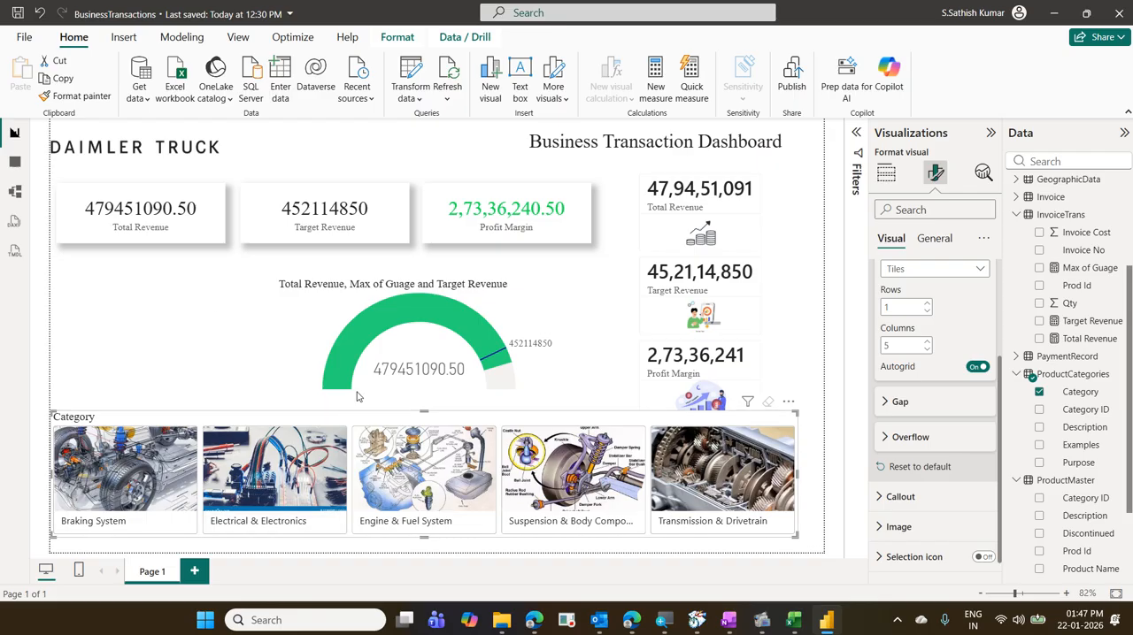
- Narrow the Category slicer to about a third of its width and move it up beside the gauge
drag(799, 473, 275, 476)
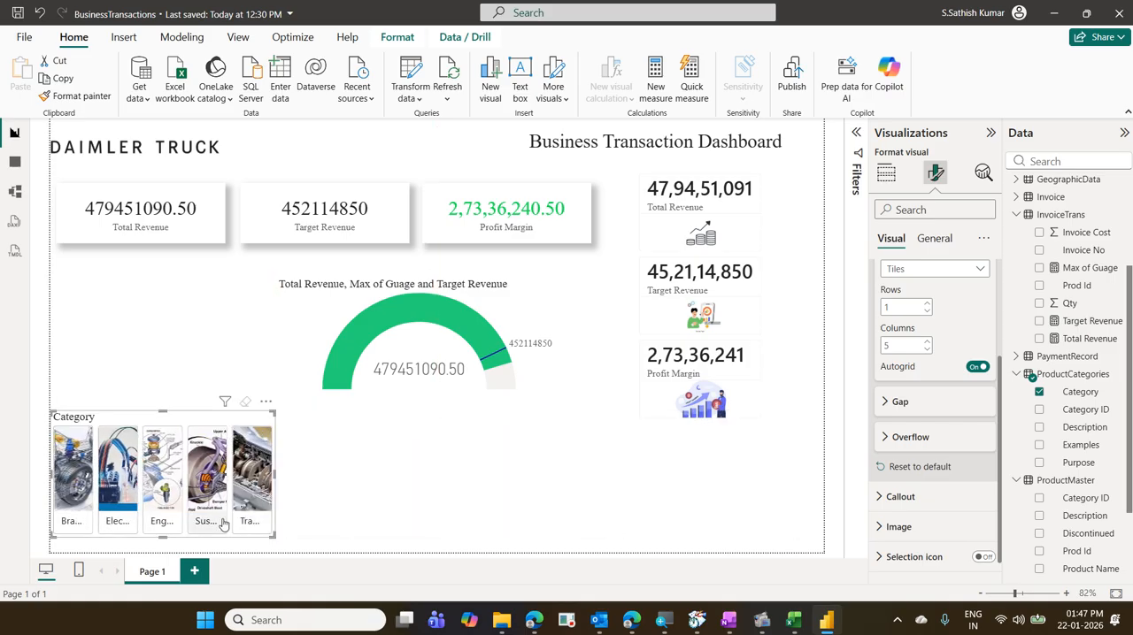
drag(227, 522, 285, 412)
click(358, 466)
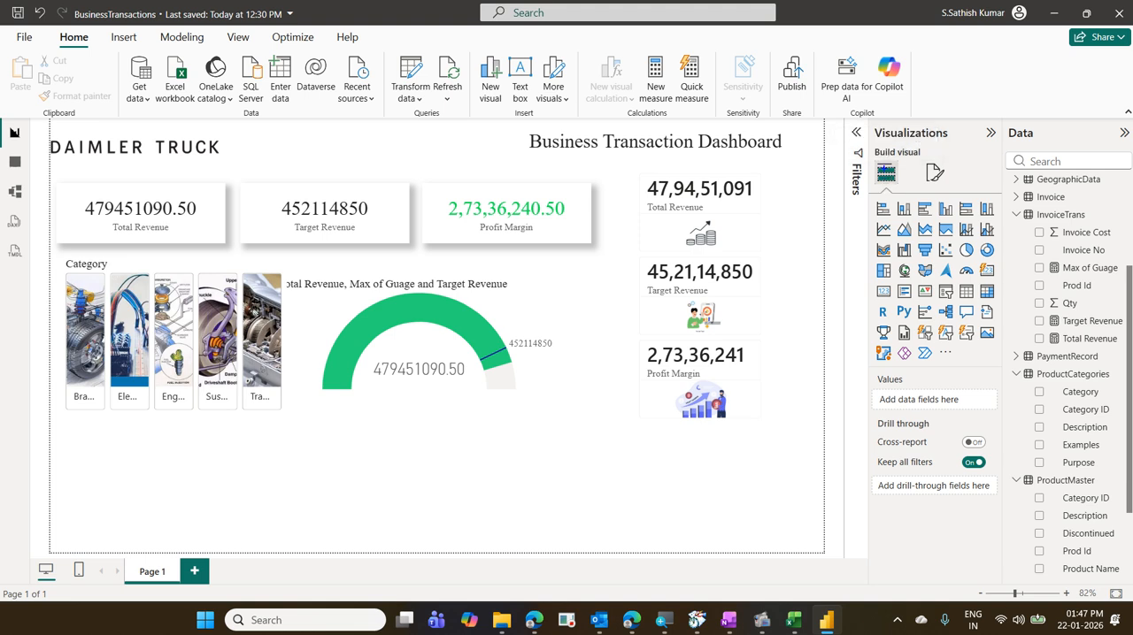
drag(869, 155, 896, 186)
mouse_move(974, 322)
mouse_down()
mouse_move(1005, 343)
mouse_move(925, 278)
mouse_move(875, 189)
mouse_up()
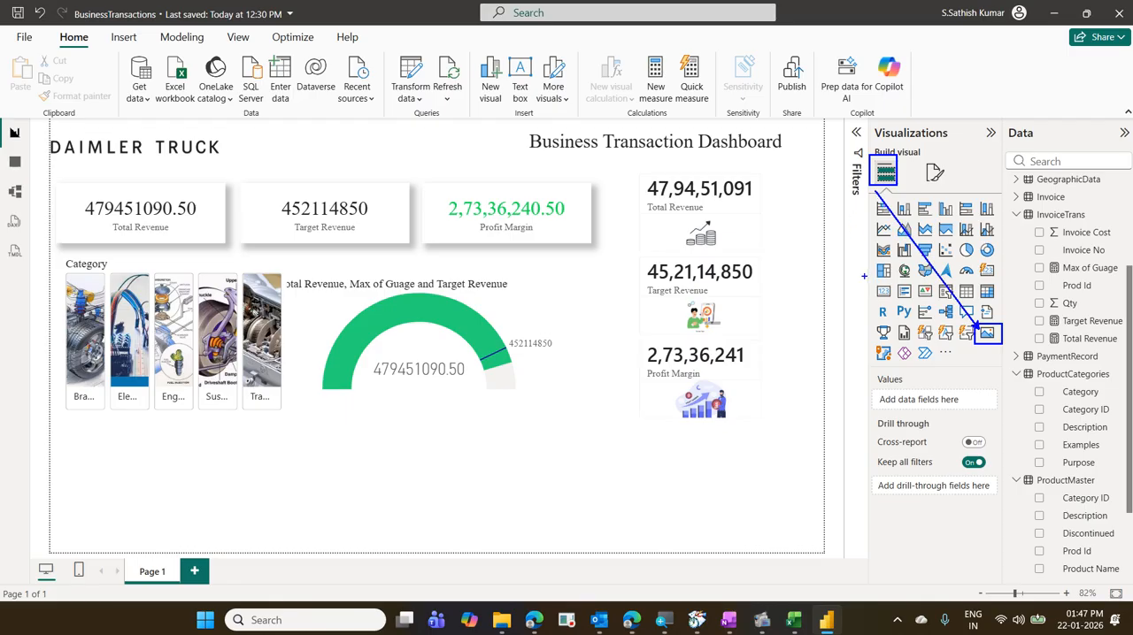
mouse_move(968, 357)
mouse_down()
mouse_move(992, 316)
mouse_move(969, 354)
mouse_move(1000, 361)
mouse_up()
key(Escape)
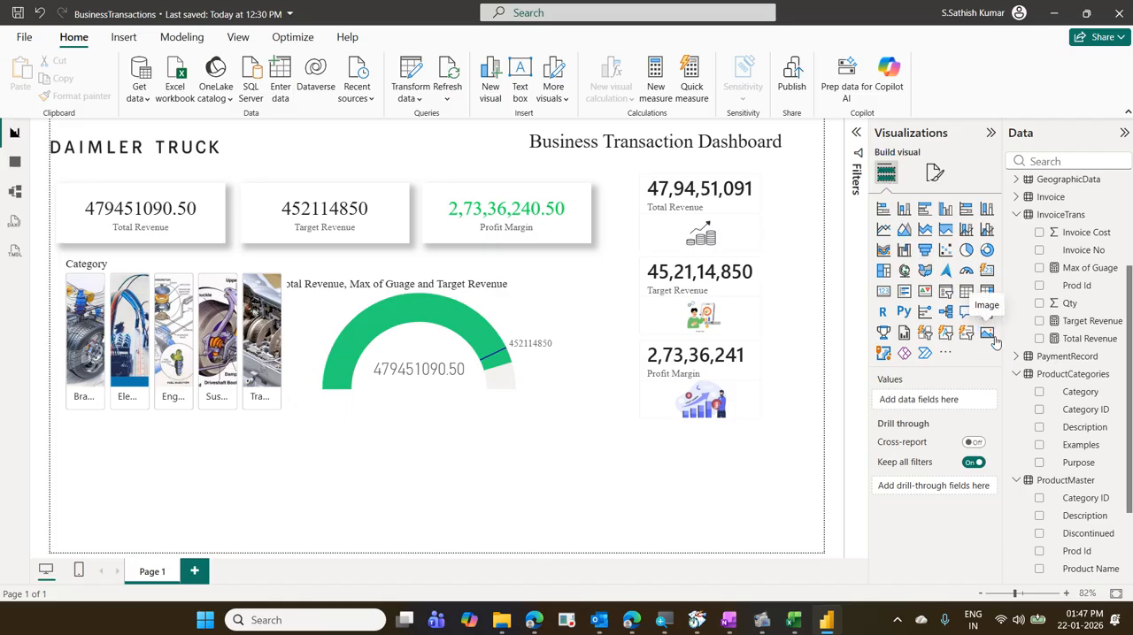
- Add an image visual to the report page and place it in the empty area below the gauge
click(987, 333)
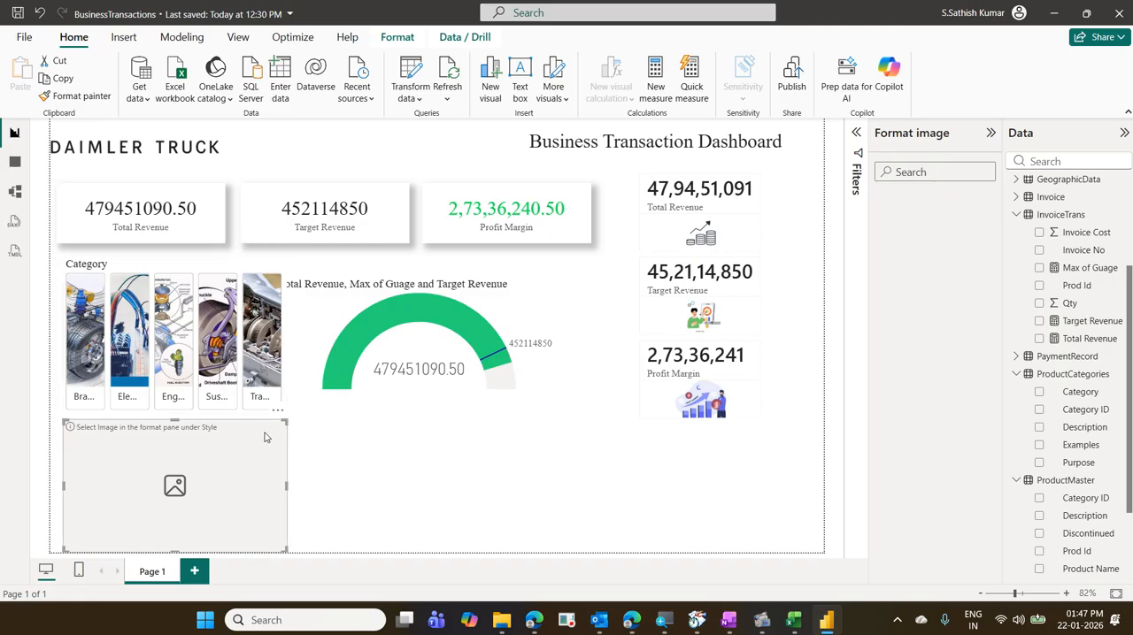
click(429, 494)
click(245, 499)
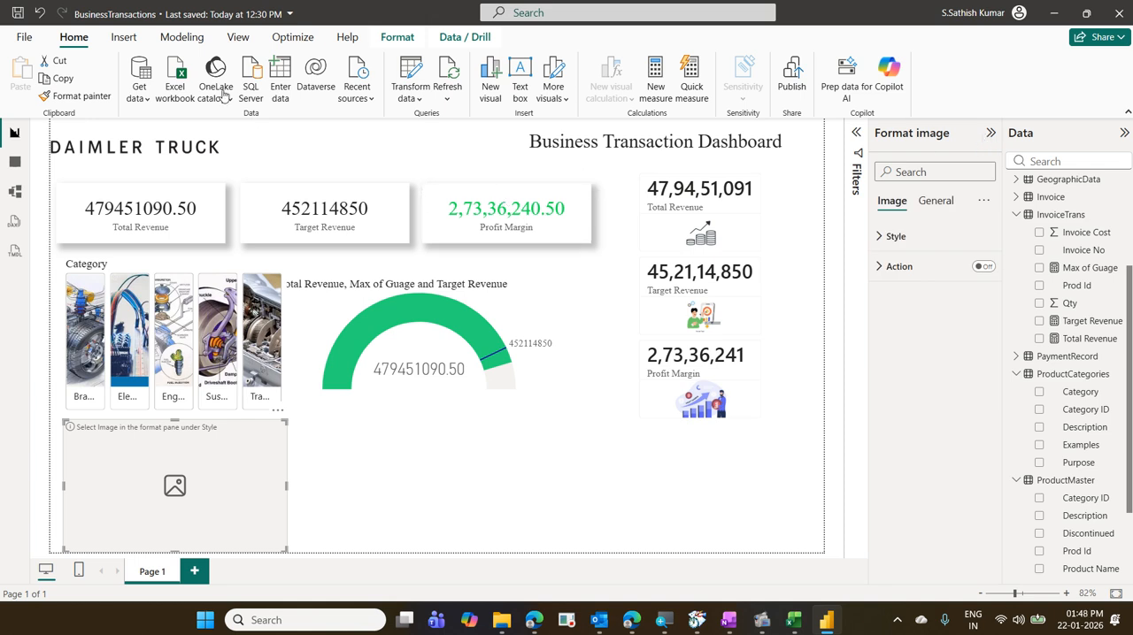
click(124, 37)
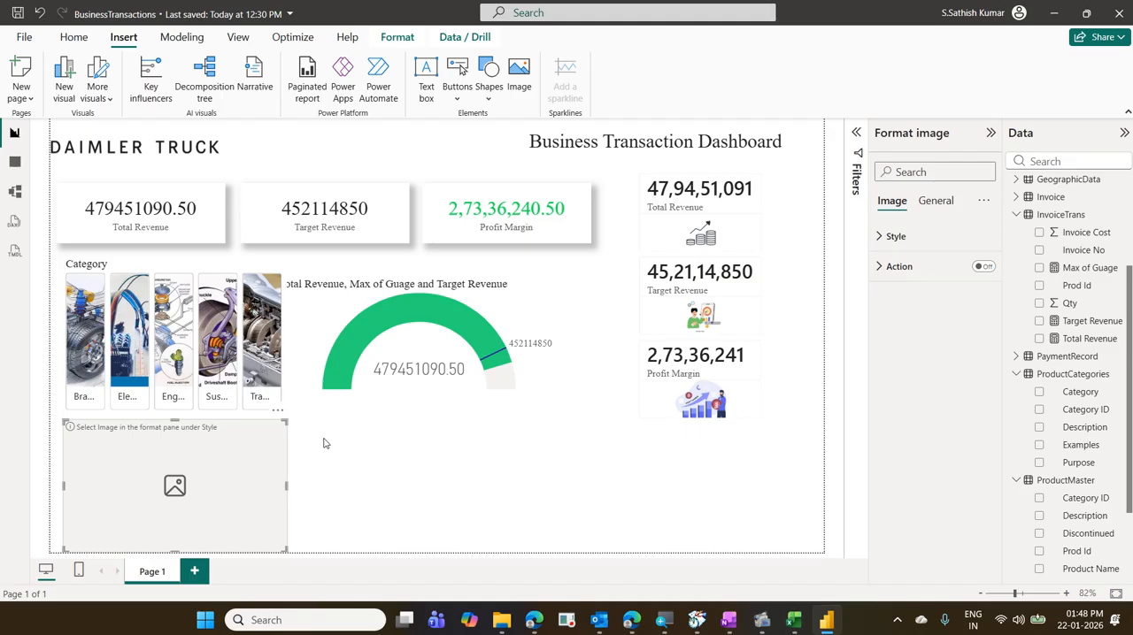
drag(277, 449, 619, 461)
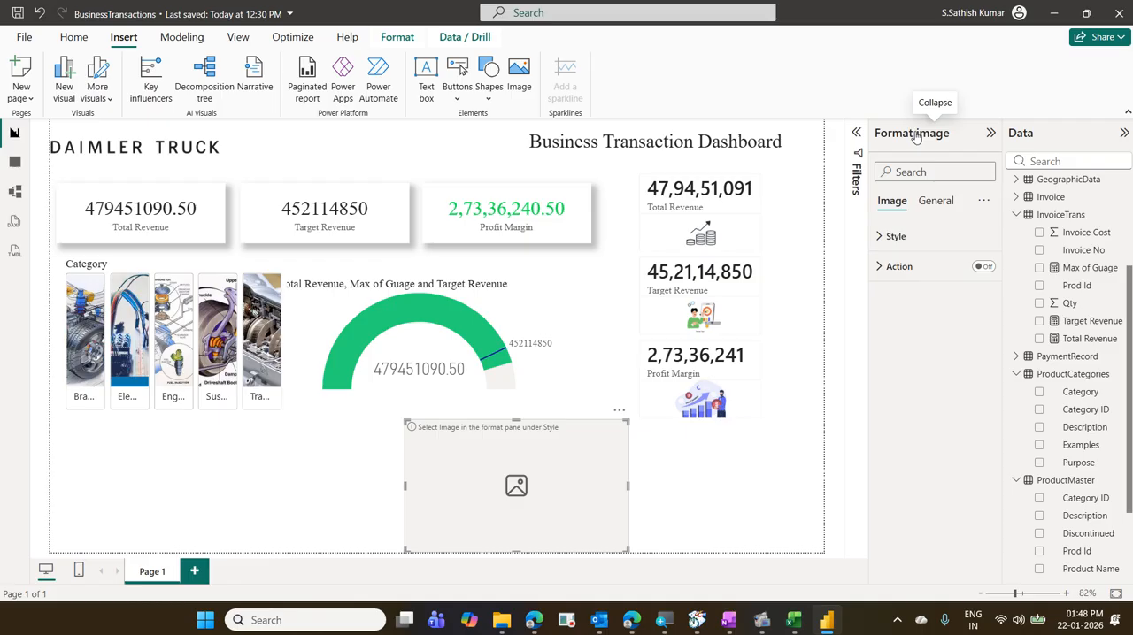
- Set the image visual's source to Select from data, using the Examples field from ProductCategories
click(898, 236)
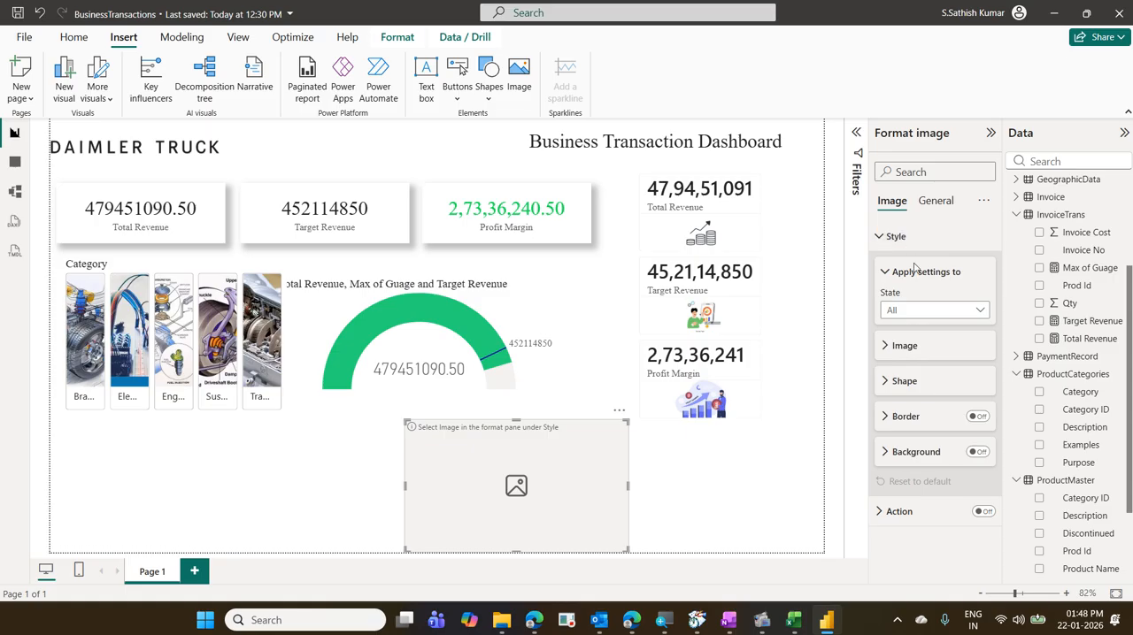
click(918, 349)
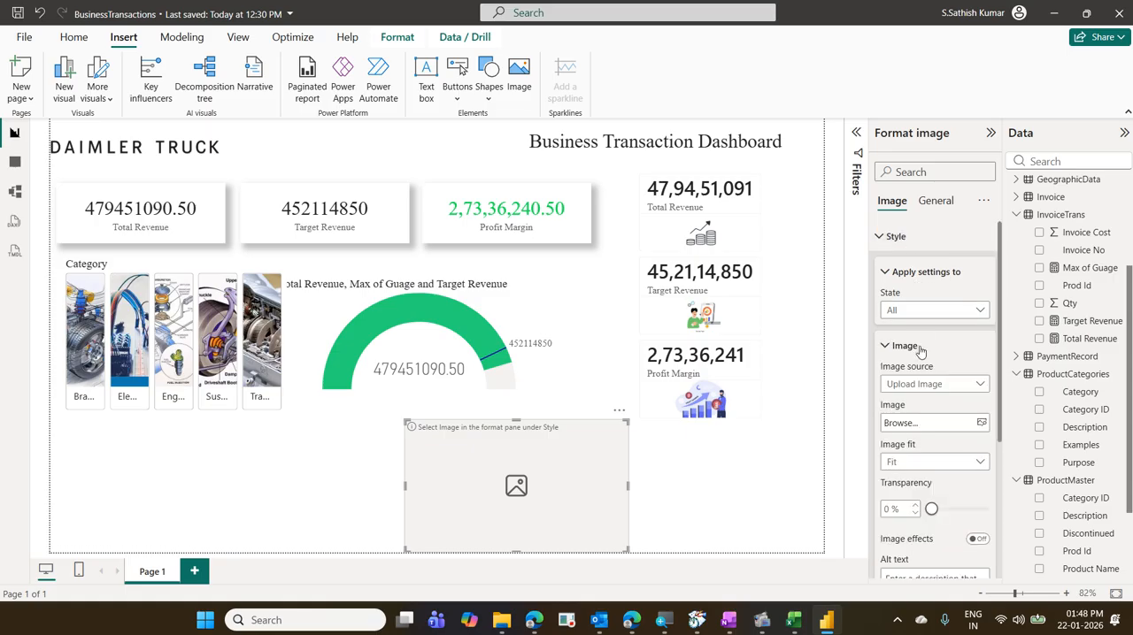
click(962, 384)
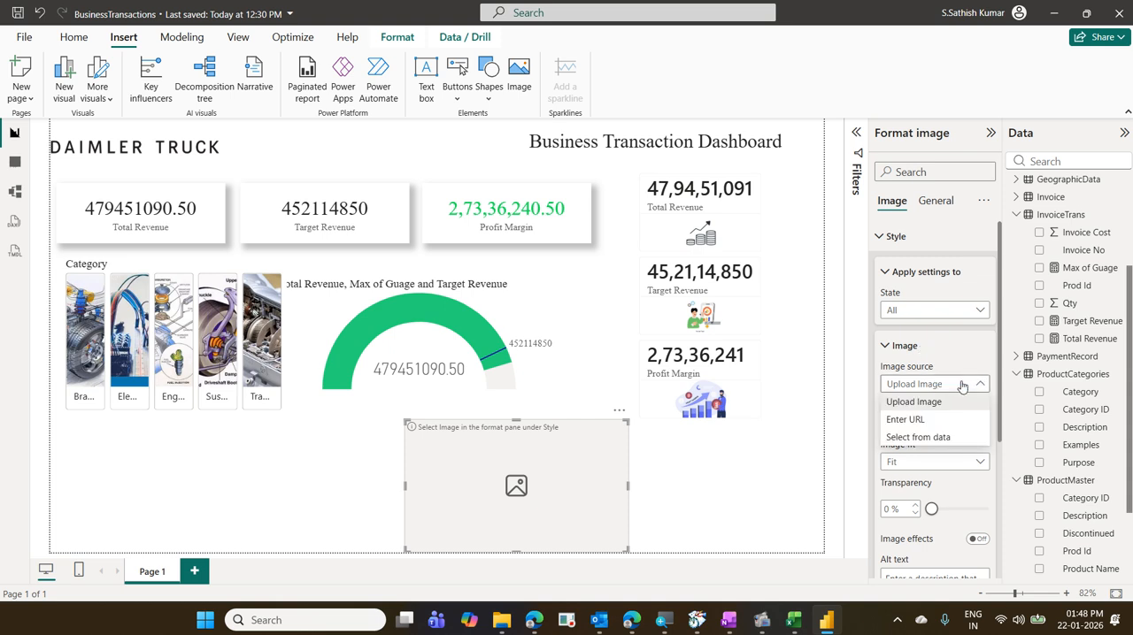
click(948, 436)
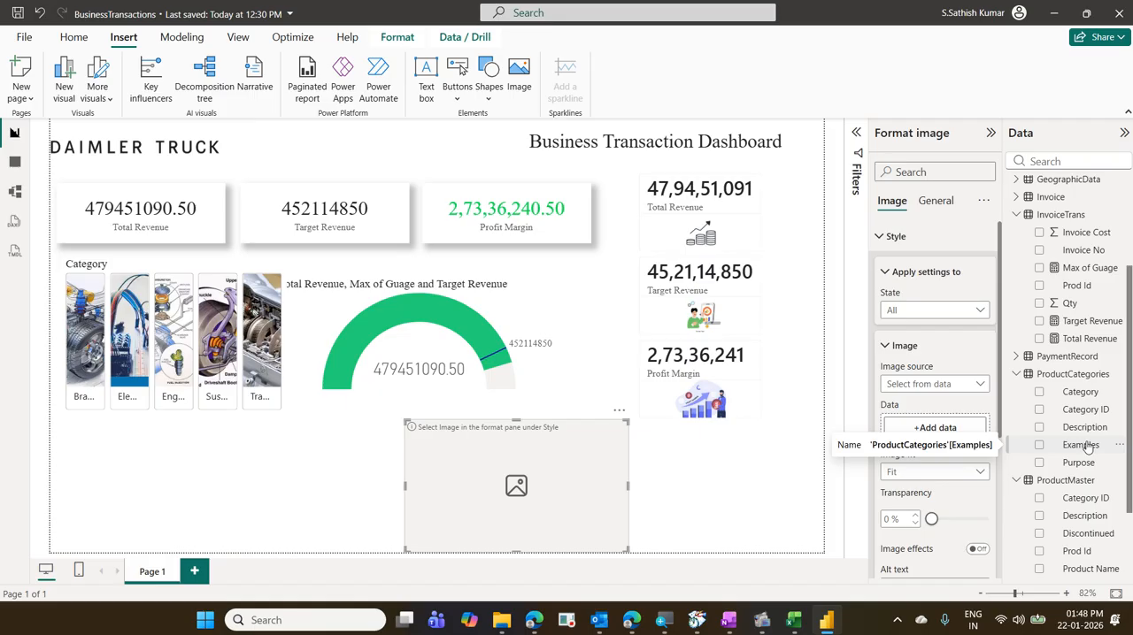
drag(1087, 448, 959, 427)
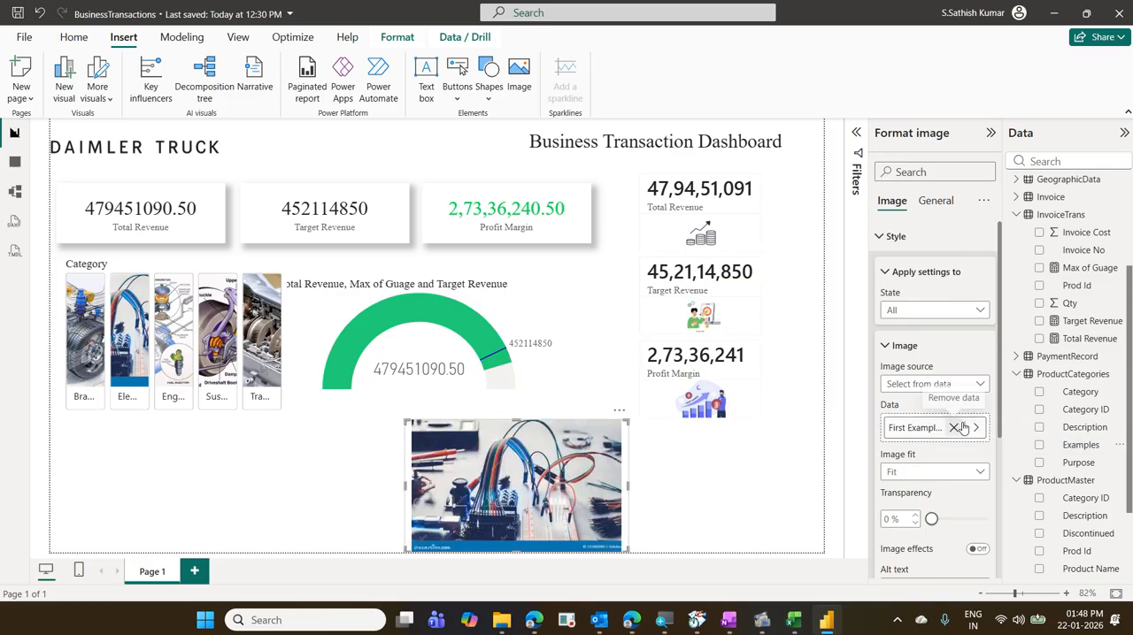
- Filter the report by each Category tile in turn, from Braking System to Transmission & Drivetrain, to check the linked image
click(94, 347)
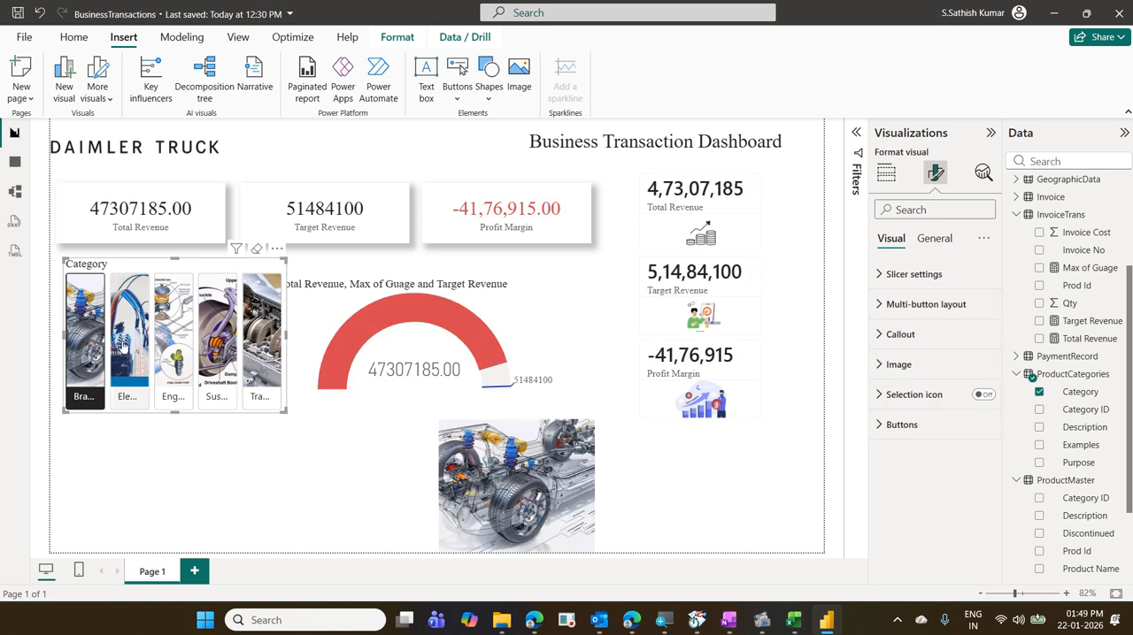
click(130, 347)
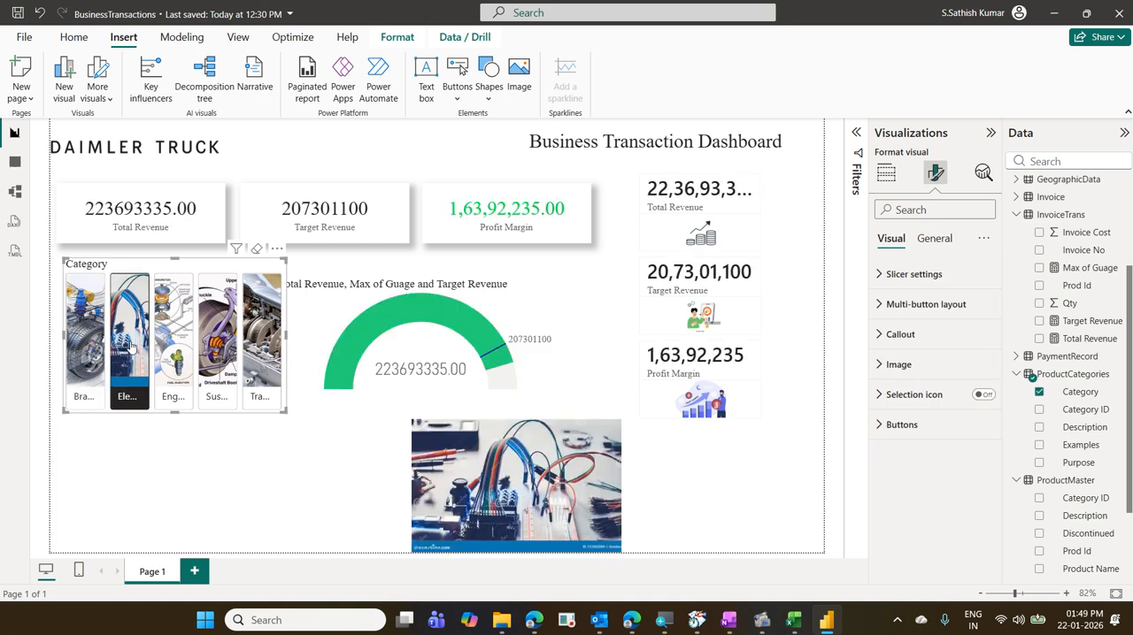
click(168, 354)
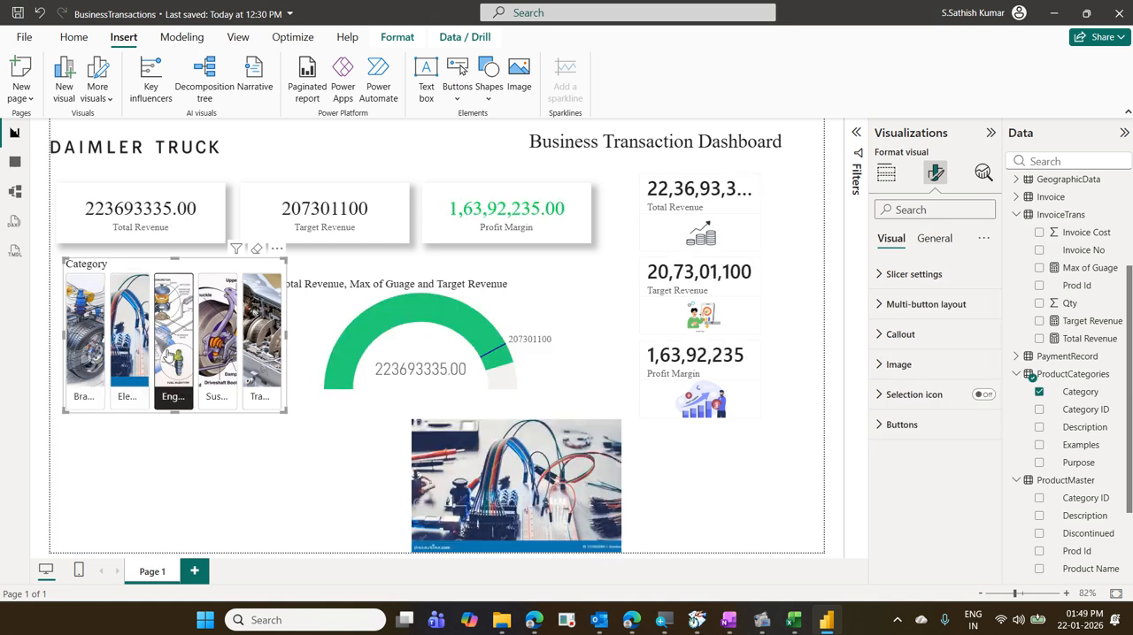
click(225, 354)
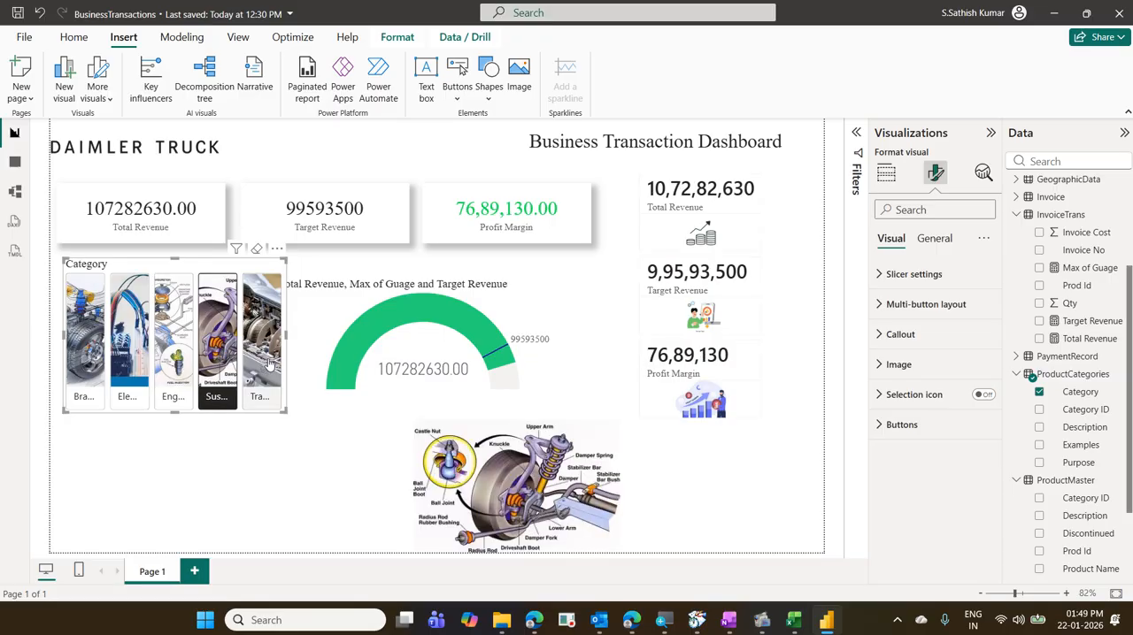
click(271, 364)
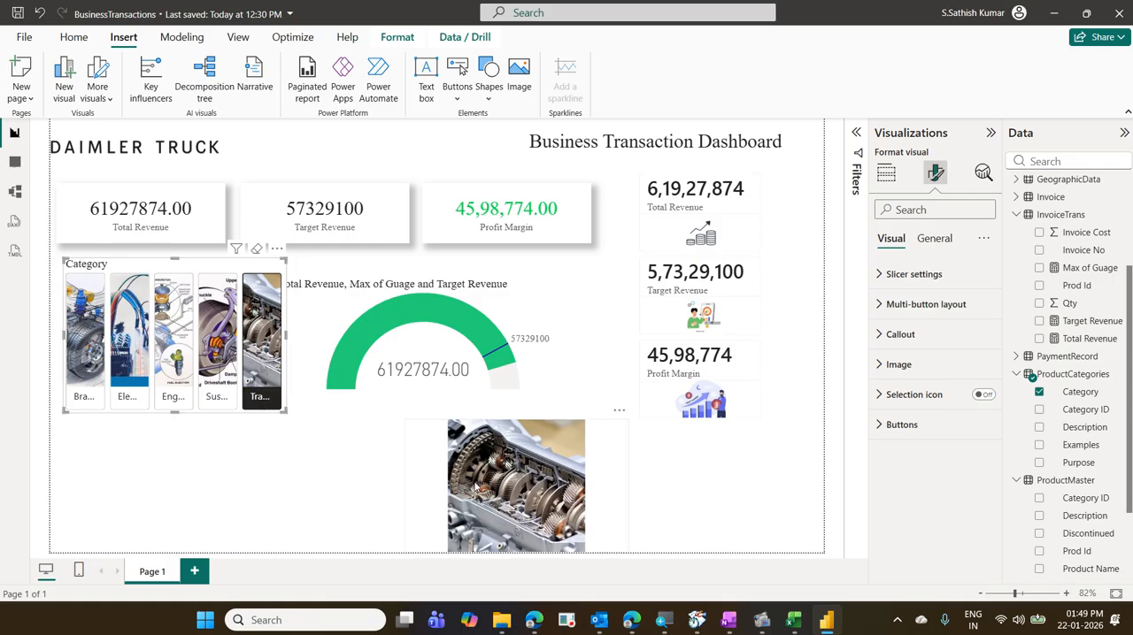
- Shift the image visual to the right and recheck it against the other four categories, ending by clearing the Category slicer
click(562, 474)
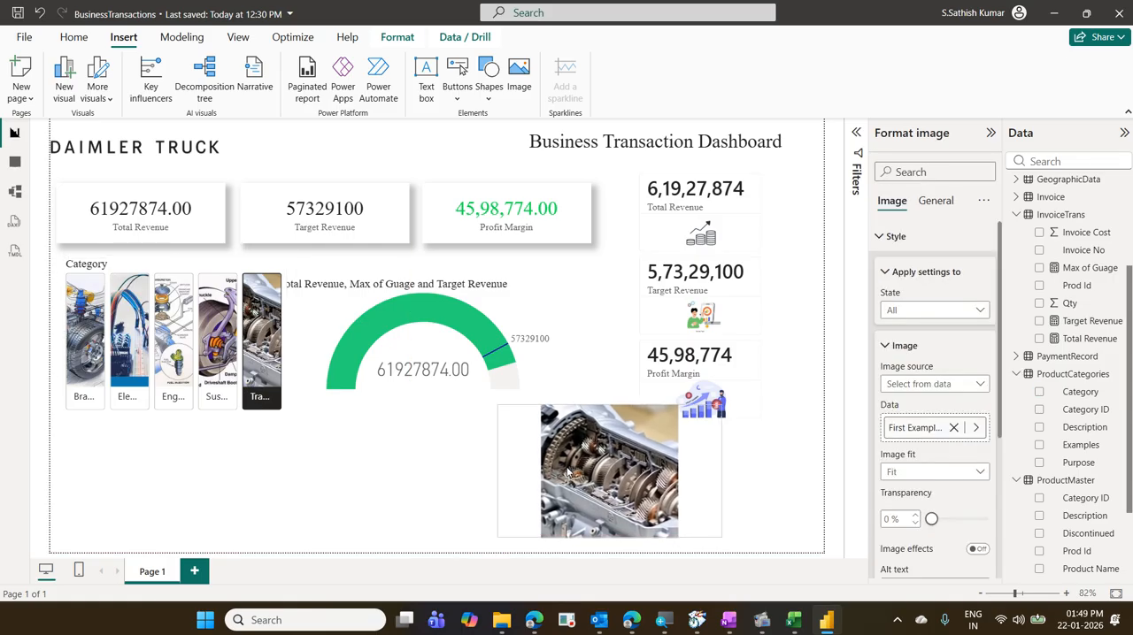
click(219, 363)
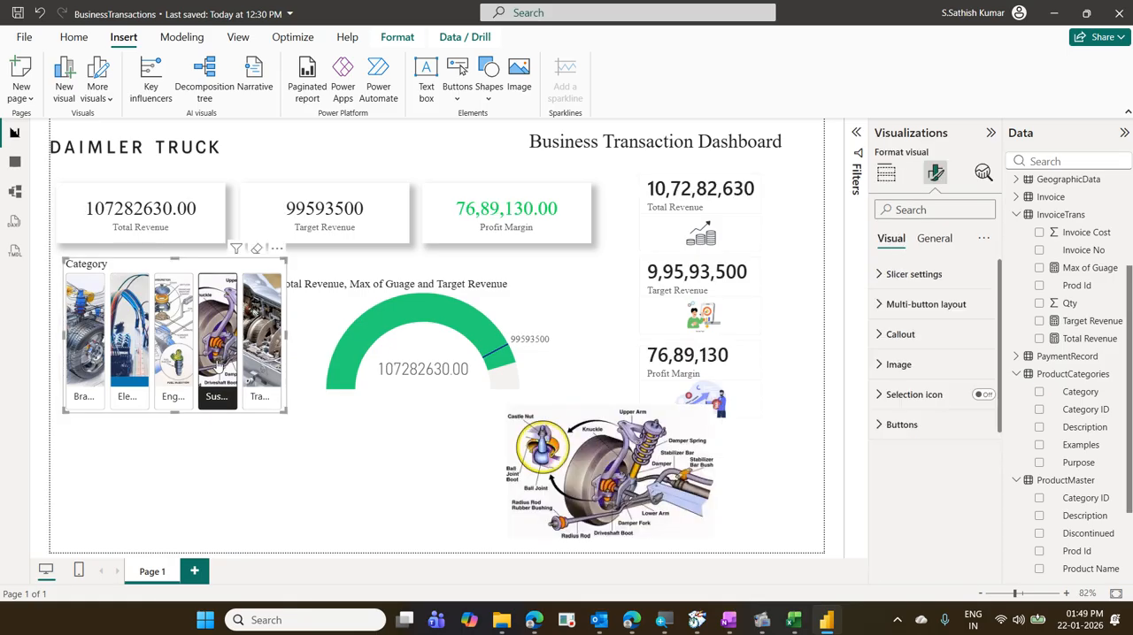
click(172, 373)
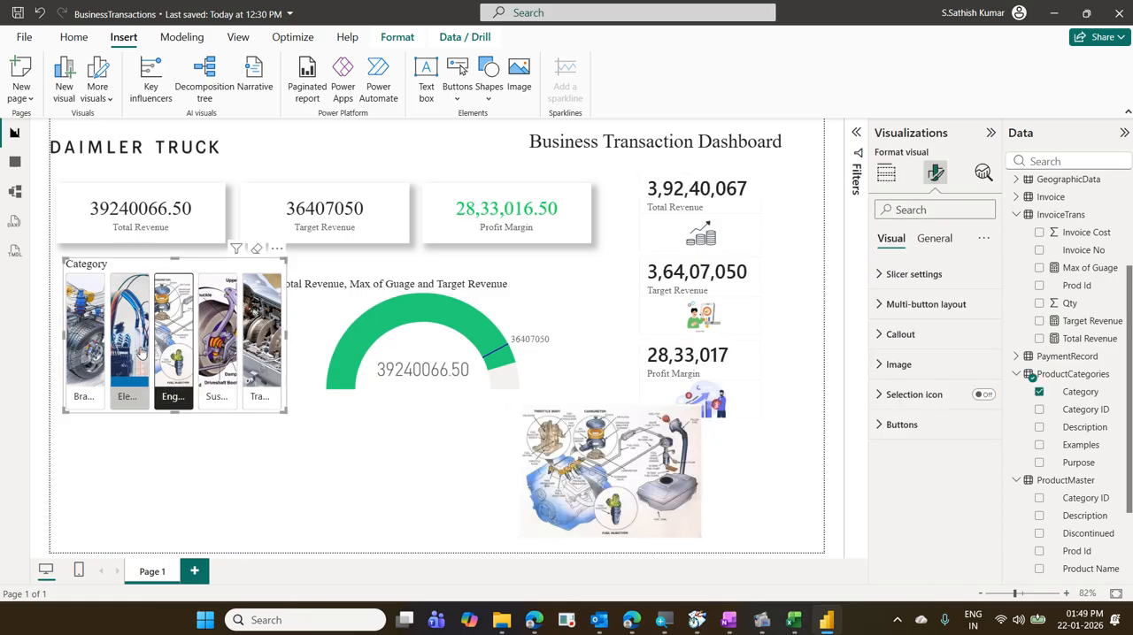
click(142, 352)
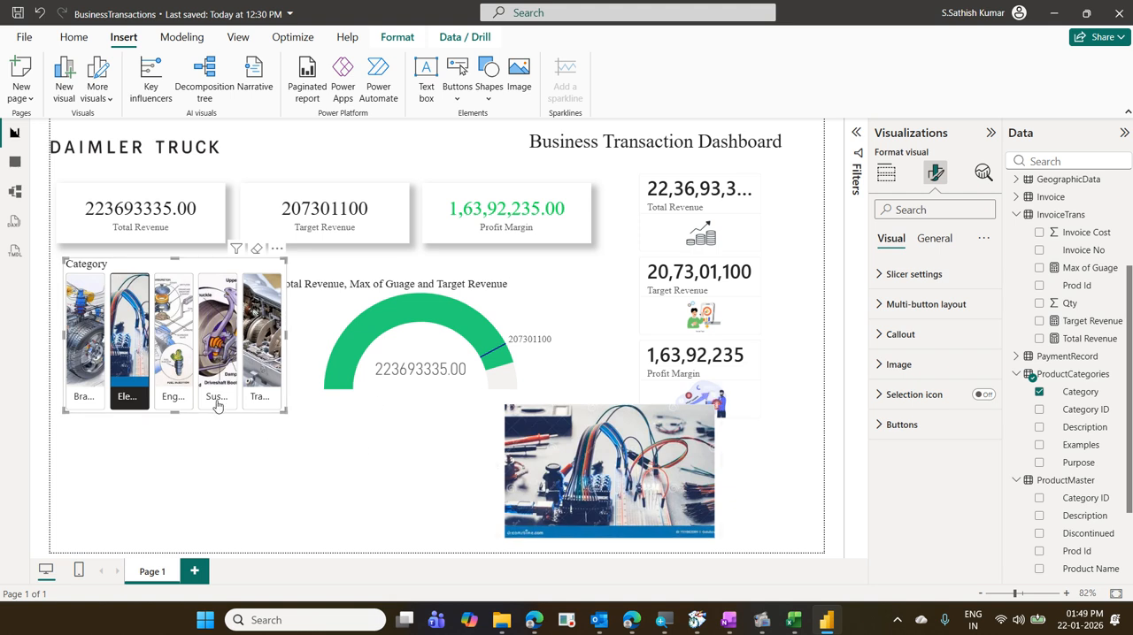
click(93, 354)
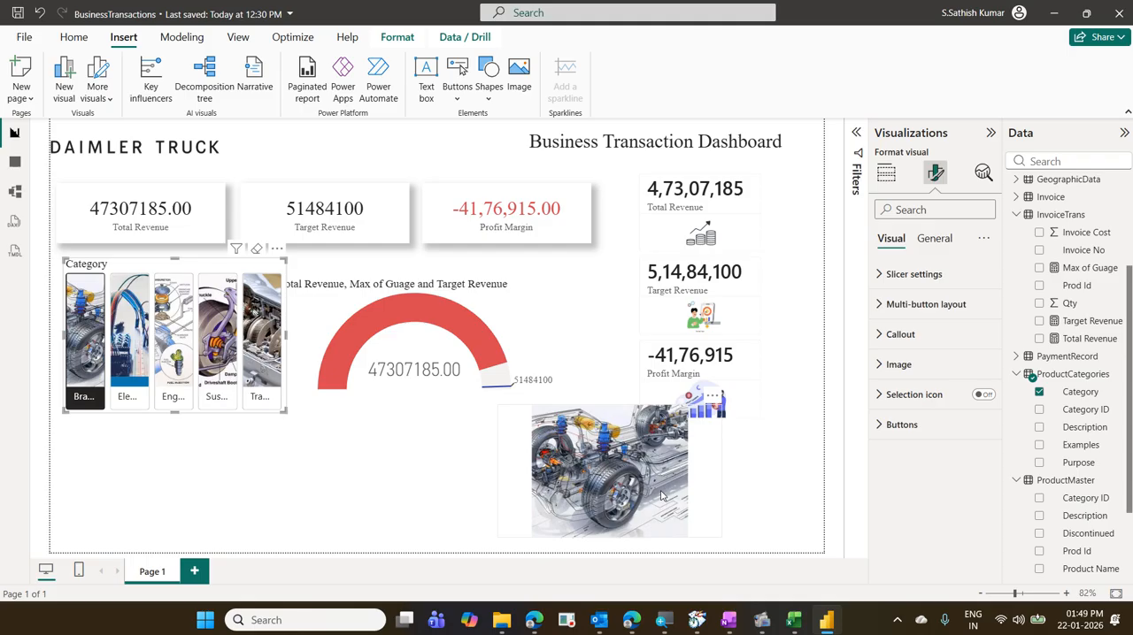
click(257, 251)
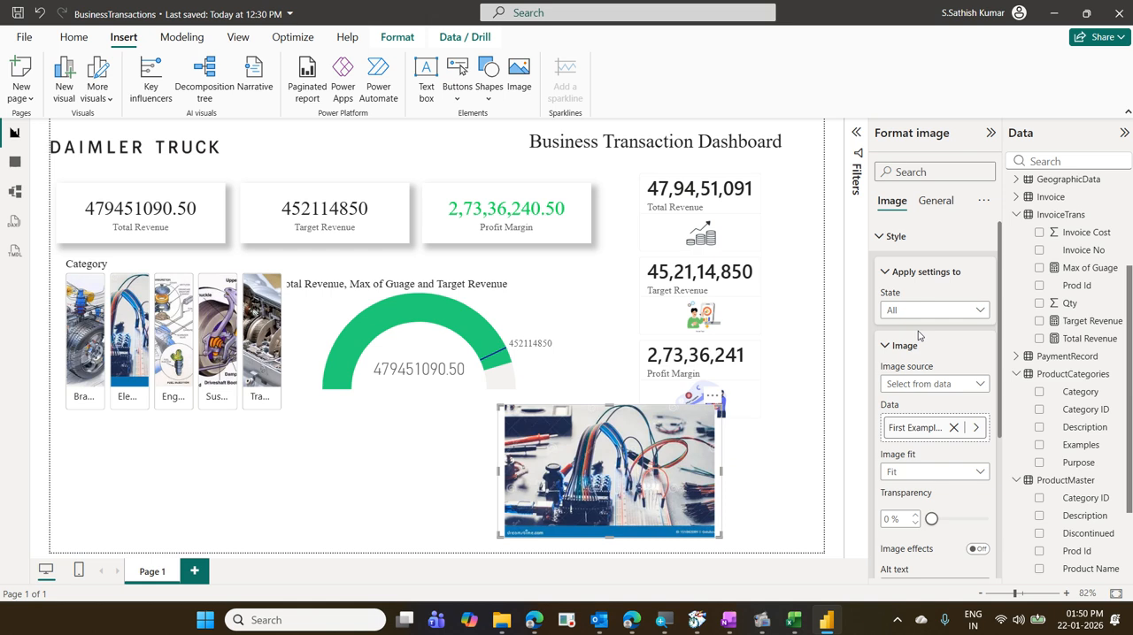
- Review the image visual's source options, keeping Select from data, and remove the visual from the page
click(942, 384)
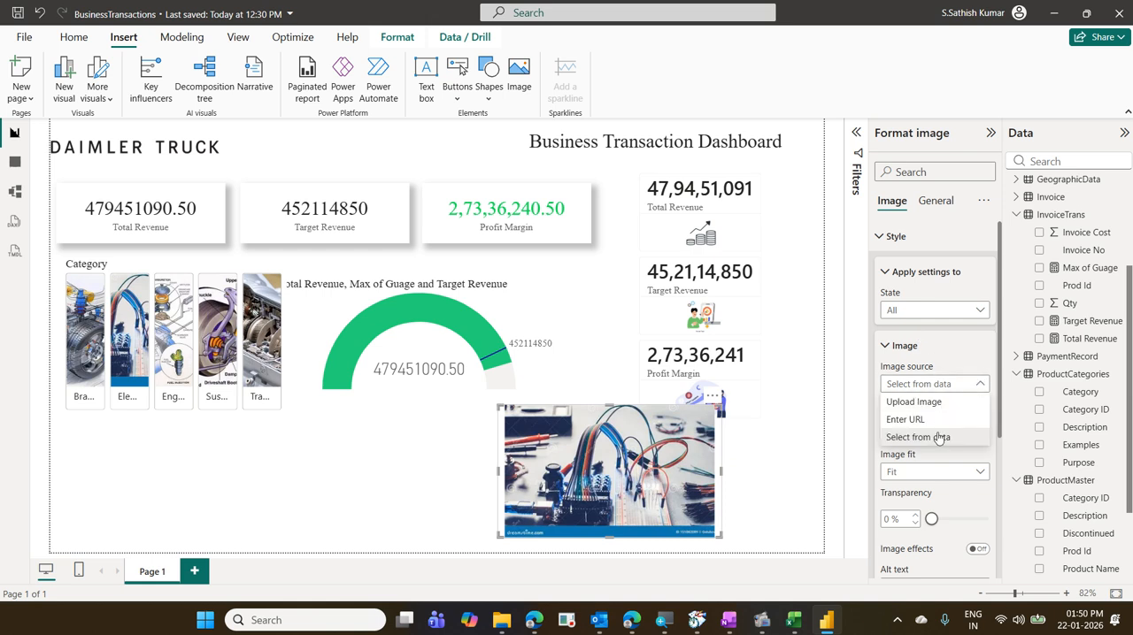
click(939, 438)
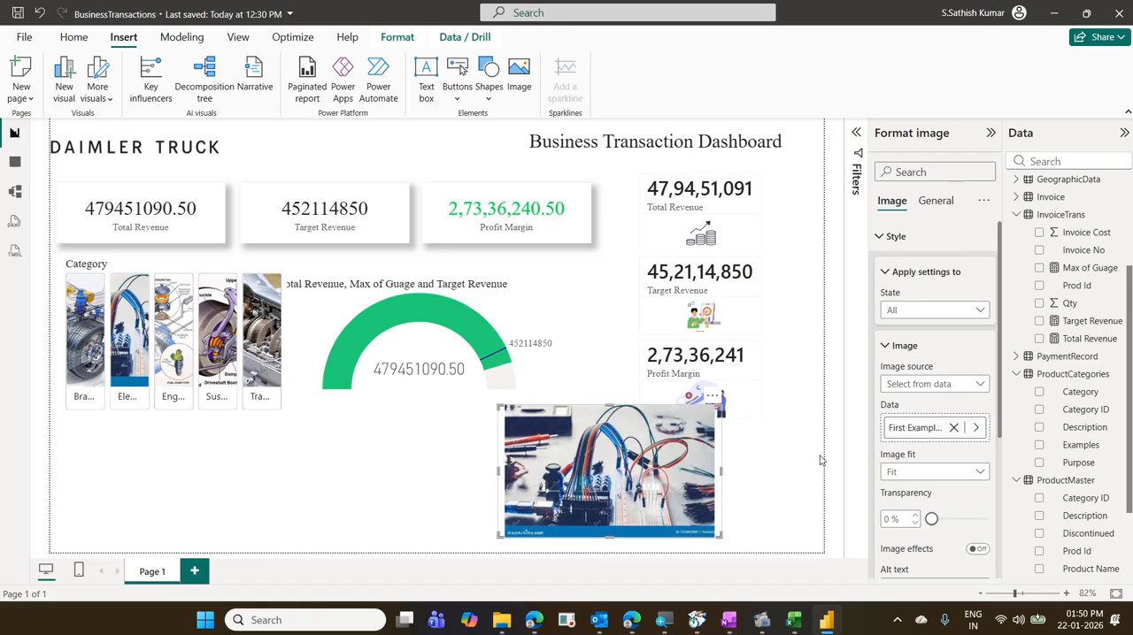
click(711, 400)
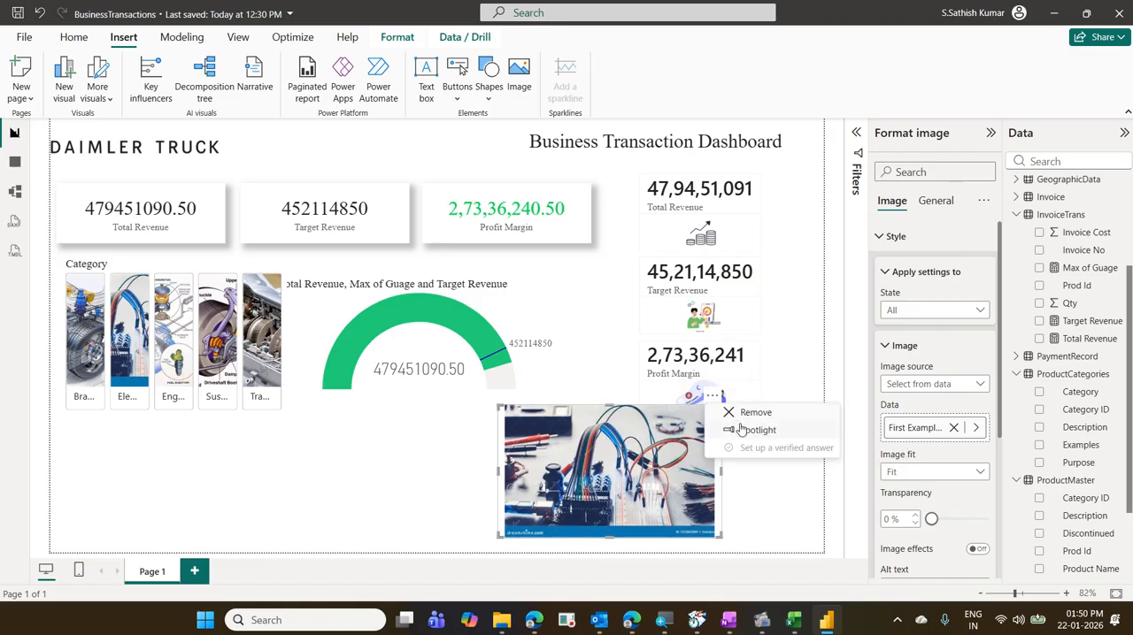
click(757, 414)
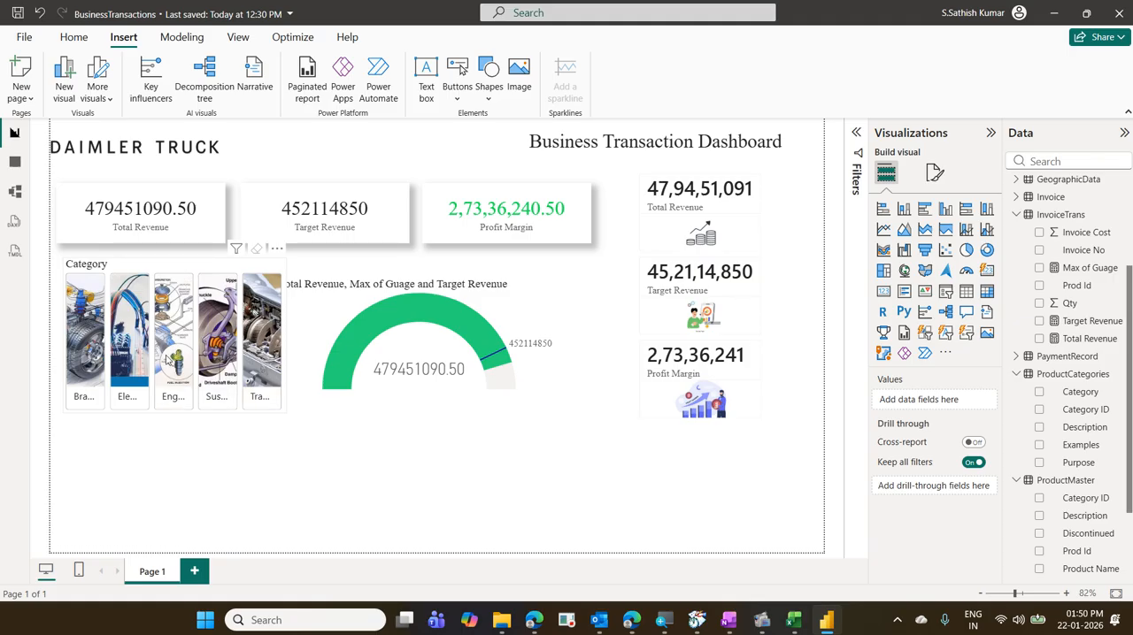
- Move the Category slicer to the bottom of the report page, widen it across nearly the full page, and reduce its height
drag(179, 279, 167, 407)
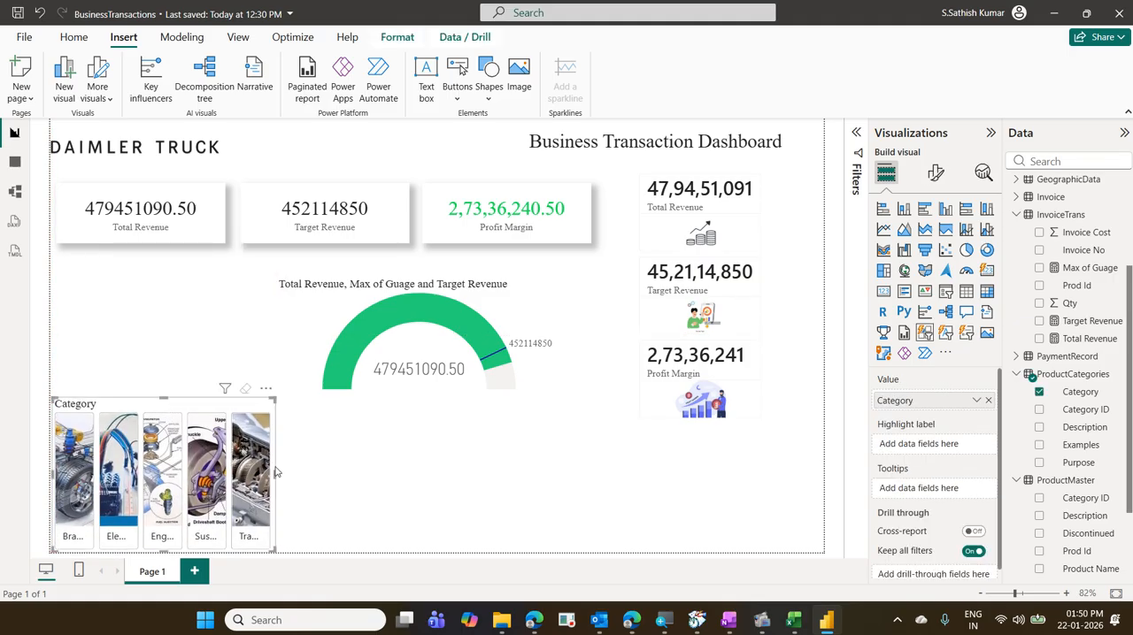
drag(276, 473, 785, 476)
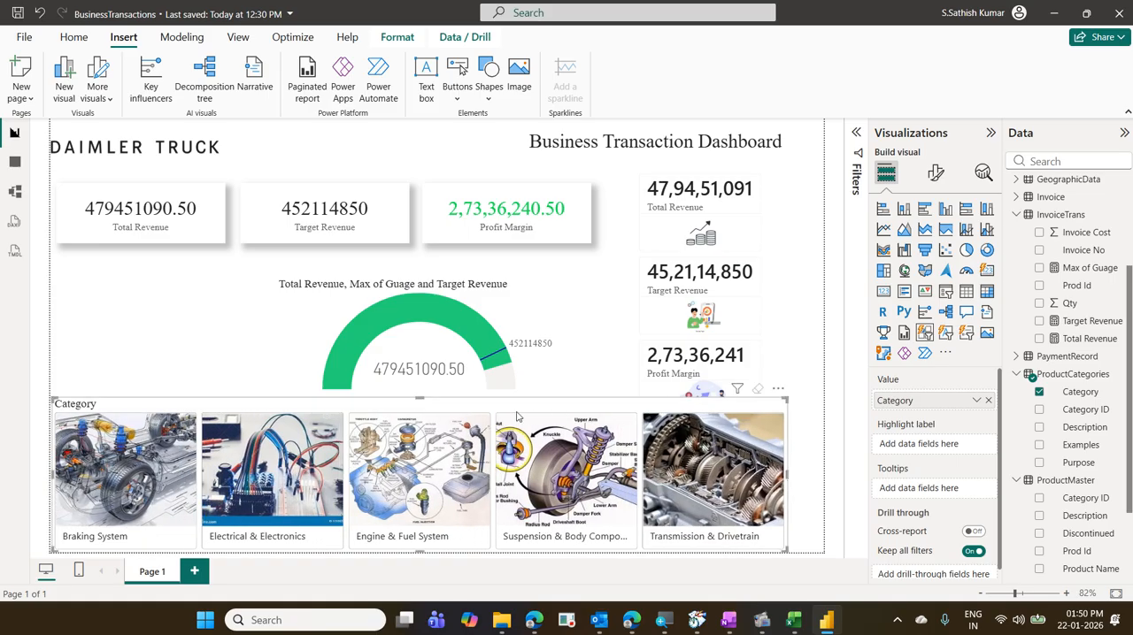
drag(420, 397, 421, 440)
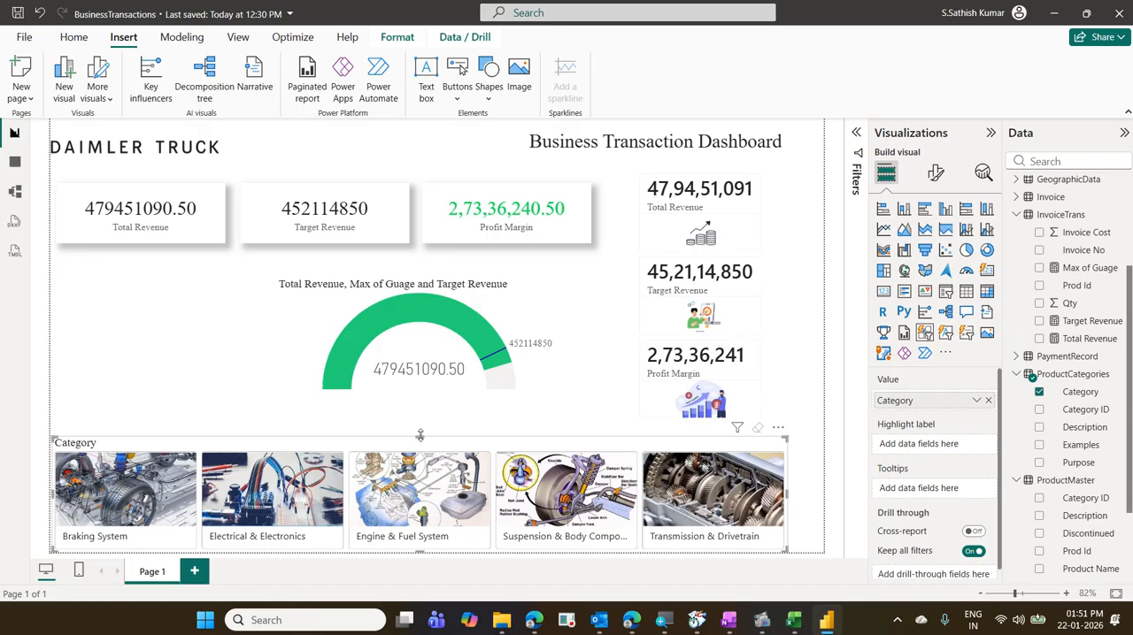
- Enlarge the revenue gauge to fill the area between the three top cards and the Category slicer
click(310, 321)
drag(277, 391, 93, 413)
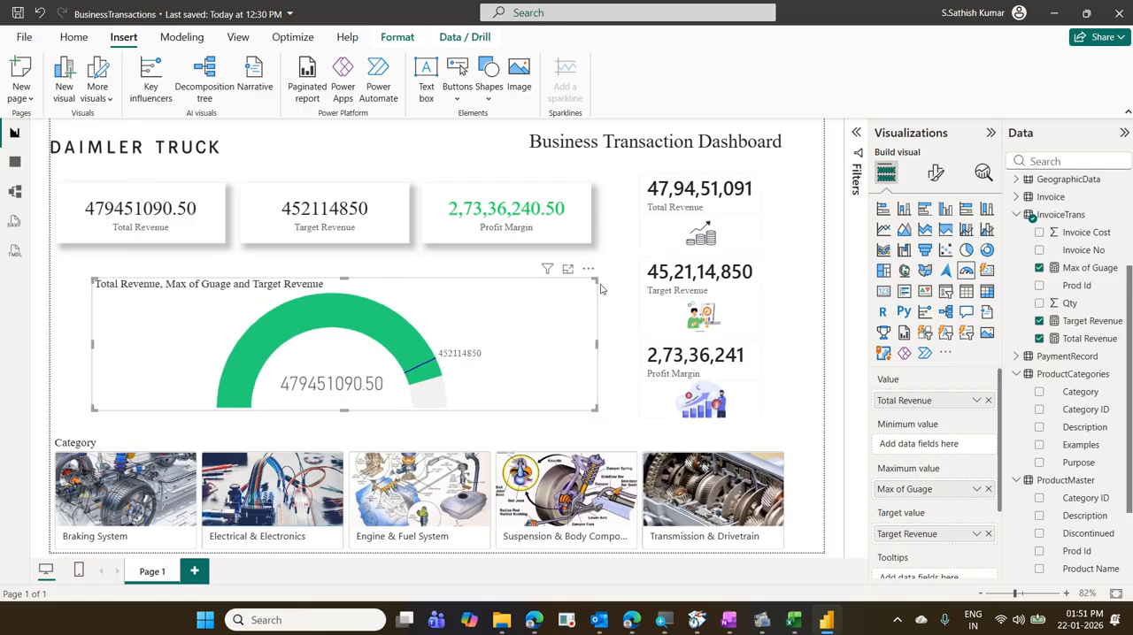
drag(596, 280, 589, 262)
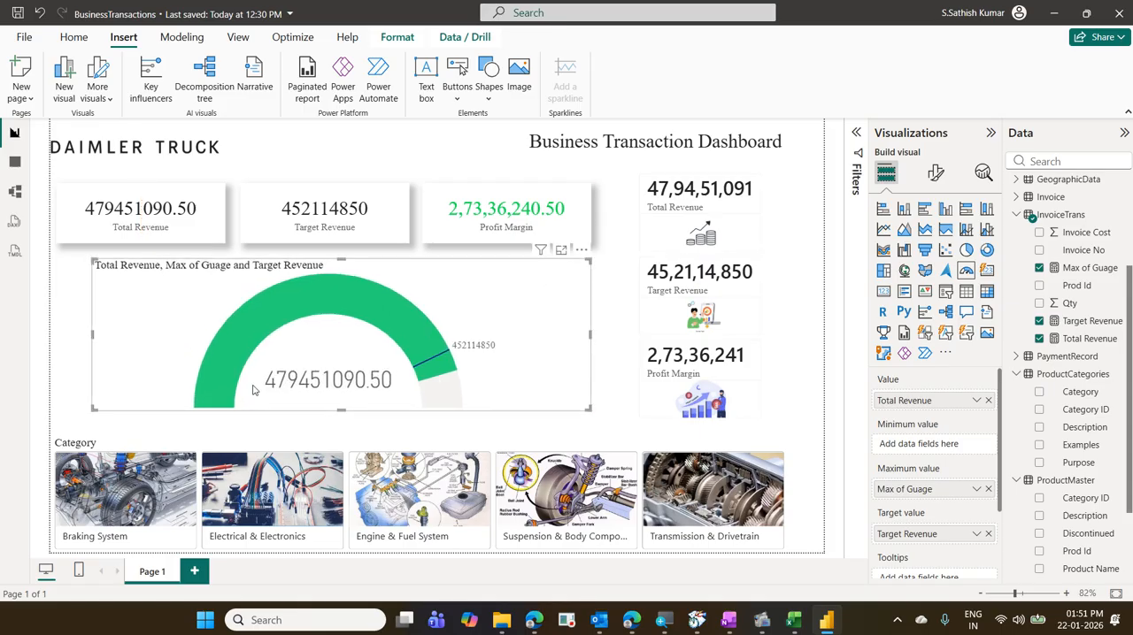
drag(93, 410, 65, 418)
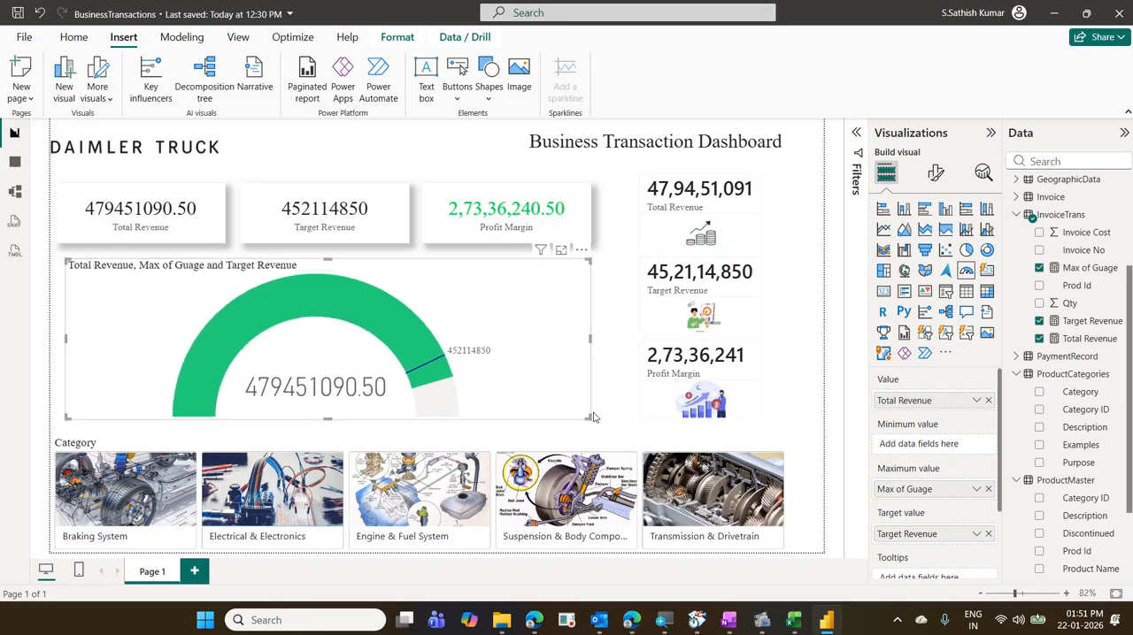
drag(593, 417, 613, 428)
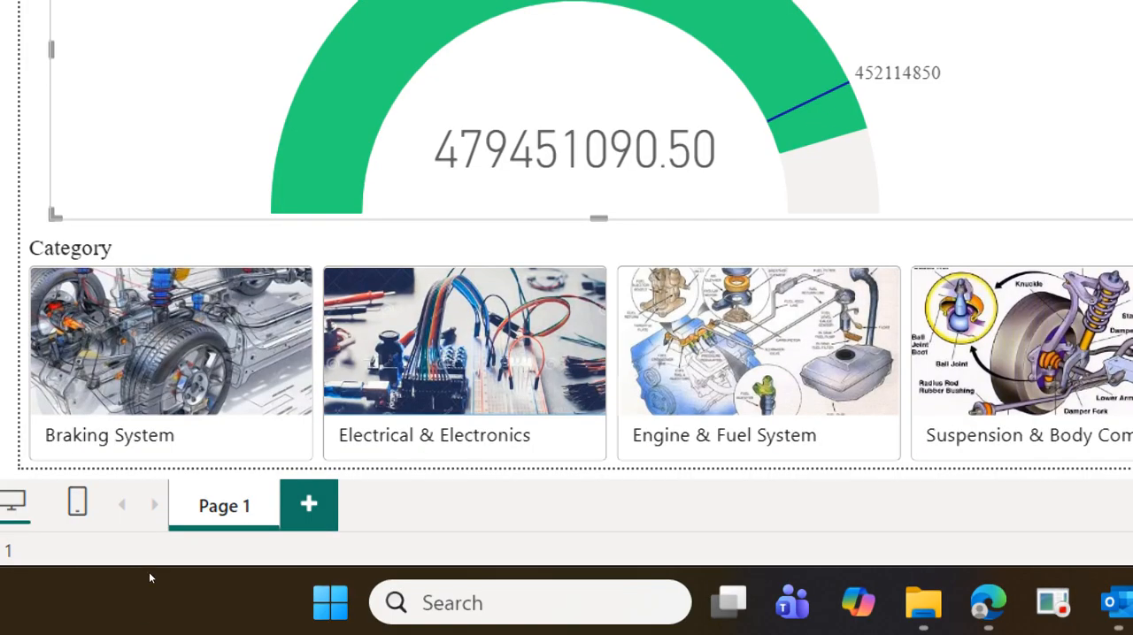
- Rename the report page as Home and add a second blank report page
double_click(224, 505)
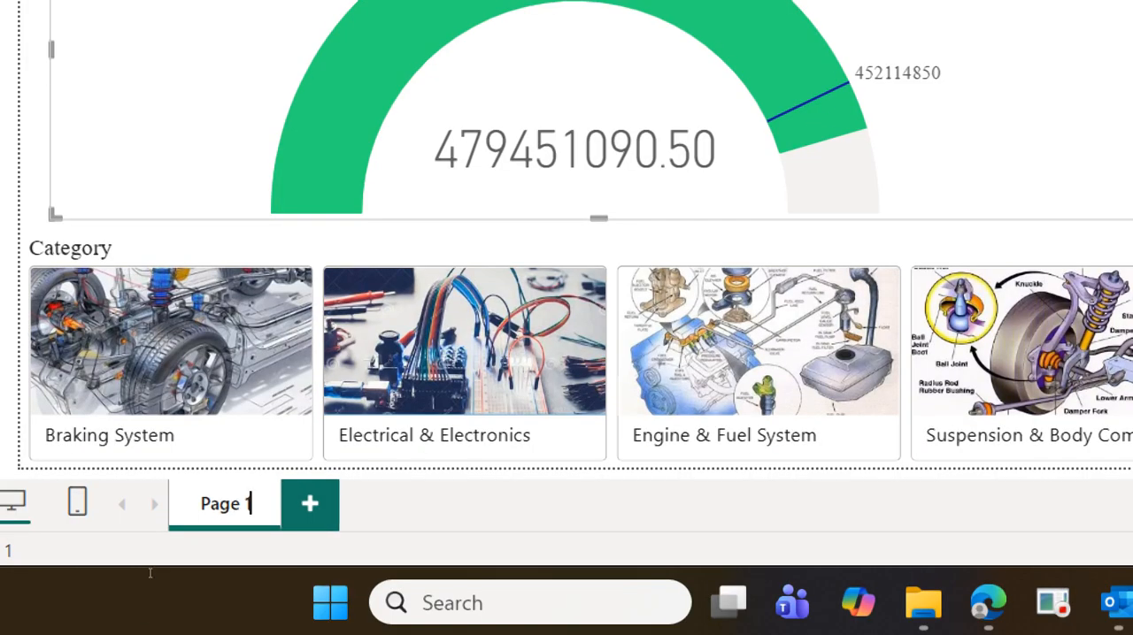
key(BackSpace)
key(BackSpace)
key(BackSpace)
key(BackSpace)
key(BackSpace)
key(BackSpace)
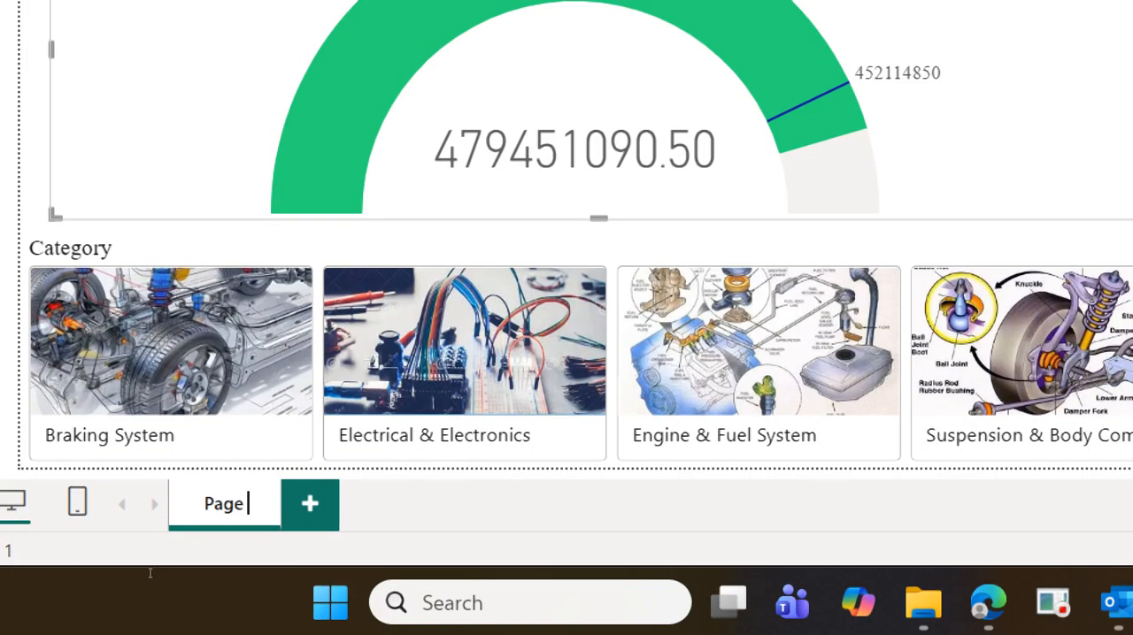
text(Home)
key(Return)
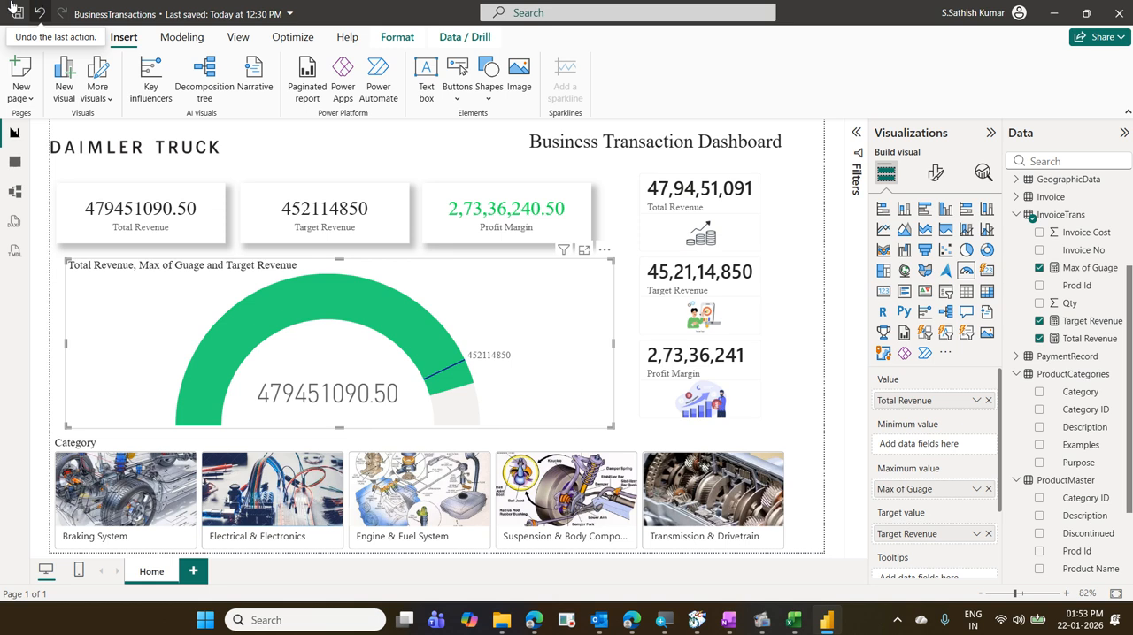
click(192, 573)
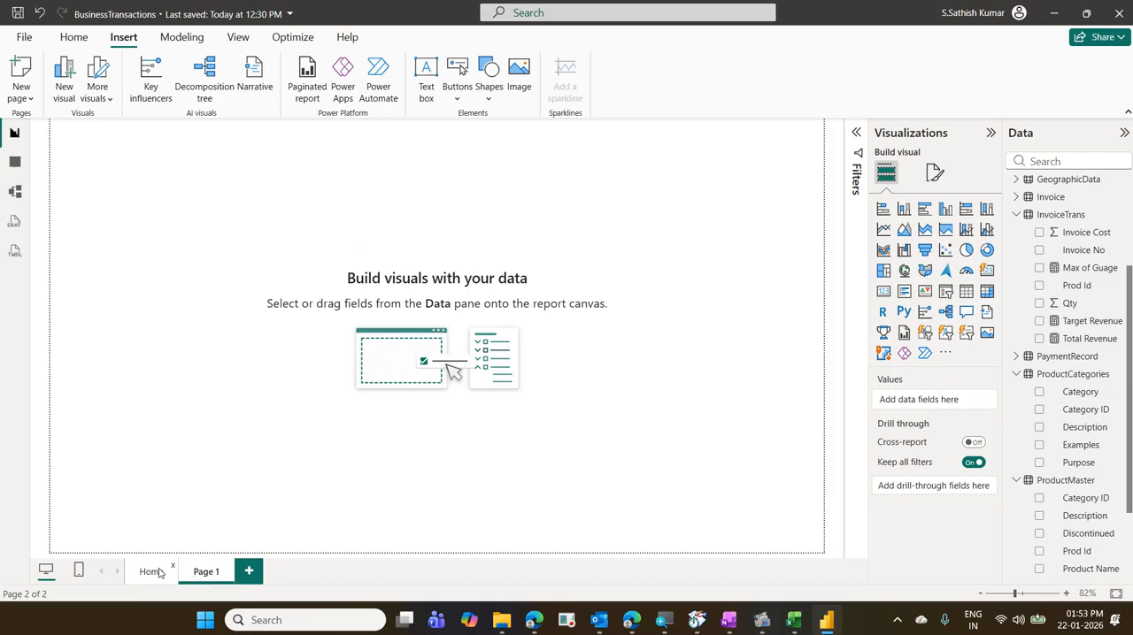
- Filter the Home page by Braking System and by Electrical & Electronics to compare the cards and gauge, ending on Braking System
click(151, 572)
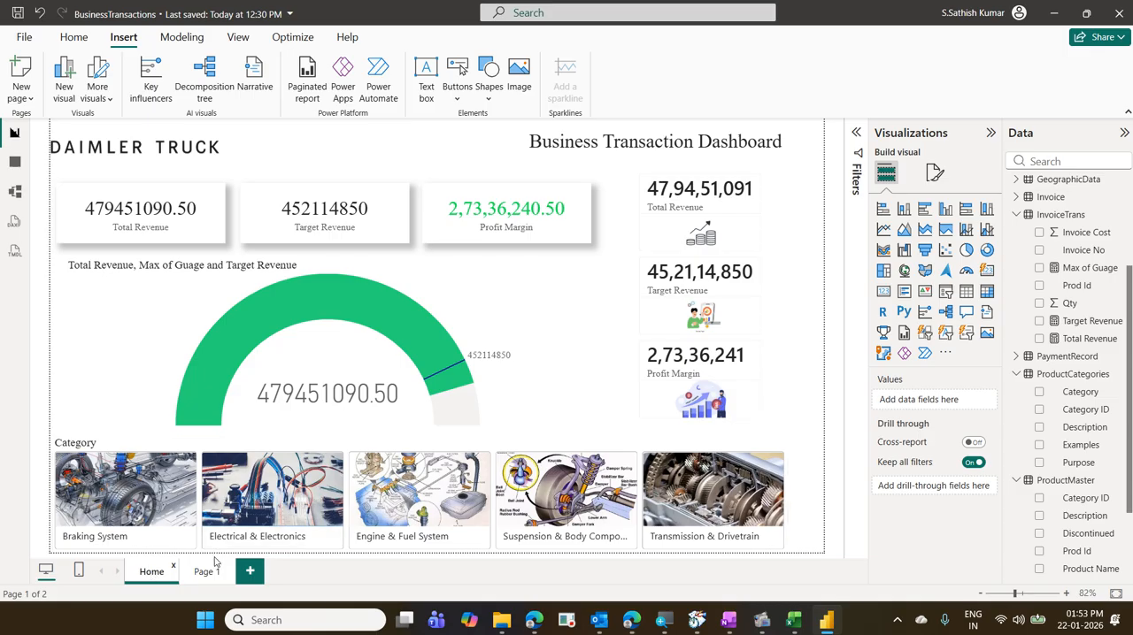
click(147, 478)
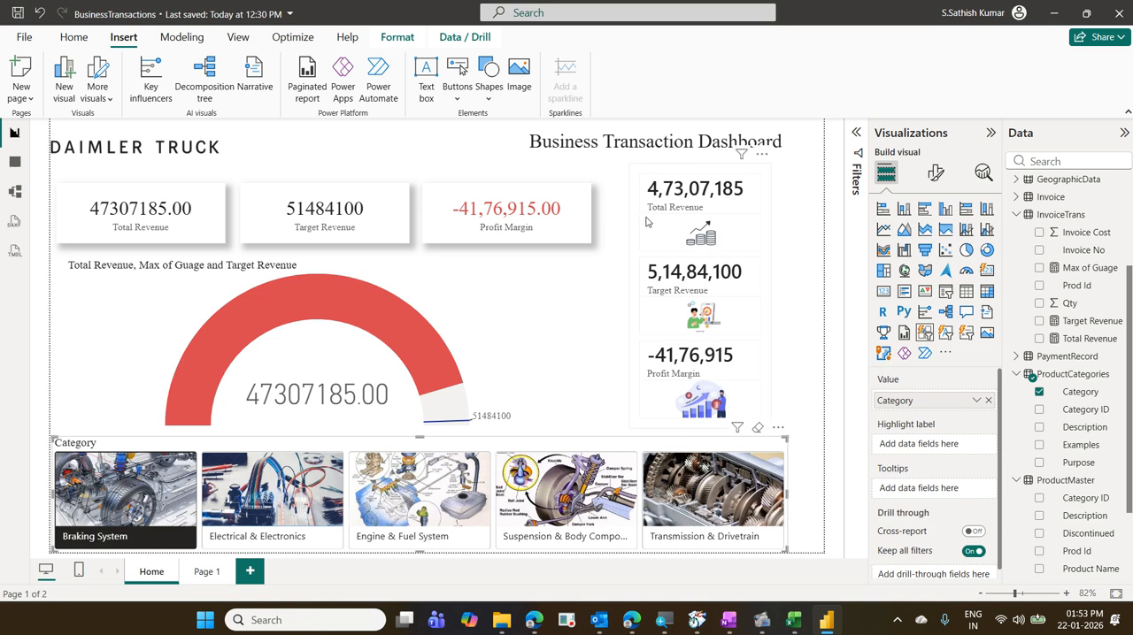
click(296, 503)
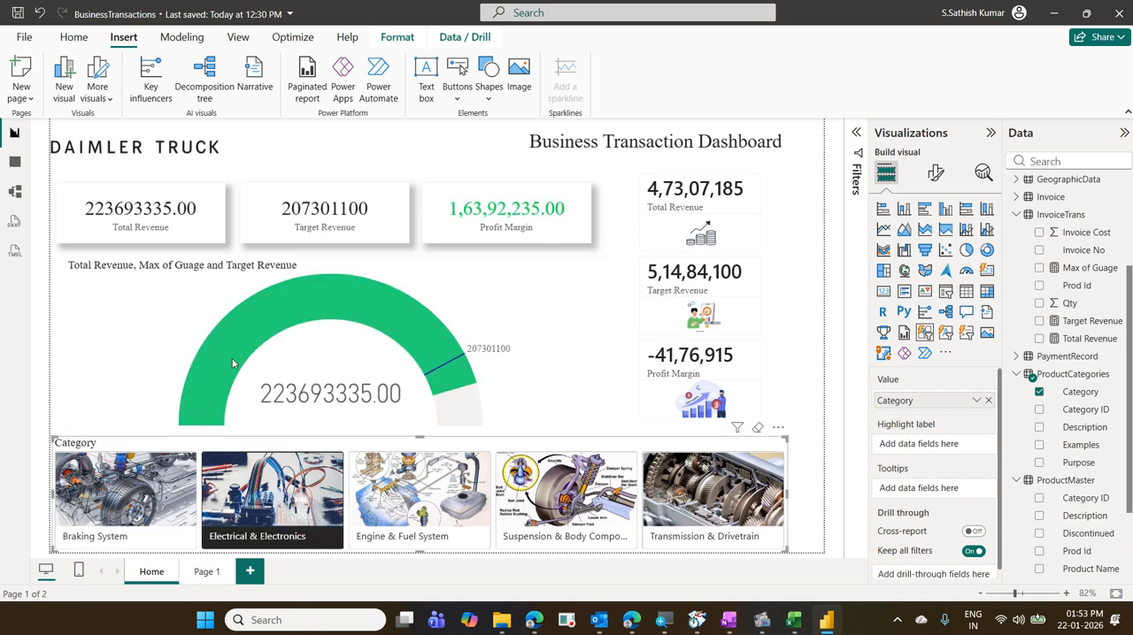
click(185, 478)
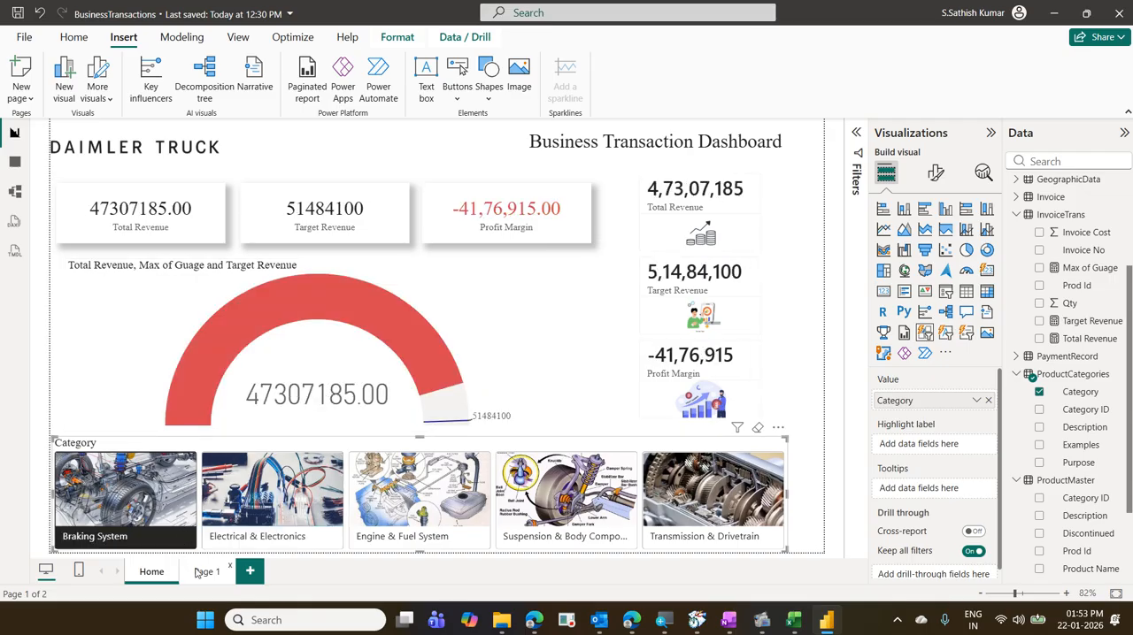
- Insert a donut chart on Page 1, shift it down along the page's left edge, and enlarge it
click(205, 571)
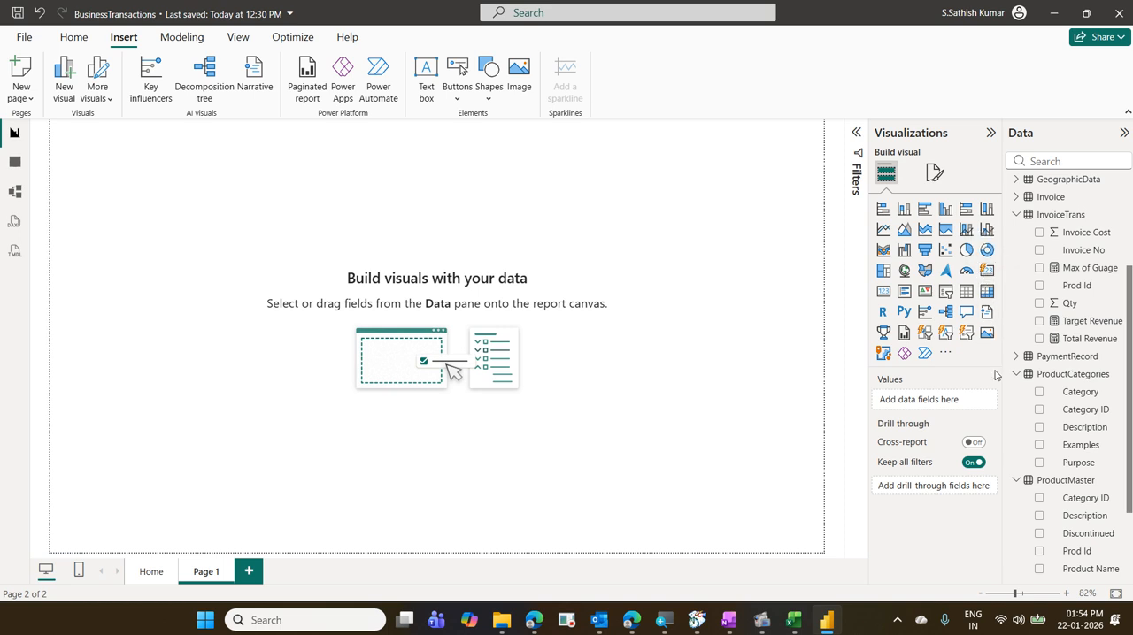
click(986, 250)
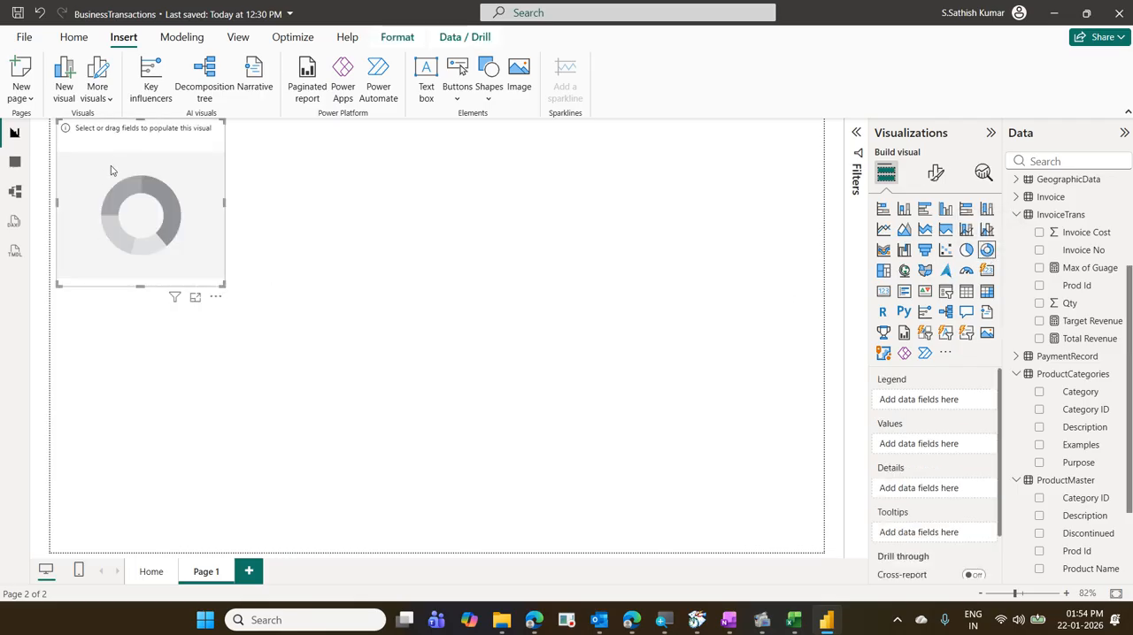
drag(118, 155, 113, 230)
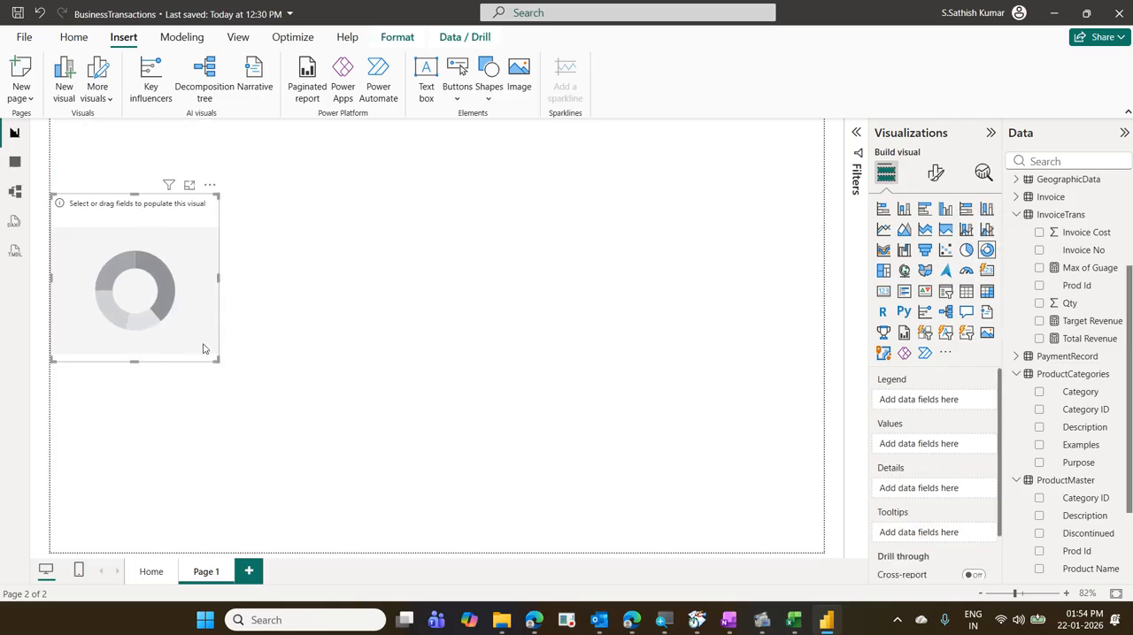
drag(218, 360, 315, 473)
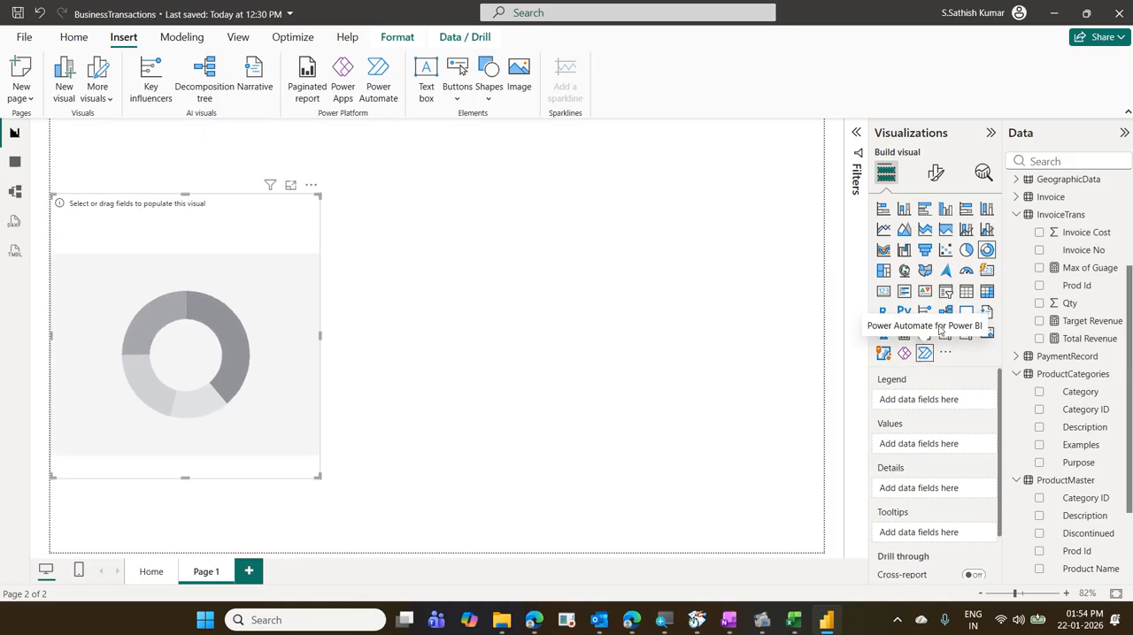
- Find the Region Name field from RegionDetails and assign it as the donut chart's legend
click(1050, 159)
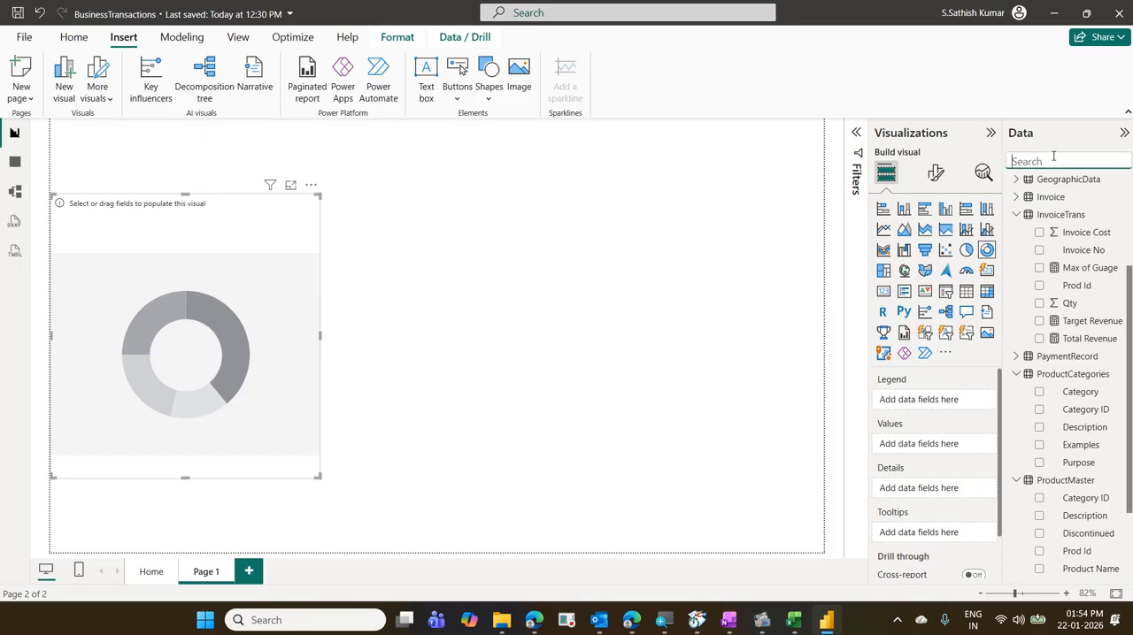
text(reg)
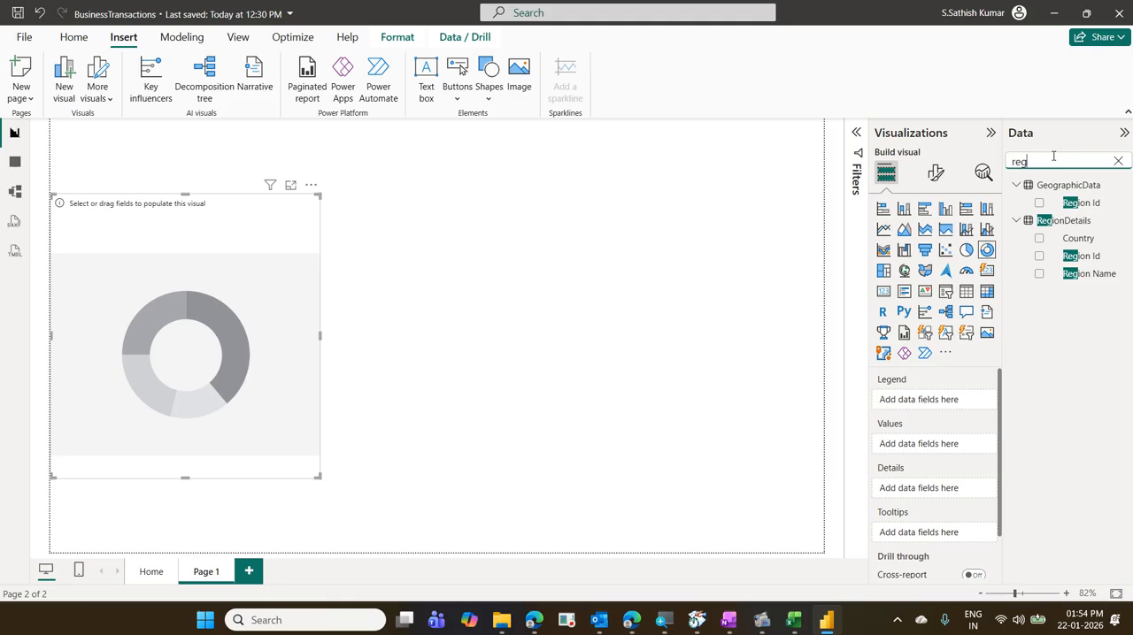
drag(1030, 269, 1124, 285)
mouse_move(921, 382)
mouse_down()
mouse_move(1019, 311)
mouse_move(1031, 286)
mouse_up()
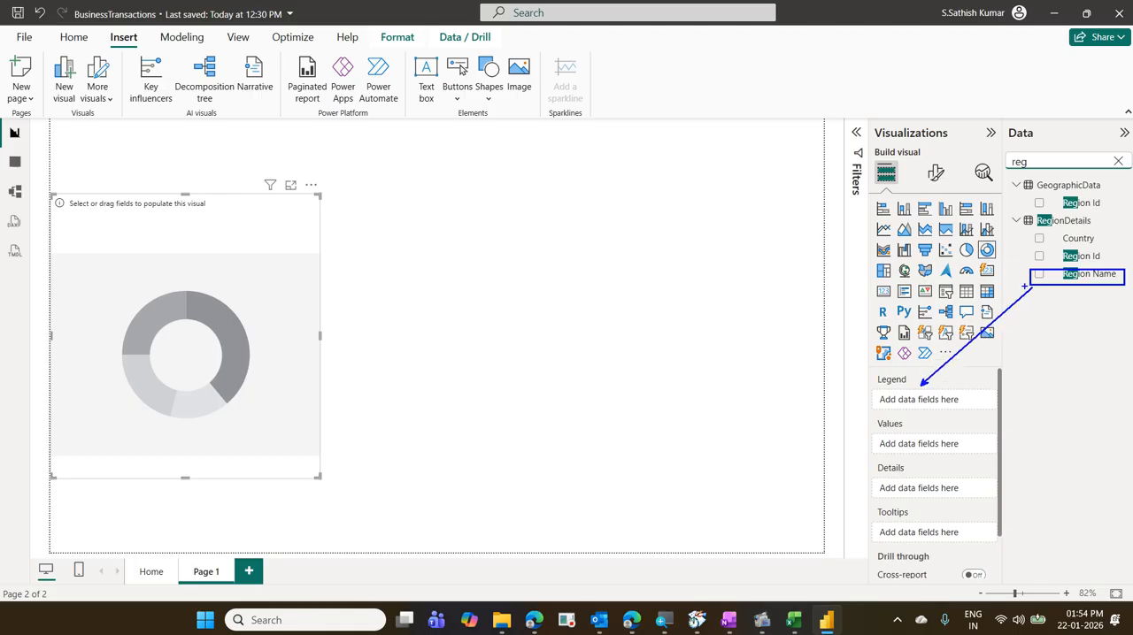
key(Escape)
click(1117, 161)
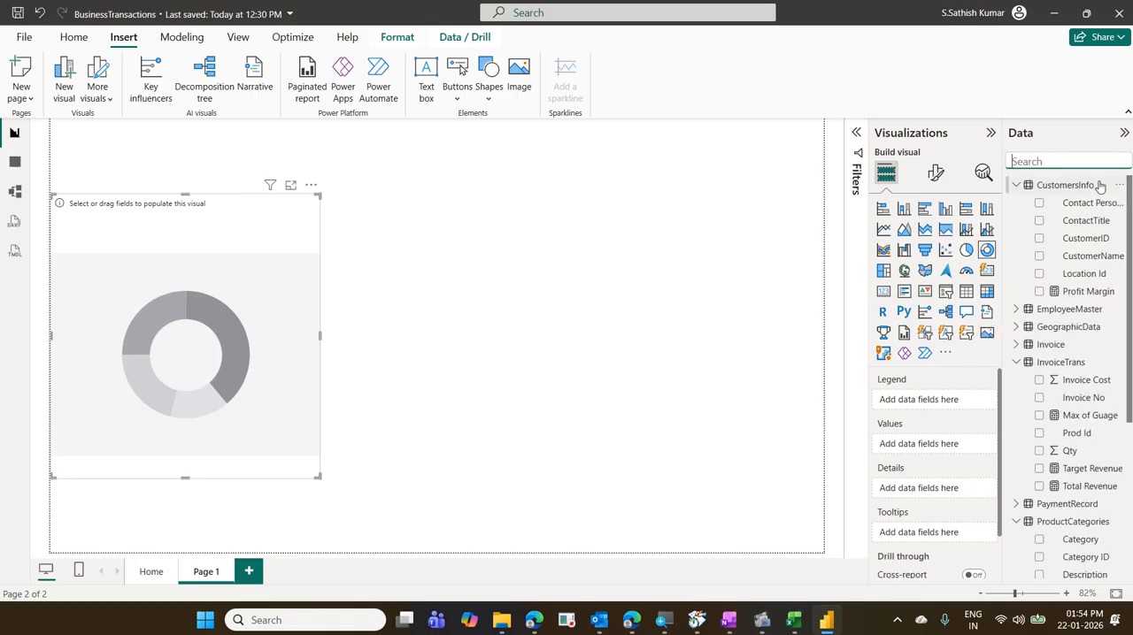
text(reg)
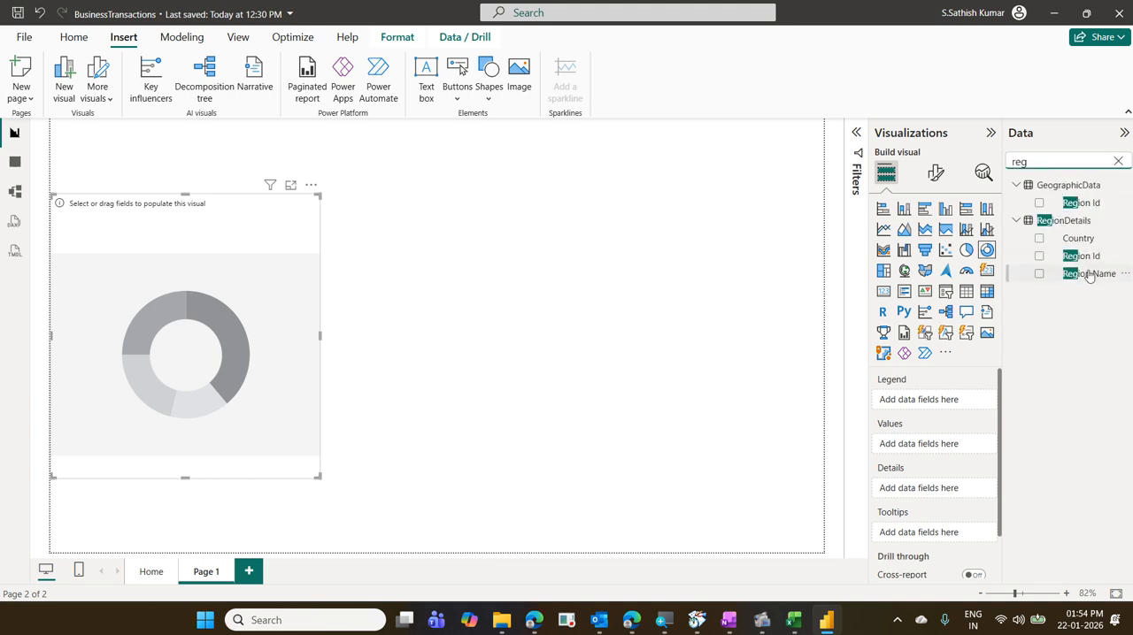
drag(1086, 276, 952, 399)
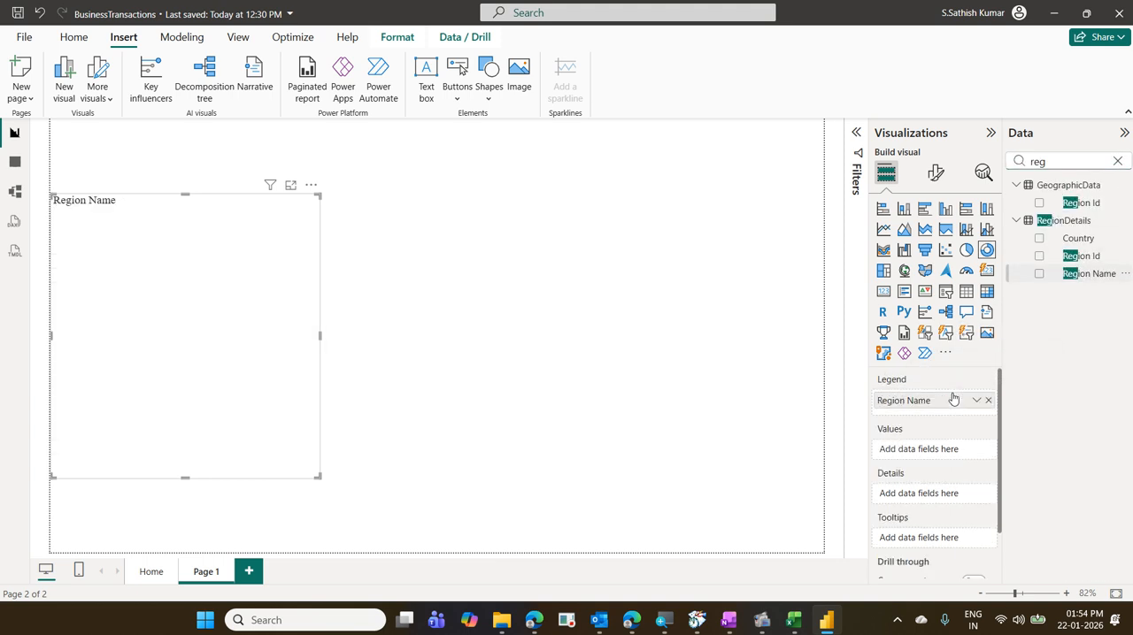
- Find the Total Revenue measure and assign it as the donut chart's values
double_click(1050, 162)
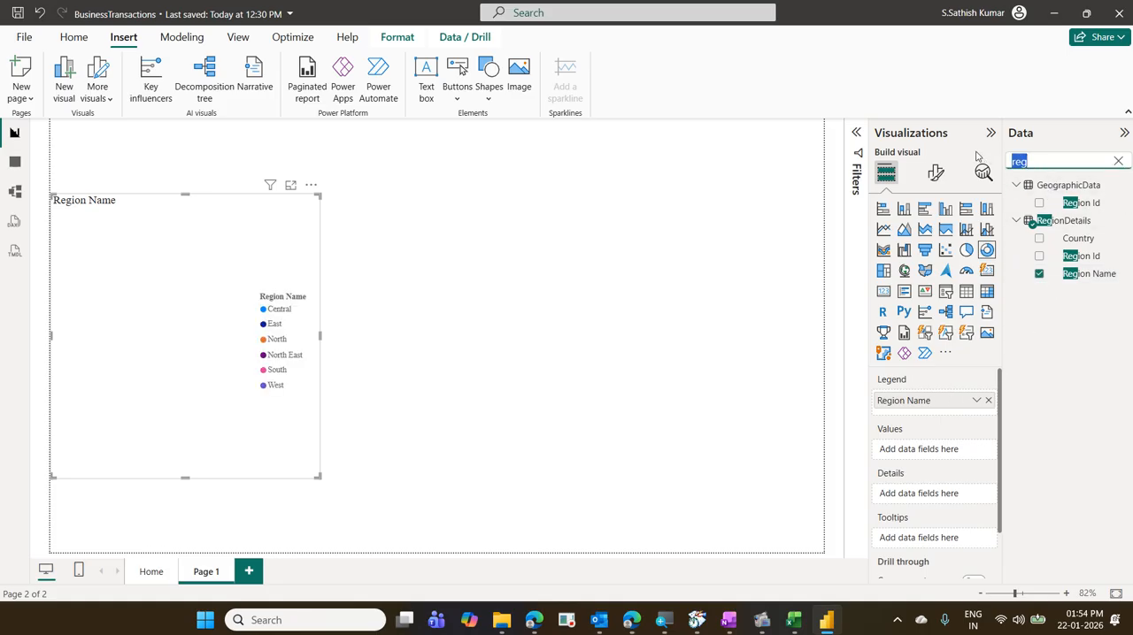
text(tot)
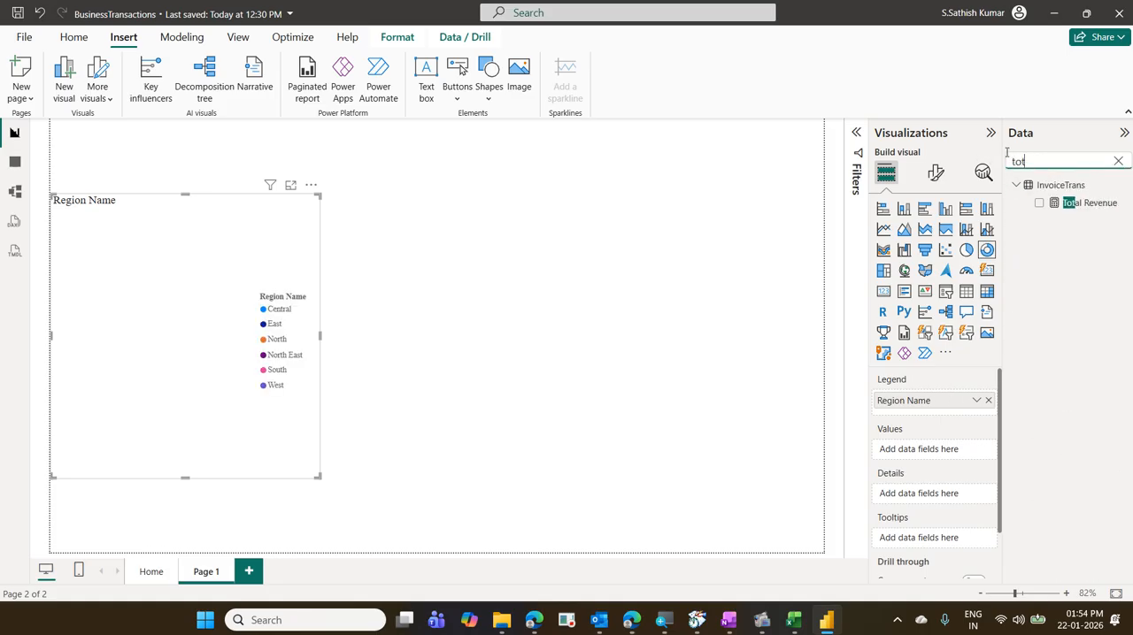
drag(1090, 204, 960, 453)
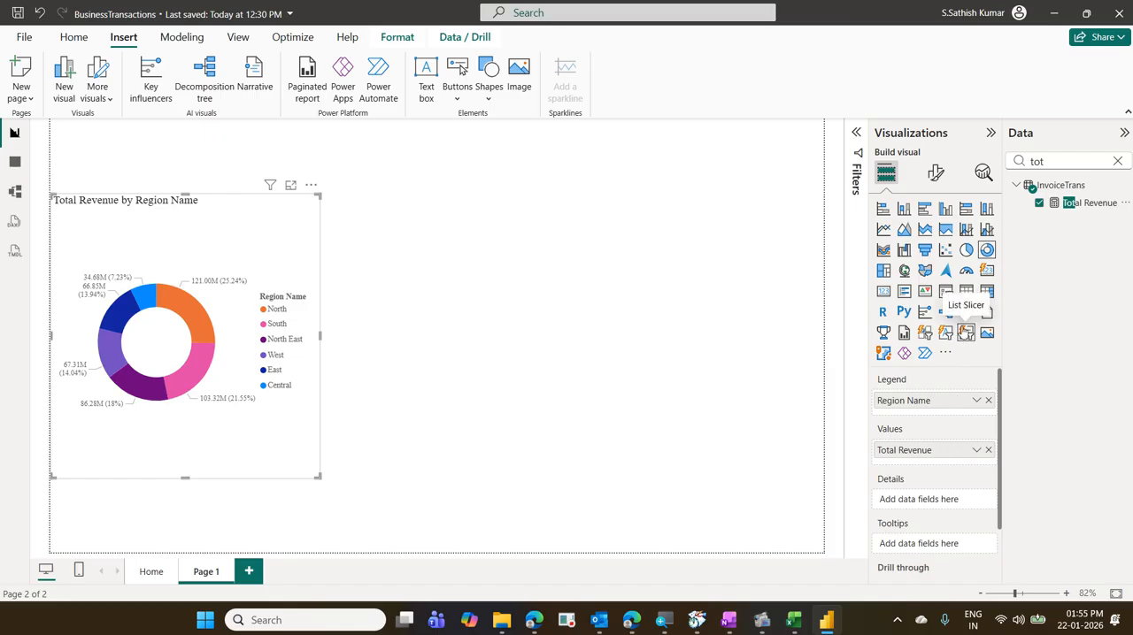
- Set the donut chart's legend position to Bottom center and return to the chart's field setup
click(935, 173)
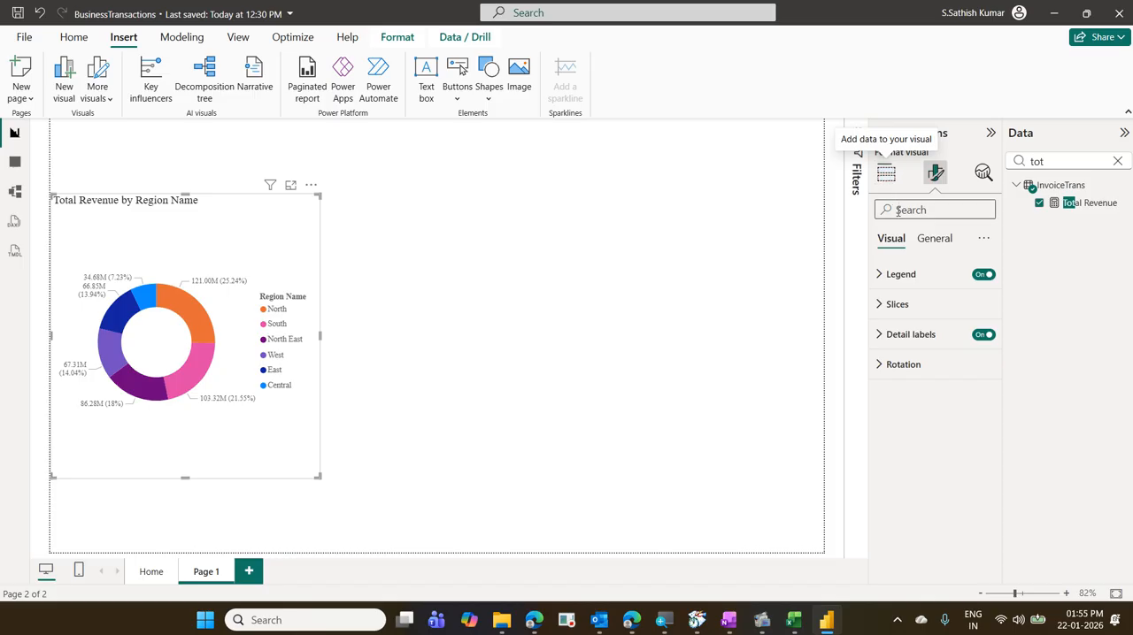
click(903, 274)
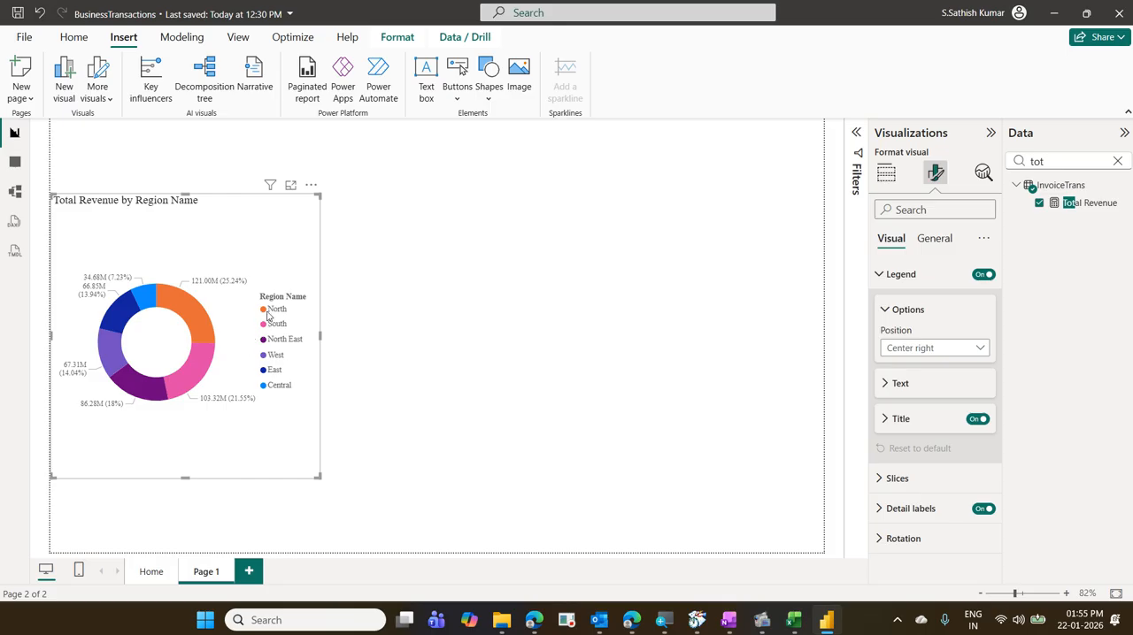
click(966, 354)
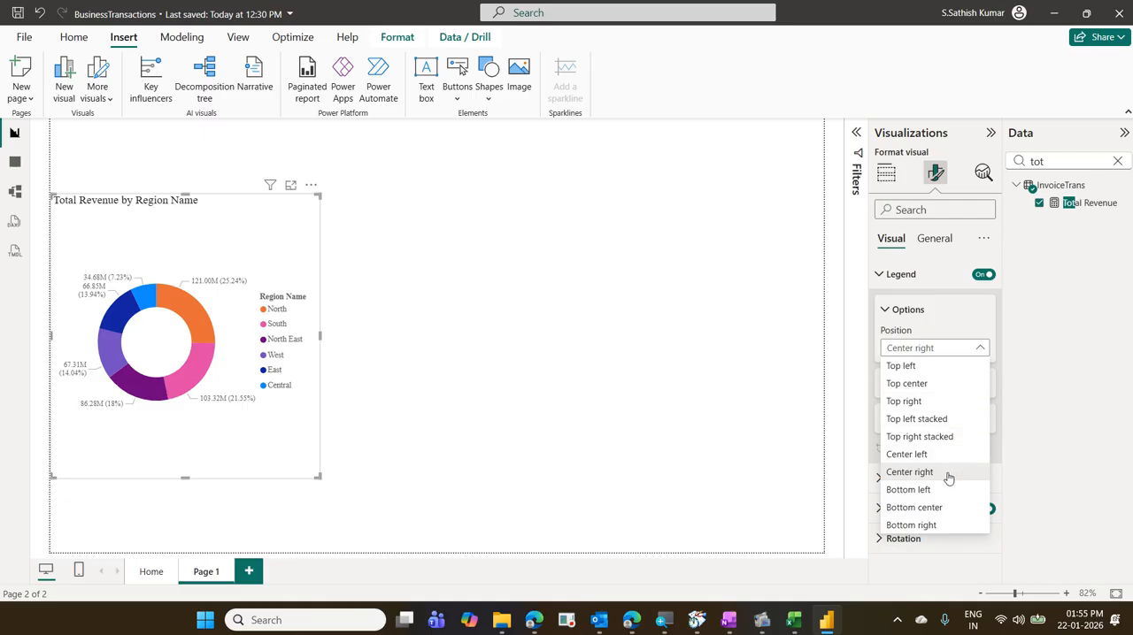
click(945, 509)
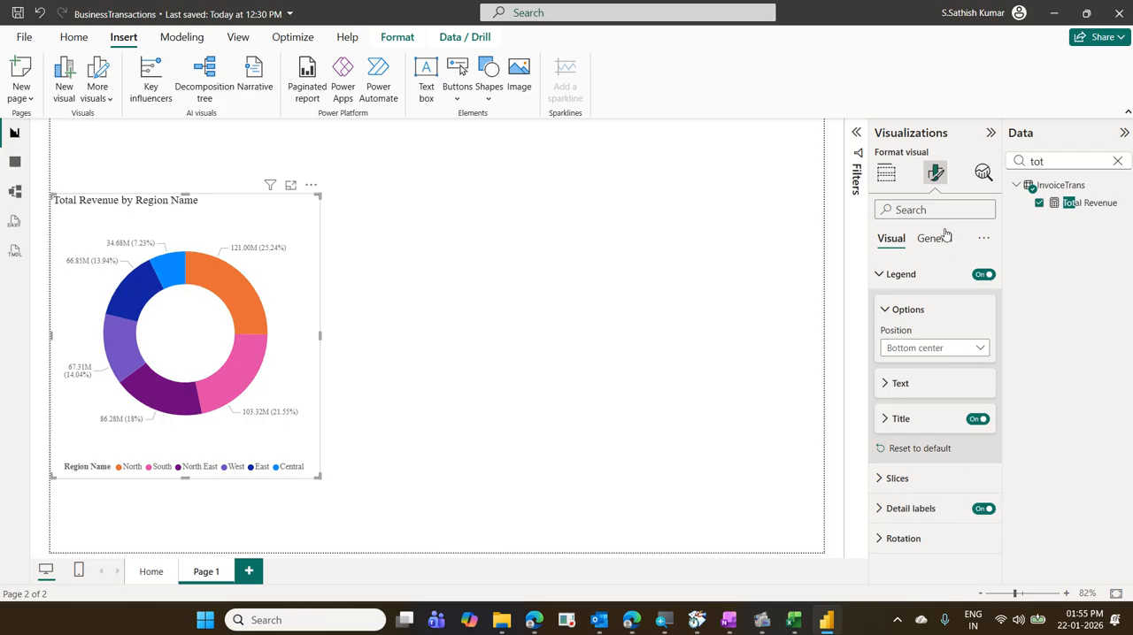
click(886, 170)
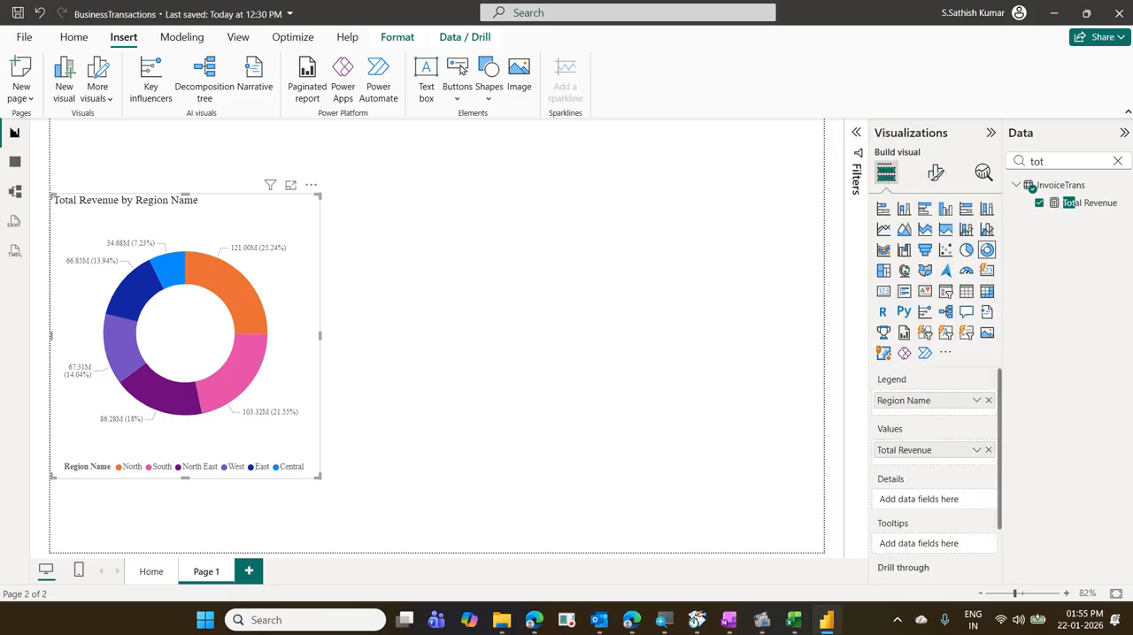
- Compare the category filter on the Home page with the donut chart on Page 1
click(152, 571)
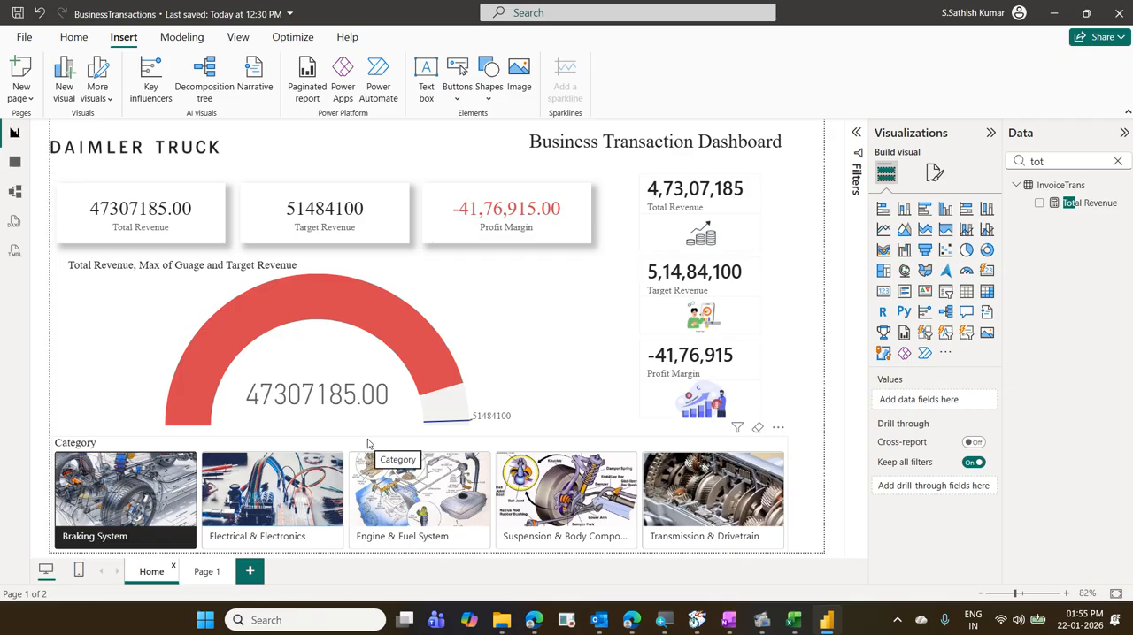
click(207, 573)
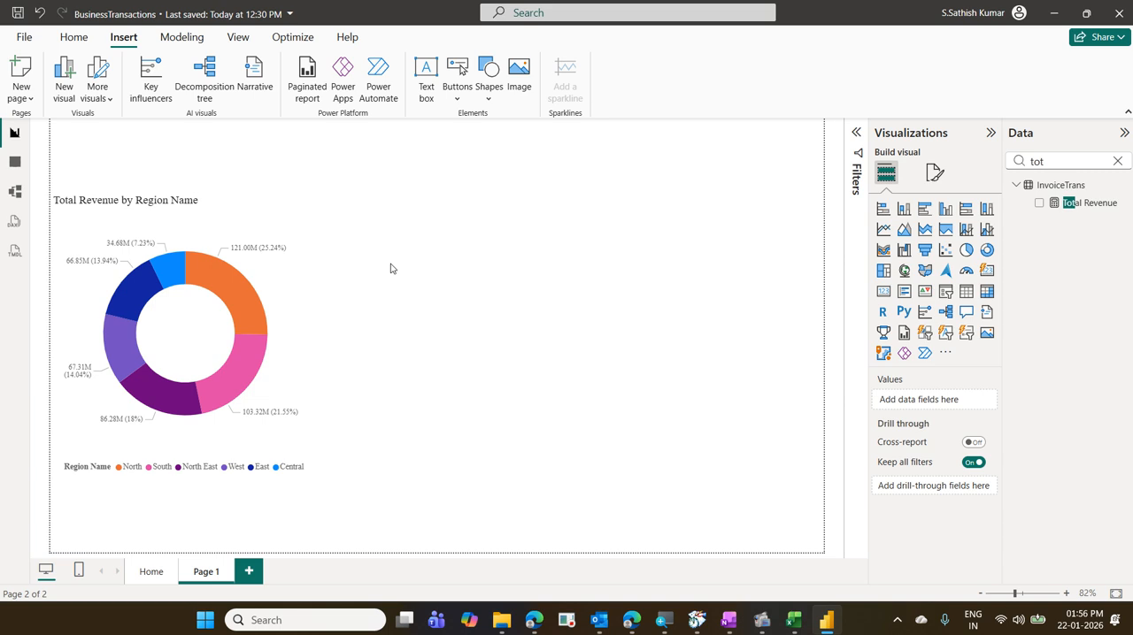
- Check in the global Security options that Use Map and Filled Map visuals is enabled, and accept the options
click(23, 39)
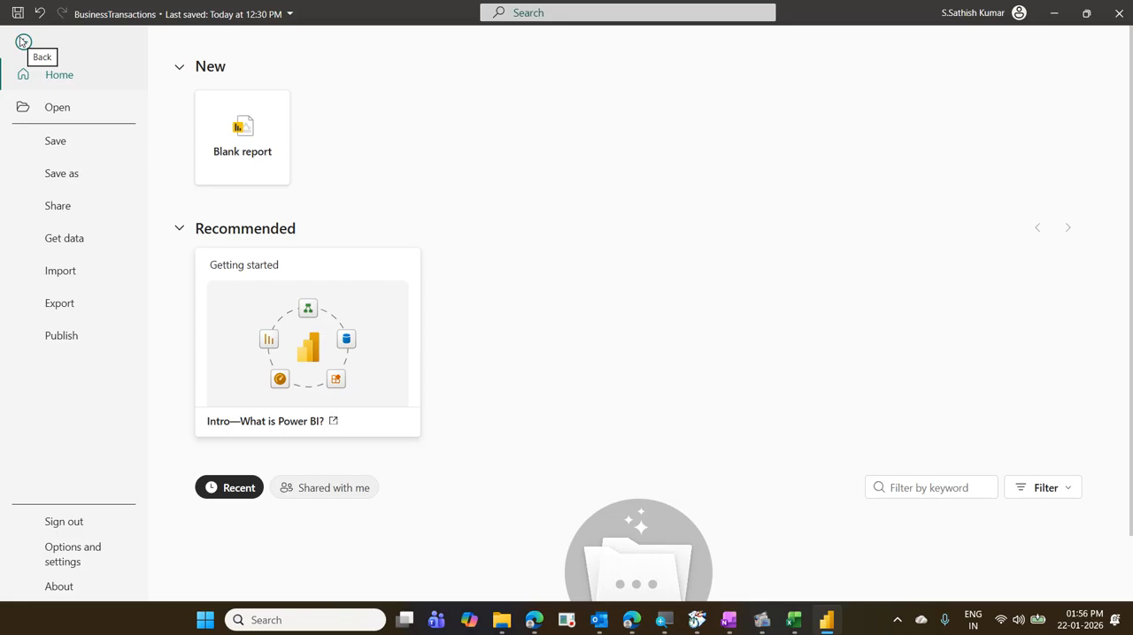
click(87, 555)
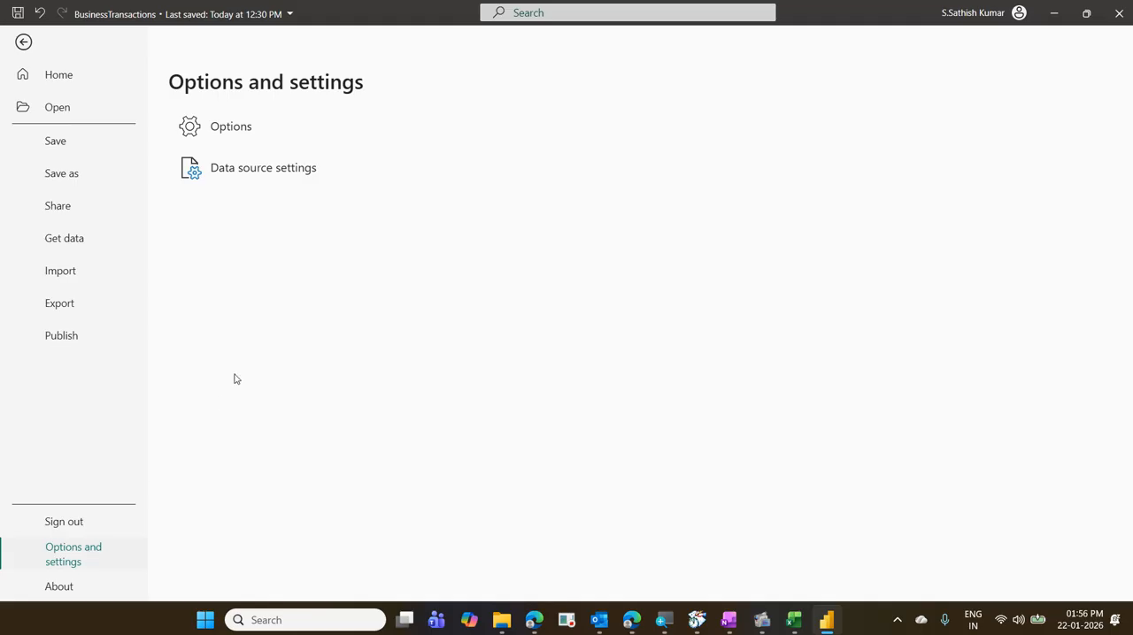
click(237, 127)
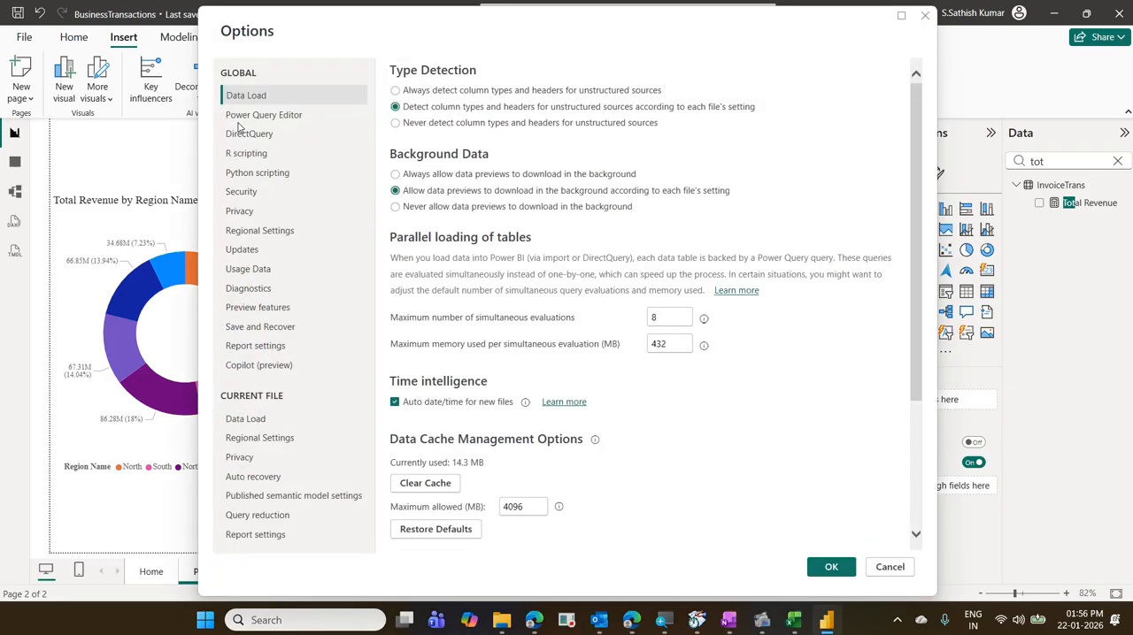
click(259, 194)
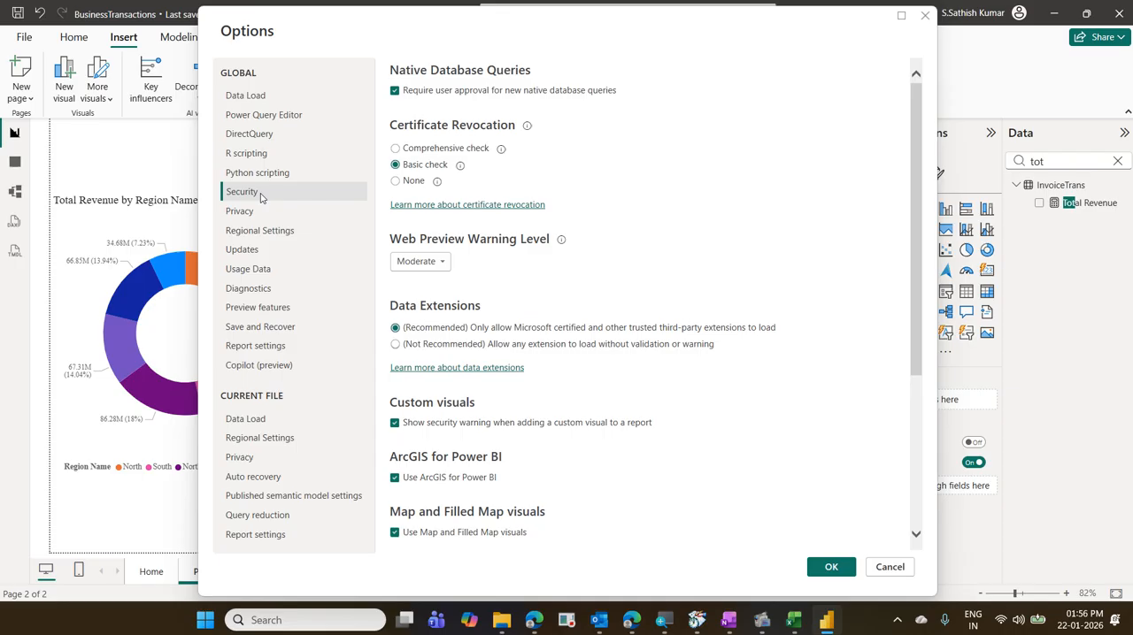
scroll(713, 418, down, 5)
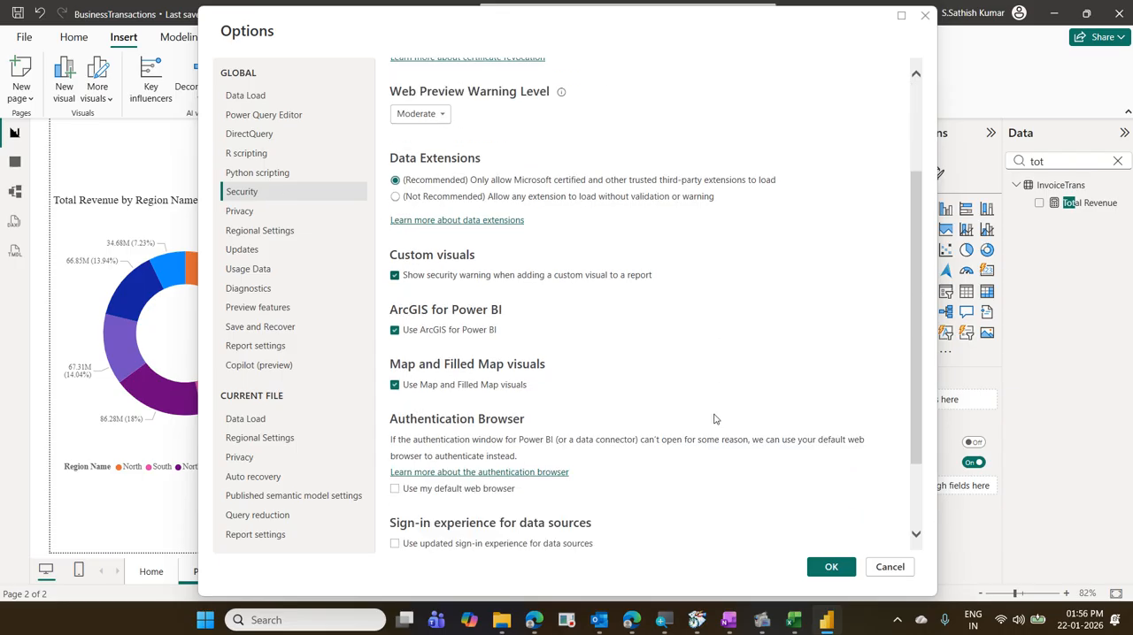
key(Tab)
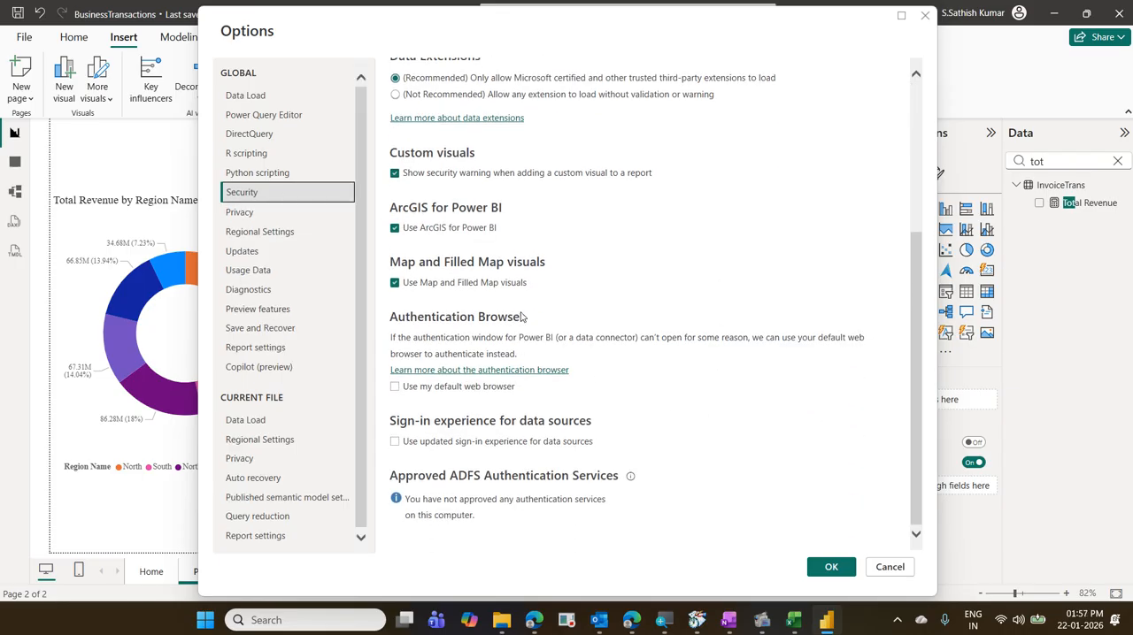
key(ctrl+2)
mouse_move(384, 274)
mouse_down()
mouse_move(444, 298)
mouse_move(540, 297)
mouse_up()
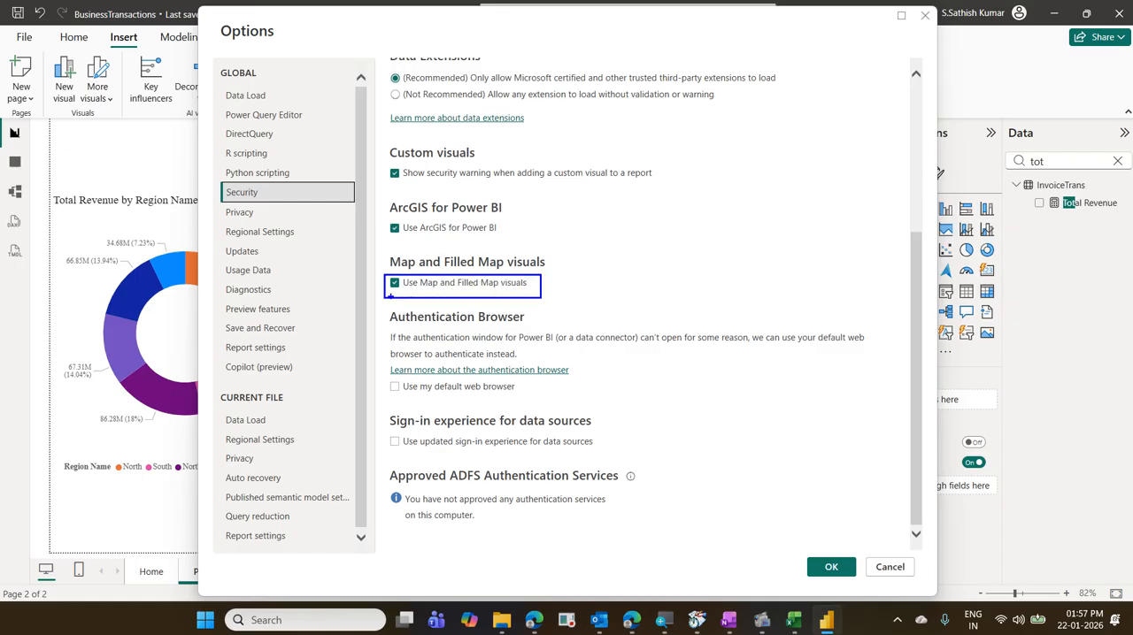
mouse_move(391, 298)
mouse_down()
mouse_move(414, 283)
mouse_move(389, 270)
mouse_move(379, 293)
mouse_move(396, 302)
mouse_up()
key(Escape)
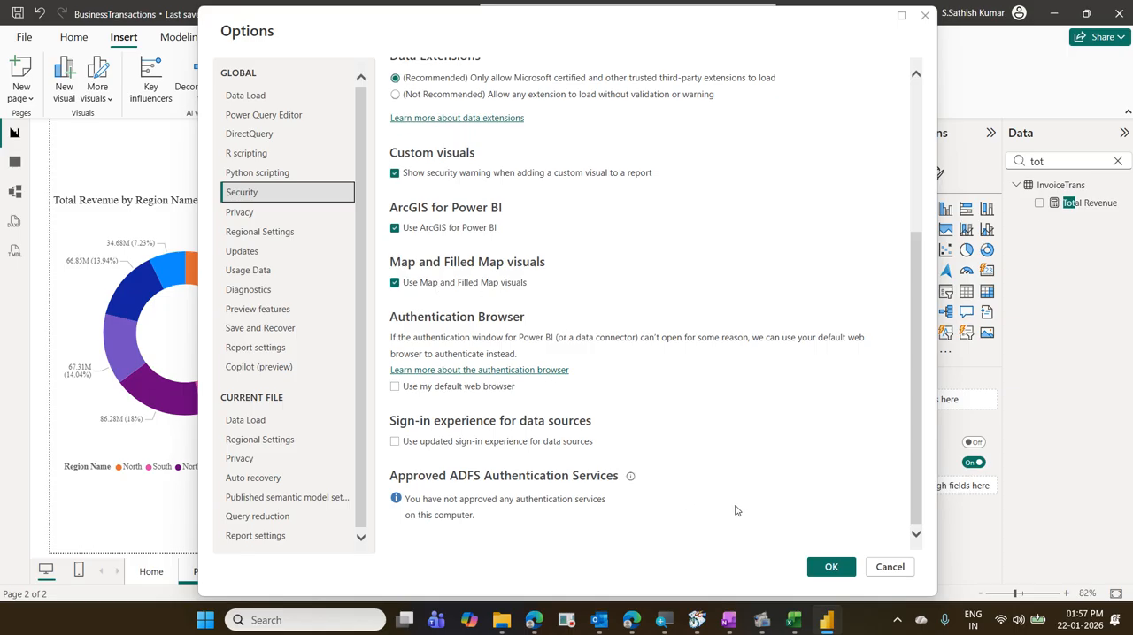
click(818, 569)
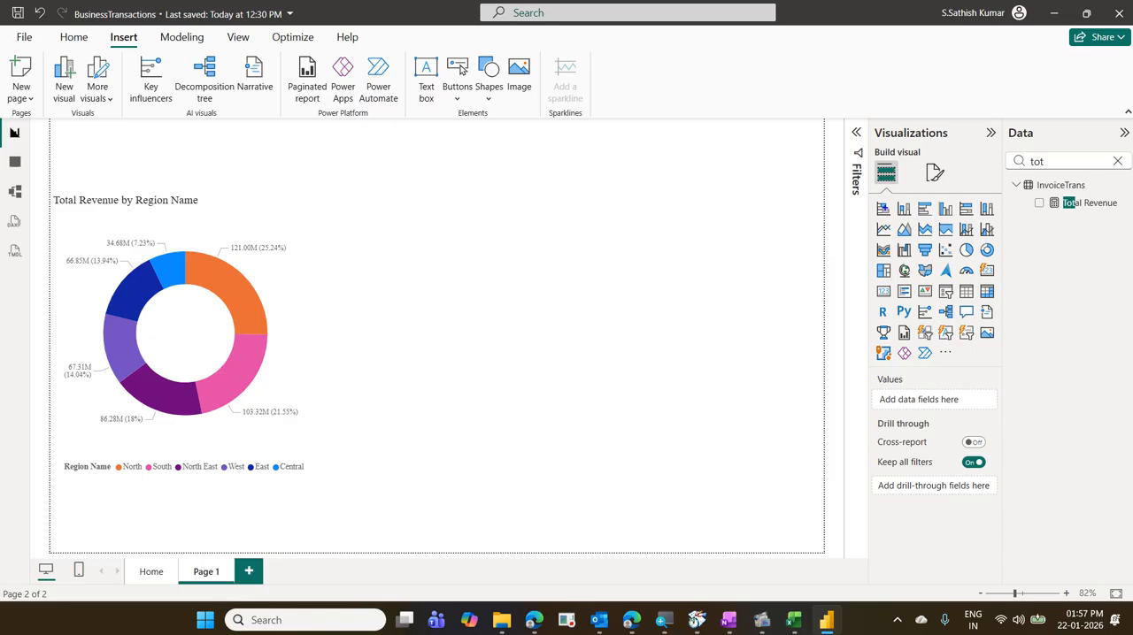
- Add an empty filled map visual to Page 1 beside the donut chart
drag(868, 122, 961, 143)
drag(862, 158, 901, 188)
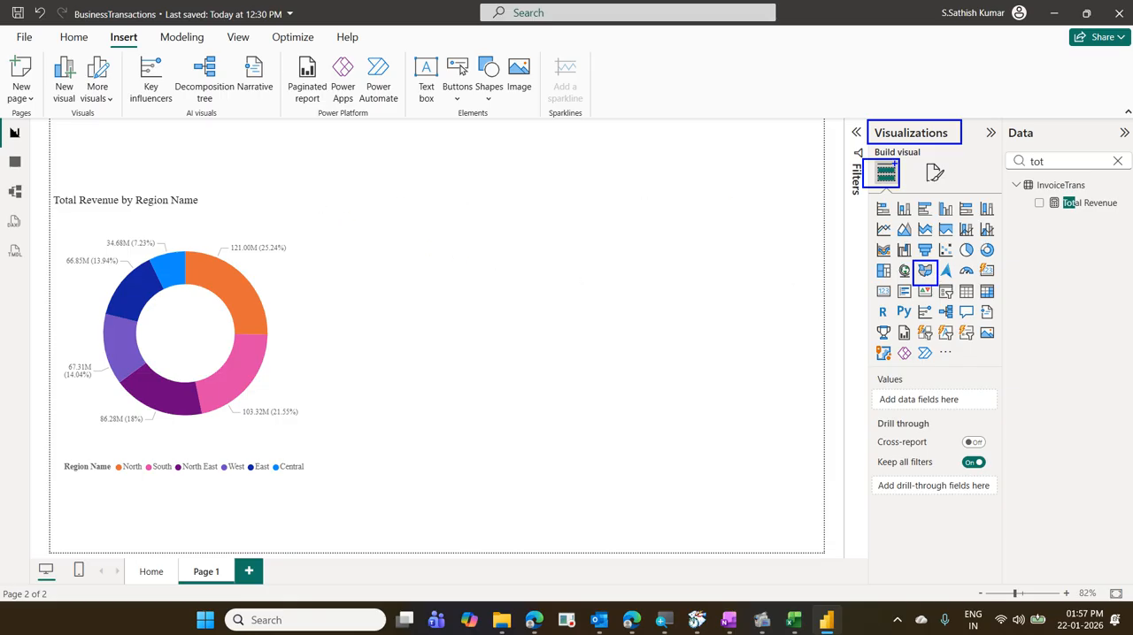
mouse_move(922, 260)
mouse_down()
mouse_move(885, 196)
mouse_move(890, 207)
mouse_up()
key(Escape)
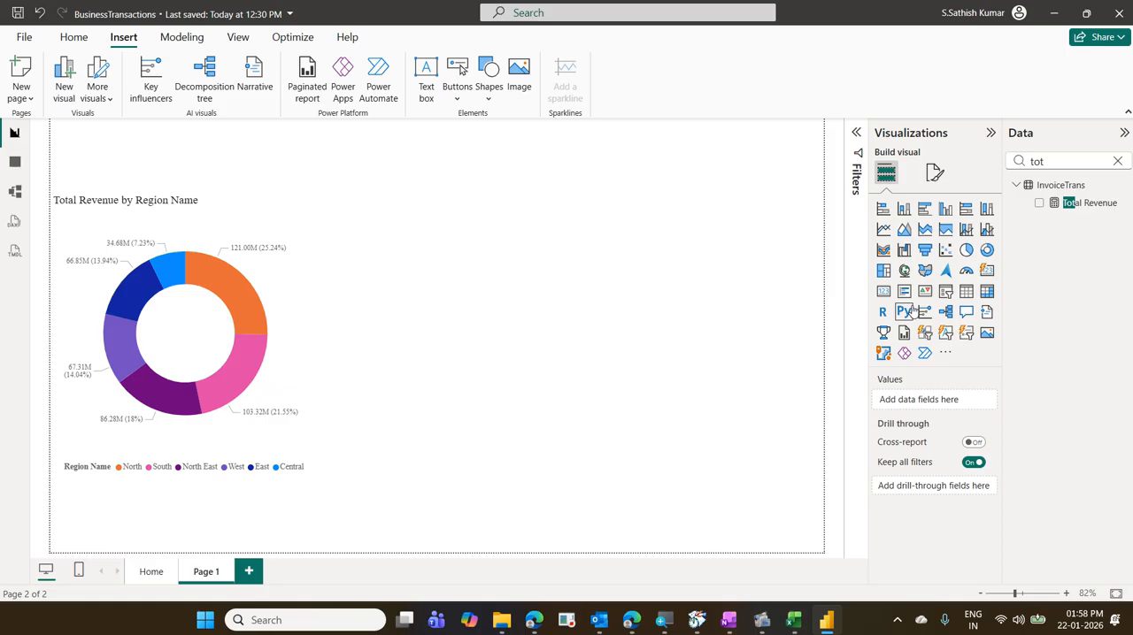
click(924, 278)
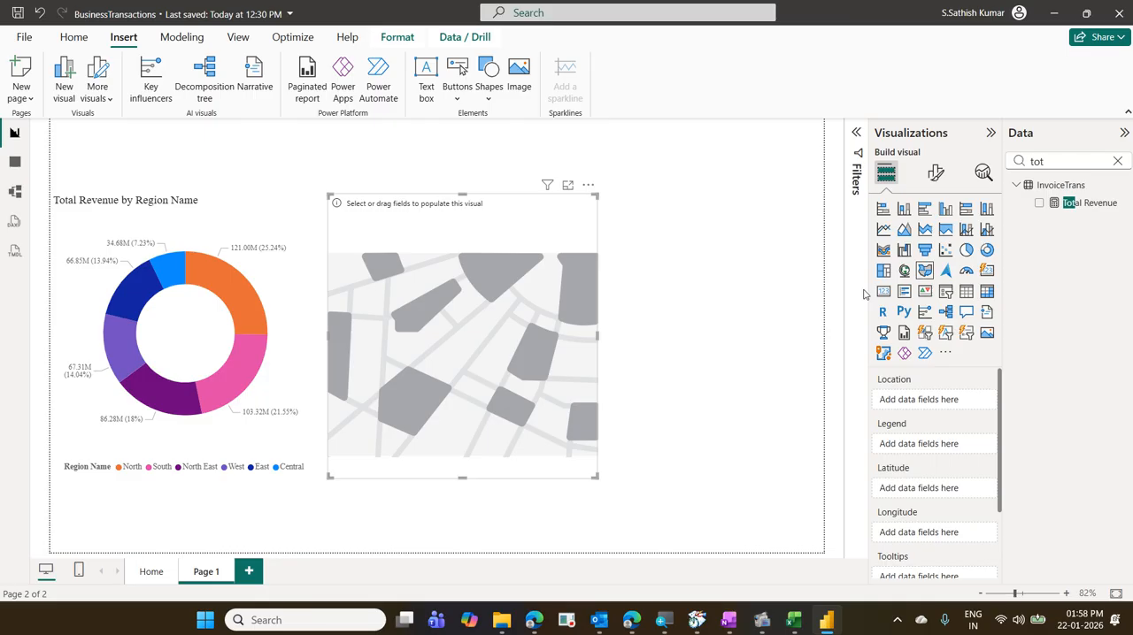
- Examine the city, state and country columns of the GeographicData table, and return to the report page
click(15, 165)
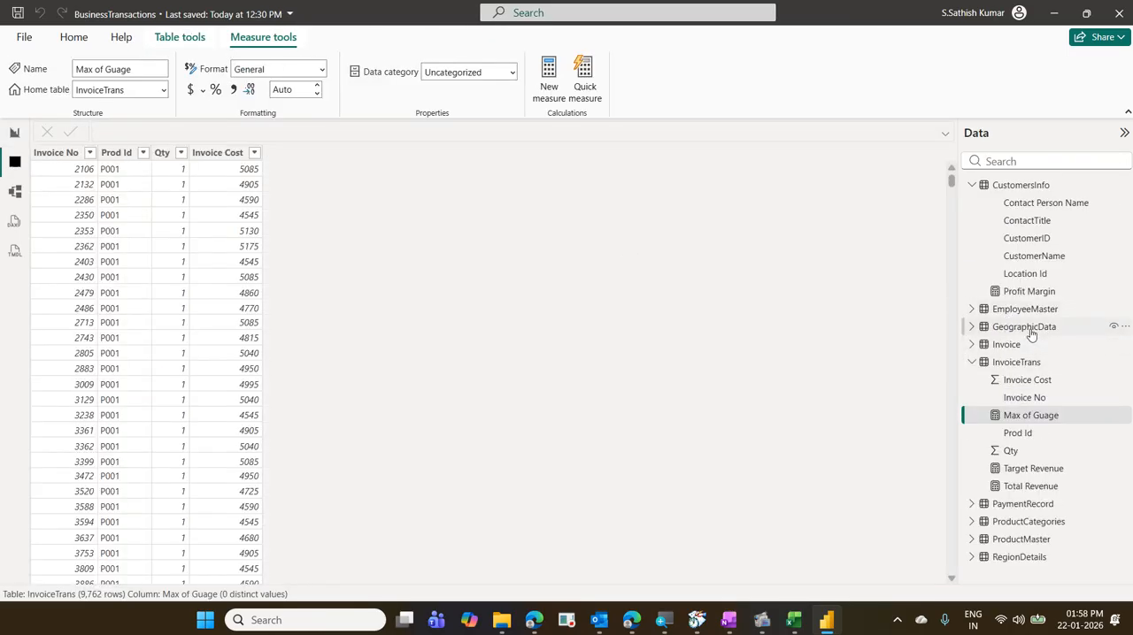
click(1025, 327)
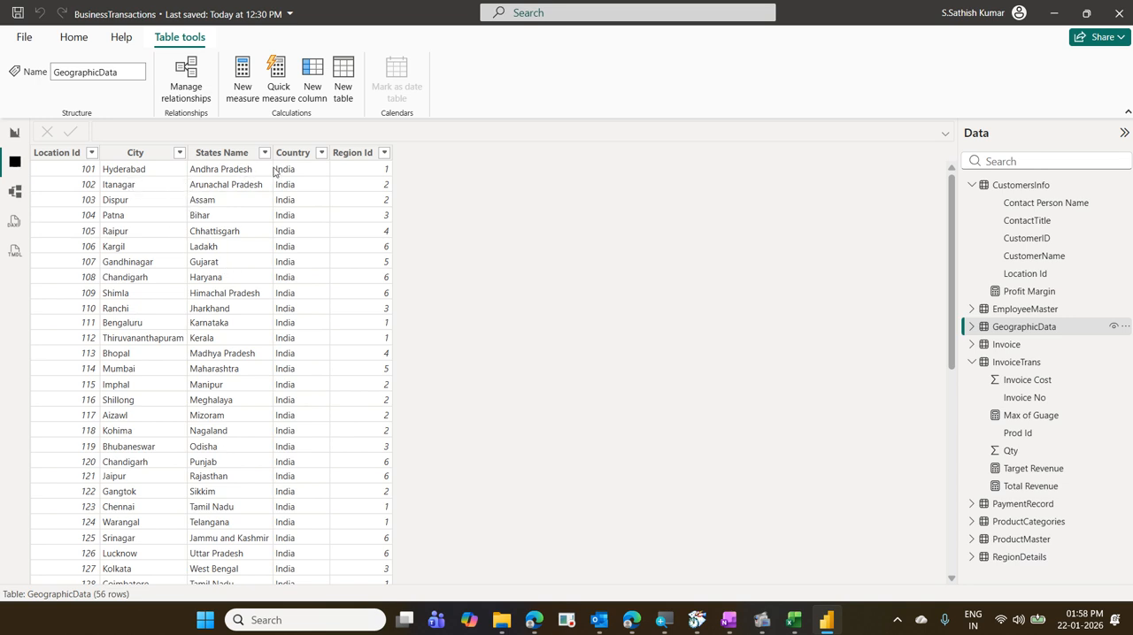
scroll(300, 269, down, 9)
scroll(300, 269, up, 4)
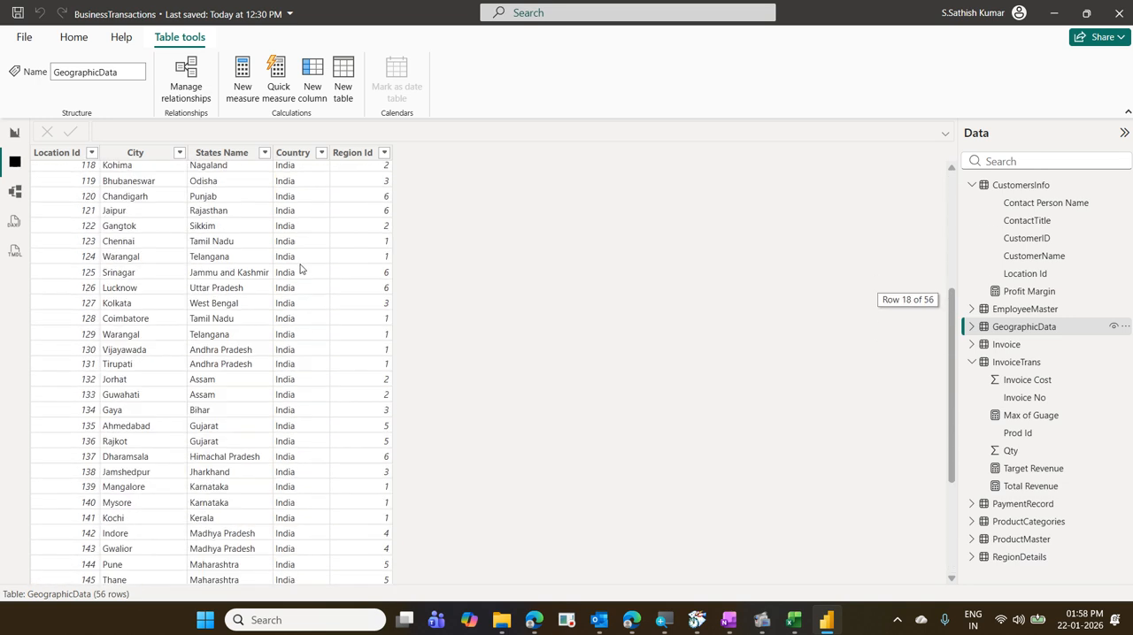
scroll(300, 269, up, 6)
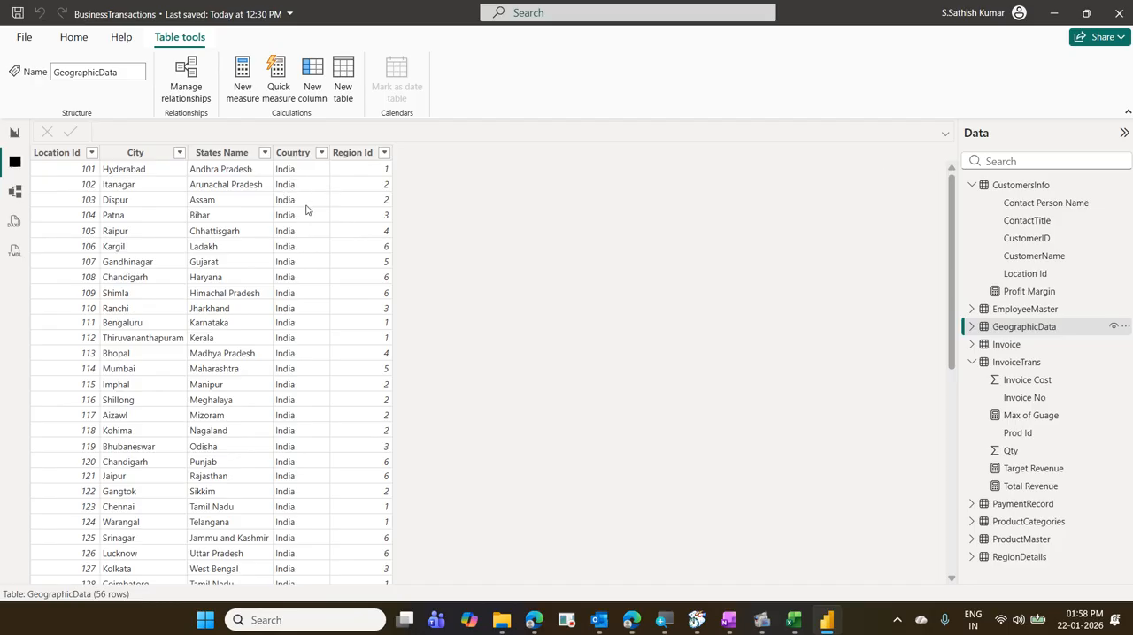
scroll(306, 209, down, 3)
scroll(307, 210, up, 3)
click(15, 134)
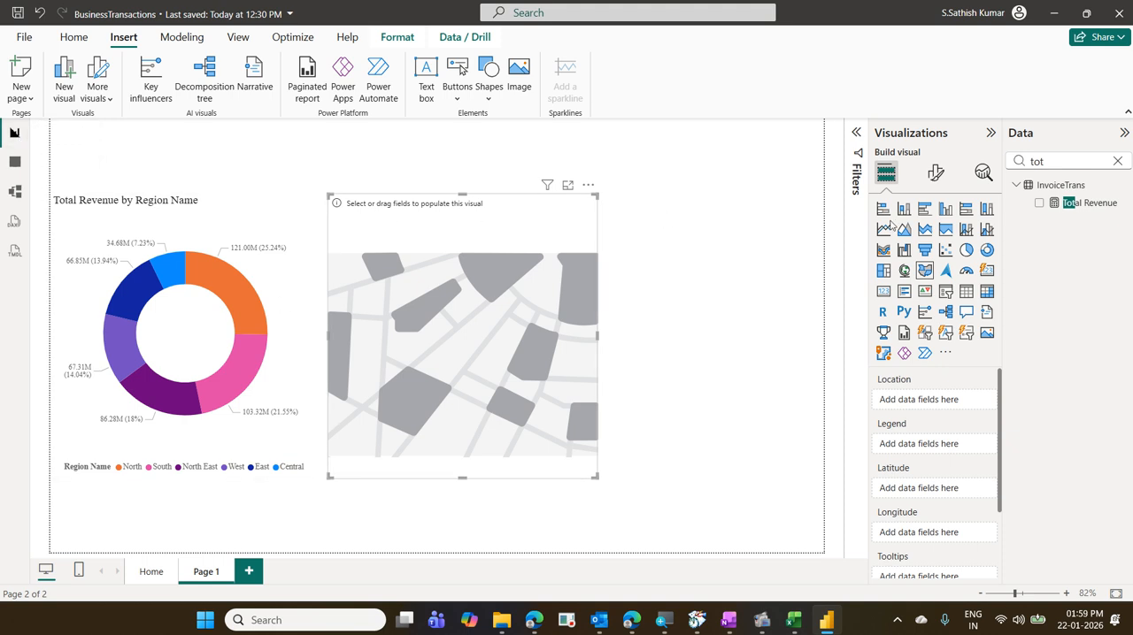
- Find the States Name field from GeographicData and assign it as the filled map's location
click(1117, 160)
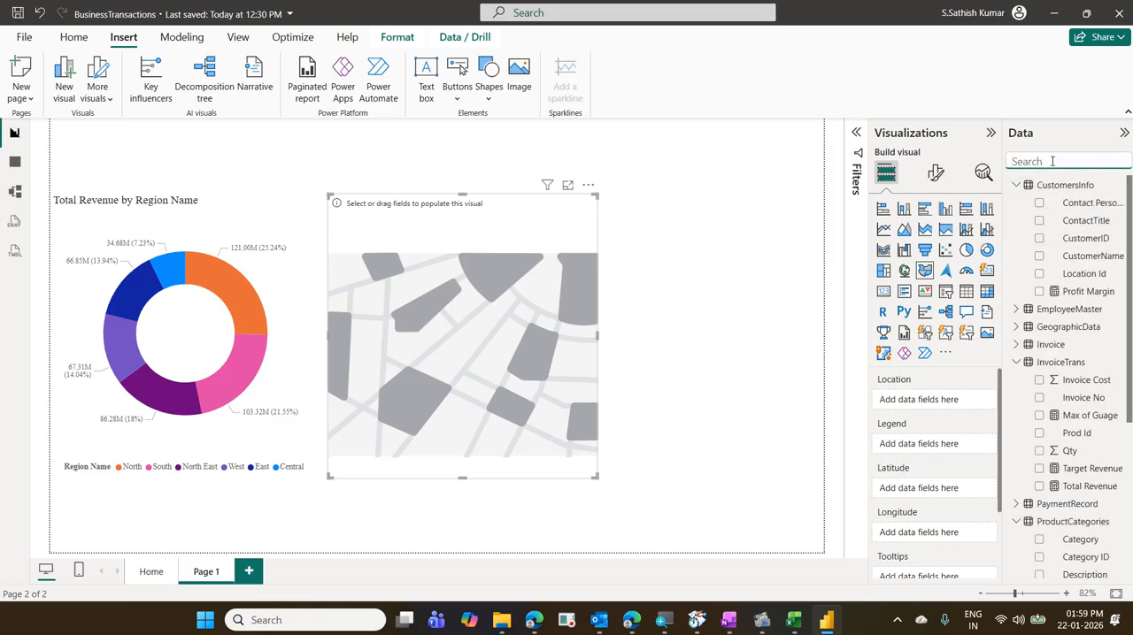
text(st)
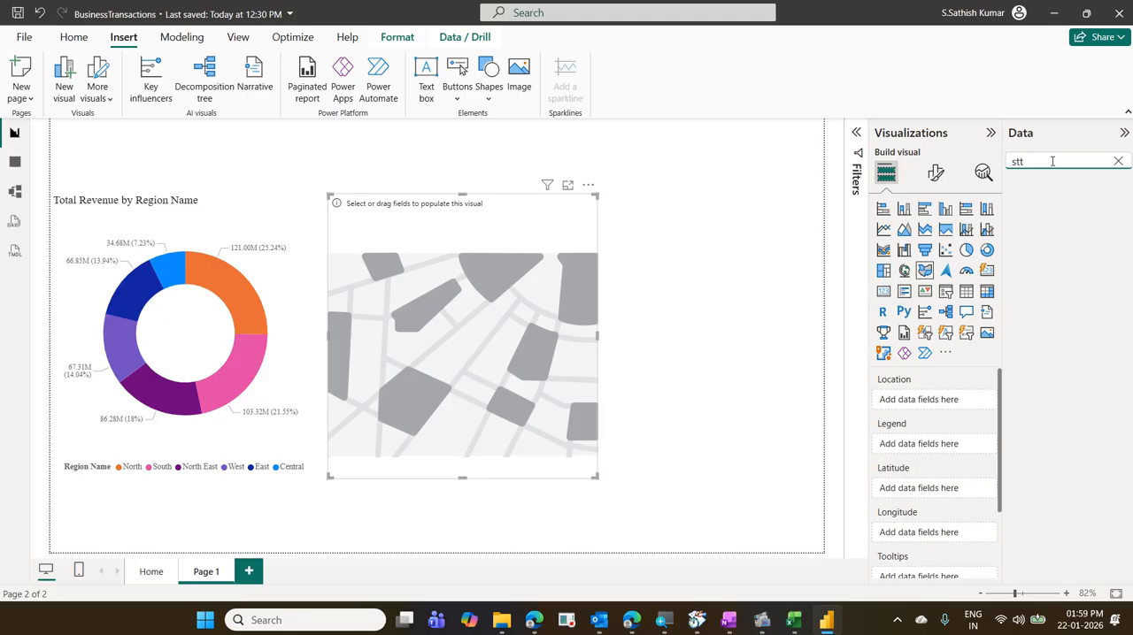
text(a)
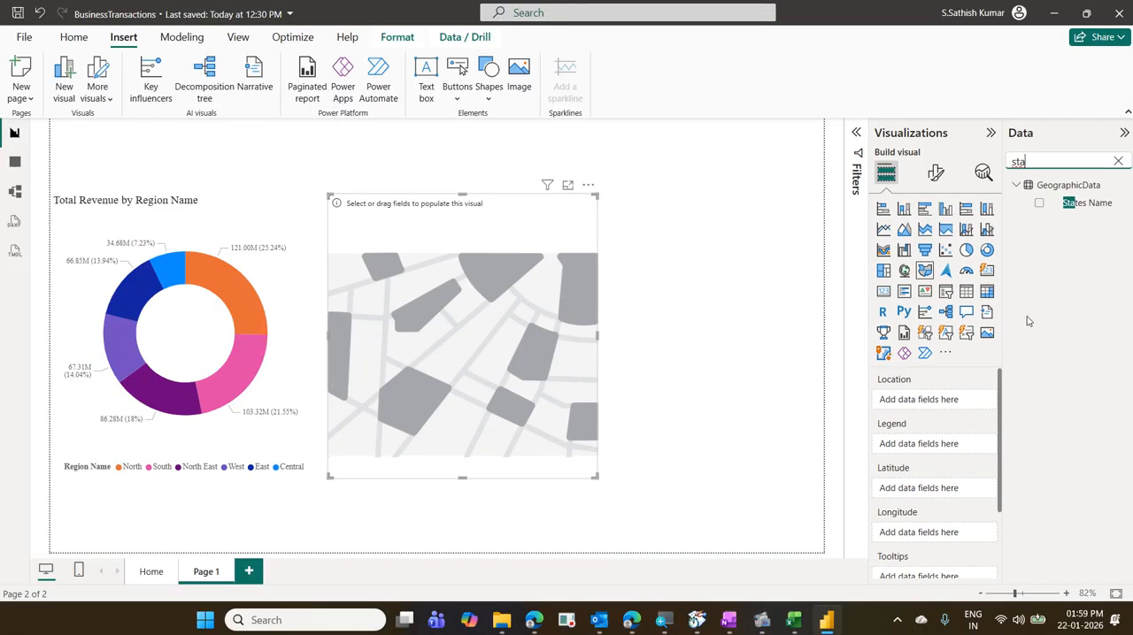
drag(1081, 206, 940, 404)
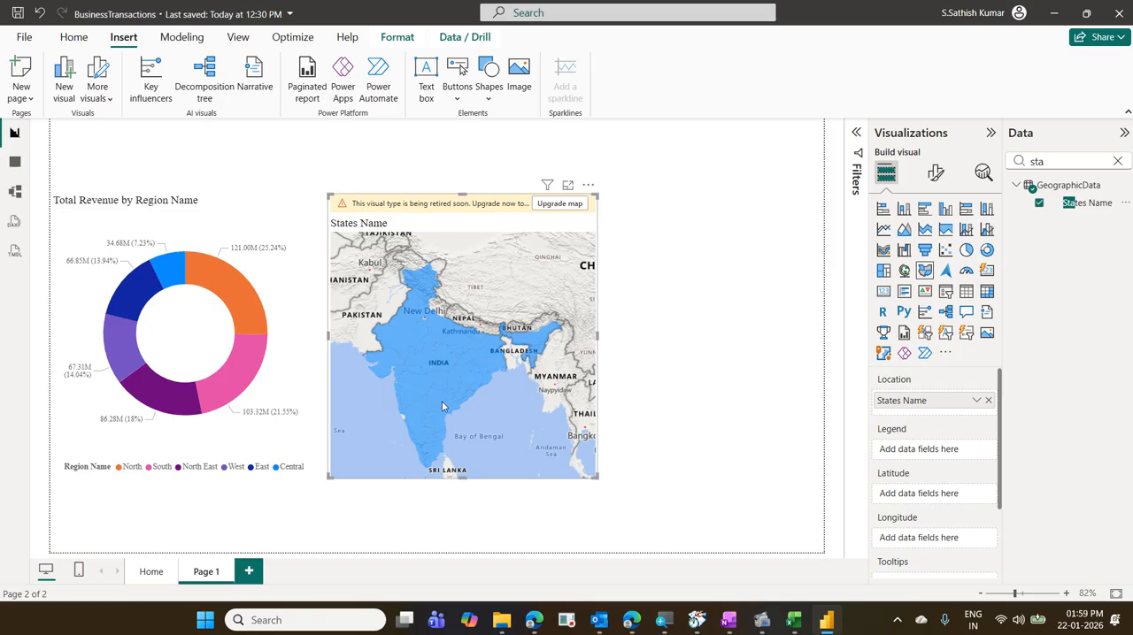
mouse_move(441, 403)
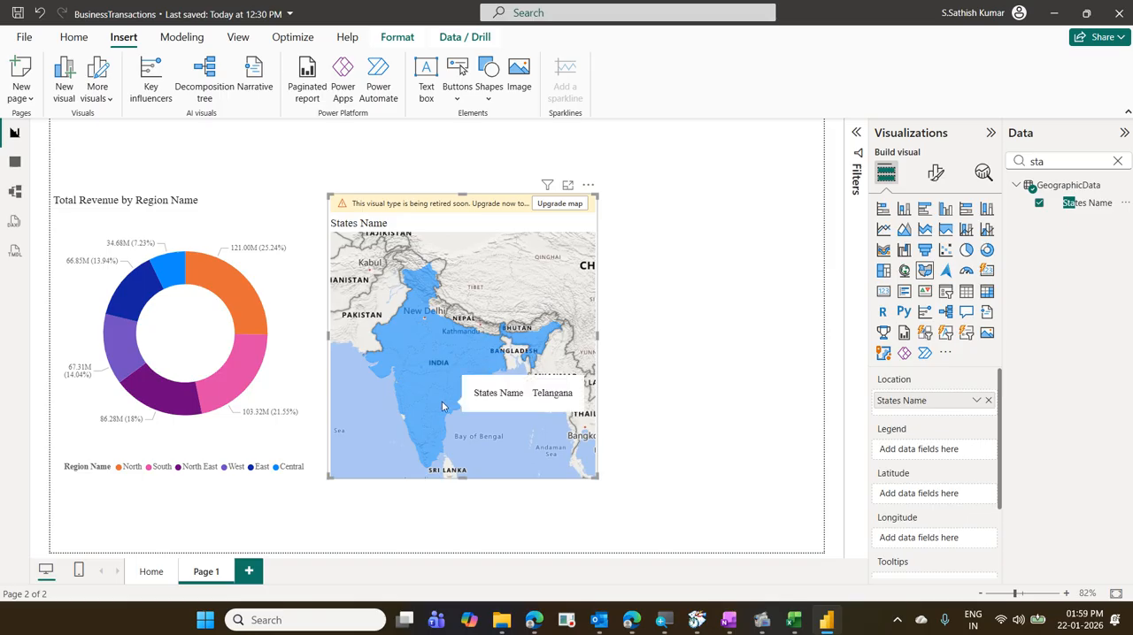
- Find the Total Revenue measure from InvoiceTrans and add it to the filled map's tooltips
click(1118, 161)
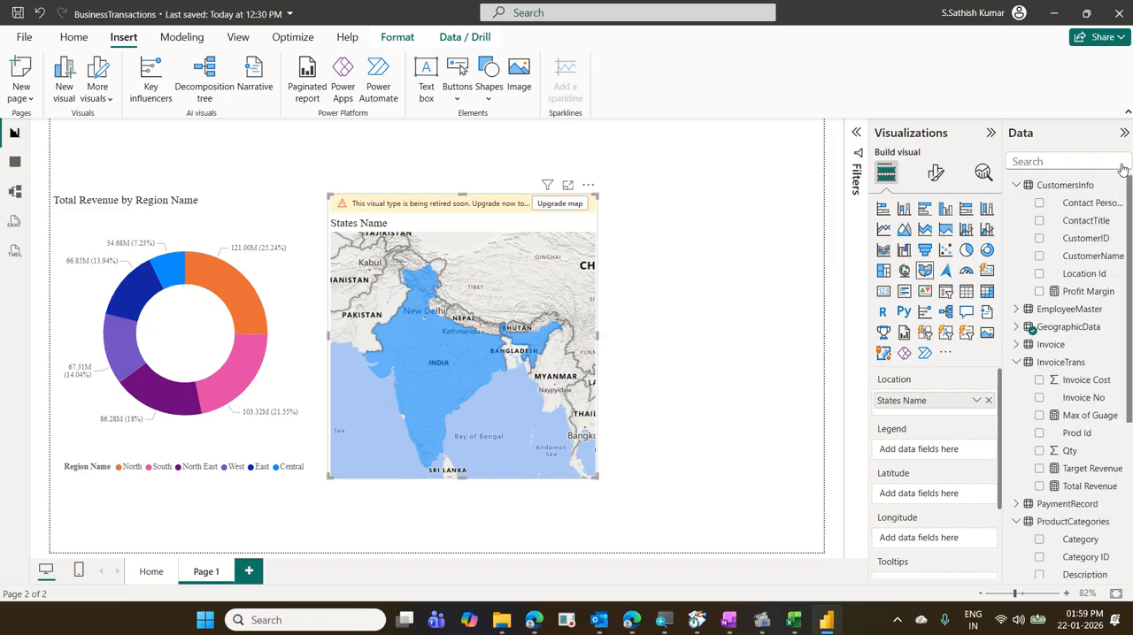
click(1082, 163)
text(tot)
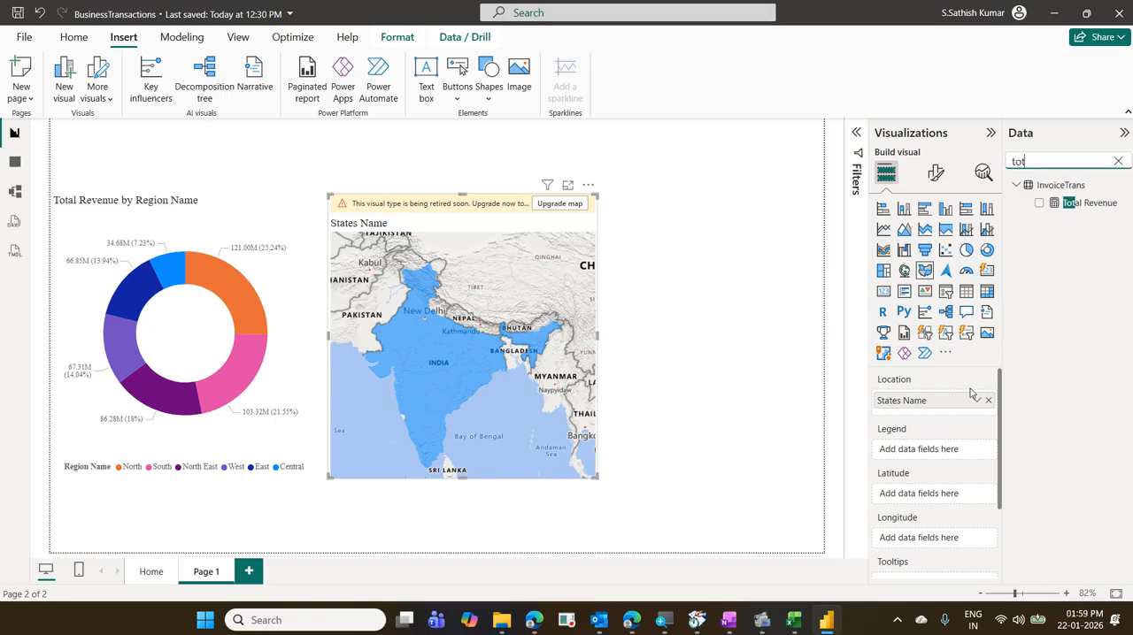
scroll(972, 393, down, 1)
scroll(971, 392, down, 1)
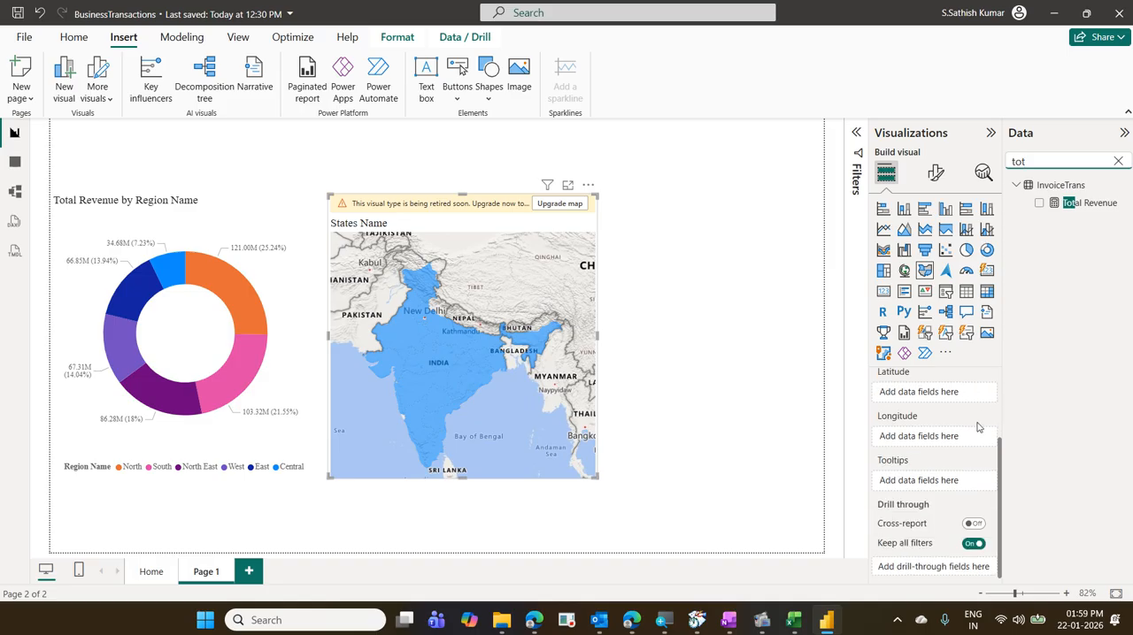
drag(1088, 203, 1078, 216)
mouse_move(876, 471)
mouse_down()
mouse_move(921, 493)
mouse_move(997, 492)
mouse_up()
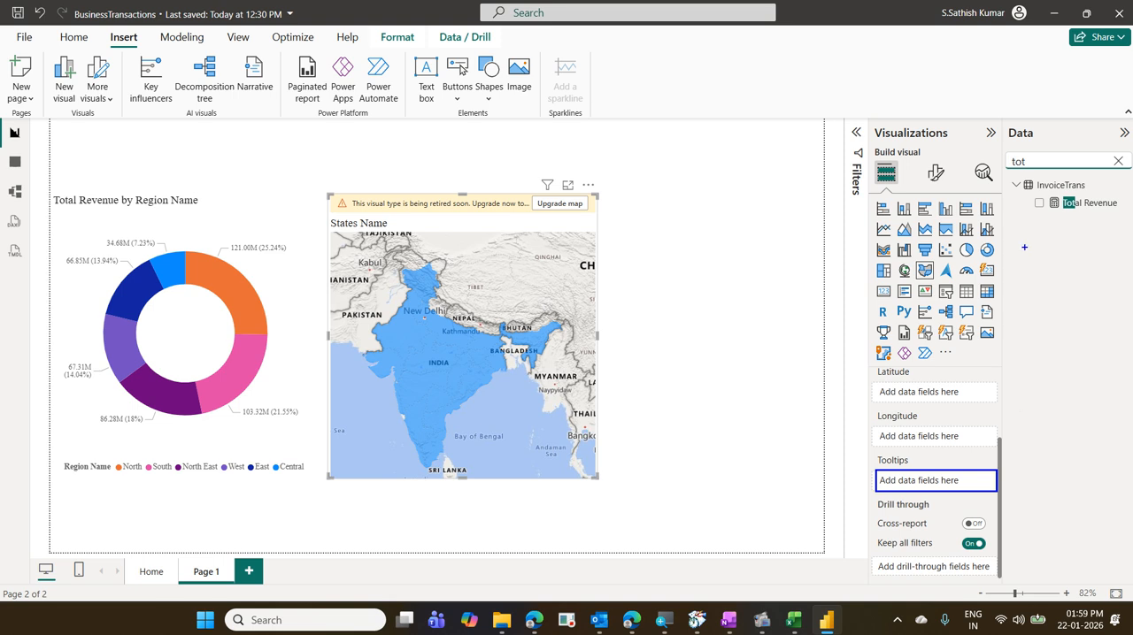
drag(1030, 187, 1128, 217)
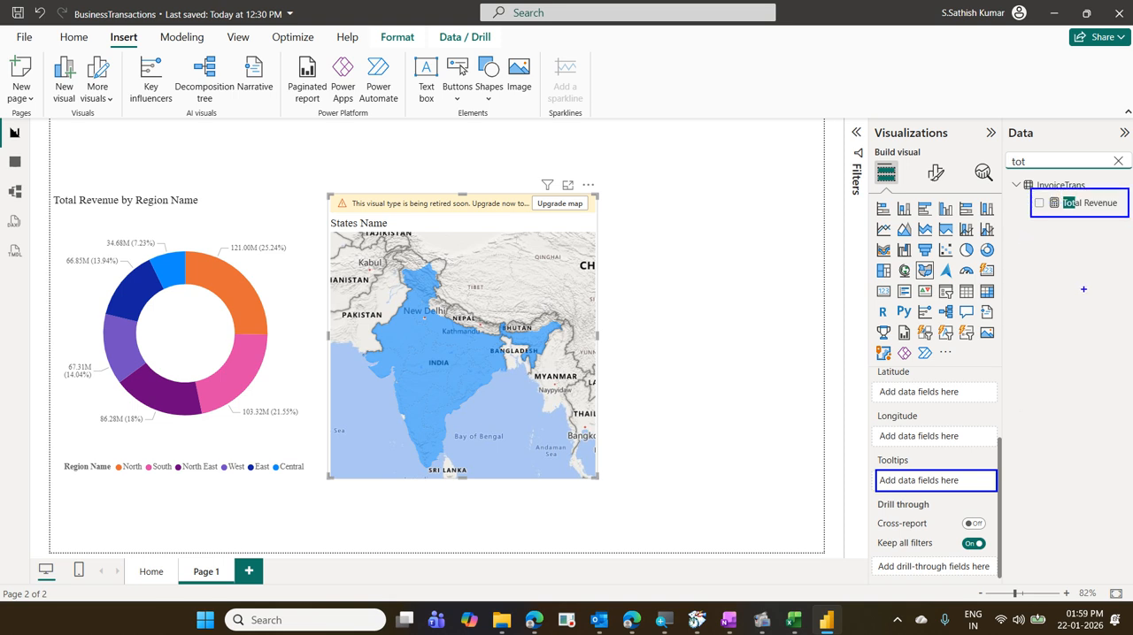
drag(952, 461, 1055, 227)
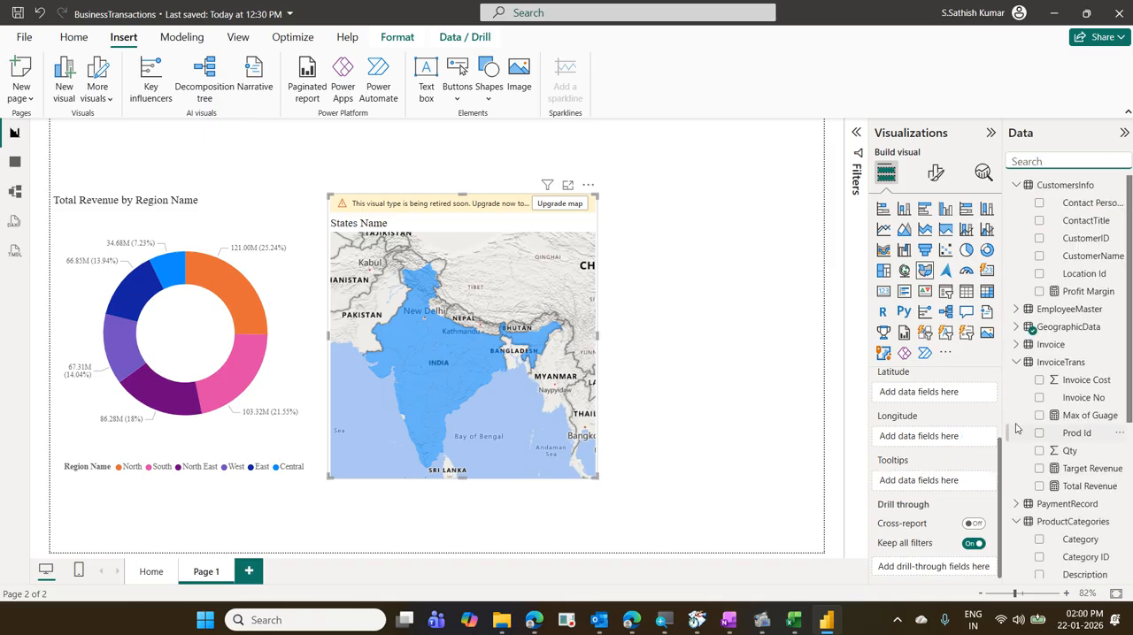
text(tot)
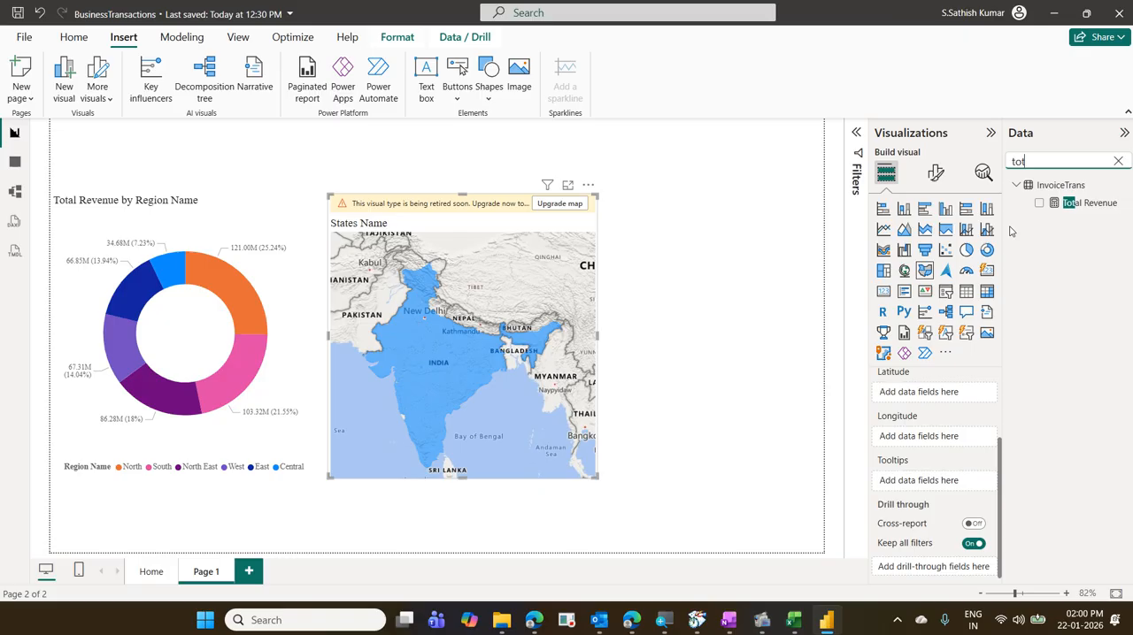
drag(1088, 210, 954, 483)
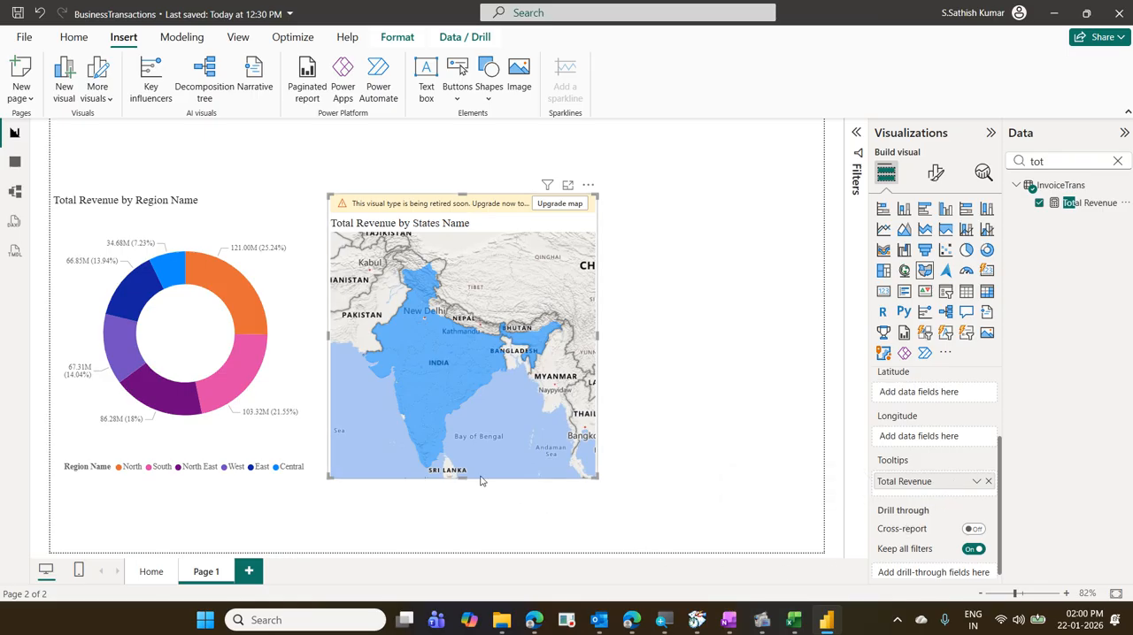
- Inspect the revenue tooltips of several Indian states on the filled map
mouse_move(434, 447)
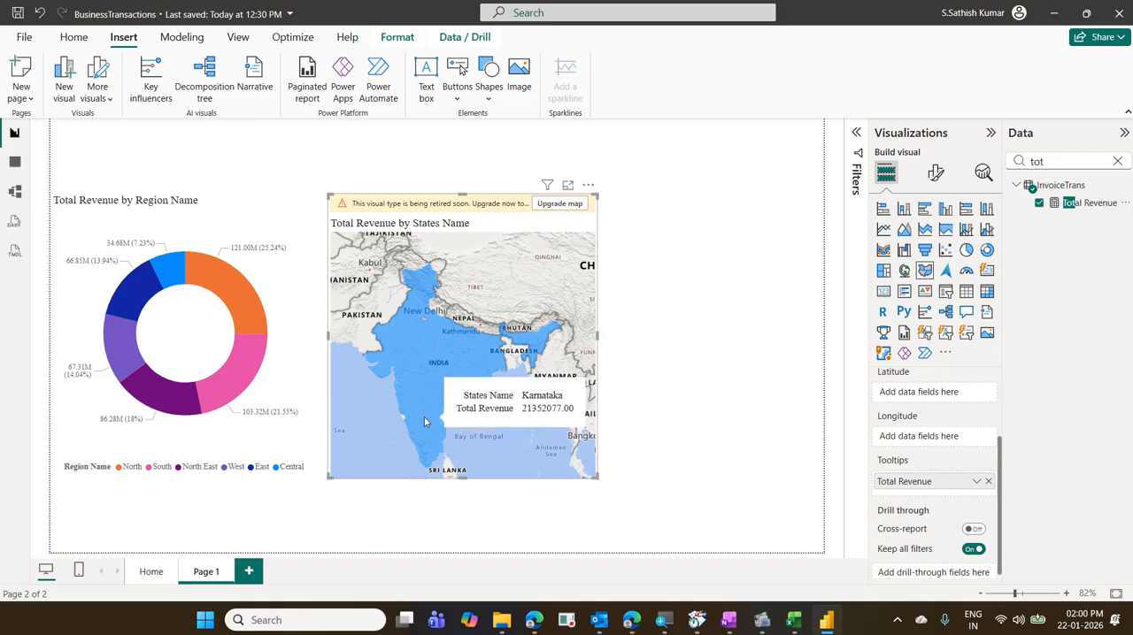
mouse_move(416, 404)
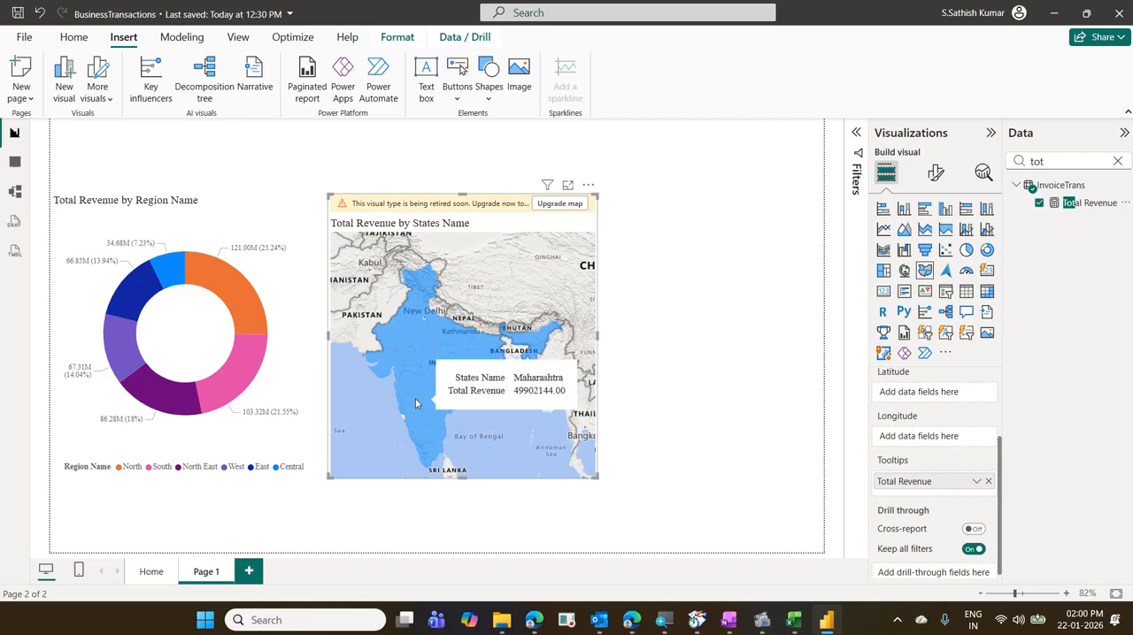
mouse_move(421, 375)
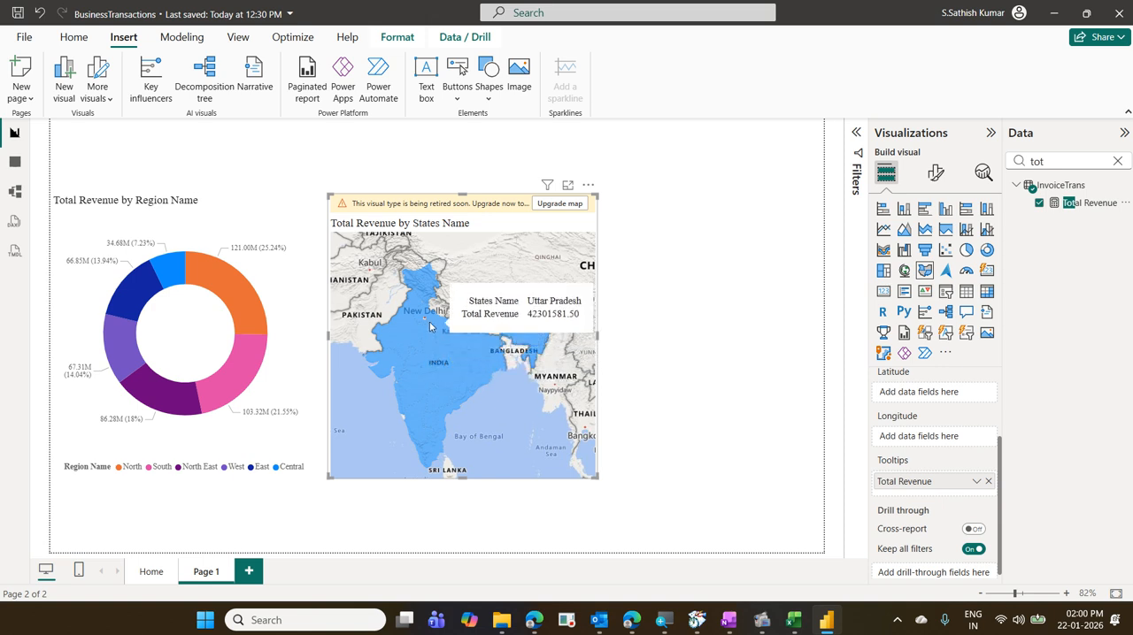
mouse_move(427, 298)
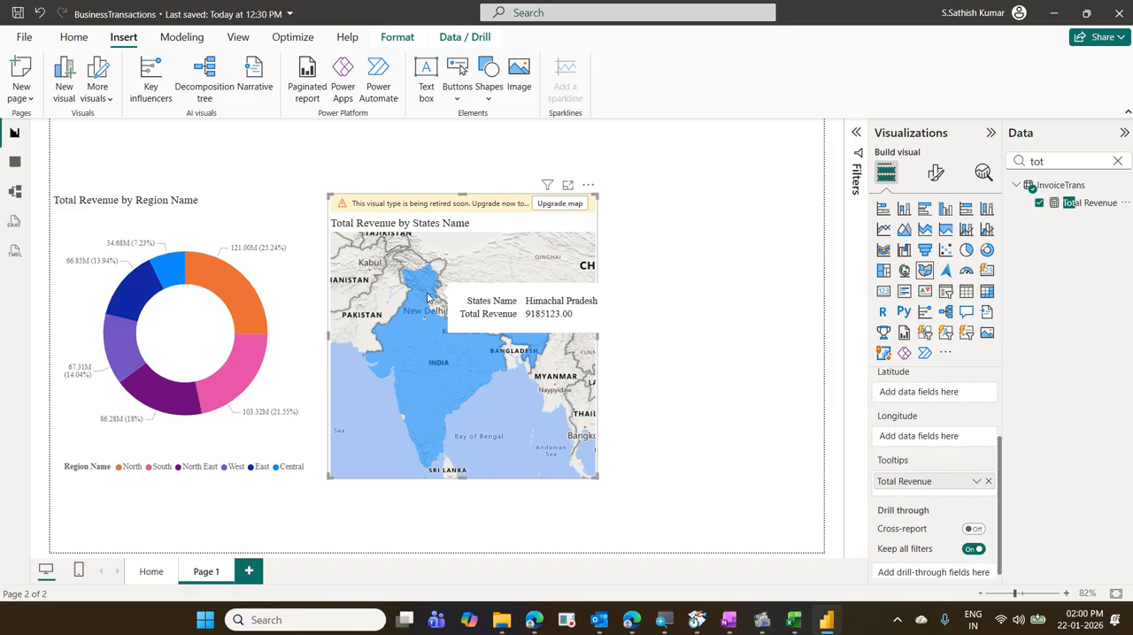
- Show the individual state fill colors of the filled map, review the list, and hide it again
mouse_move(489, 356)
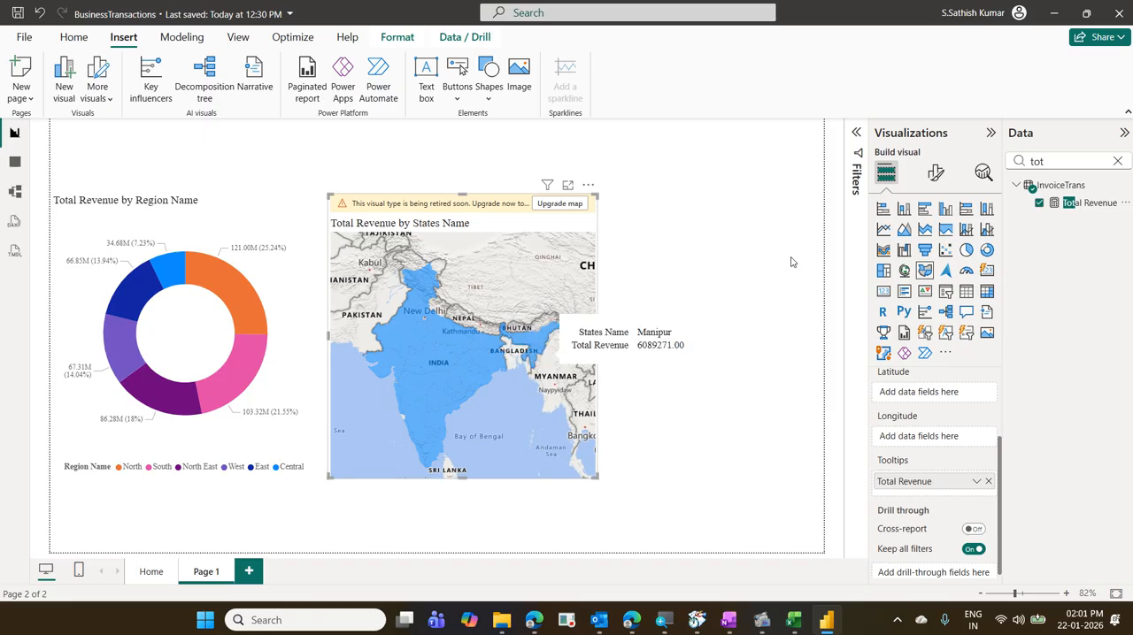
click(943, 176)
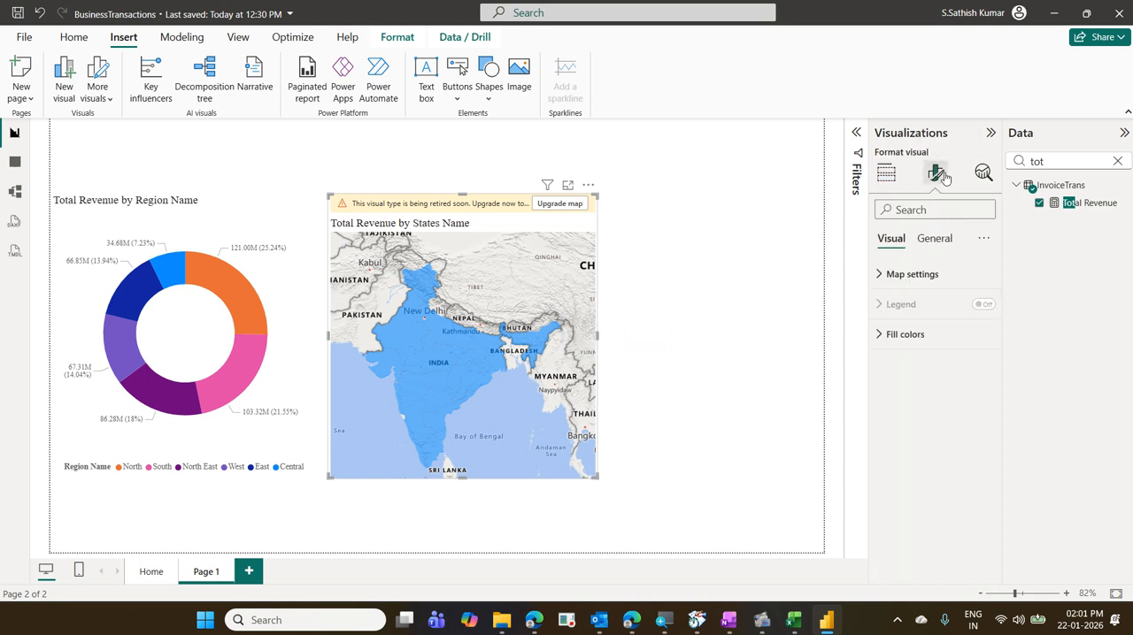
click(933, 332)
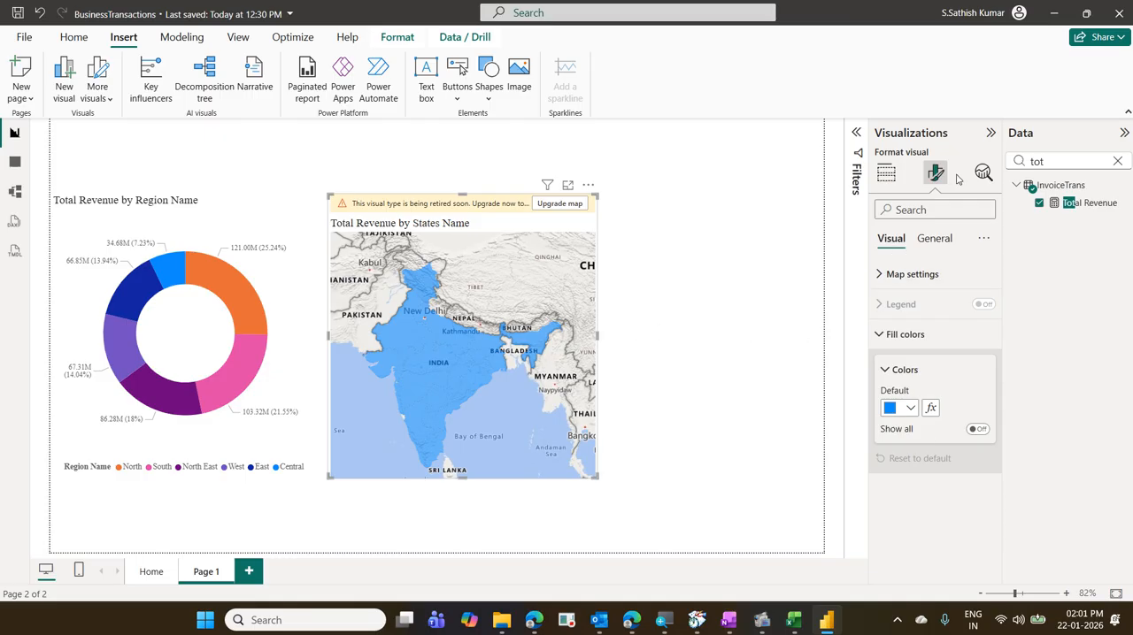
click(980, 430)
scroll(987, 431, down, 6)
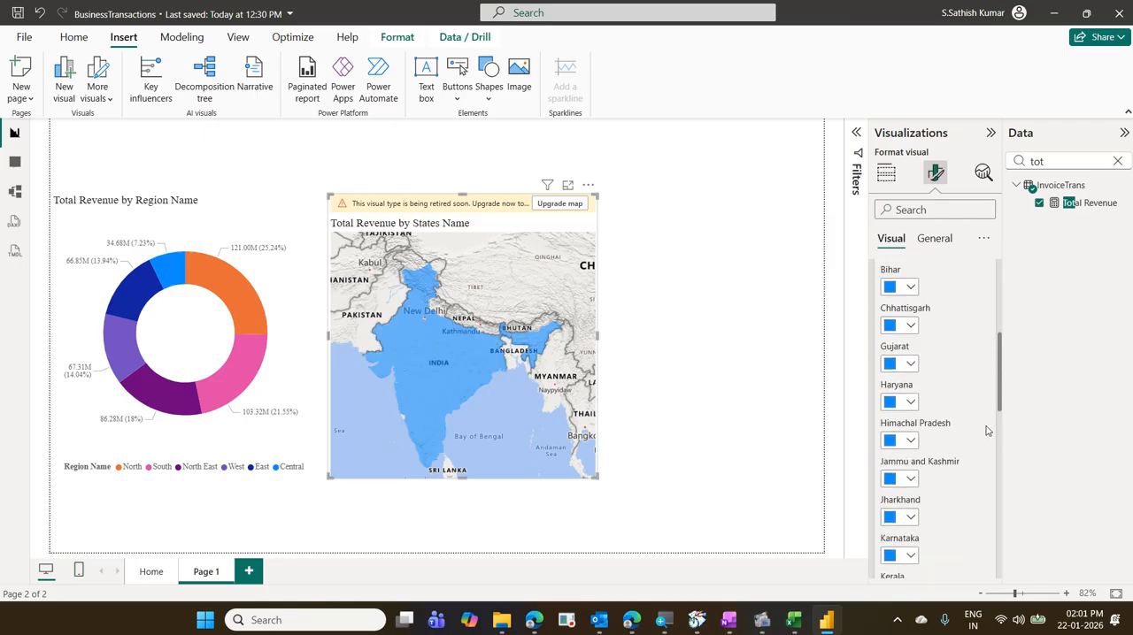
scroll(987, 431, down, 6)
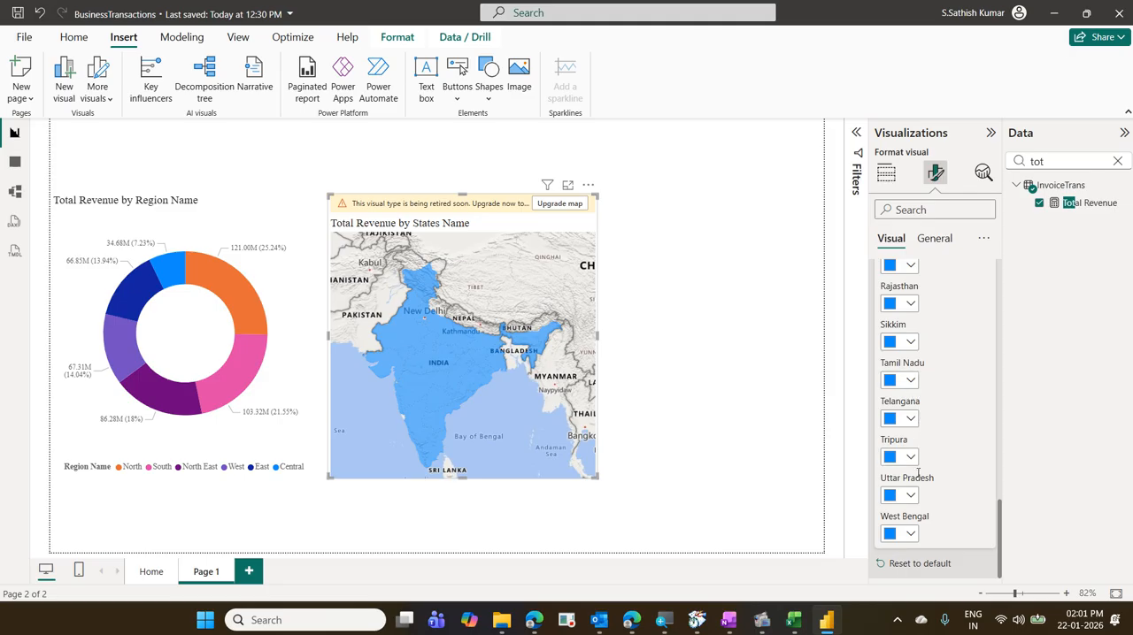
scroll(920, 469, up, 15)
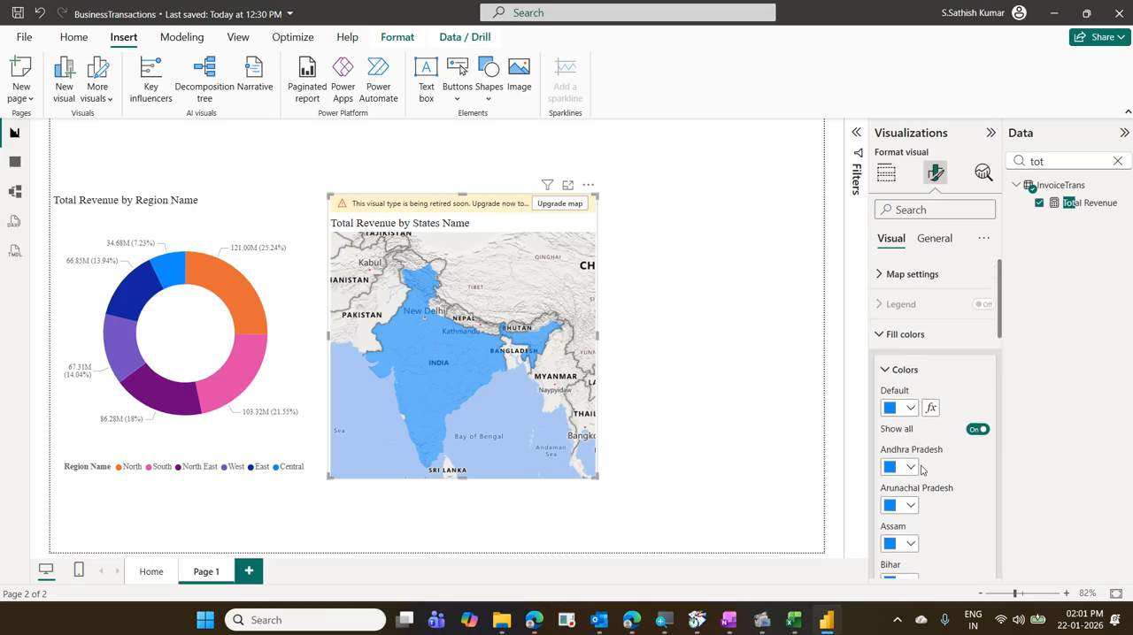
click(973, 431)
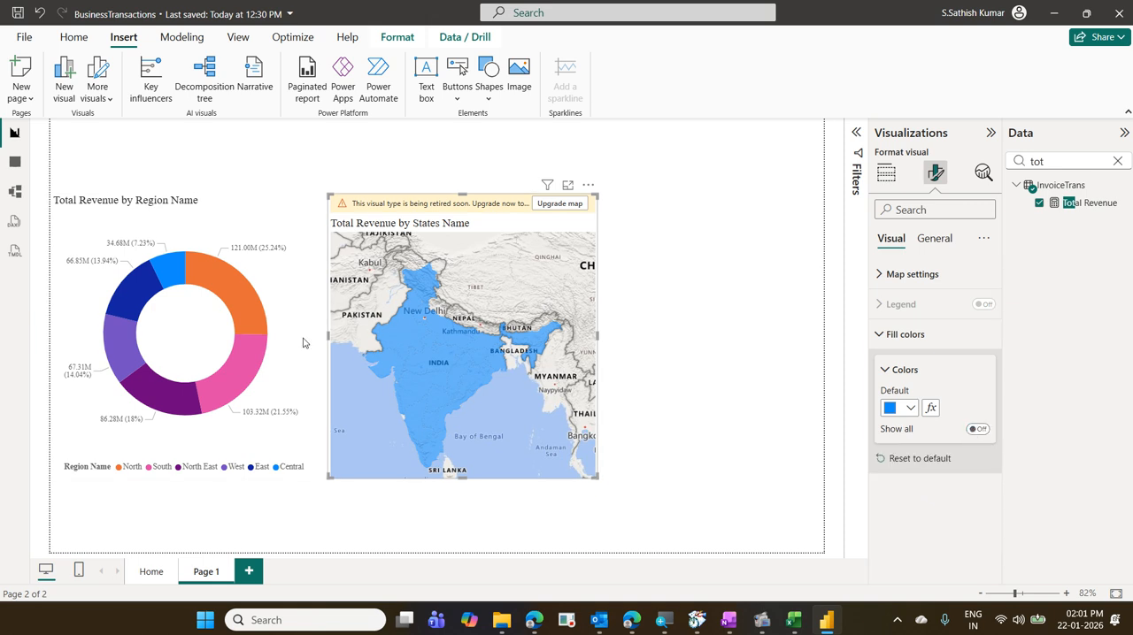
mouse_move(444, 375)
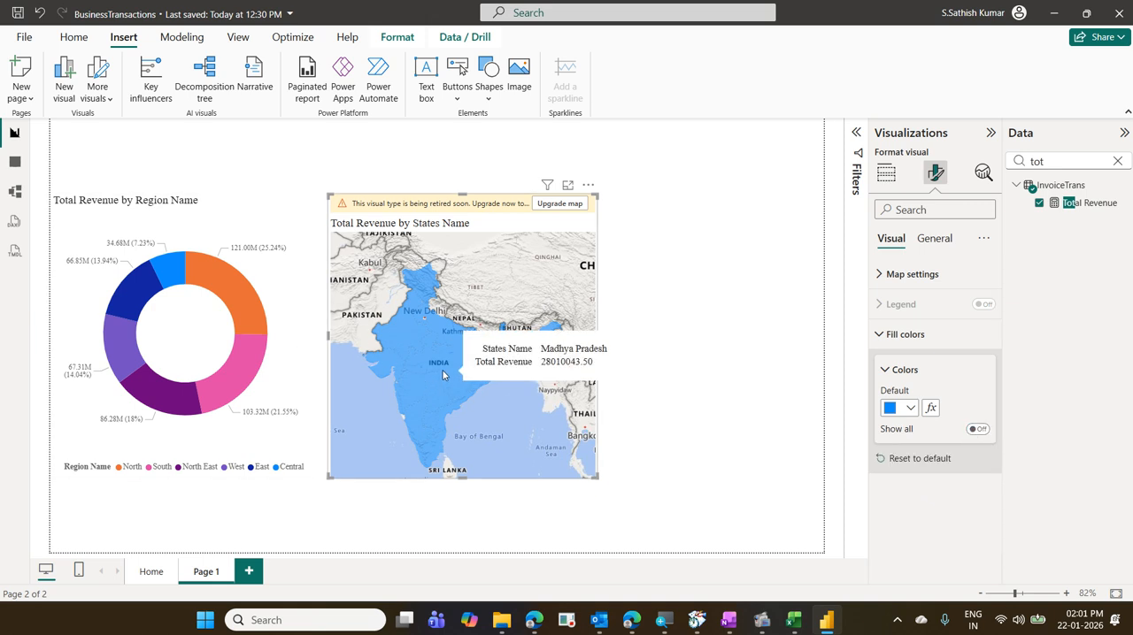
mouse_move(378, 369)
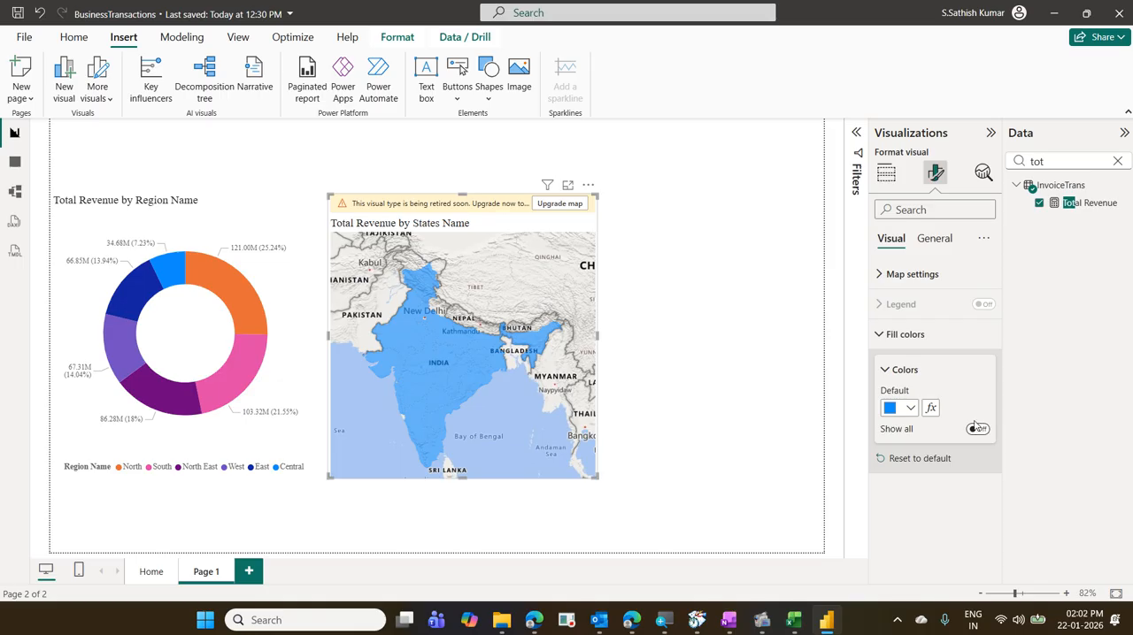
click(930, 409)
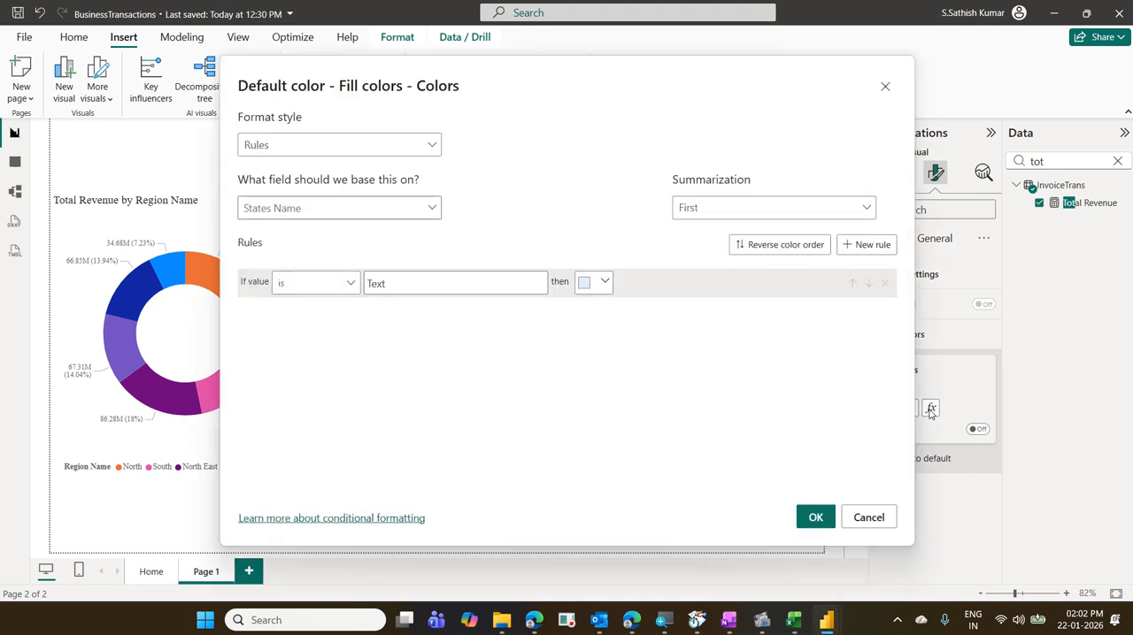
click(363, 149)
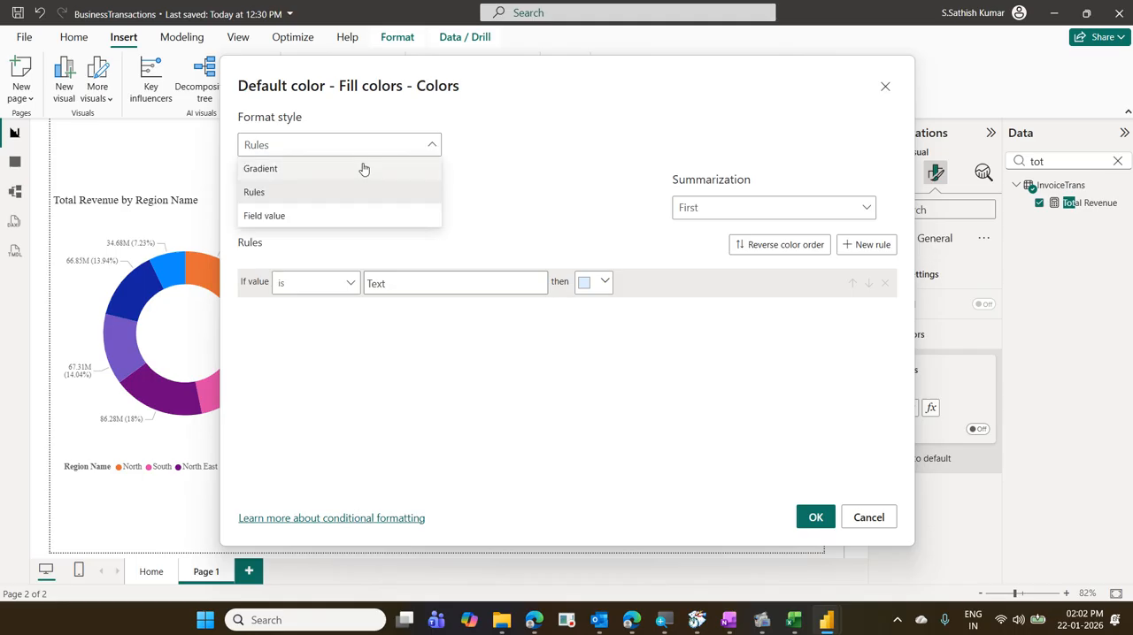
click(362, 169)
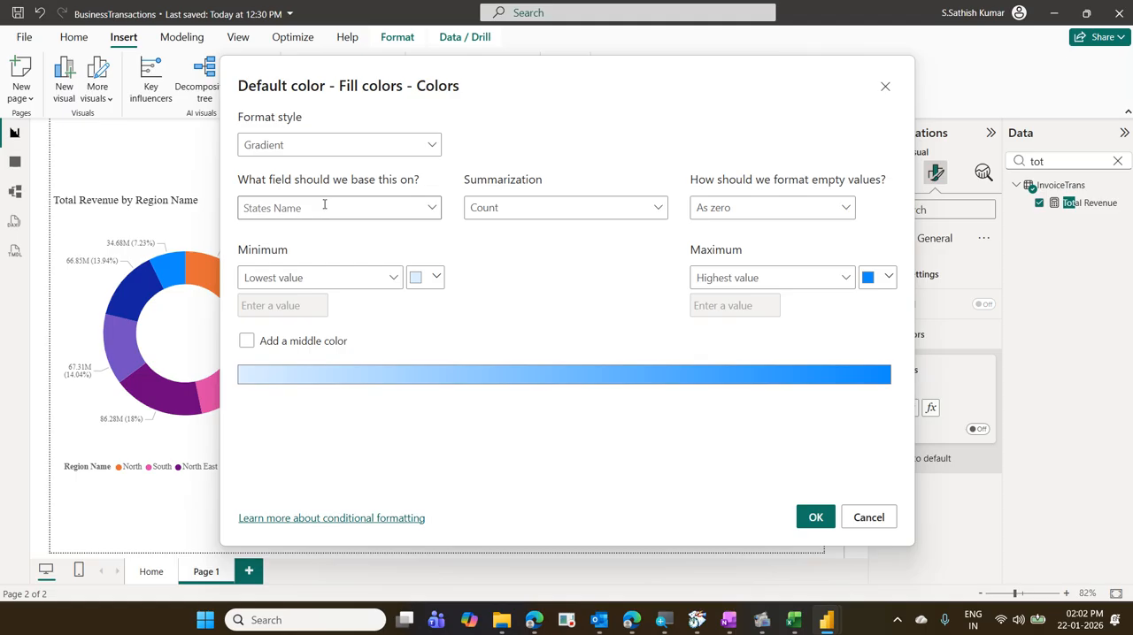
click(430, 209)
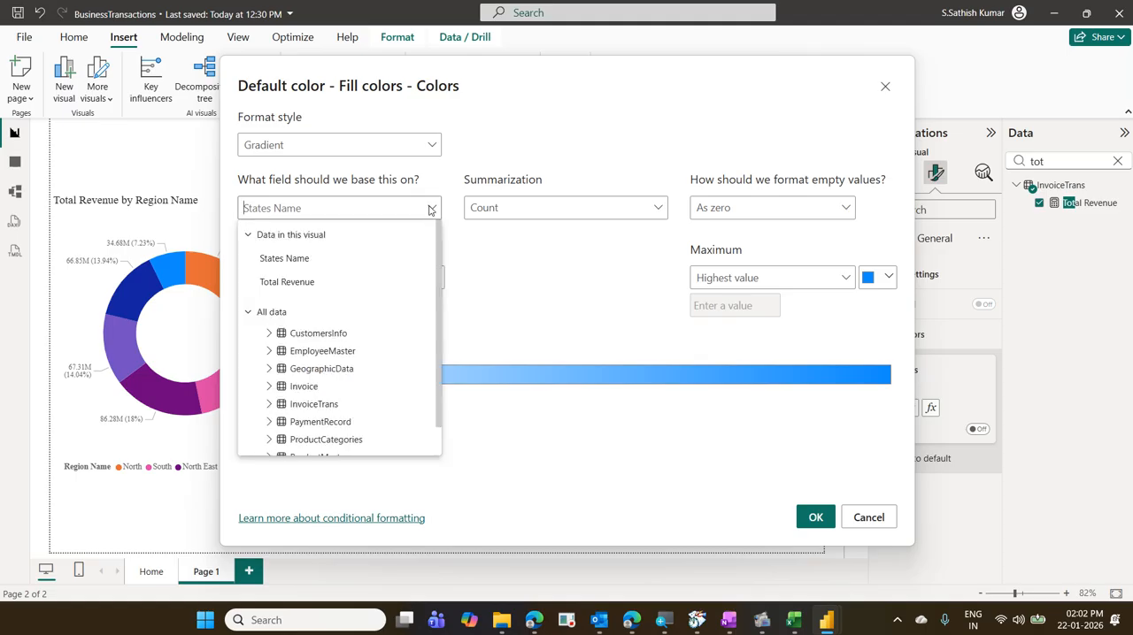
click(306, 283)
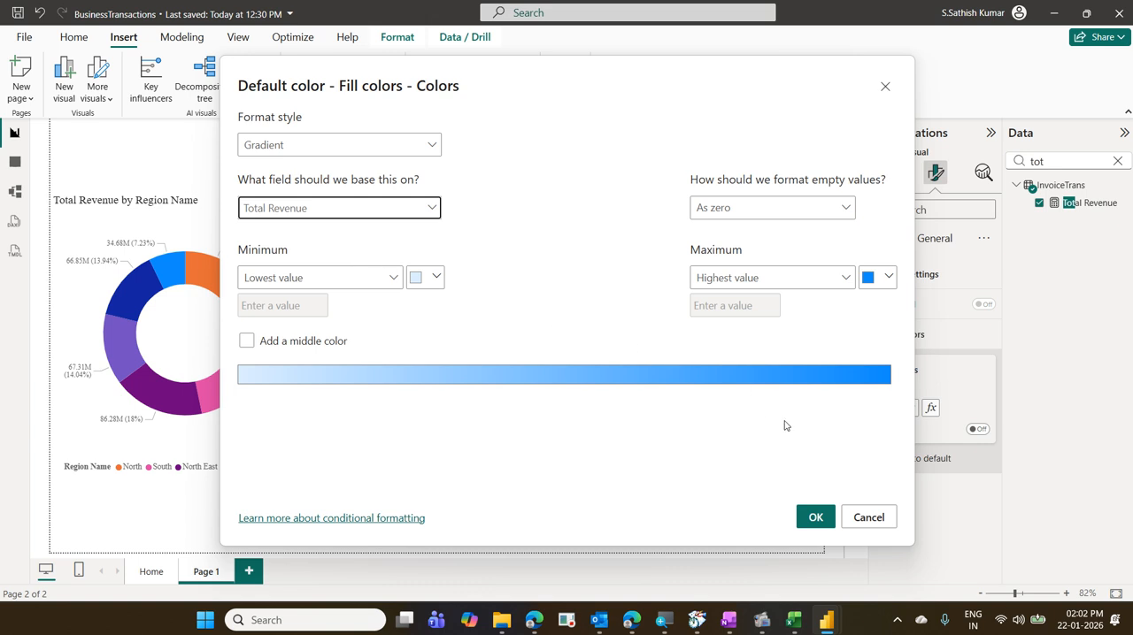
click(854, 519)
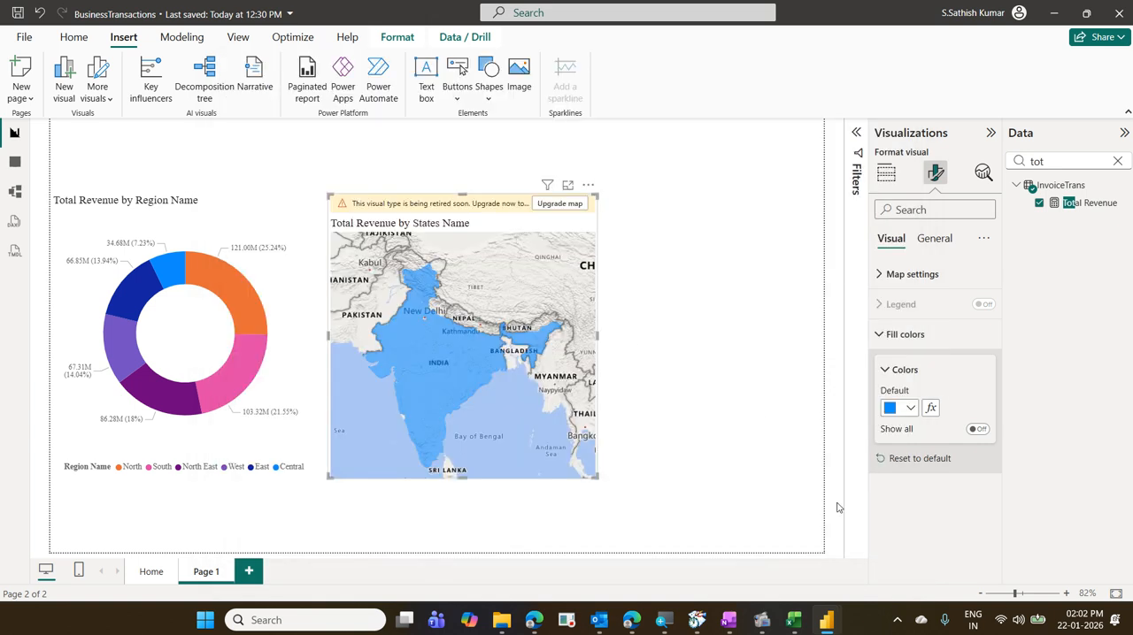
- Customize the current report theme by setting its divergent Max color to green
click(239, 38)
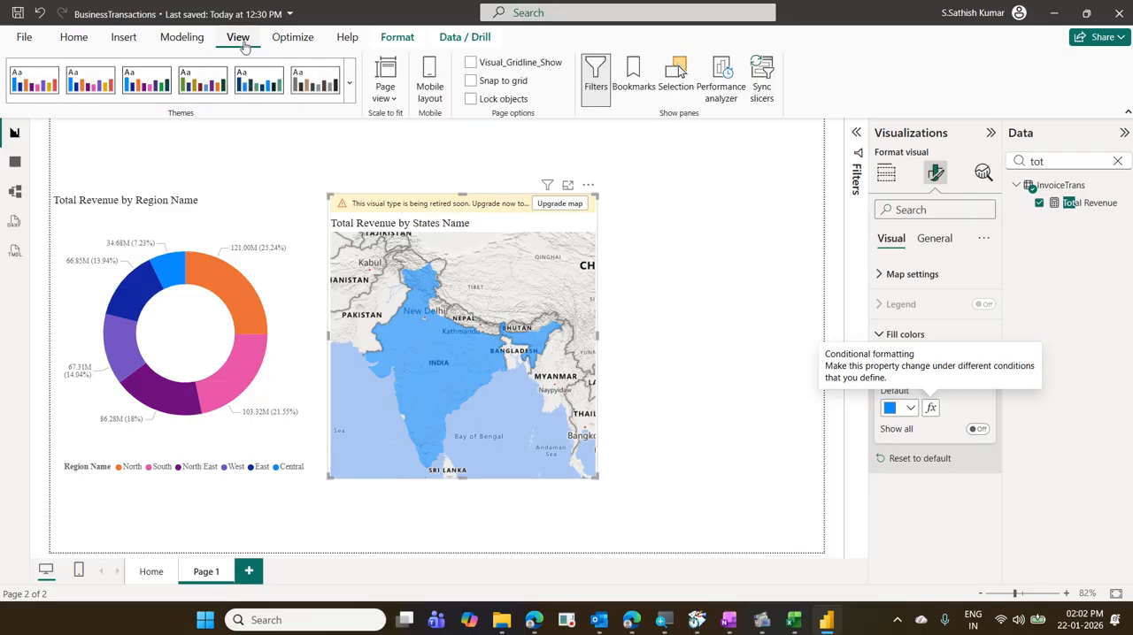
click(350, 92)
scroll(225, 298, down, 3)
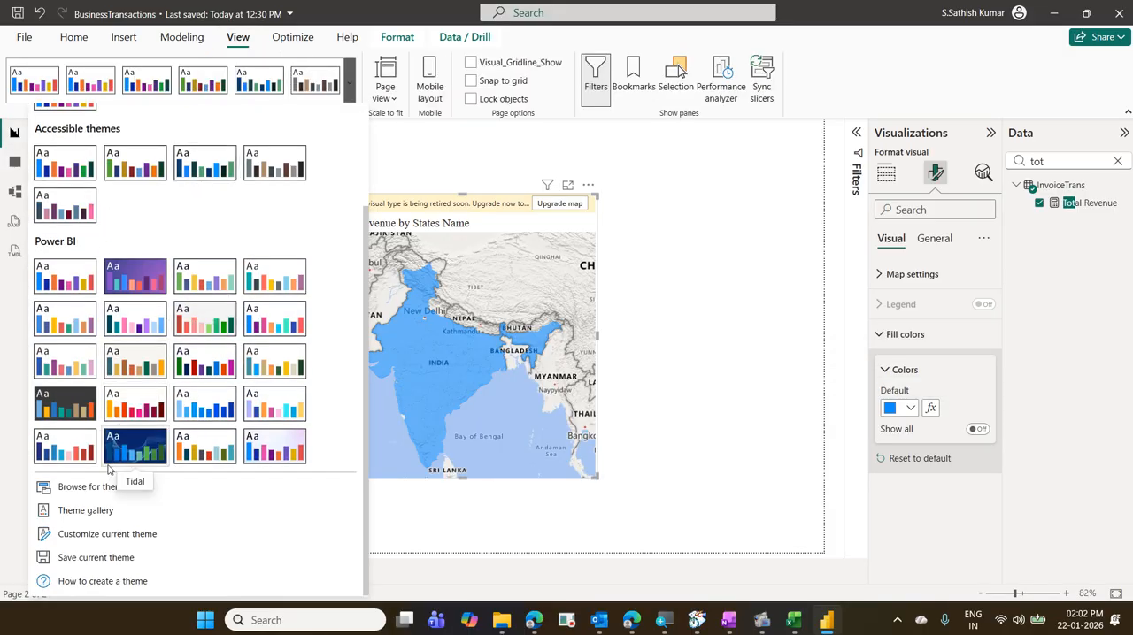
click(113, 535)
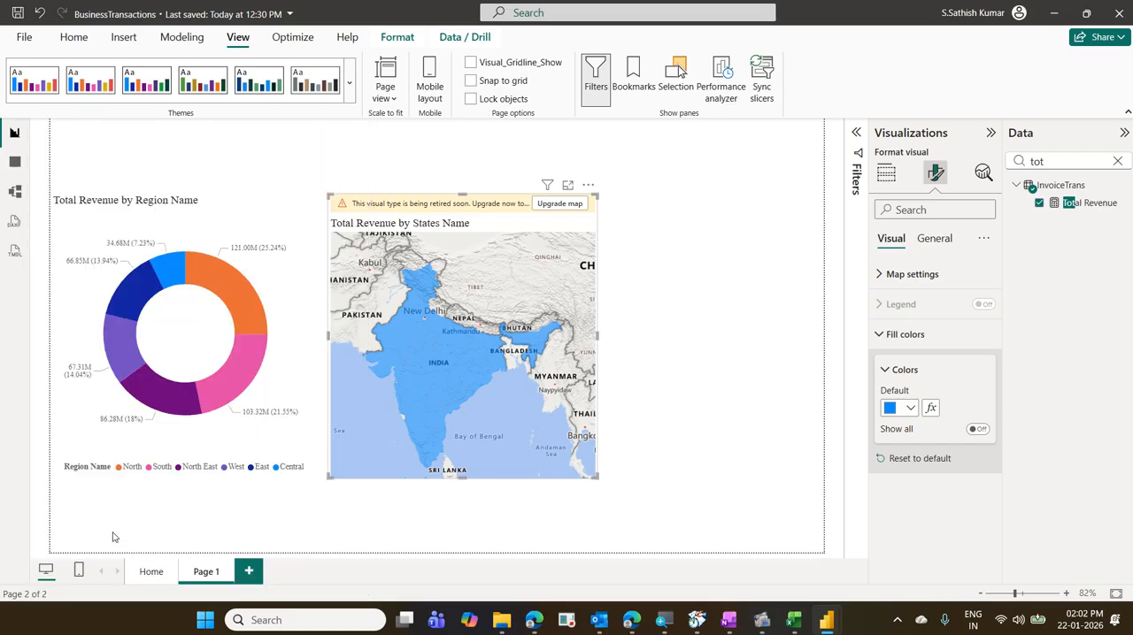
scroll(689, 352, down, 1)
scroll(688, 352, down, 1)
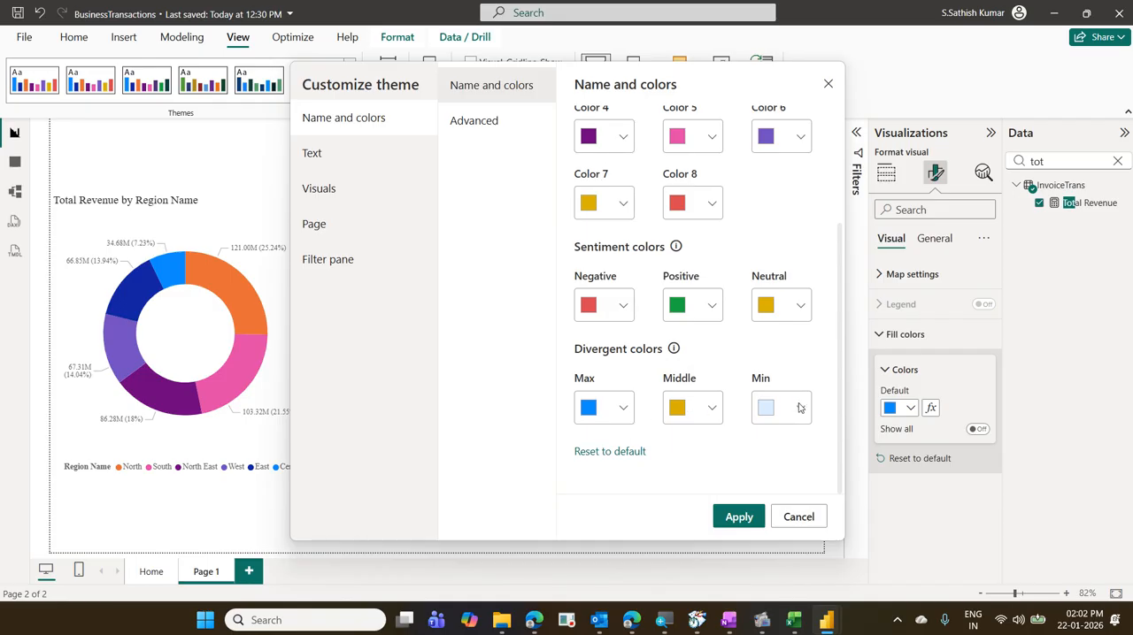
click(617, 408)
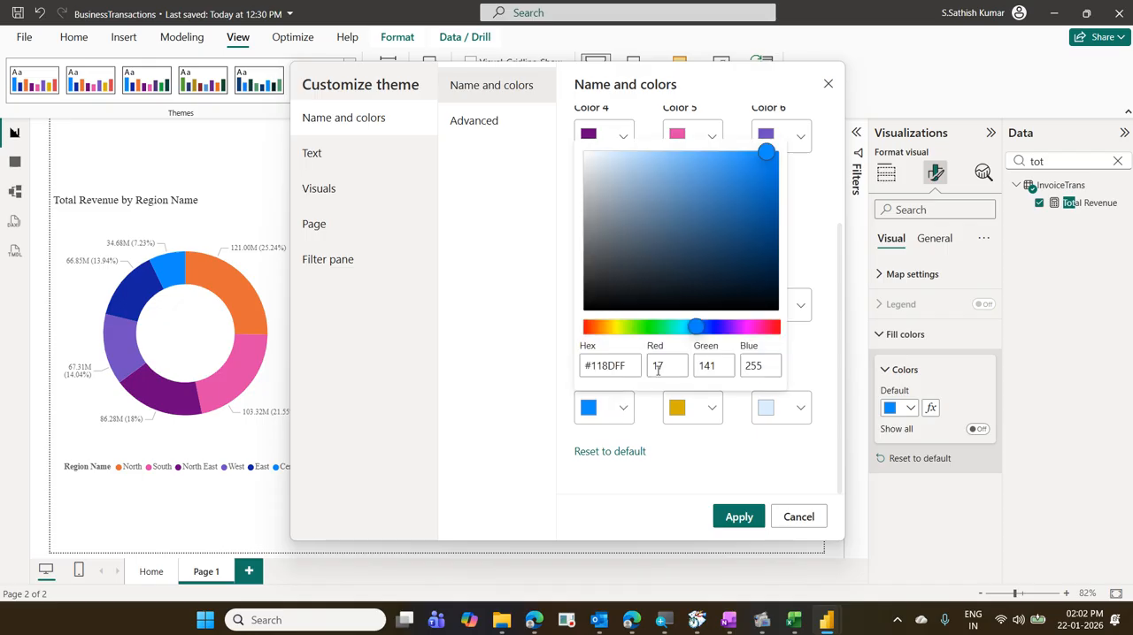
click(659, 328)
click(767, 173)
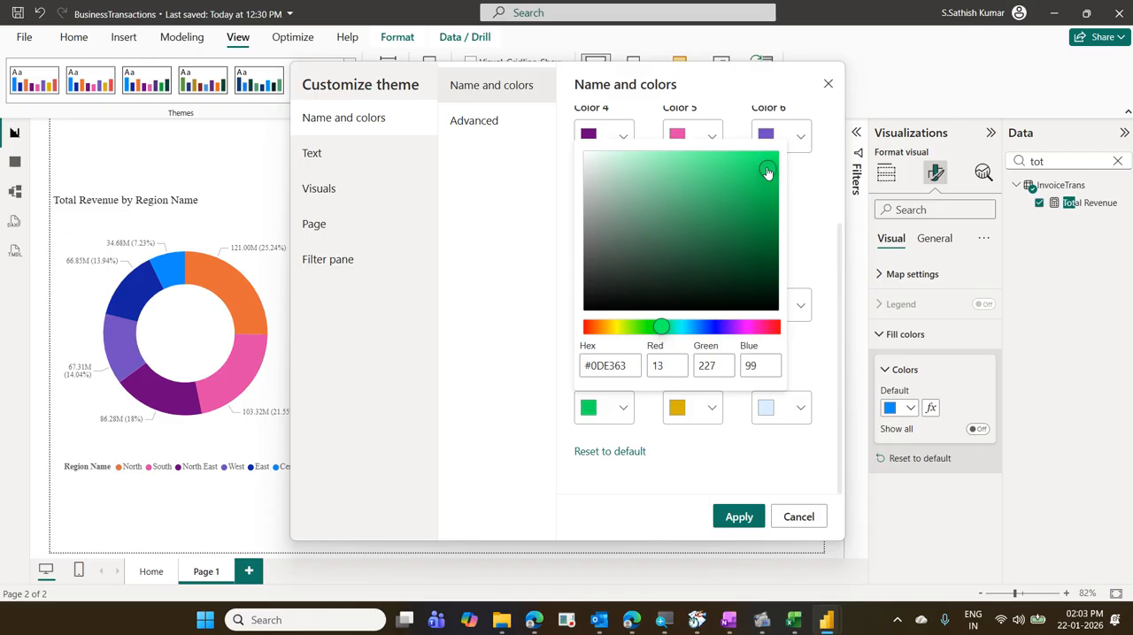
click(799, 177)
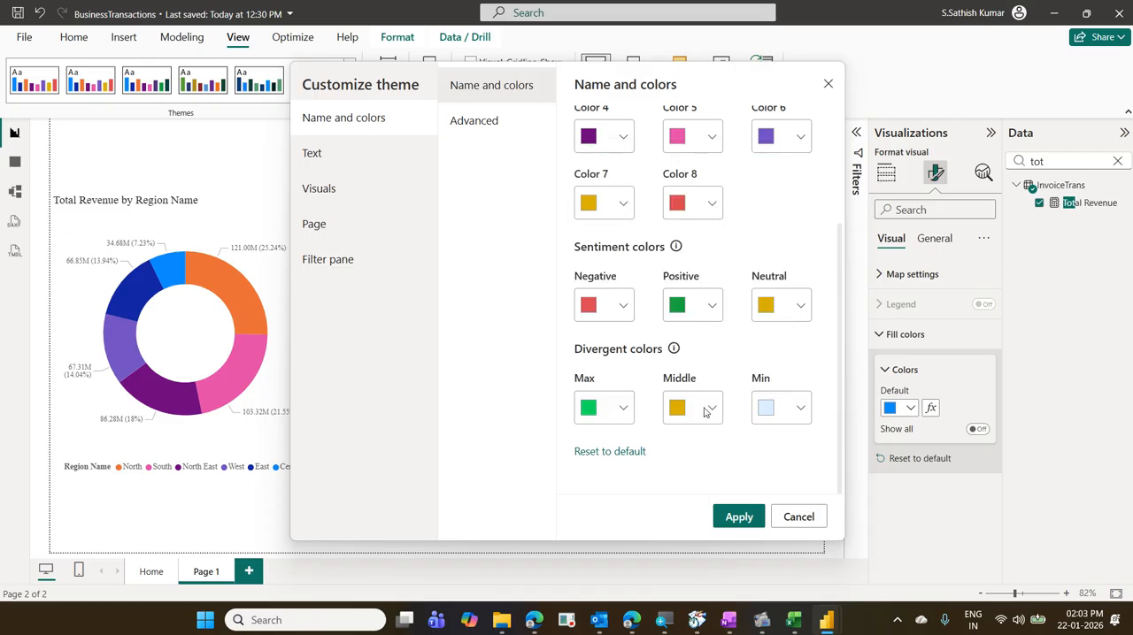
- Set the theme's divergent Min color to bright red and apply the customized theme
click(810, 415)
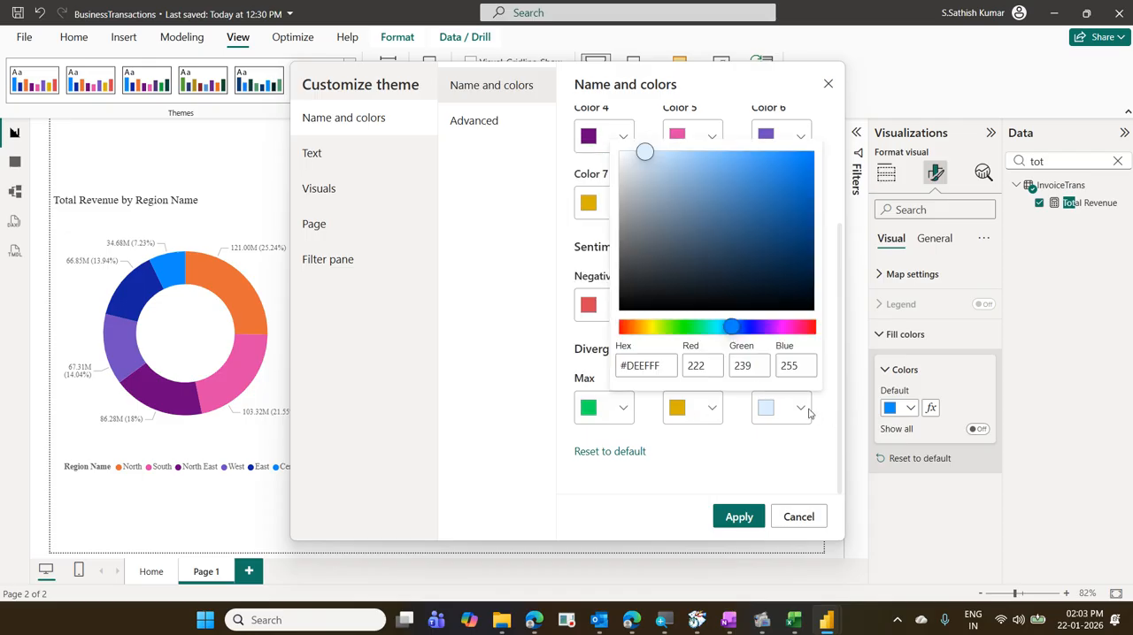
click(809, 328)
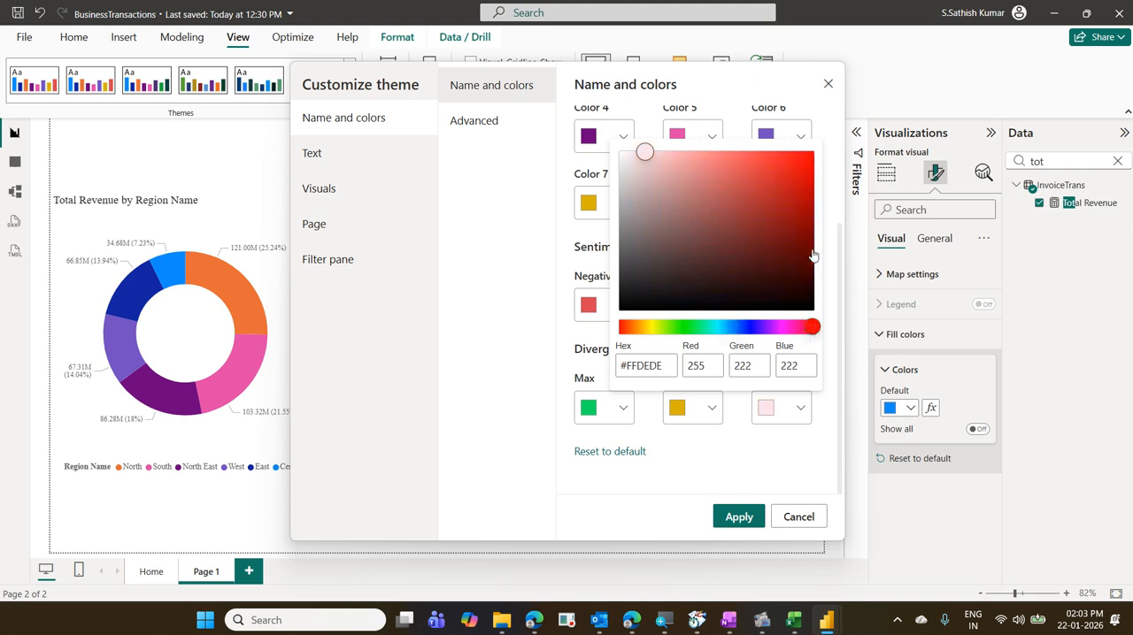
click(812, 167)
click(827, 185)
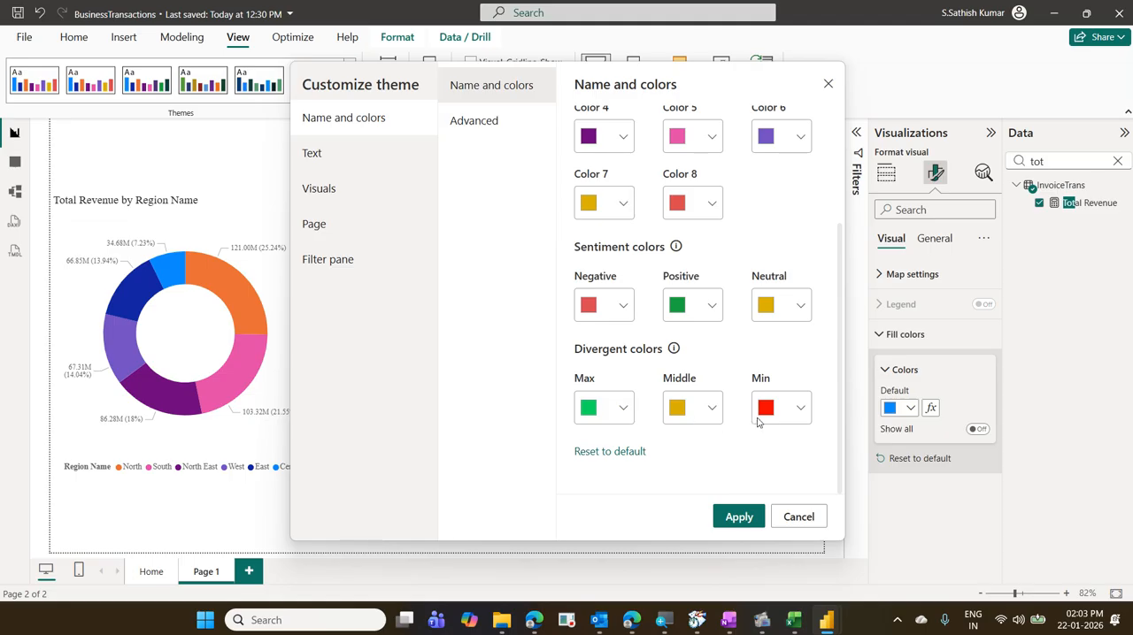
click(746, 524)
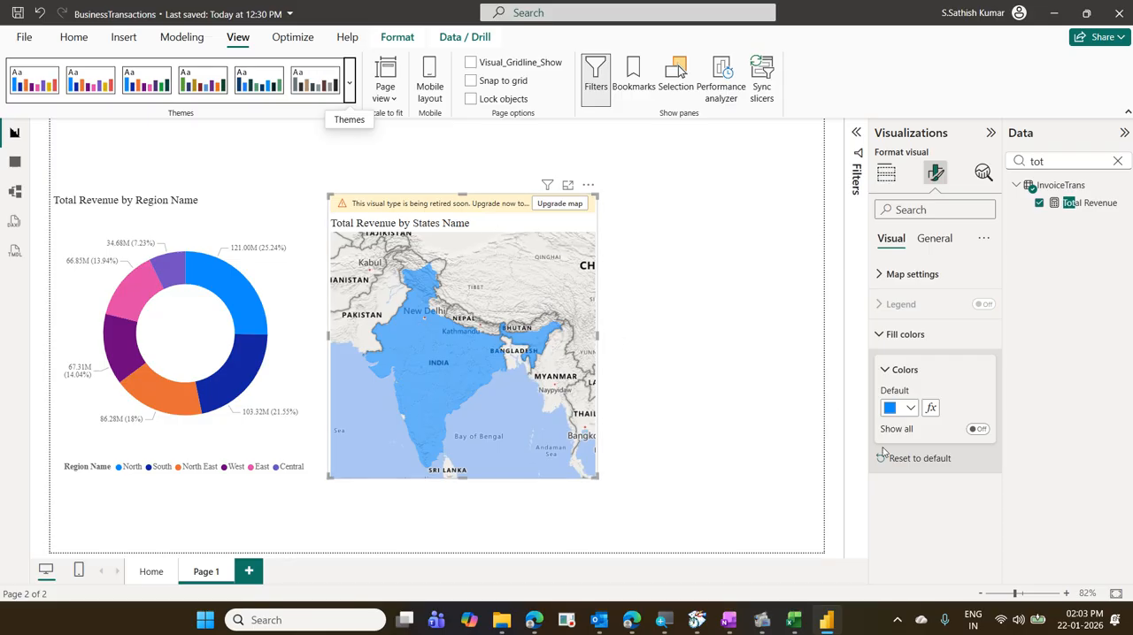
- Set the map's fill color formatting to a Gradient with a middle color, based on Total Revenue
click(936, 411)
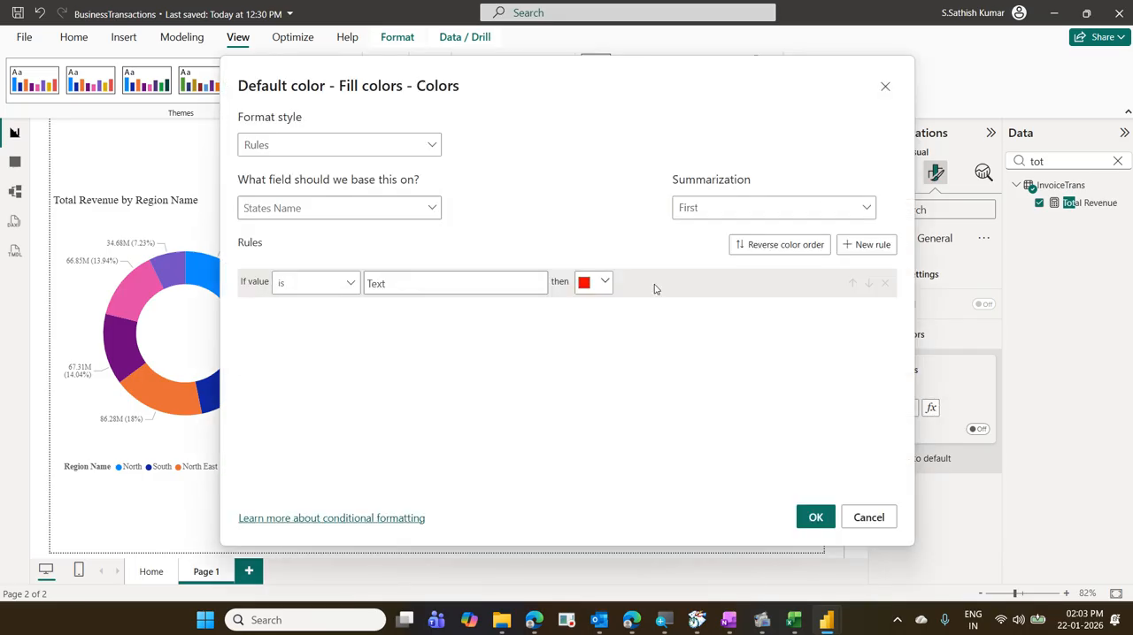
click(420, 148)
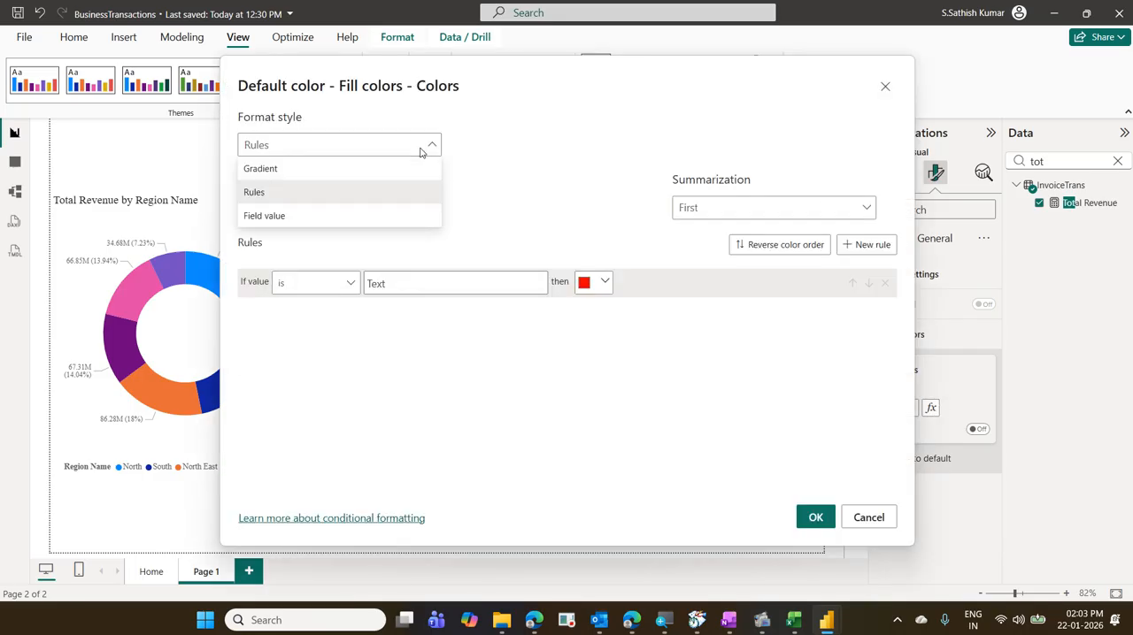
click(354, 170)
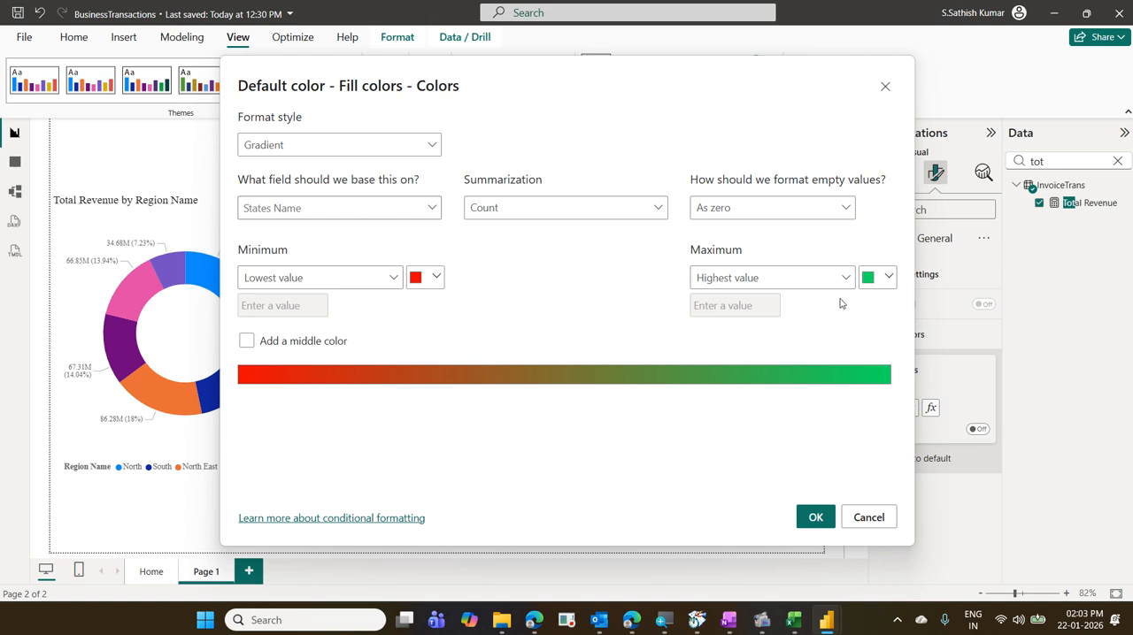
click(247, 344)
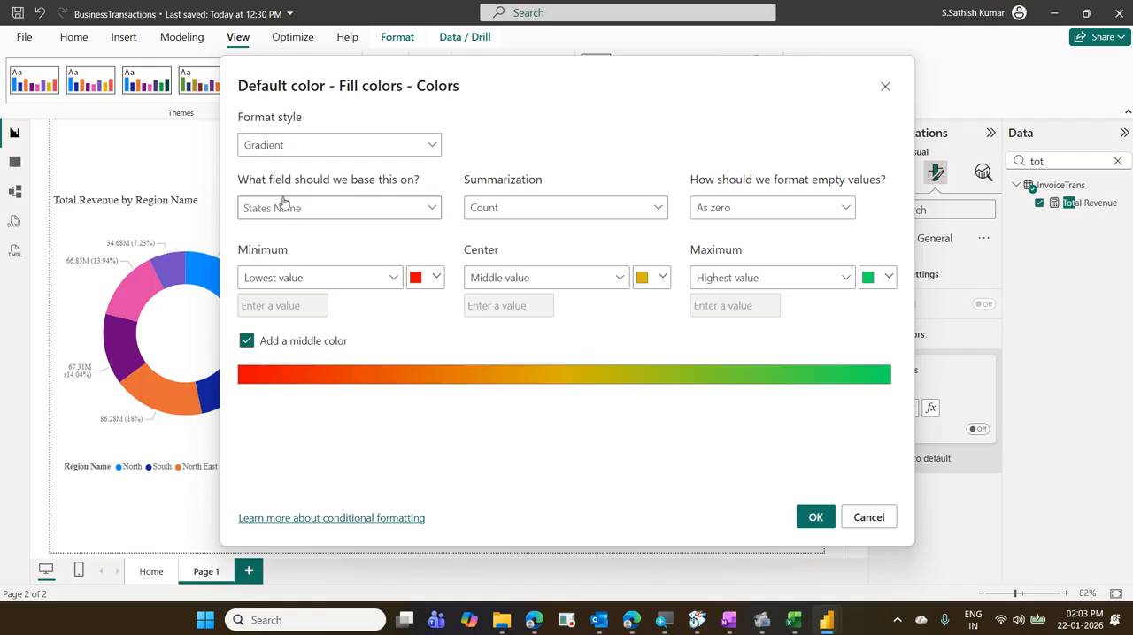
click(434, 210)
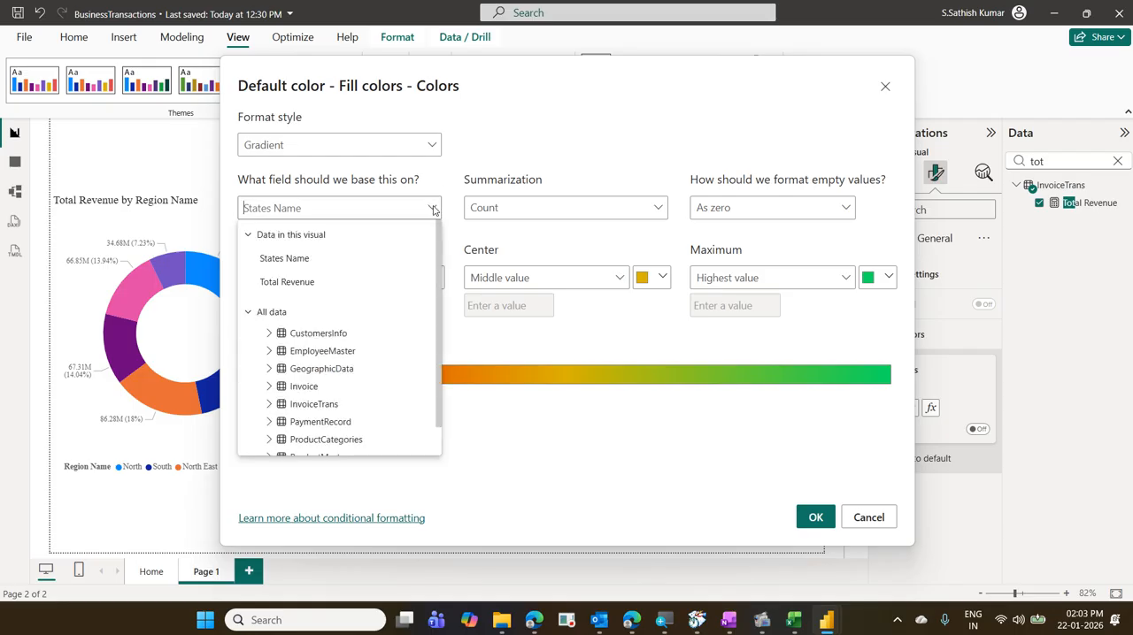
click(356, 283)
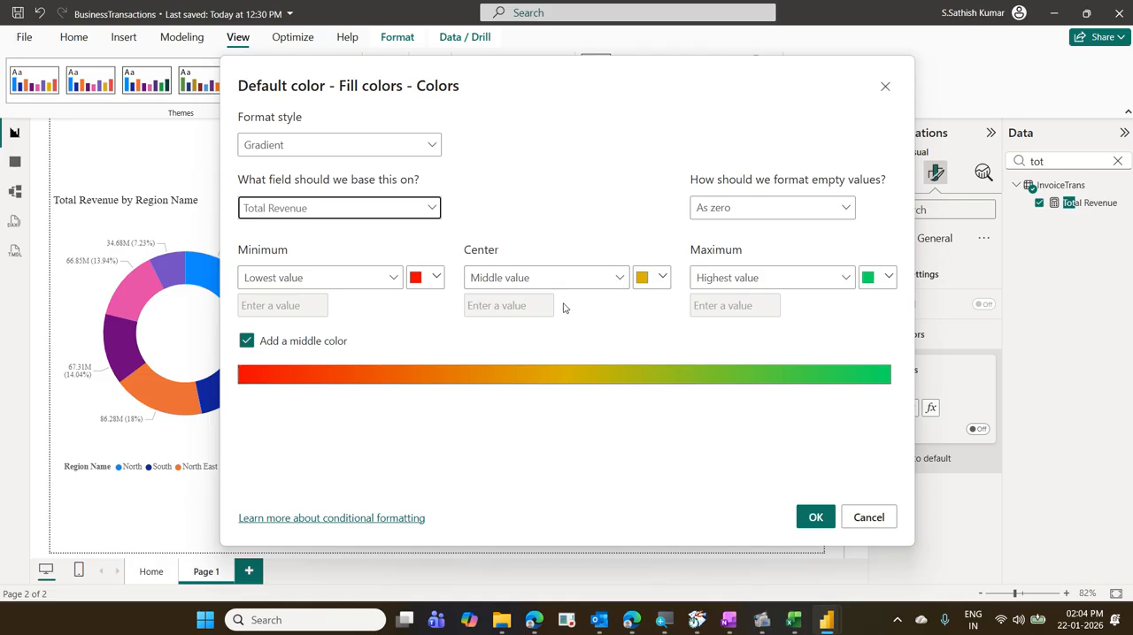
click(394, 281)
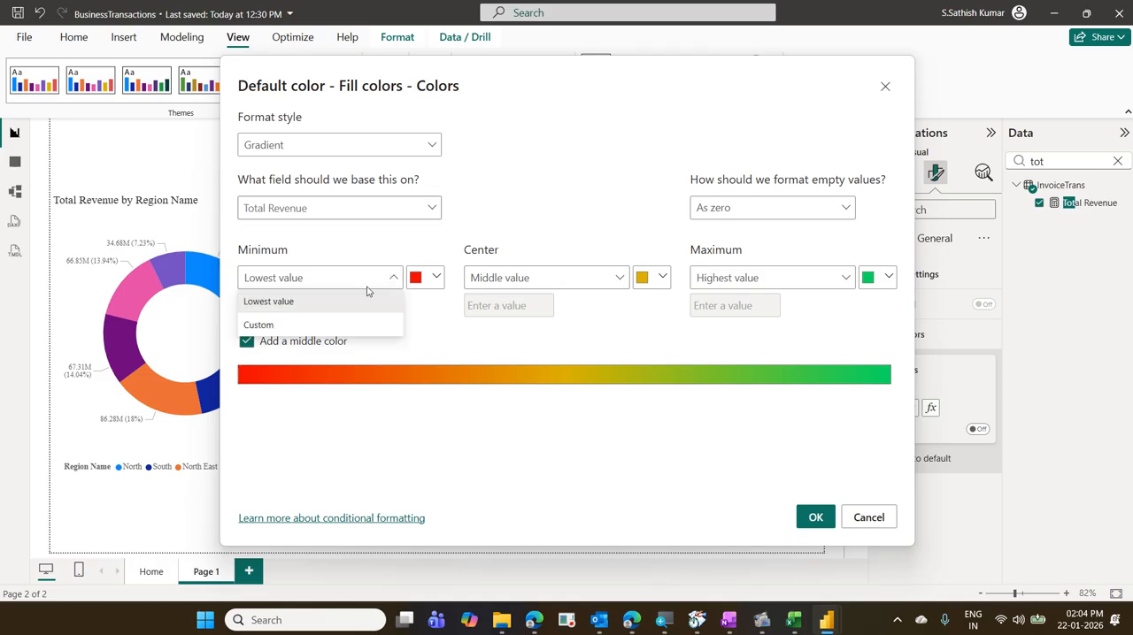
click(345, 325)
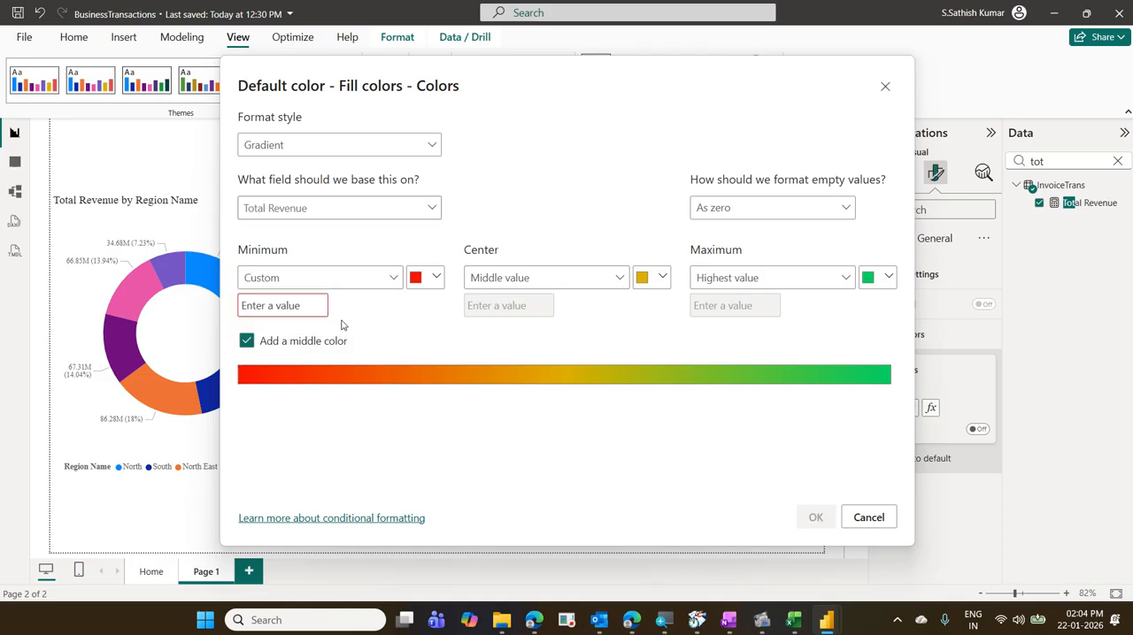
click(281, 280)
click(281, 281)
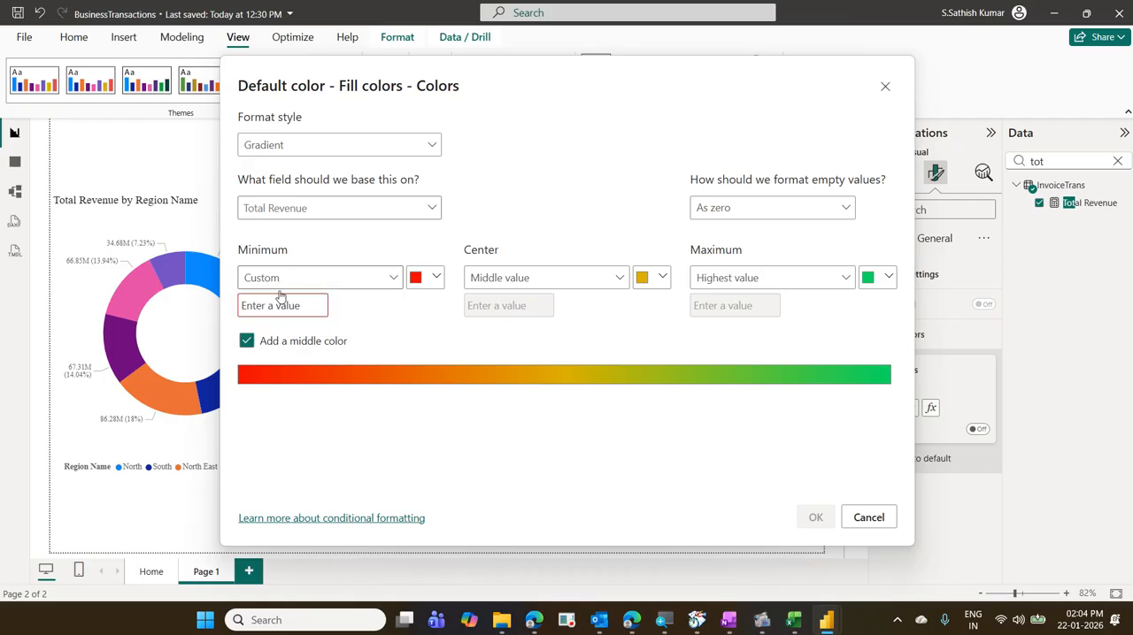
click(276, 303)
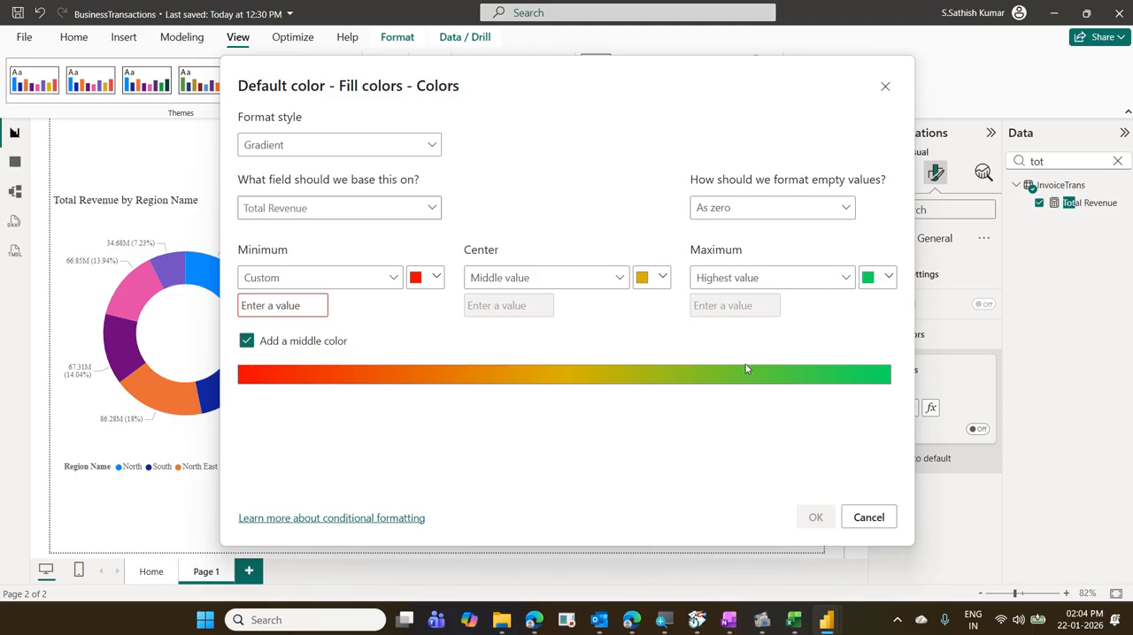
click(395, 282)
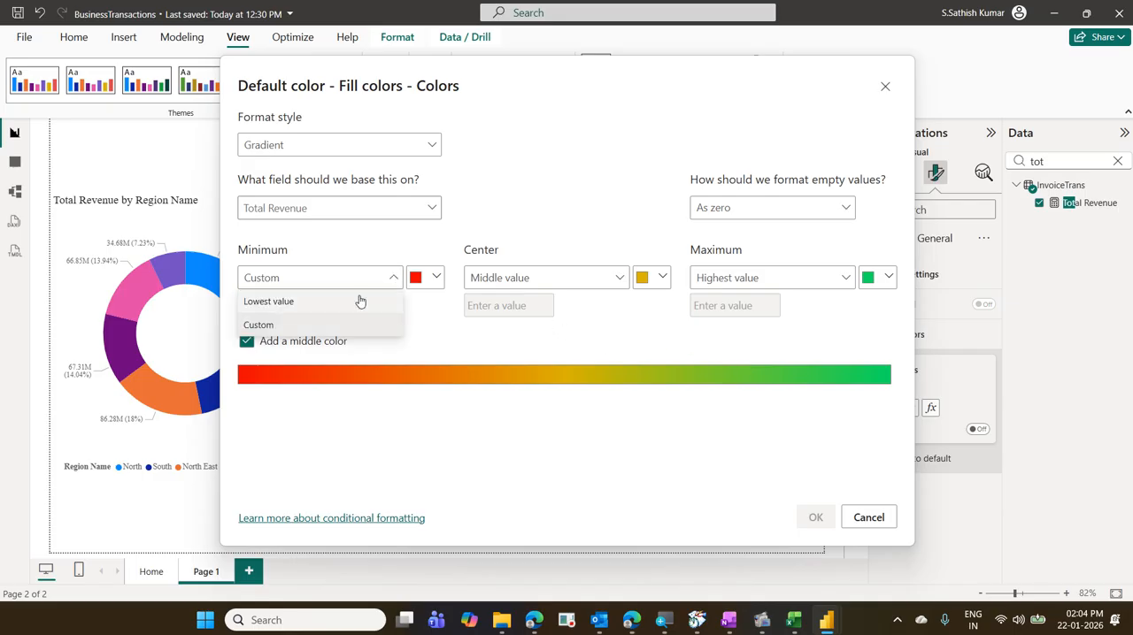
click(360, 301)
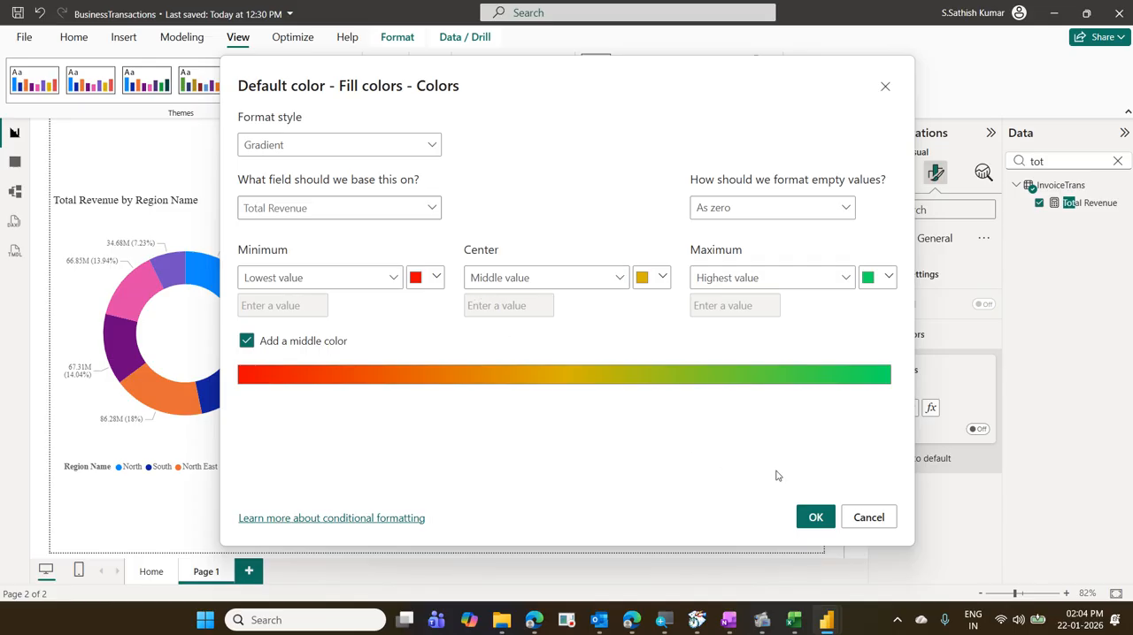
- Apply the Total Revenue gradient to the map's fill colors and move the map slightly closer to the donut chart
click(812, 520)
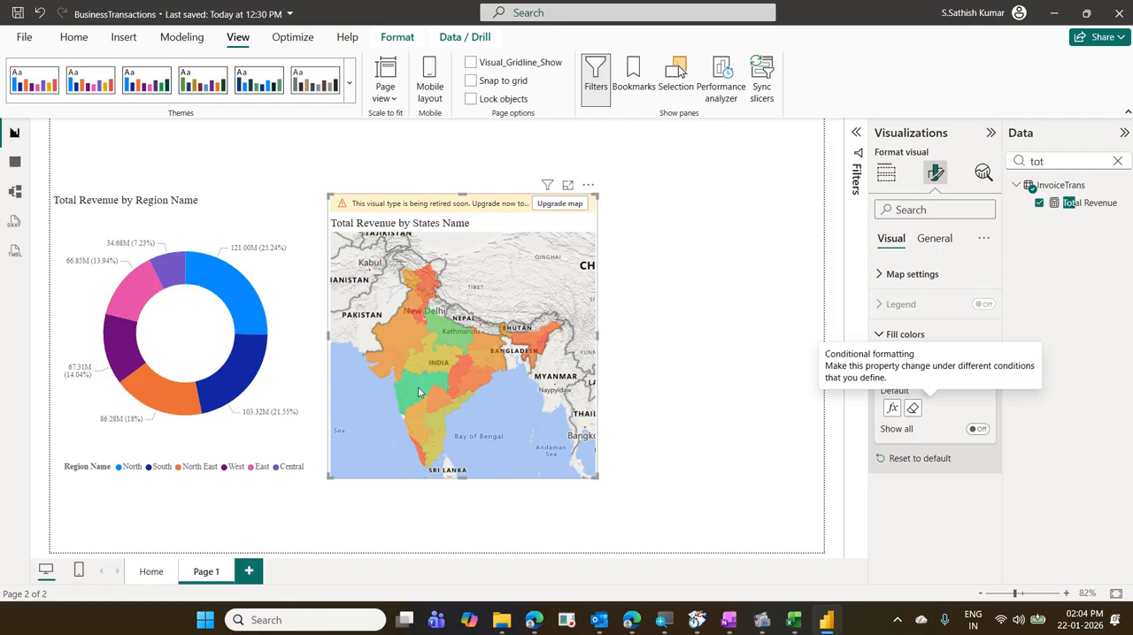
mouse_move(419, 392)
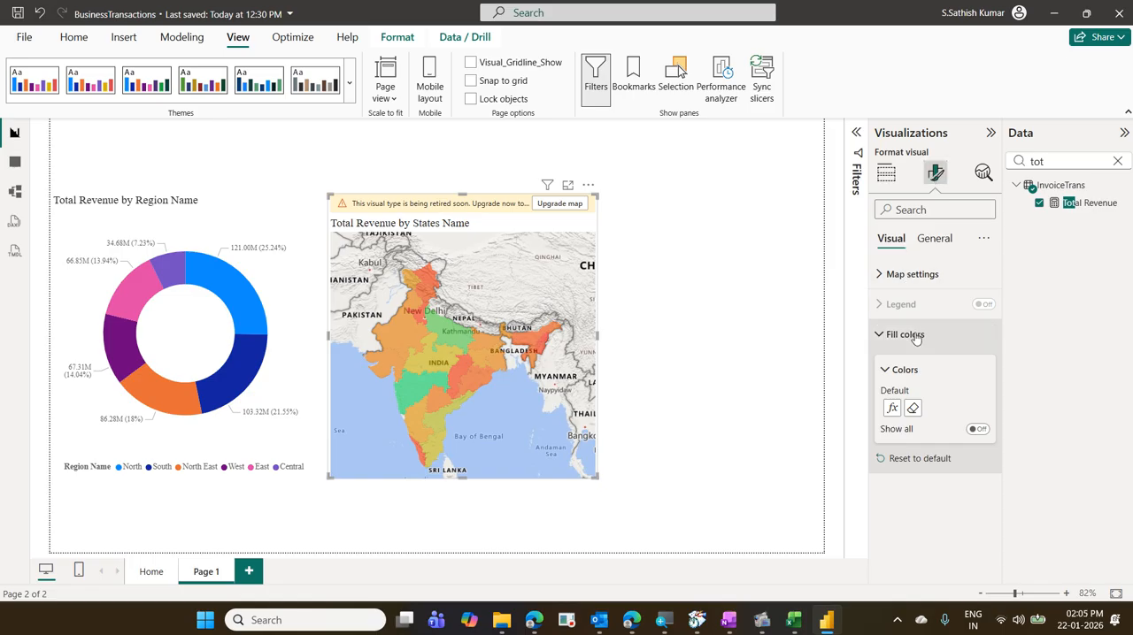
click(885, 177)
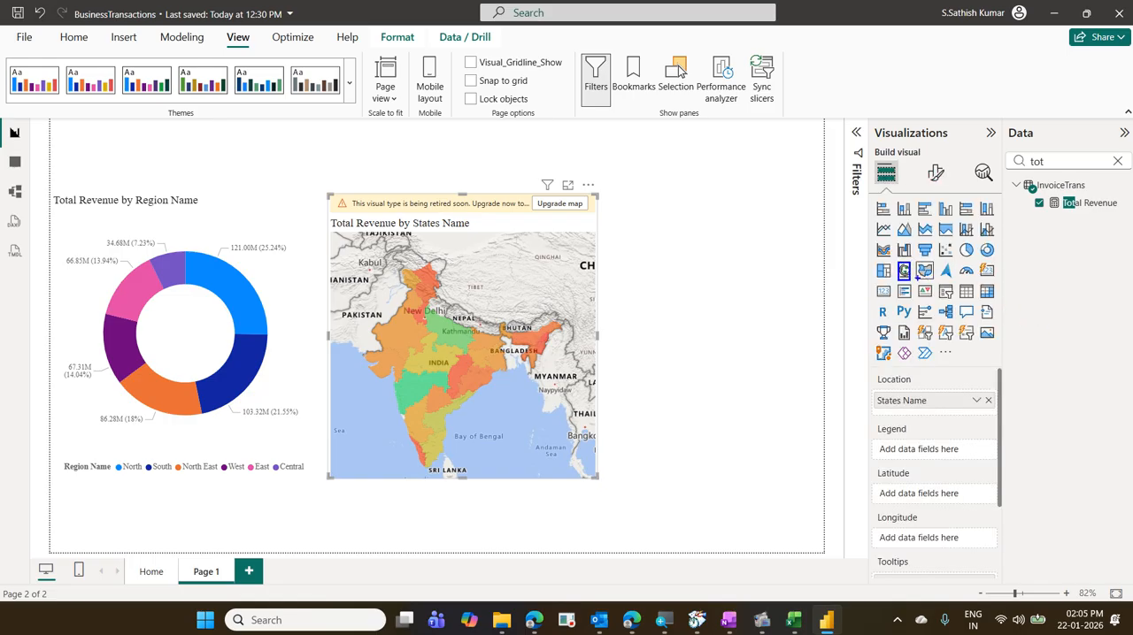
drag(923, 262, 952, 241)
key(Escape)
drag(401, 208, 395, 208)
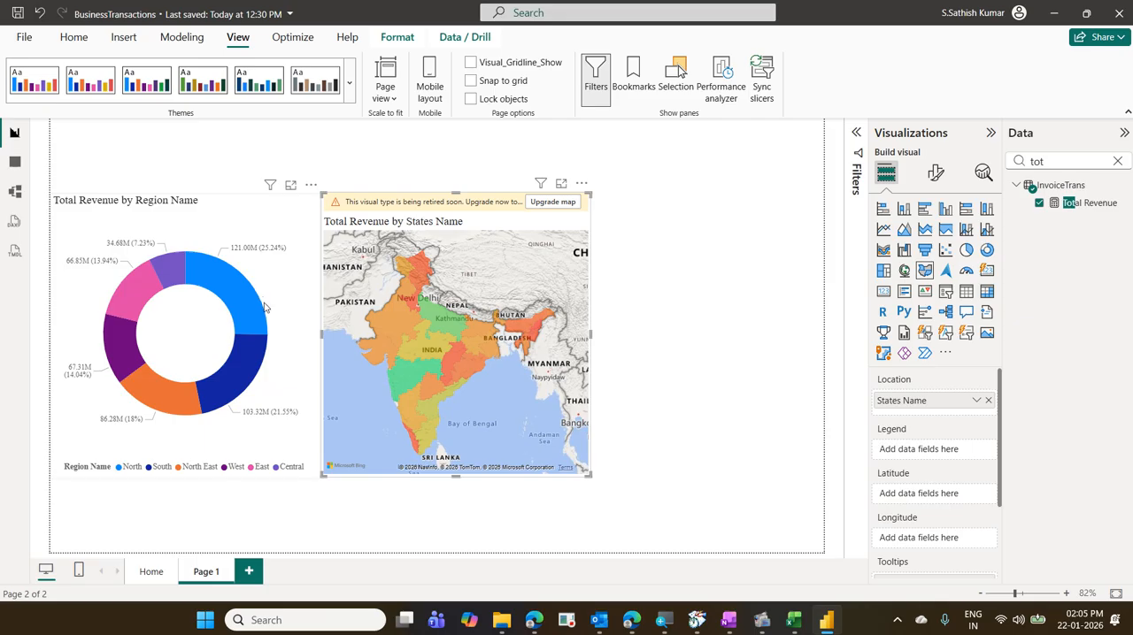
- Cross-filter the states map from the donut chart by North, South, North East, West and Central in turn
mouse_move(235, 299)
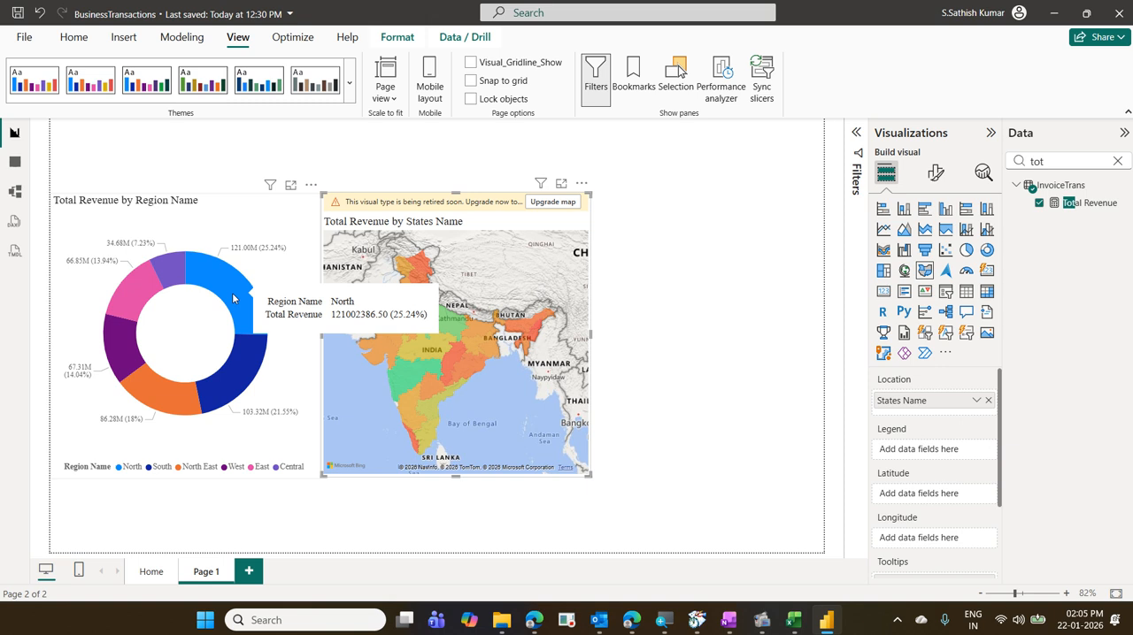
click(234, 298)
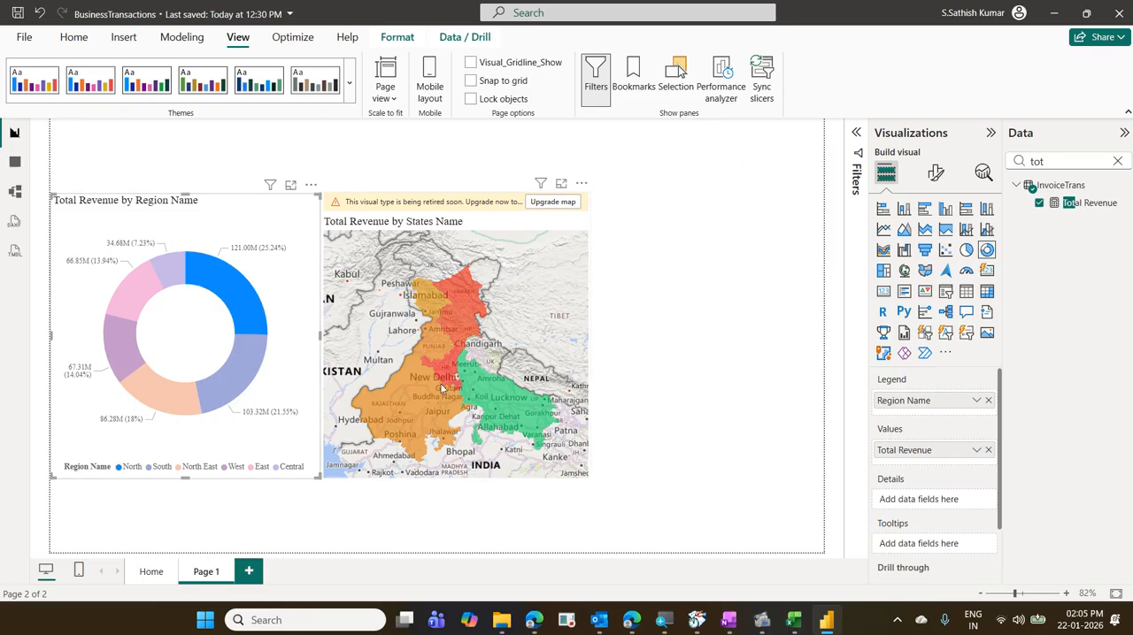
mouse_move(239, 394)
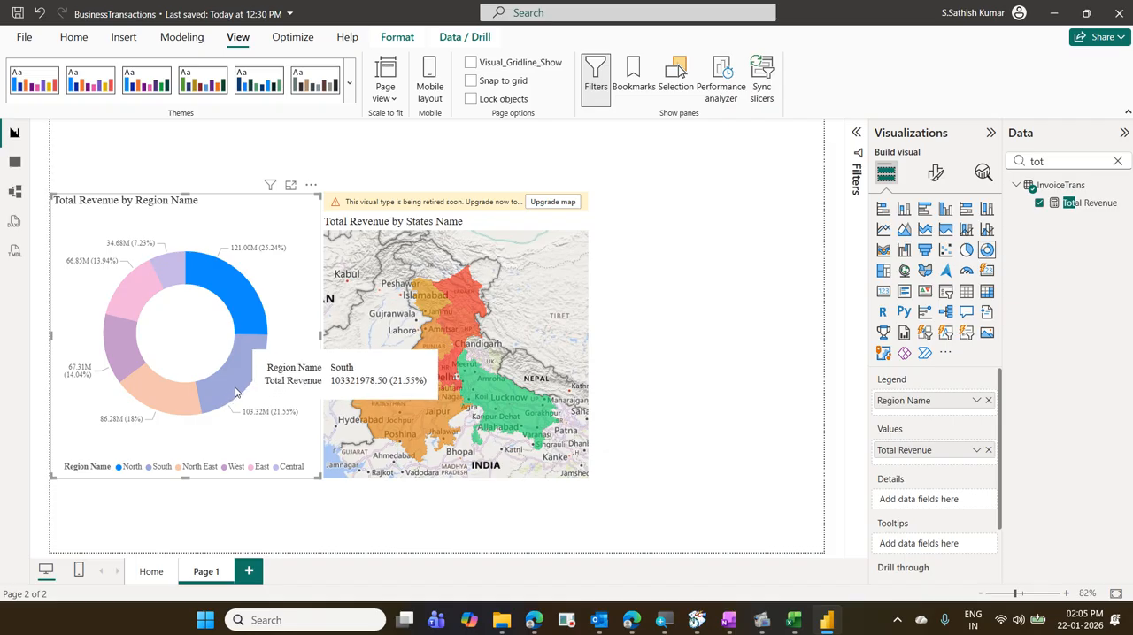
mouse_move(252, 317)
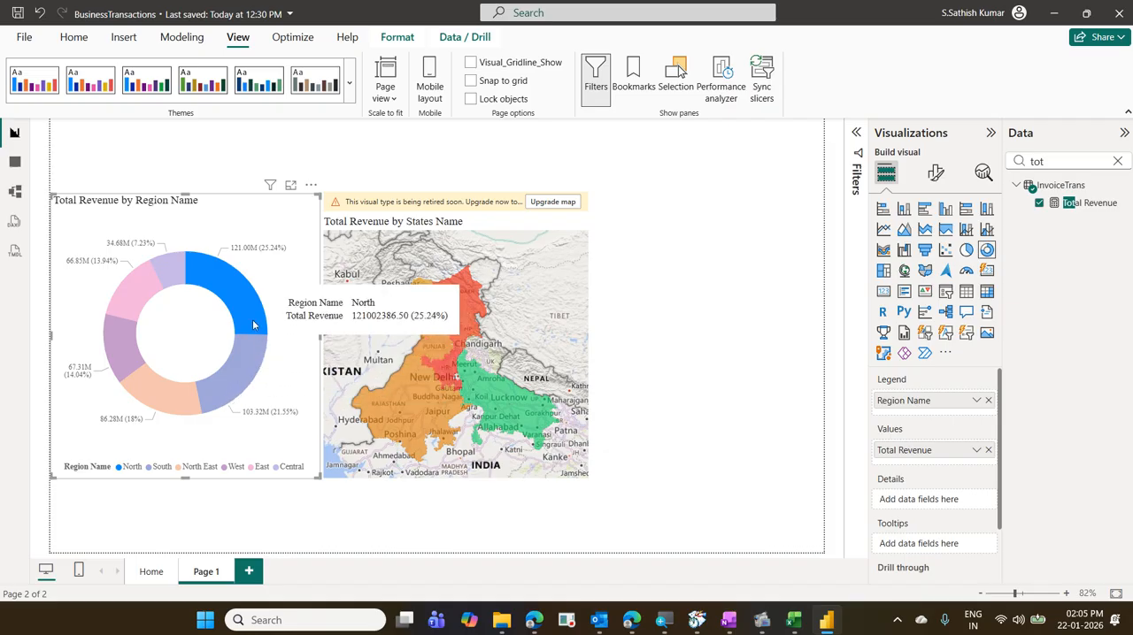
mouse_move(254, 360)
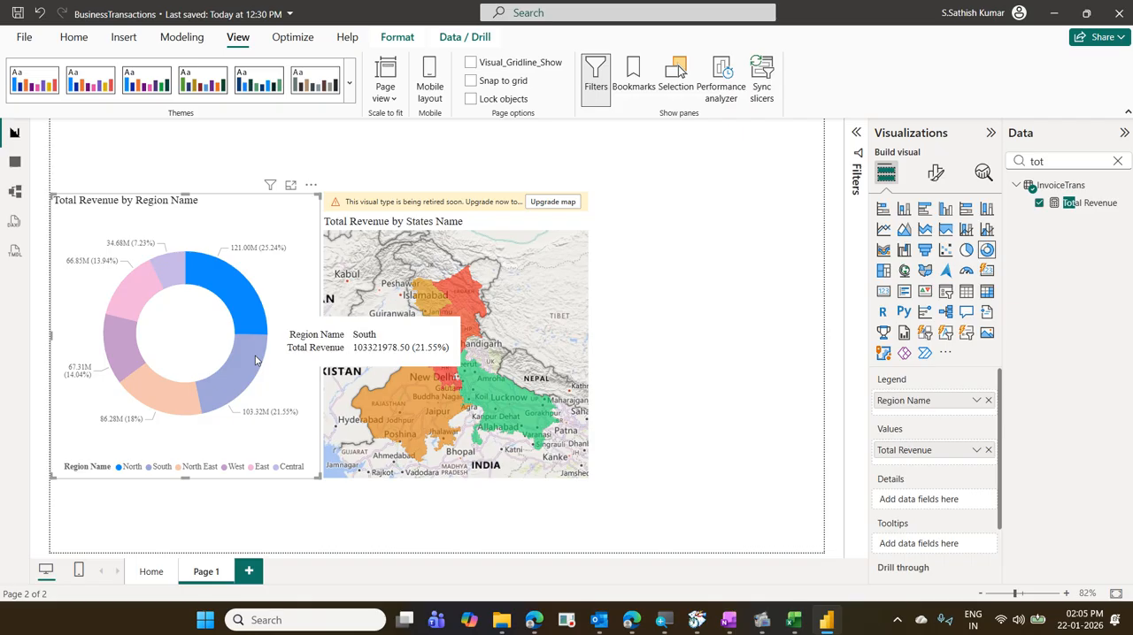
click(255, 360)
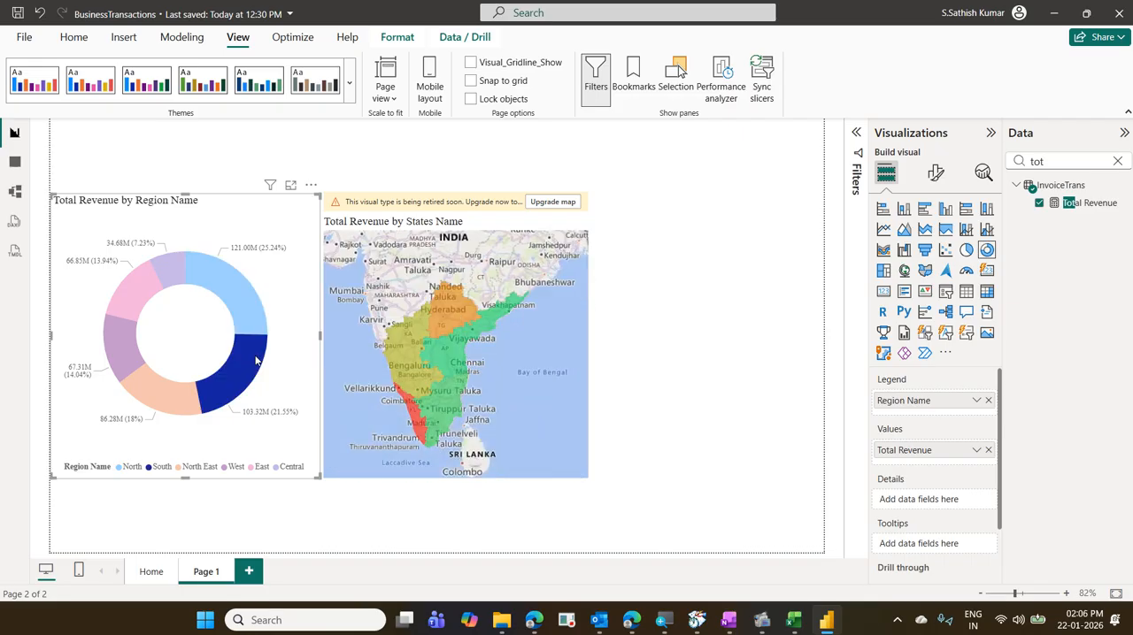
click(184, 390)
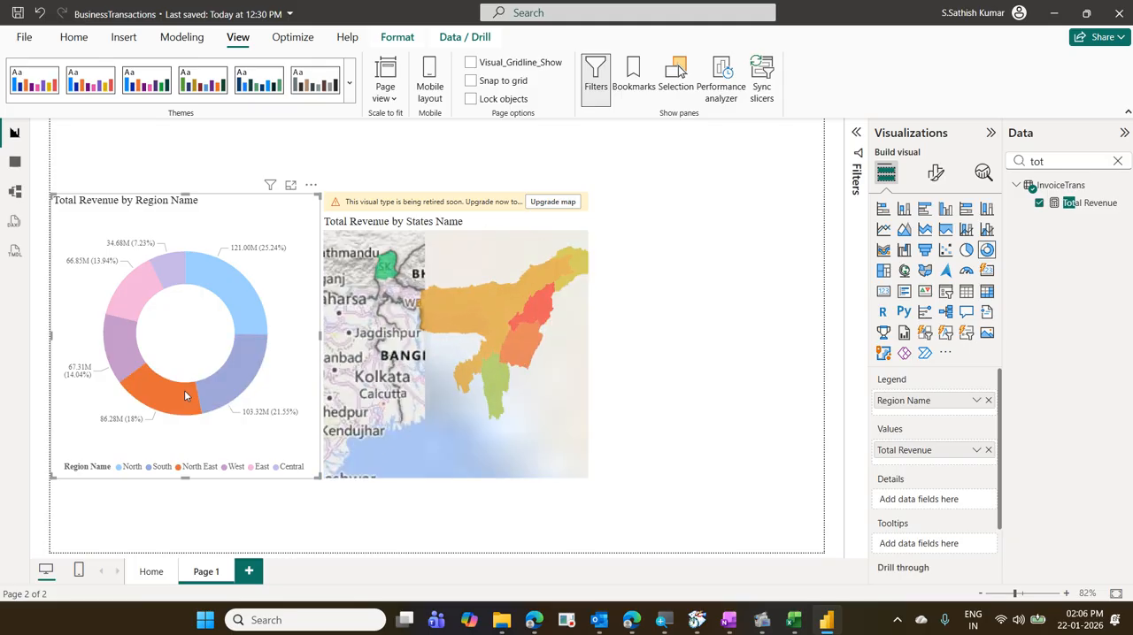
click(128, 366)
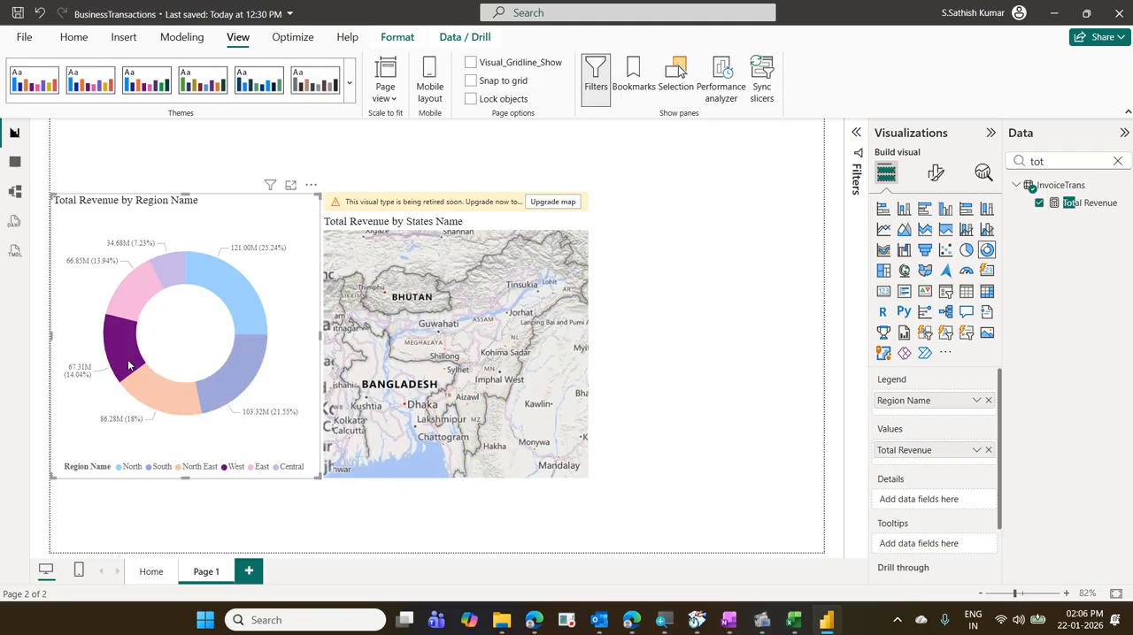
click(156, 298)
click(167, 277)
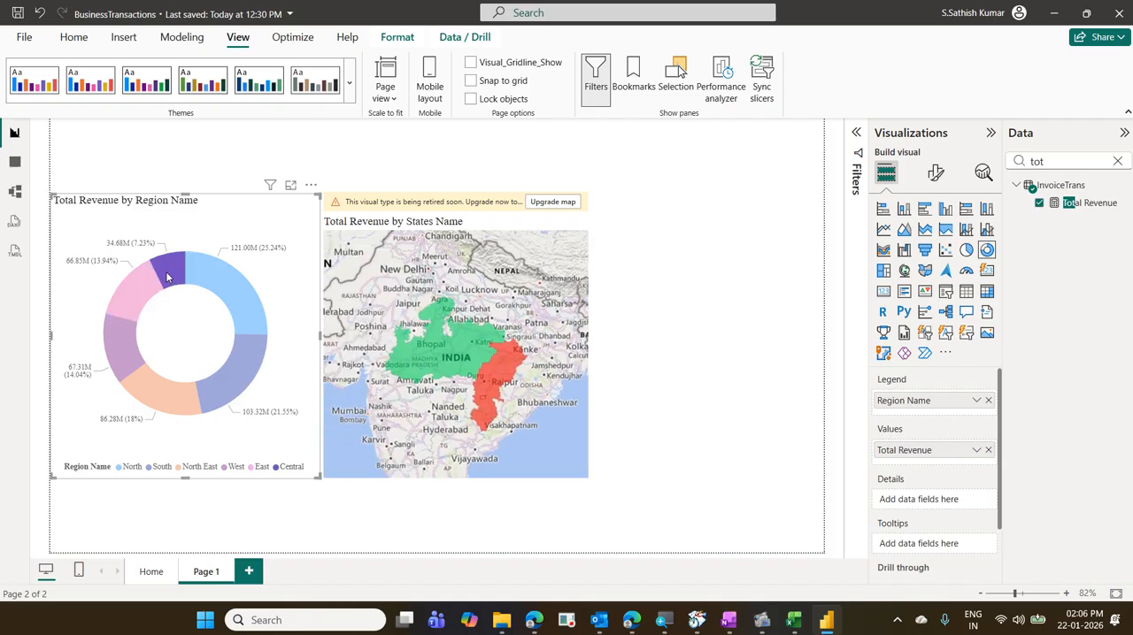
- Cross-filter the map by North, switch the South selection on and off several times, and clear the selection
click(230, 297)
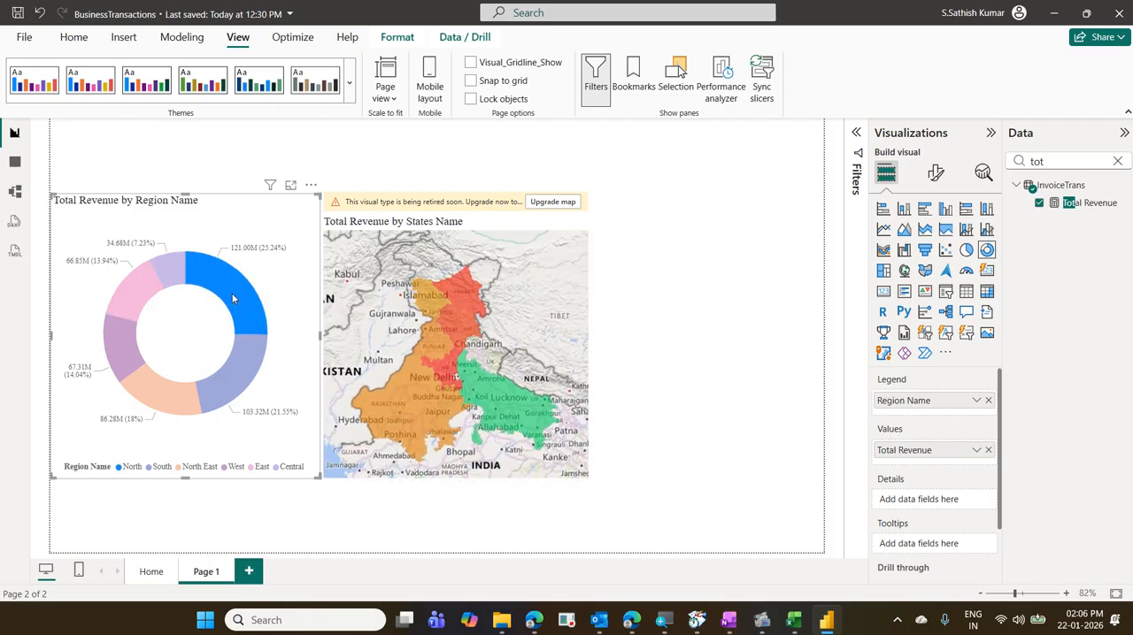
click(258, 348)
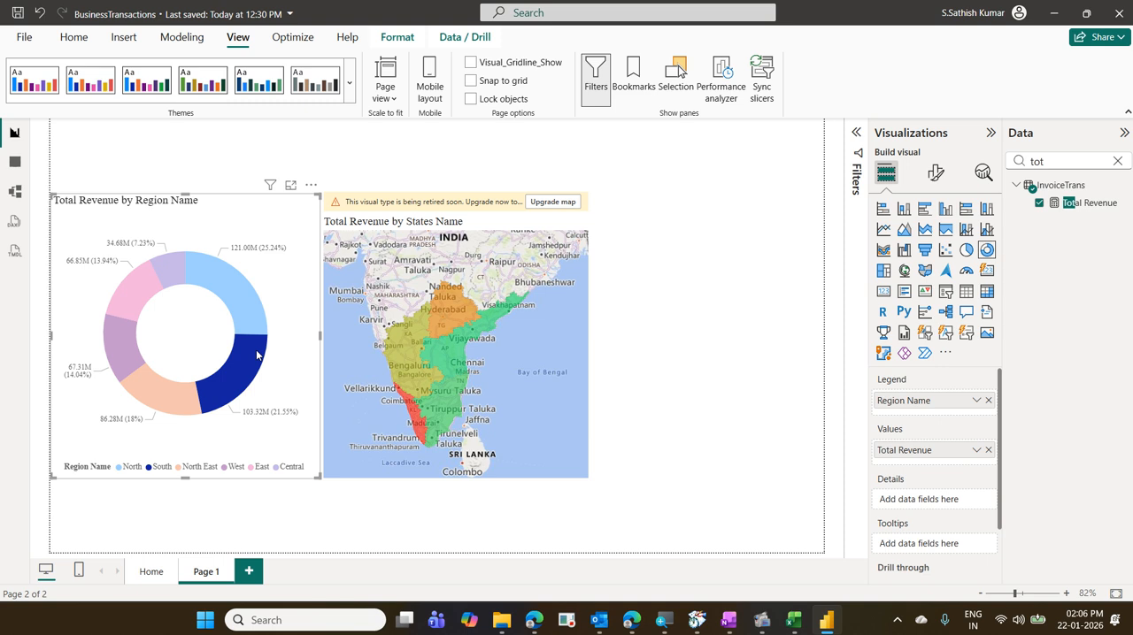
click(258, 355)
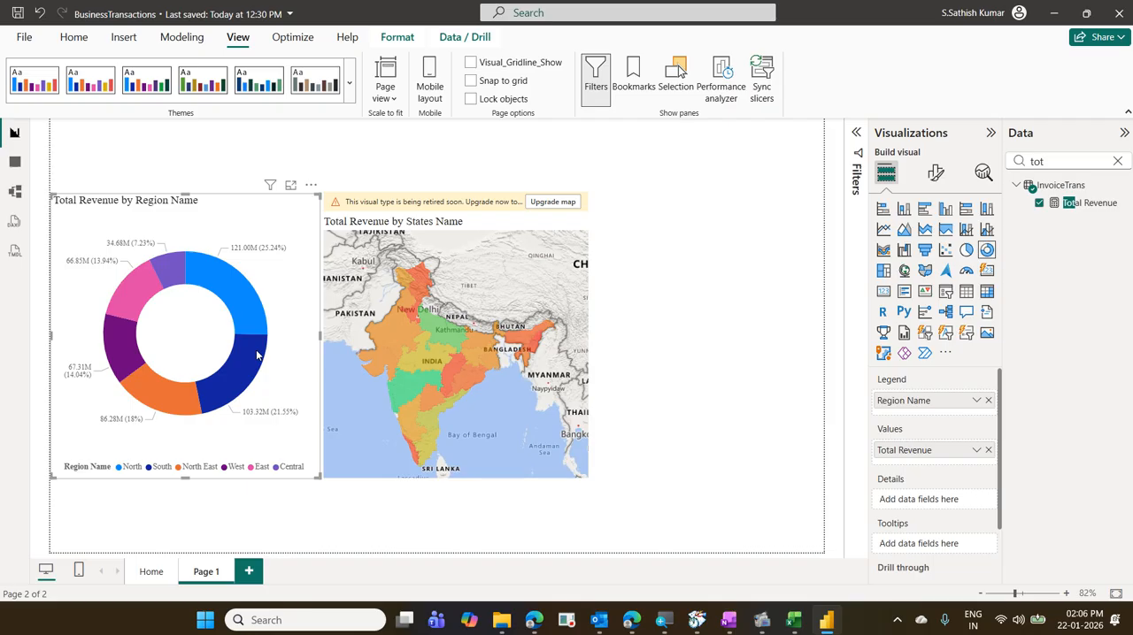
click(257, 354)
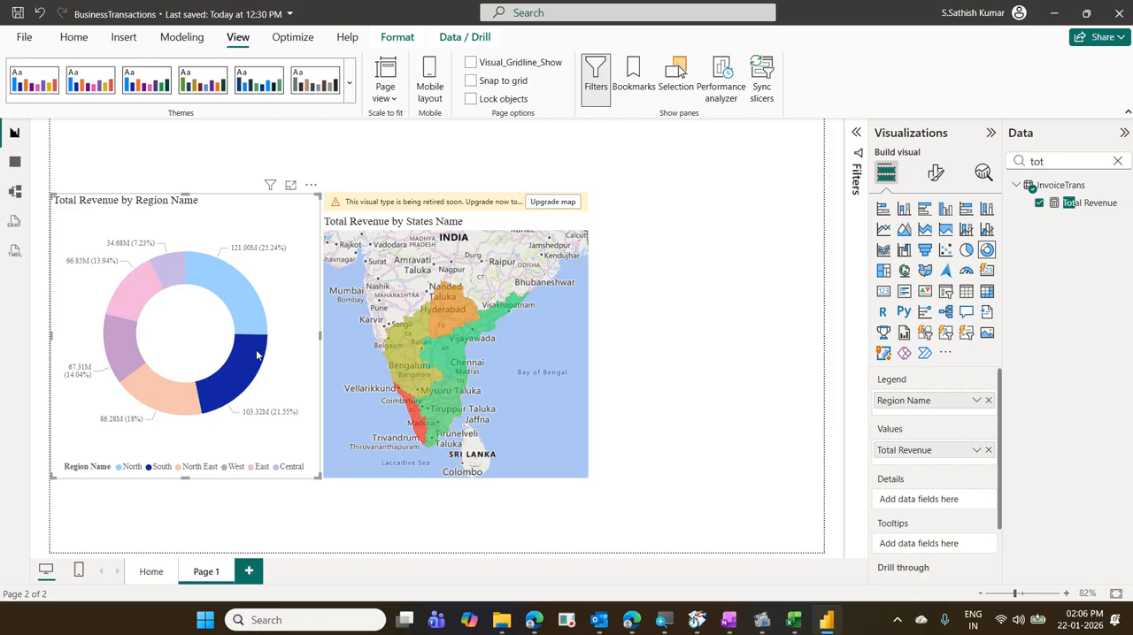
click(257, 355)
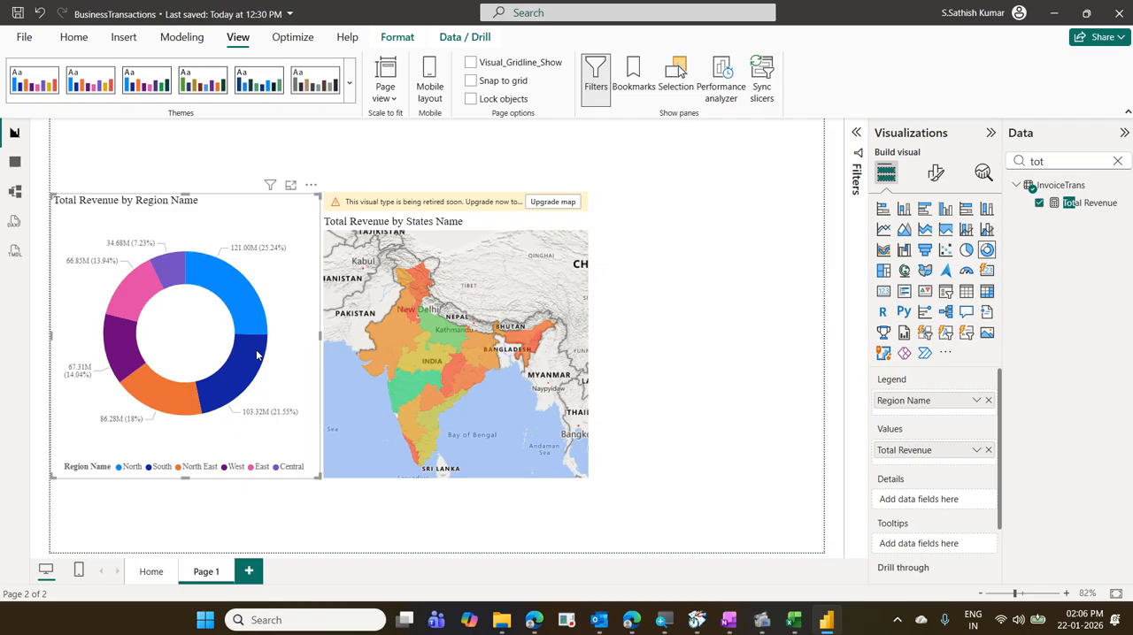
click(258, 355)
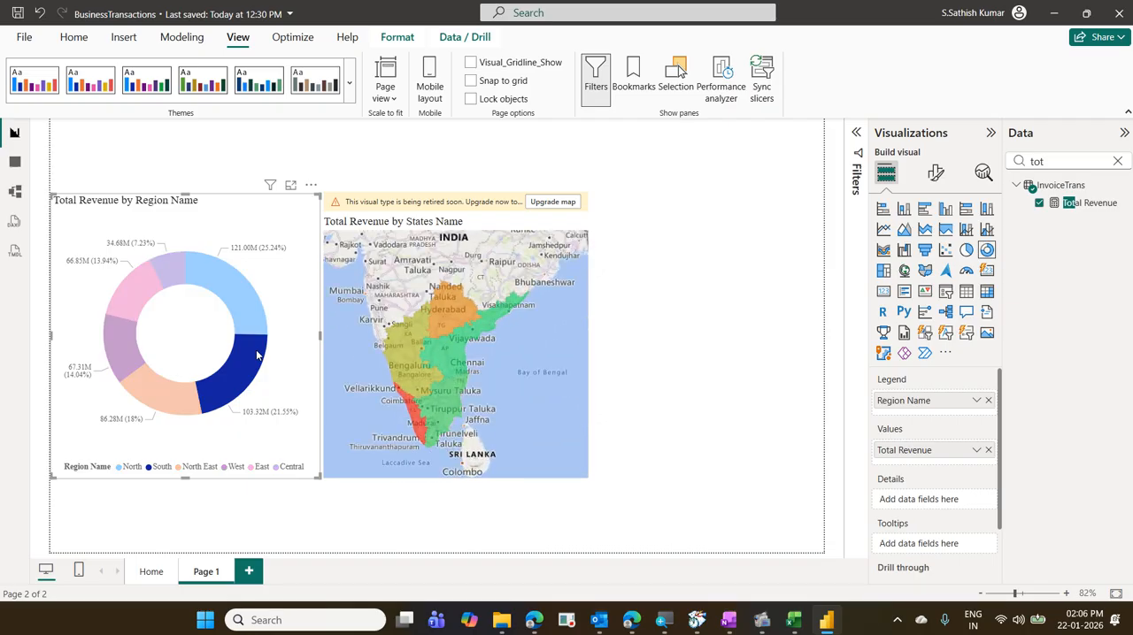
click(285, 311)
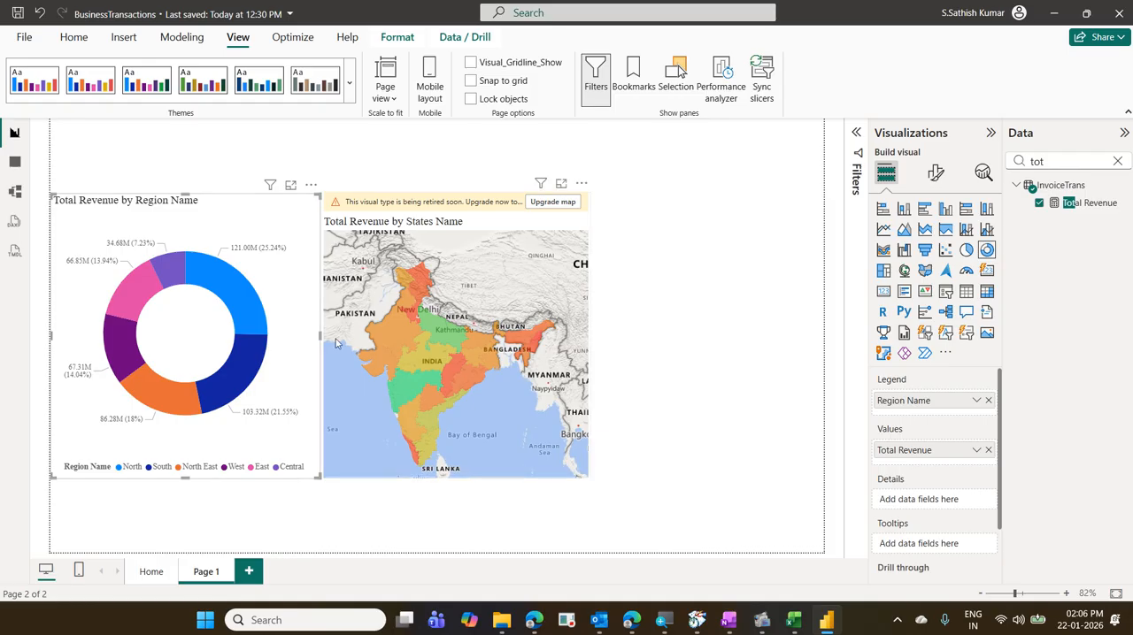
- Try the bubble Map visual type on the states map and compare it with the Filled map, returning to Filled map
mouse_move(391, 335)
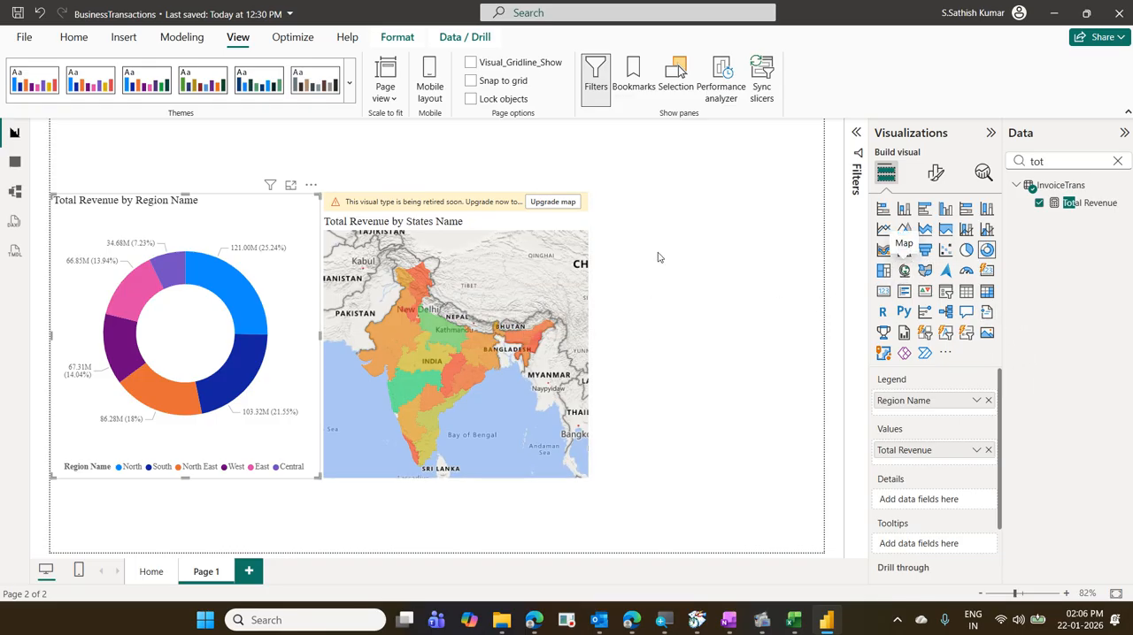
click(579, 221)
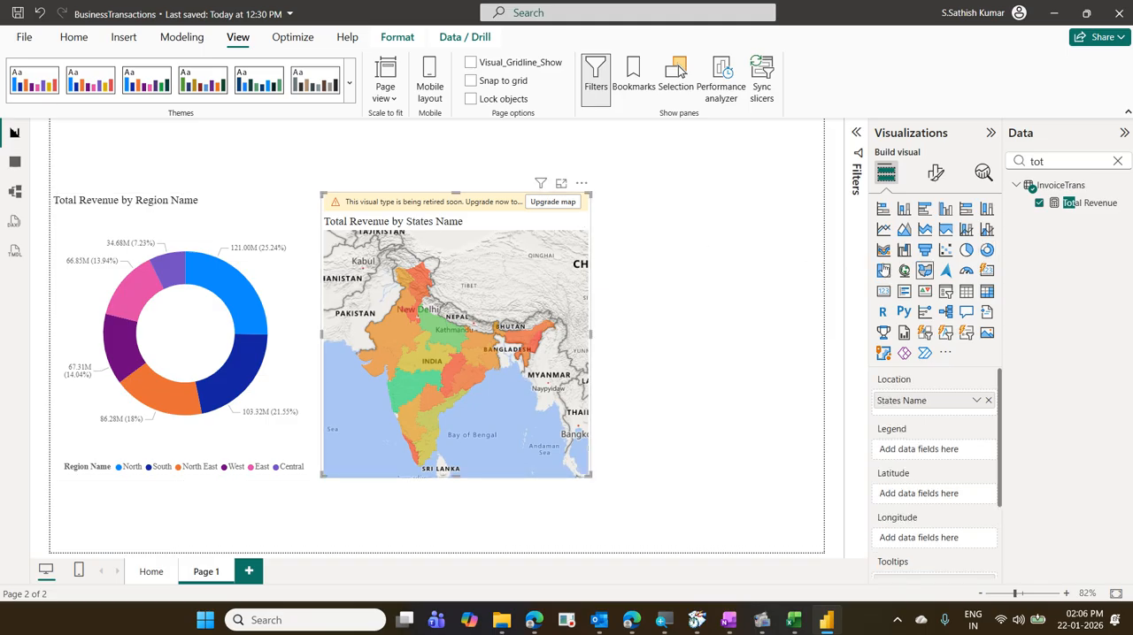
click(905, 270)
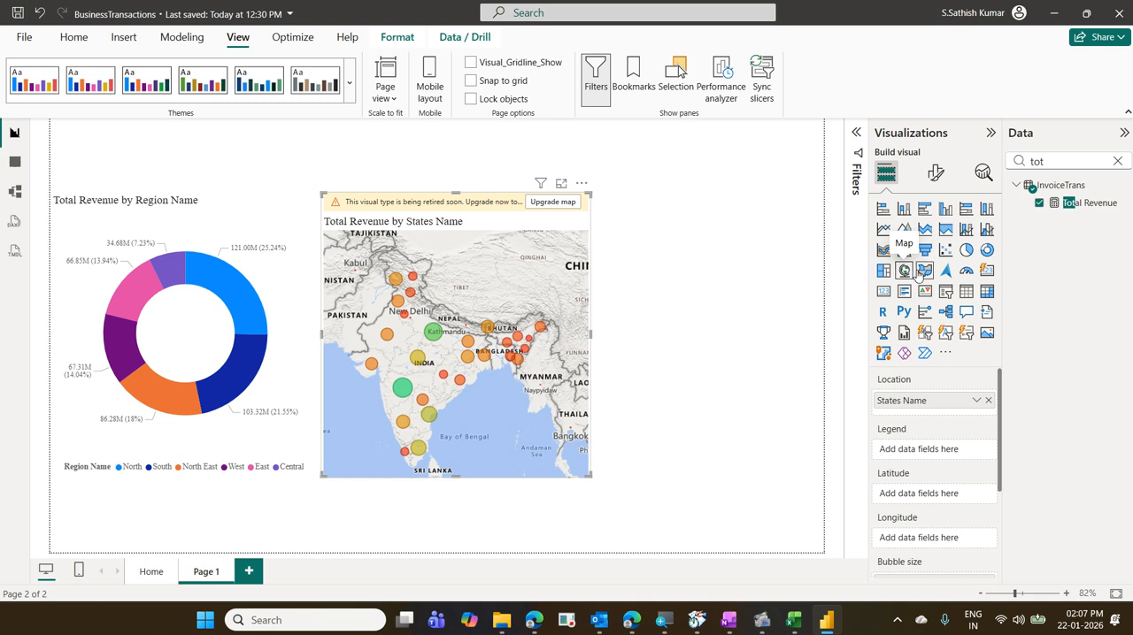
click(924, 273)
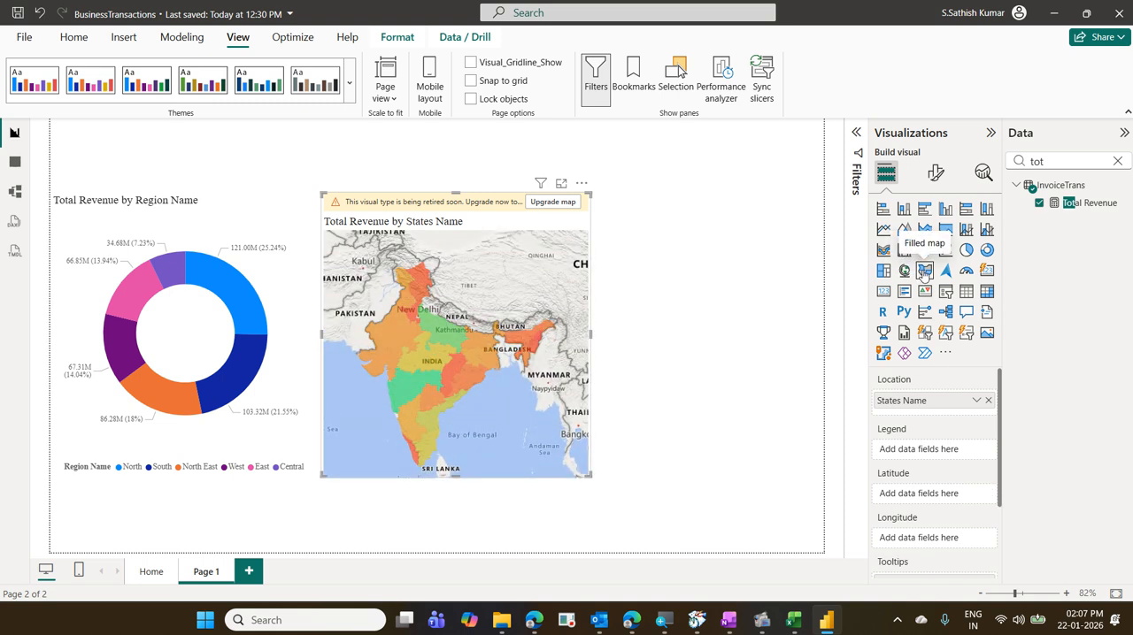
click(904, 272)
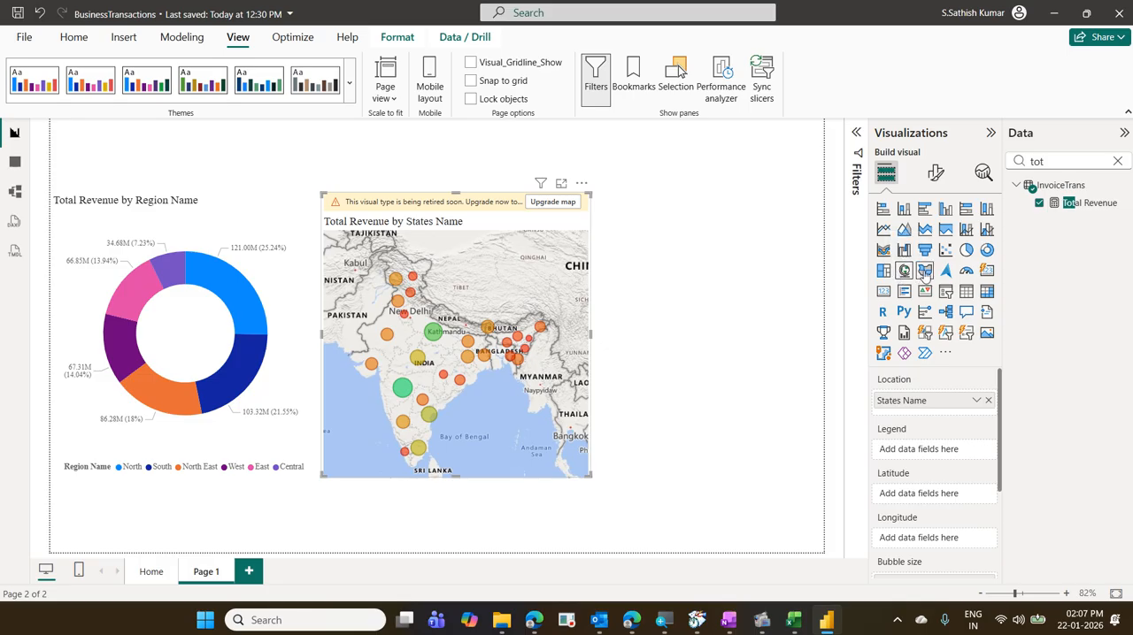
click(925, 271)
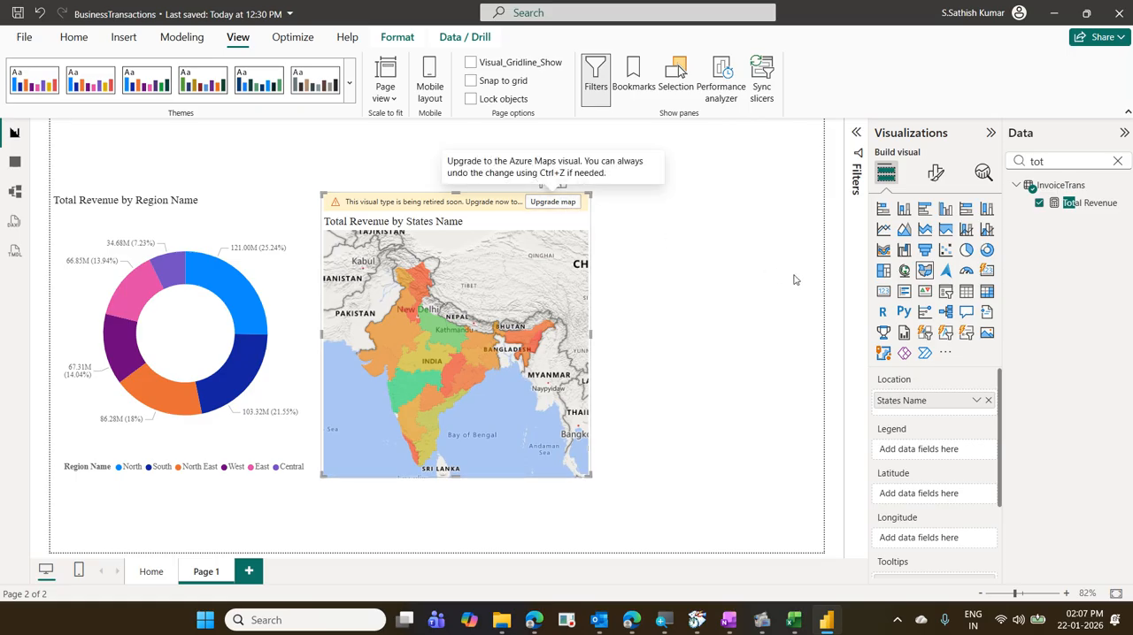
- Upgrade the states map to the Azure Maps visual and turn on its bubble layer
click(525, 203)
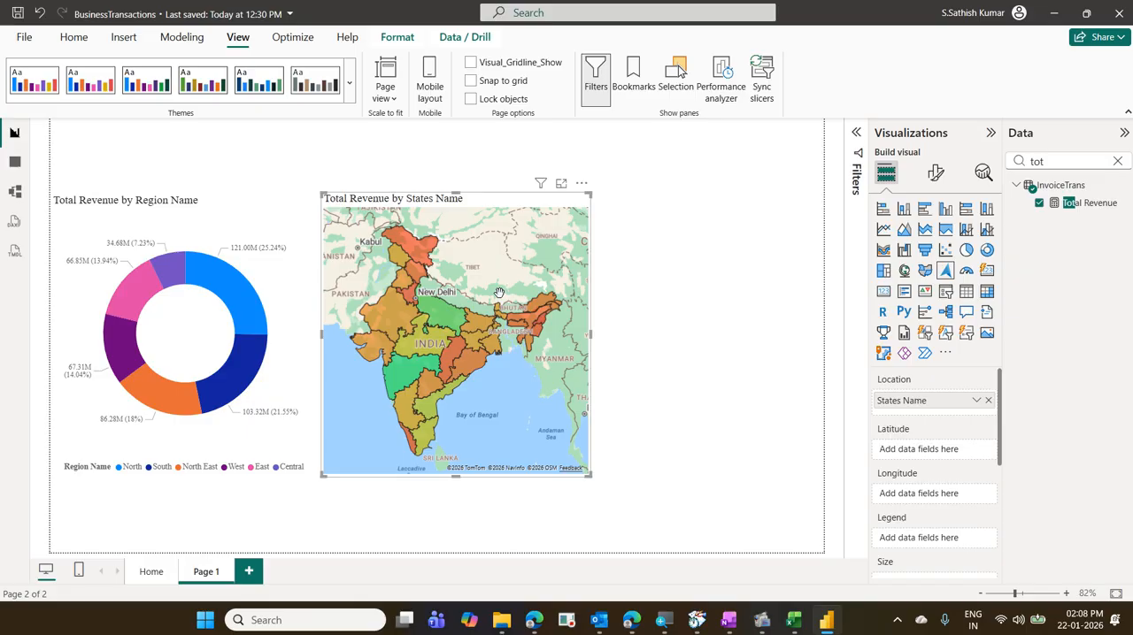
click(936, 175)
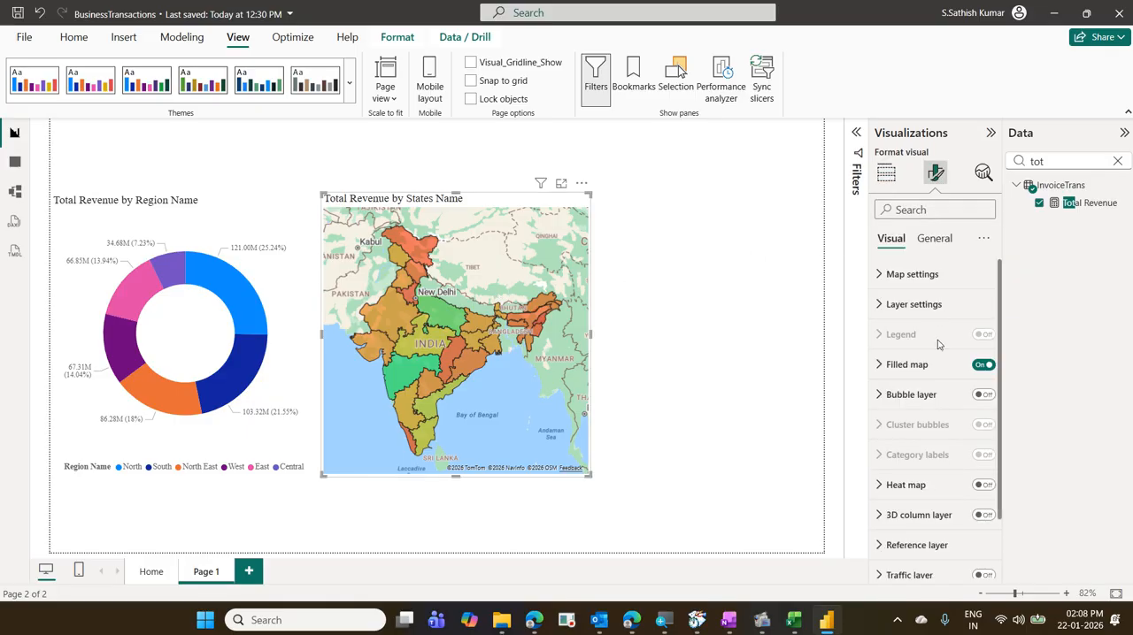
scroll(938, 350, down, 2)
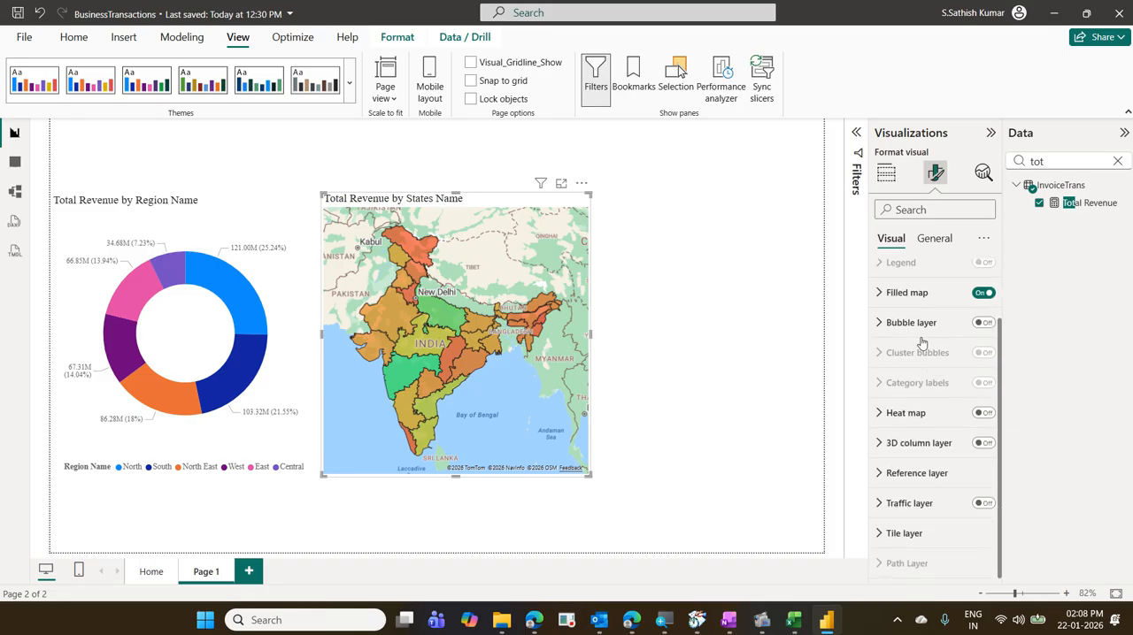
click(982, 323)
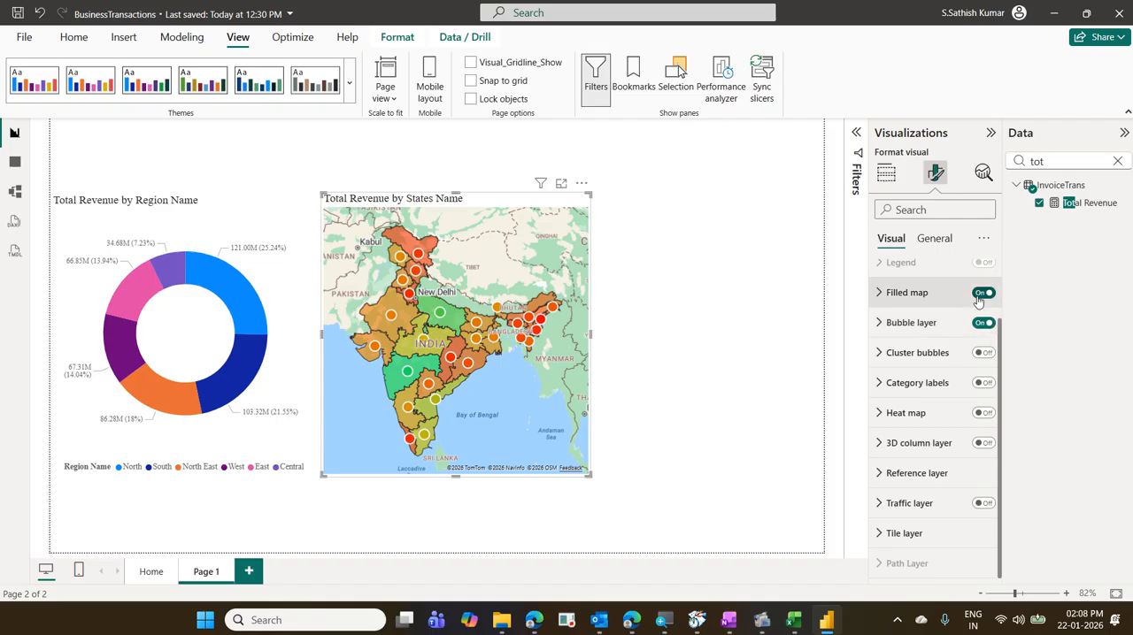
- Preview the map without the filled map layer and without the bubble layer, turning each back on
click(982, 294)
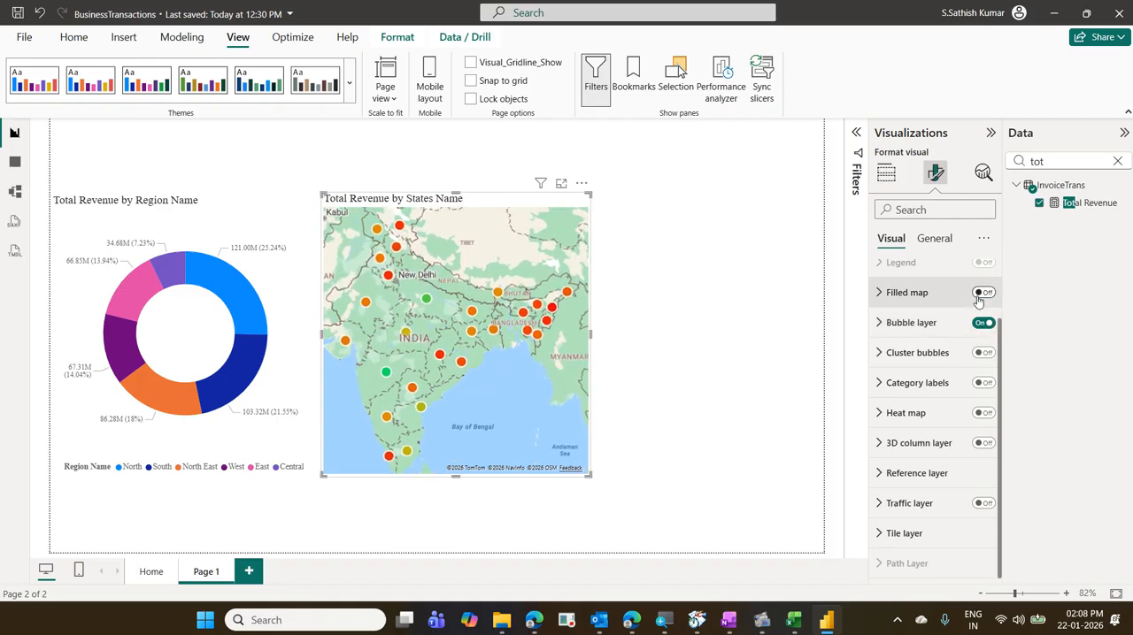
click(983, 293)
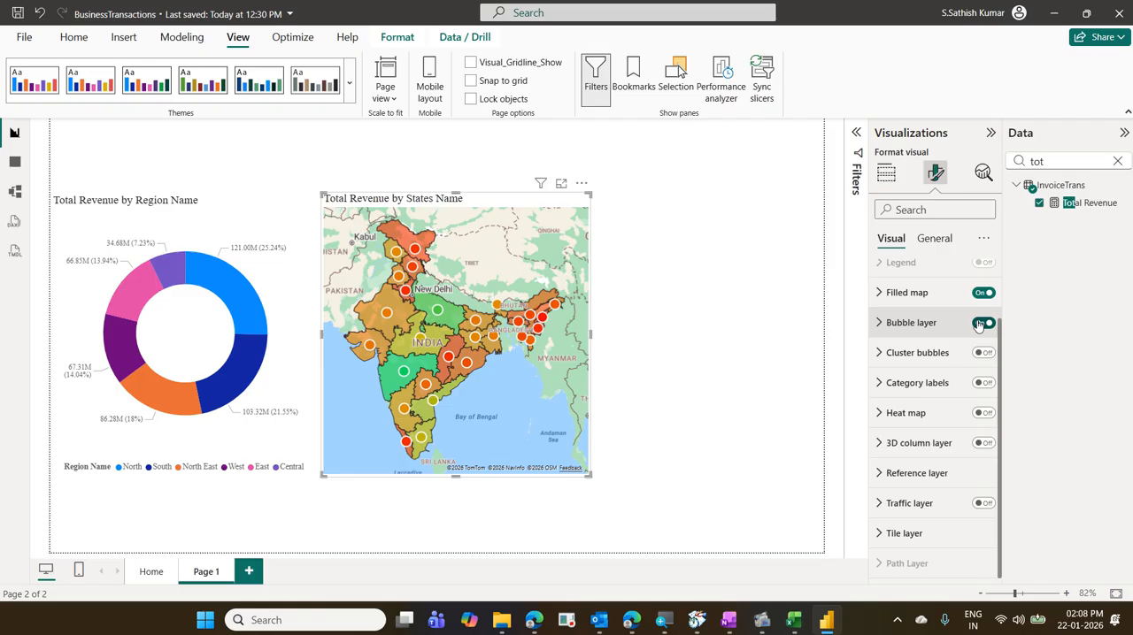
click(980, 324)
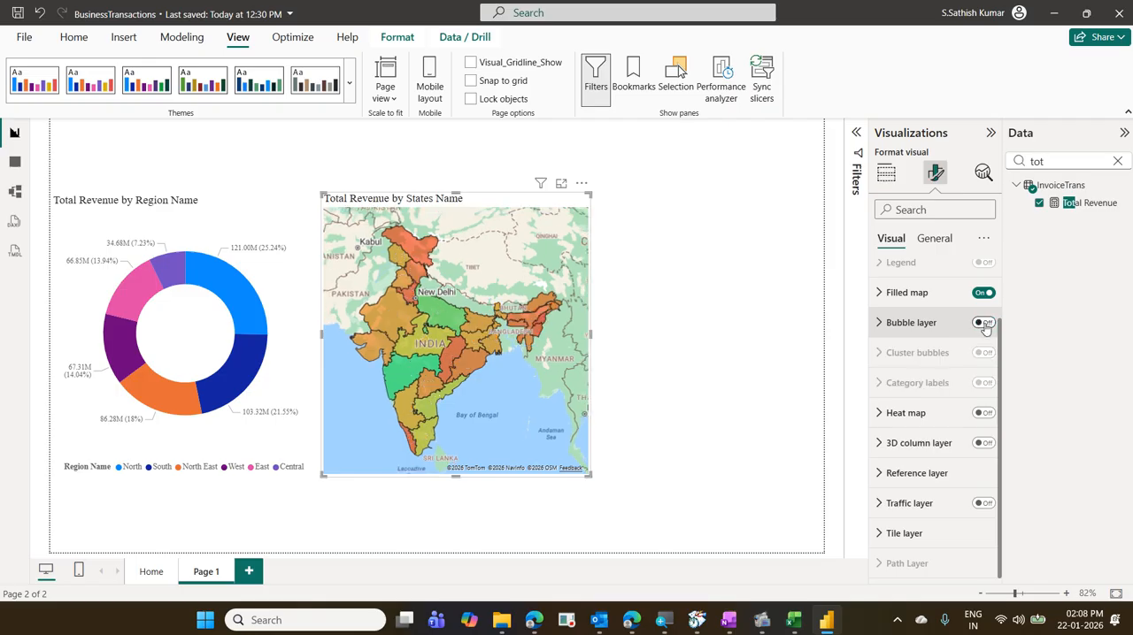
click(984, 325)
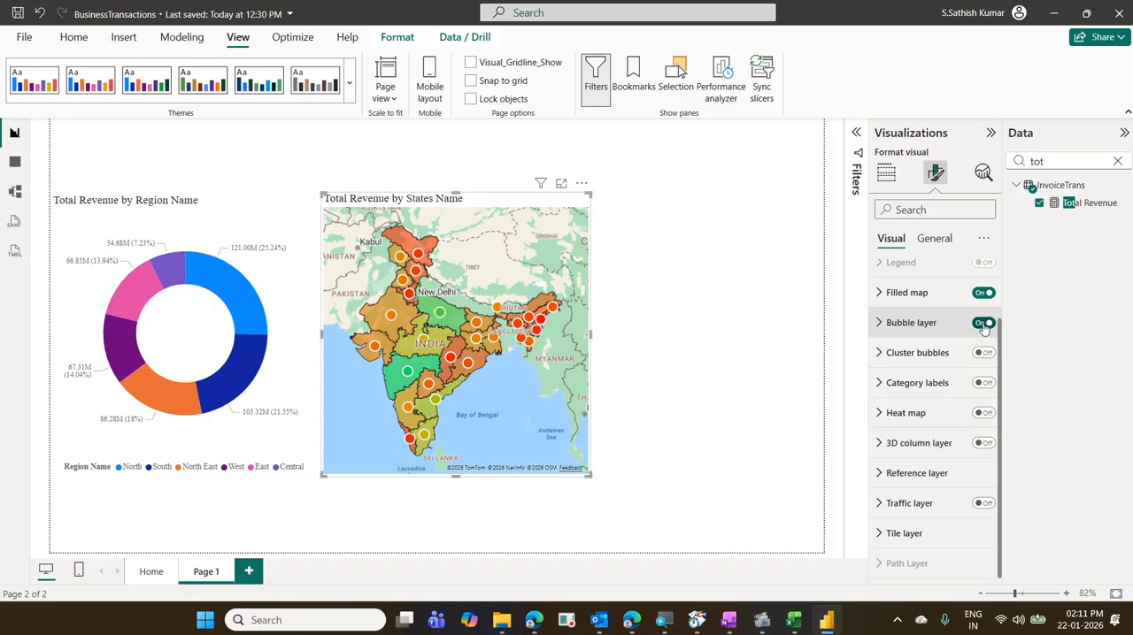
- Turn off the states map's bubble layer and narrow the region revenue donut chart to free space beside it
click(980, 323)
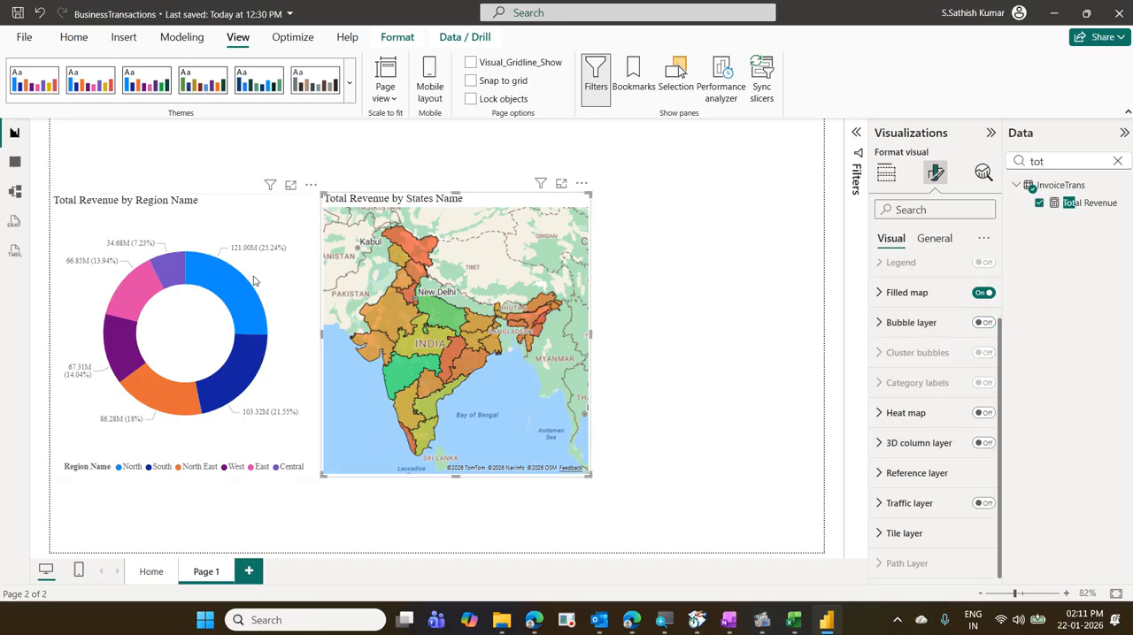
click(295, 356)
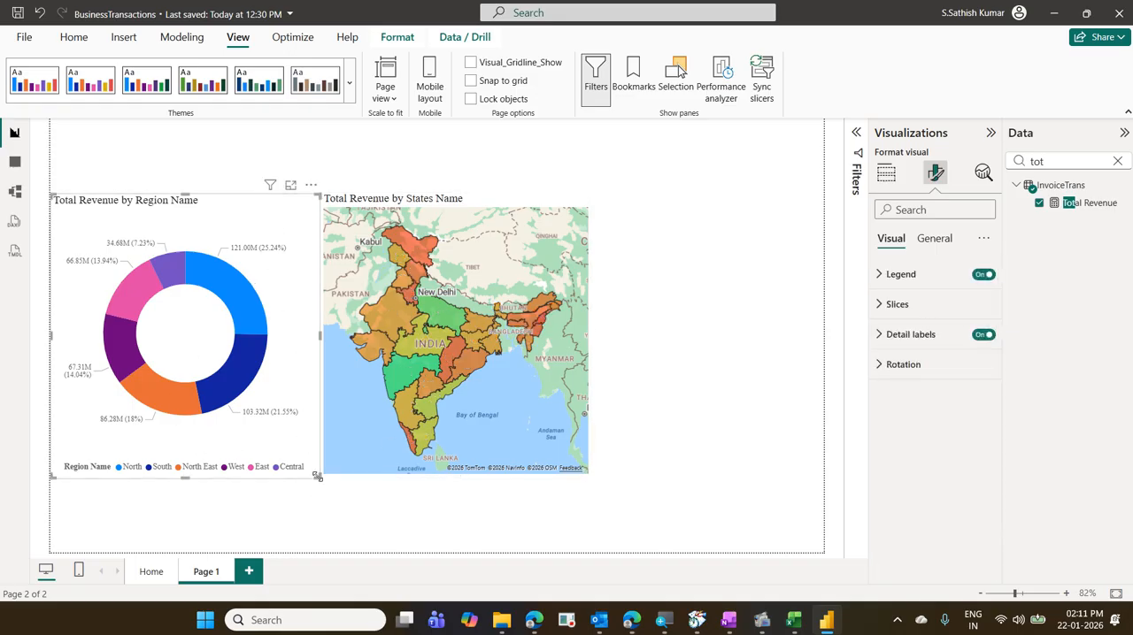
drag(313, 481, 264, 484)
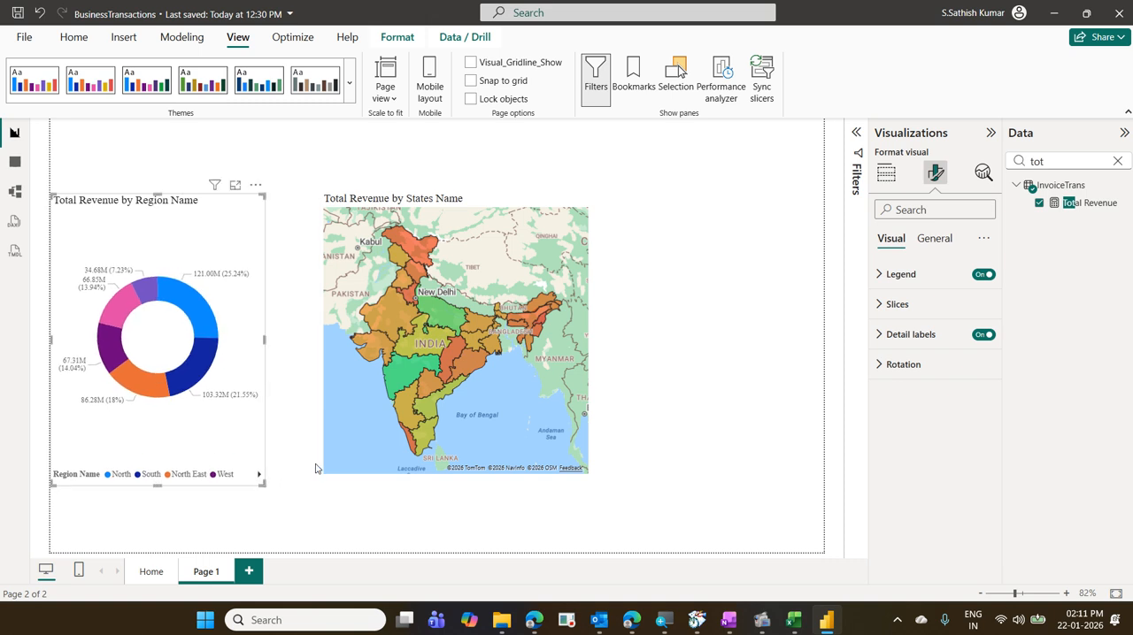
- Move the states map closer to the narrowed donut chart, leaving room on the page for a third visual
mouse_move(326, 466)
mouse_down()
mouse_move(317, 470)
mouse_move(328, 471)
mouse_up()
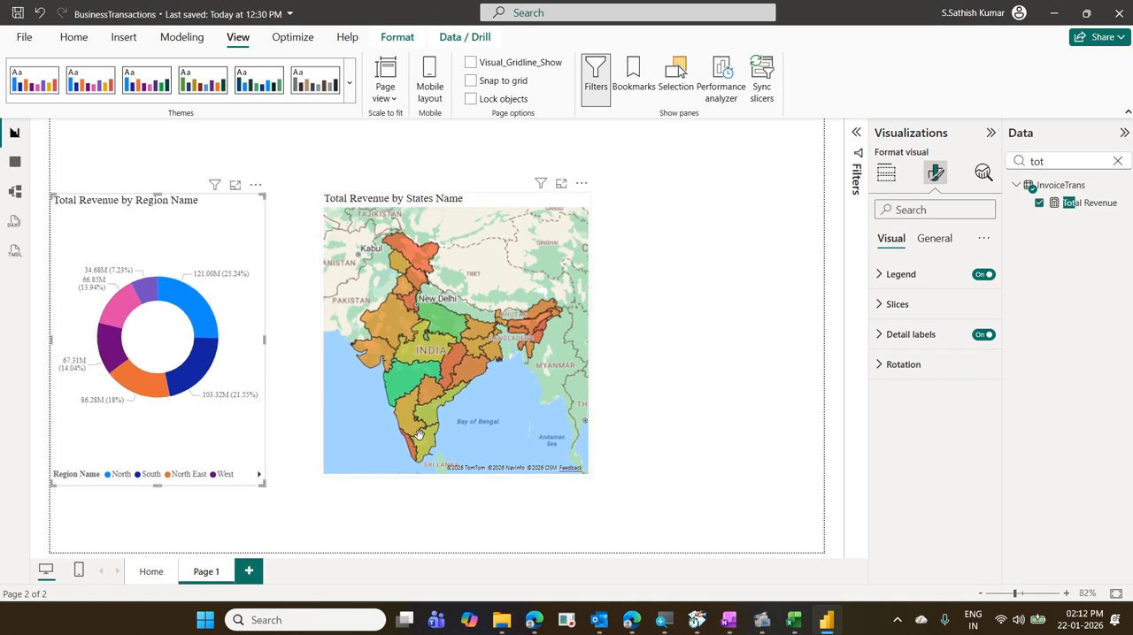
click(498, 210)
mouse_move(495, 207)
mouse_down()
mouse_move(460, 212)
mouse_move(476, 206)
mouse_up()
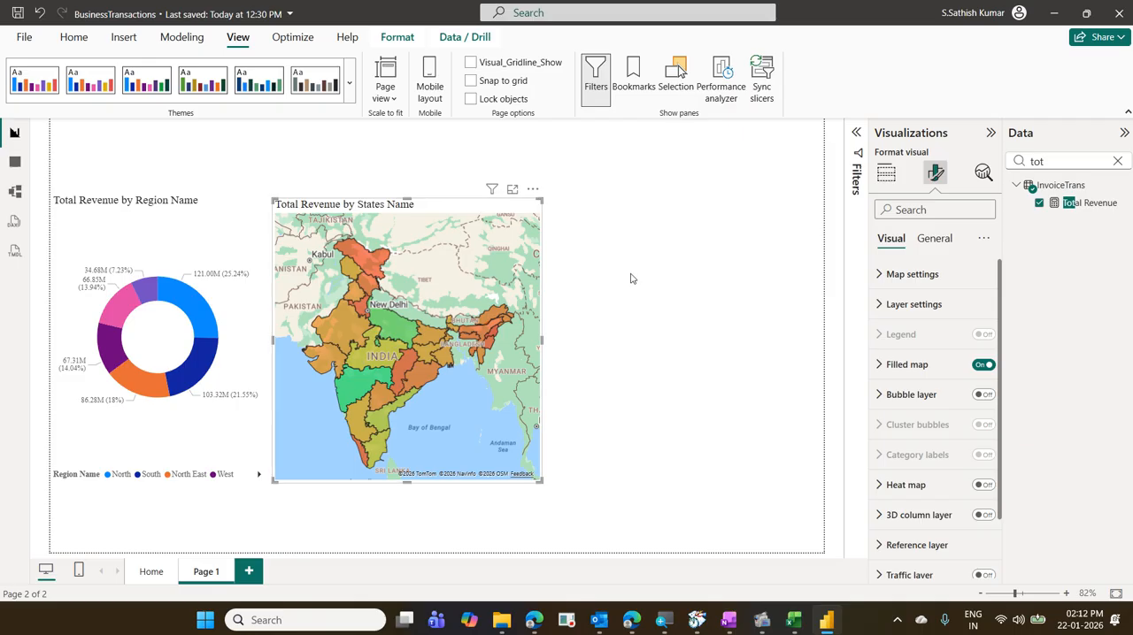
- Insert a clustered bar chart in the empty space beside the map with CustomerName on its Y-axis
click(660, 305)
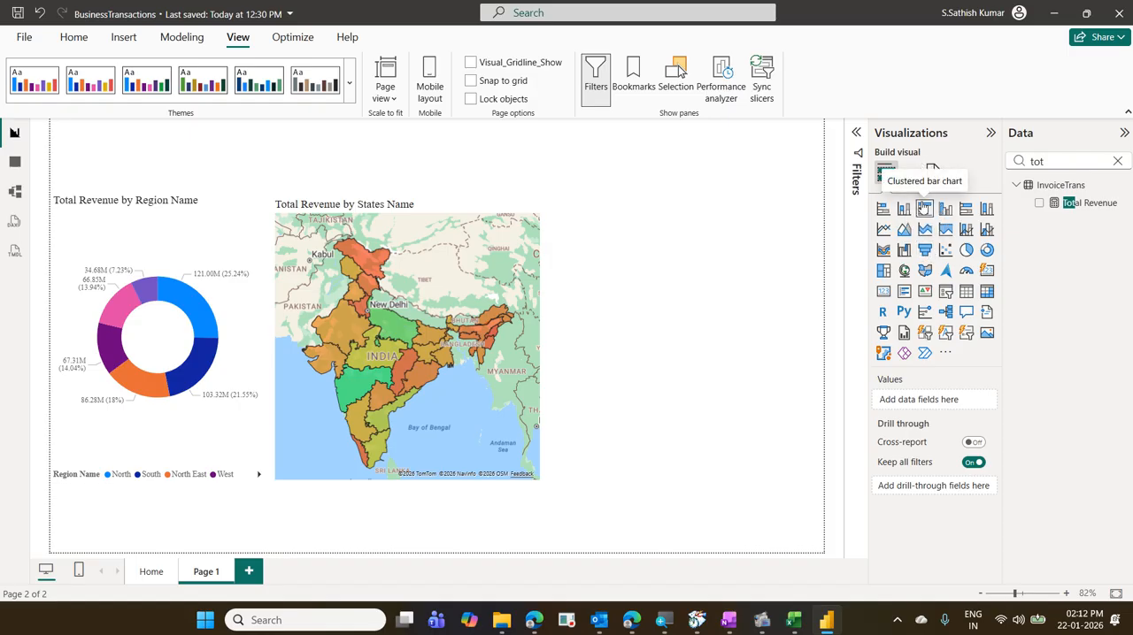
click(924, 212)
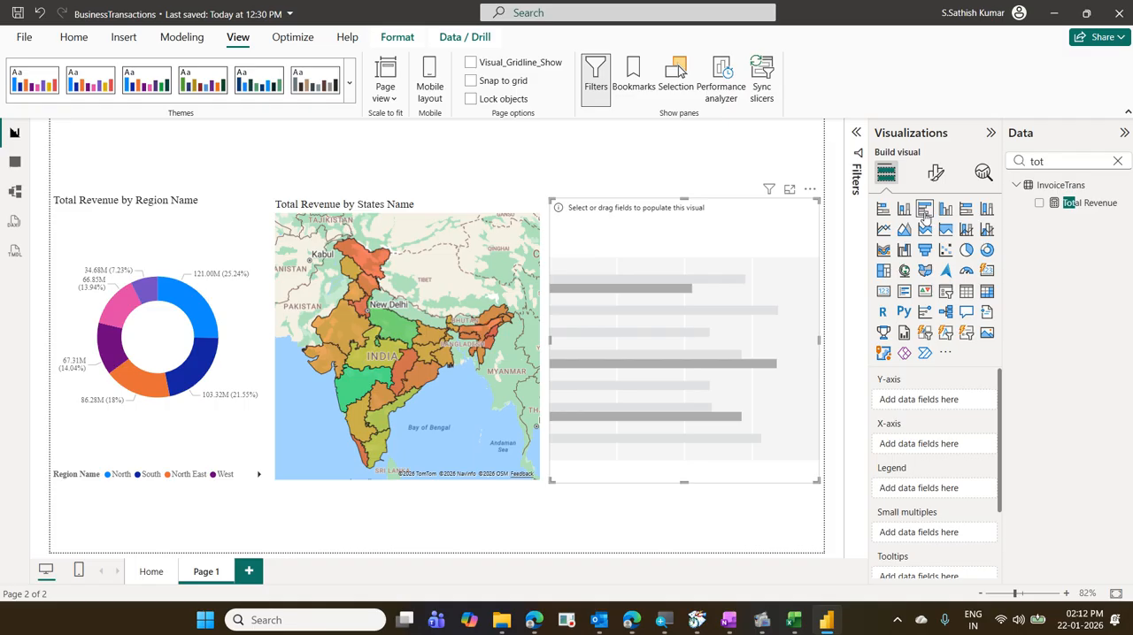
click(1116, 161)
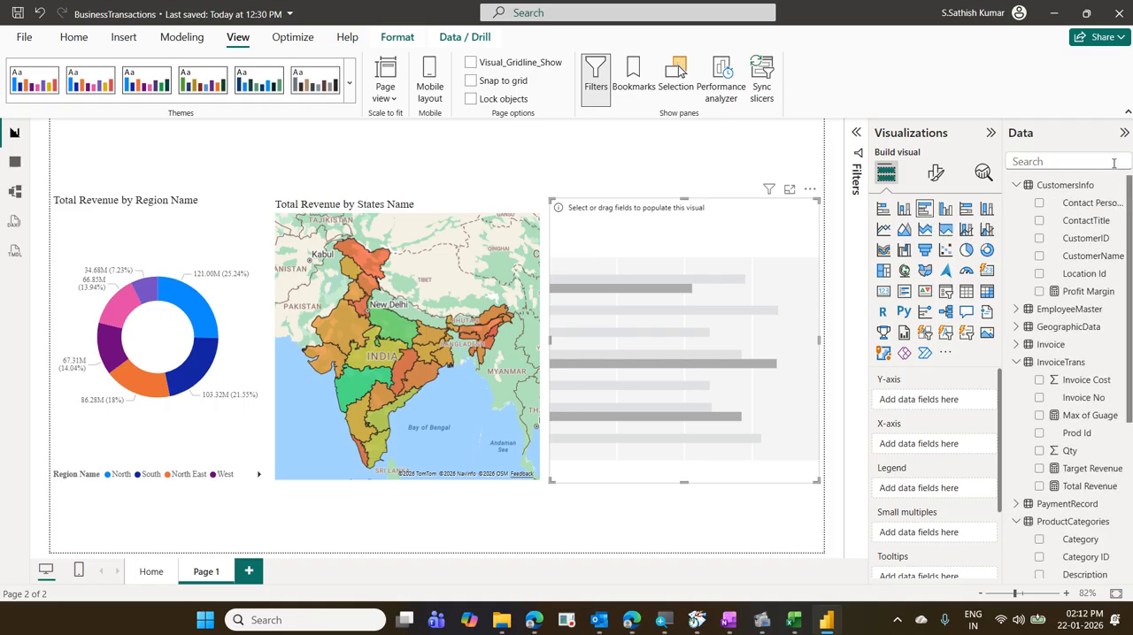
click(1113, 161)
text(cus)
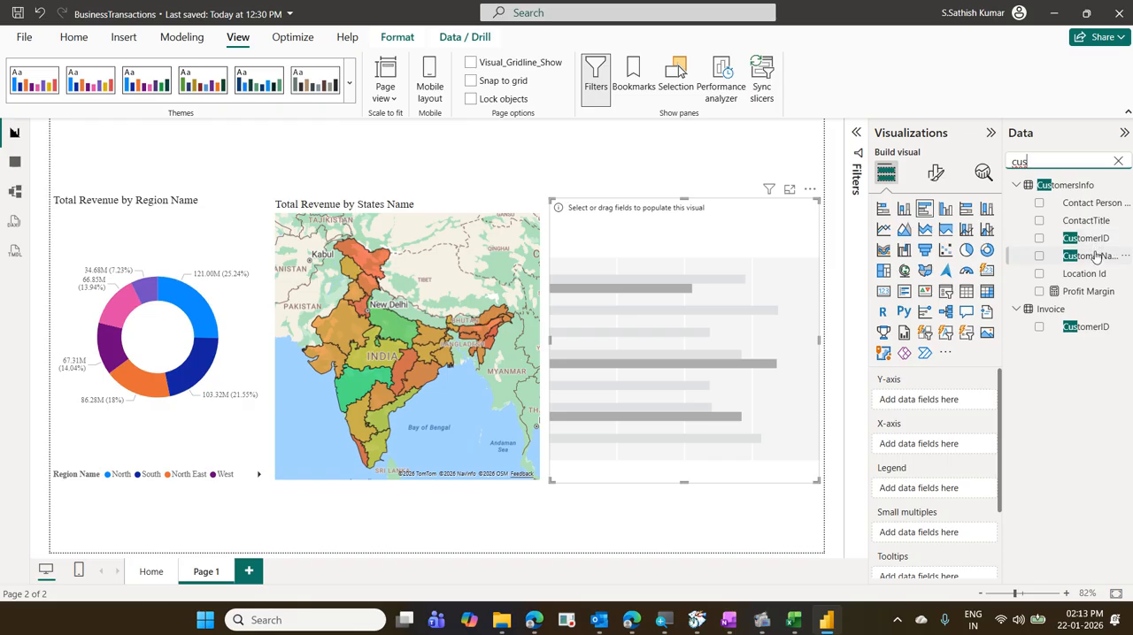
drag(1095, 255, 953, 405)
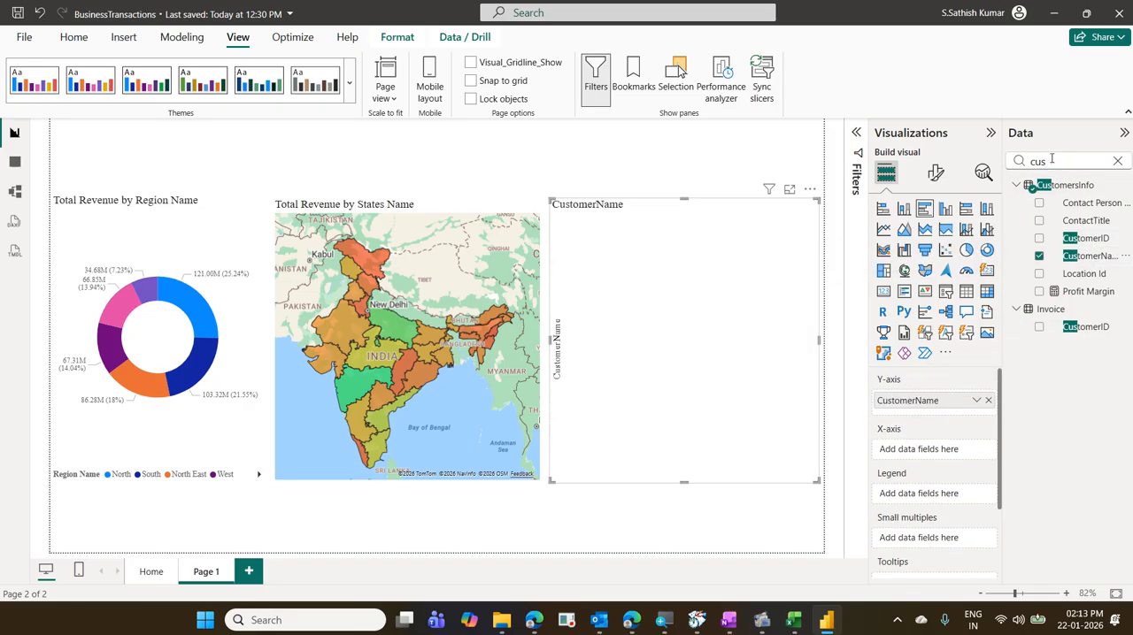
- Add the Total Revenue measure to the customer bar chart's X-axis
double_click(1052, 160)
text(ot)
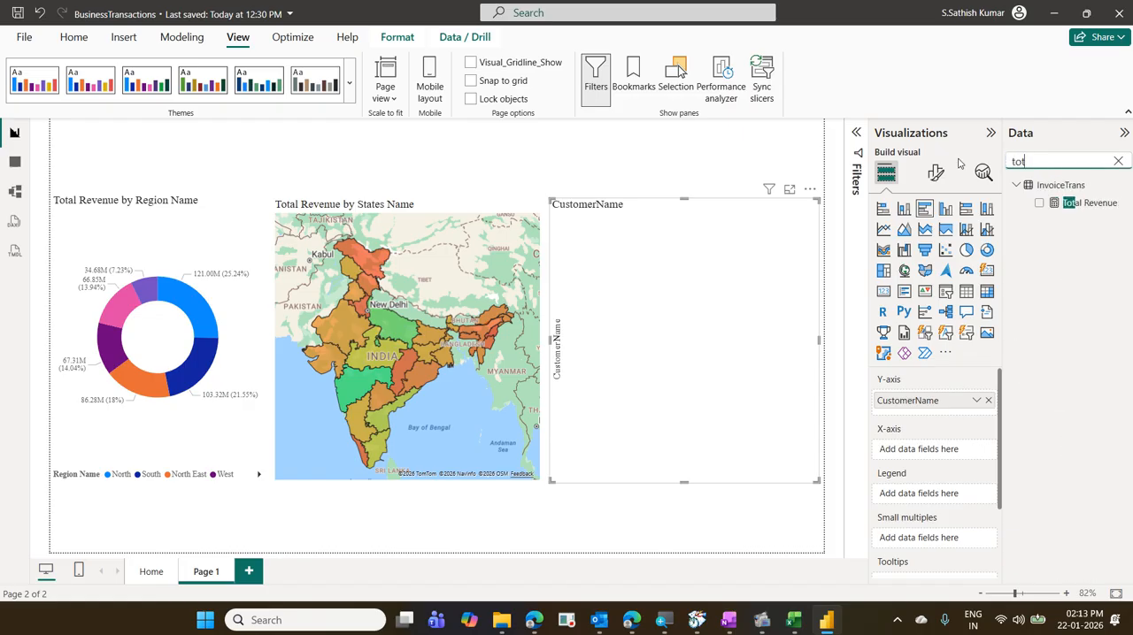
drag(1081, 206, 939, 454)
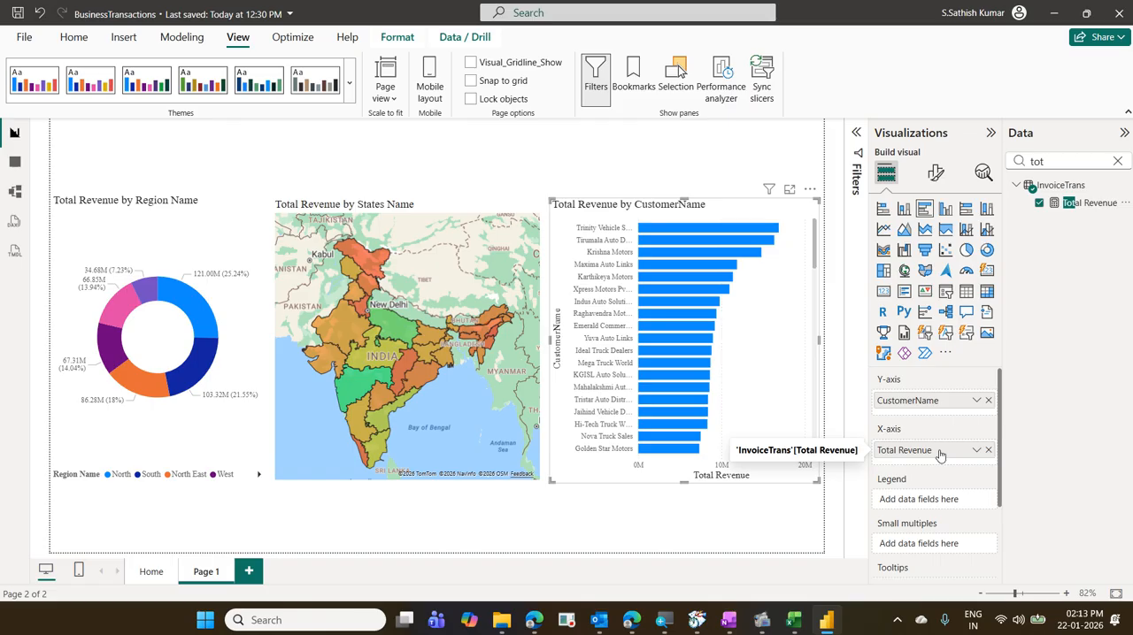
- Examine the revenue bars from the highest to the lowest customer and compare them with the region donut and states map
scroll(753, 331, down, 5)
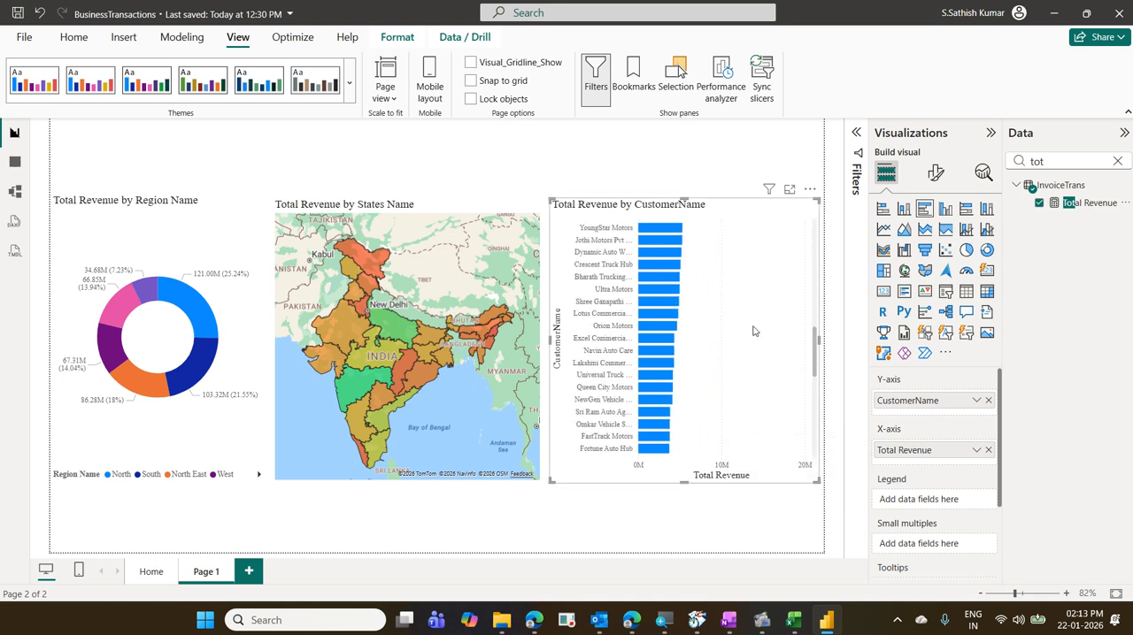
scroll(753, 331, down, 5)
scroll(753, 331, up, 15)
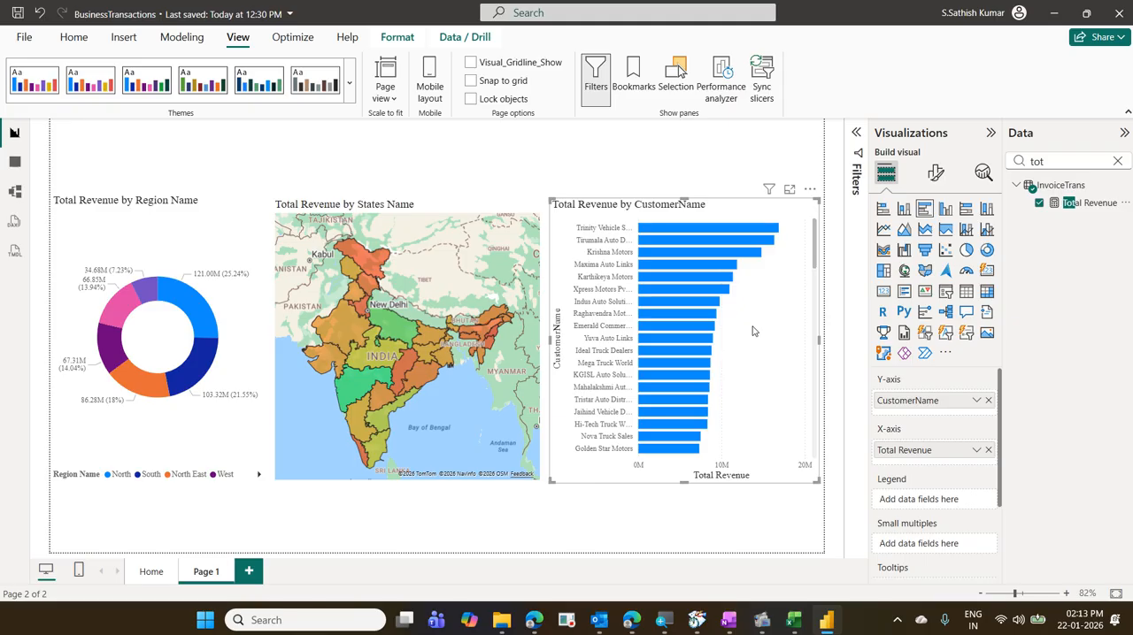
scroll(753, 331, down, 10)
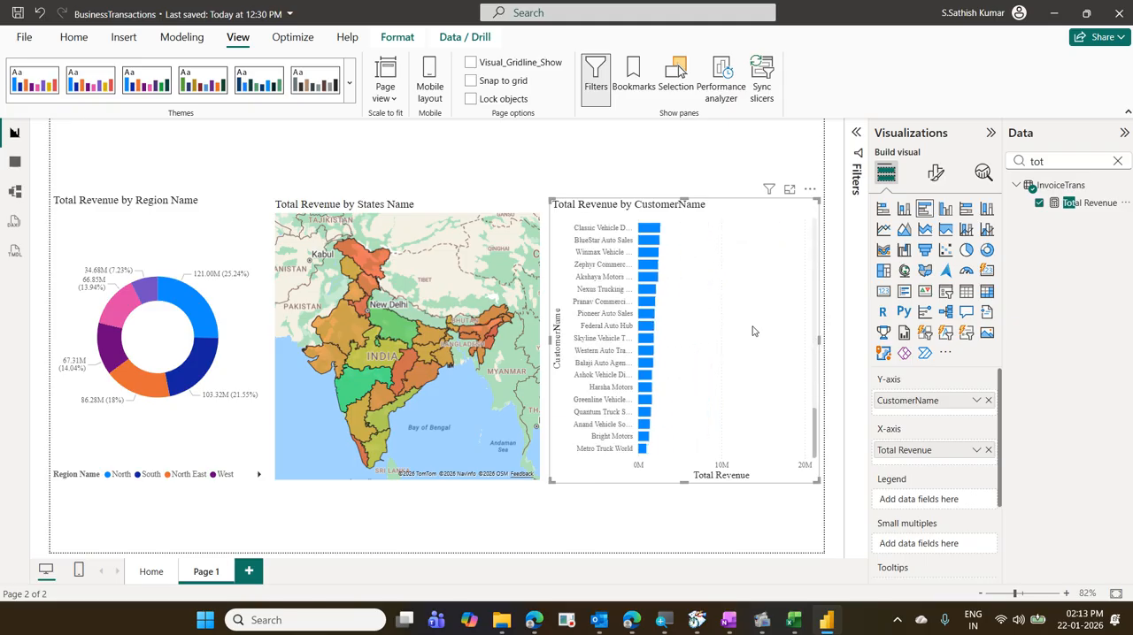
scroll(753, 331, up, 10)
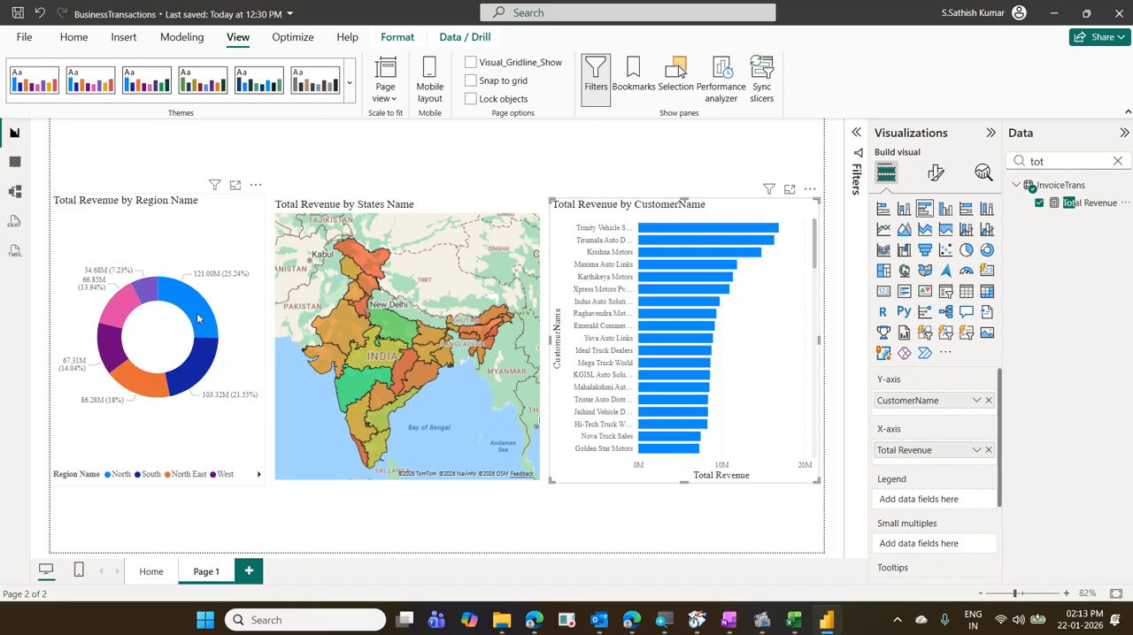
mouse_move(196, 319)
mouse_move(691, 266)
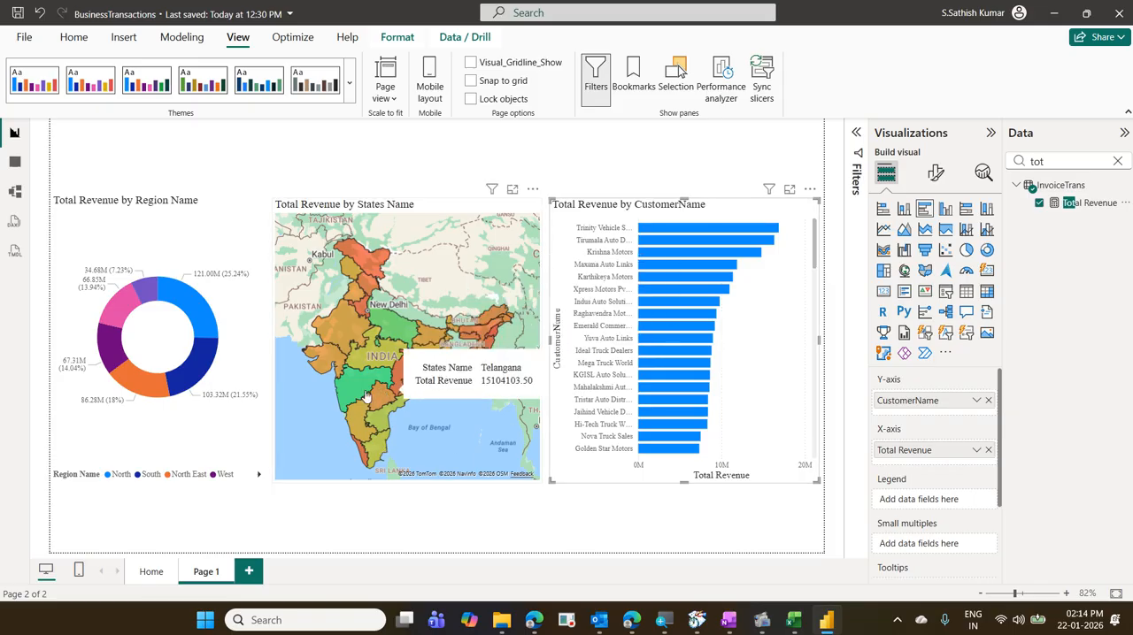
mouse_move(357, 403)
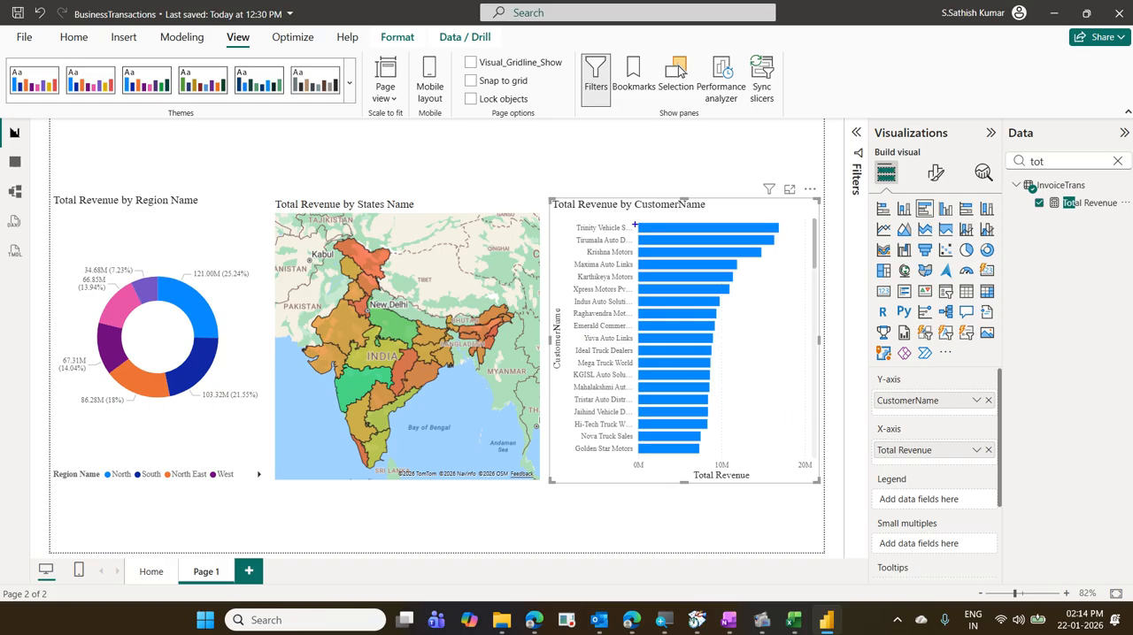
drag(634, 225, 781, 252)
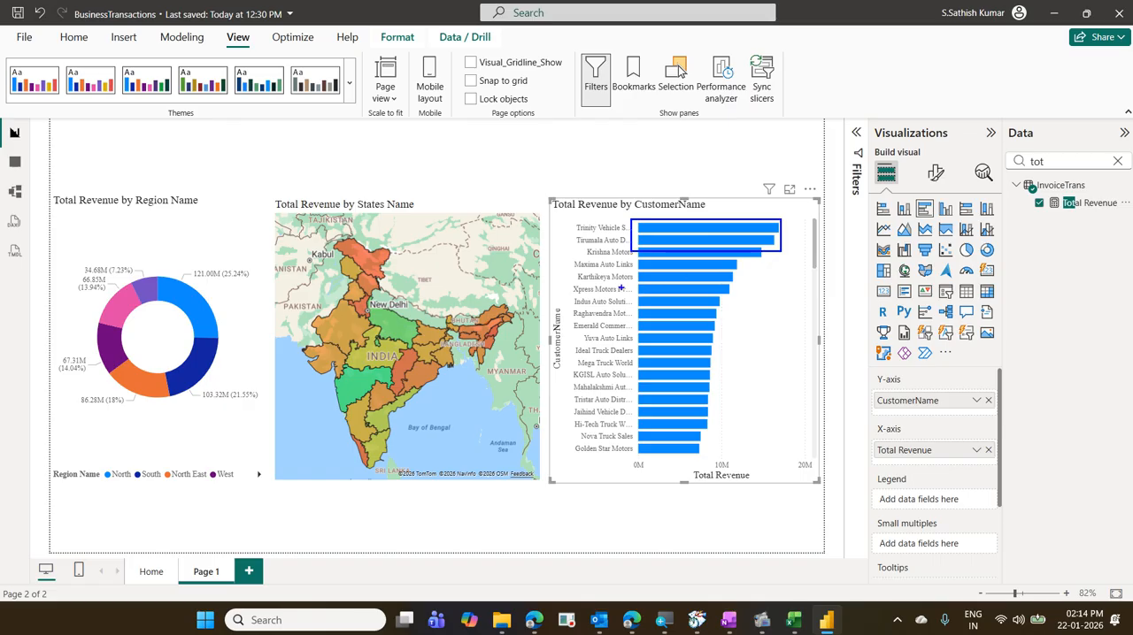
drag(621, 288, 755, 320)
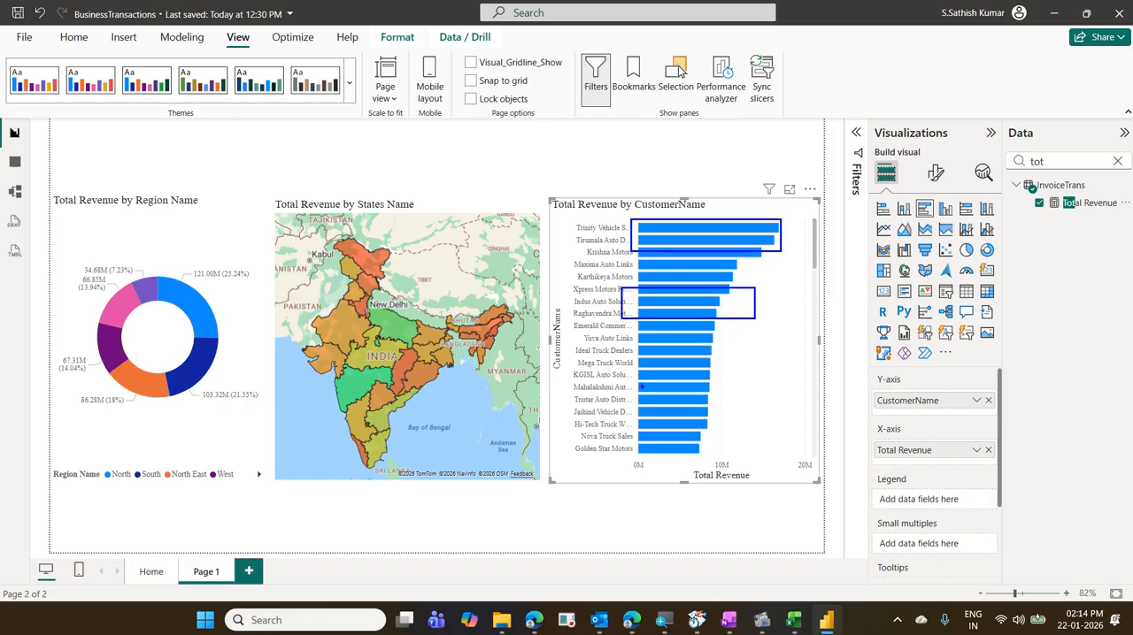
drag(616, 392, 741, 454)
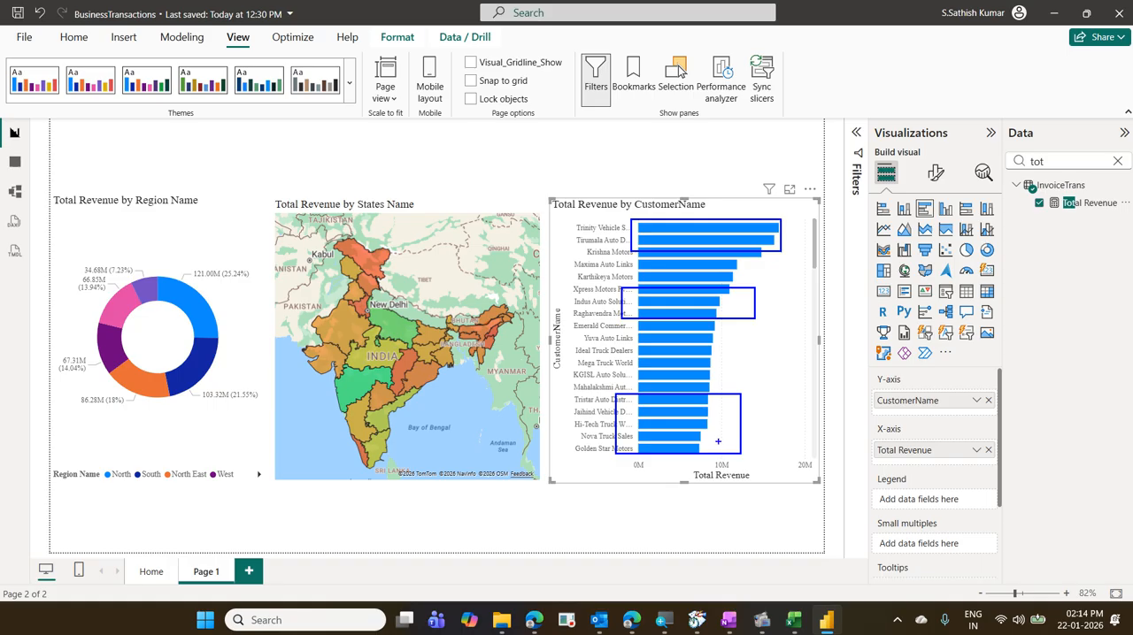
mouse_move(446, 198)
mouse_down()
mouse_move(458, 203)
mouse_move(508, 170)
mouse_up()
key(Escape)
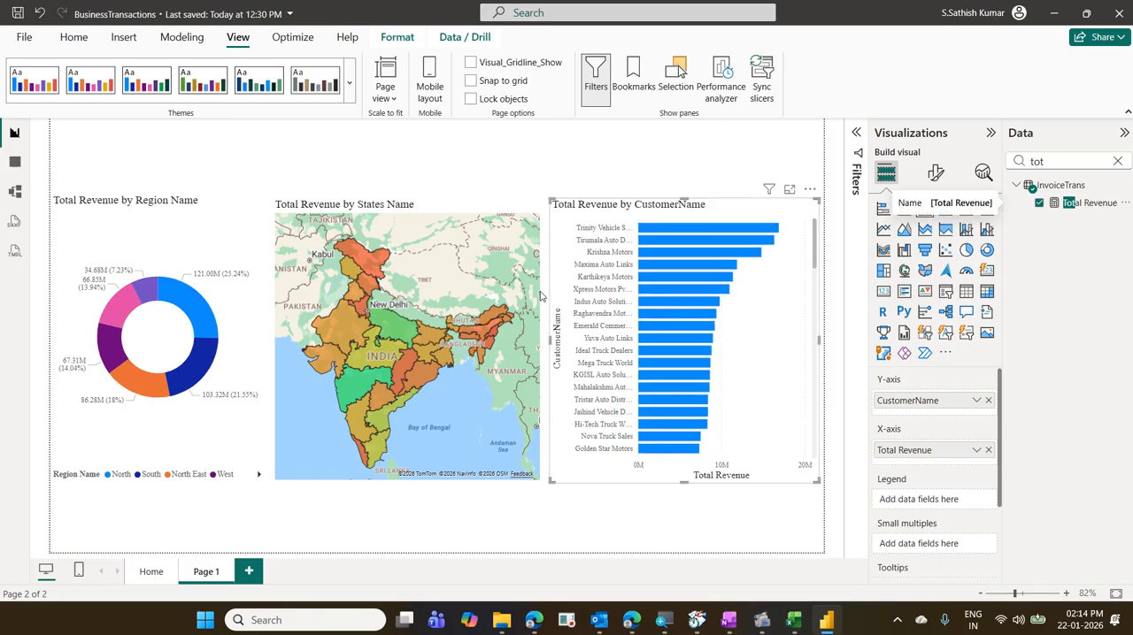
- Copy the states map's revenue color formatting onto the customer bar chart with Format painter
click(452, 212)
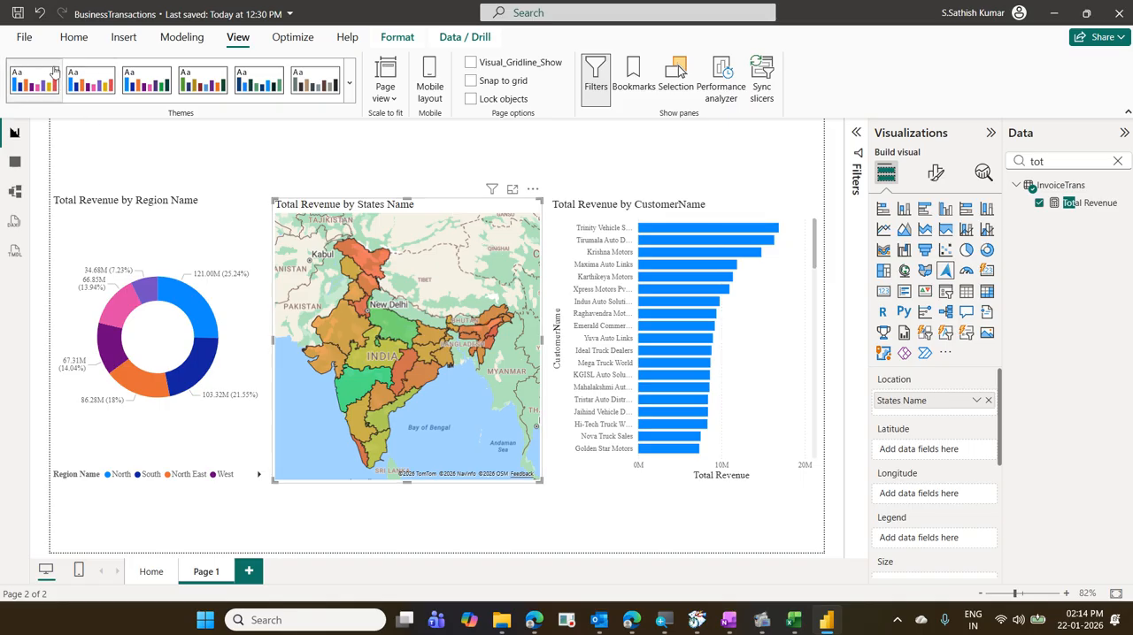
click(70, 40)
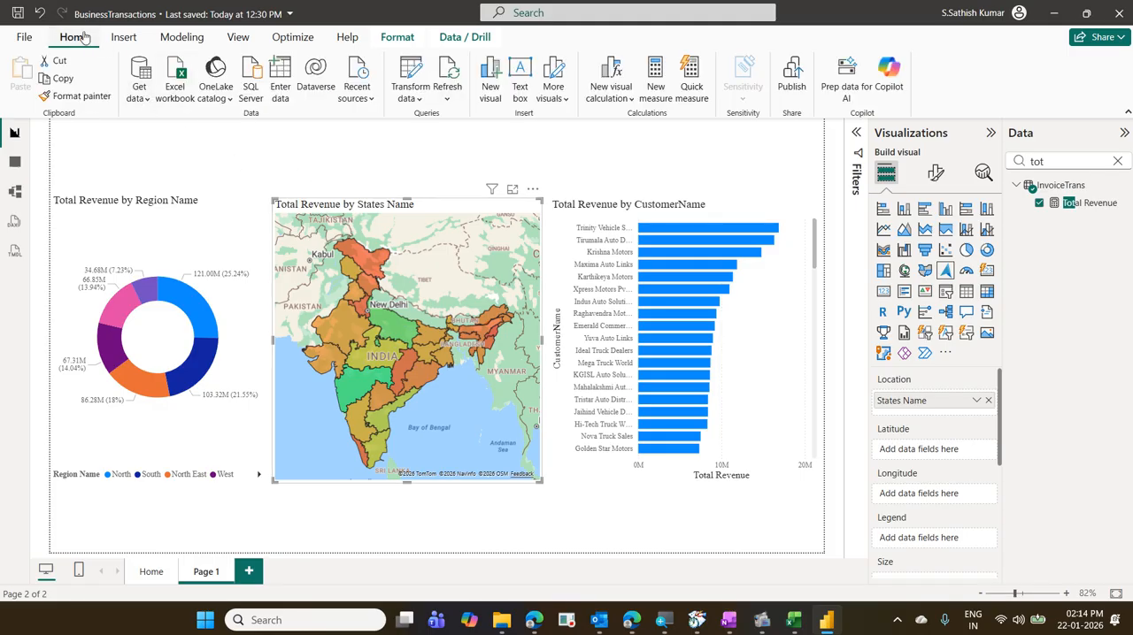
click(96, 97)
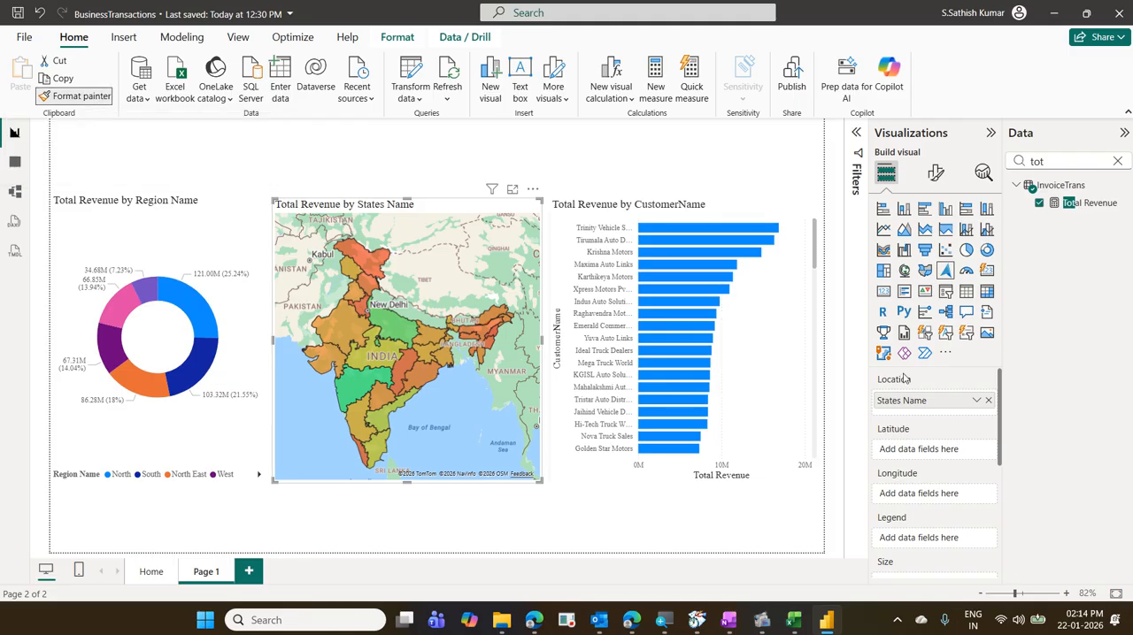
click(759, 357)
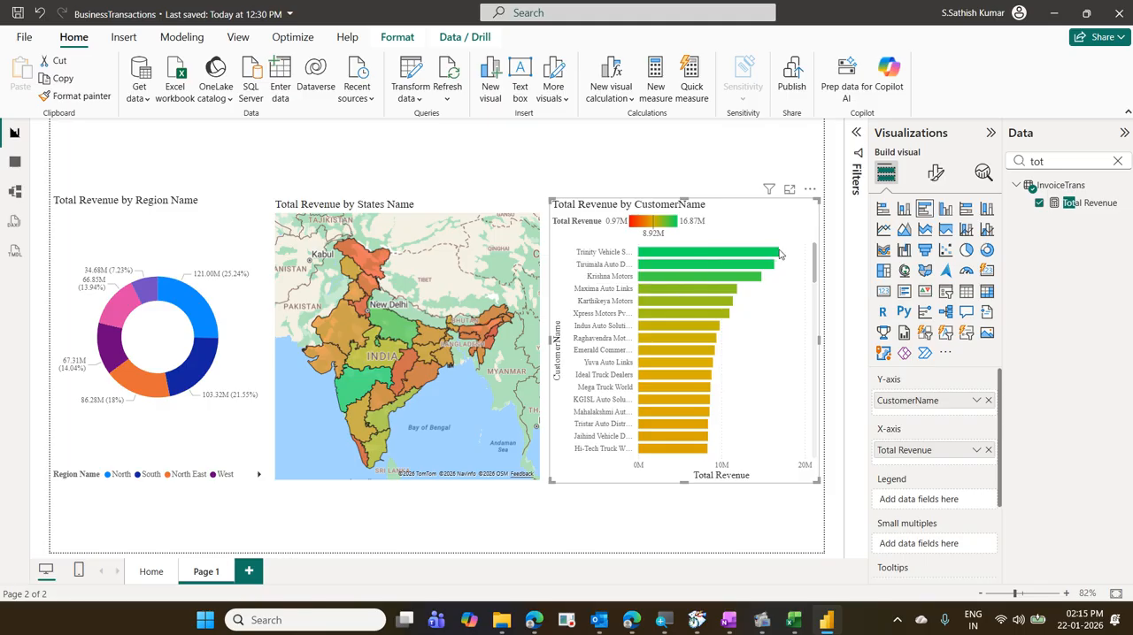
mouse_move(778, 254)
- Turn on data labels for the customer bar chart and set its X-axis display units to None
click(934, 173)
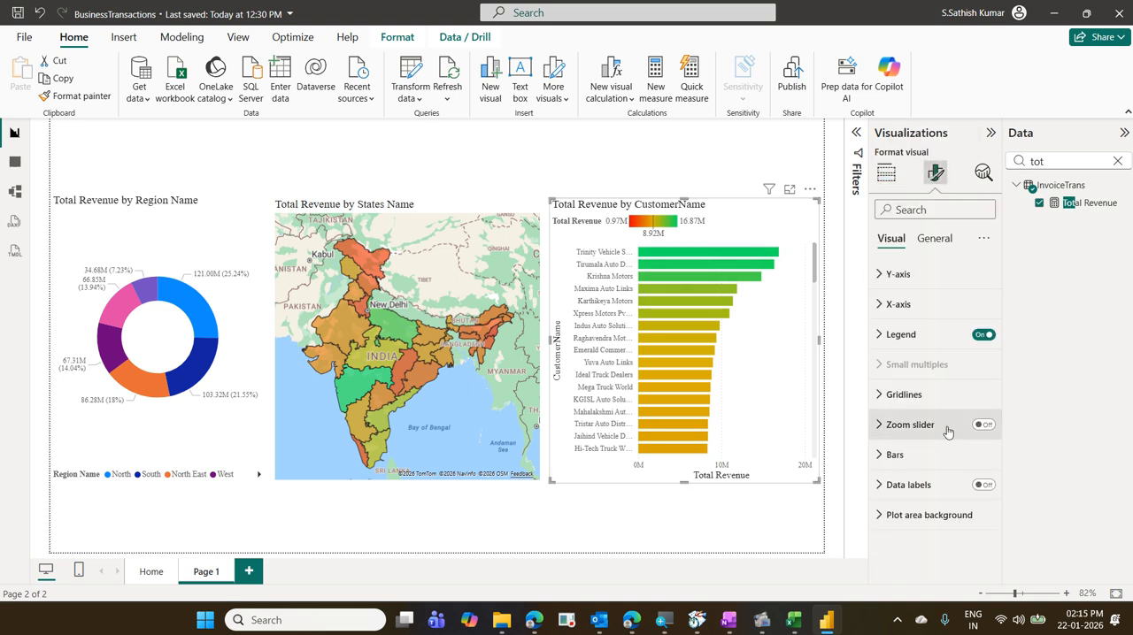
click(992, 486)
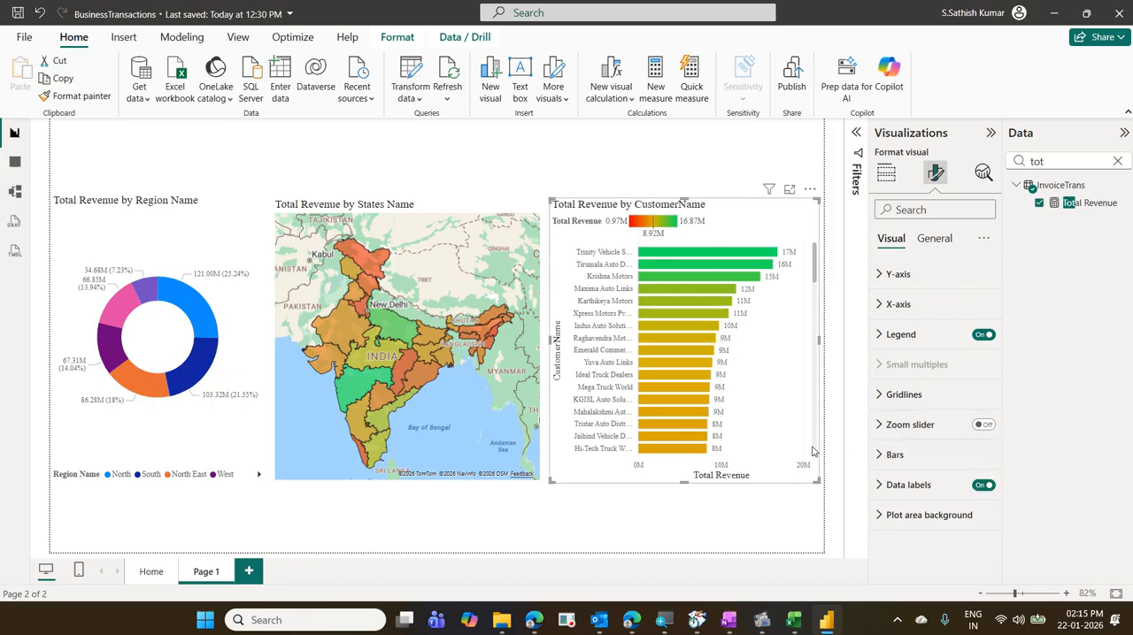
click(907, 209)
text(d)
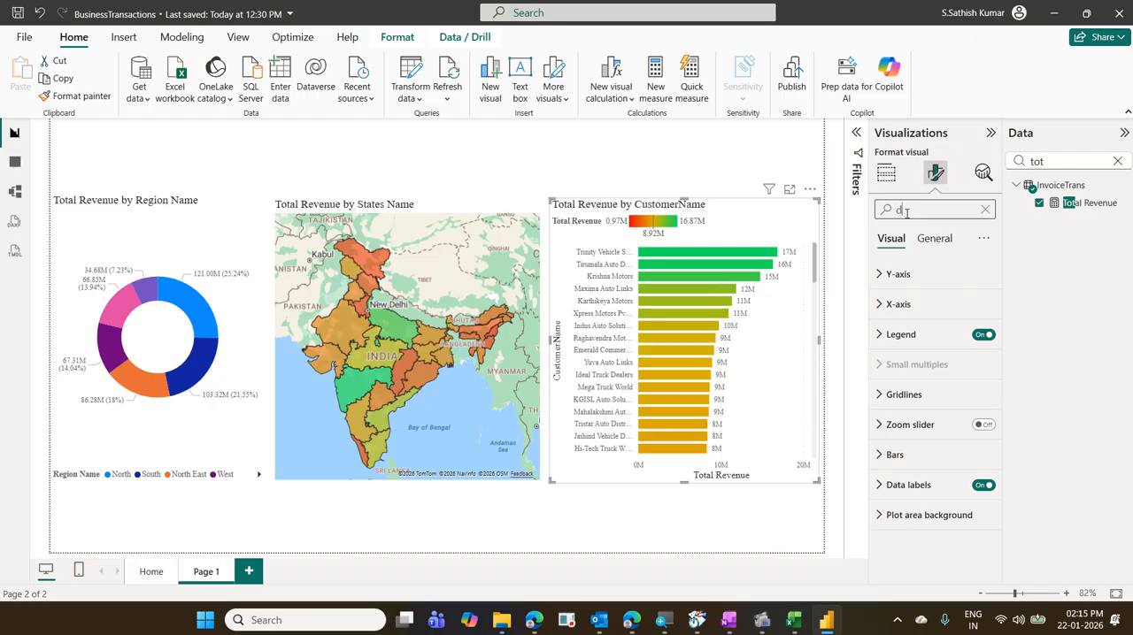
text(is)
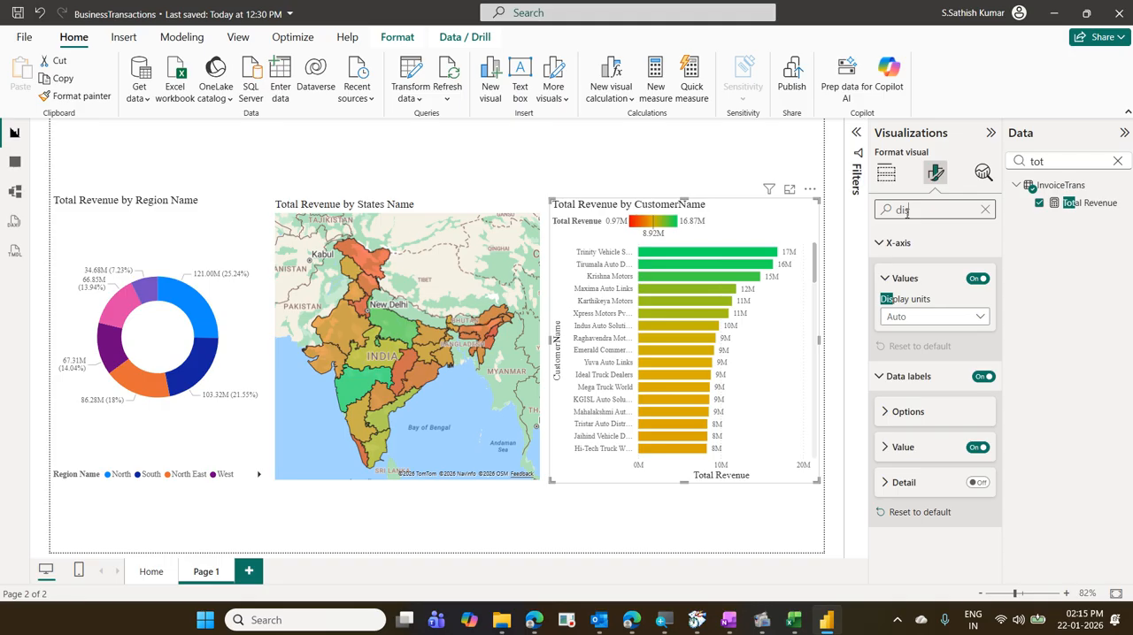
click(973, 320)
click(953, 353)
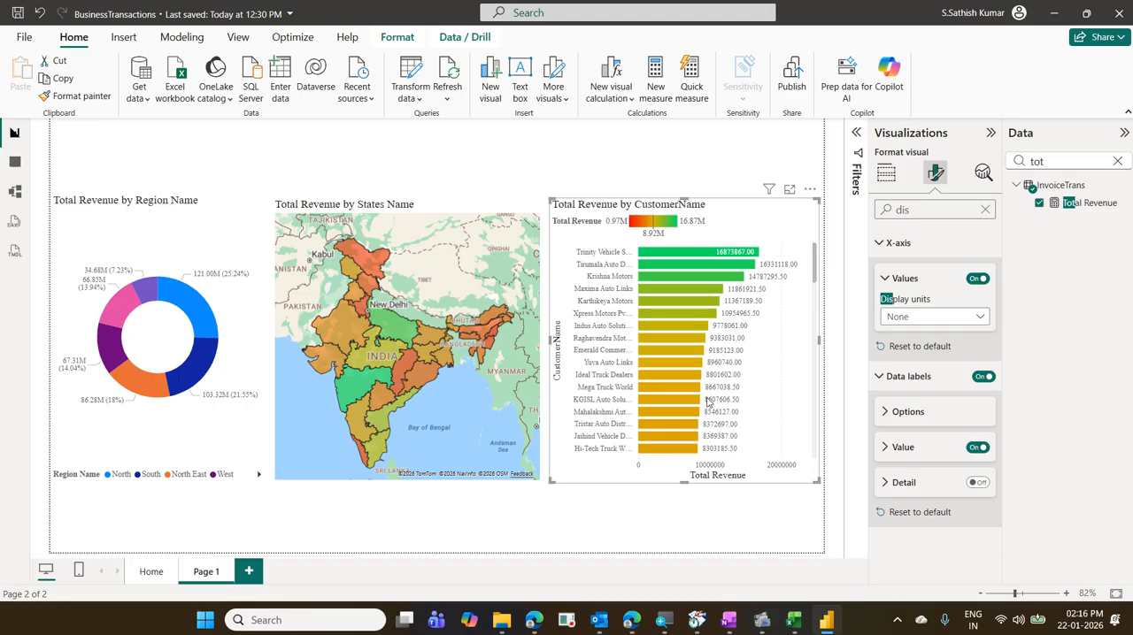
click(985, 212)
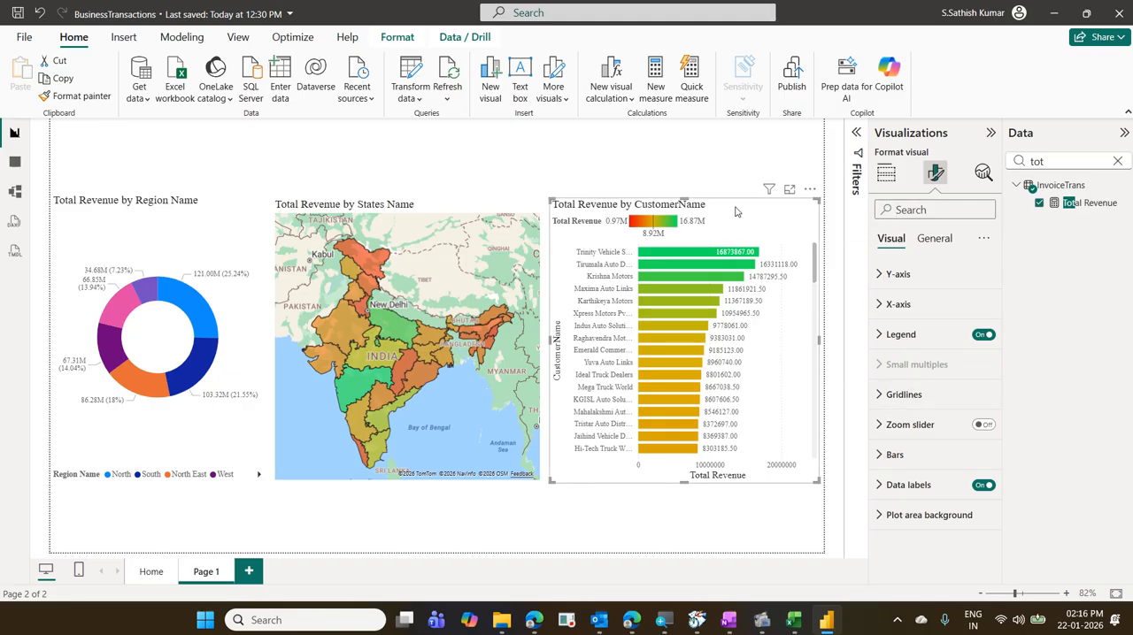
- Look through the customer bars and open the Filters pane to examine its visual, page and all-pages filter levels
scroll(742, 333, down, 10)
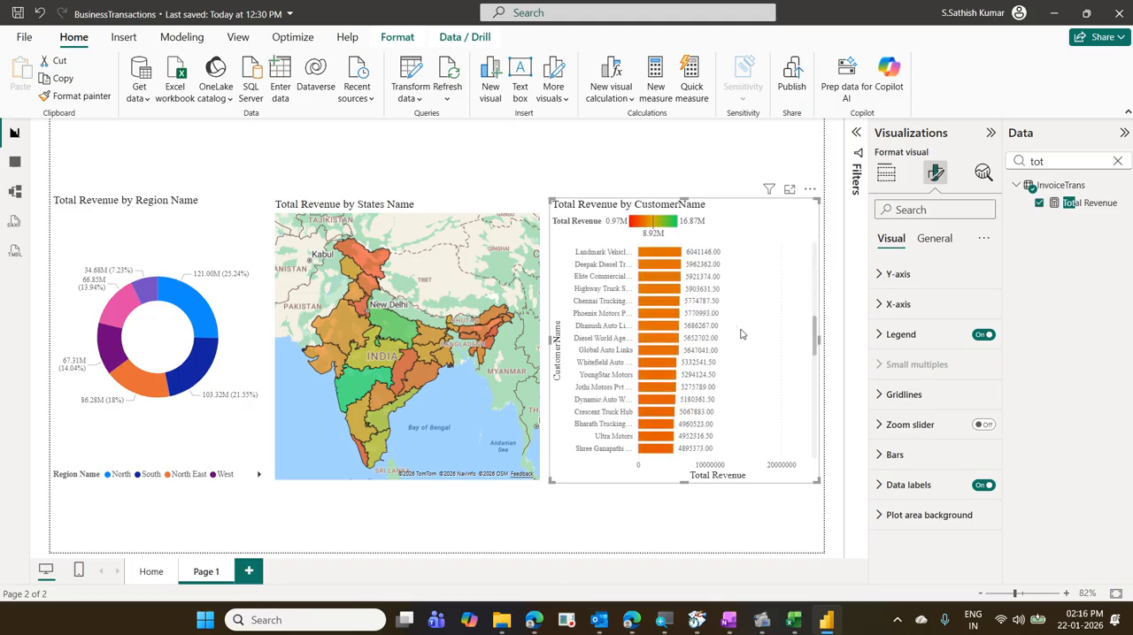
scroll(742, 333, up, 10)
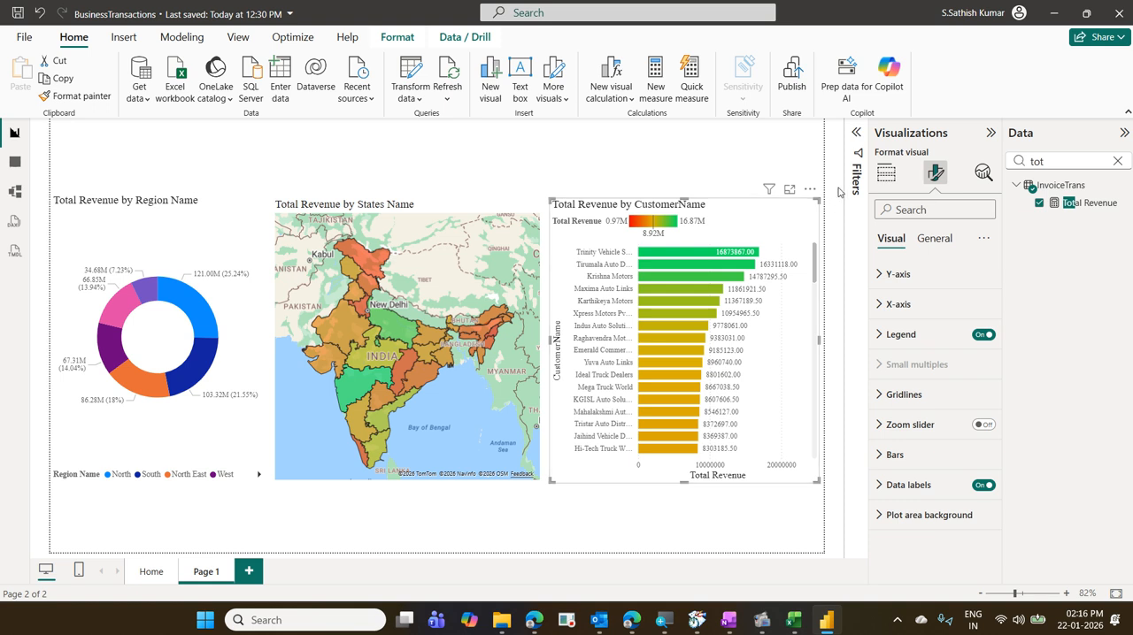
click(855, 139)
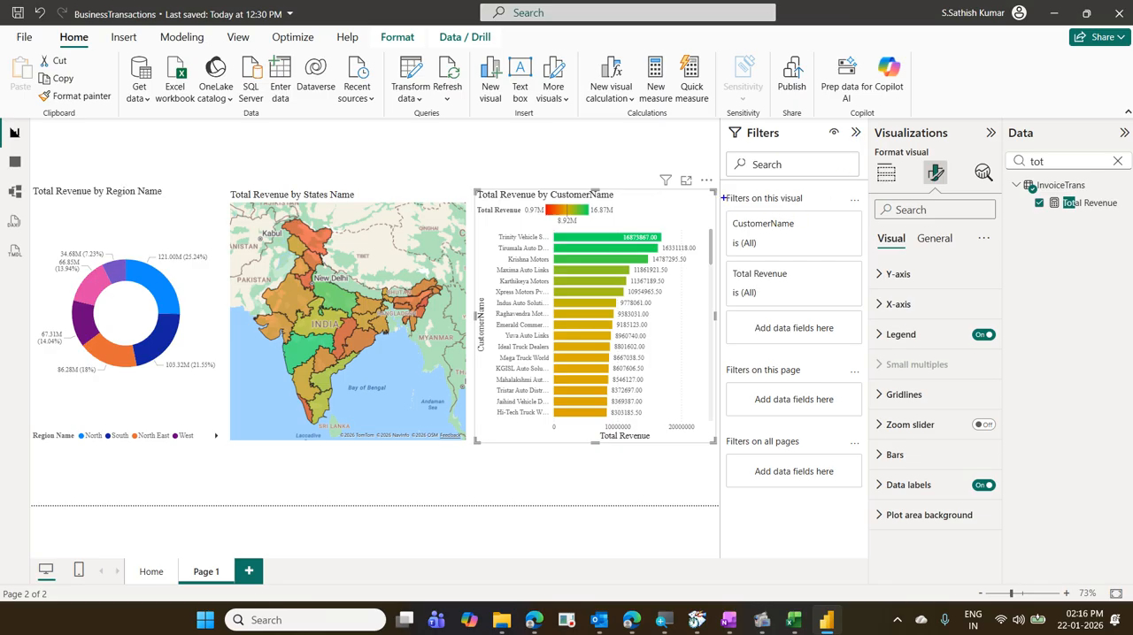
drag(719, 187, 814, 209)
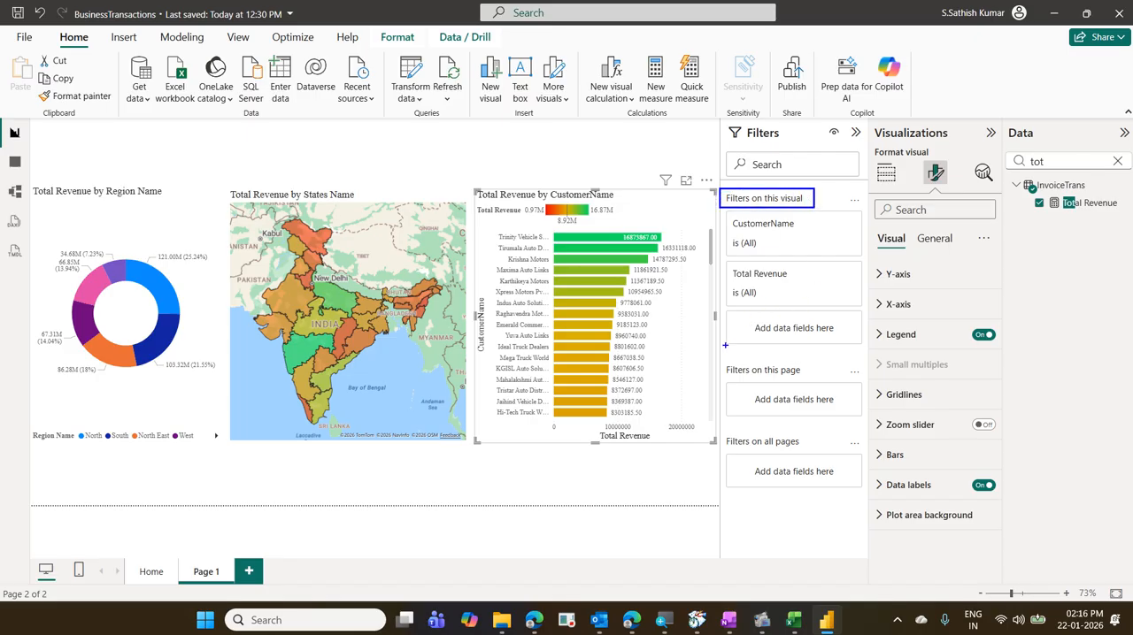
mouse_move(717, 351)
mouse_down()
mouse_move(748, 375)
mouse_move(830, 379)
mouse_up()
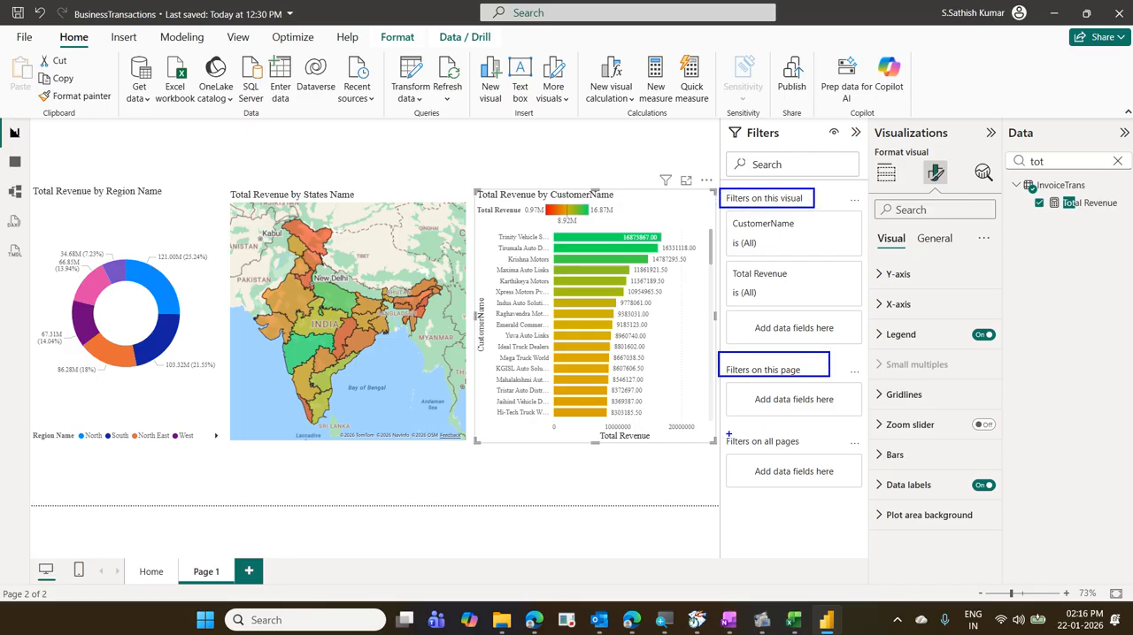
mouse_move(717, 430)
mouse_down()
mouse_move(775, 459)
mouse_move(838, 458)
mouse_up()
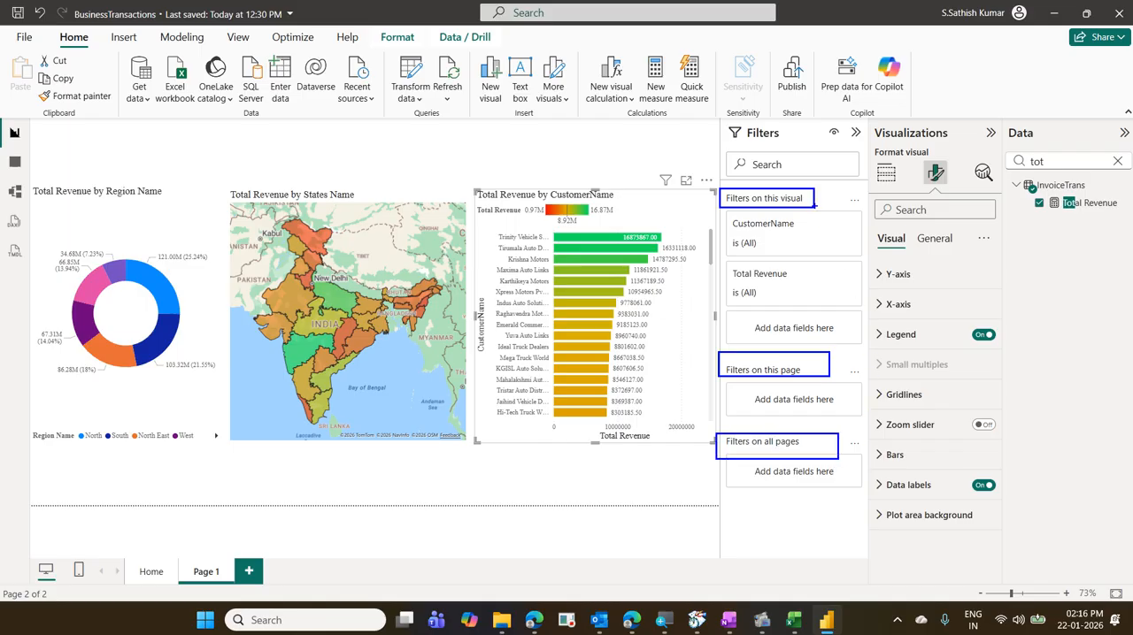
mouse_move(813, 198)
mouse_down()
mouse_move(826, 241)
mouse_move(825, 456)
mouse_up()
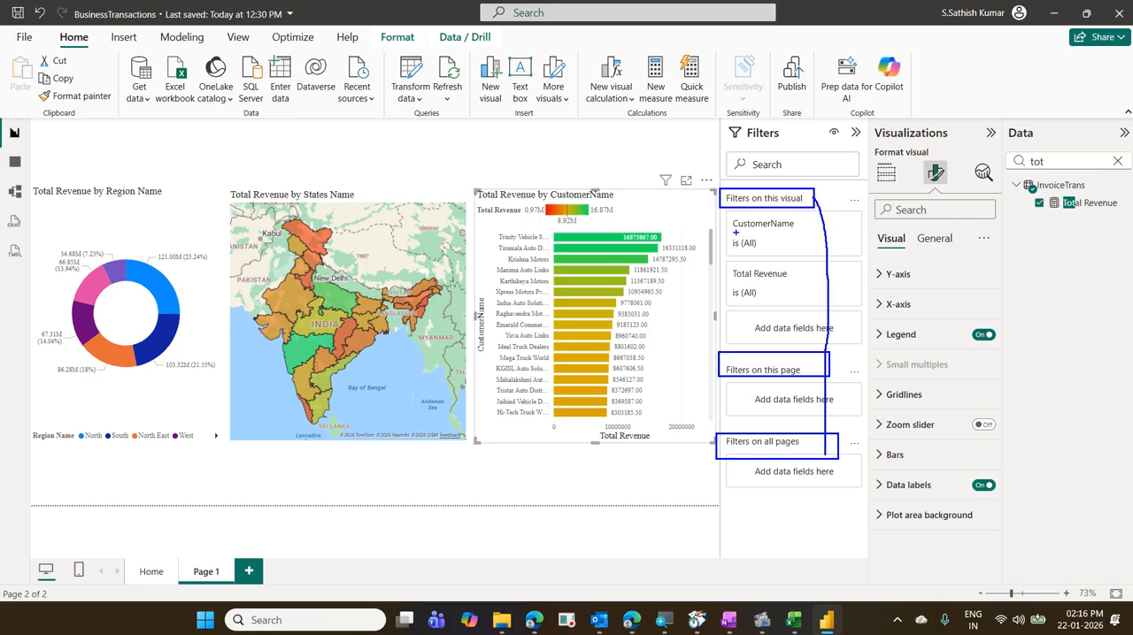
mouse_move(745, 227)
mouse_down()
mouse_move(835, 197)
mouse_move(733, 225)
mouse_move(771, 235)
mouse_up()
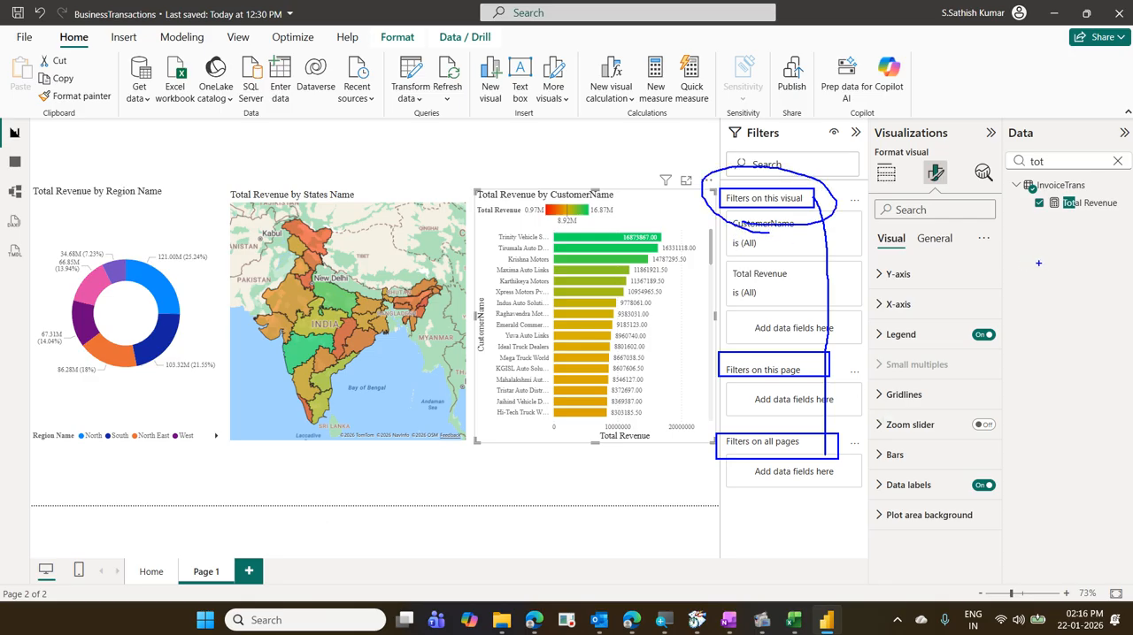
key(Escape)
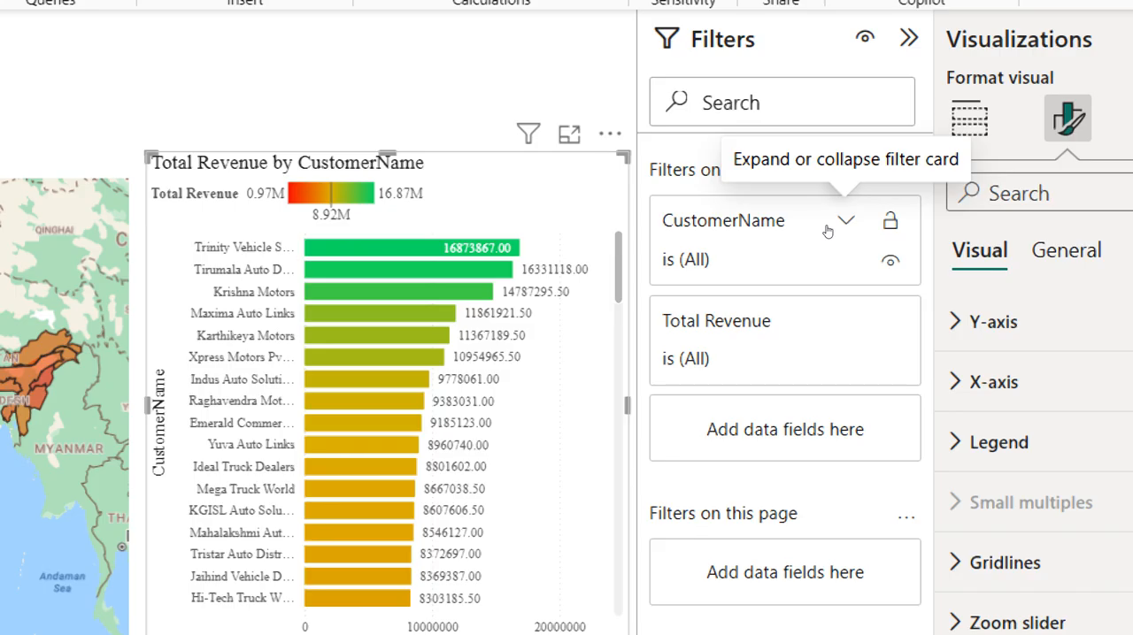
- Apply a Top N filter on CustomerName to the customer bar chart, showing the top 10 by Total Revenue
click(827, 231)
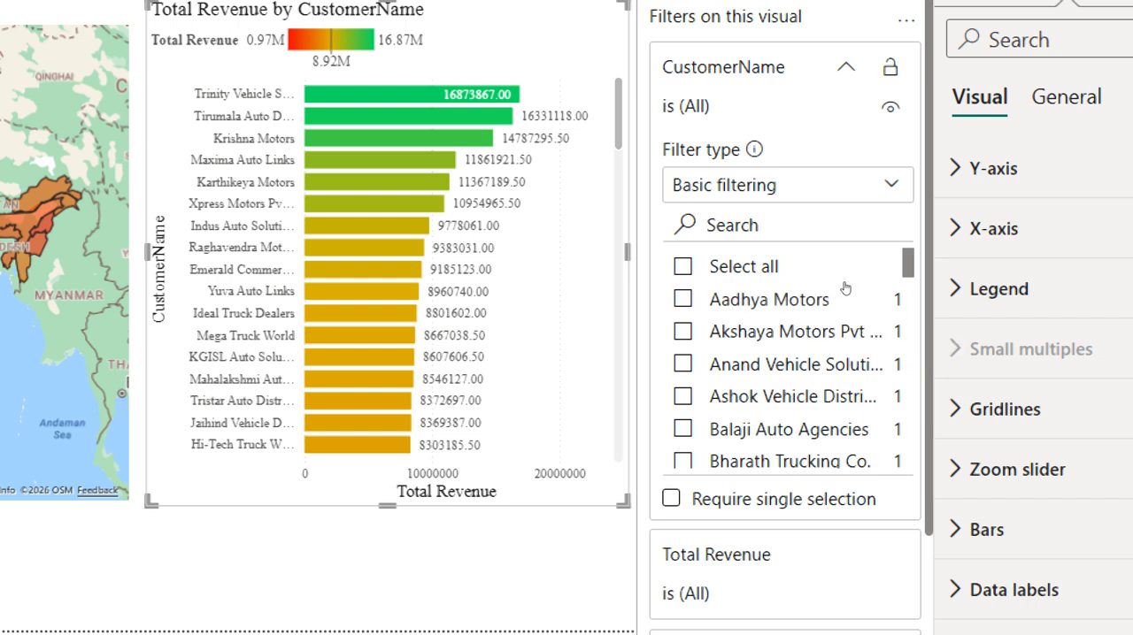
click(845, 185)
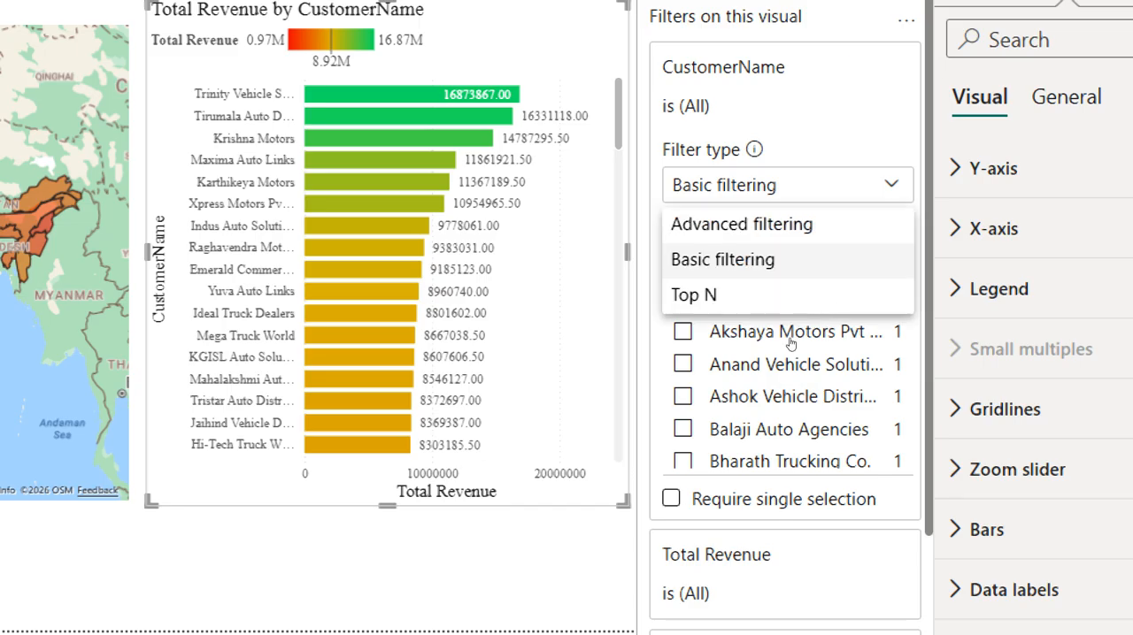
click(787, 295)
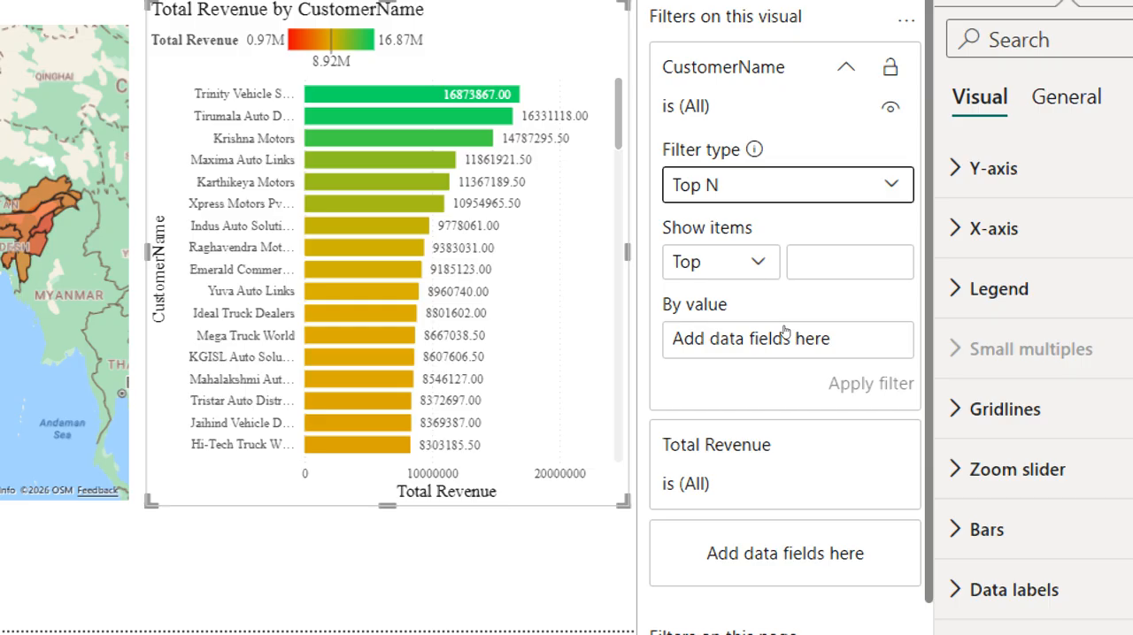
click(721, 262)
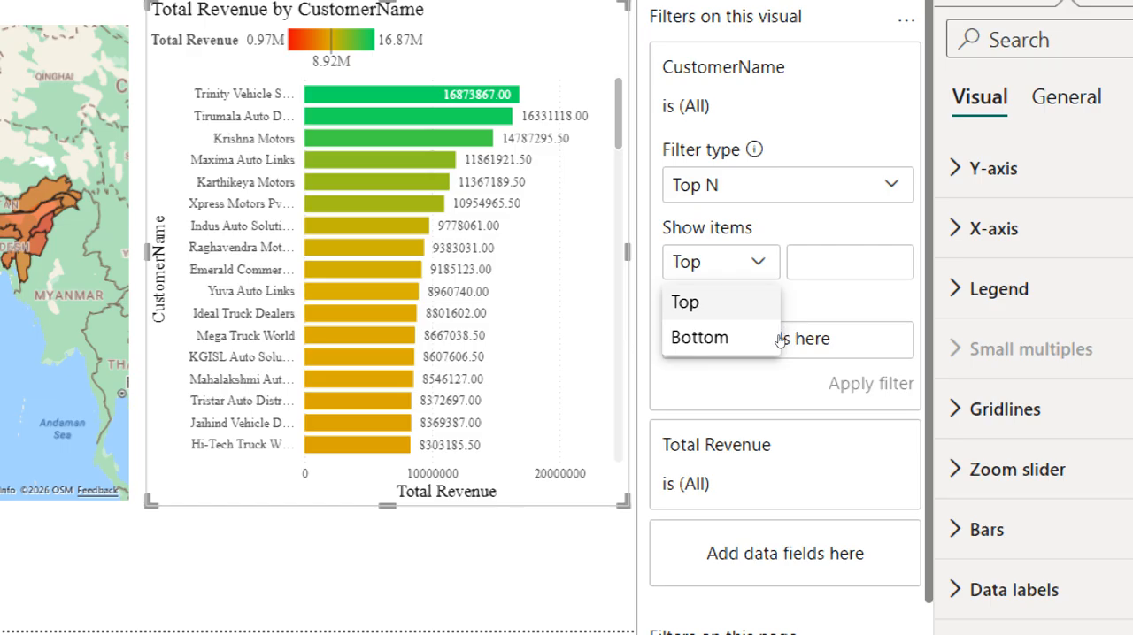
click(781, 339)
key(Tab)
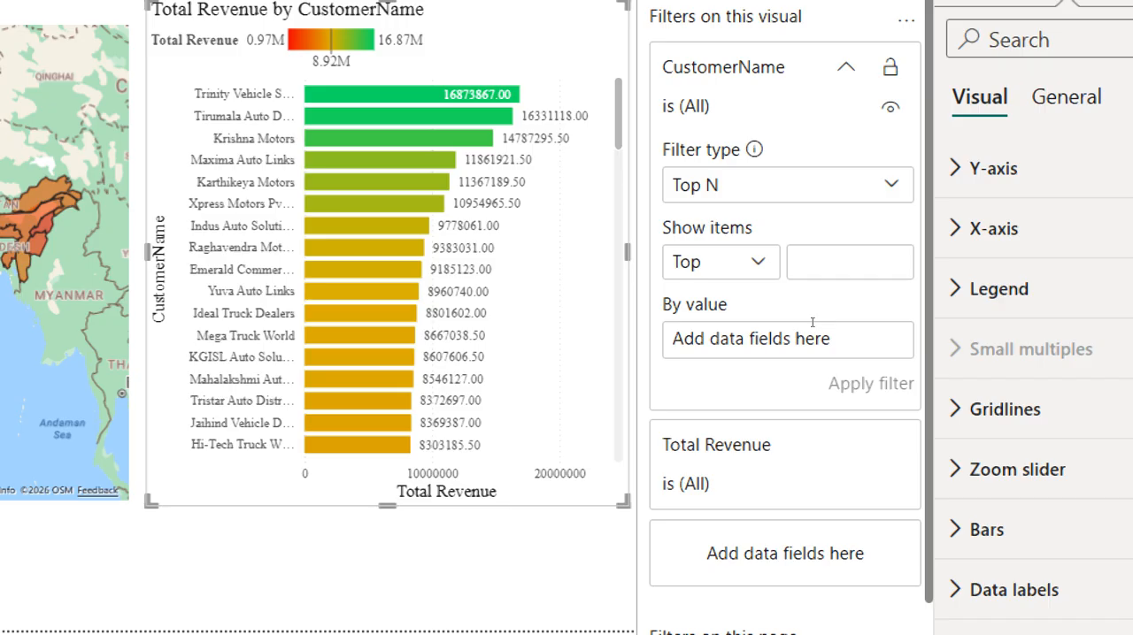
text(10)
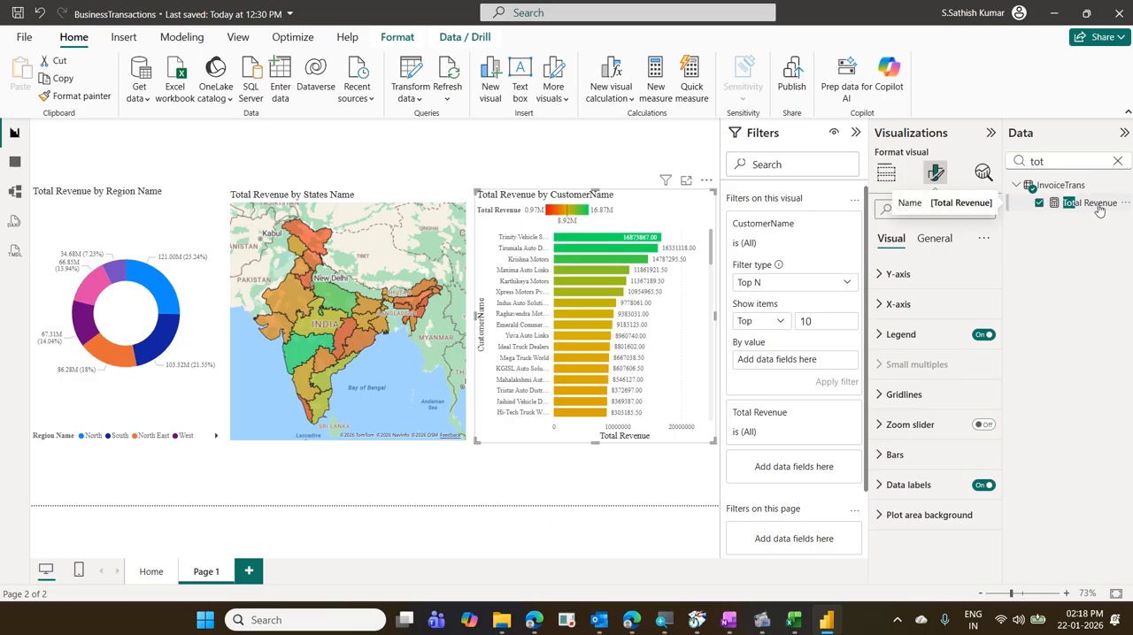
drag(1099, 211, 833, 366)
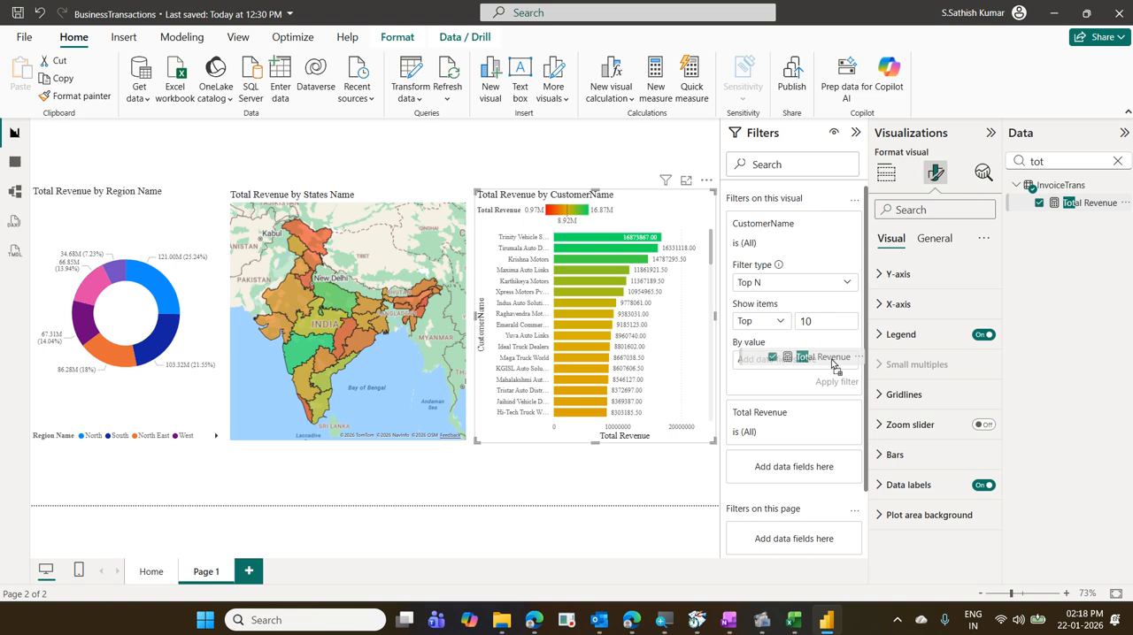
drag(834, 365, 826, 364)
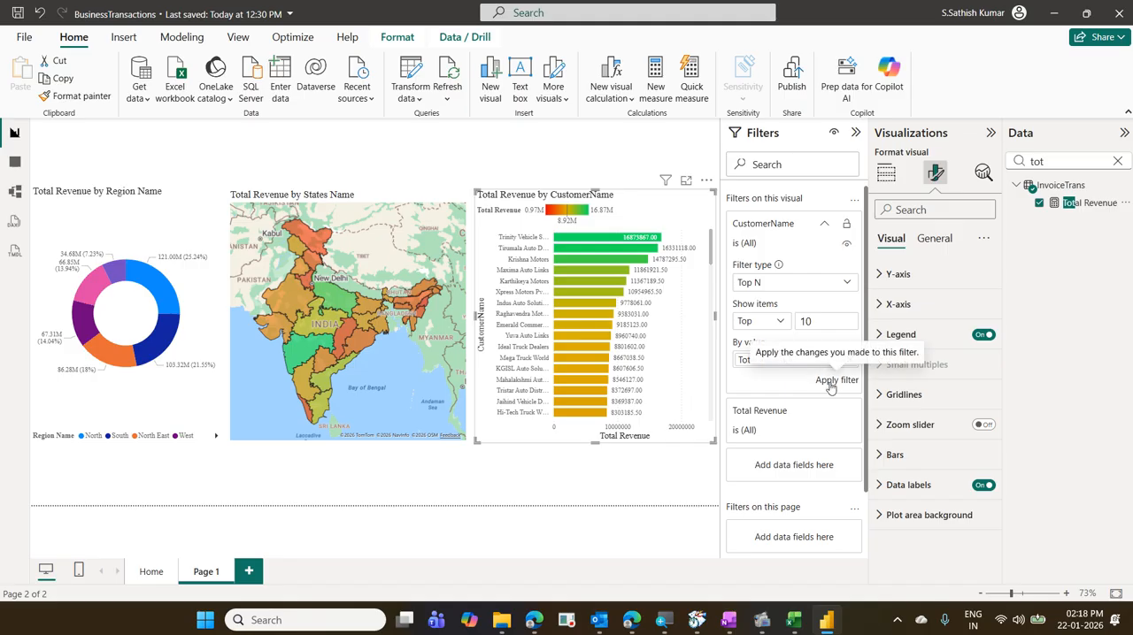
click(830, 384)
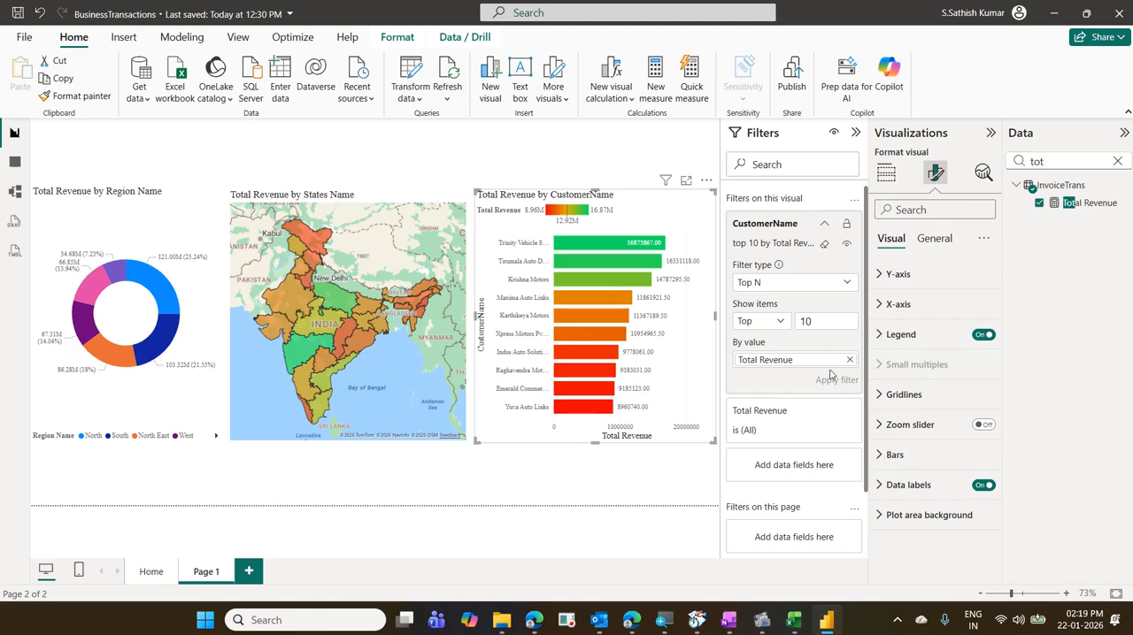
- Clear the CustomerName filter, return its filter type to Basic filtering and collapse the Filters pane
click(824, 246)
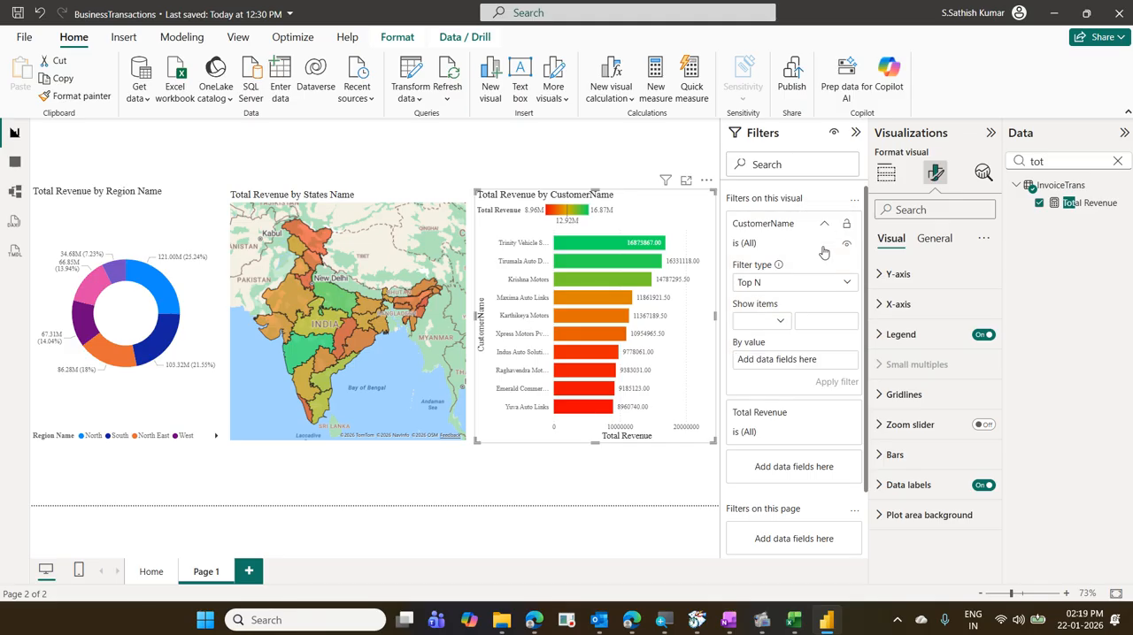
click(837, 282)
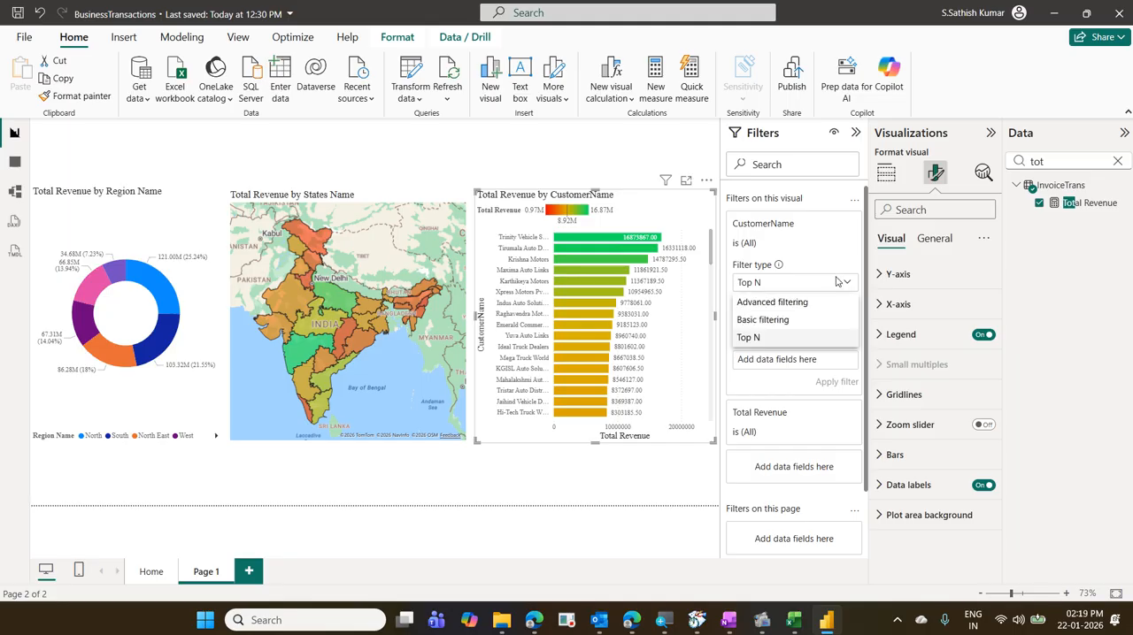
click(806, 320)
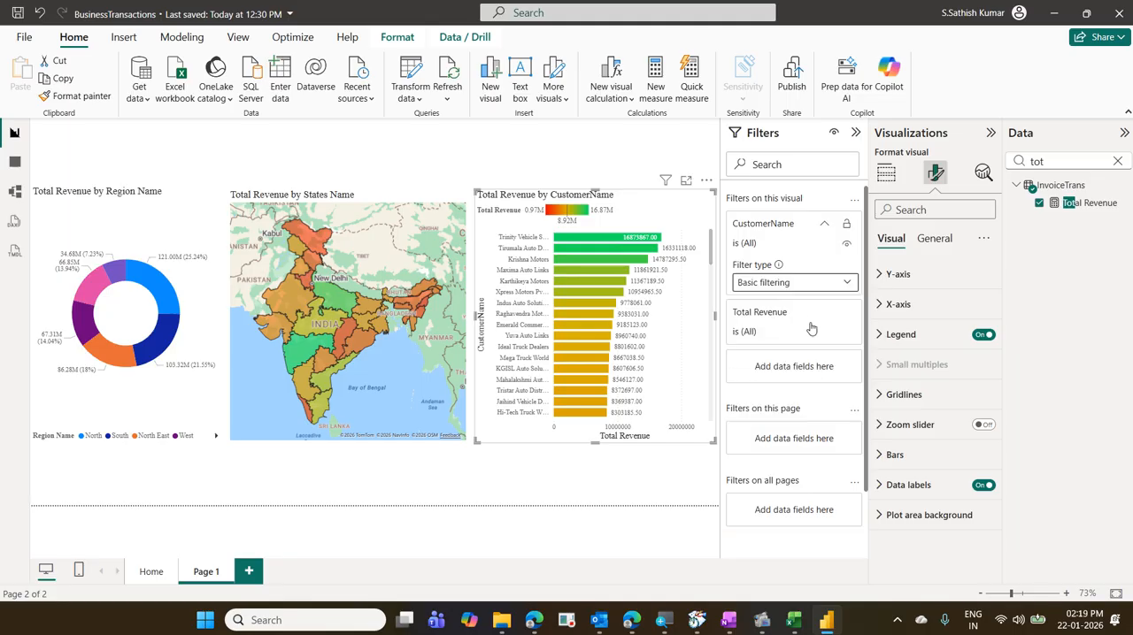
click(826, 224)
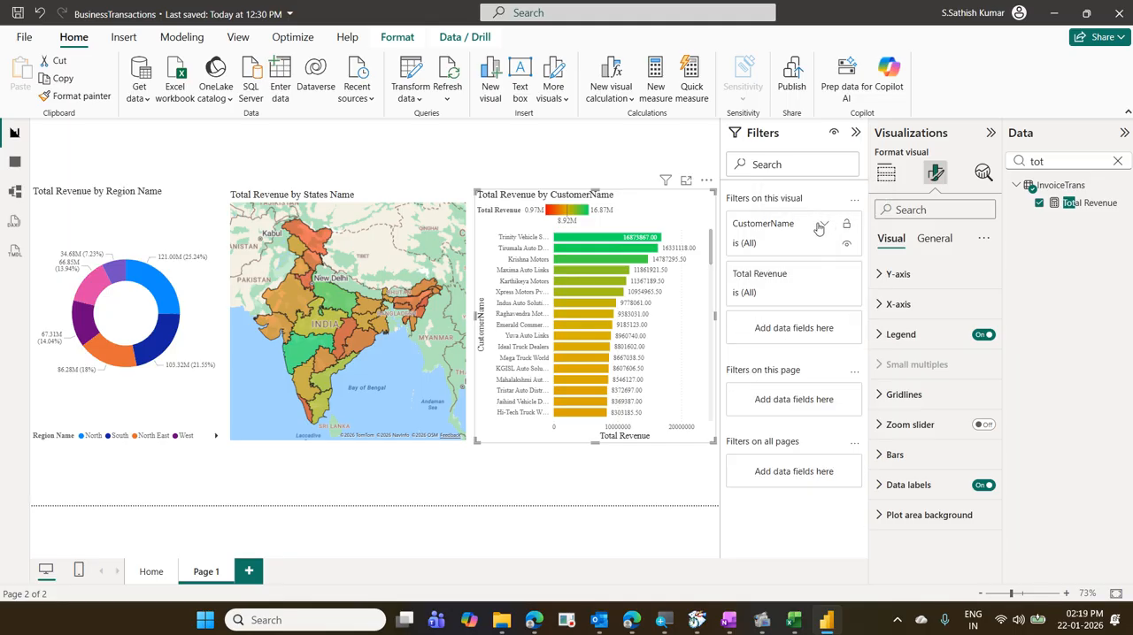
click(857, 133)
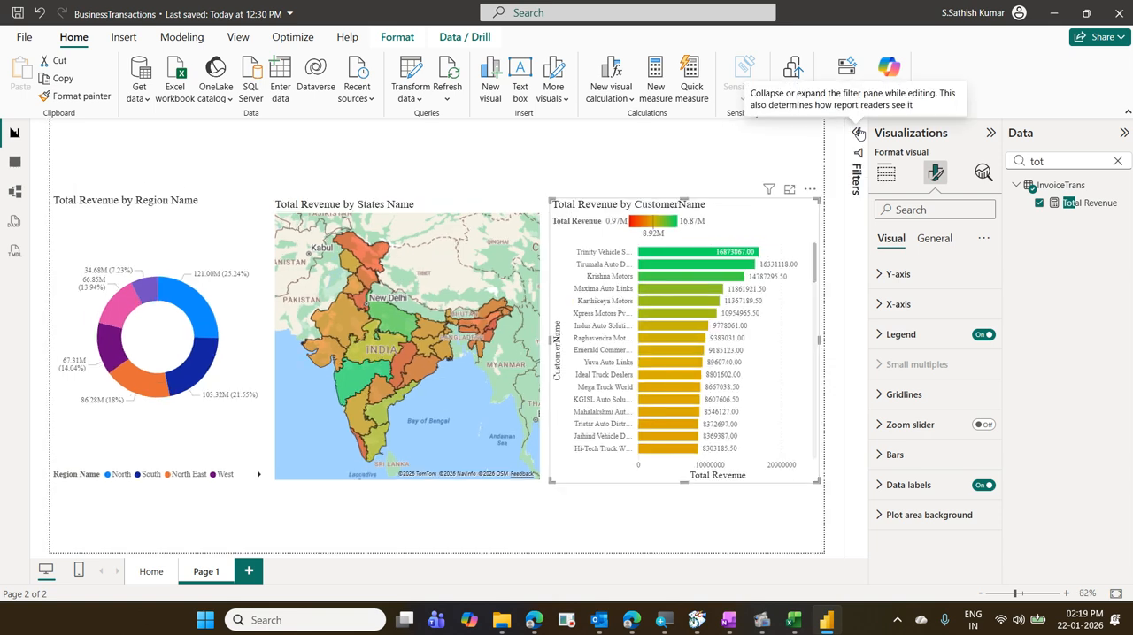
- Limit the customer bar chart again to the top 10 CustomerName items by Total Revenue with a Top N filter
click(858, 133)
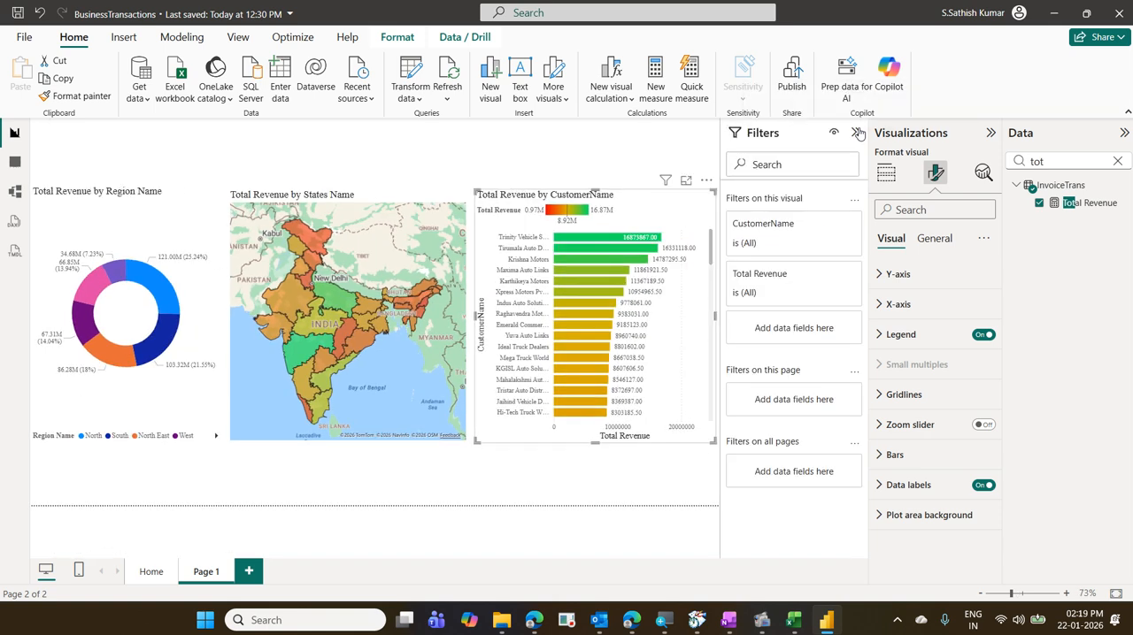
click(825, 226)
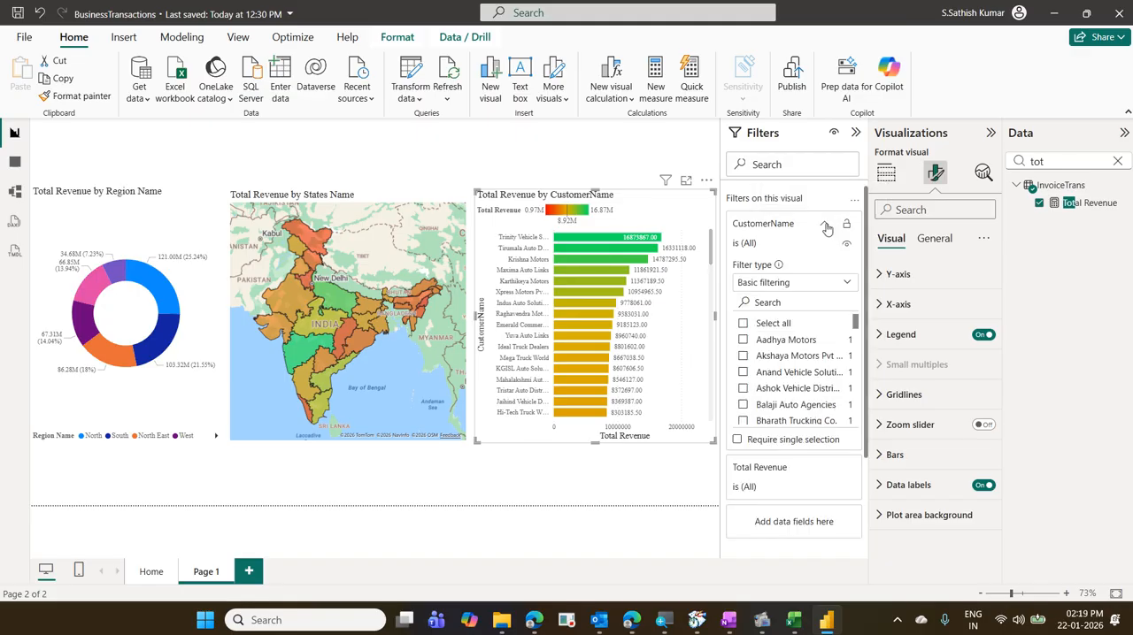
click(843, 285)
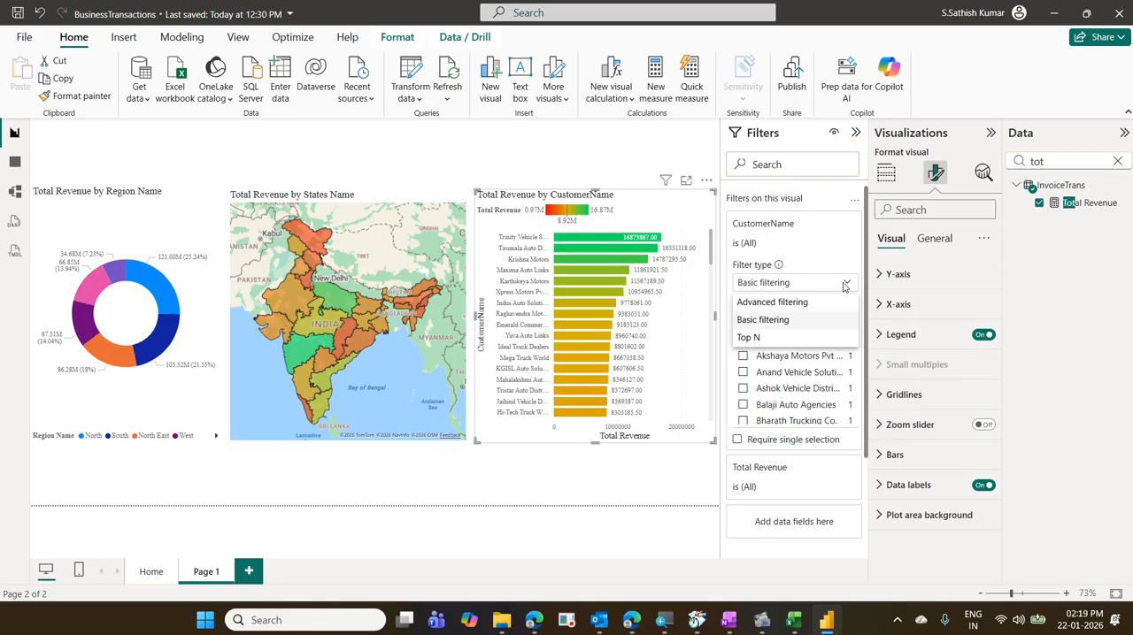
click(816, 340)
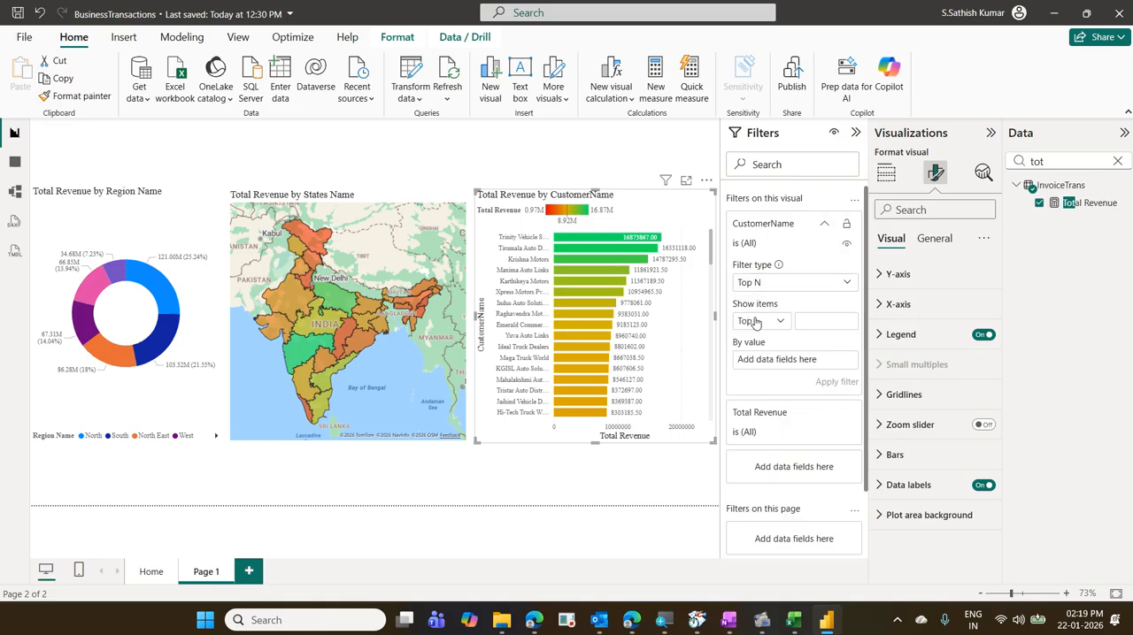
click(754, 323)
click(759, 344)
click(801, 322)
text(10)
drag(1084, 208, 797, 367)
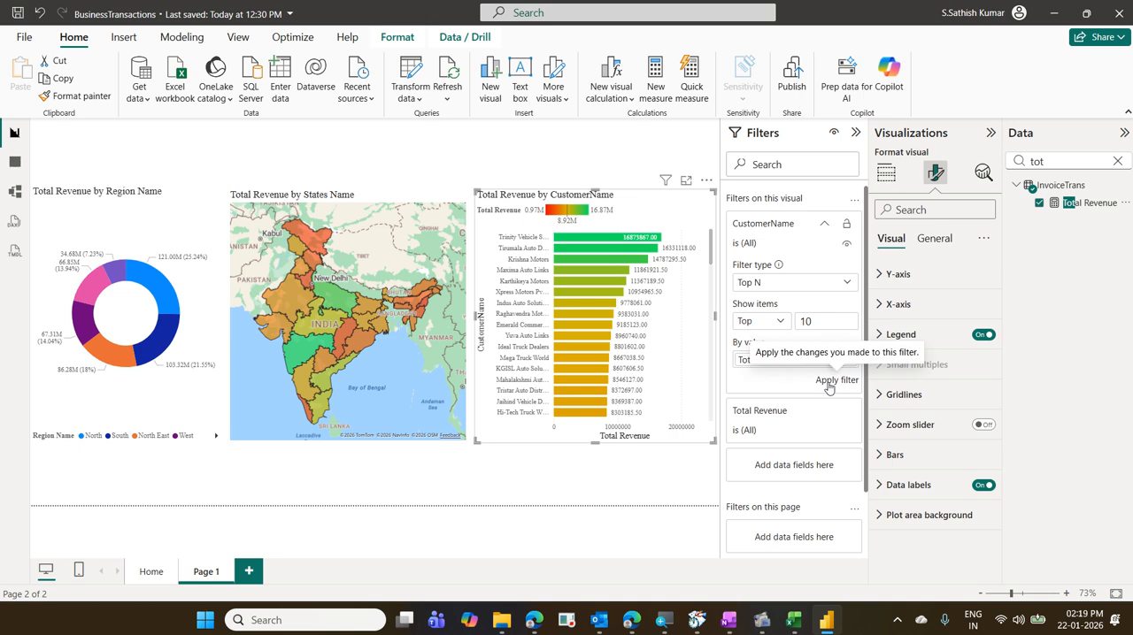
click(828, 382)
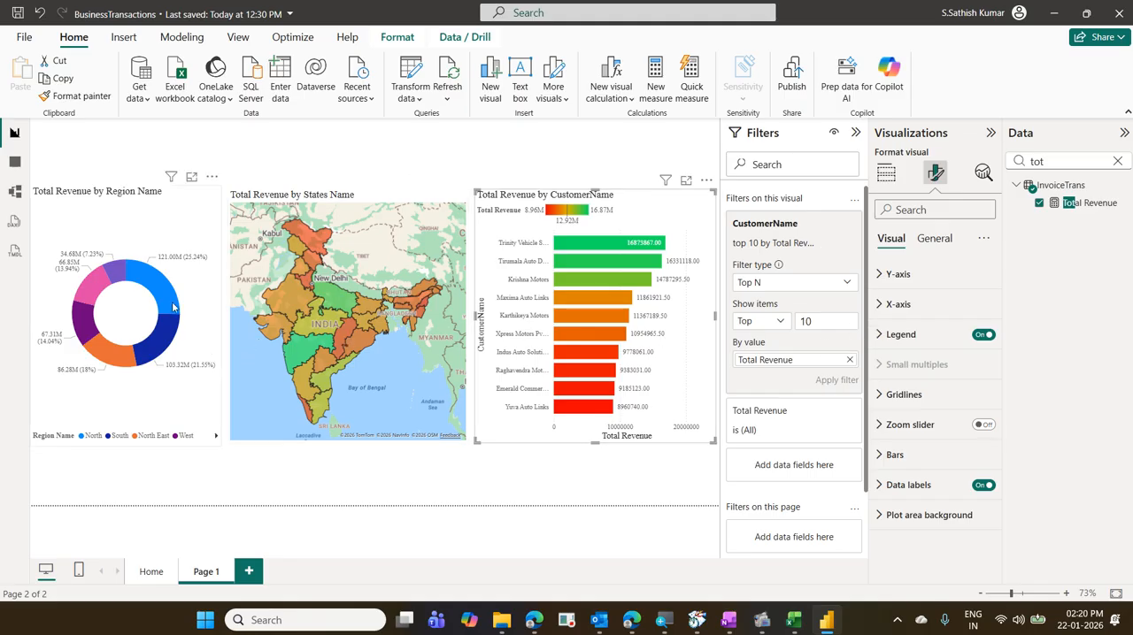
- Cross-filter the states map and customer bar chart by the donut's North and South regions in turn, and clear the selection
mouse_move(167, 297)
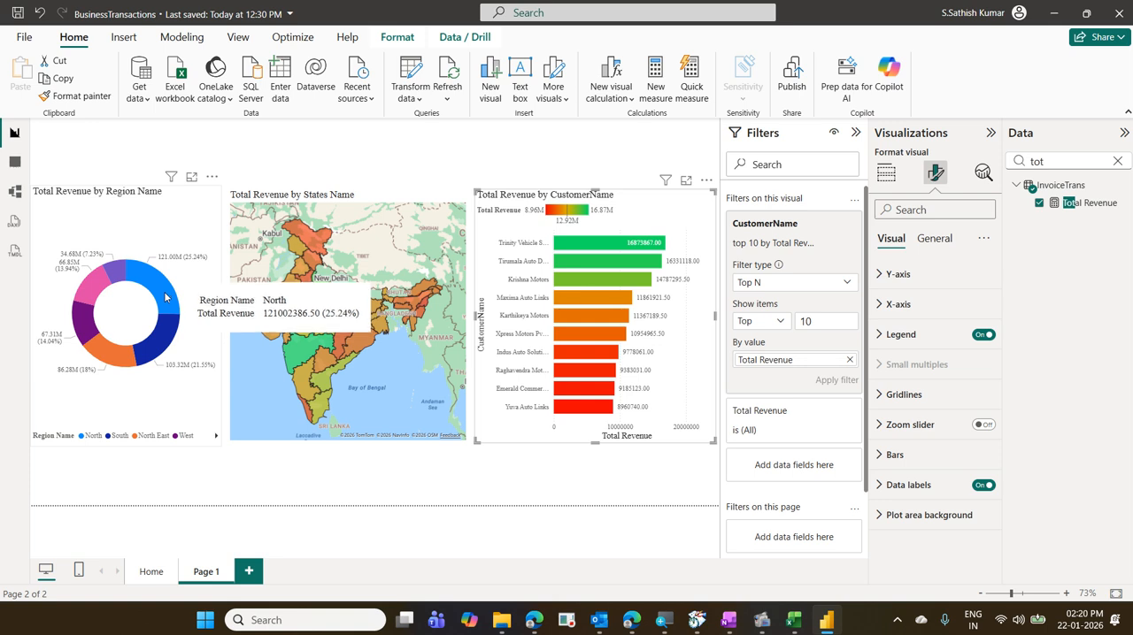
click(164, 297)
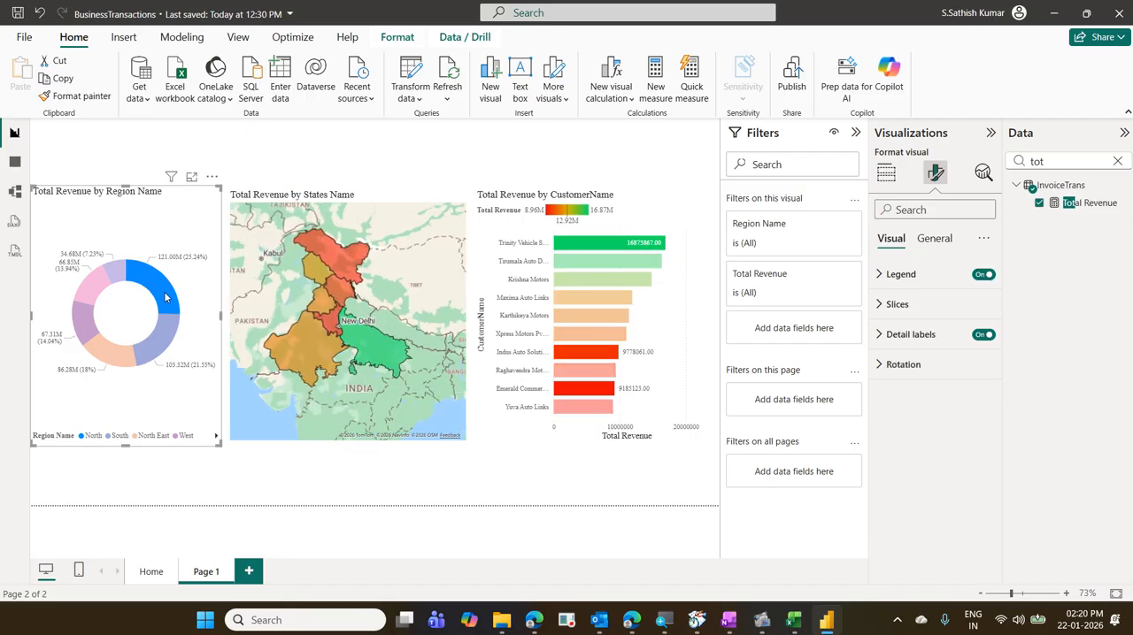
mouse_move(367, 282)
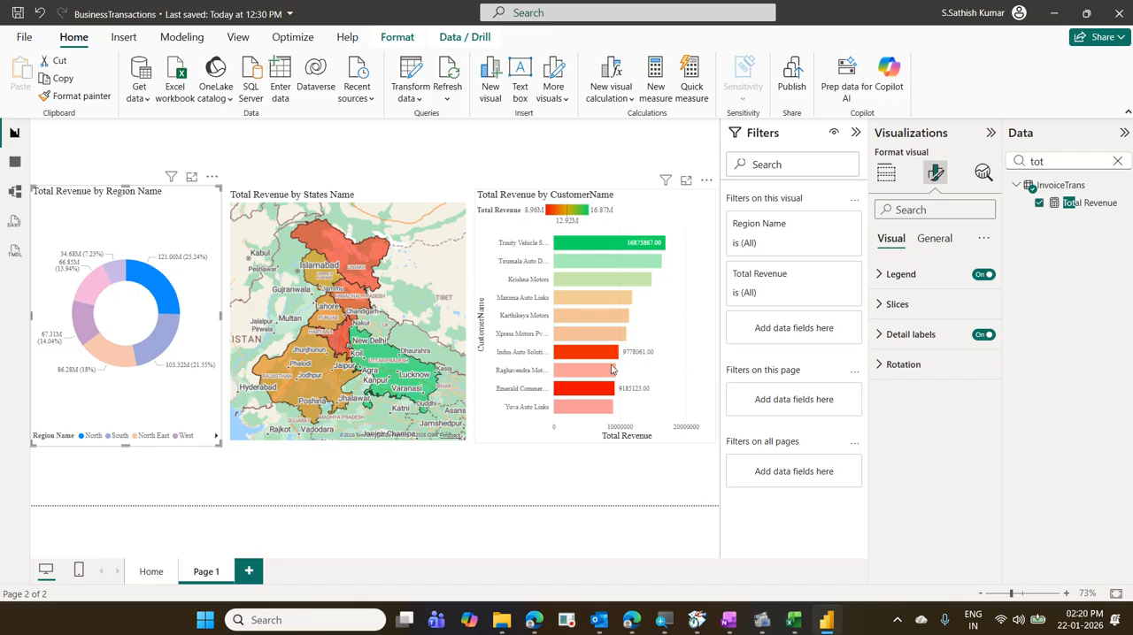
mouse_move(631, 265)
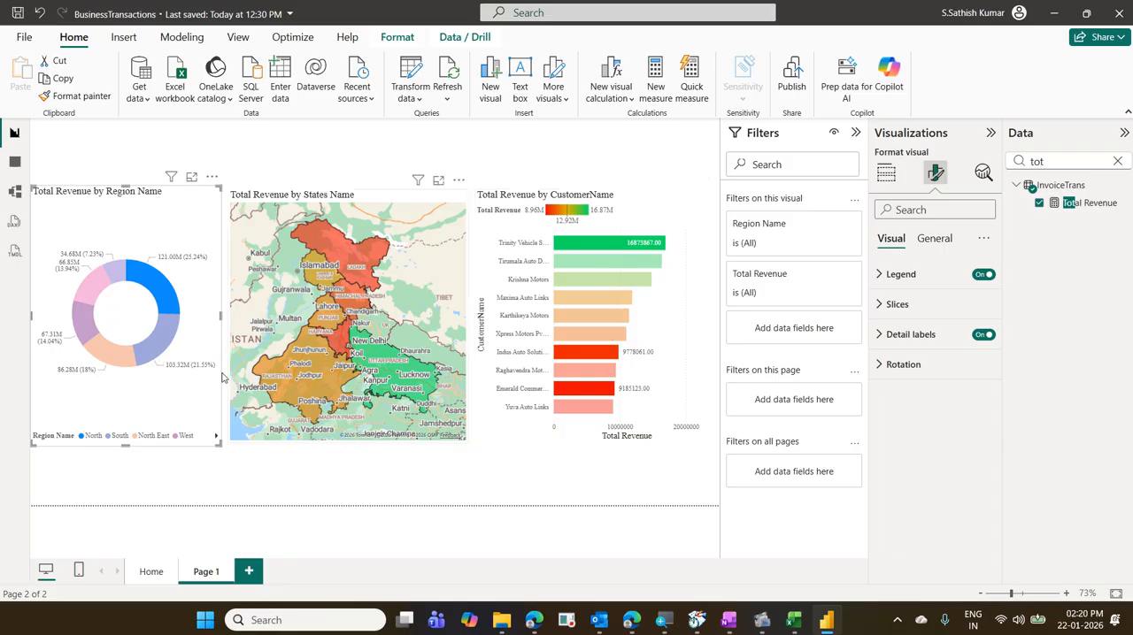
click(162, 351)
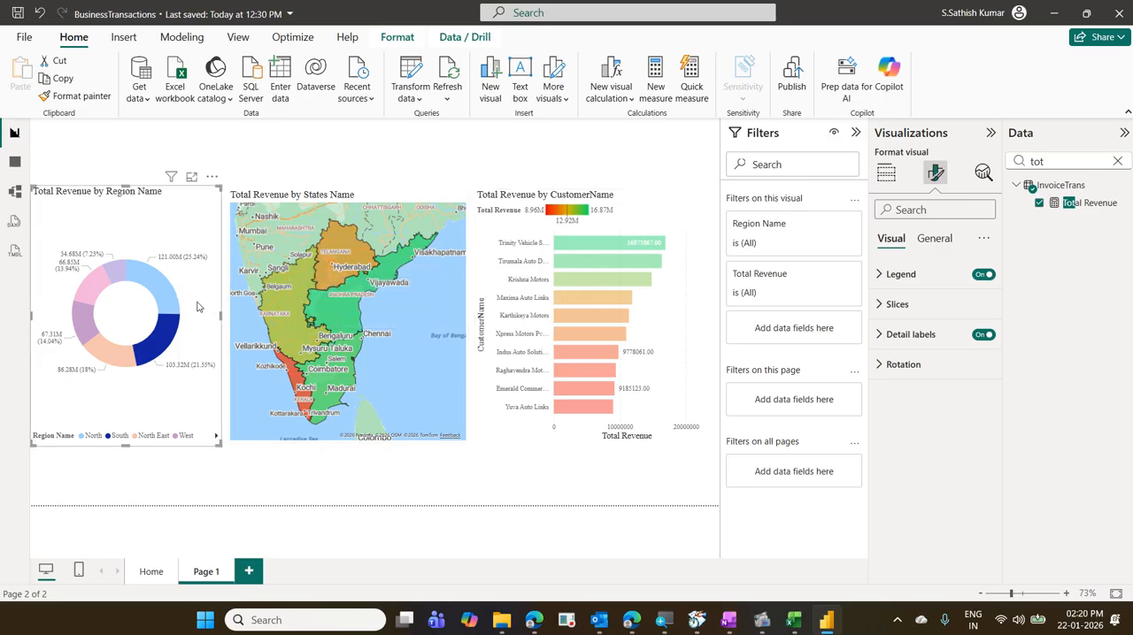
click(170, 317)
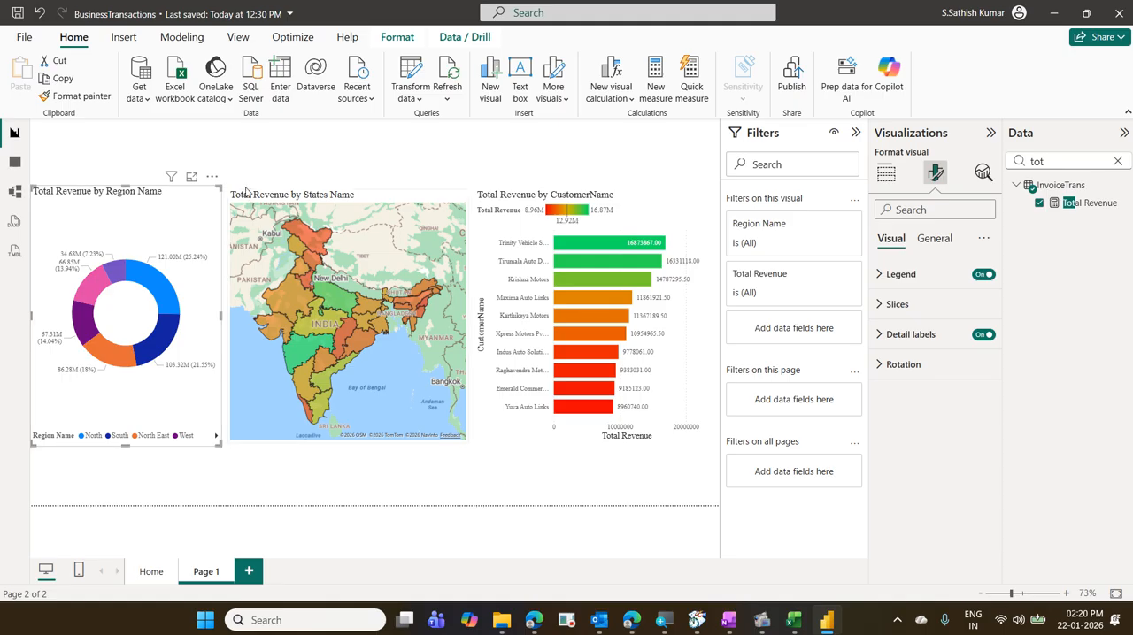
- Turn on interaction editing for the Total Revenue by Region Name donut chart
click(390, 42)
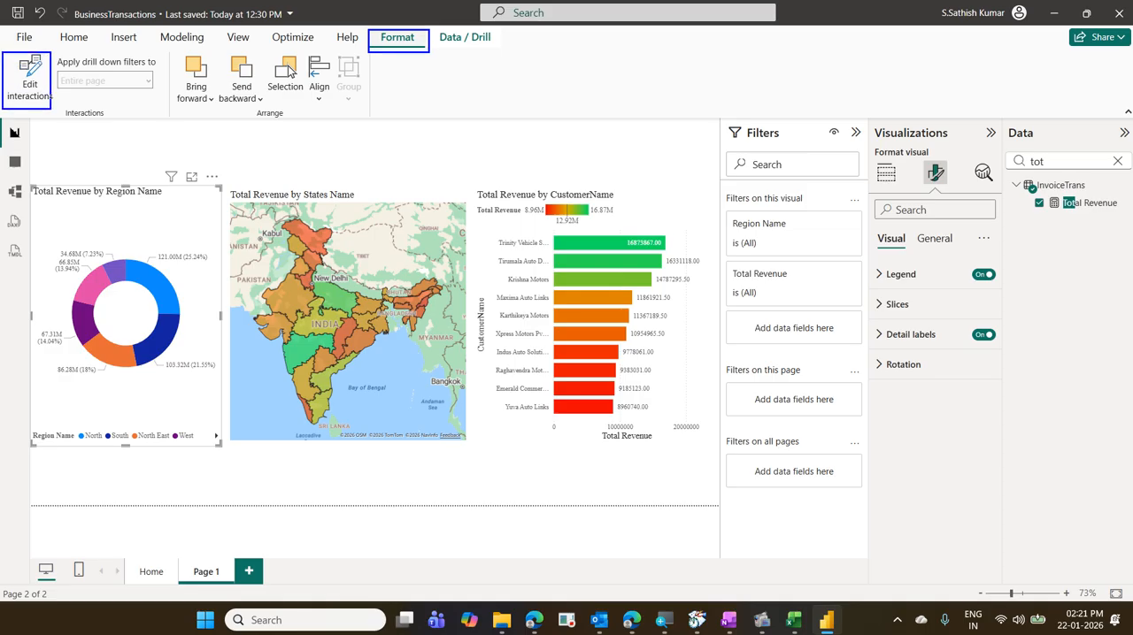
click(25, 96)
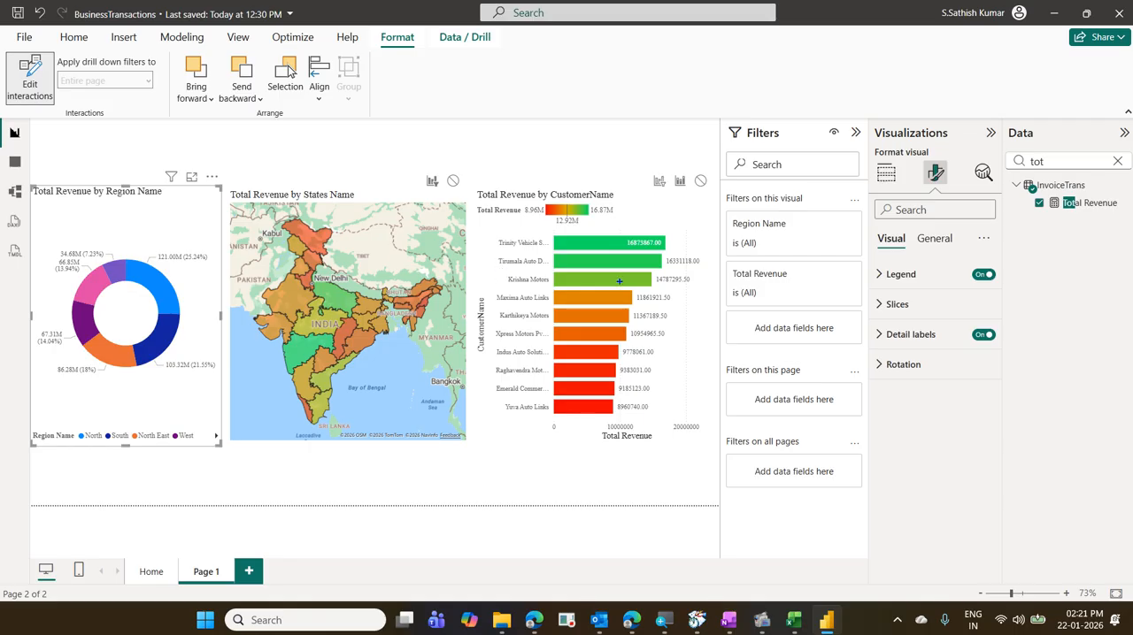
drag(645, 170, 713, 192)
mouse_move(411, 167)
mouse_down()
mouse_move(464, 193)
mouse_move(444, 147)
mouse_move(478, 146)
mouse_up()
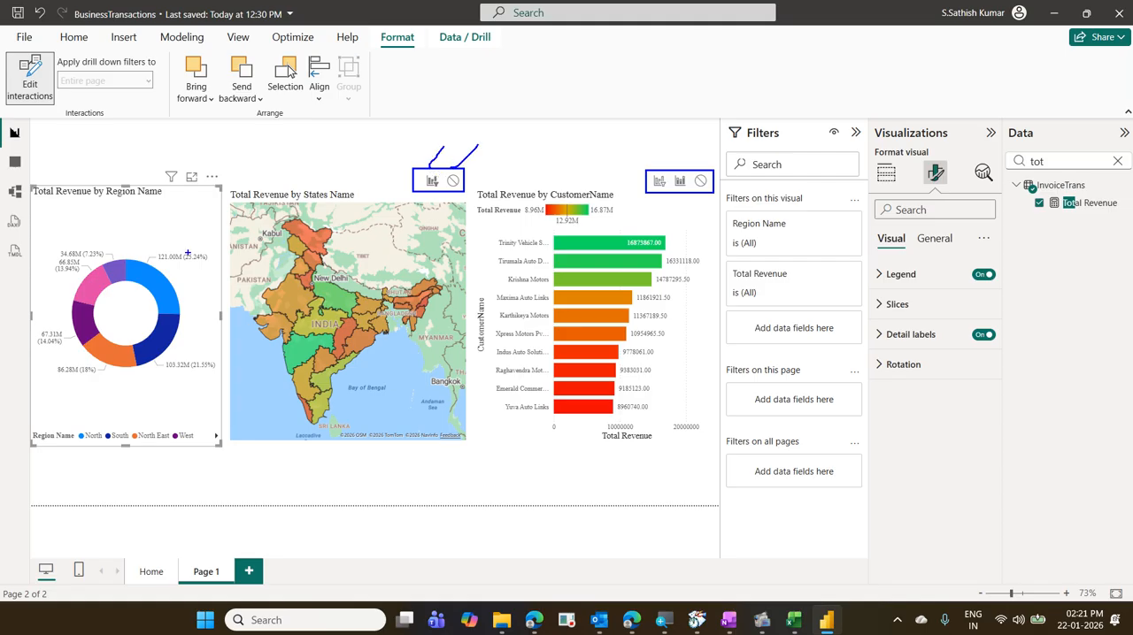
drag(156, 264, 208, 247)
drag(281, 271, 369, 241)
mouse_move(433, 198)
mouse_down()
mouse_move(447, 179)
mouse_move(424, 182)
mouse_up()
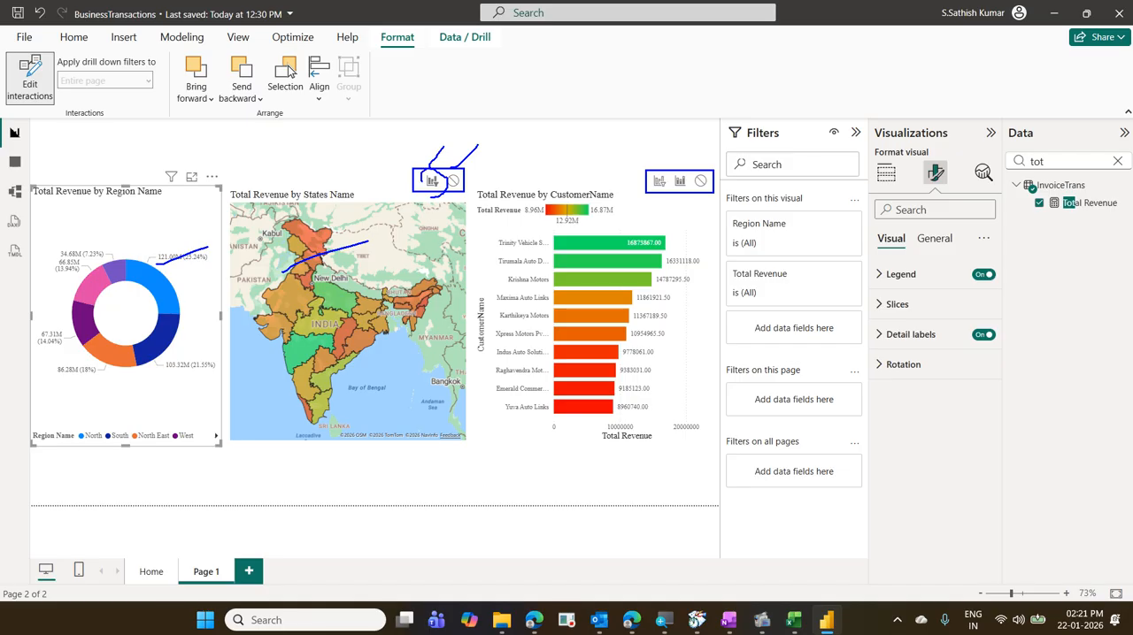
drag(349, 217, 378, 184)
mouse_move(660, 168)
mouse_down()
mouse_move(669, 147)
mouse_move(717, 155)
mouse_up()
key(Escape)
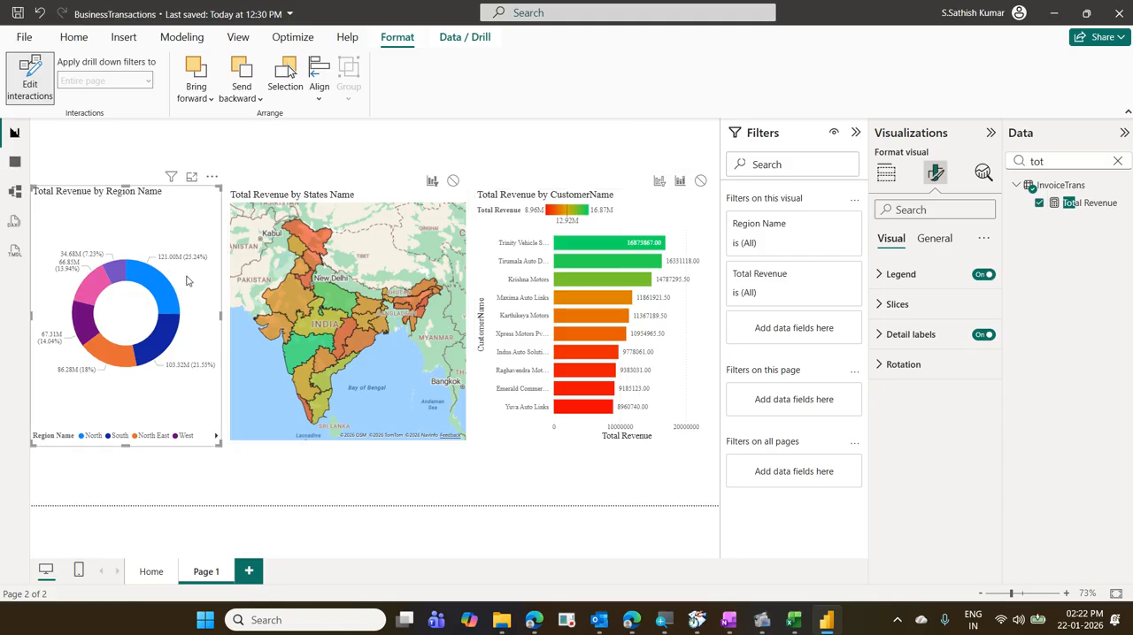
- Make the donut chart filter the customer bar chart instead of highlighting it, and leave interaction editing
mouse_move(176, 293)
click(659, 182)
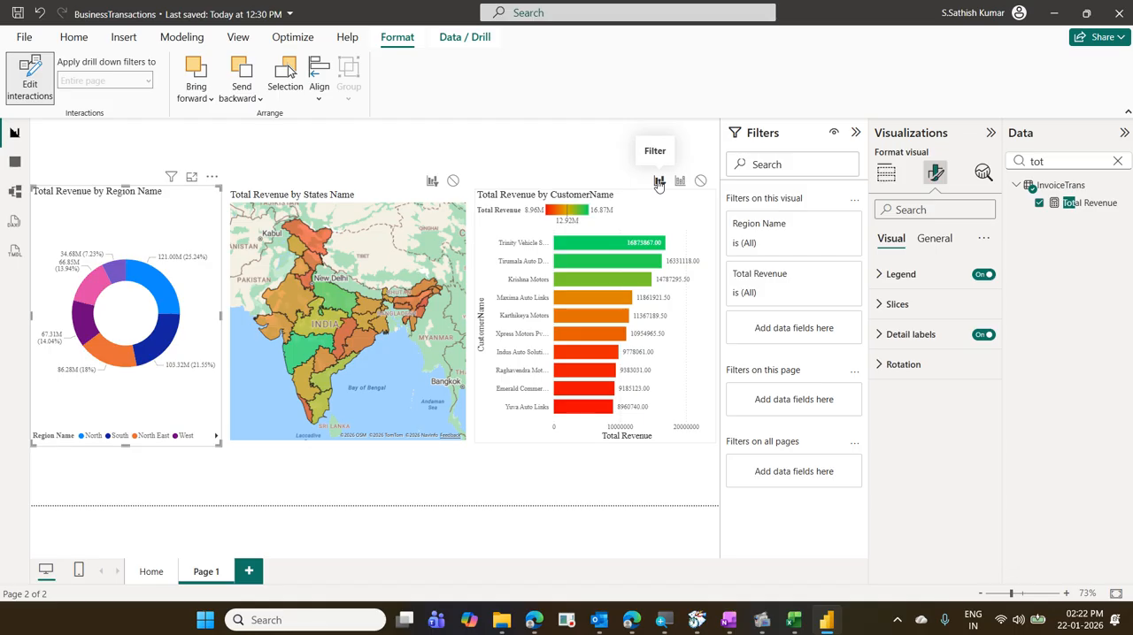
click(25, 101)
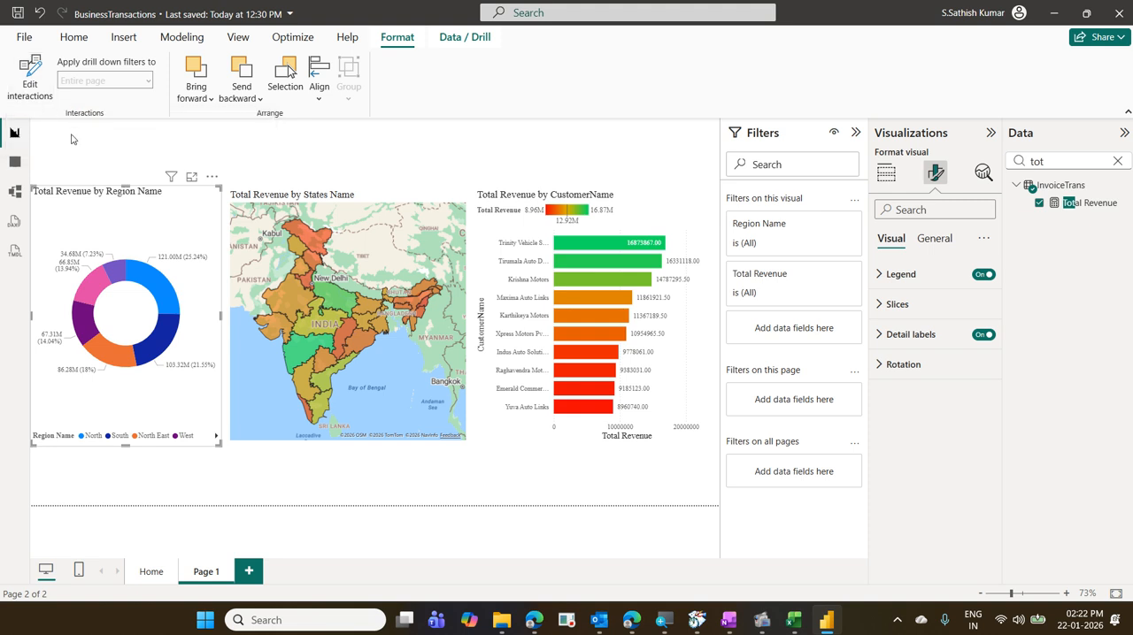
- Cross-filter the map and customer bars by the donut's North, South, North East, West and pink regions, repeat the first three, and clear the selection
click(150, 279)
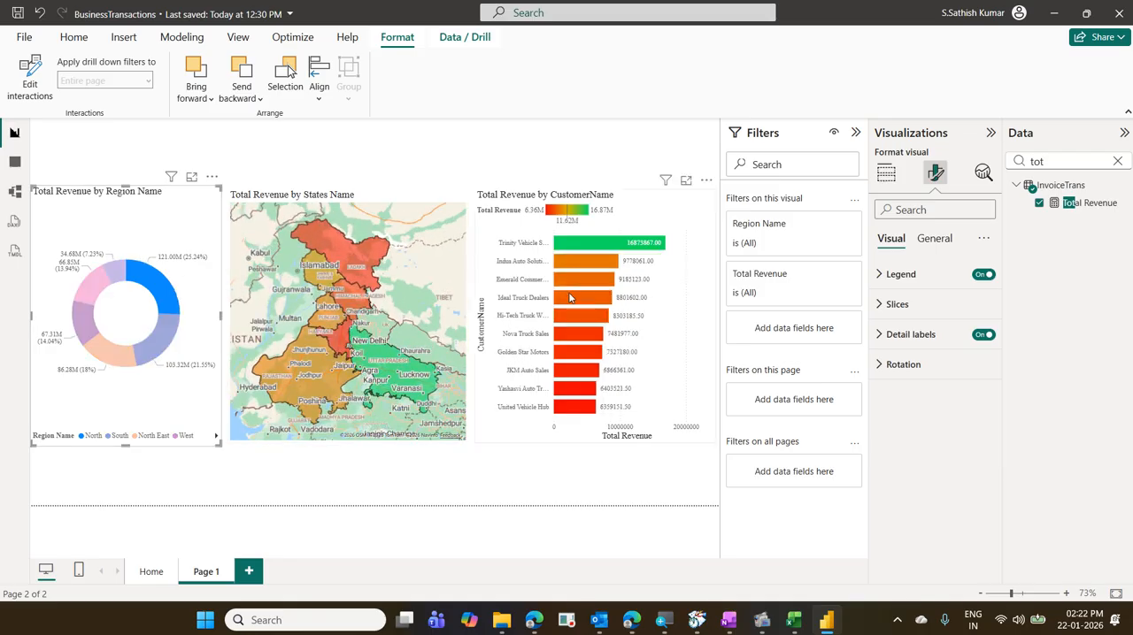
click(163, 343)
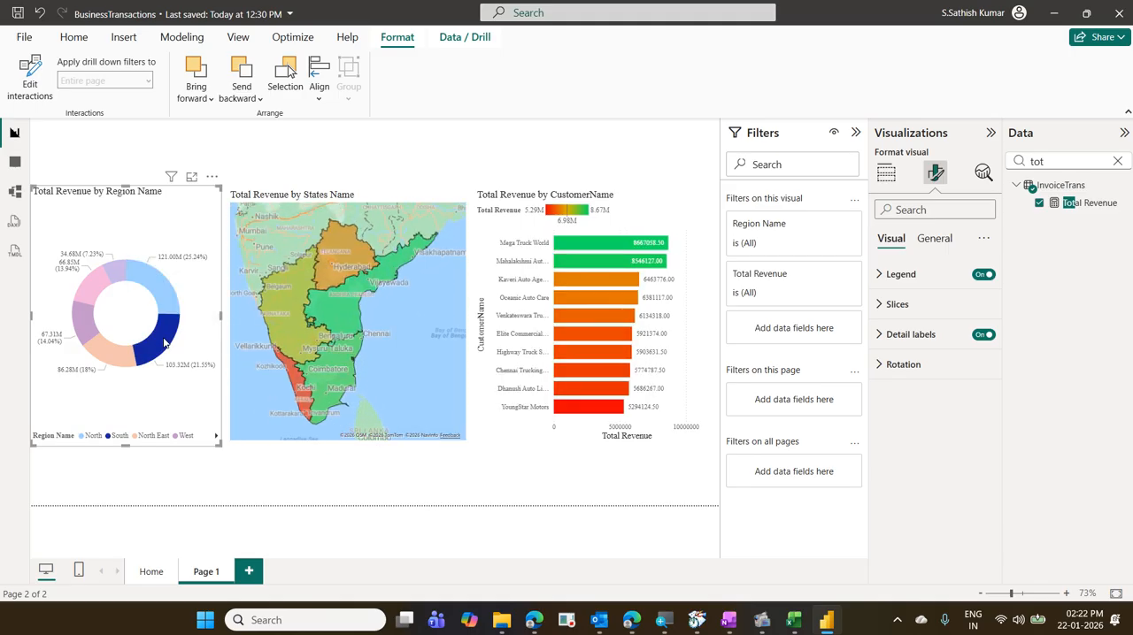
click(115, 358)
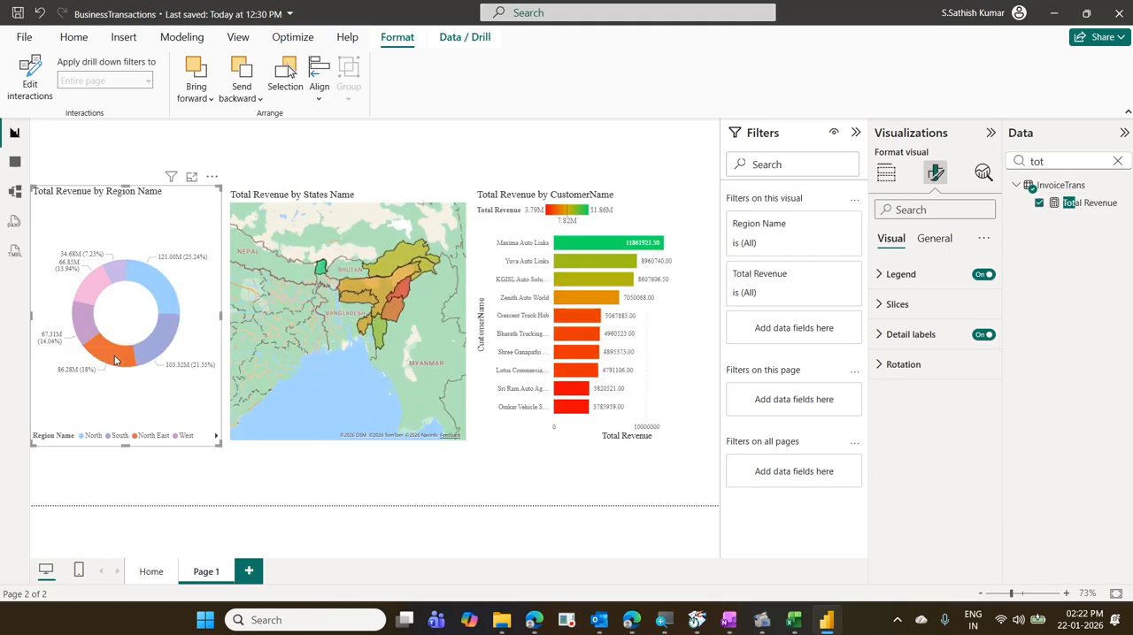
click(89, 327)
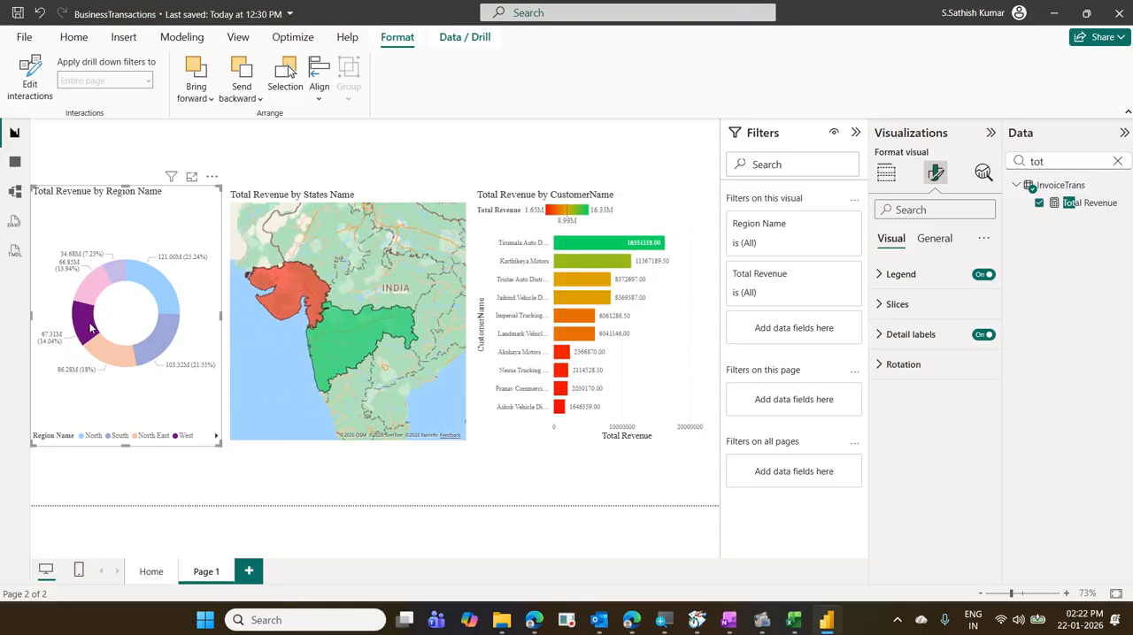
click(101, 295)
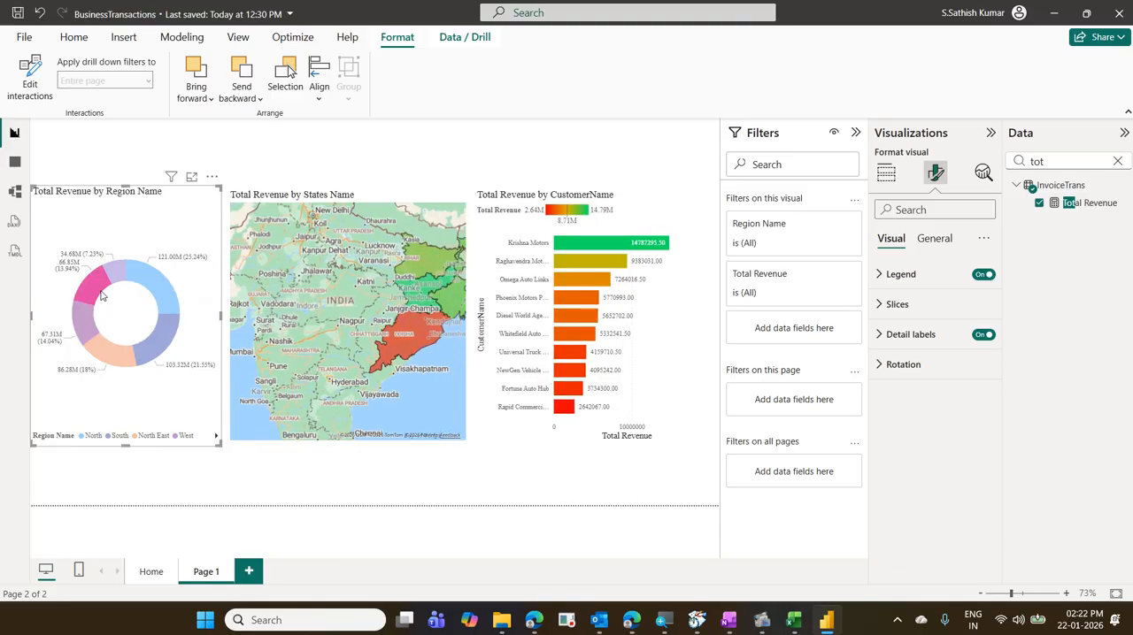
click(162, 299)
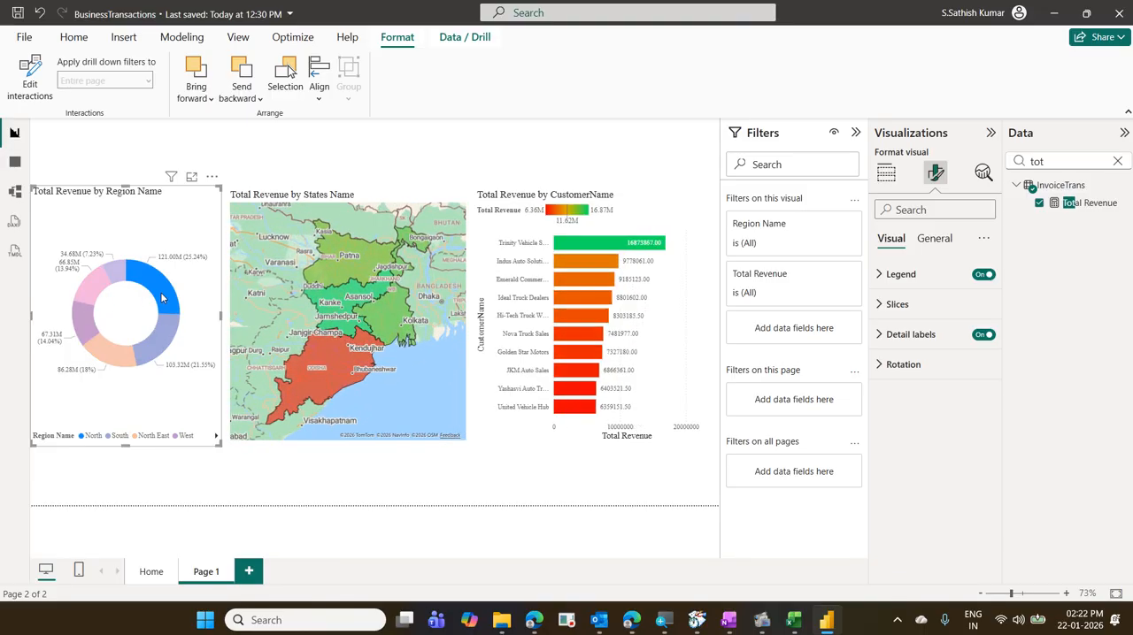
click(161, 336)
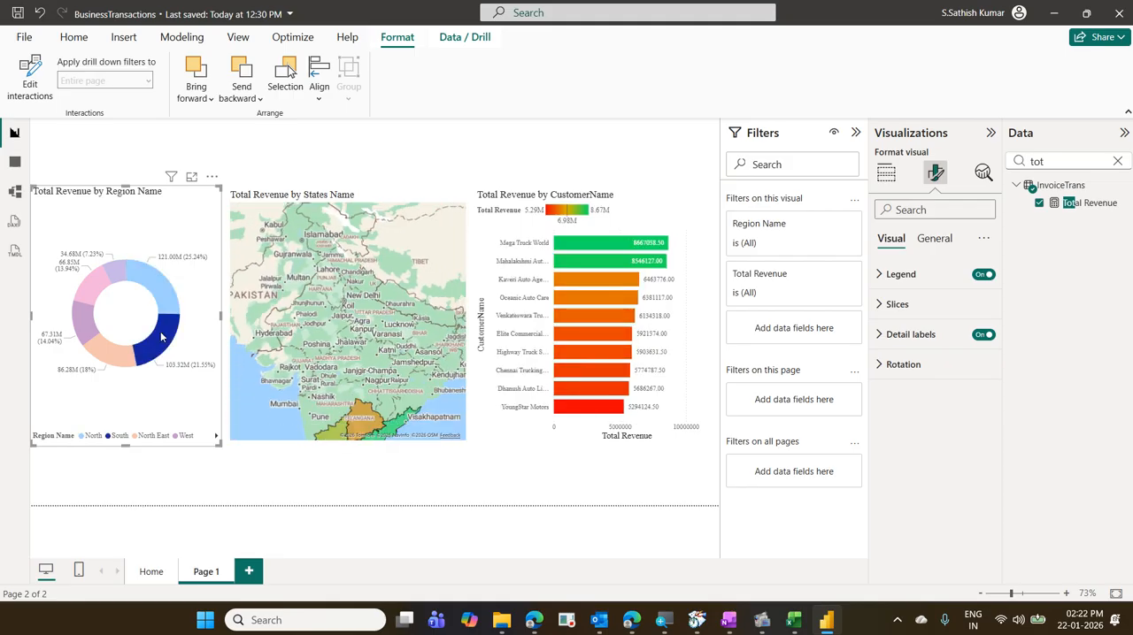
click(128, 356)
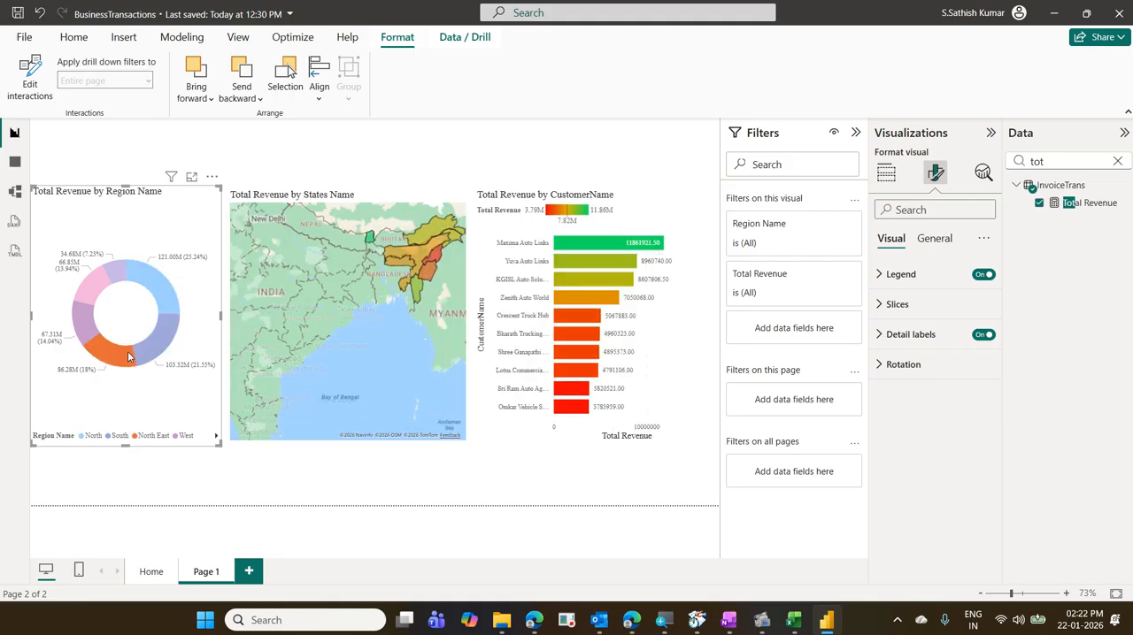
click(128, 356)
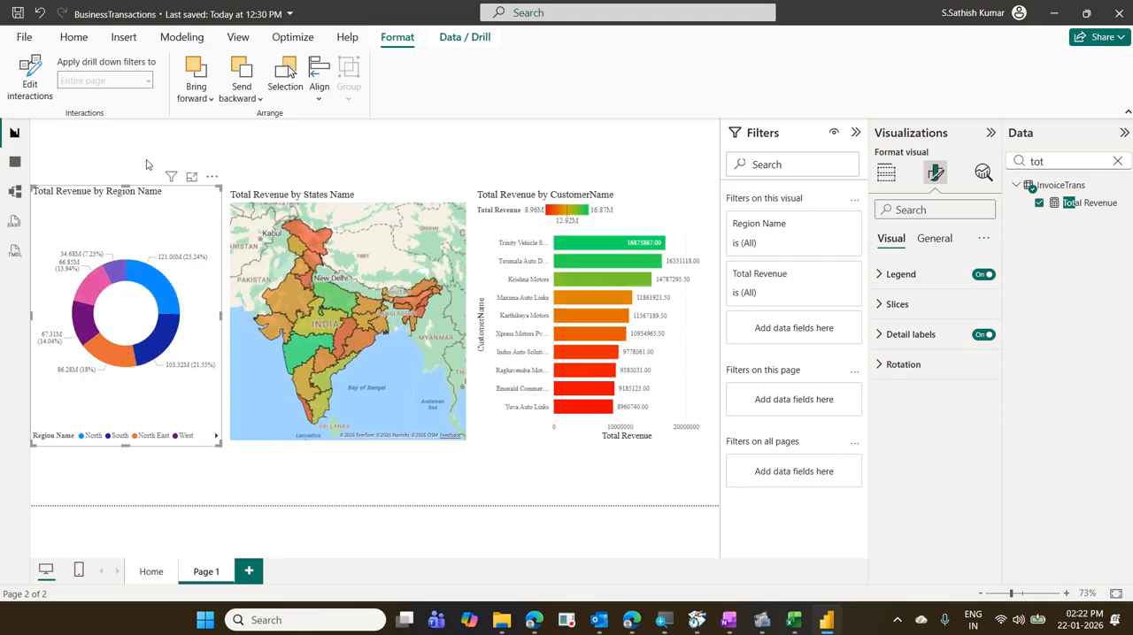
click(38, 90)
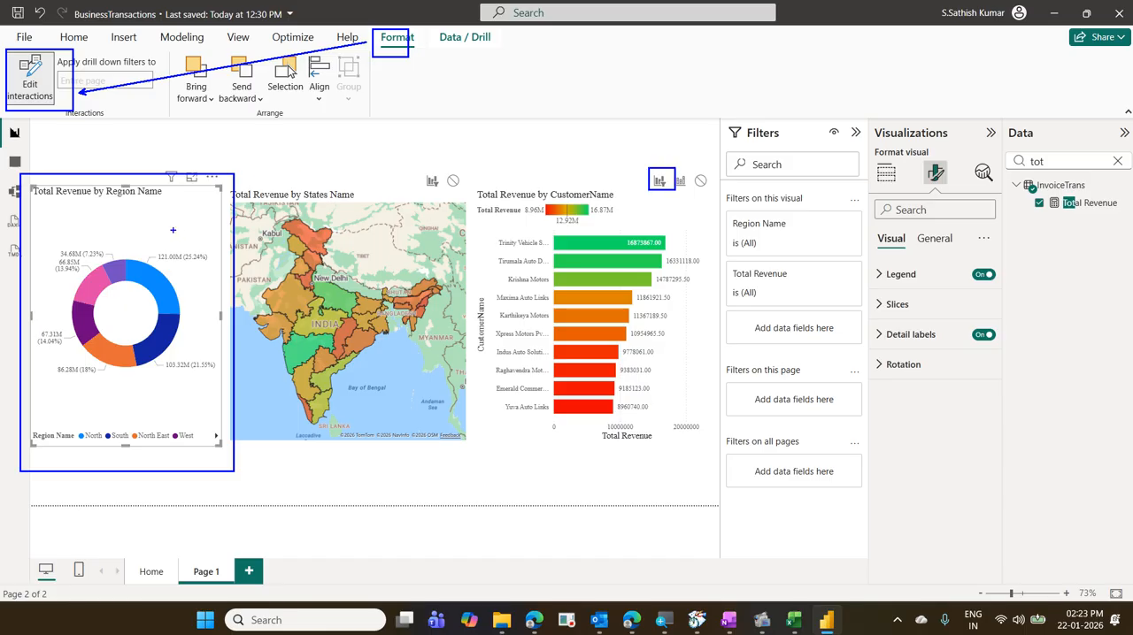
text(t1)
text(t2)
text(t3)
key(t)
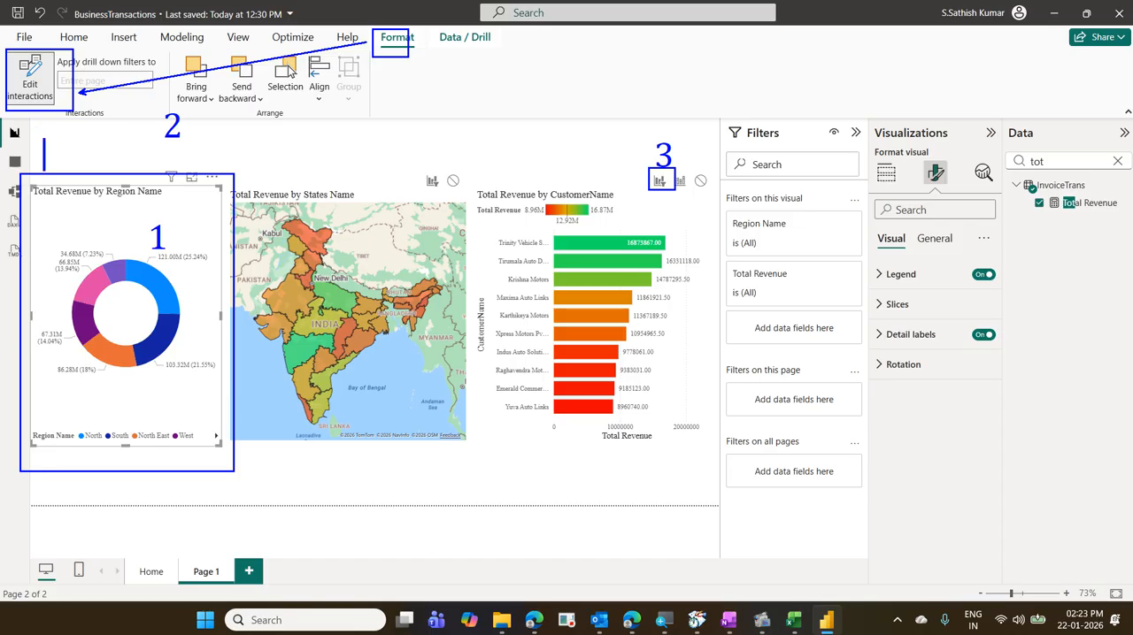
text(4)
key(Escape)
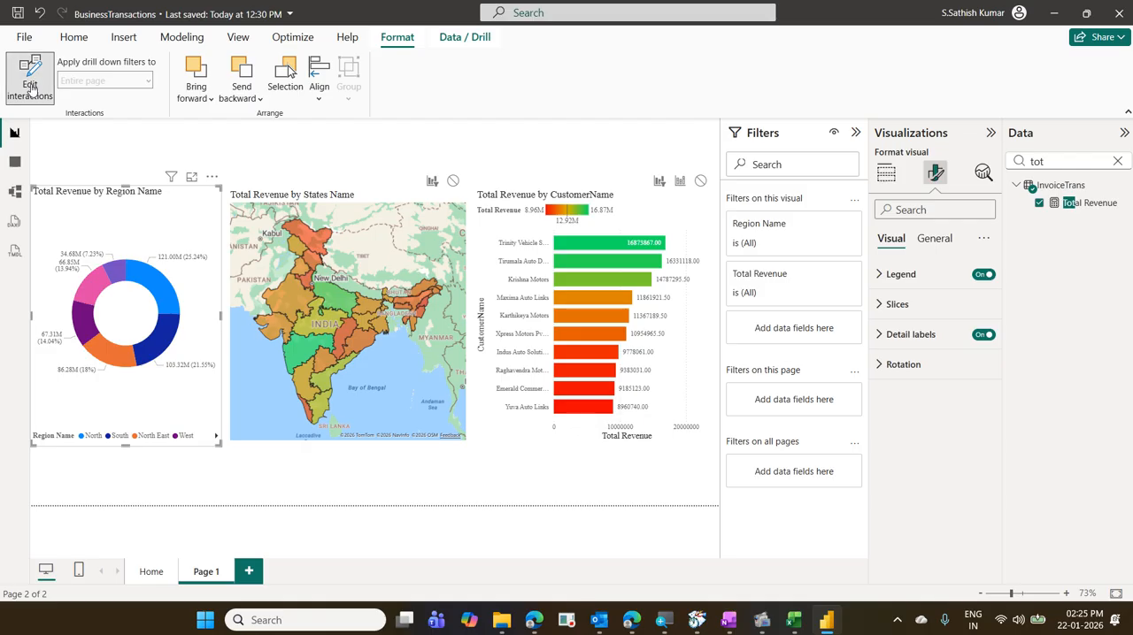
click(30, 88)
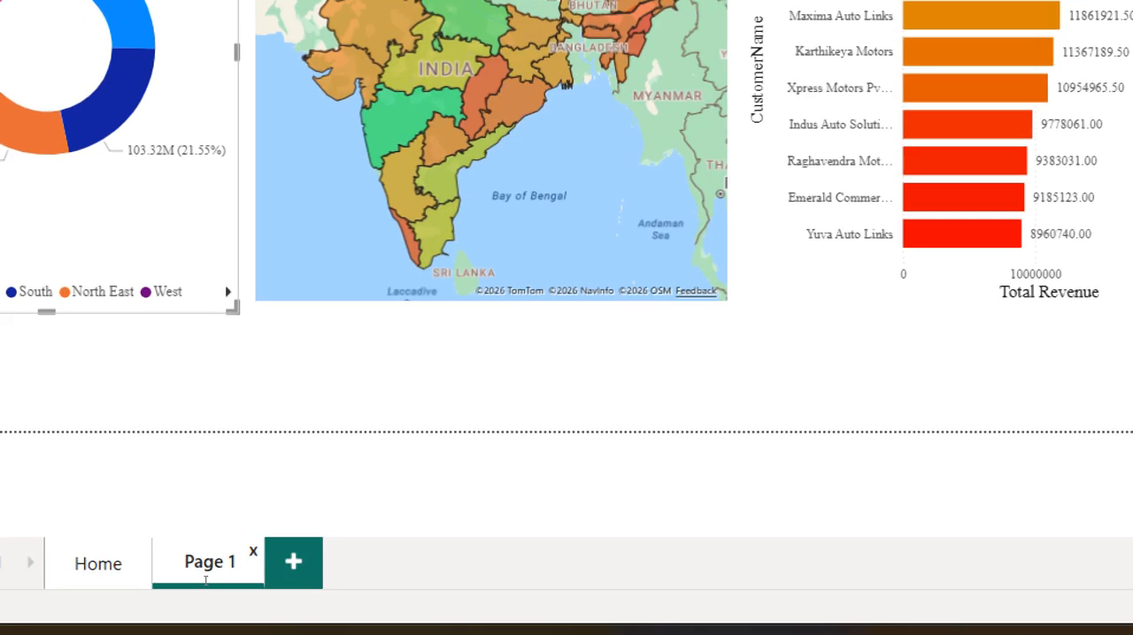
- Rename the report page from Page 1 to Top10Customer and collapse the Filters pane
double_click(205, 571)
key(BackSpace)
key(BackSpace)
key(BackSpace)
key(BackSpace)
key(BackSpace)
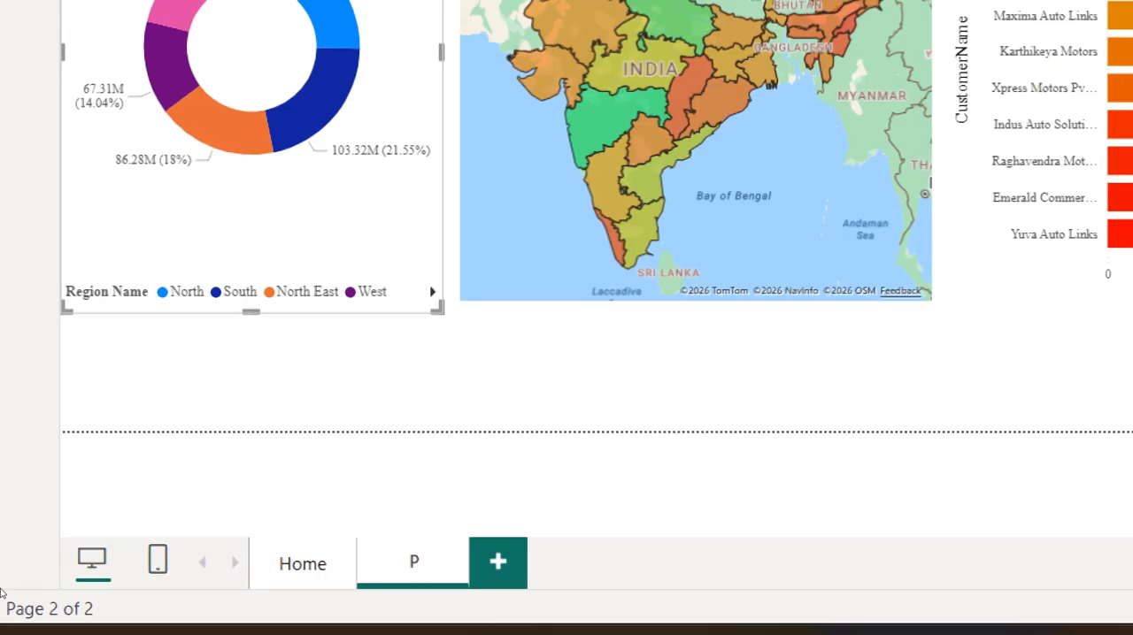
key(BackSpace)
text(T)
text(op1)
text(0Cust)
text(omer)
key(Return)
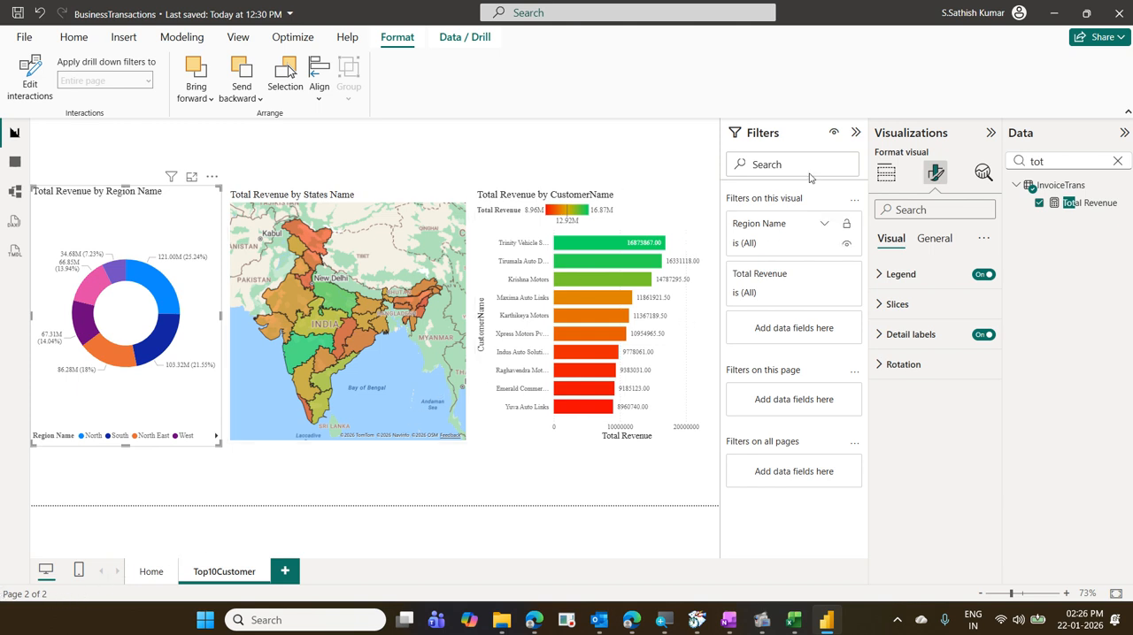
click(855, 133)
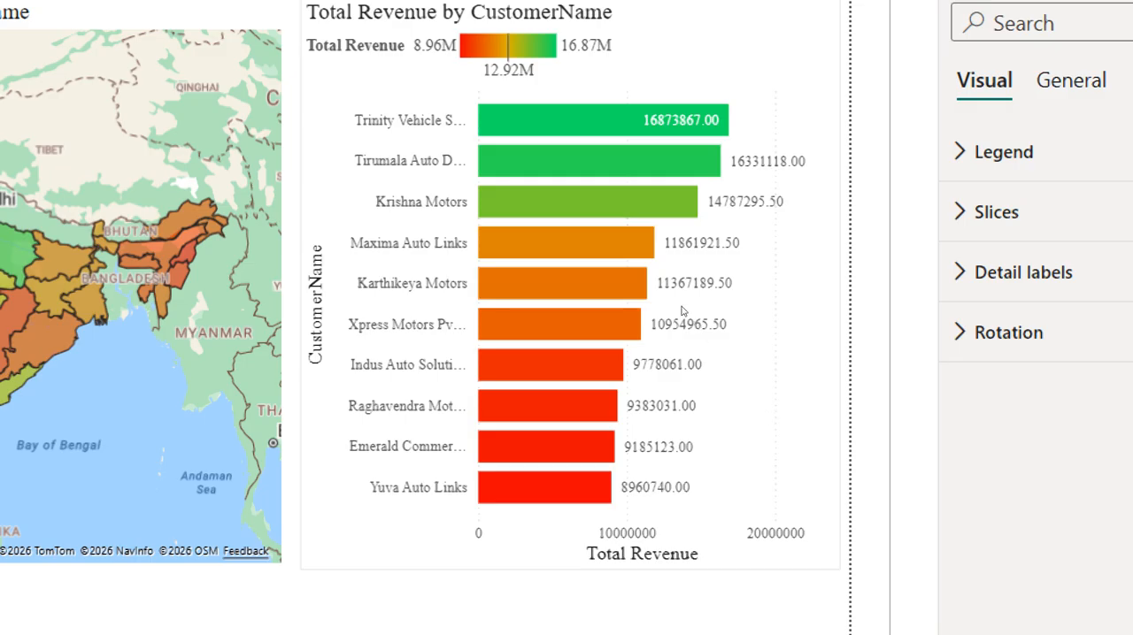
mouse_move(673, 302)
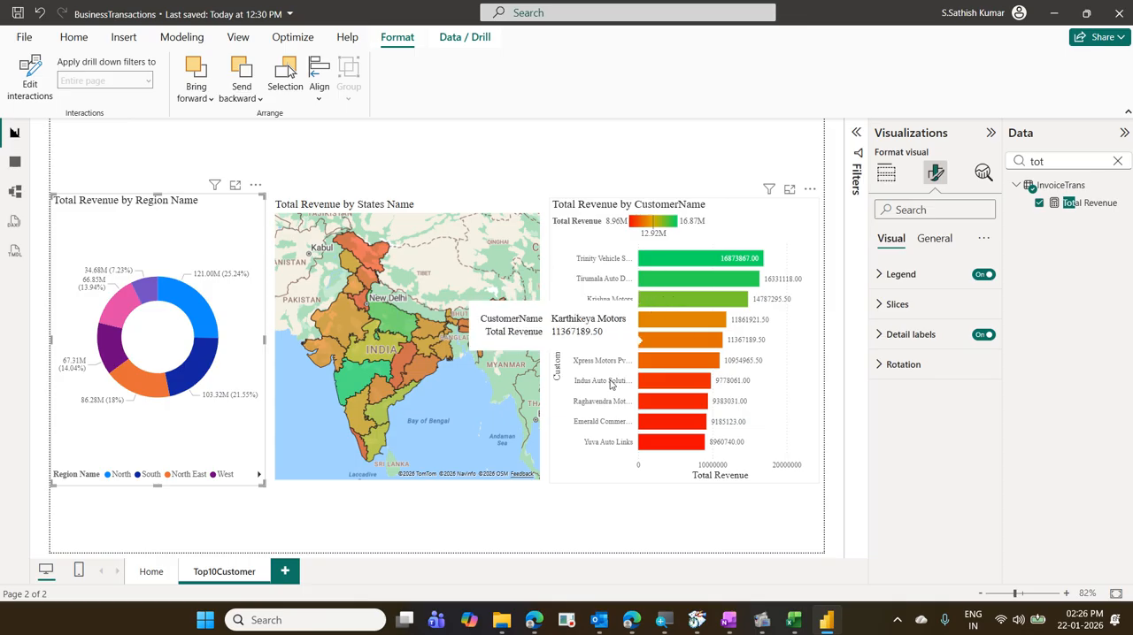
- Add a new report page and place an empty table visual on it, enlarged to cover about half the page's width below a header strip
click(285, 573)
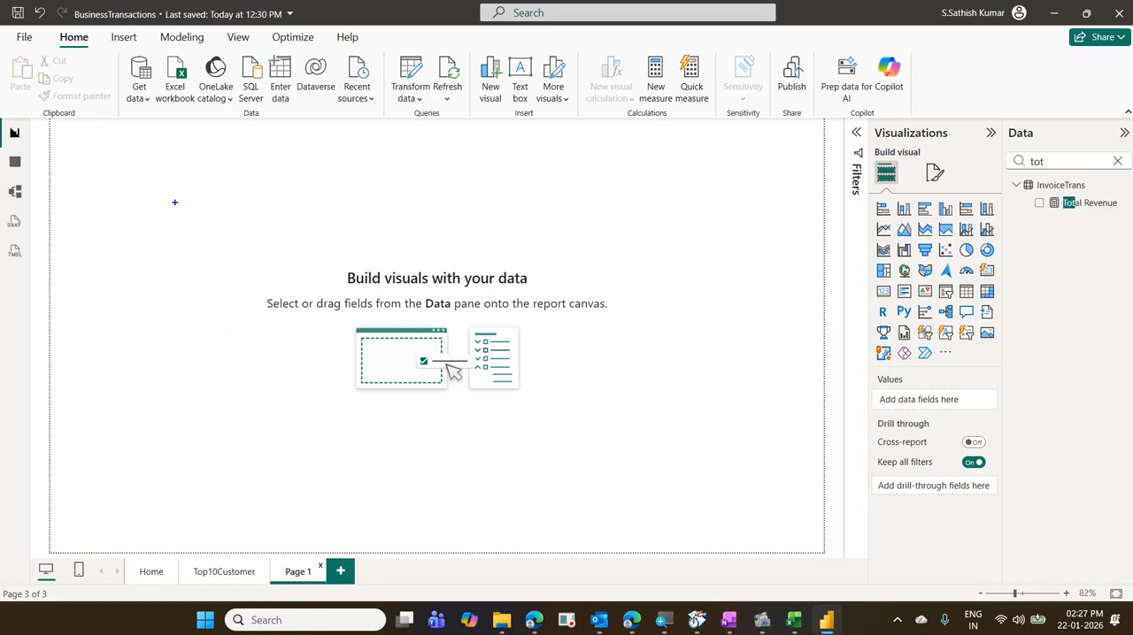
drag(50, 118, 823, 172)
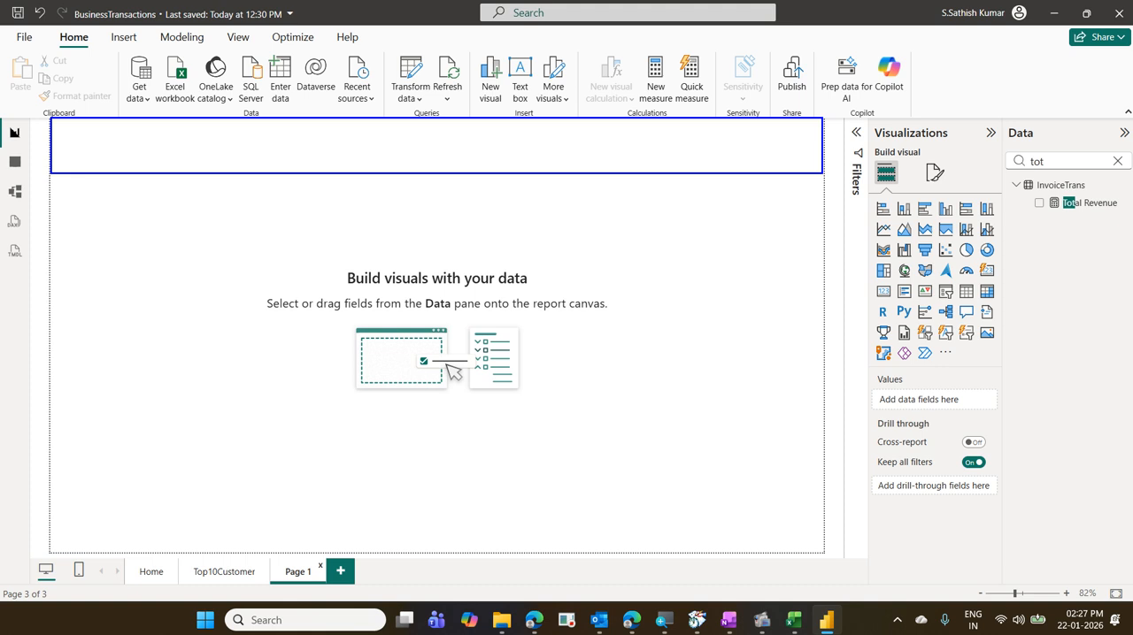
key(Escape)
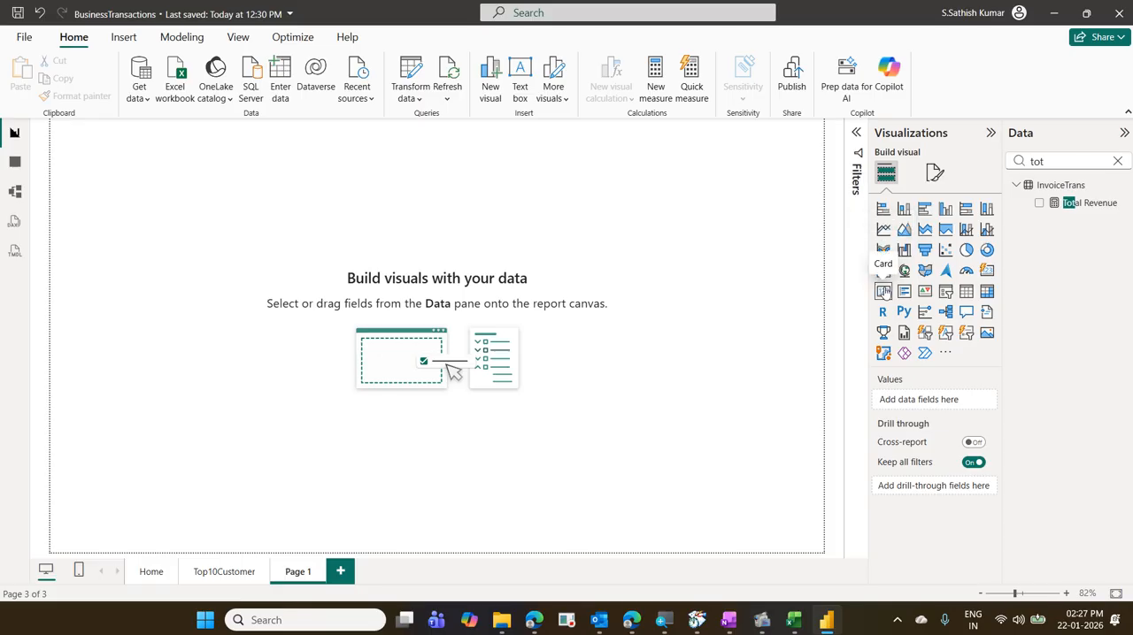
click(966, 293)
drag(115, 148, 112, 210)
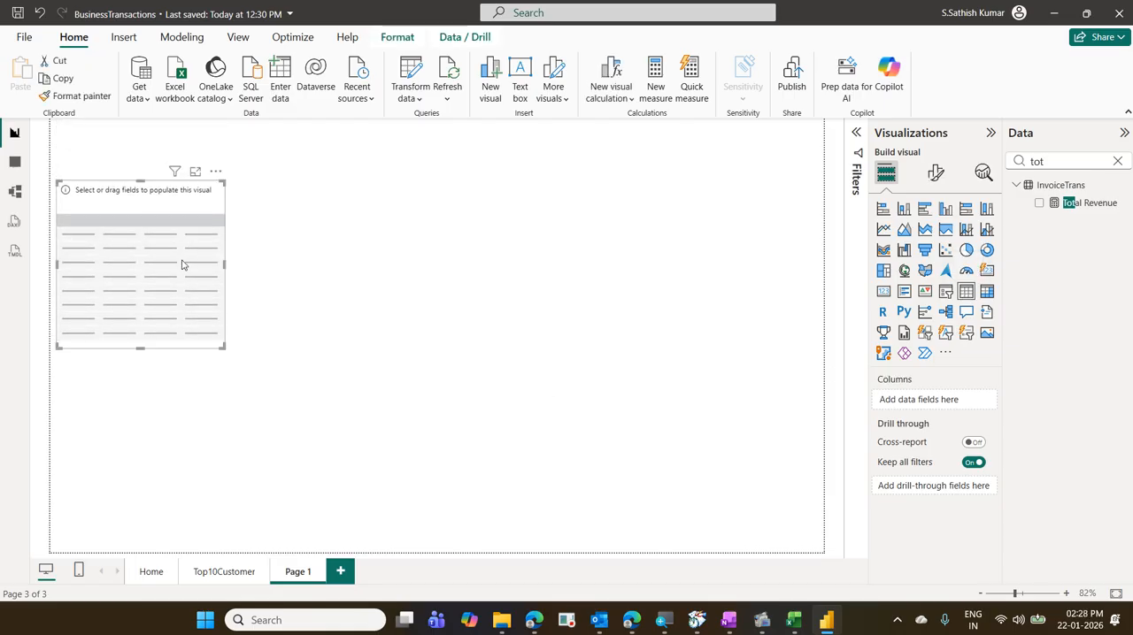
drag(224, 350, 454, 535)
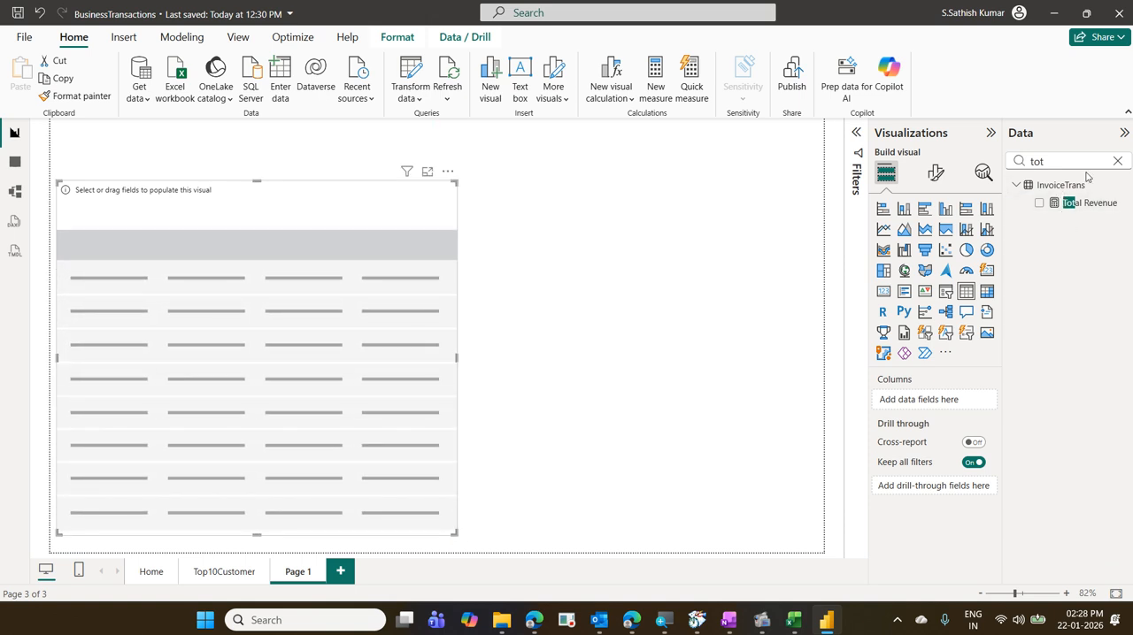
- Search the data fields for invoice and add Invoice No and Invoice Date from the Invoice table as the table visual's columns
click(1116, 162)
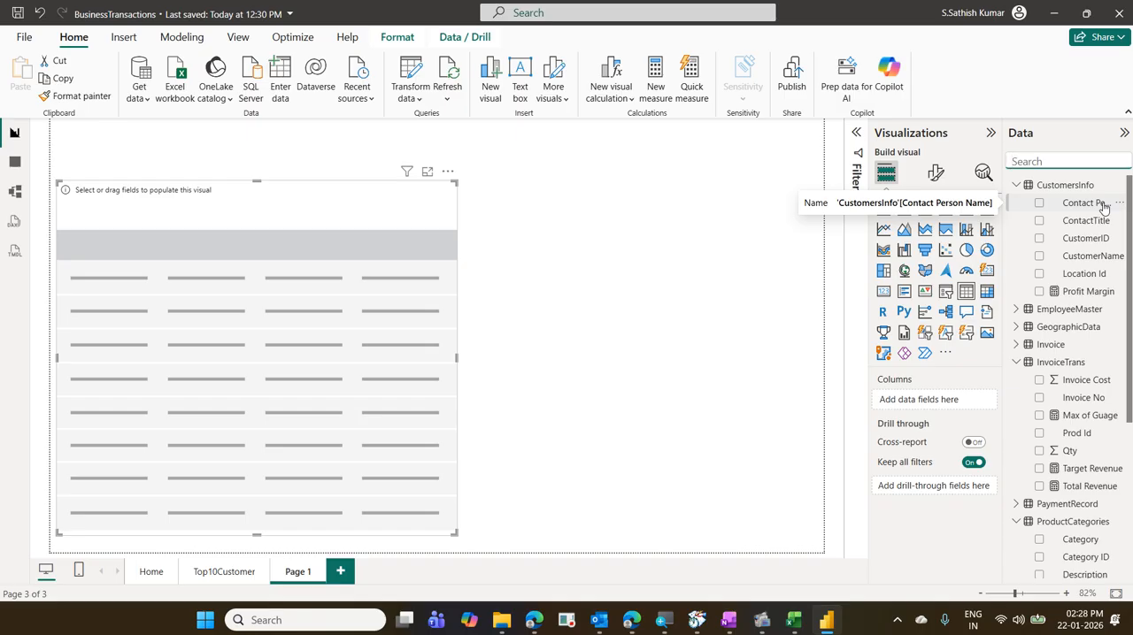
text(in)
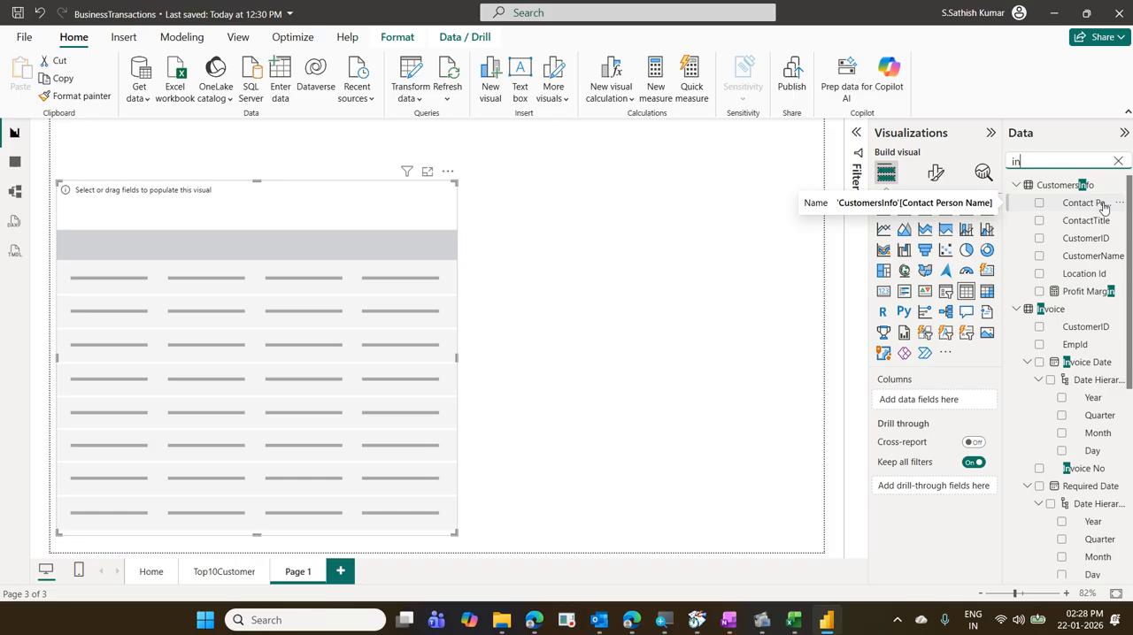
text(voice)
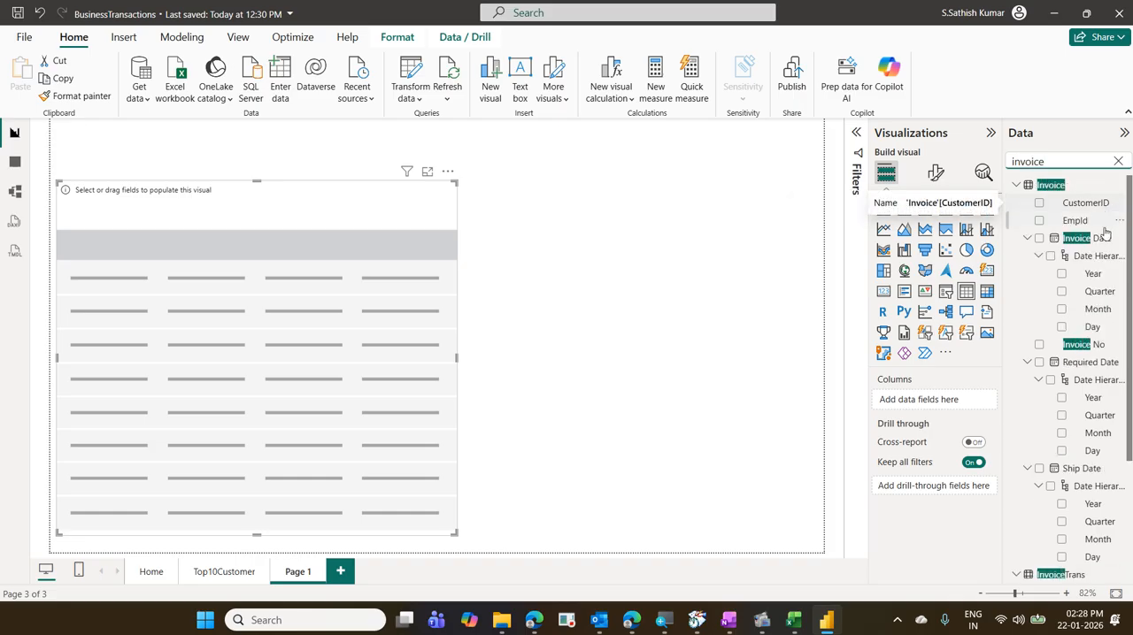
drag(1089, 349, 948, 404)
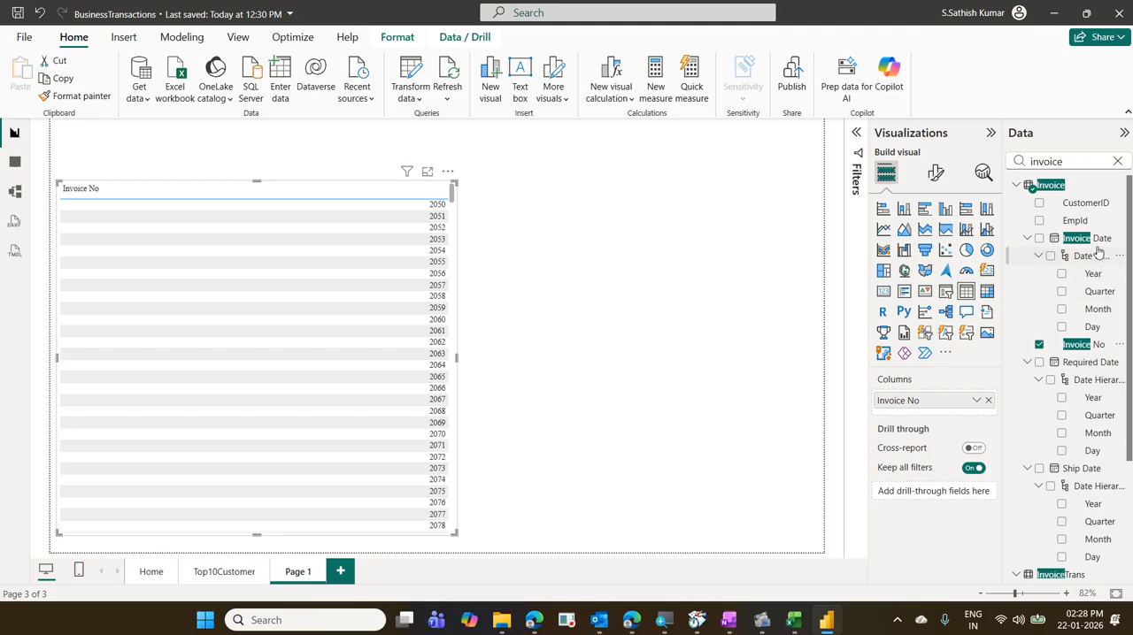
drag(1097, 241, 978, 417)
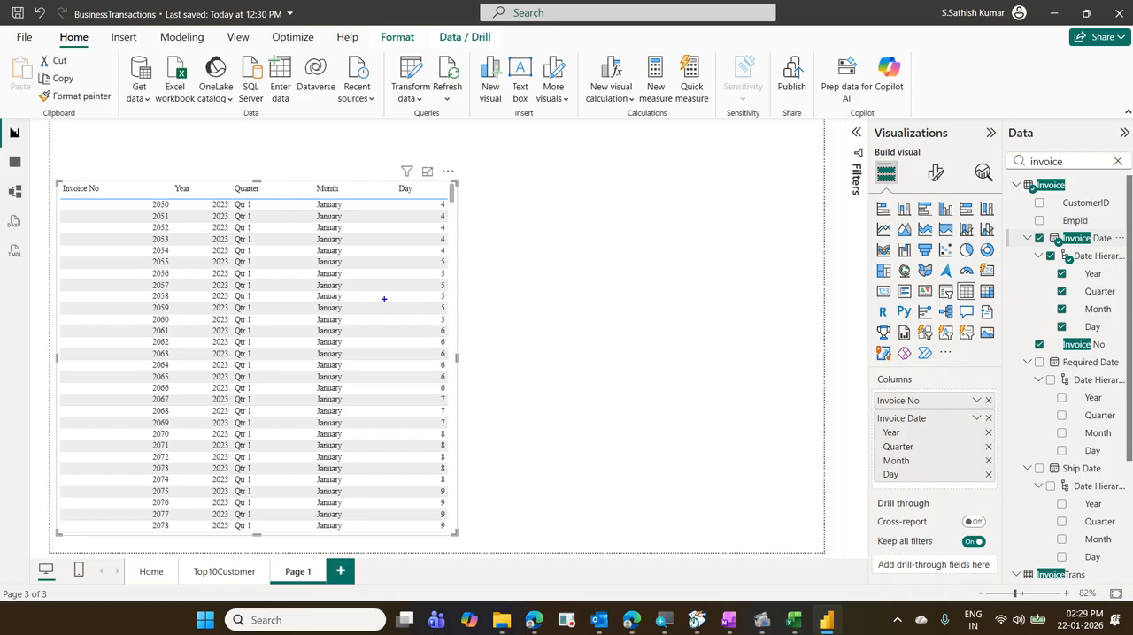
mouse_move(172, 181)
mouse_down()
mouse_move(449, 210)
mouse_move(442, 202)
mouse_up()
drag(321, 216, 321, 201)
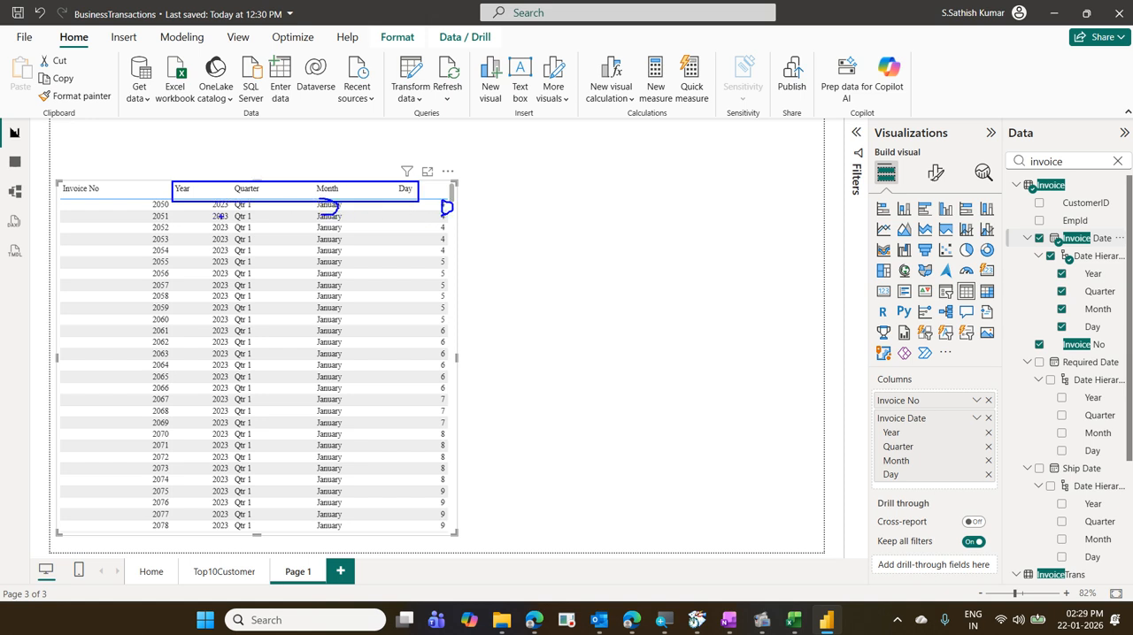
mouse_move(221, 216)
mouse_down()
mouse_move(239, 210)
mouse_move(199, 196)
mouse_move(232, 213)
mouse_up()
drag(419, 215, 463, 215)
drag(188, 212, 244, 213)
key(Escape)
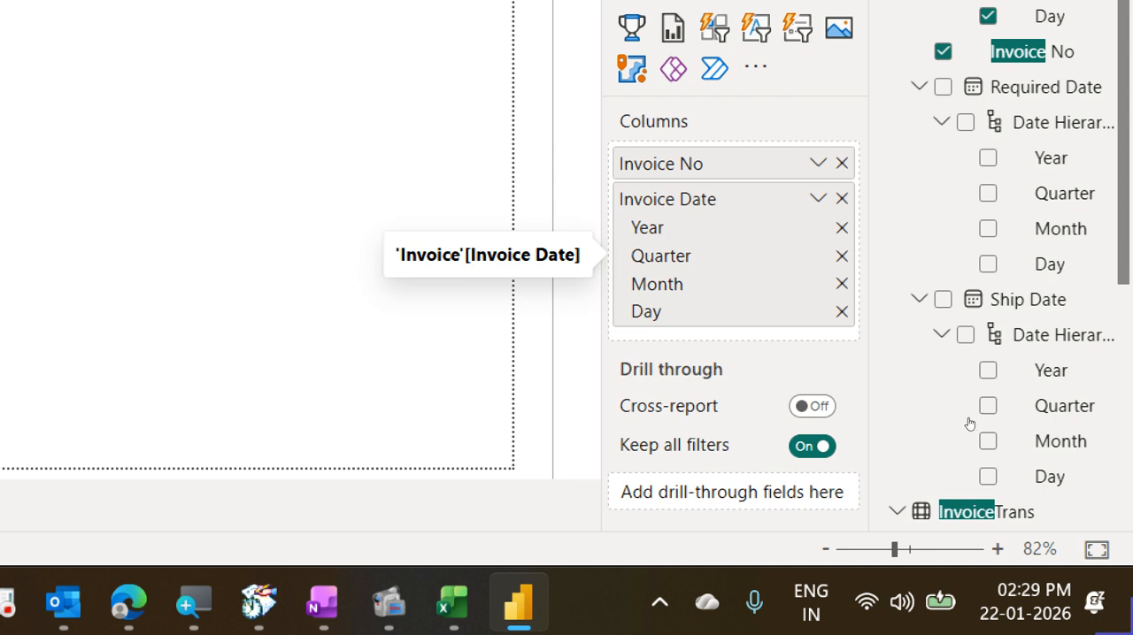
- Switch the table's Invoice Date column from the date hierarchy to the plain Invoice Date field
click(818, 198)
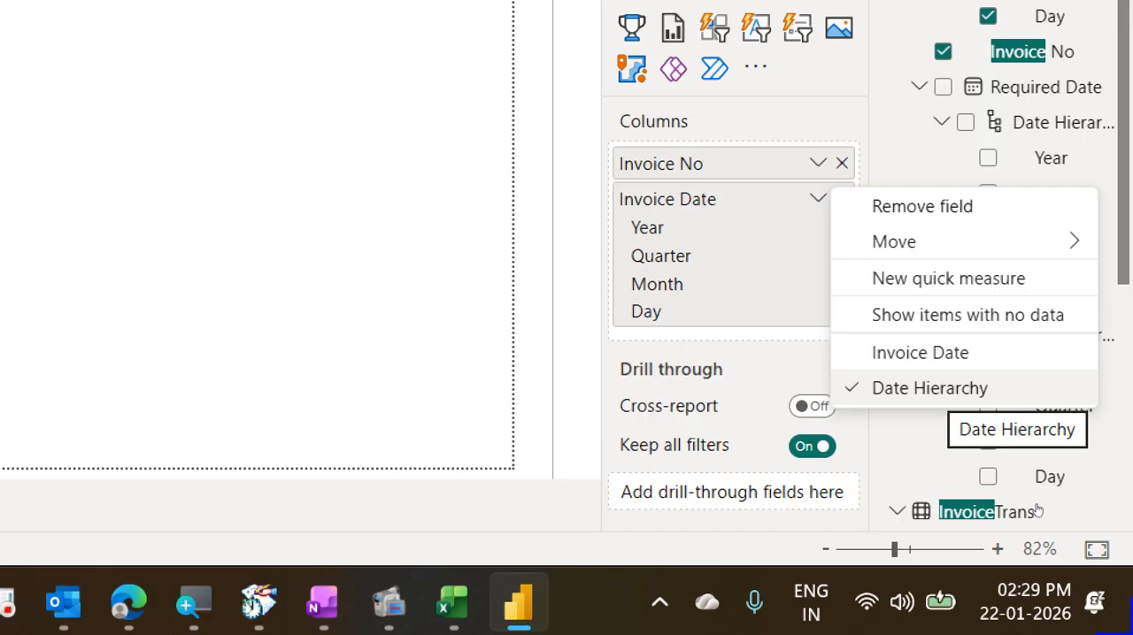
key(Up)
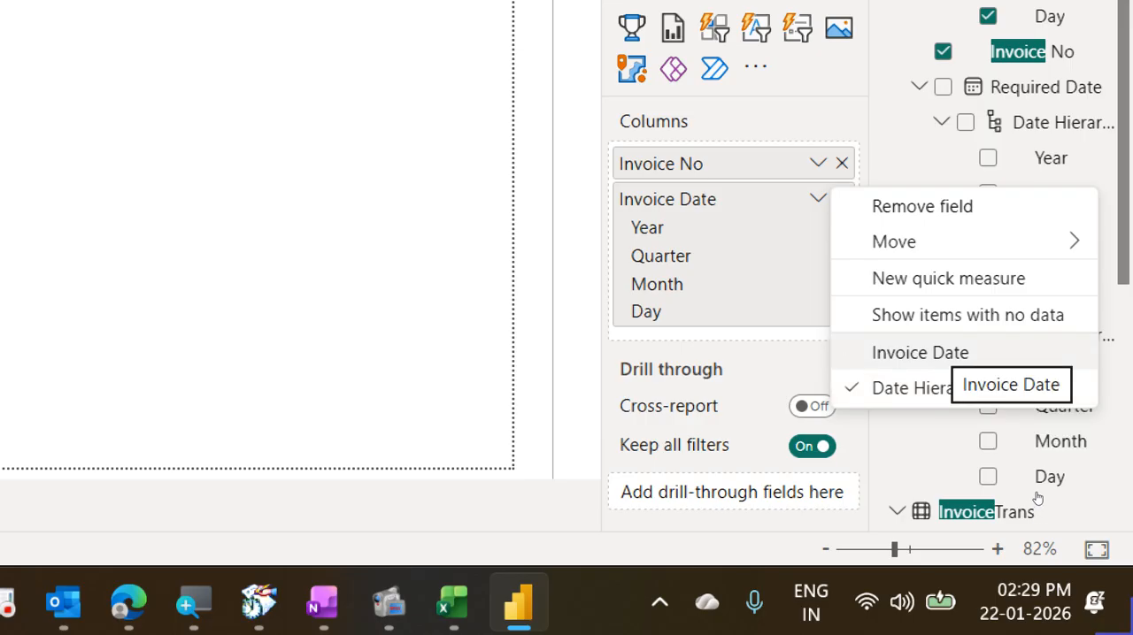
key(Return)
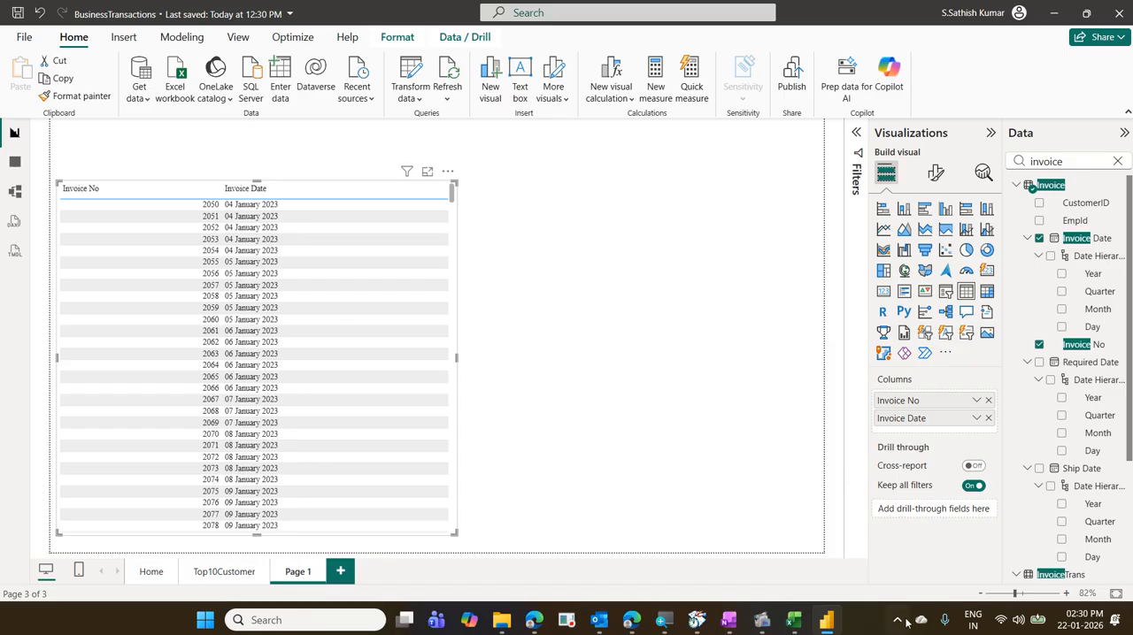
click(976, 419)
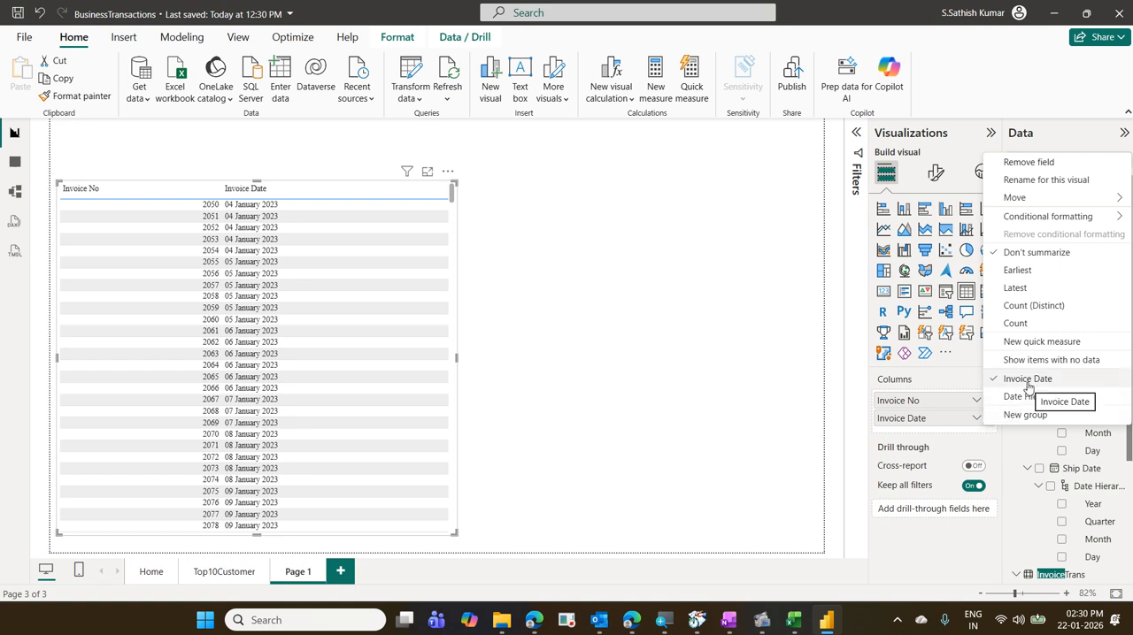
click(1000, 464)
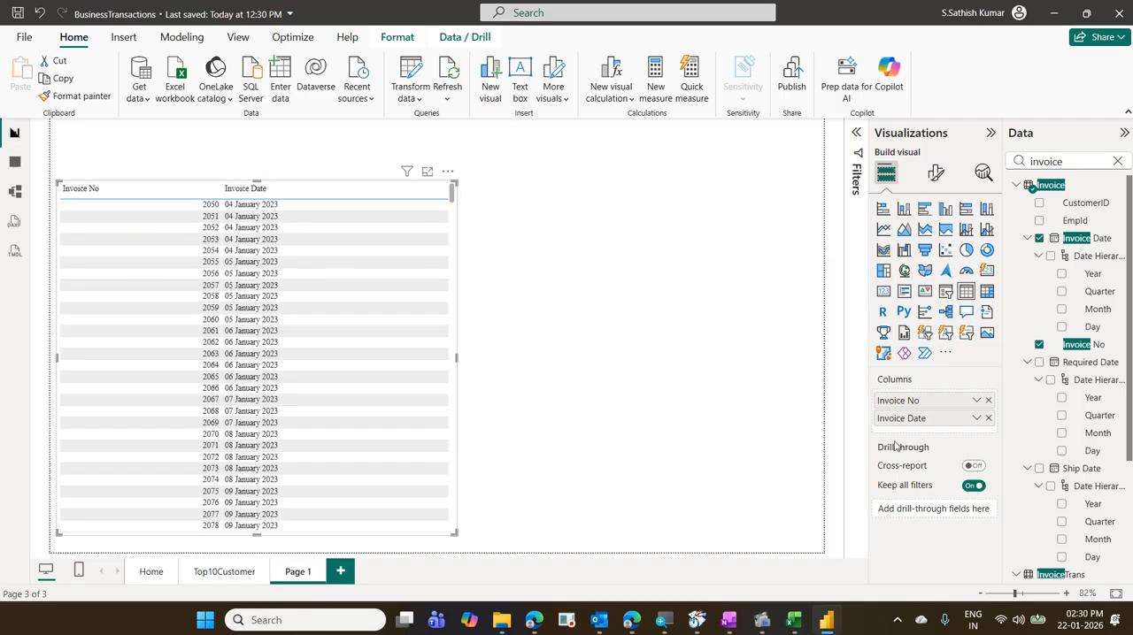
- Apply a Custom data format to the table's Invoice Date column
click(936, 175)
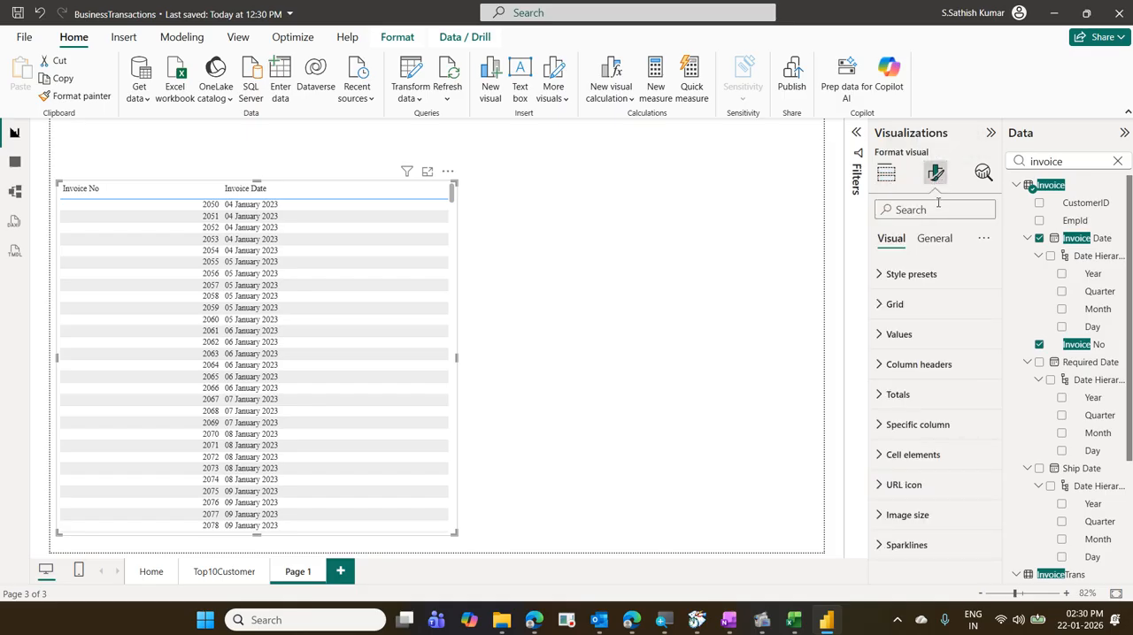
click(936, 237)
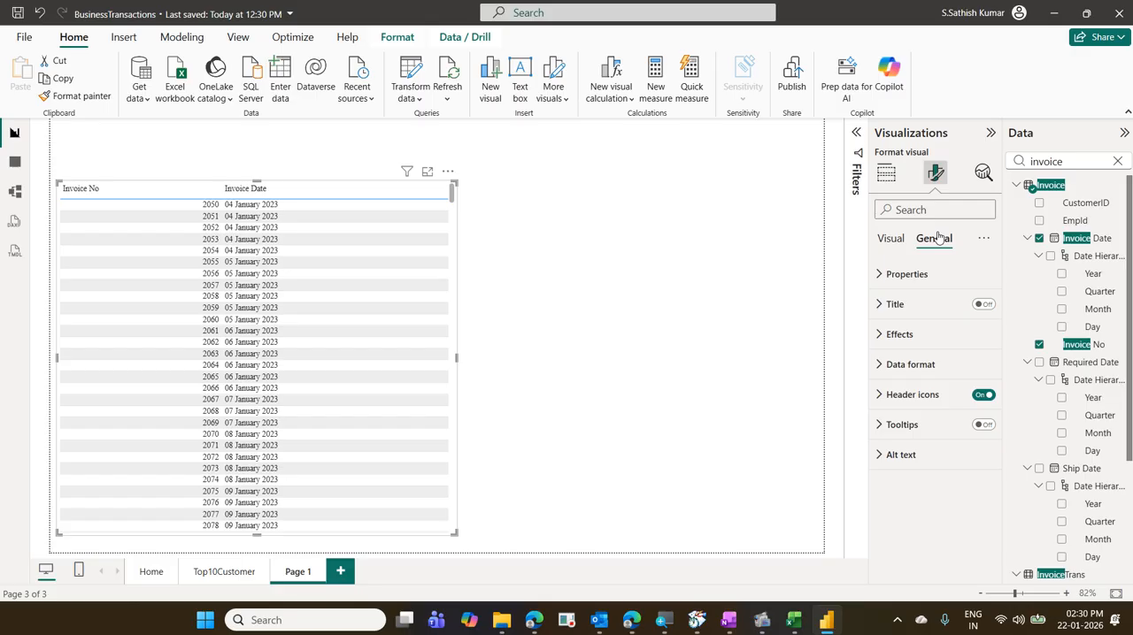
click(931, 361)
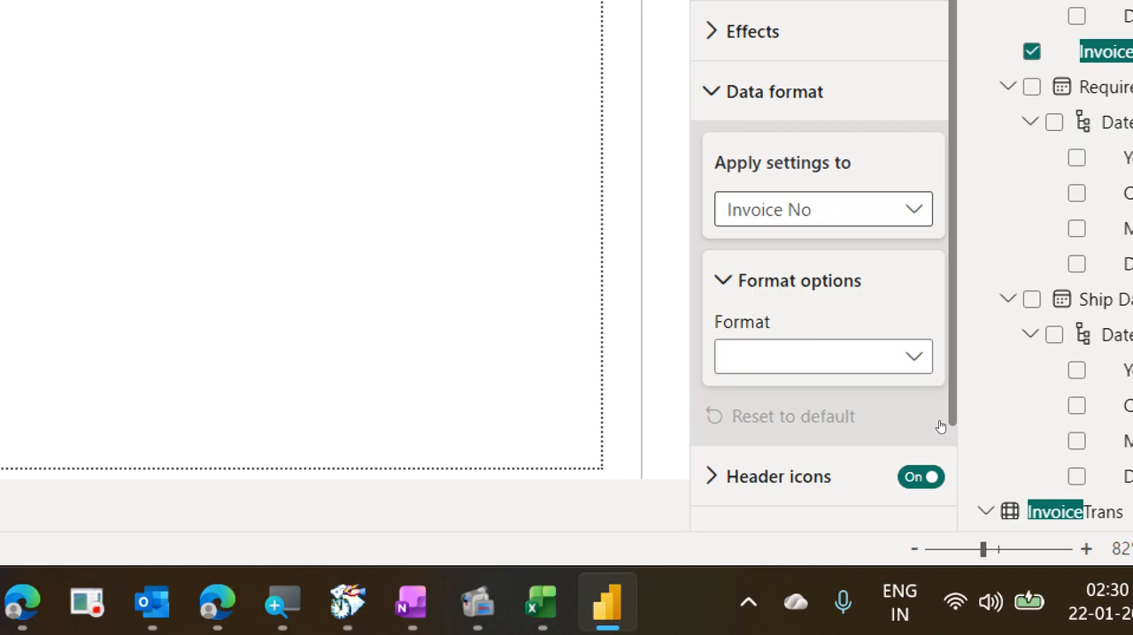
click(836, 212)
click(836, 281)
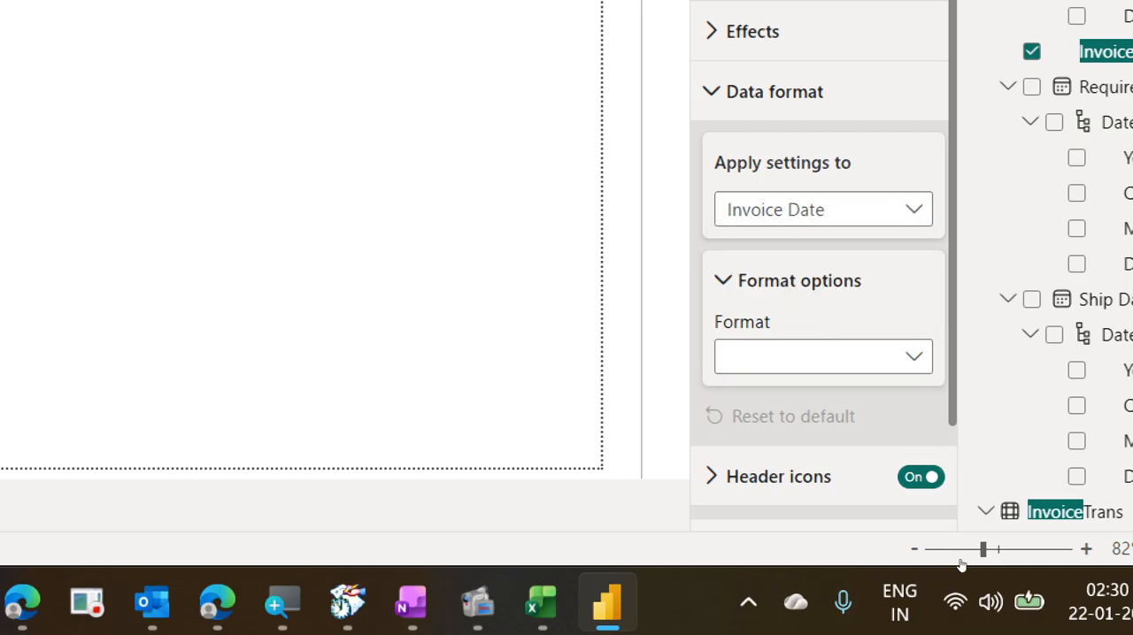
click(823, 356)
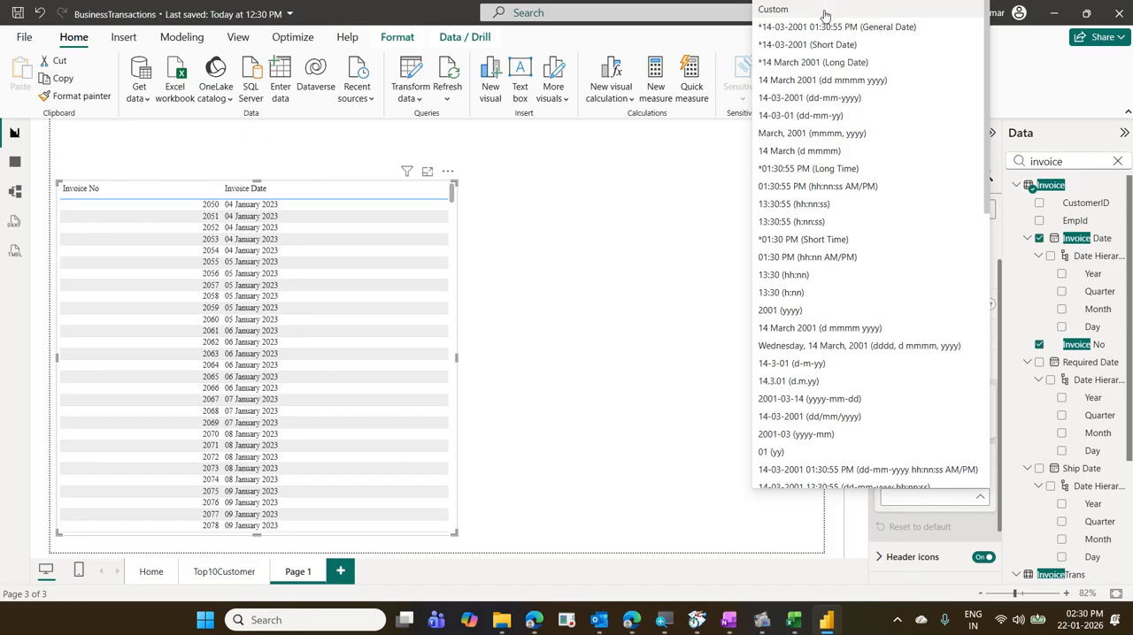
click(823, 11)
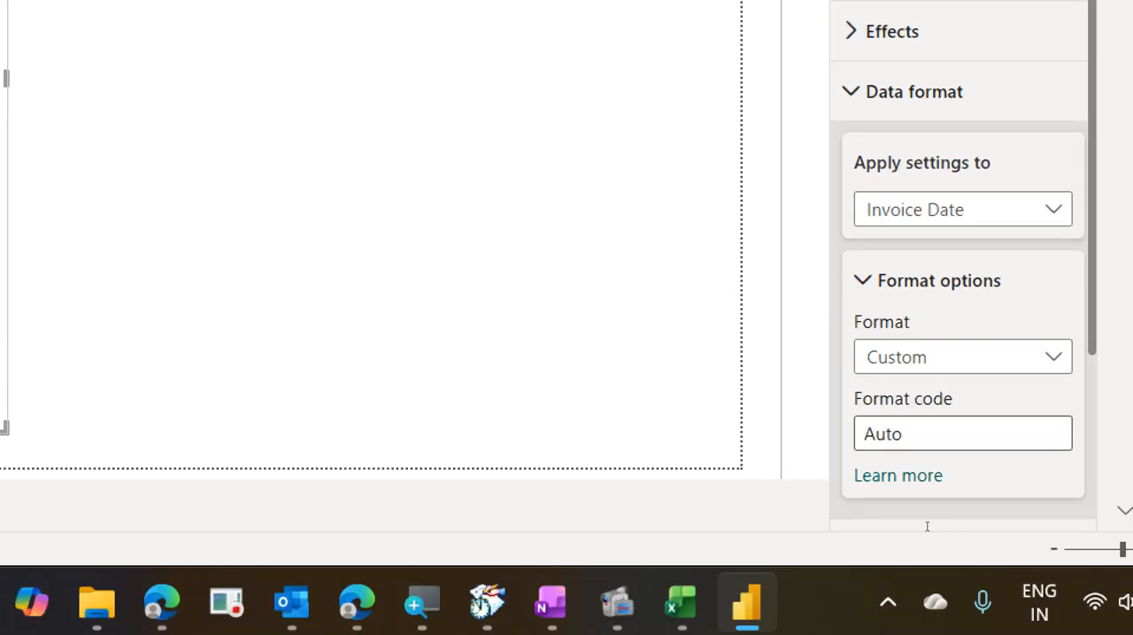
- Enter dd-MM-yyyy as the Invoice Date format code, trying MMM and MMMM for the month along the way
click(915, 435)
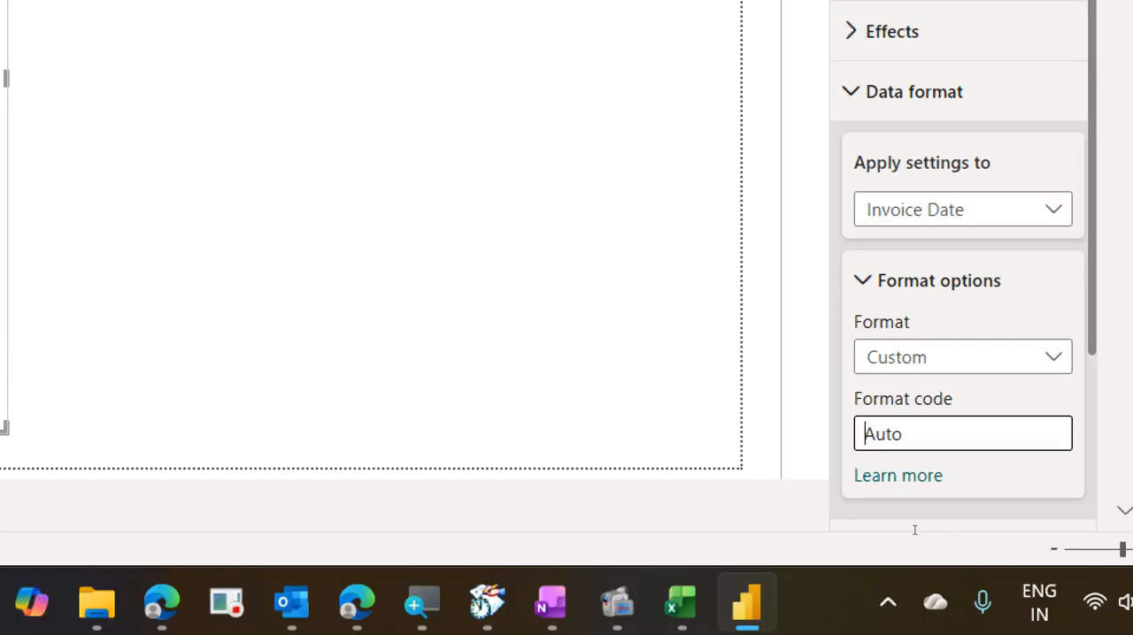
text(dd)
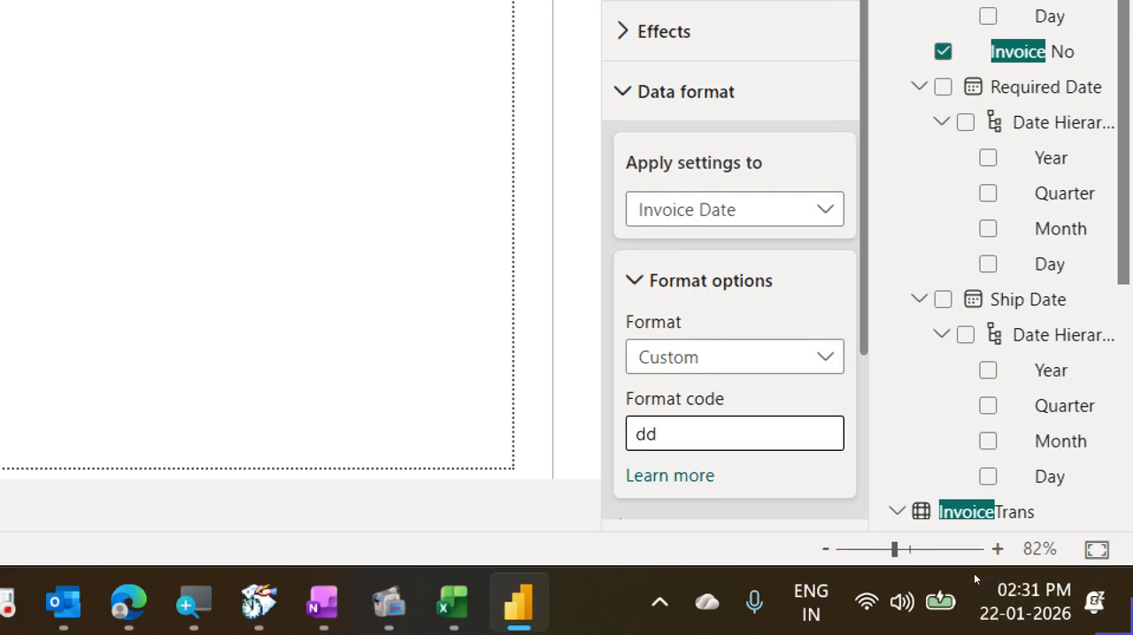
text(-m)
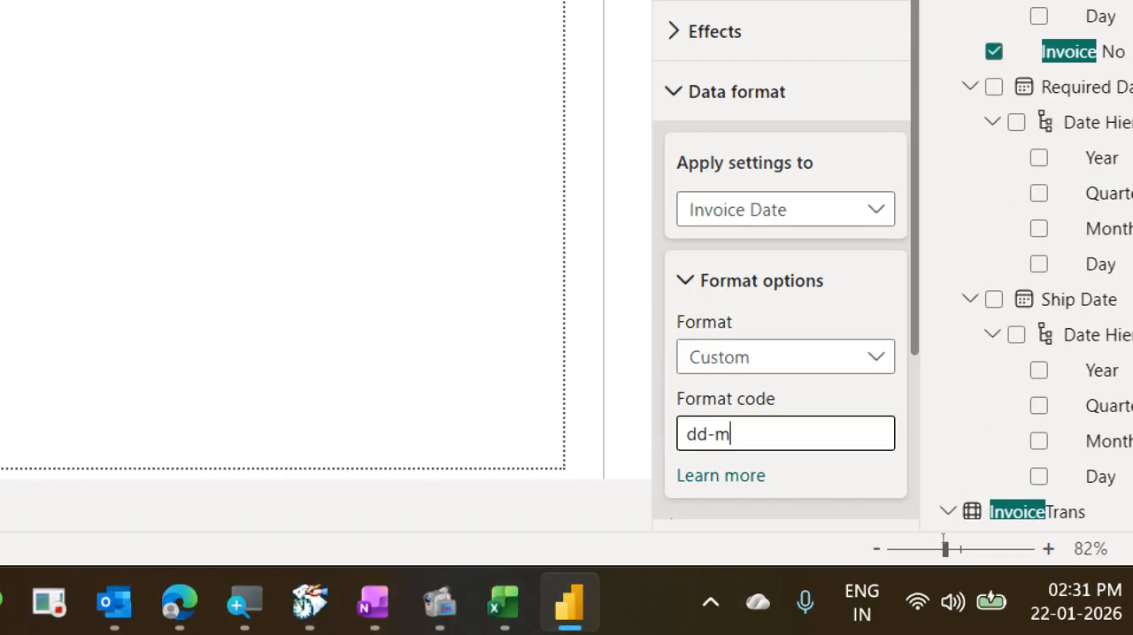
key(BackSpace)
text(MM)
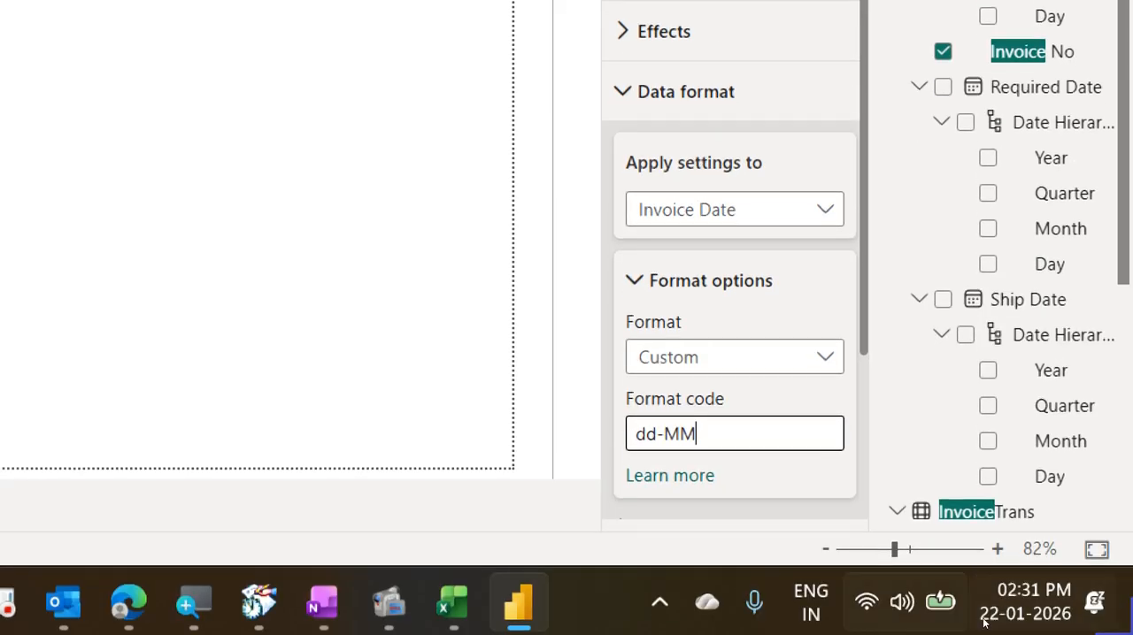
text(M)
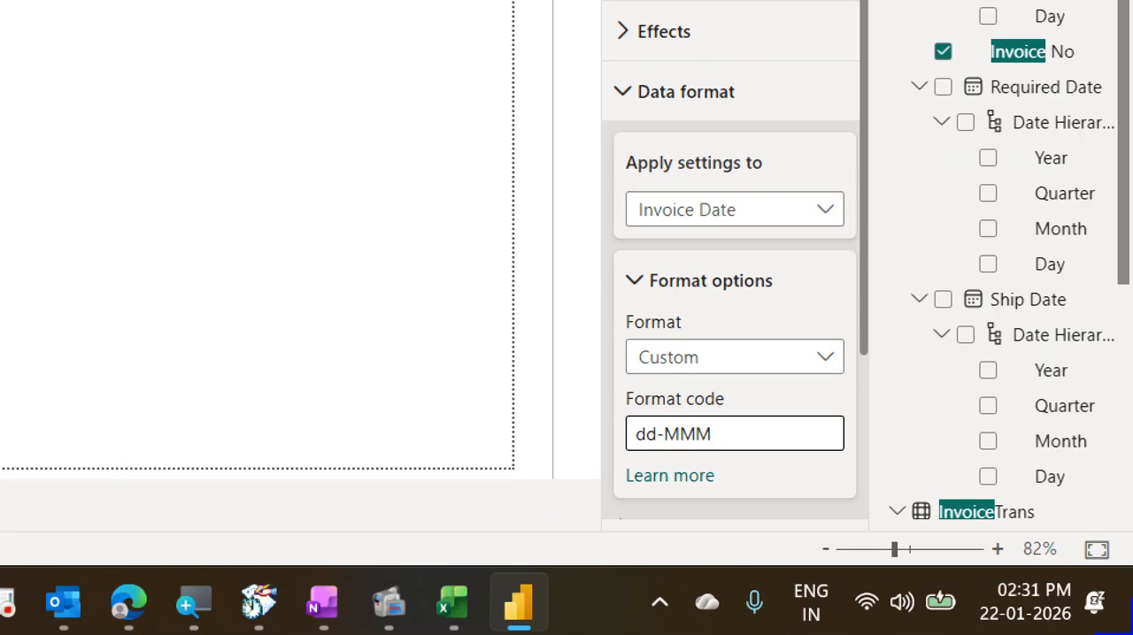
text(M)
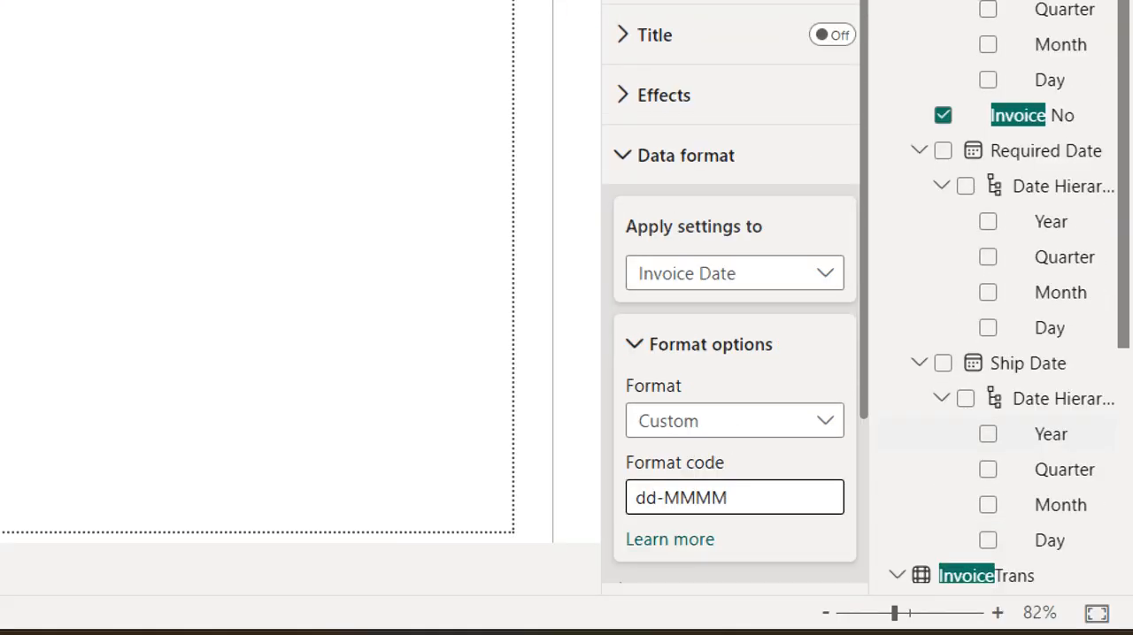
key(BackSpace)
key(BackSpace)
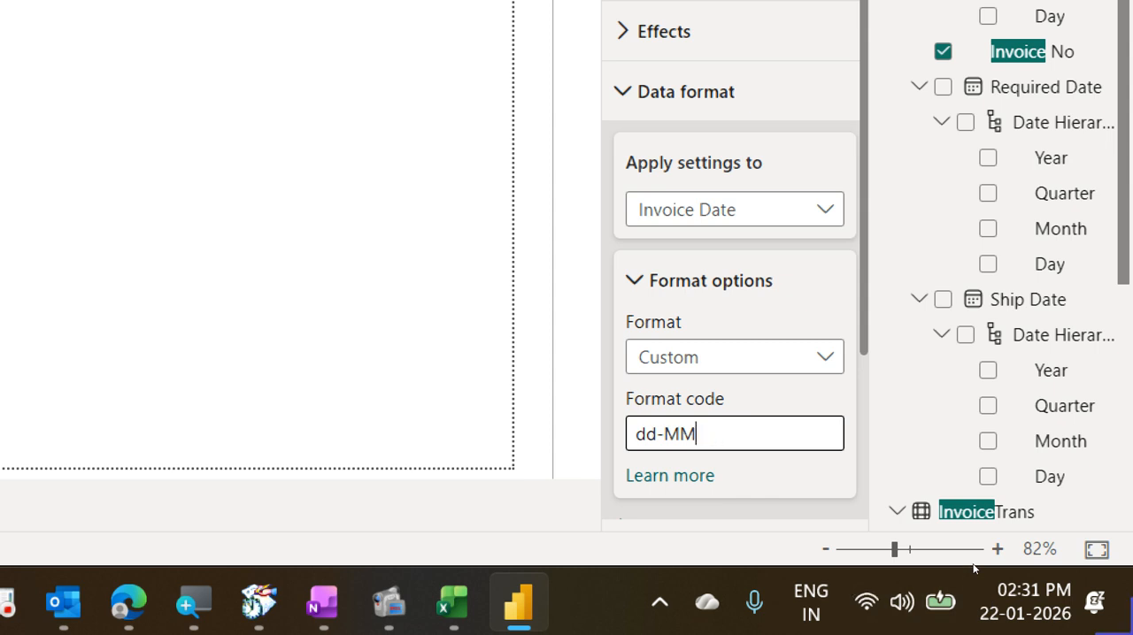
text(-yy)
text(yy)
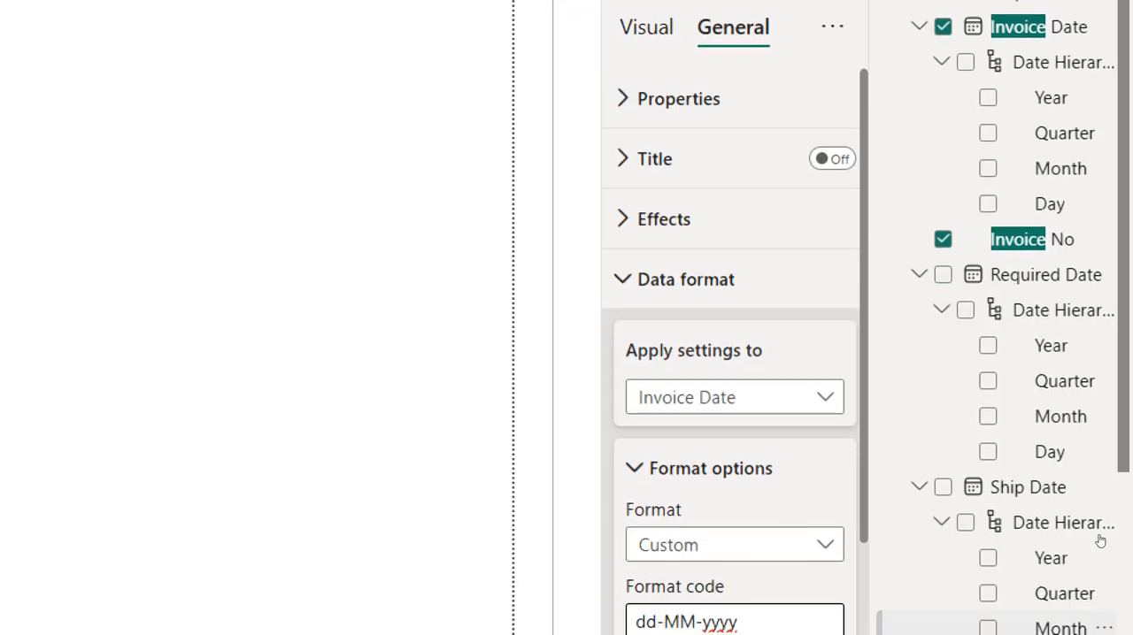
- Try yyy and yy for the year, restore yyyy, and append the short weekday to make the format code dd-MM-yyyy,ddd
key(BackSpace)
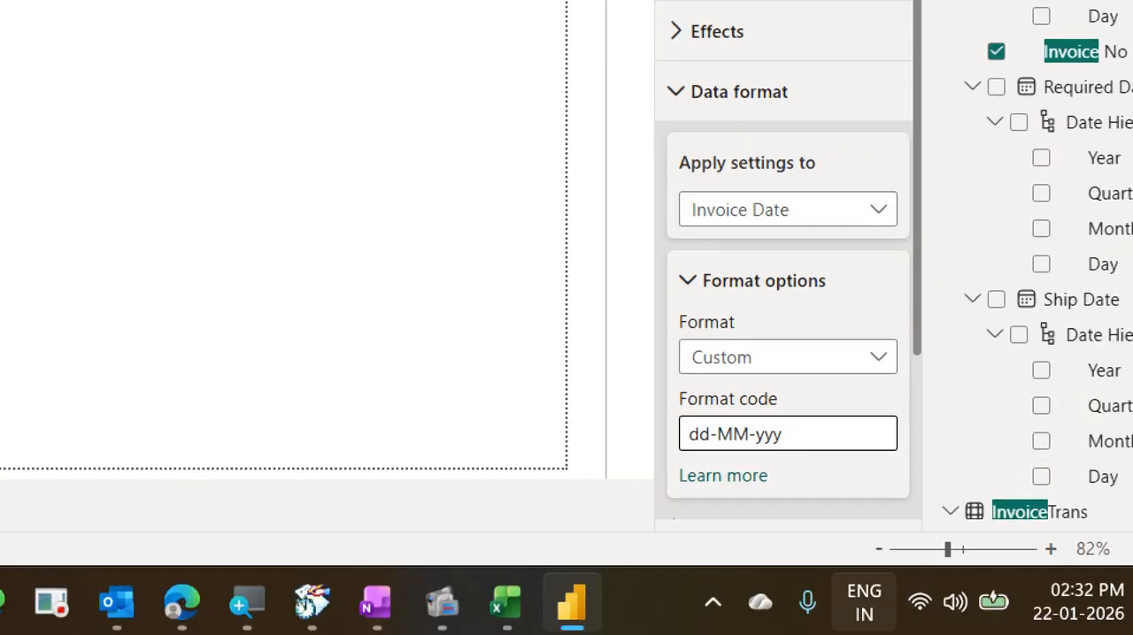
key(BackSpace)
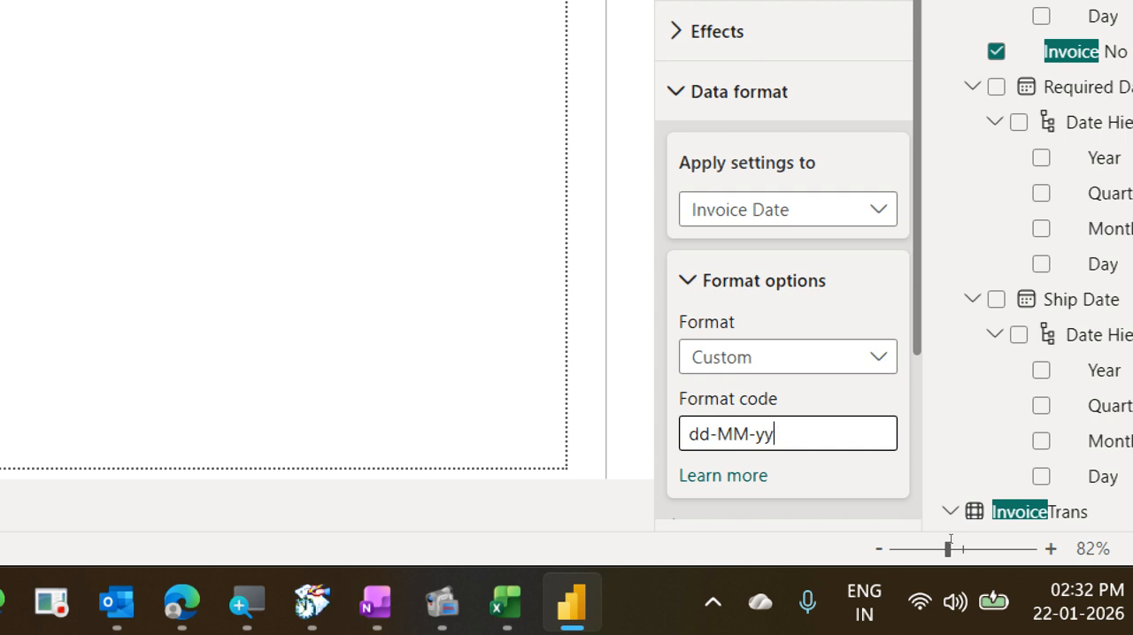
text(yy)
text(,dddd)
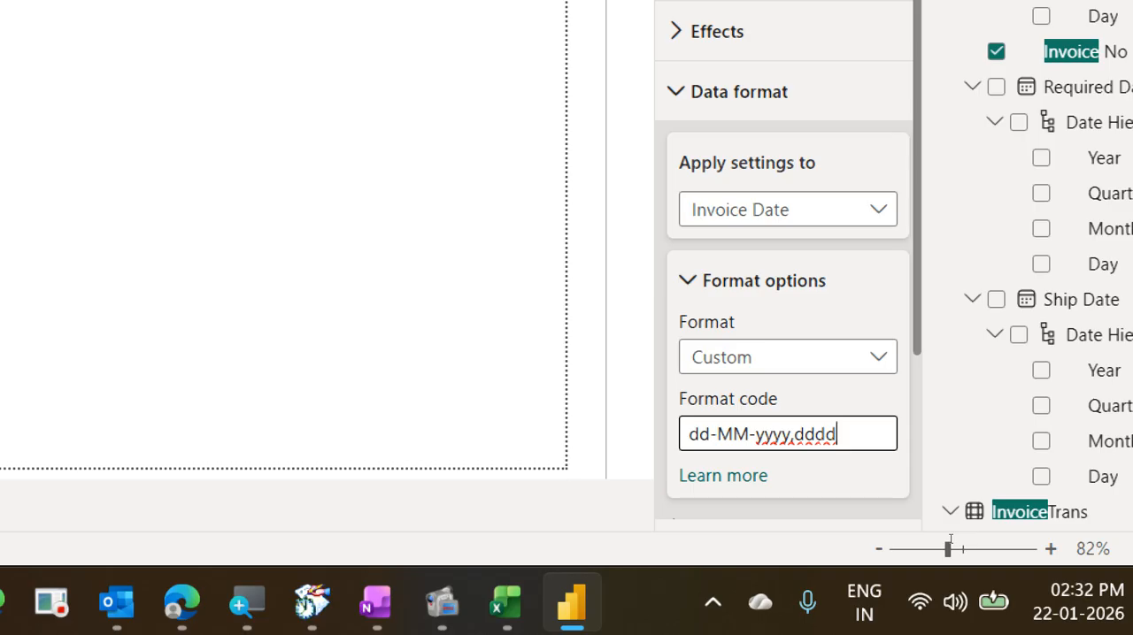
key(BackSpace)
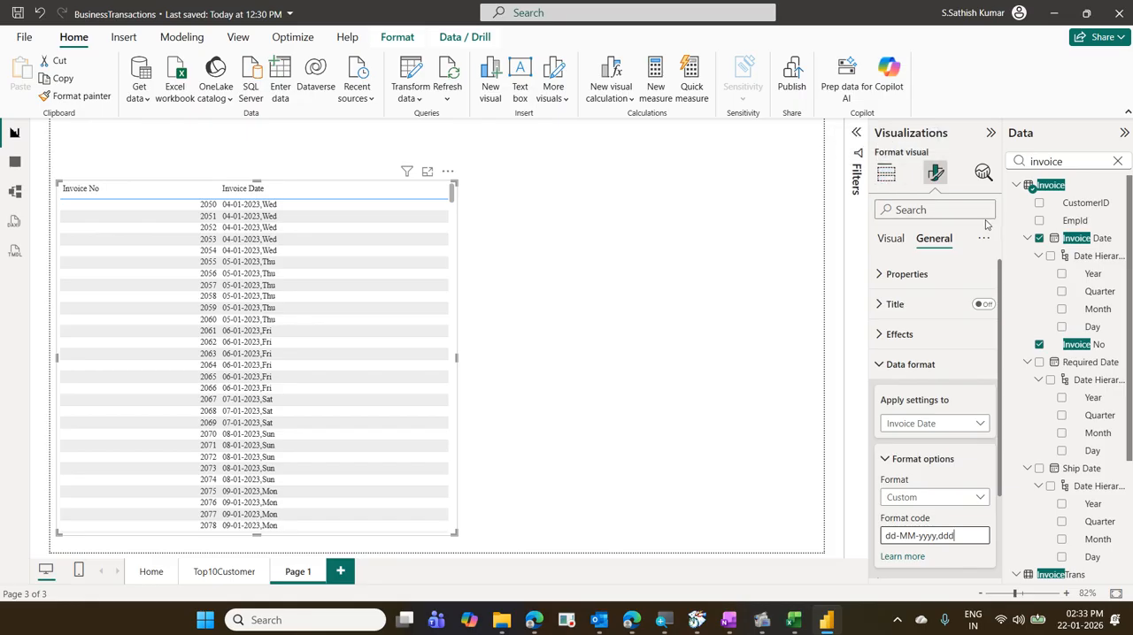
- Search the data fields for pro and add Product Name from ProductMaster as the table's third column
click(887, 173)
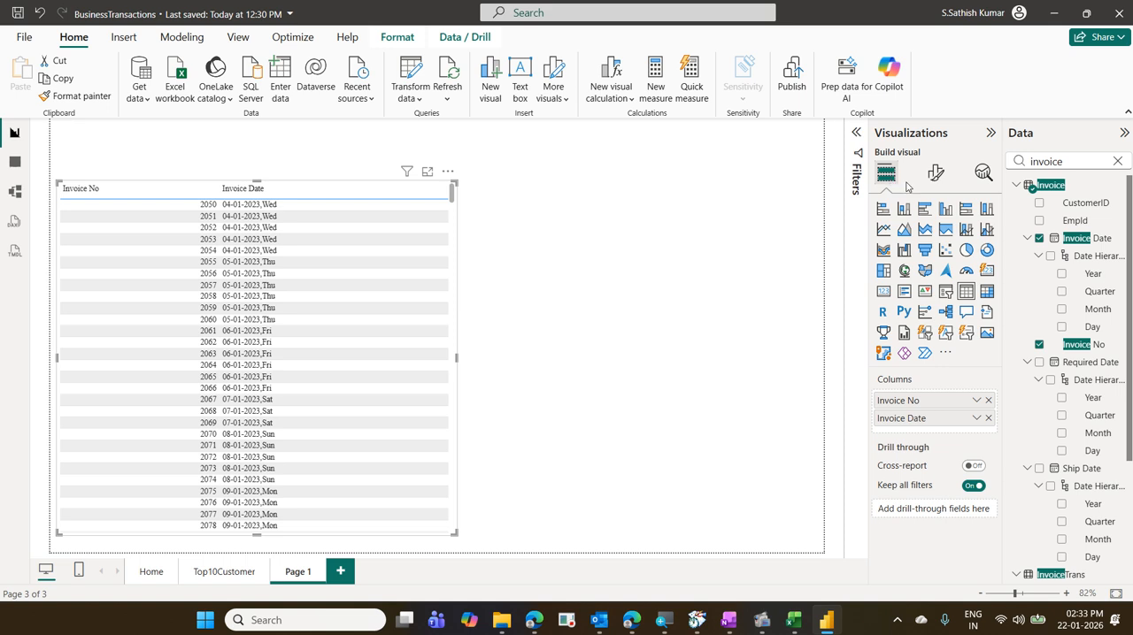
click(1117, 161)
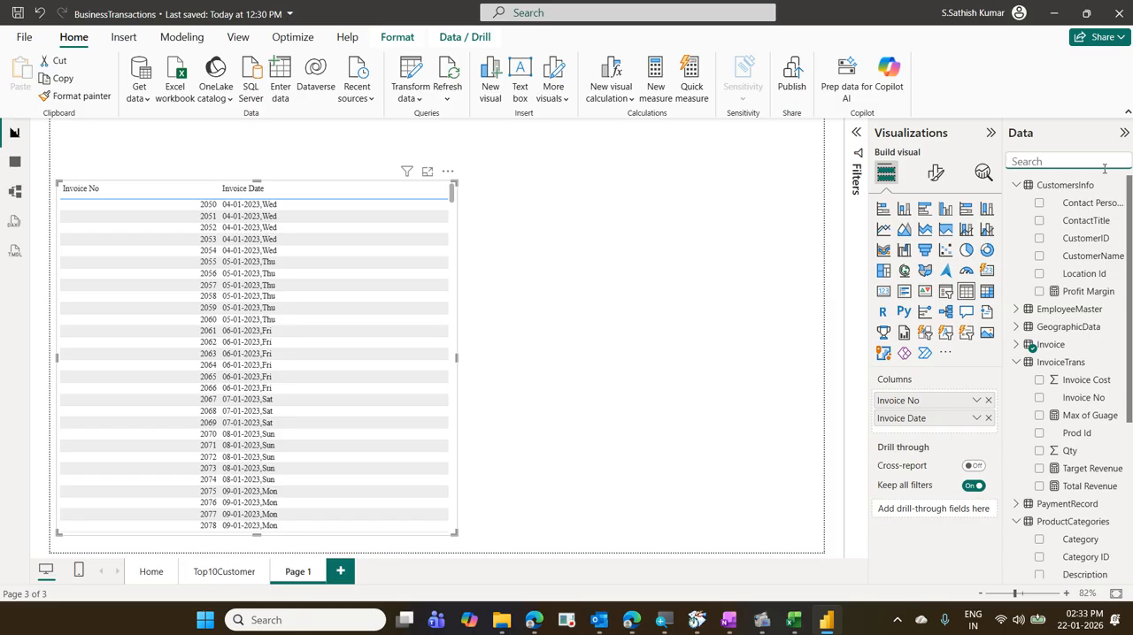
text(pro)
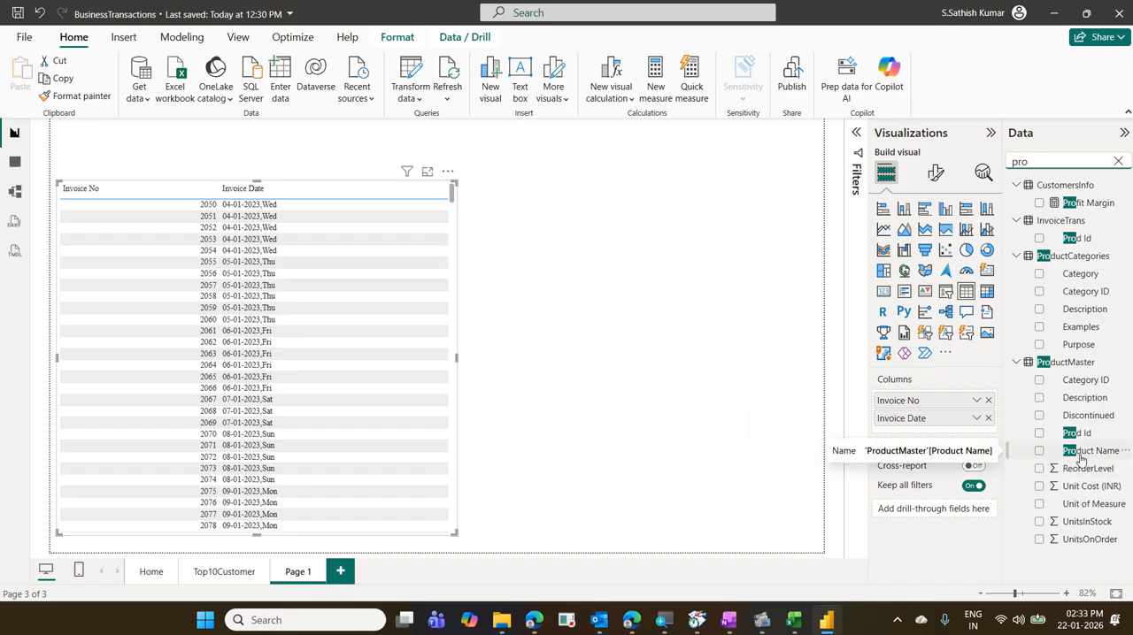
drag(1081, 457, 941, 435)
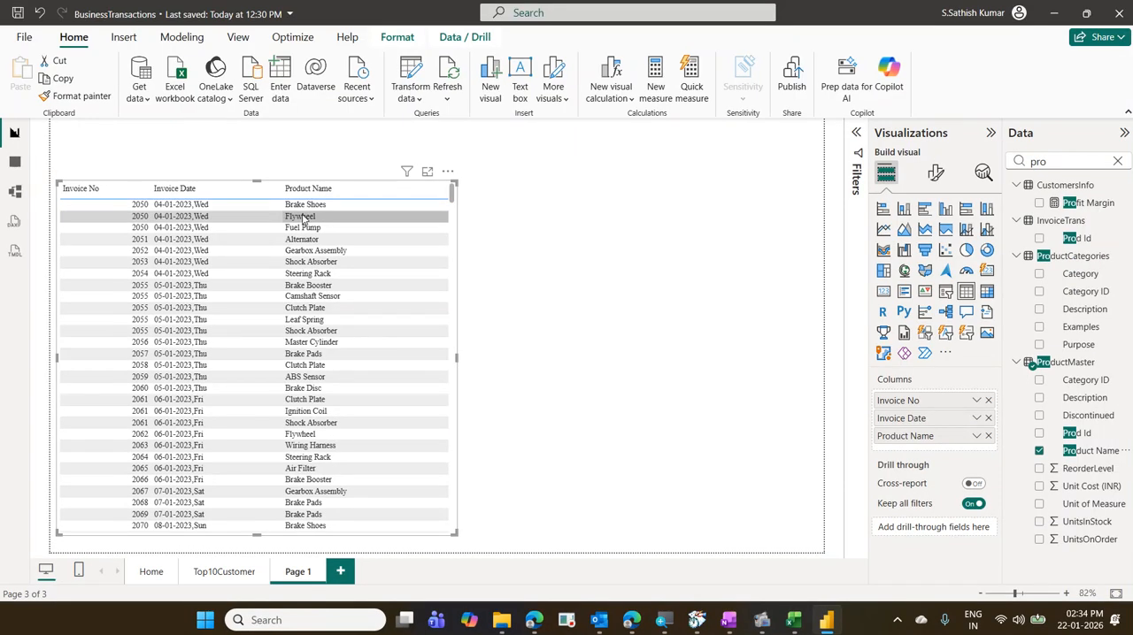
- Search the data fields for qty and add Qty from InvoiceTrans to the table's columns after Product Name
click(1117, 161)
click(1051, 162)
text(qty)
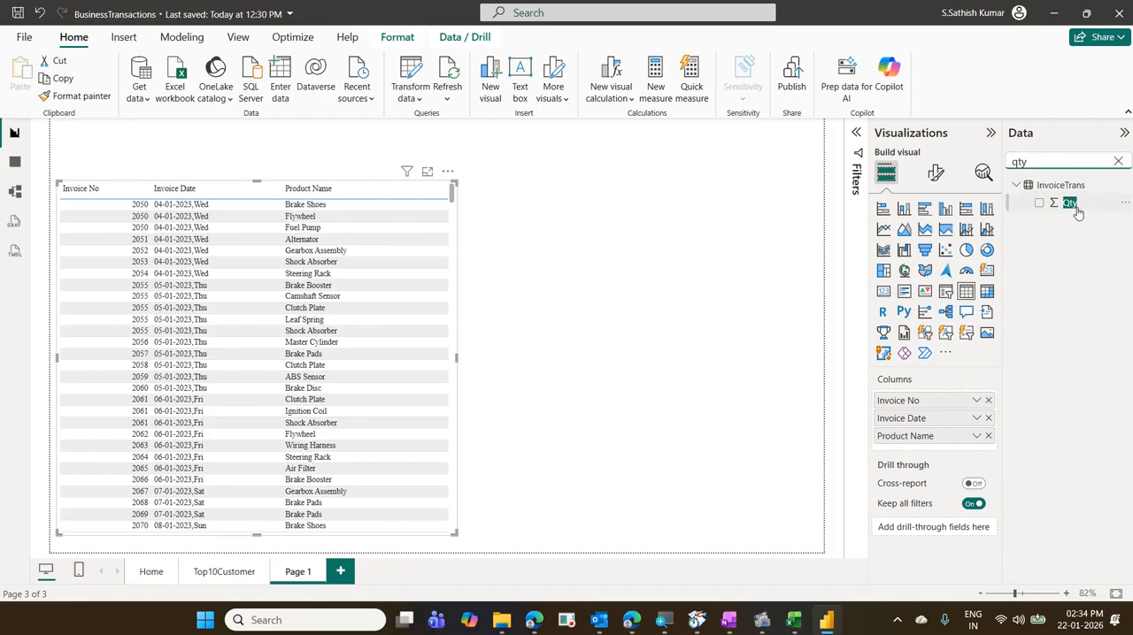
drag(1072, 204, 952, 451)
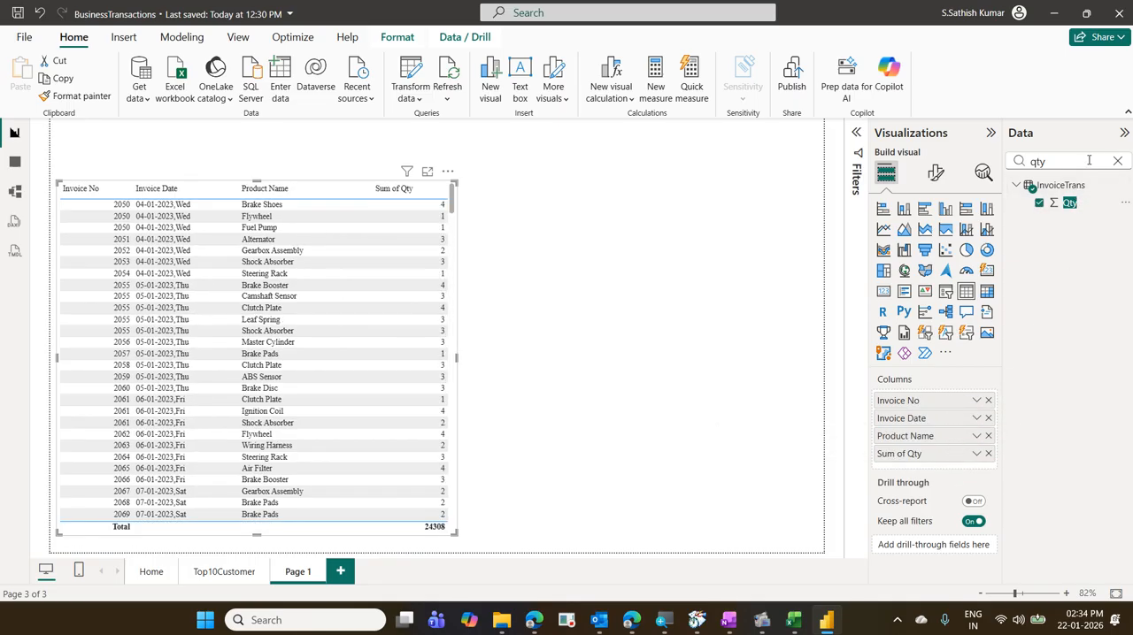
- Search the data fields for invoice, add Invoice Cost from InvoiceTrans as the table's last column, and clear the search
drag(1096, 160, 975, 167)
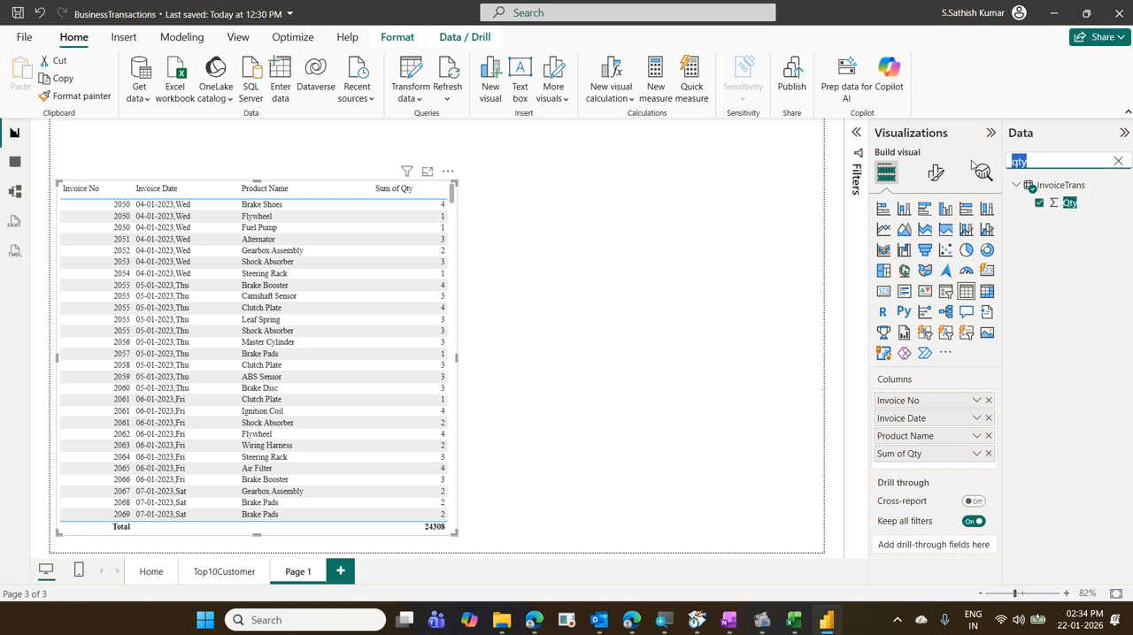
text(in)
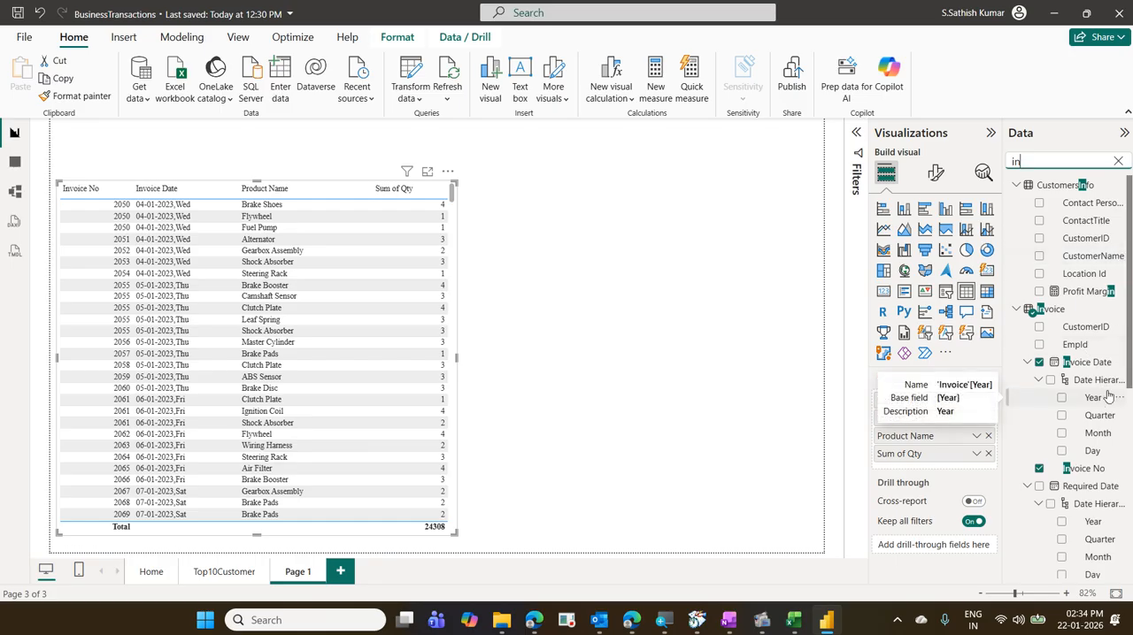
text(v)
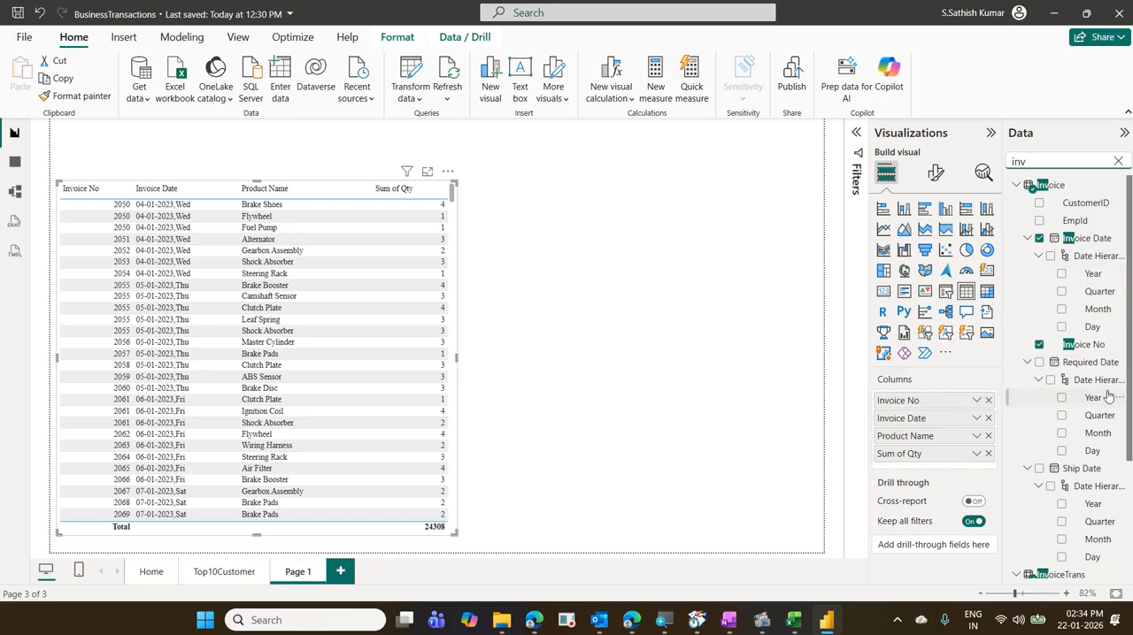
text(oice)
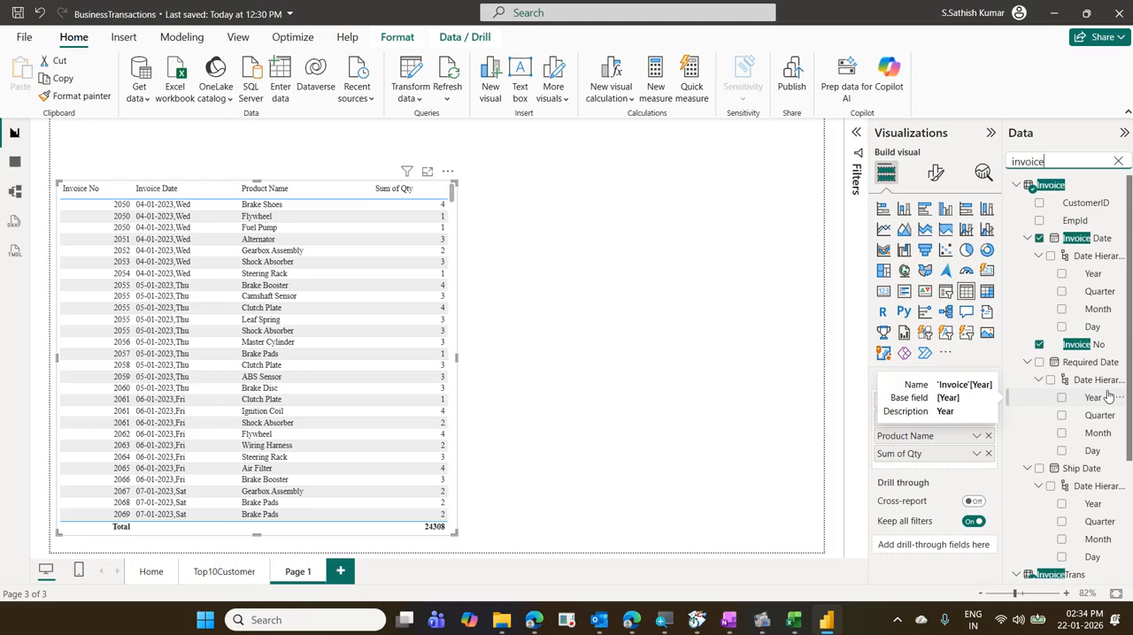
scroll(1106, 400, down, 3)
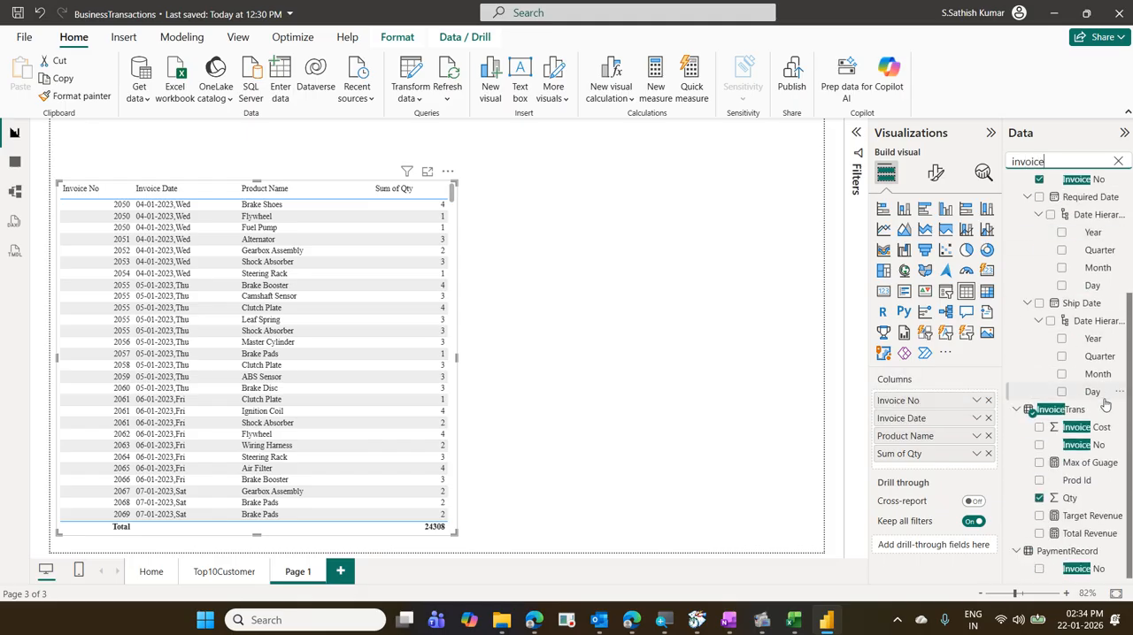
drag(1097, 428, 966, 472)
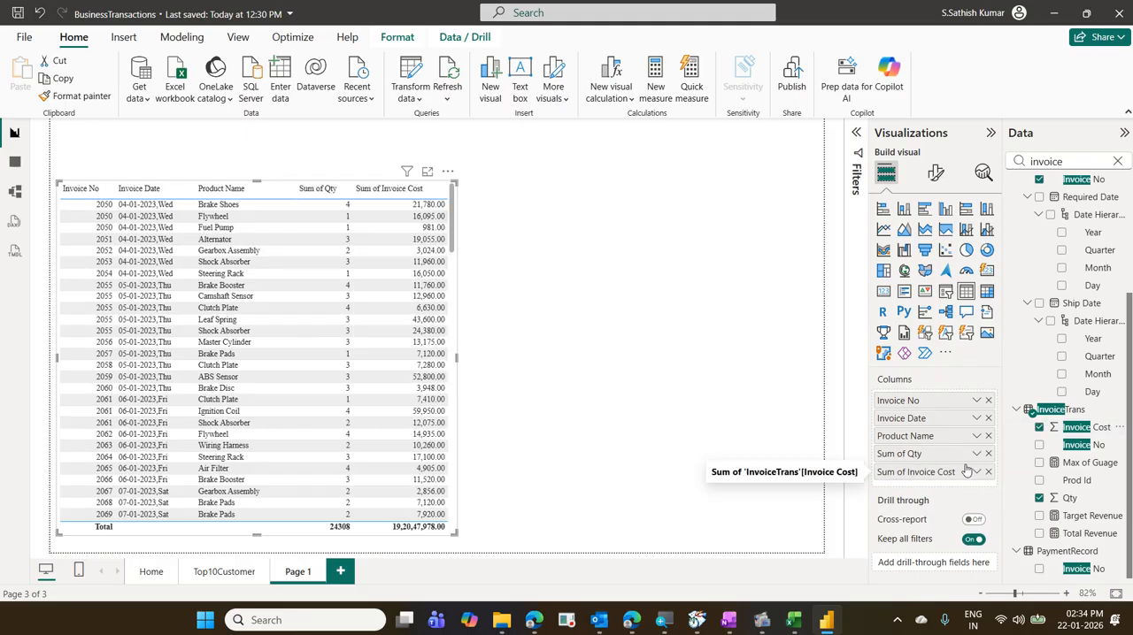
click(1119, 163)
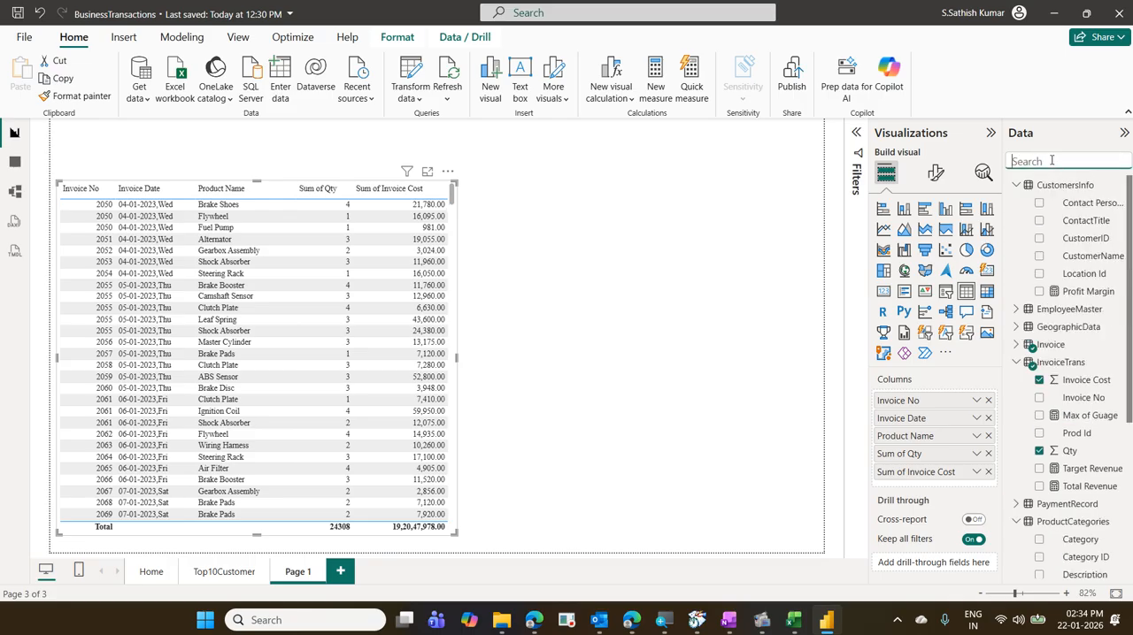
- Search the data fields for tot, add Total Revenue from InvoiceTrans as the table's last column, and clear the search
text(tot)
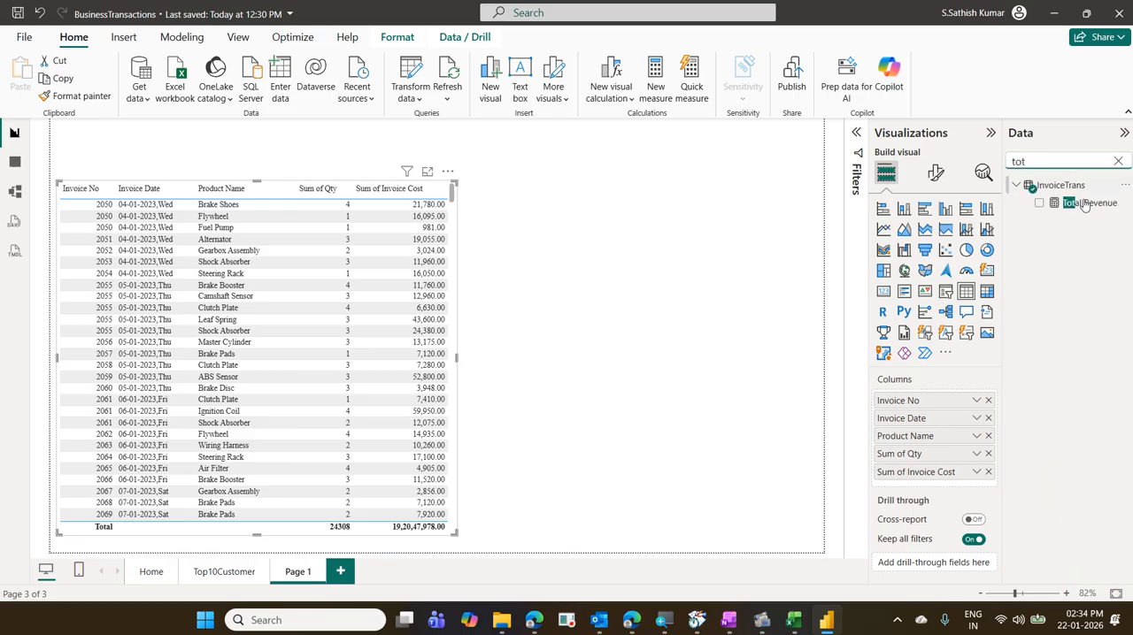
drag(1089, 203, 945, 478)
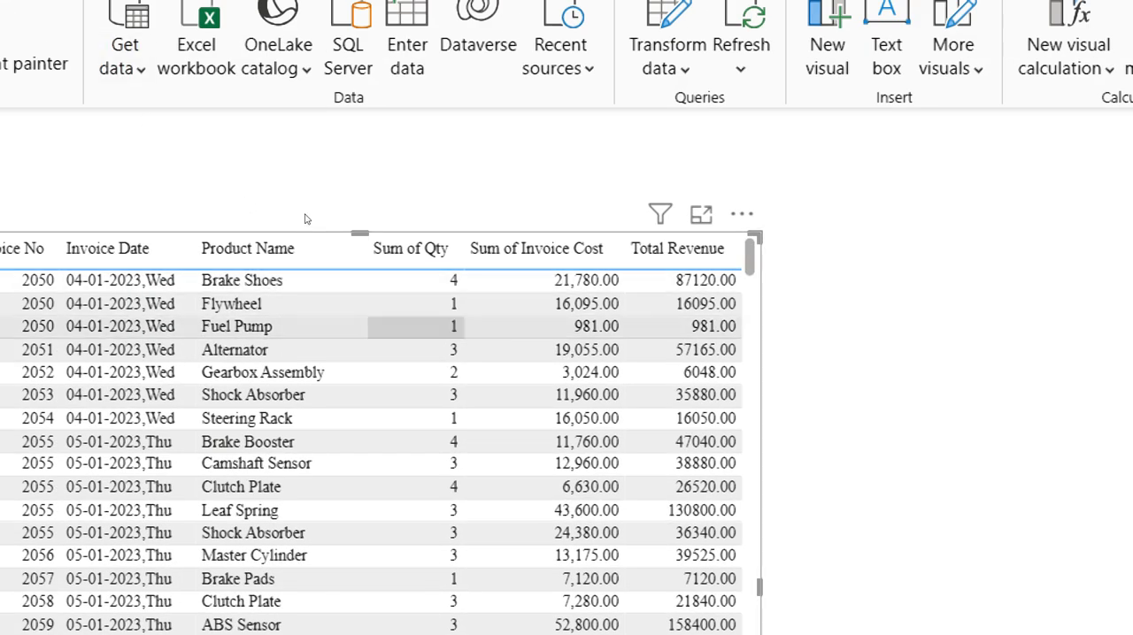
key(Up)
key(Up)
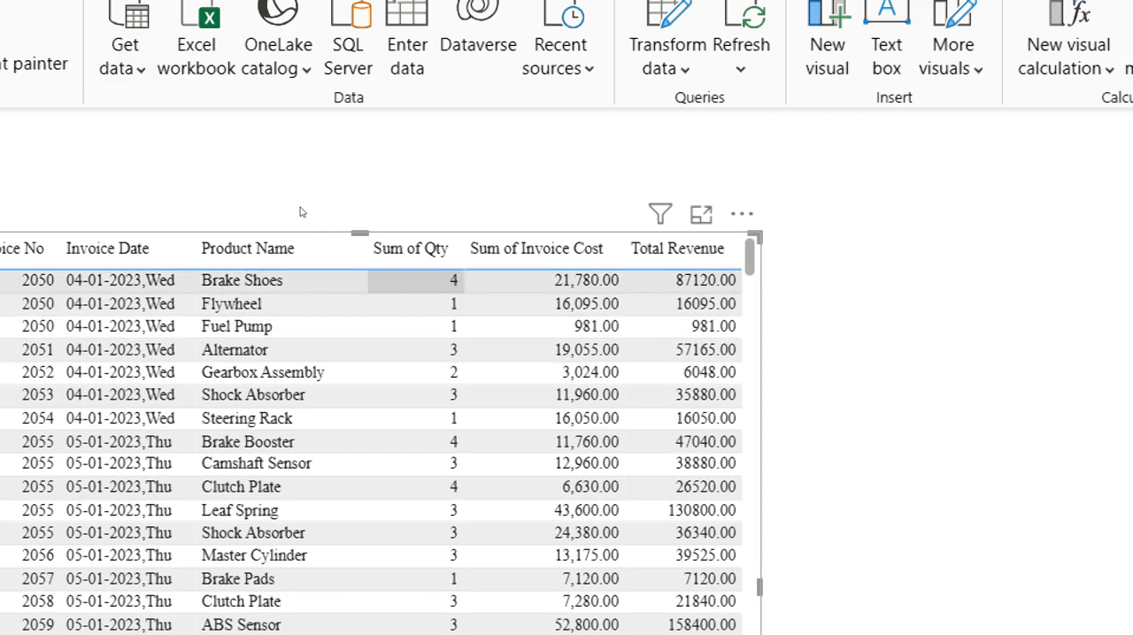
key(Right)
key(Right)
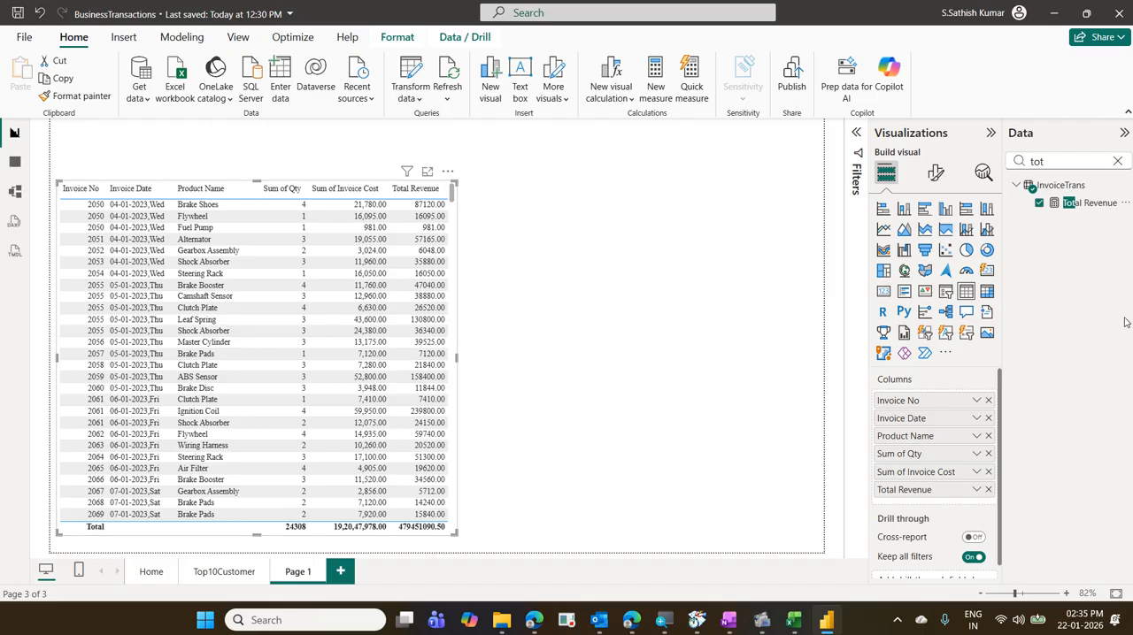
click(1116, 161)
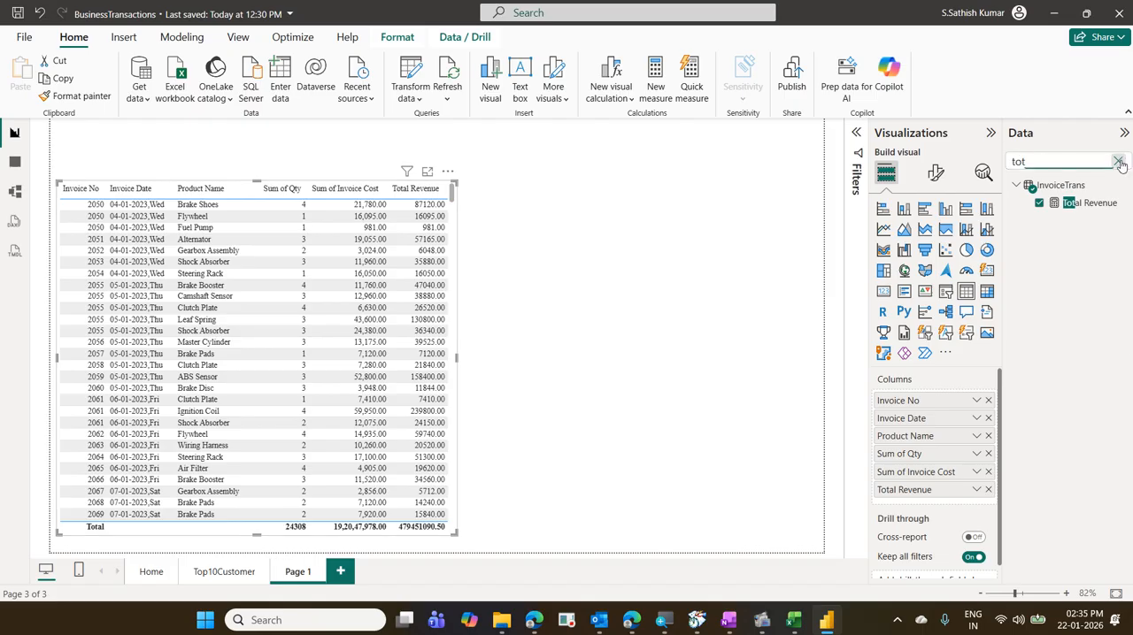
- Search the data fields for unit, add Unit Cost (INR) from ProductMaster after Total Revenue, and clear the search
text(unit)
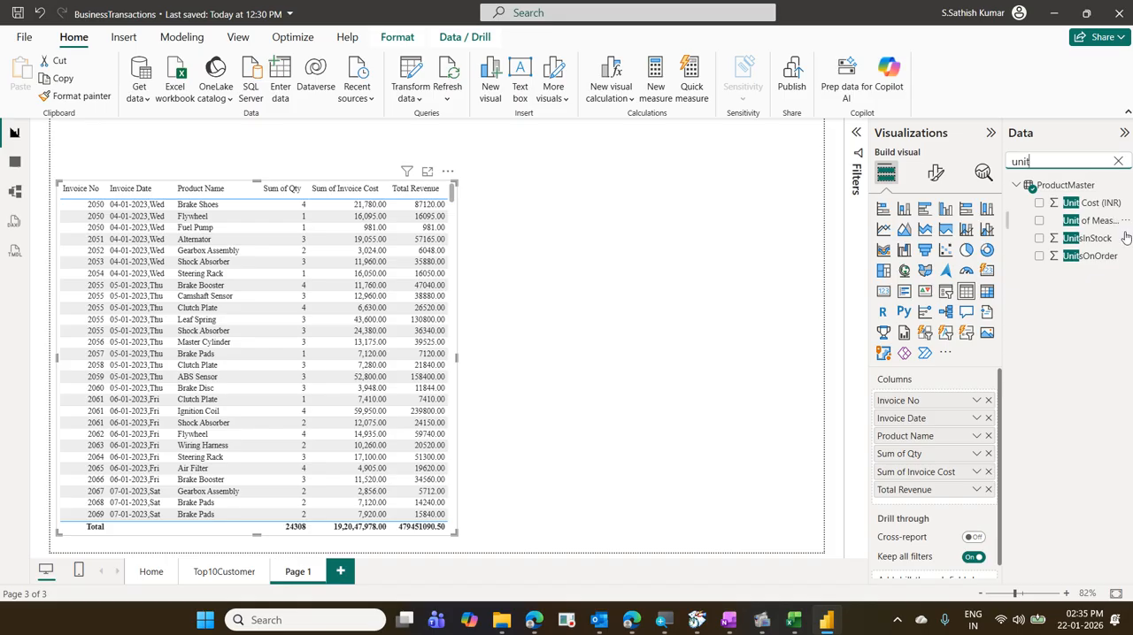
drag(1102, 206, 972, 504)
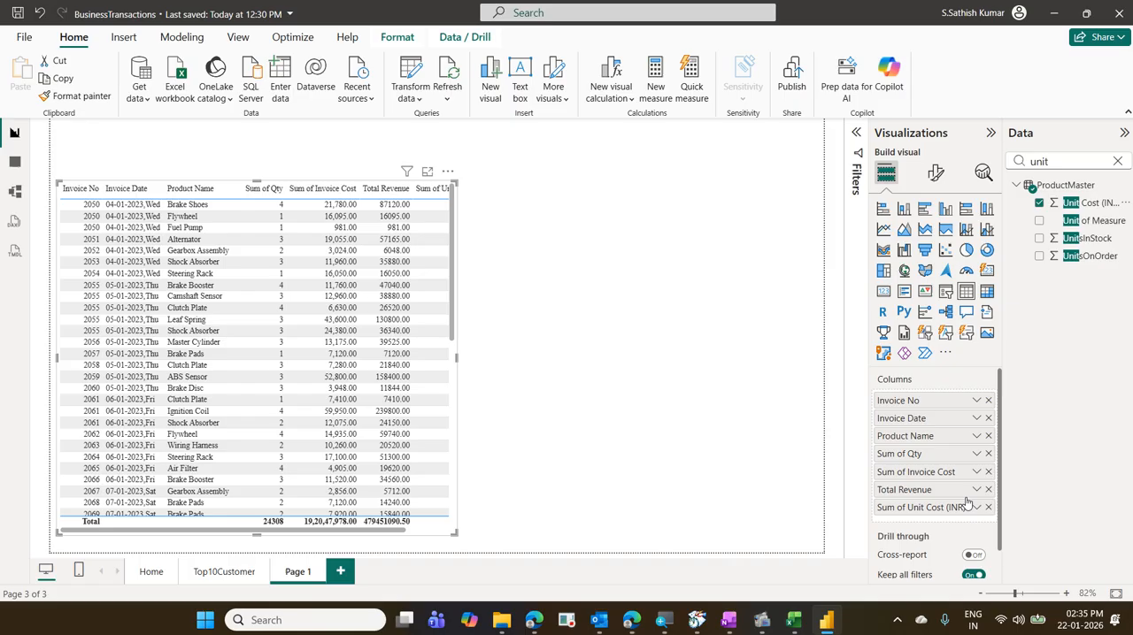
click(1117, 161)
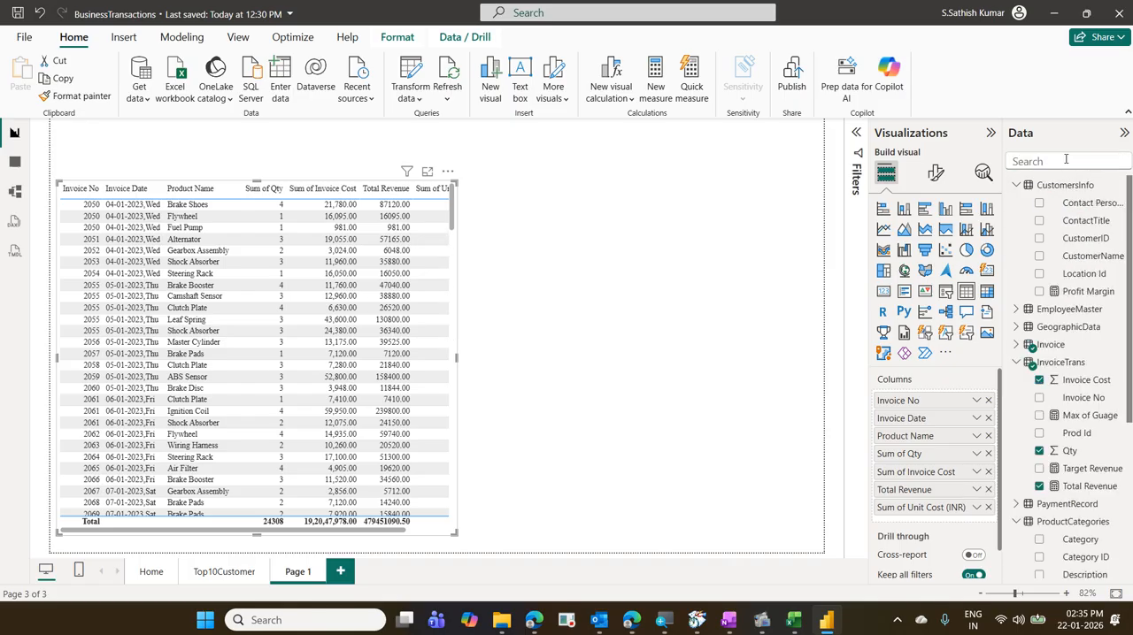
- Search the data fields for tar, add Target Revenue from InvoiceTrans as the last column, and widen the table to fit all columns
click(1056, 161)
text(tar)
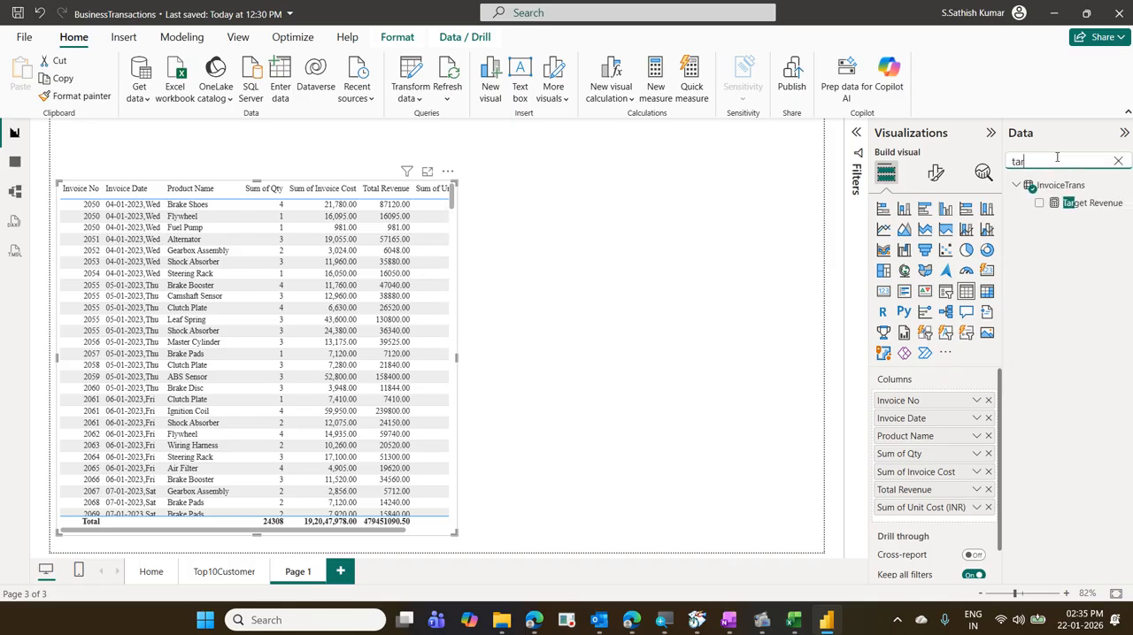
drag(1090, 203, 965, 524)
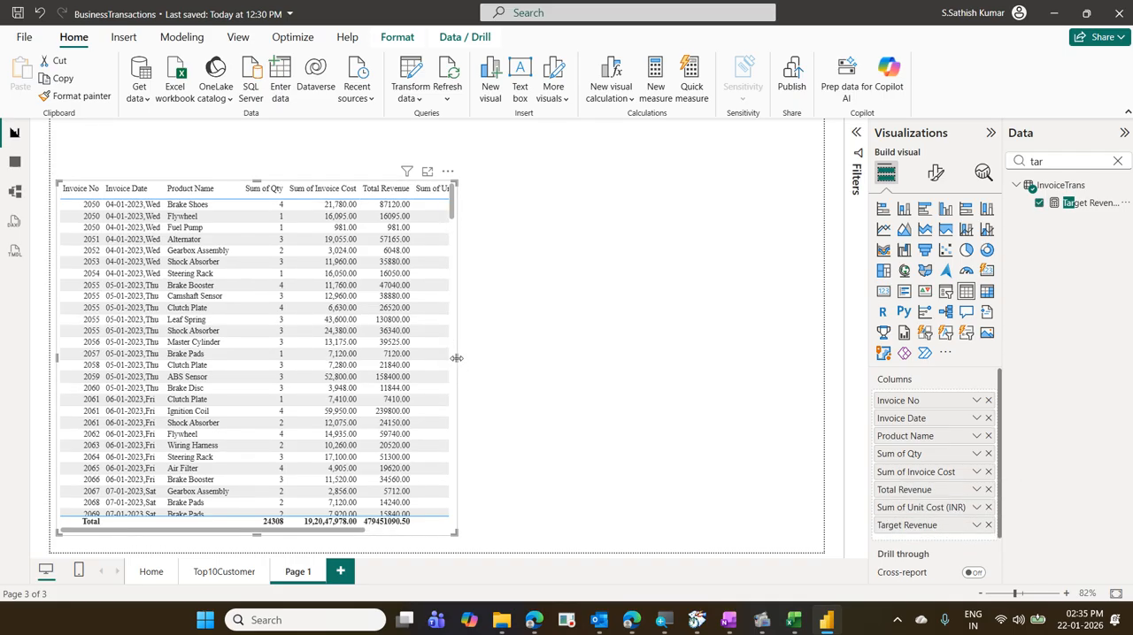
drag(456, 358, 597, 387)
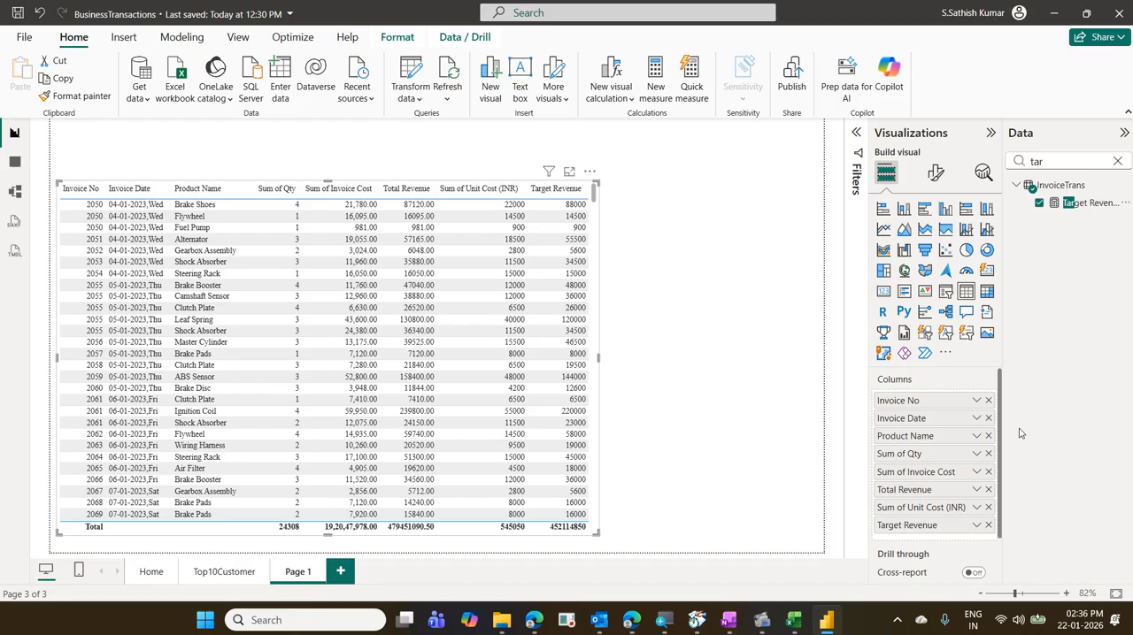
- Remove Target Revenue and Unit Cost (INR) from the table's columns and narrow the table to just cut into the Total Revenue column
click(988, 525)
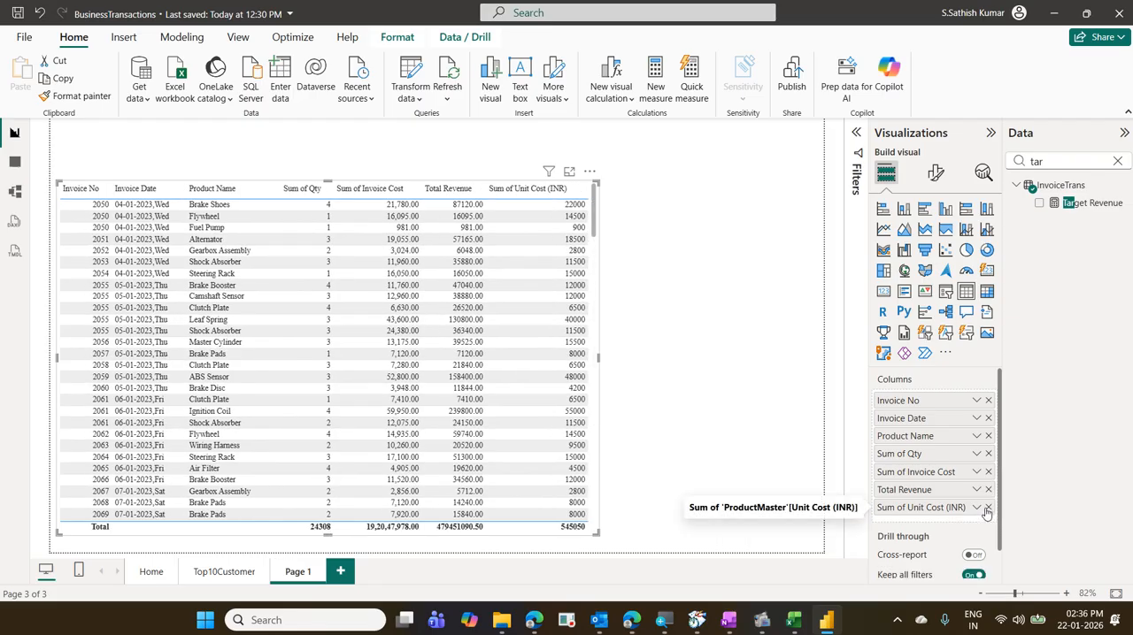
click(987, 508)
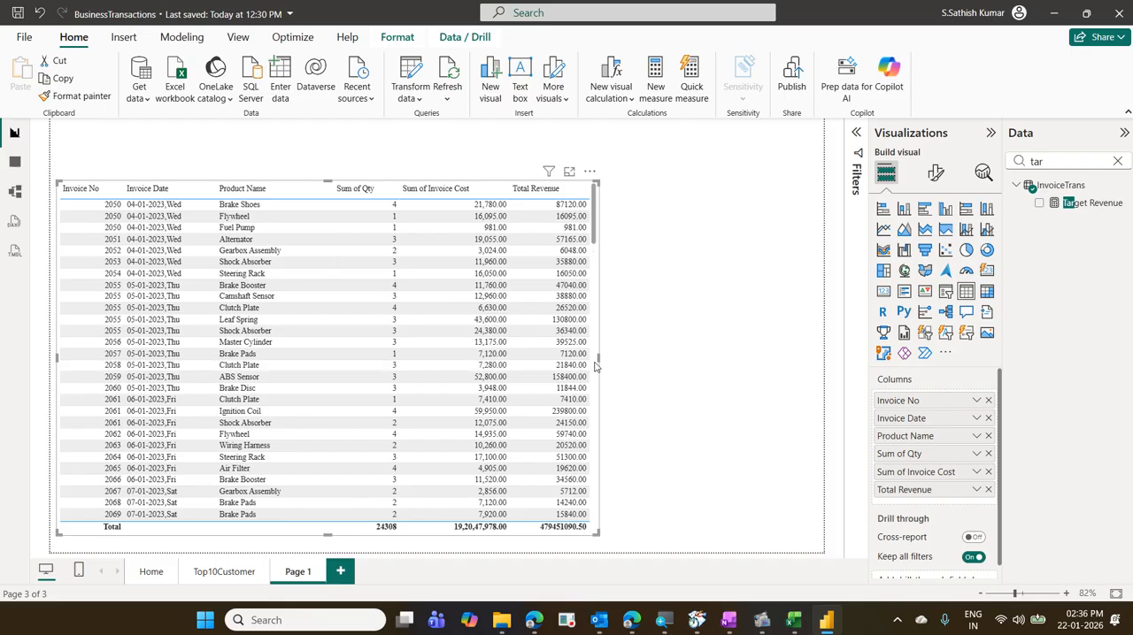
drag(598, 357, 409, 410)
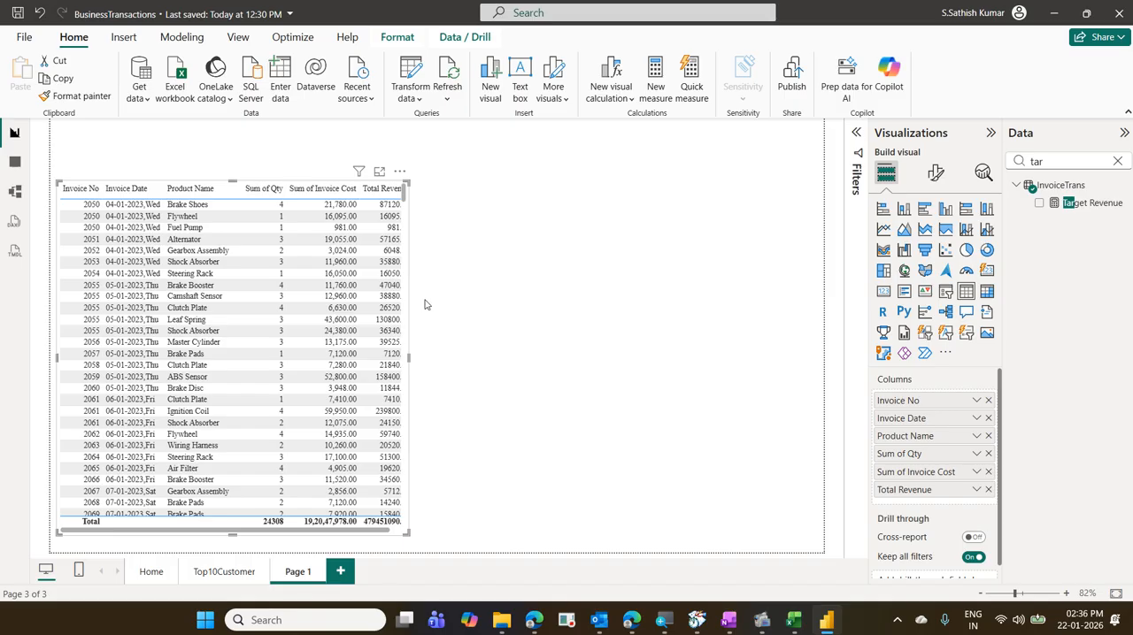
- Start exporting the invoice table's data as a CSV file and cancel the save
click(400, 173)
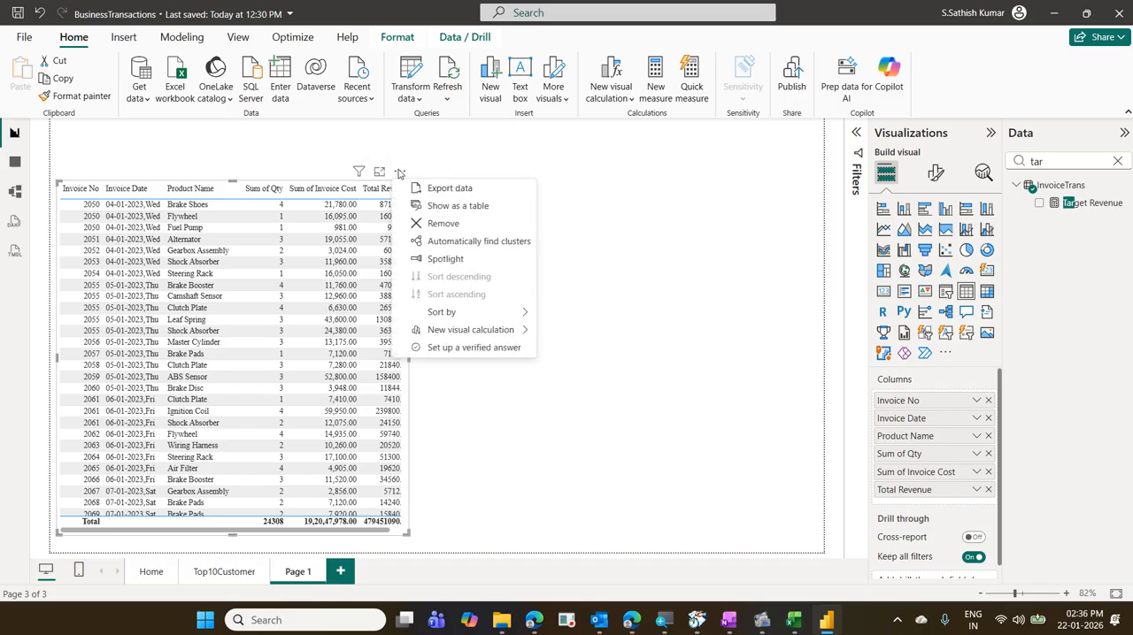
click(443, 190)
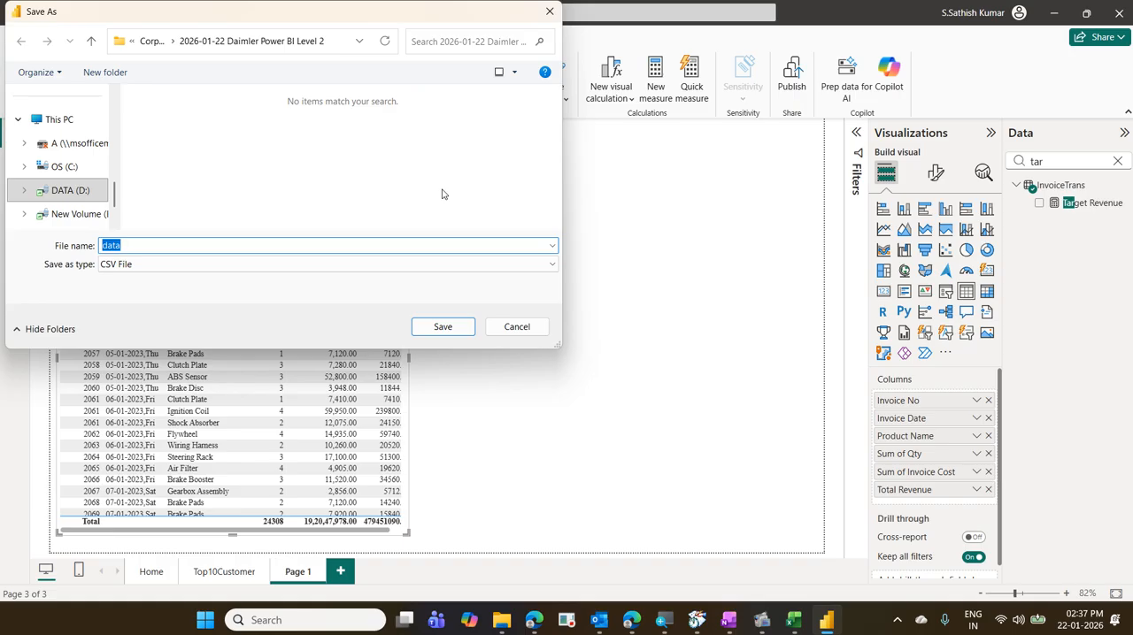
click(534, 328)
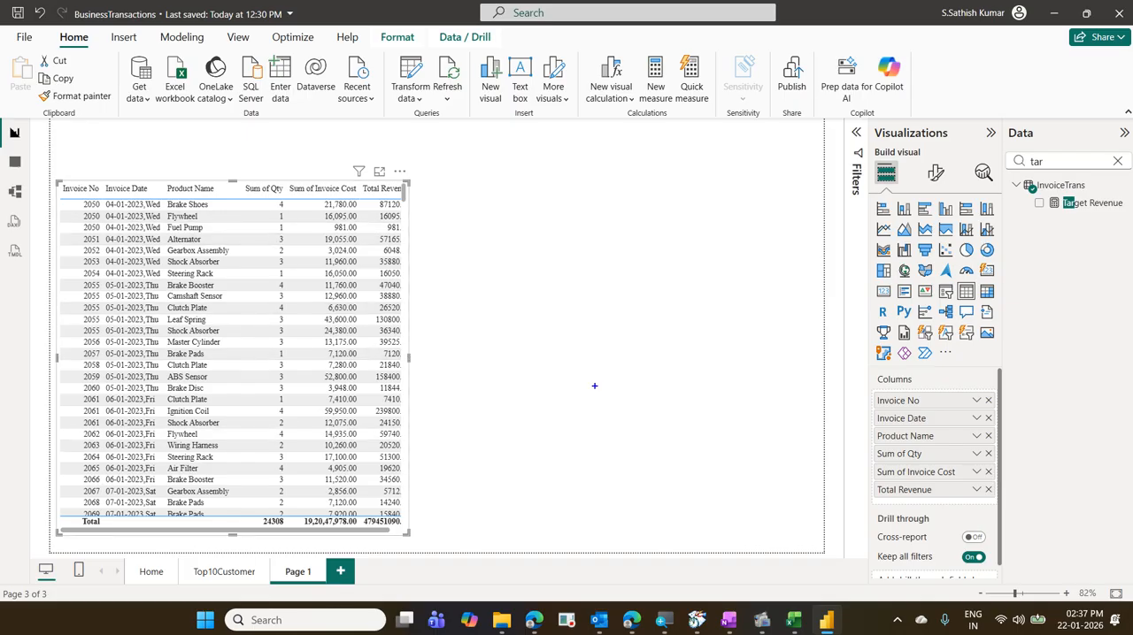
mouse_move(247, 511)
mouse_down()
mouse_move(299, 533)
mouse_move(276, 524)
mouse_move(252, 546)
mouse_up()
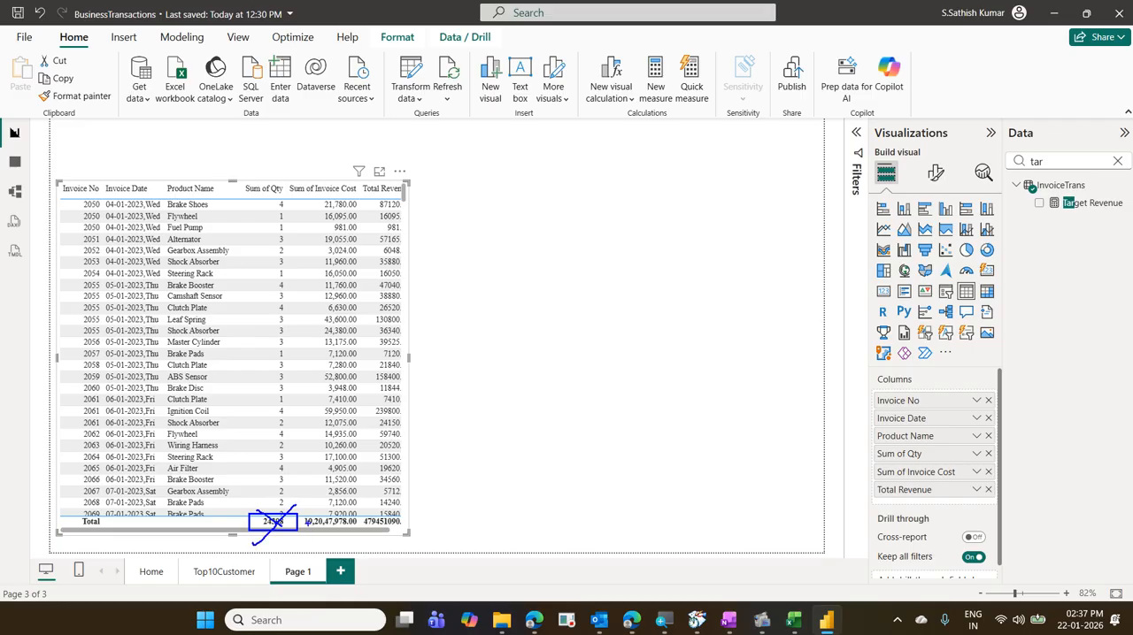
mouse_move(302, 513)
mouse_down()
mouse_move(356, 538)
mouse_move(321, 536)
mouse_move(349, 536)
mouse_move(416, 494)
mouse_up()
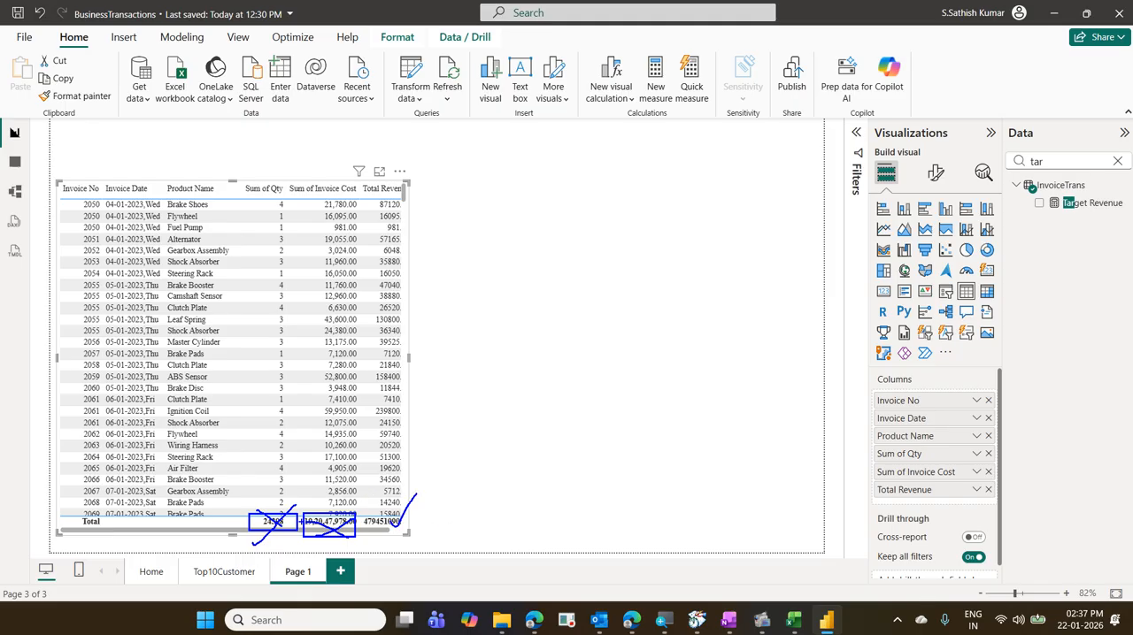
key(Escape)
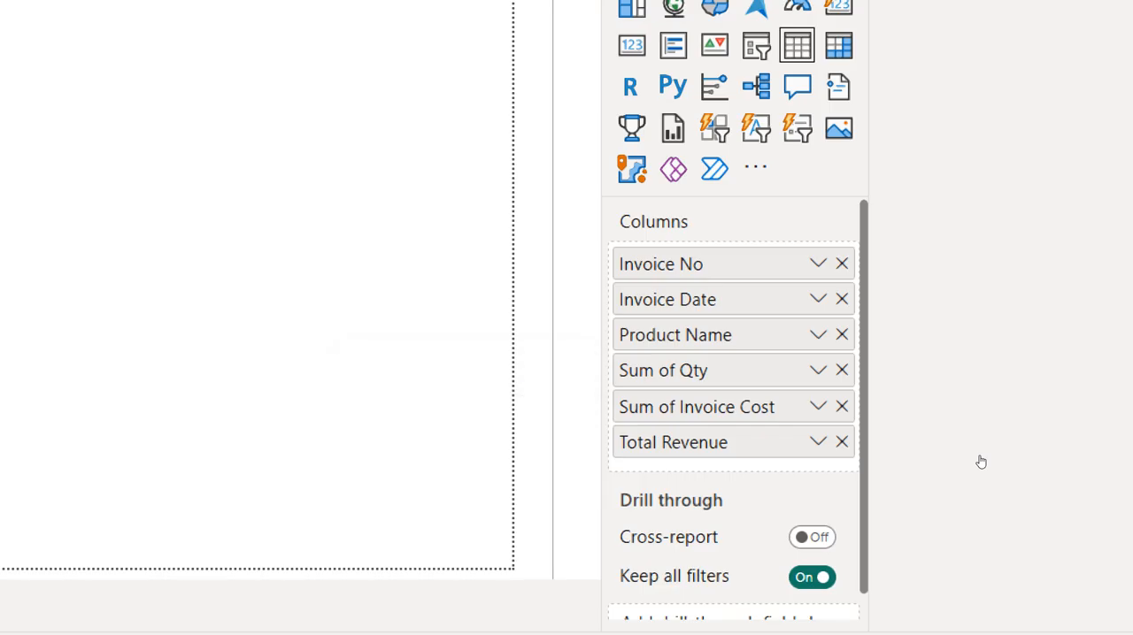
- Set both the Qty and Invoice Cost columns of the table to Don't summarize
click(817, 371)
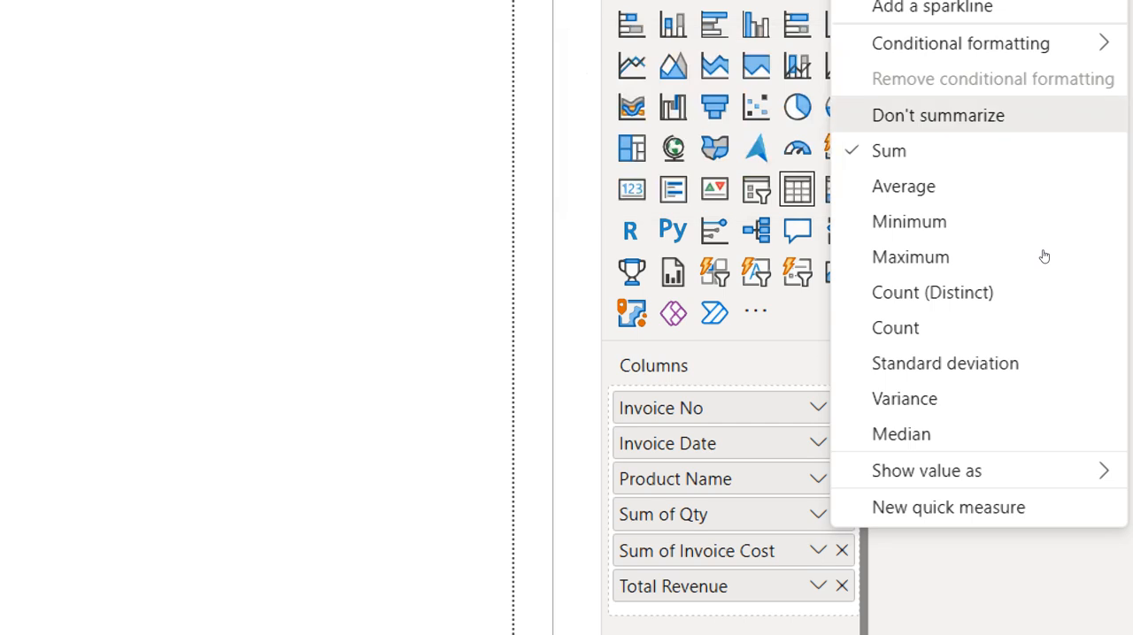
key(Return)
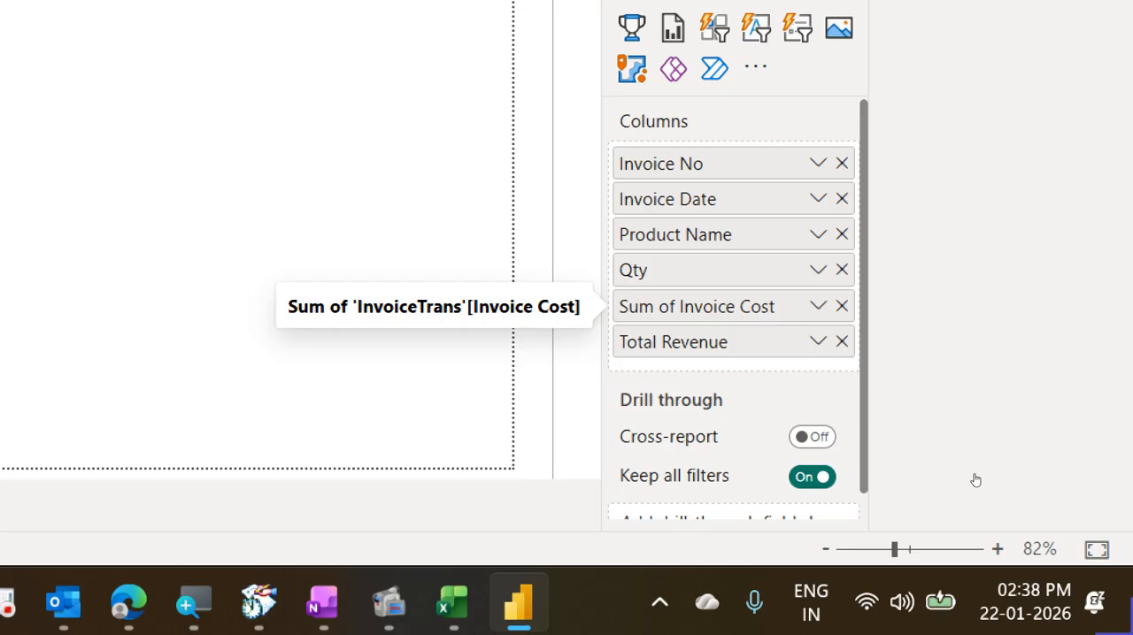
click(818, 306)
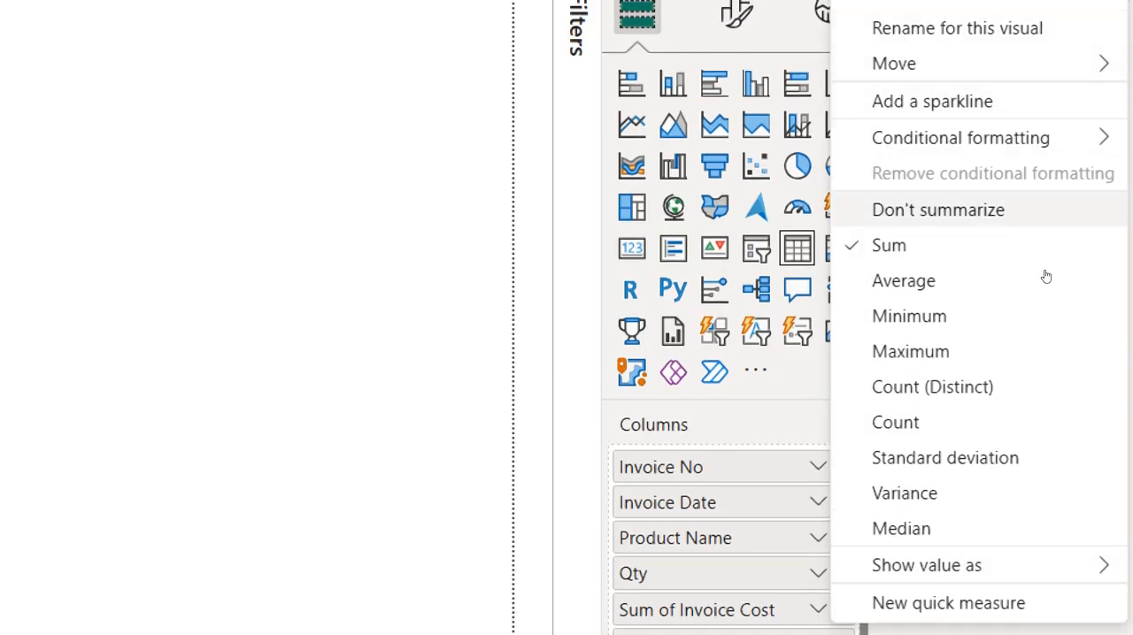
click(1045, 277)
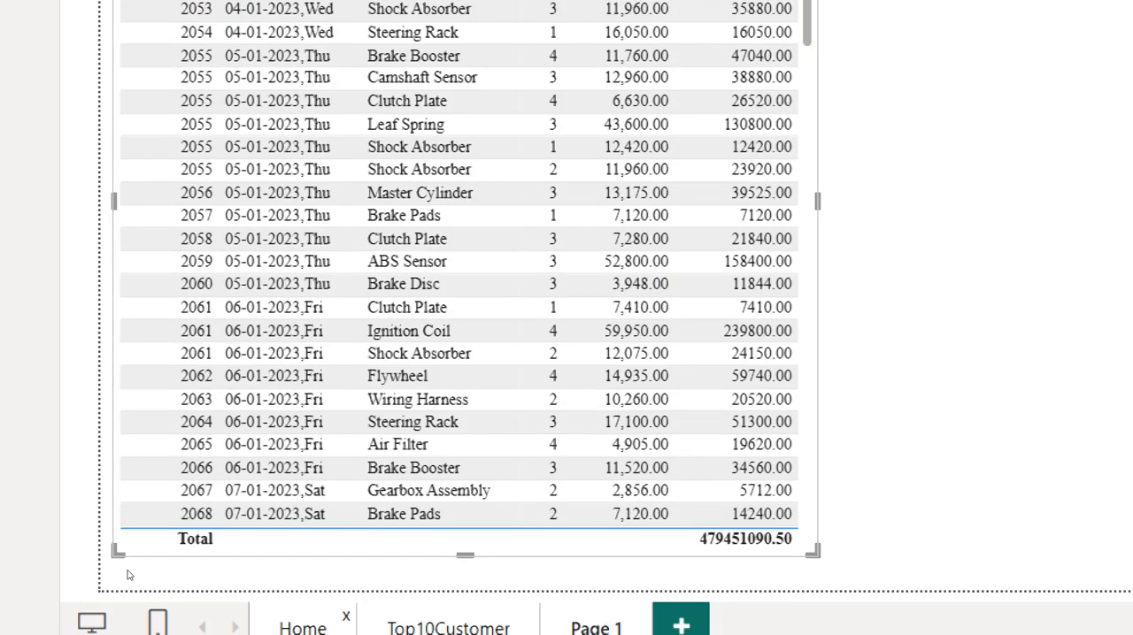
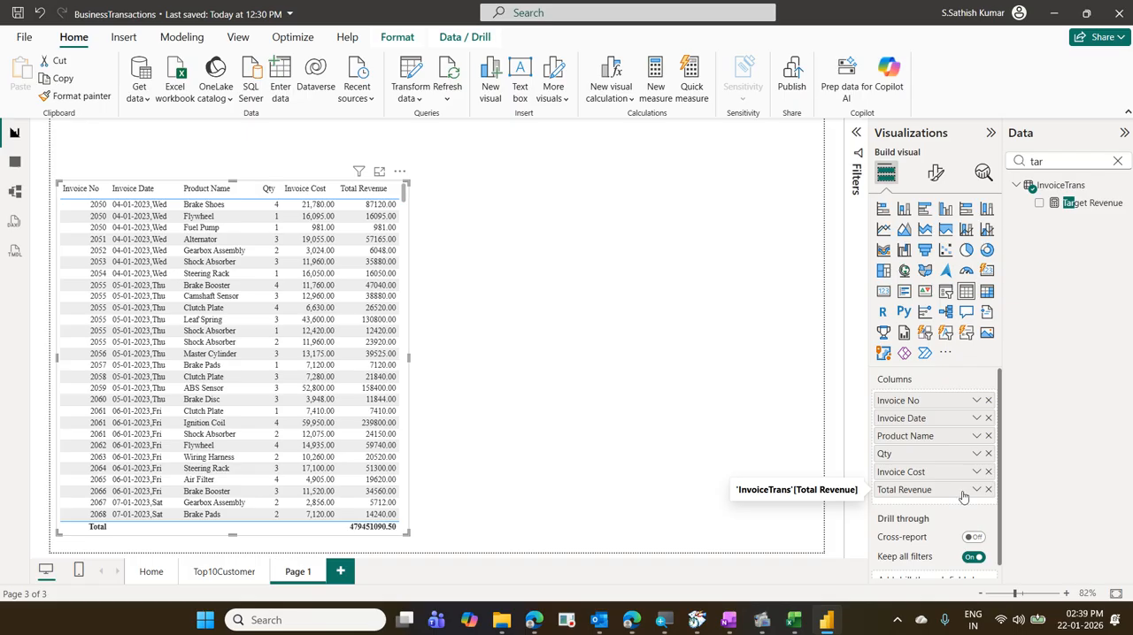
- Open the Icons conditional formatting settings for the Total Revenue column and move the dialog clear of the table
click(974, 493)
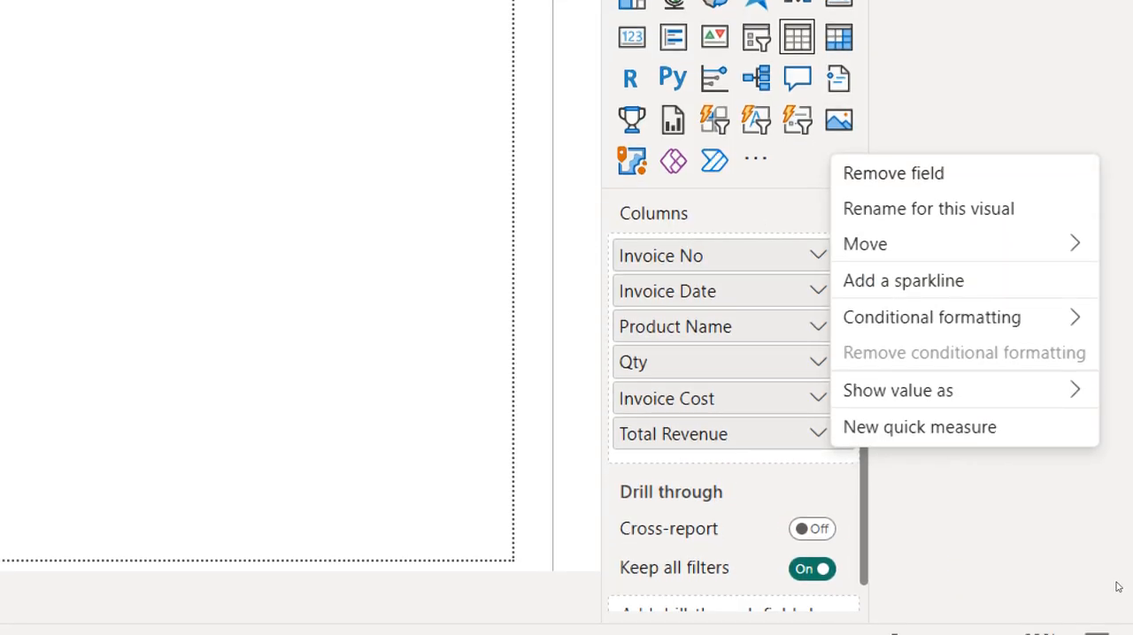
mouse_move(932, 319)
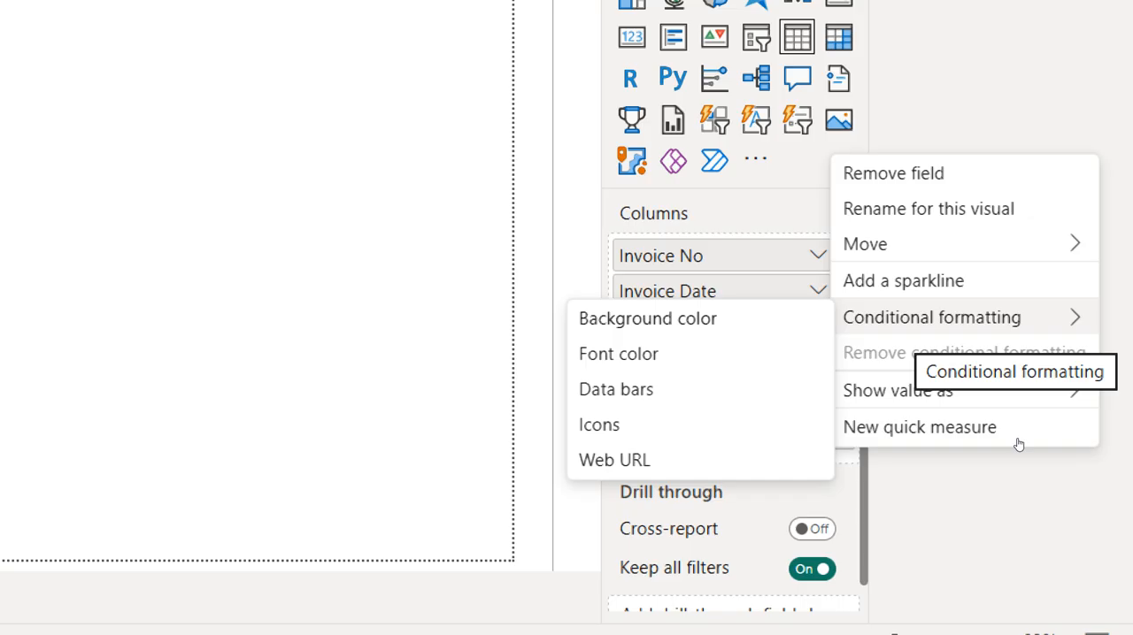
key(Right)
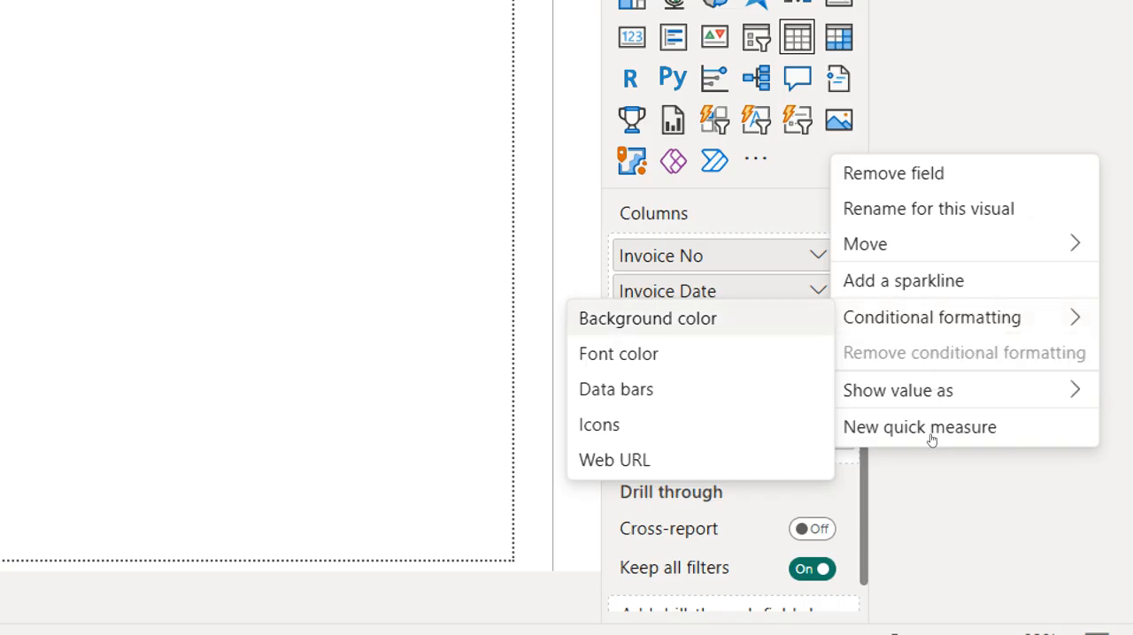
key(Down)
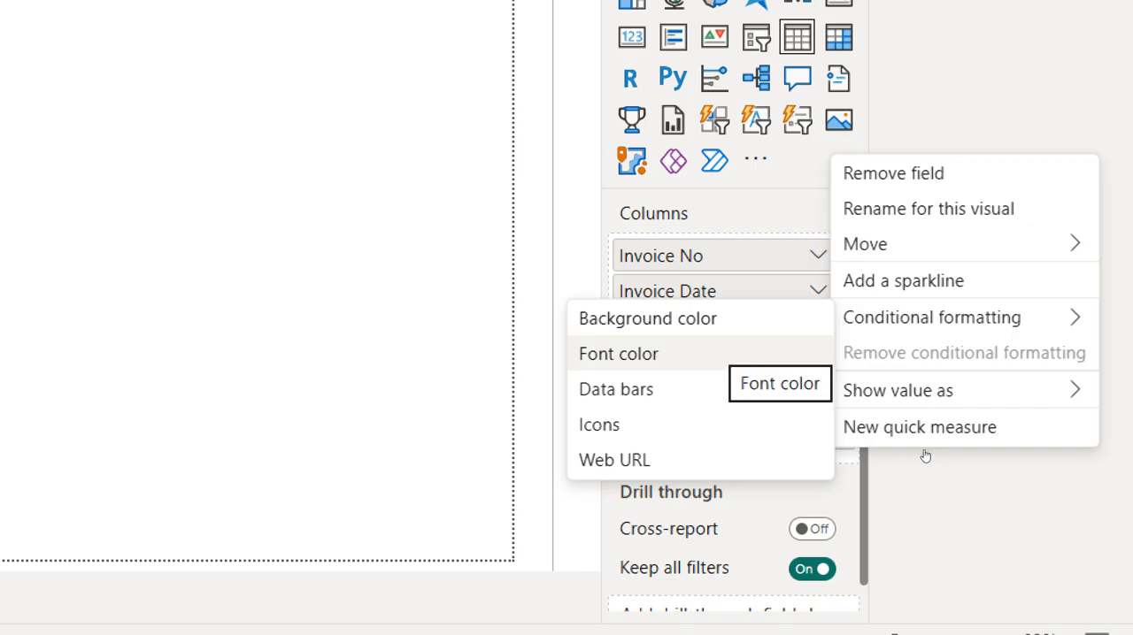
key(Down)
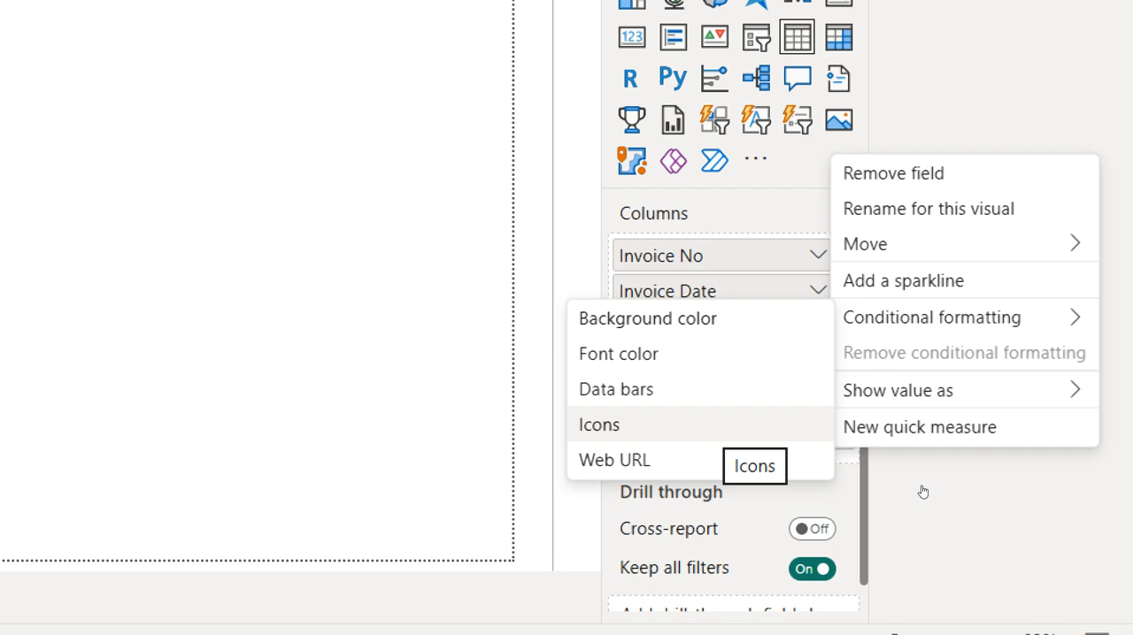
click(922, 492)
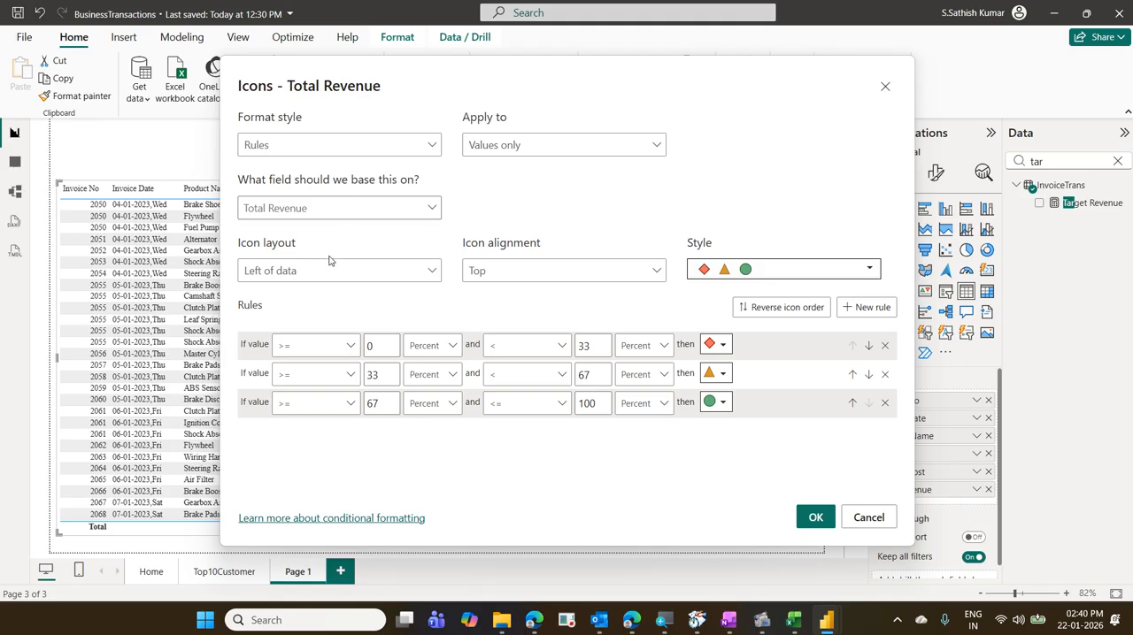
drag(422, 80, 743, 123)
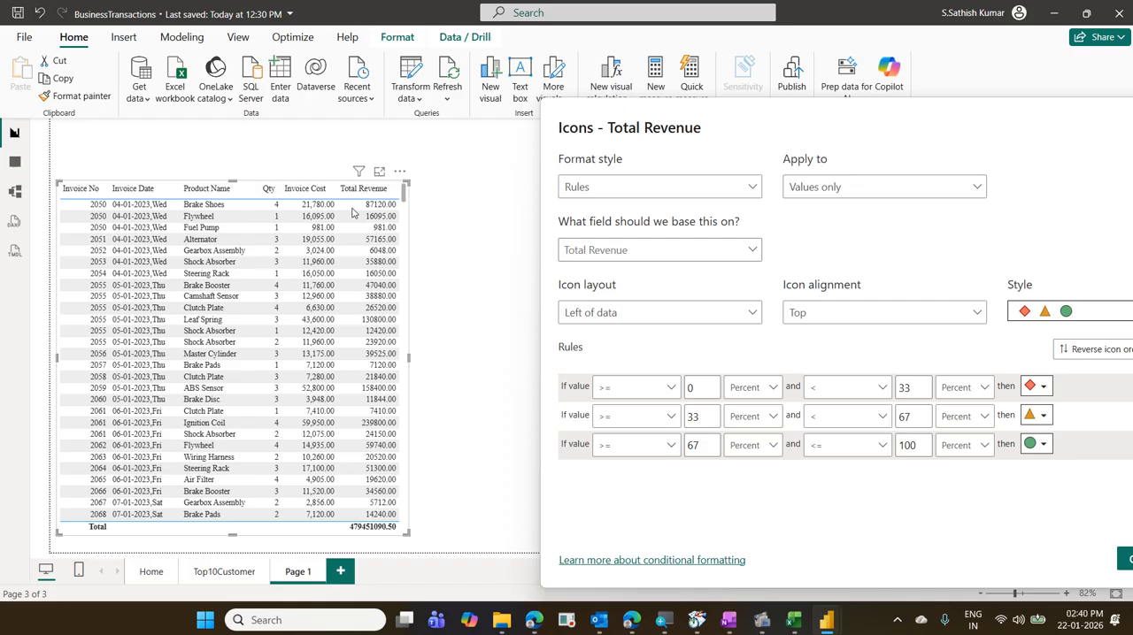
- Keep the icon layout as Left of data and set the icon alignment to Middle
click(567, 313)
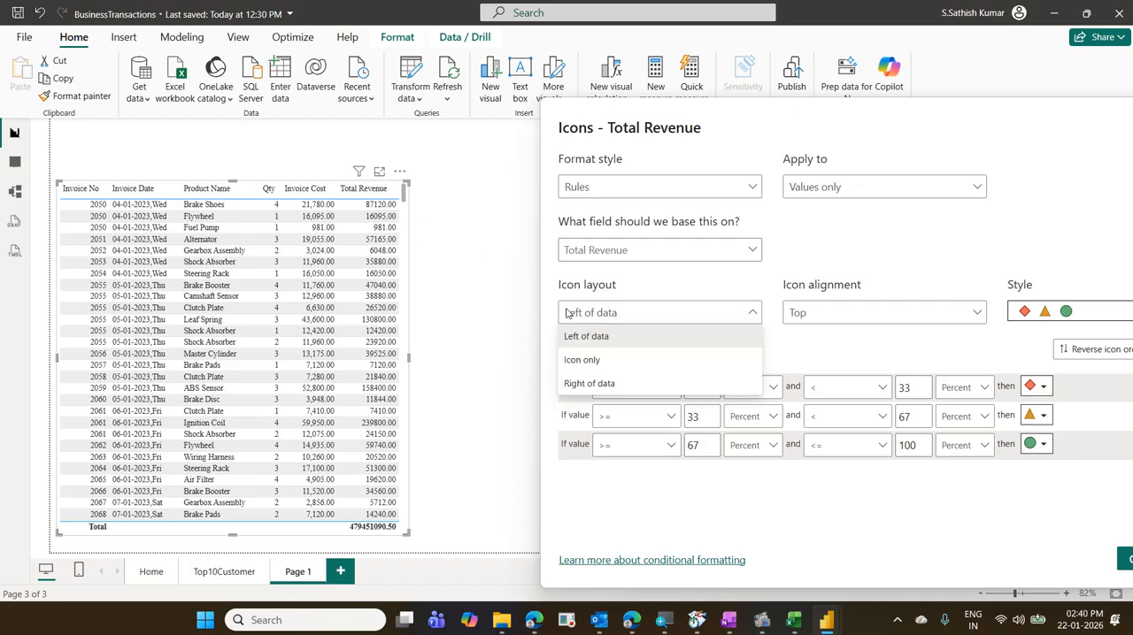
click(605, 340)
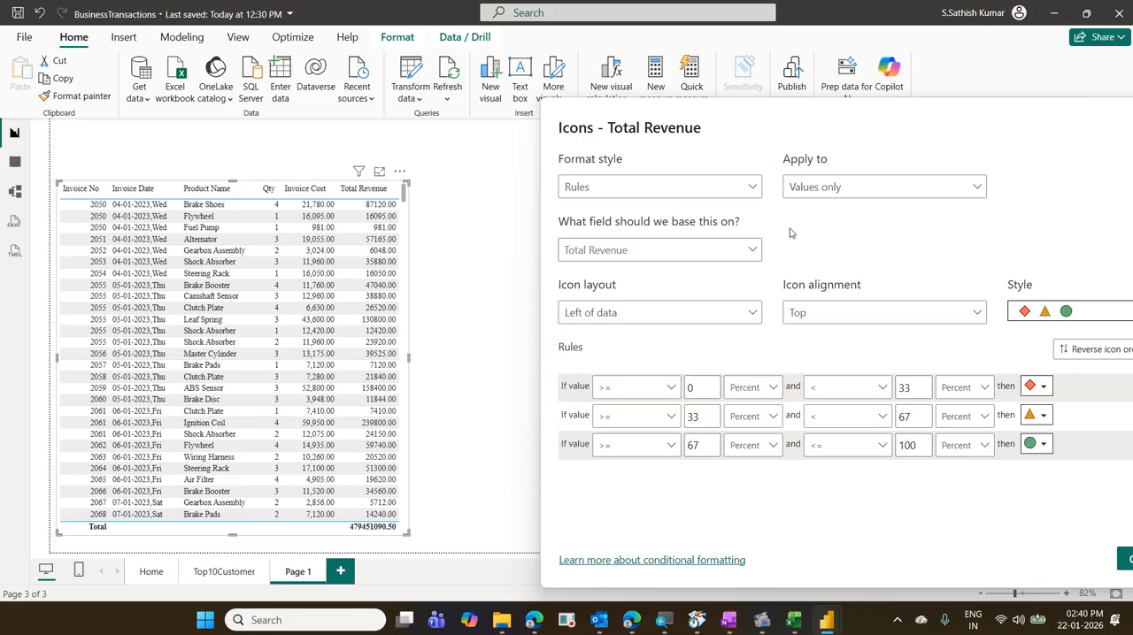
drag(799, 126, 680, 131)
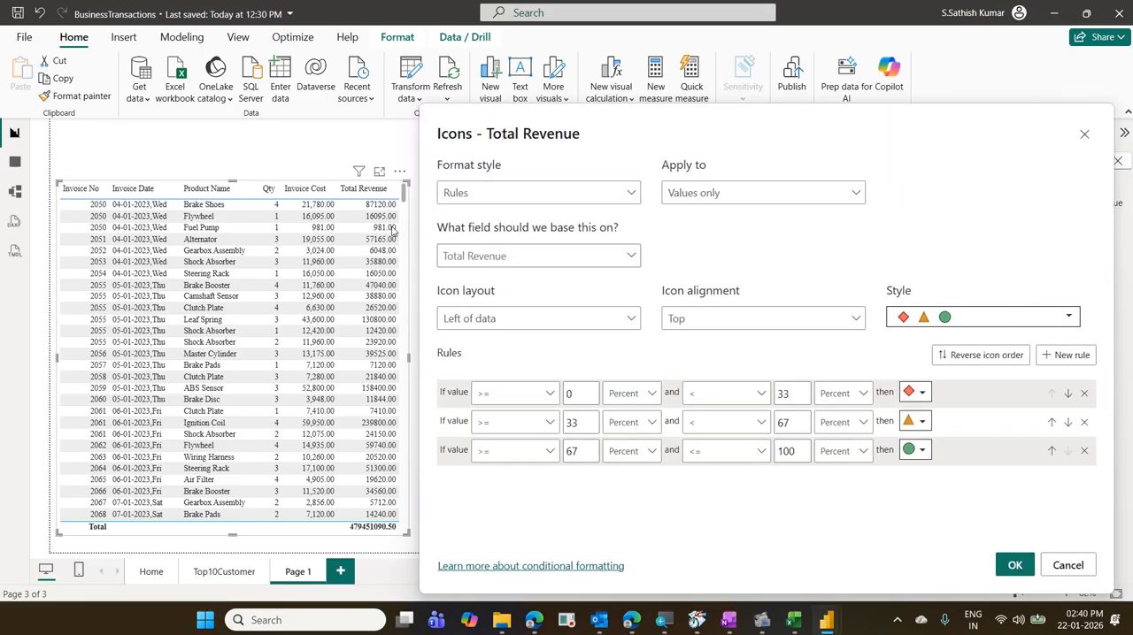
click(752, 320)
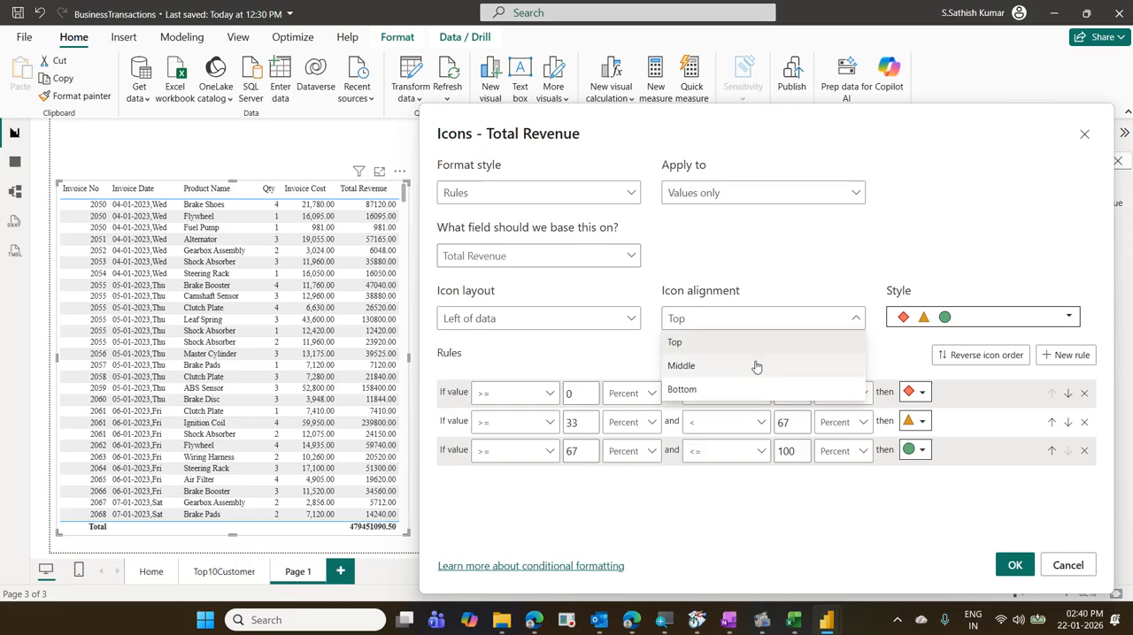
click(757, 366)
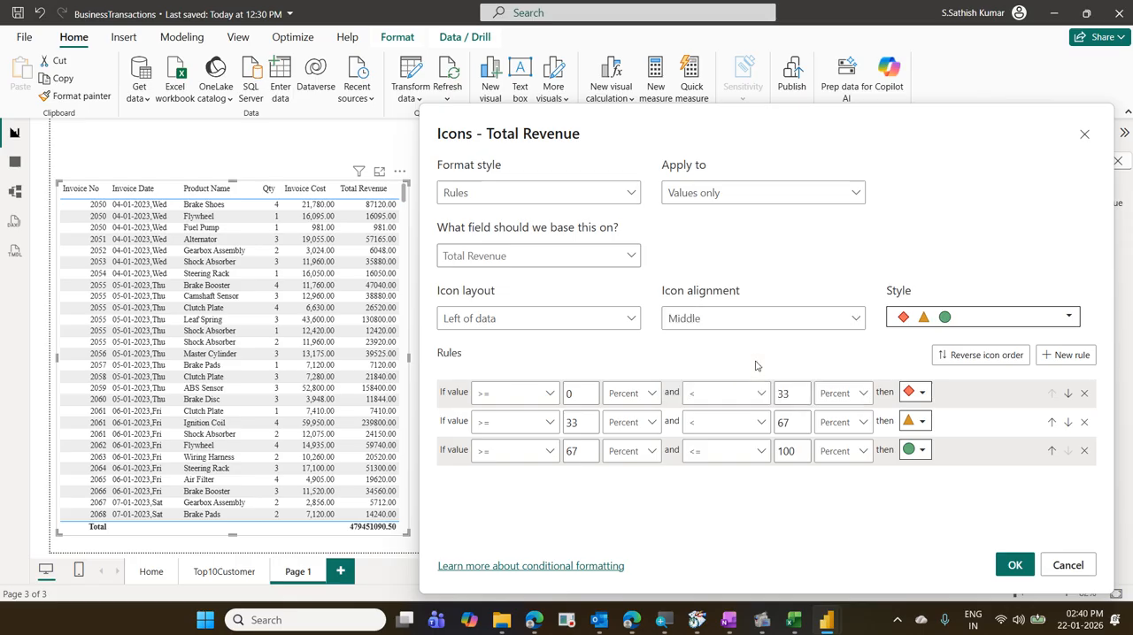
- Choose the icon style with red, amber and green circles in light square frames
click(917, 319)
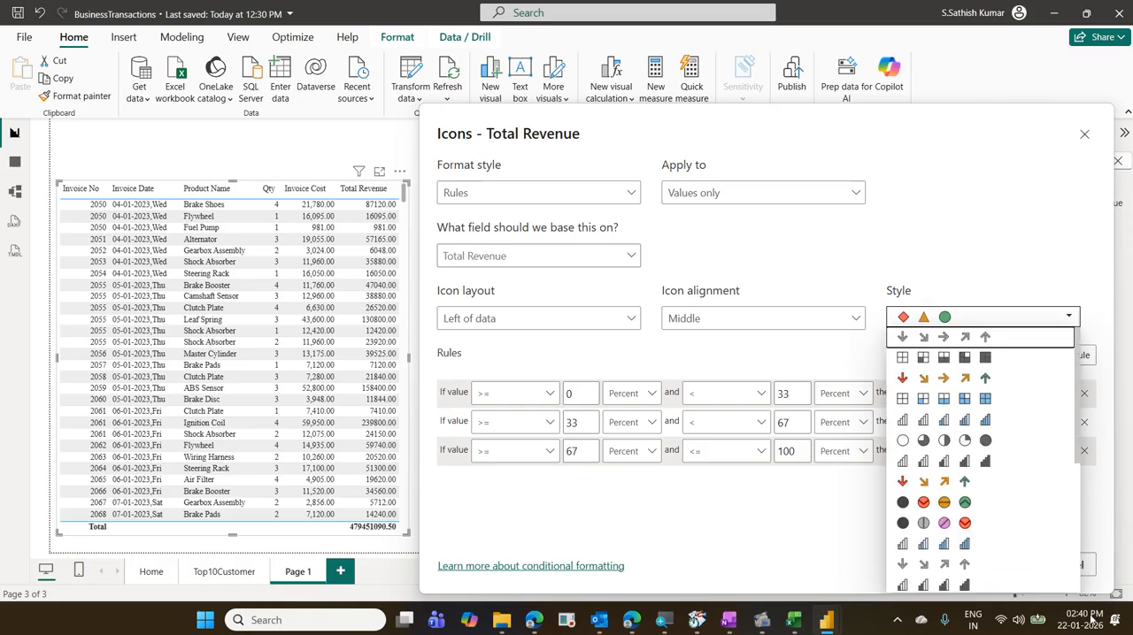
scroll(1017, 580, down, 3)
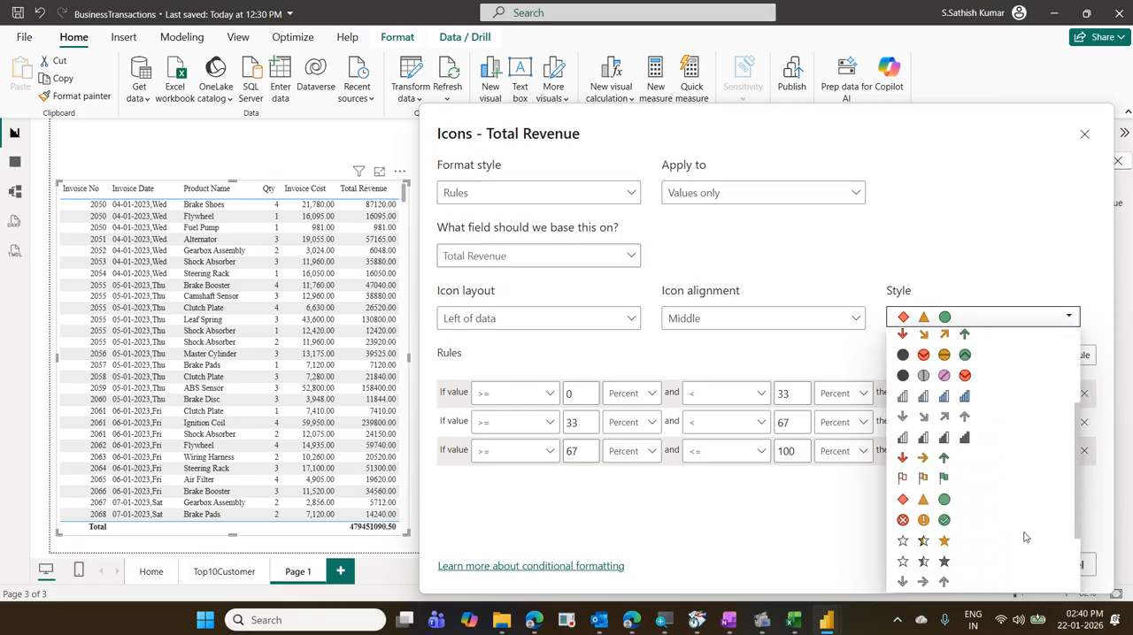
scroll(1025, 538, down, 3)
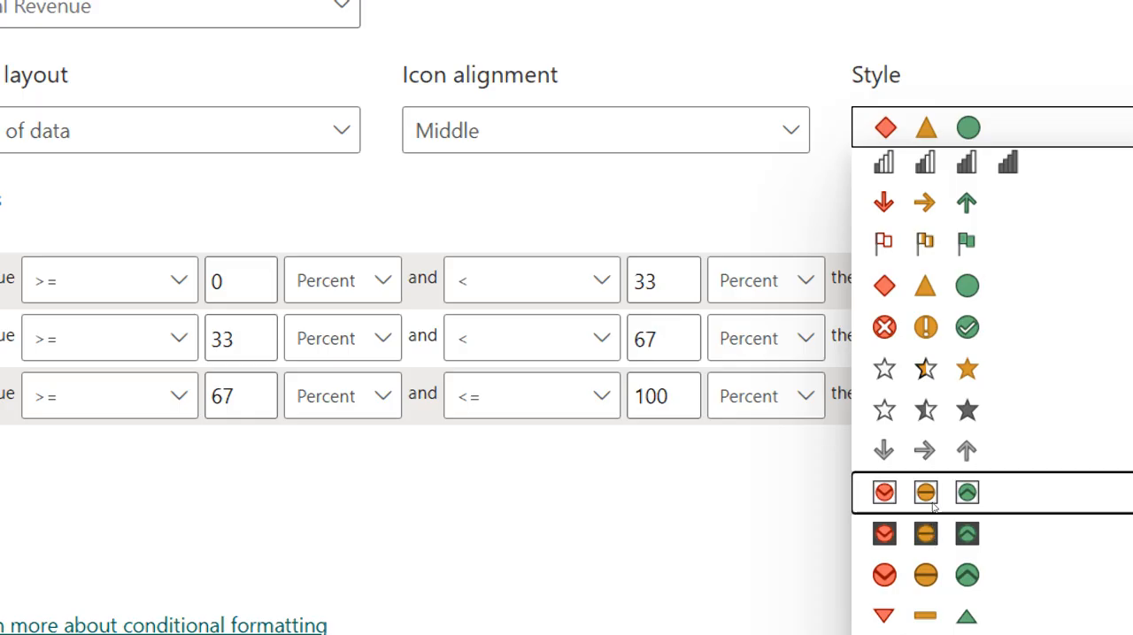
click(932, 506)
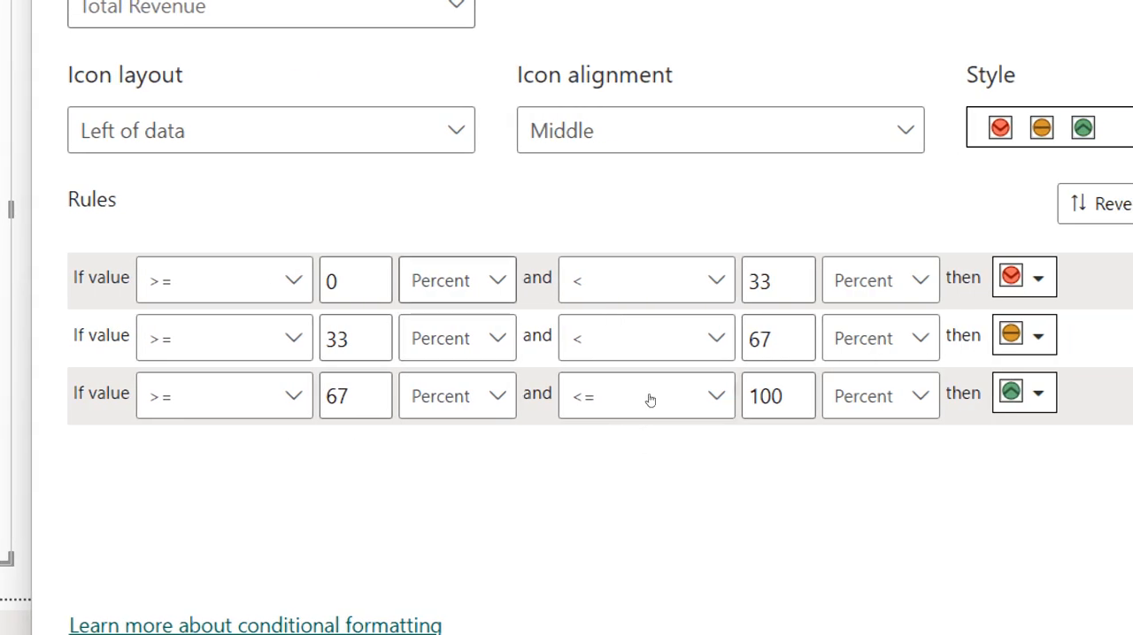
- Make the first rule use numbers from 0 to below 10000, keeping its red icon
click(458, 285)
click(455, 331)
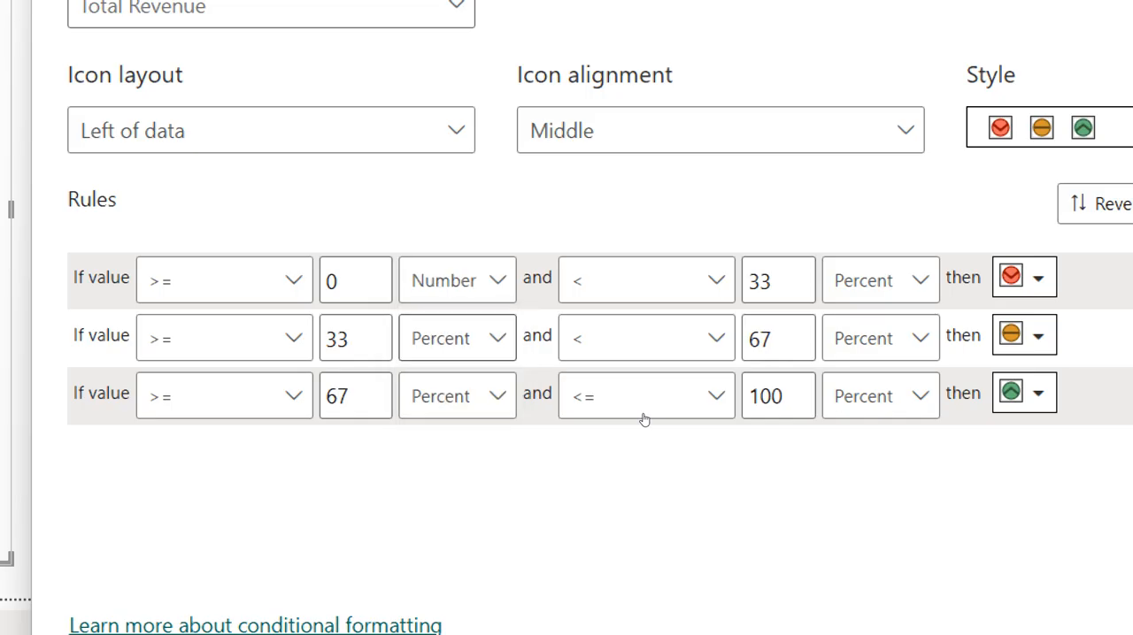
click(874, 285)
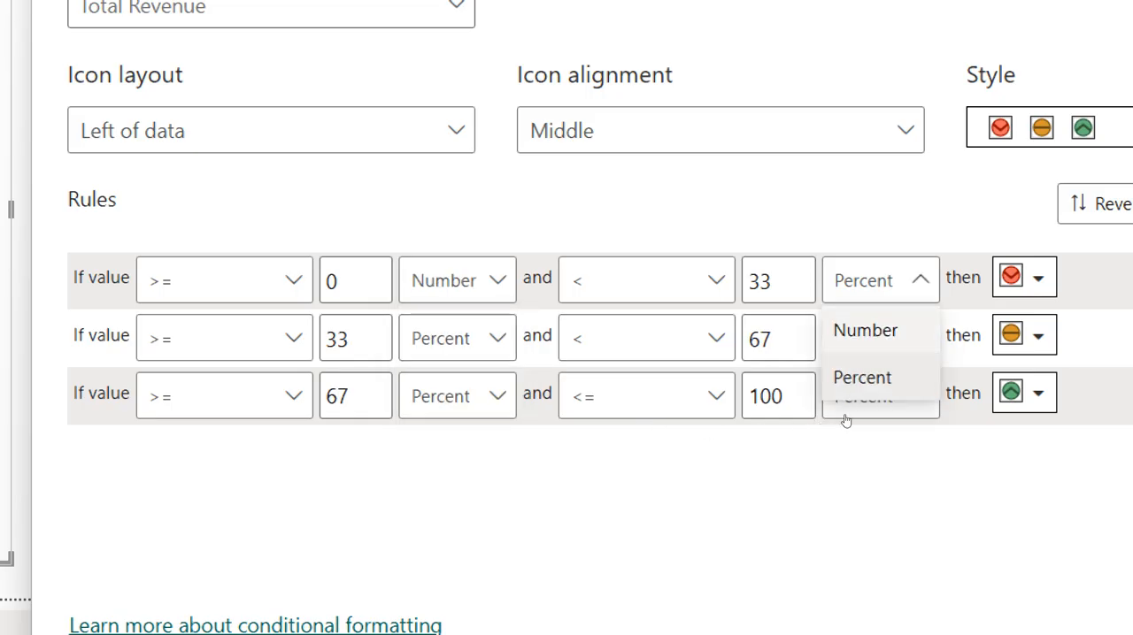
click(849, 330)
drag(793, 281, 736, 281)
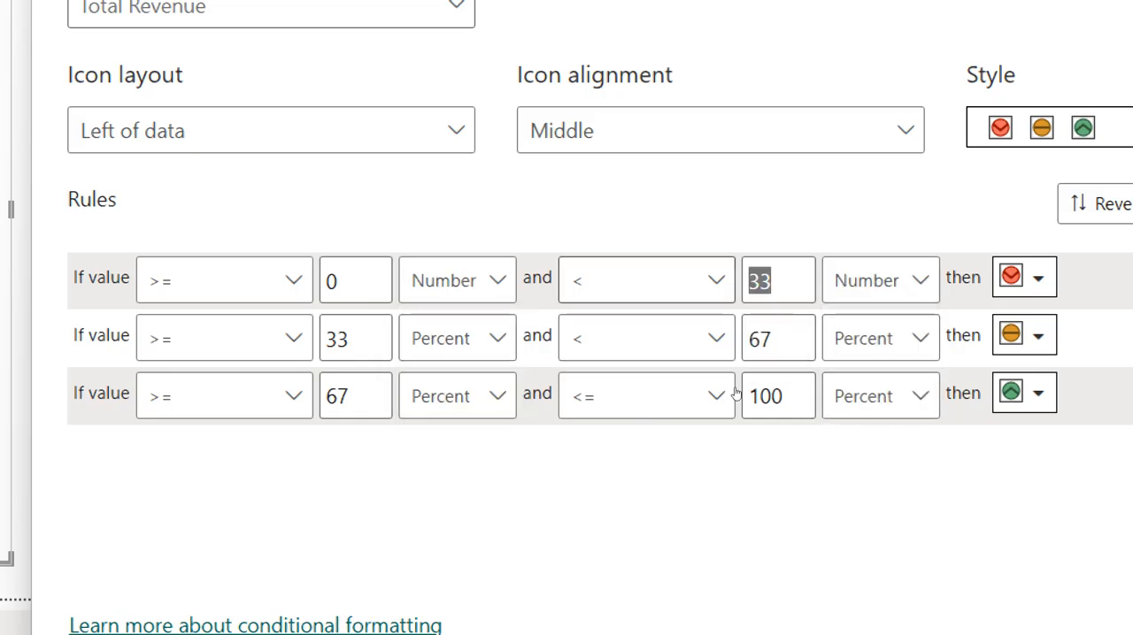
text(10000)
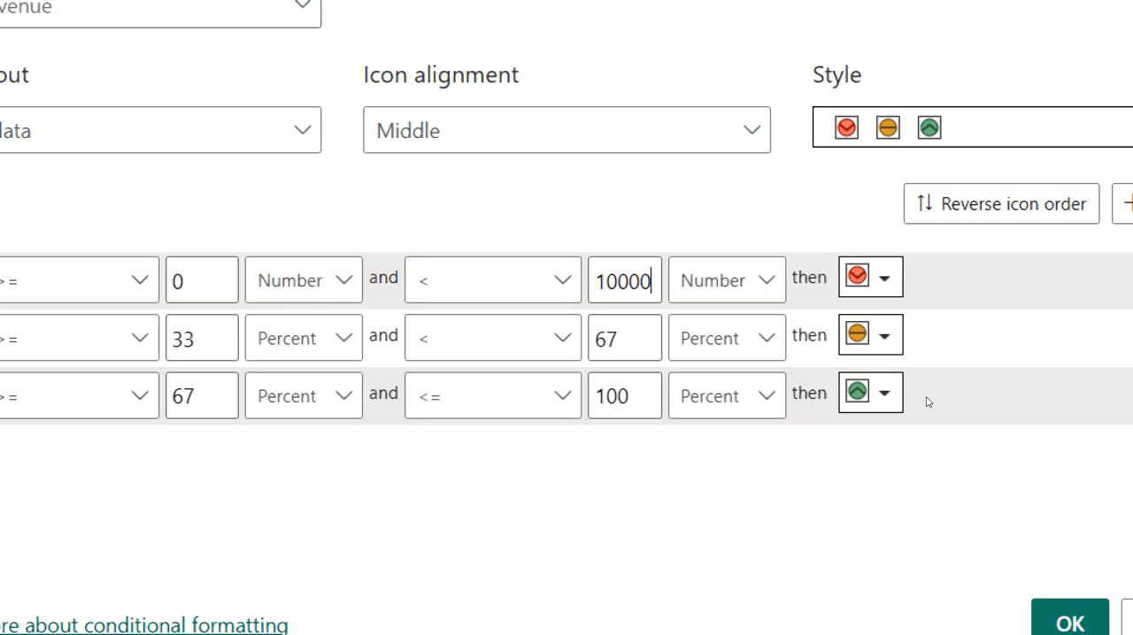
key(Tab)
key(Tab)
key(Return)
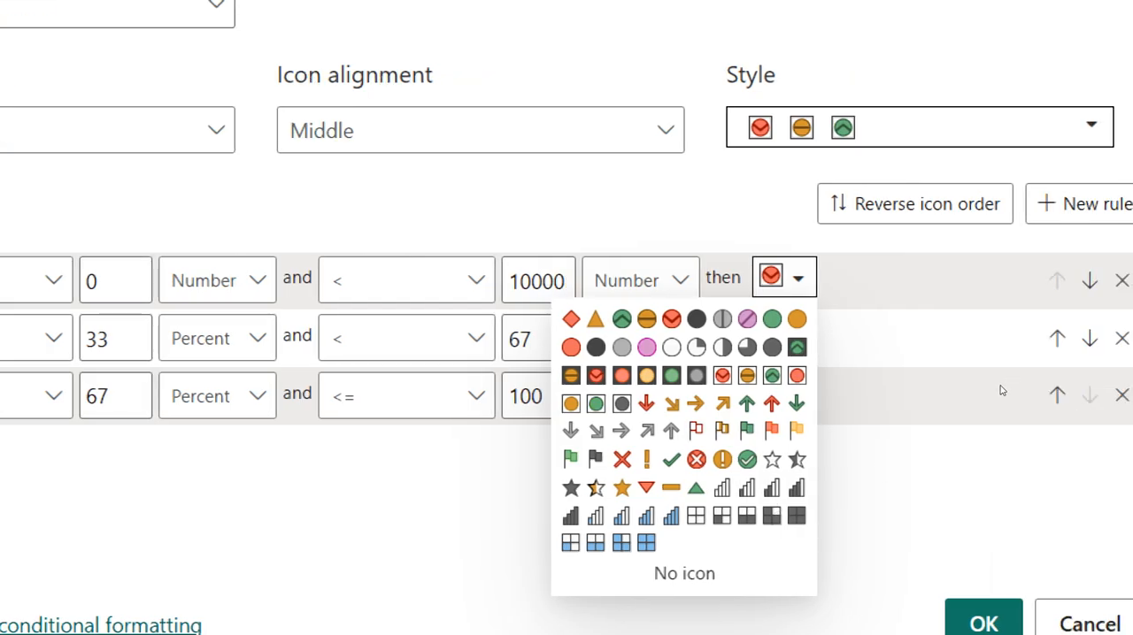
click(1087, 385)
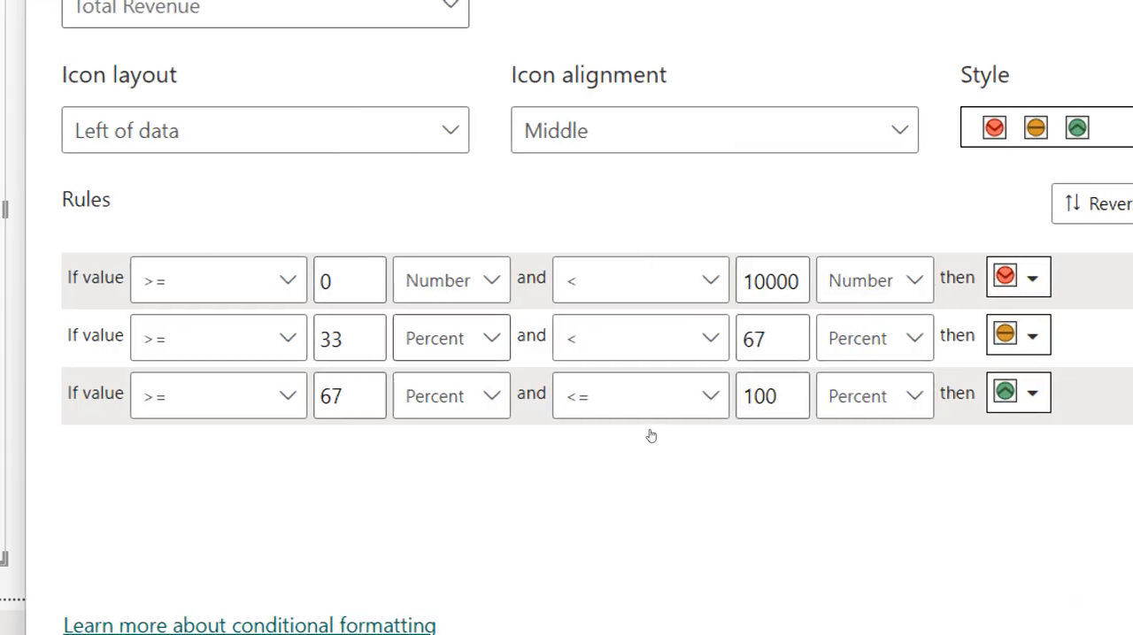
- Make the second rule, with the amber icon, use numbers from 10000 to below 50000
click(449, 340)
click(435, 386)
drag(363, 341, 301, 343)
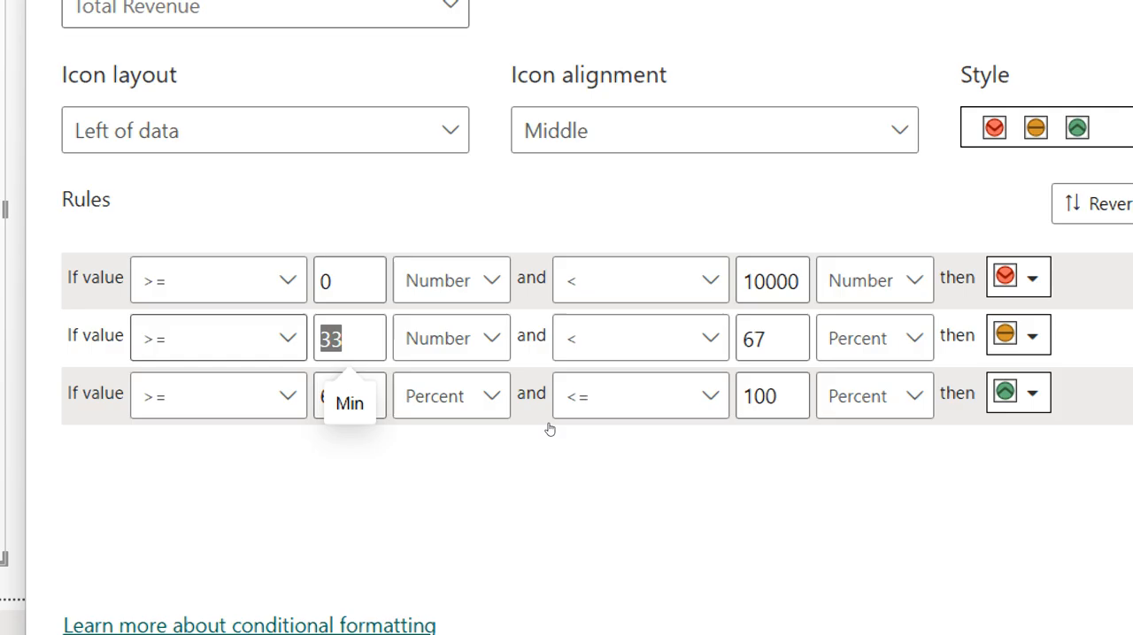
text(10000)
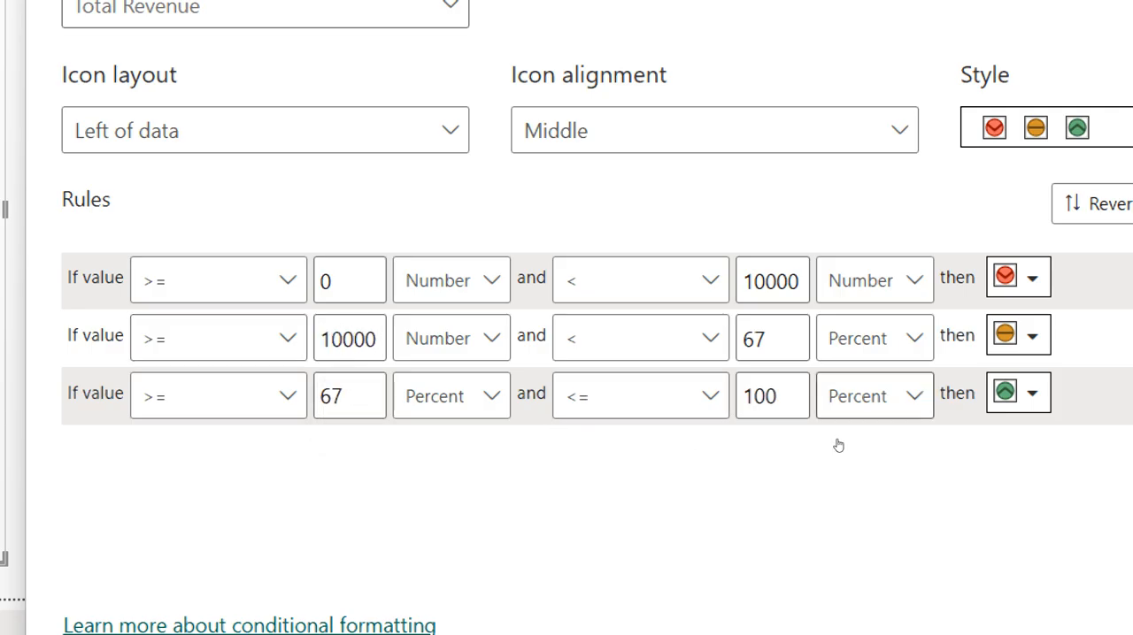
click(872, 338)
click(858, 386)
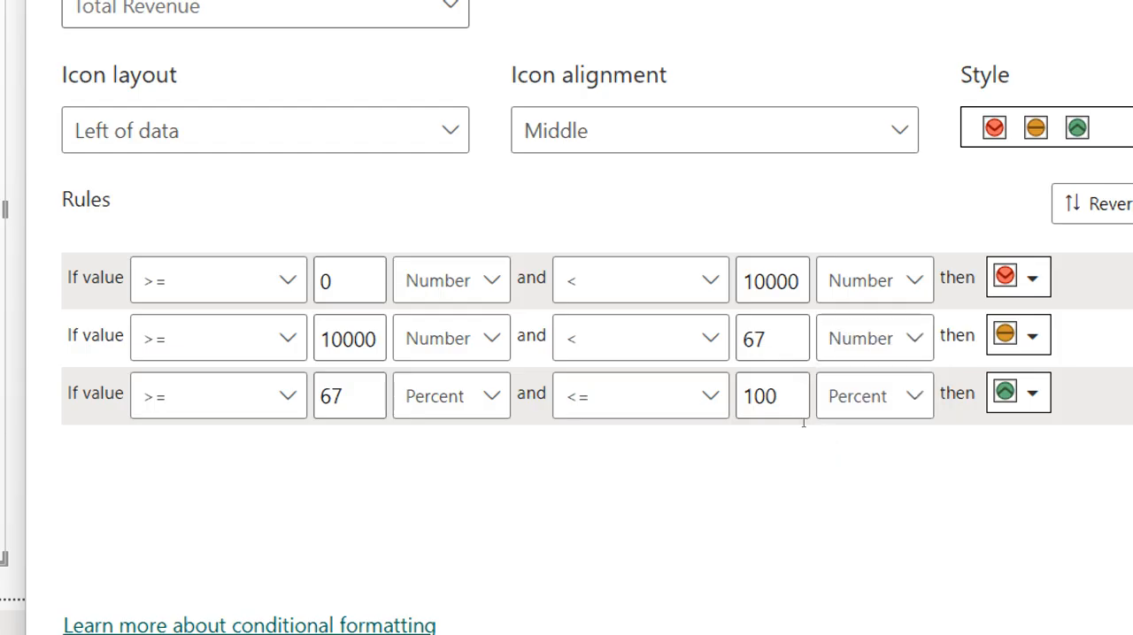
click(756, 338)
double_click(756, 338)
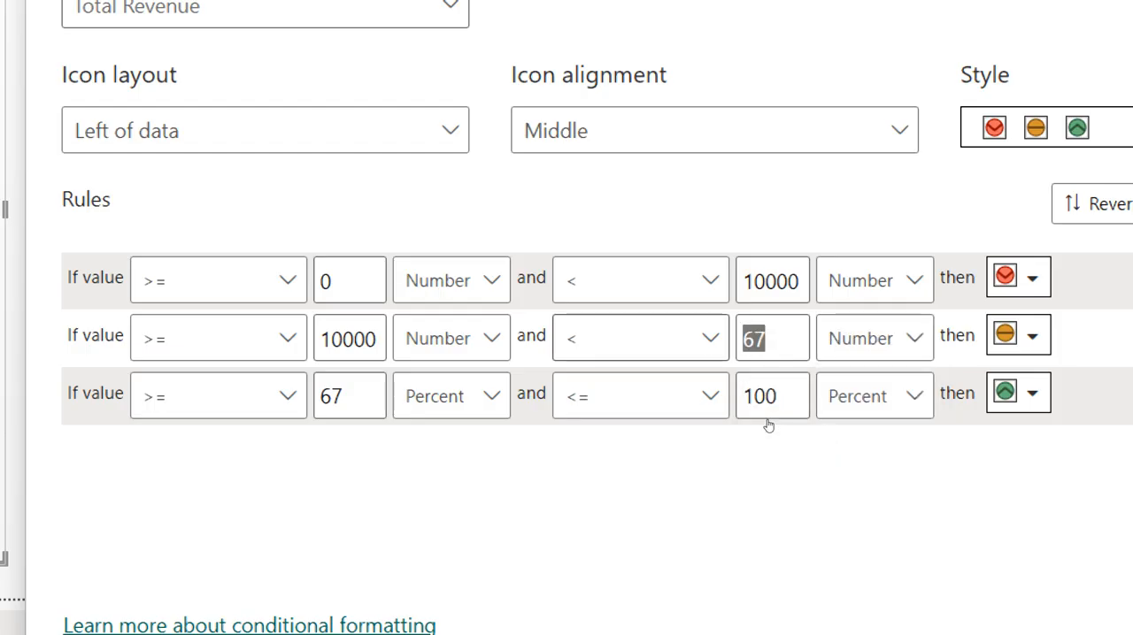
text(50000)
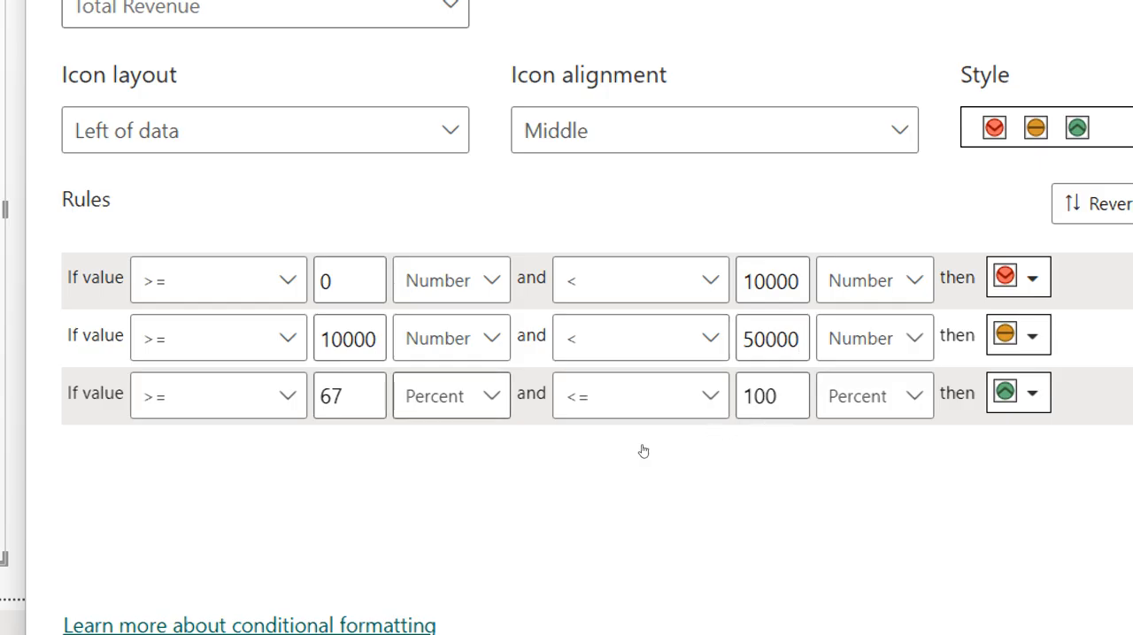
- Make the green icon's rule use numbers from 50000 up to an empty Max limit, and apply the icon formatting
click(451, 395)
click(437, 444)
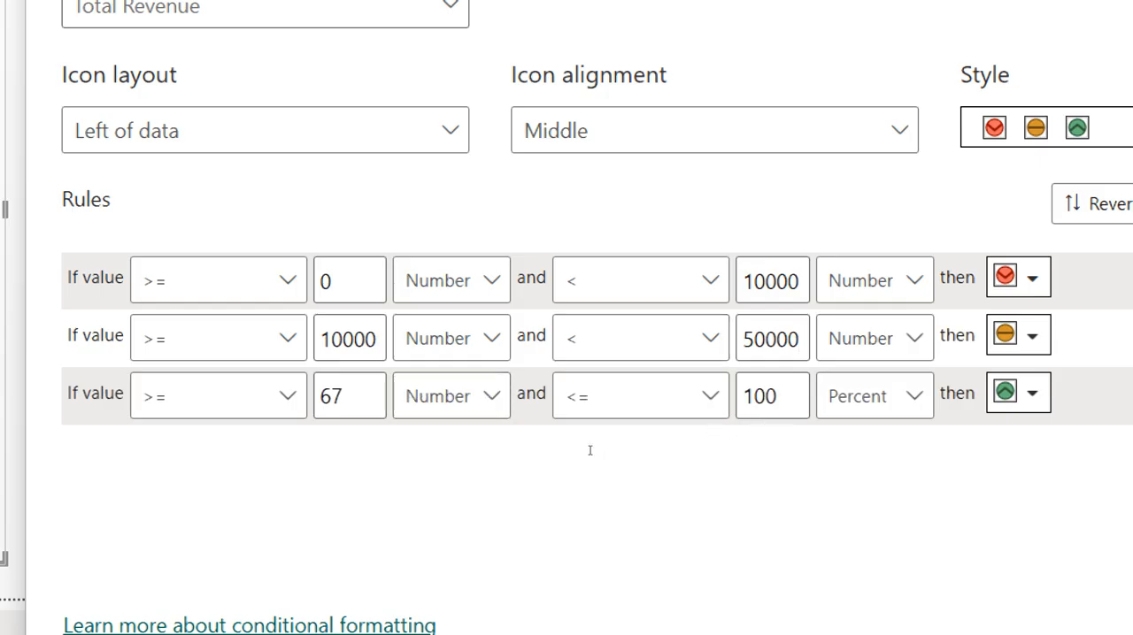
key(shift+Tab)
text(5000)
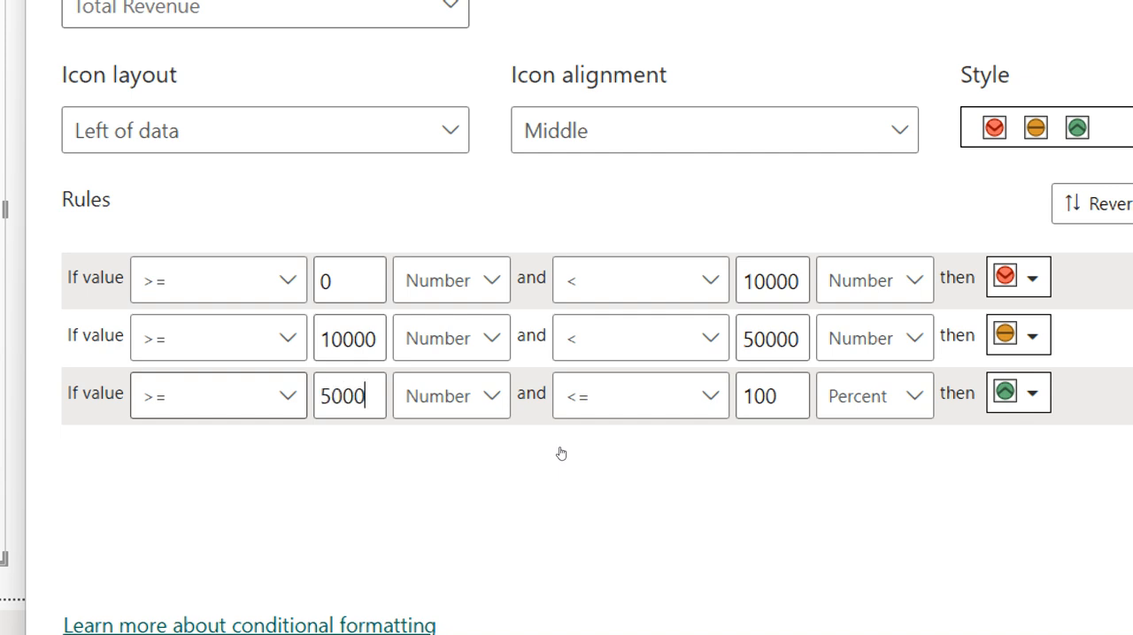
text(0)
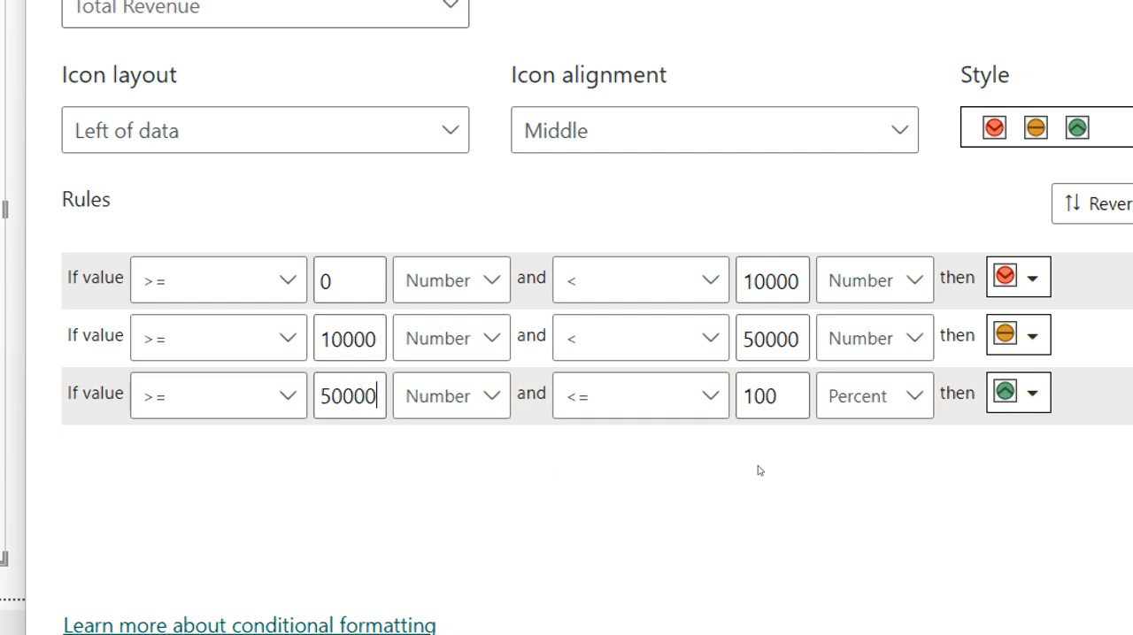
click(850, 407)
click(840, 447)
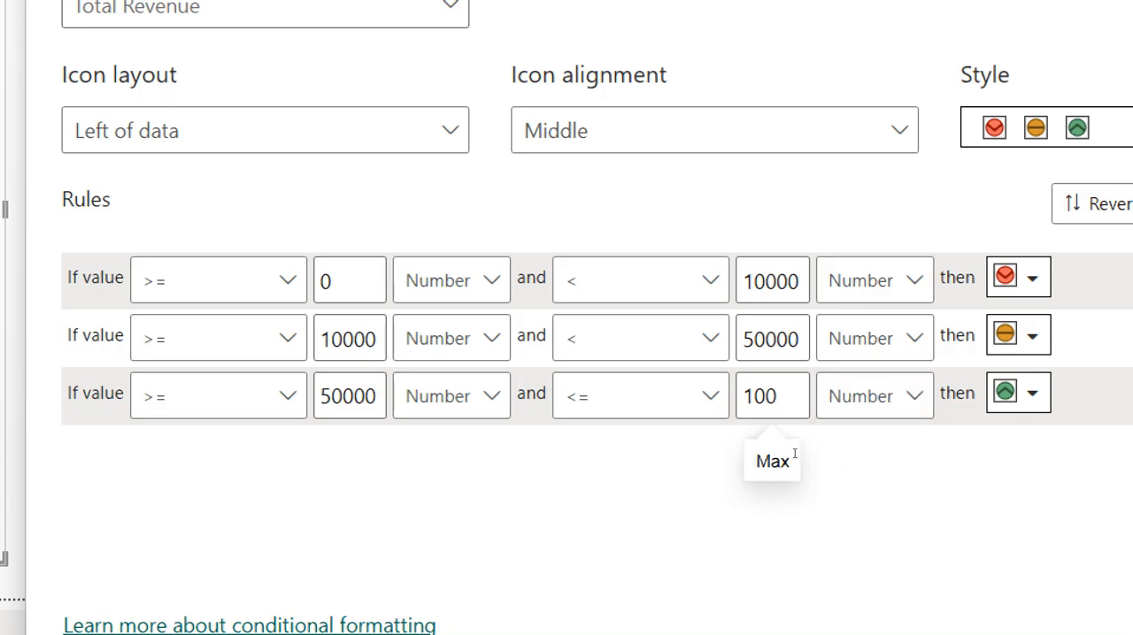
drag(798, 450, 780, 450)
key(BackSpace)
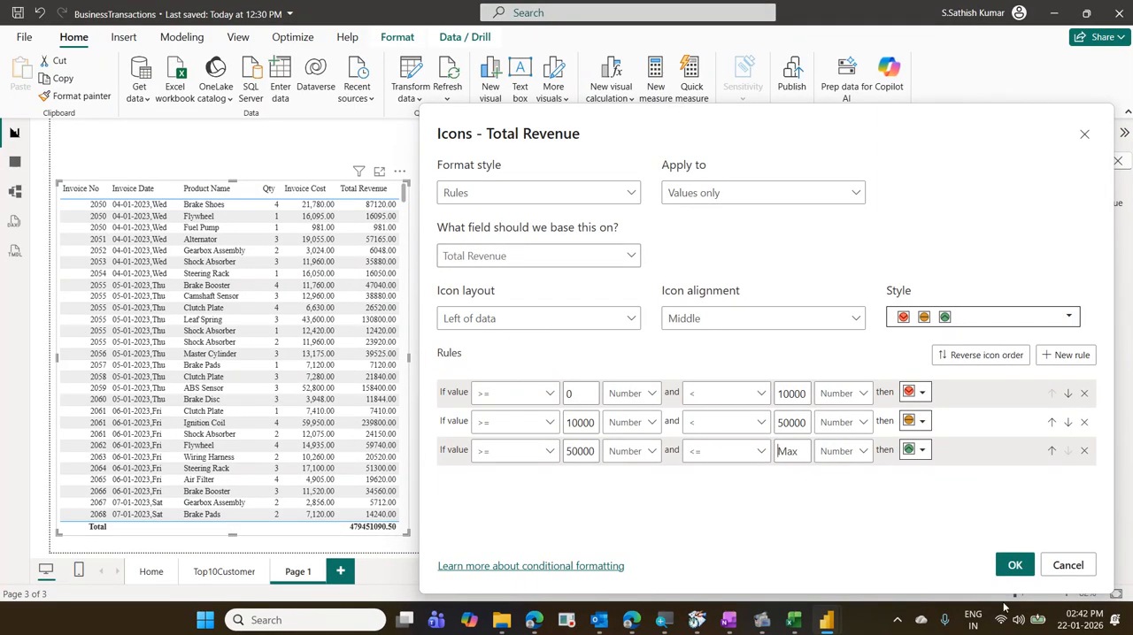
click(1013, 568)
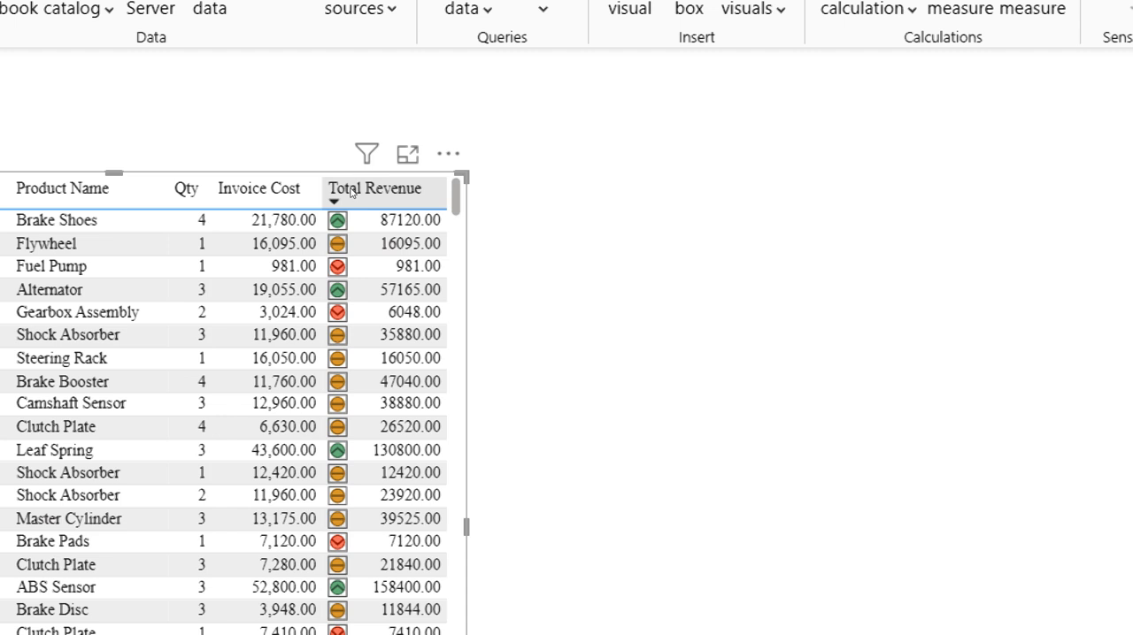
- Sort the invoice table by Total Revenue in descending order, and switch the sort to ascending
click(351, 192)
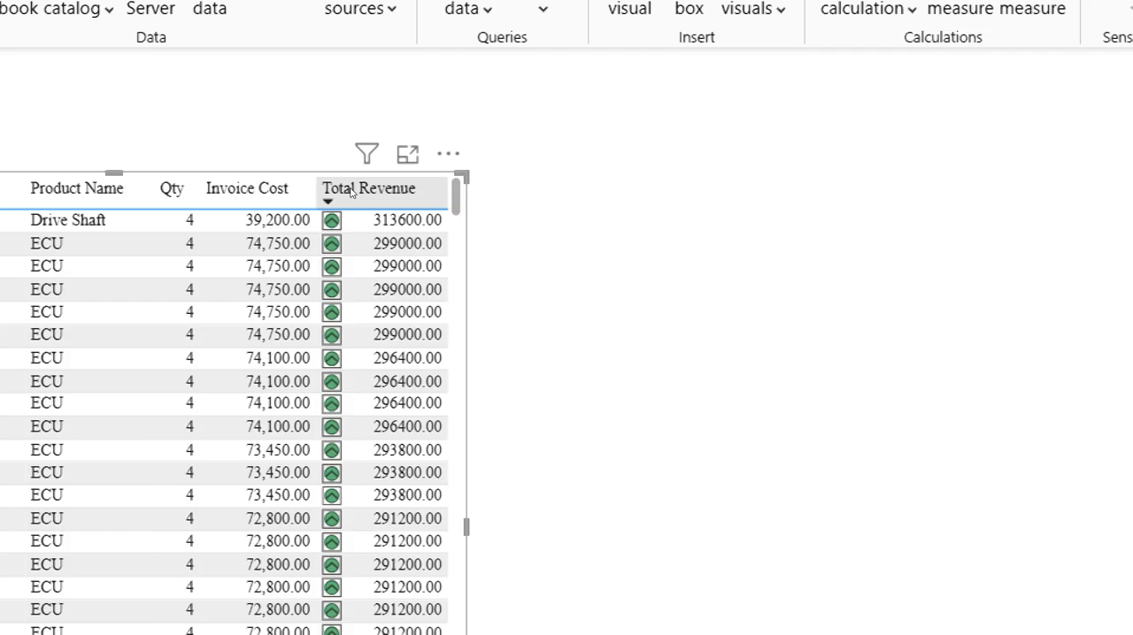
click(350, 193)
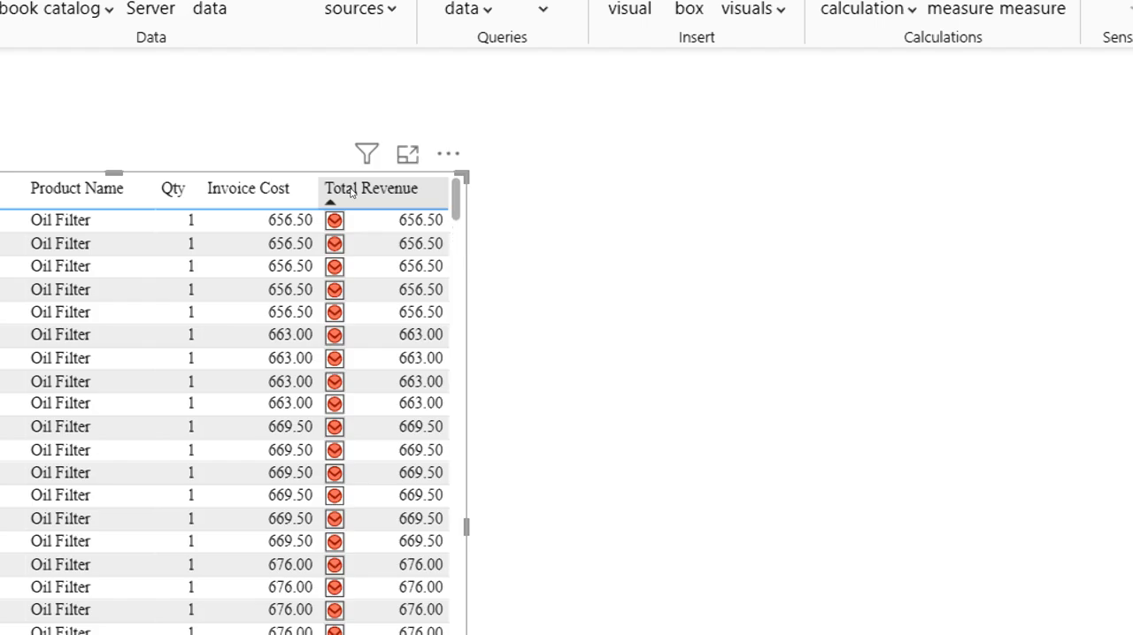
- Switch the invoice table's Total Revenue sort to descending and back to ascending, and sort the table by Invoice No in ascending order
click(350, 193)
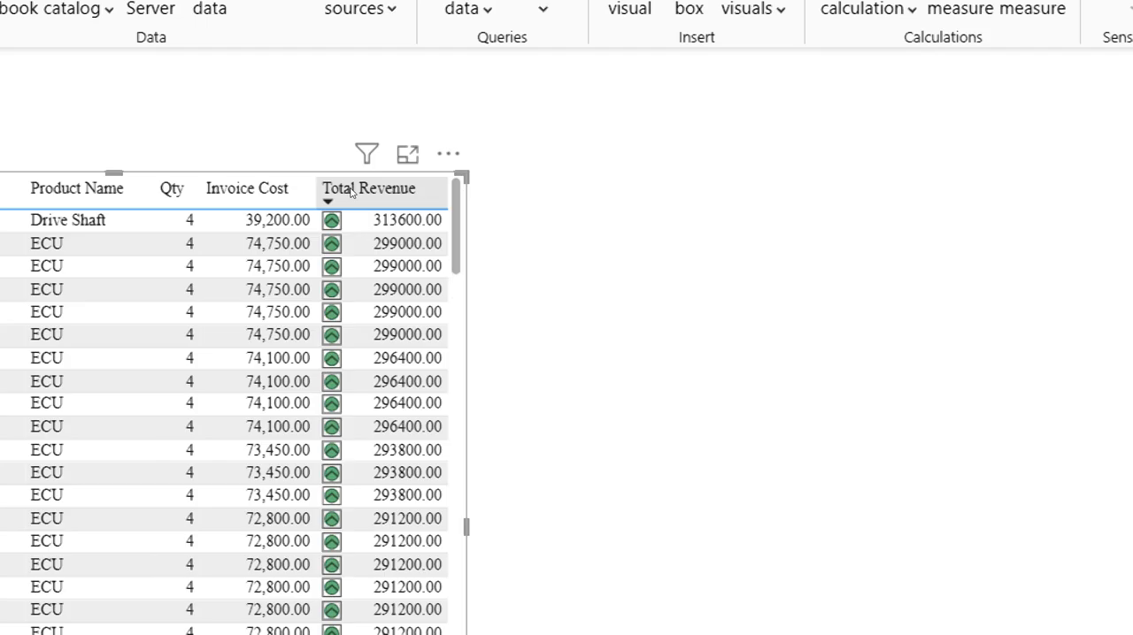
click(350, 193)
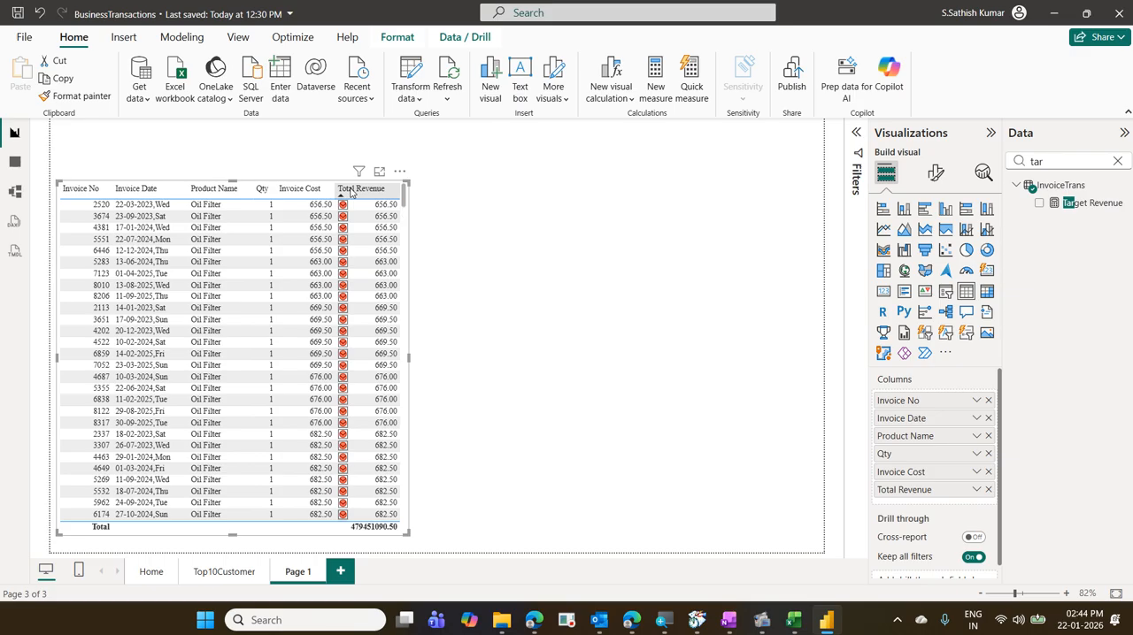
click(95, 189)
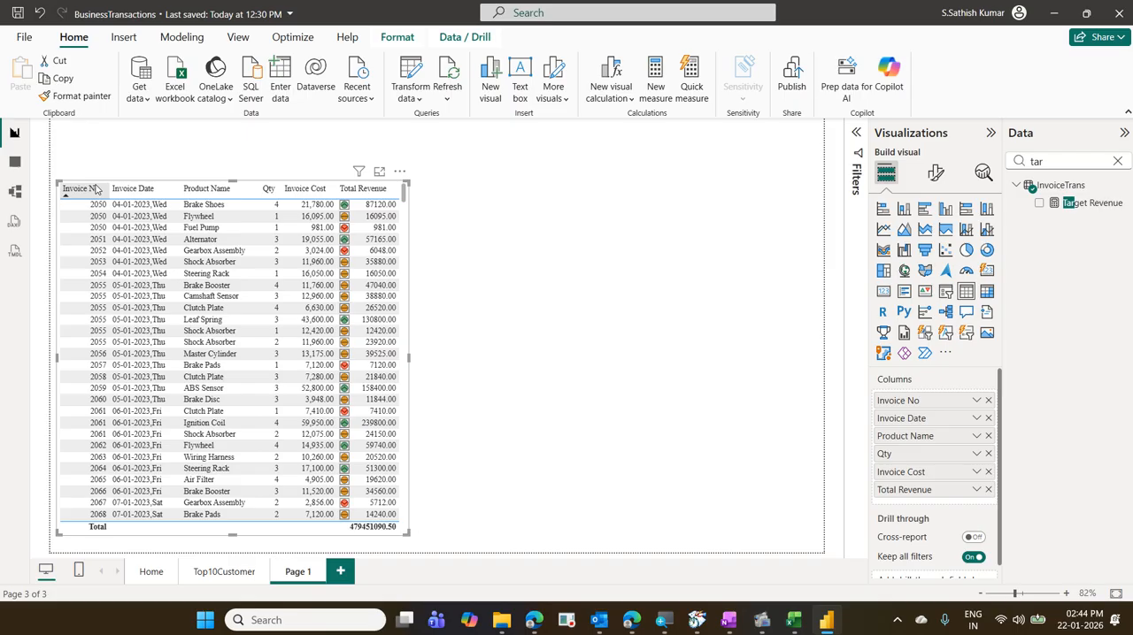
- Add an empty matrix visual to the page beside the invoice table, as a separate visual
click(430, 309)
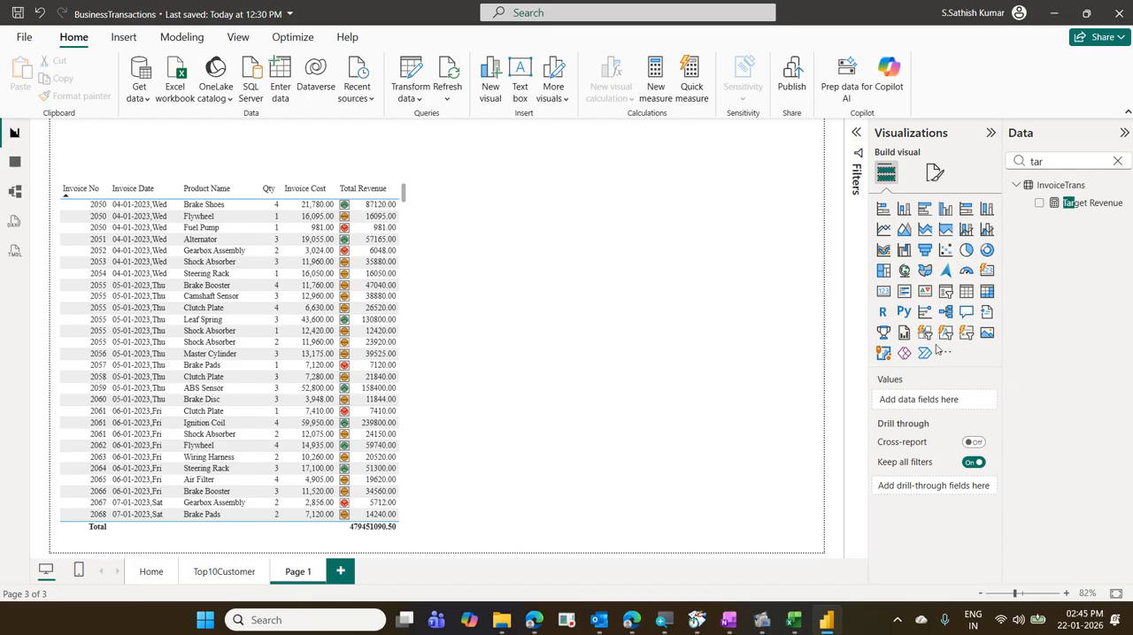
click(986, 295)
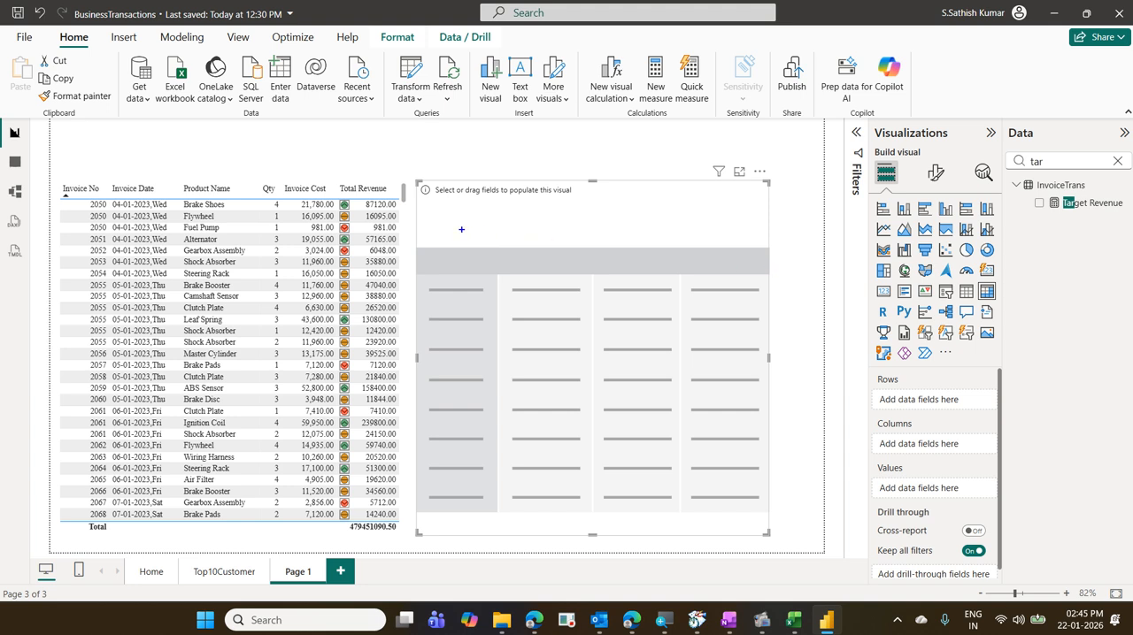
text(Produc)
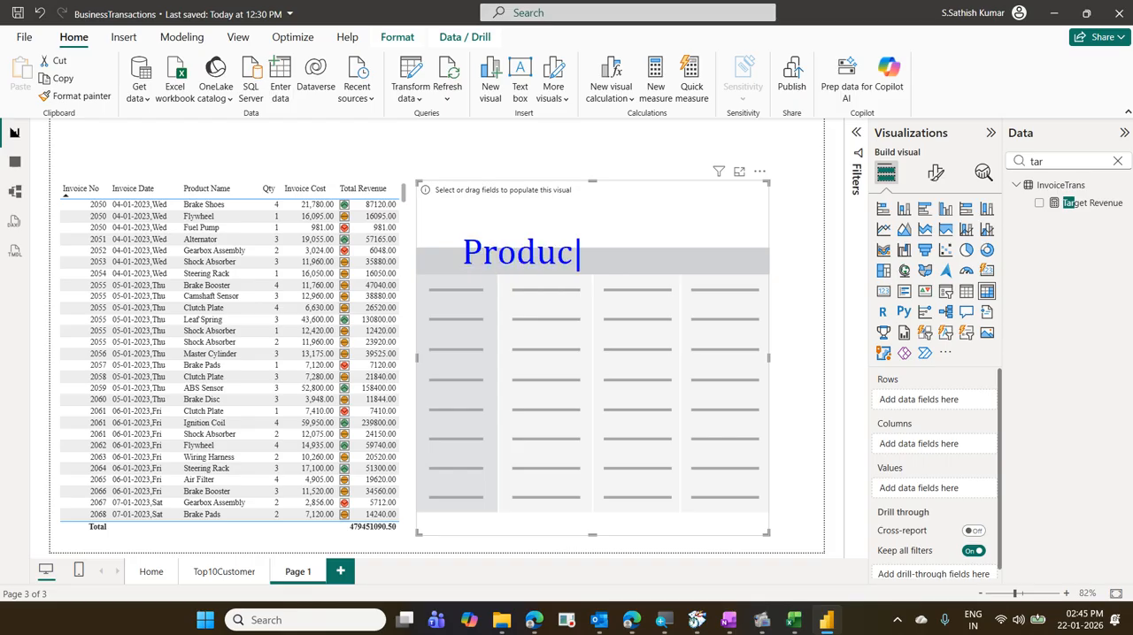
text(t Name)
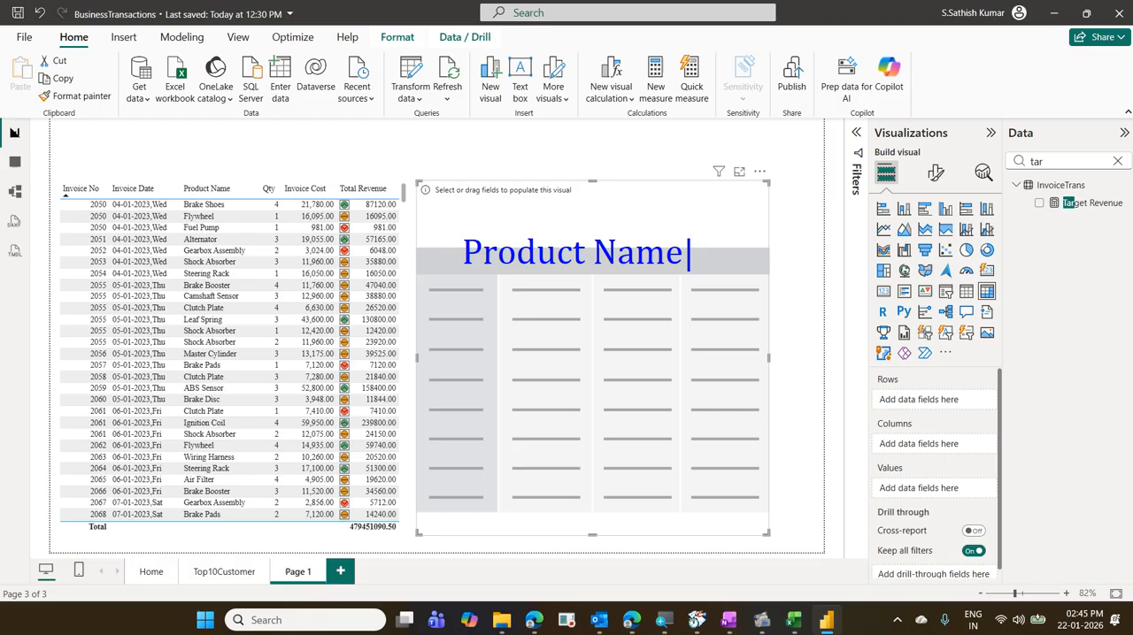
text( wise)
key(Return)
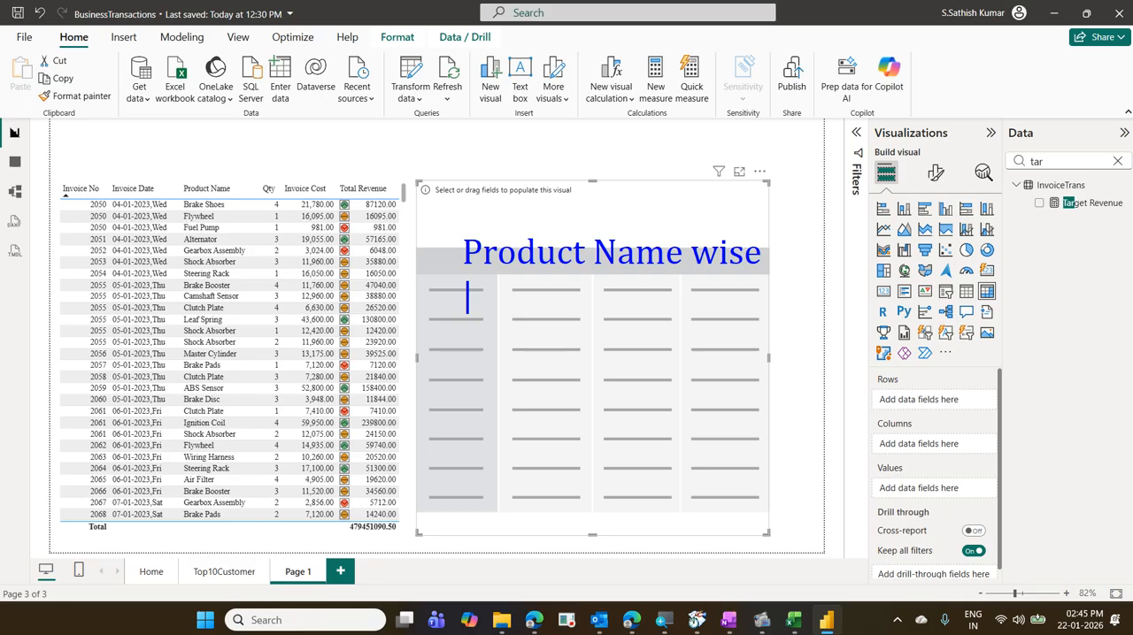
text(Year )
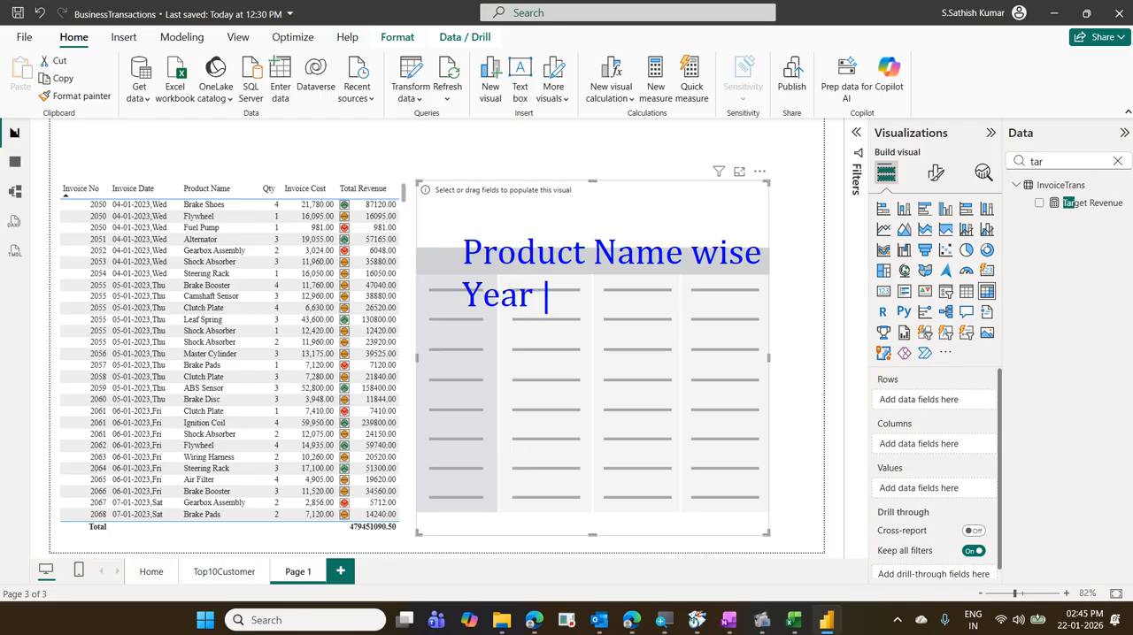
text(Wise)
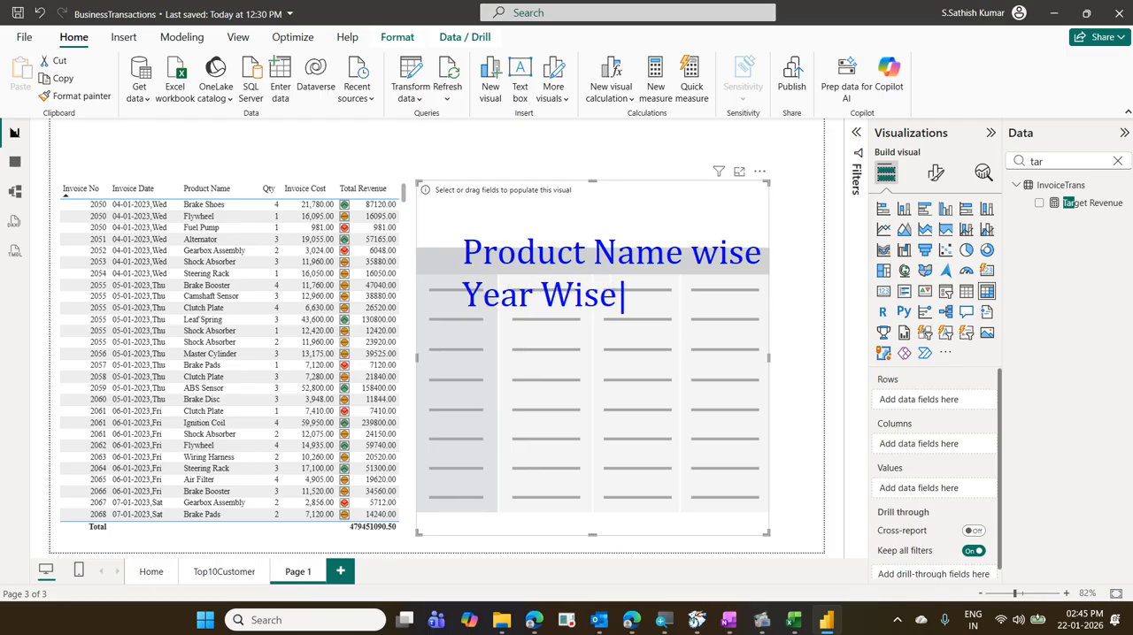
key(Return)
text(S)
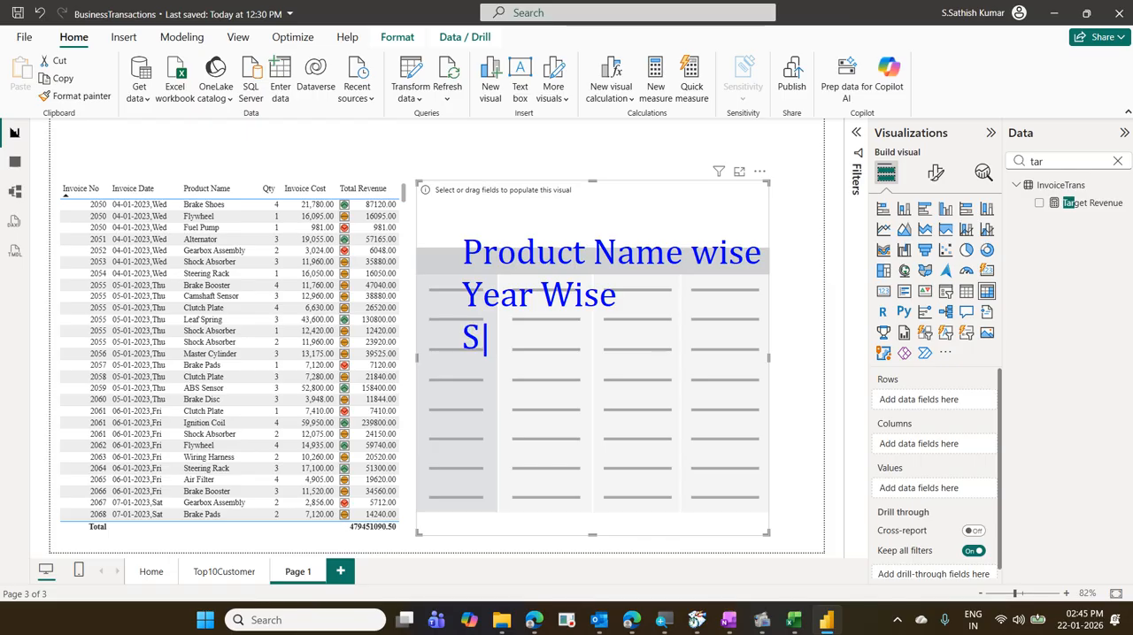
text(um of )
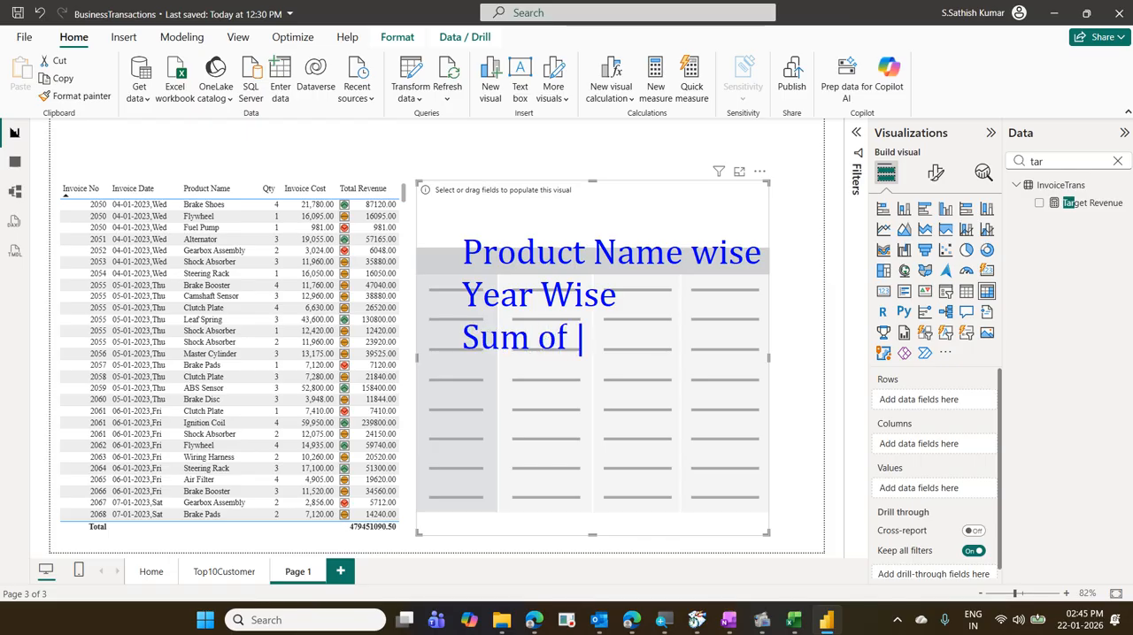
text(Profir)
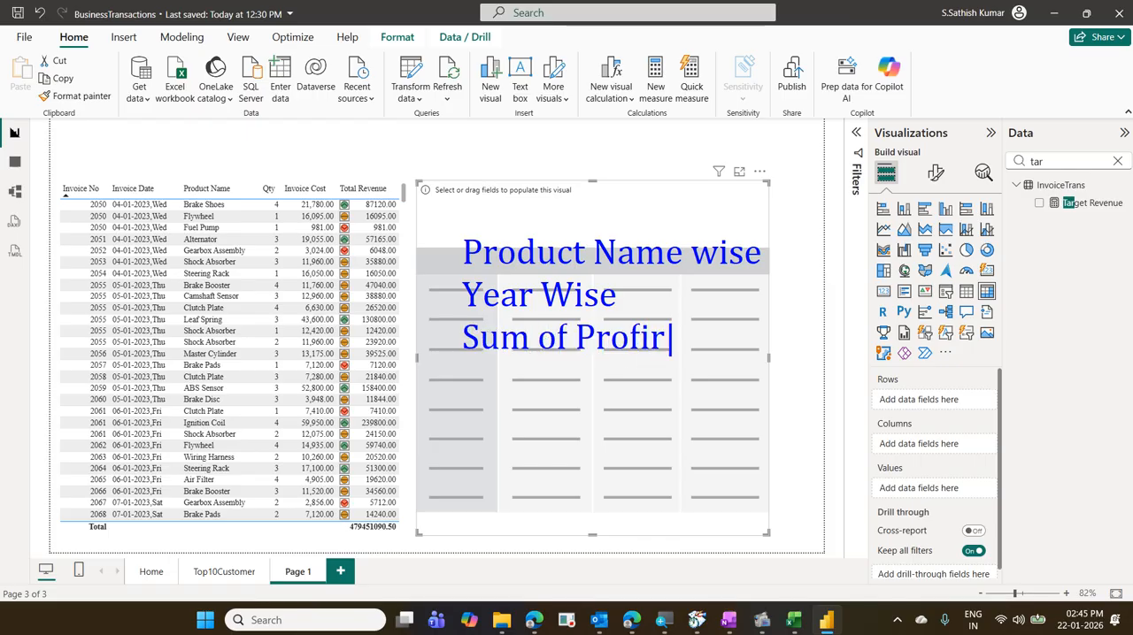
key(BackSpace)
text(t )
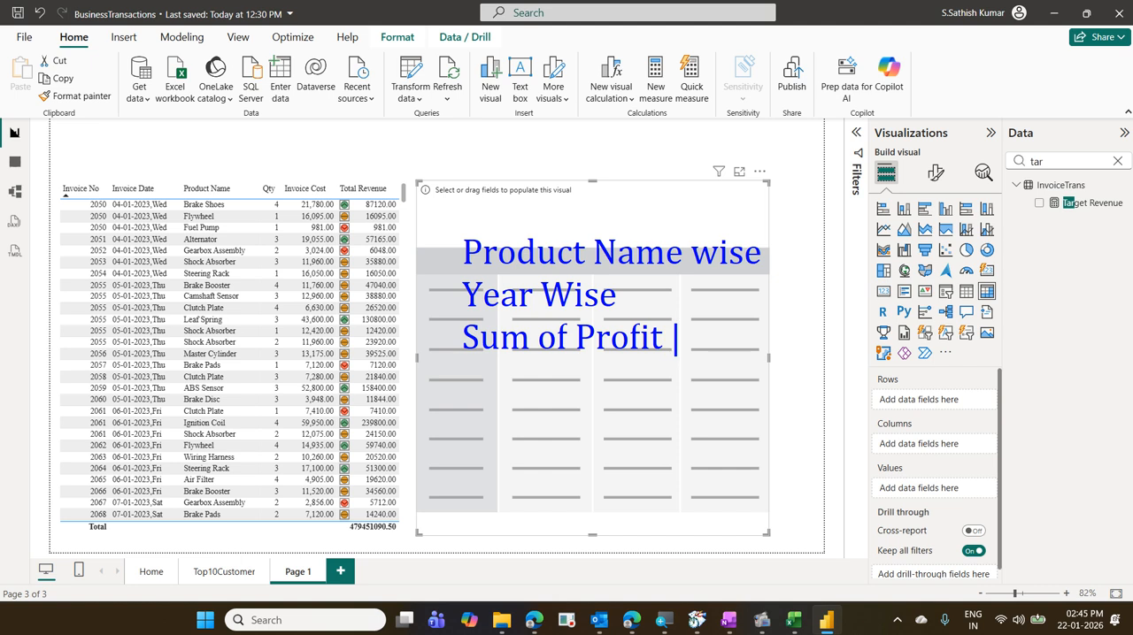
text(Marg)
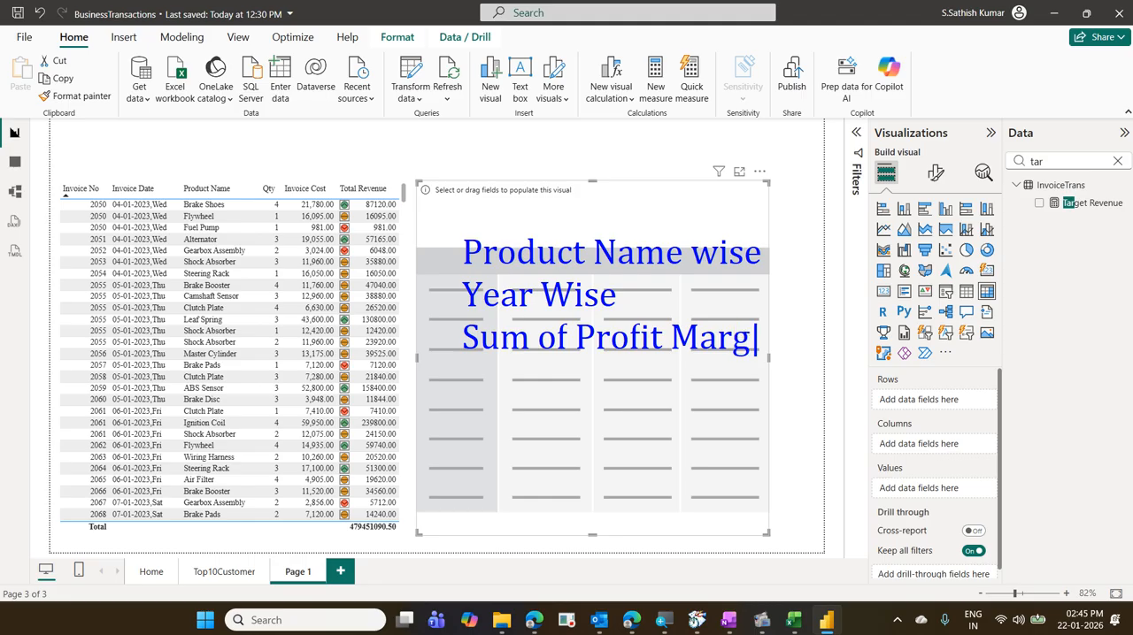
text(in)
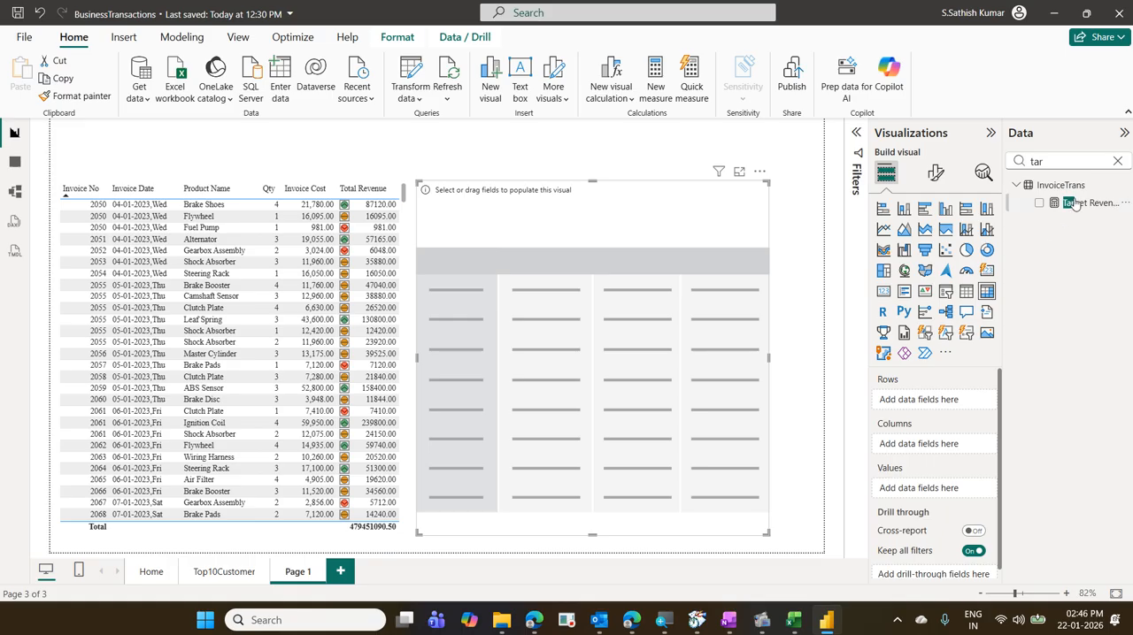
- Search the data fields for "prod" and add Product Name from ProductMaster to the matrix rows
click(1116, 161)
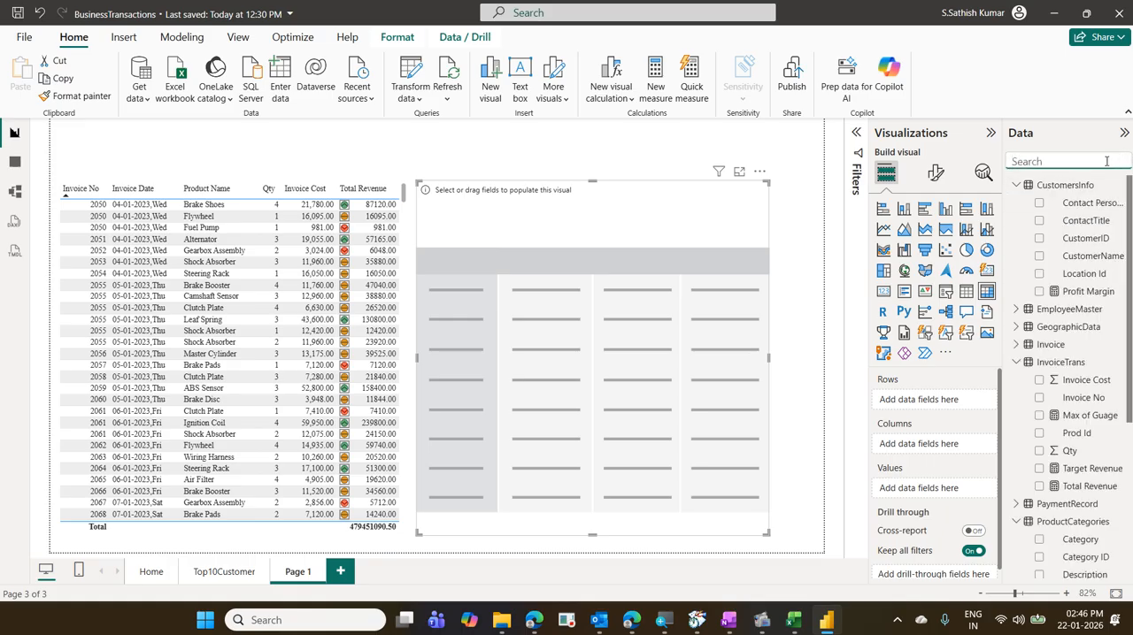
text(profu)
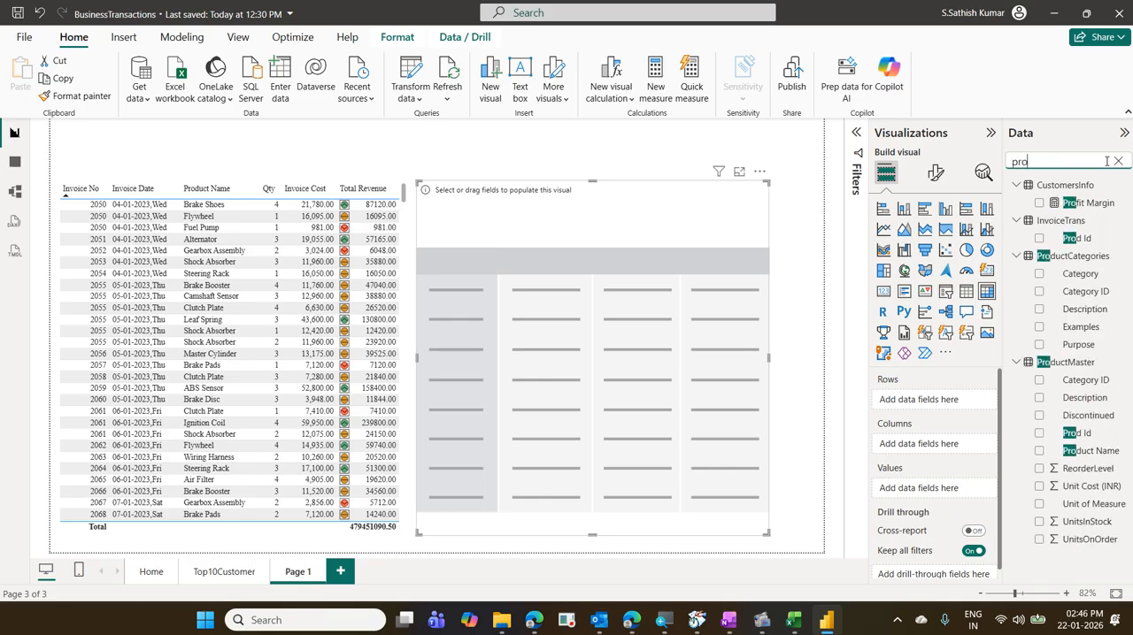
key(BackSpace)
key(BackSpace)
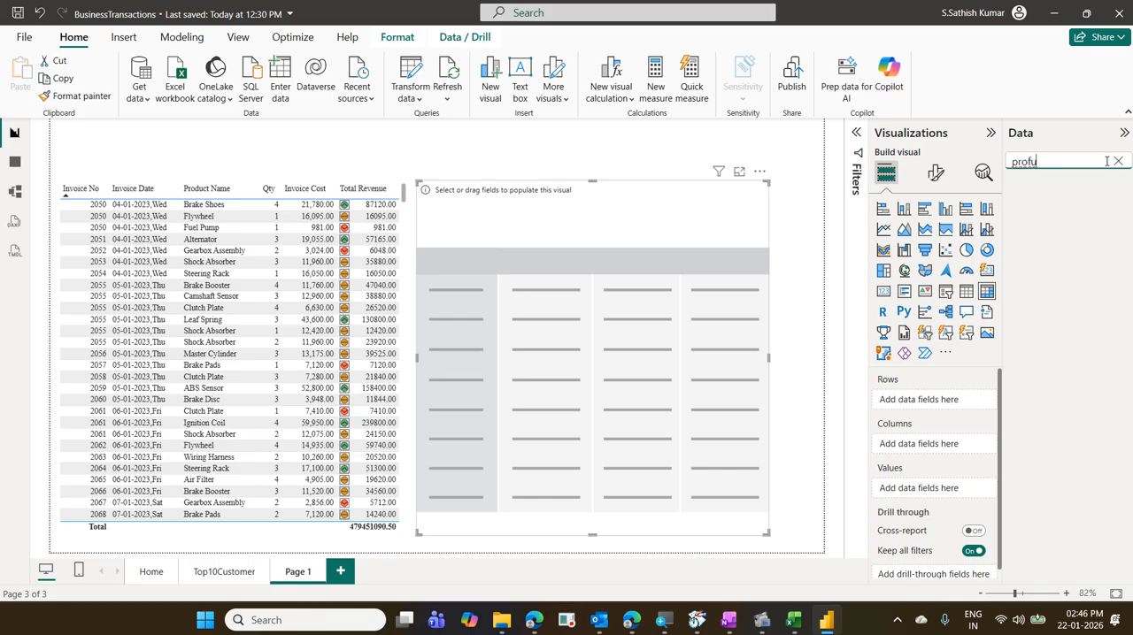
text(d)
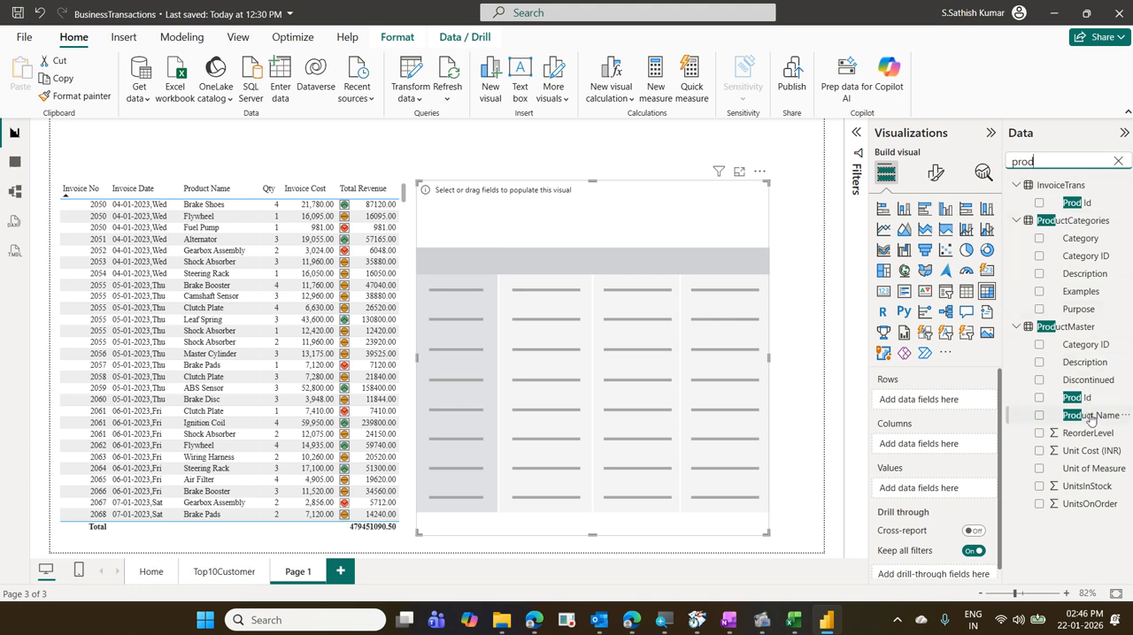
drag(1090, 415, 966, 403)
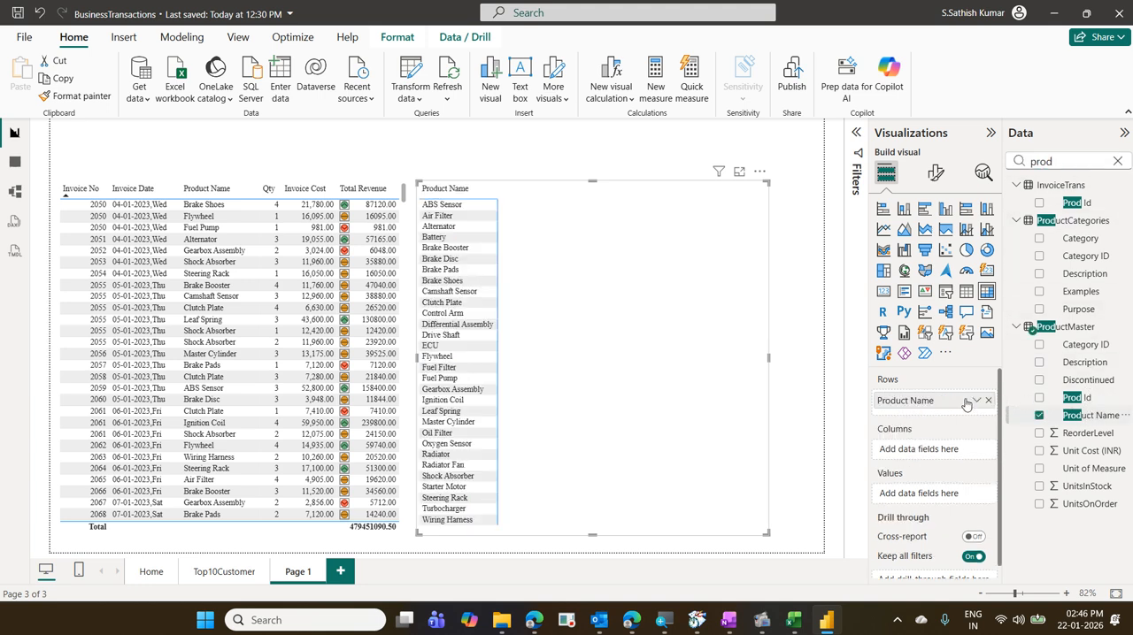
- Add only the Year level of the Invoice table's Invoice Date hierarchy to the matrix columns
drag(1072, 157, 990, 162)
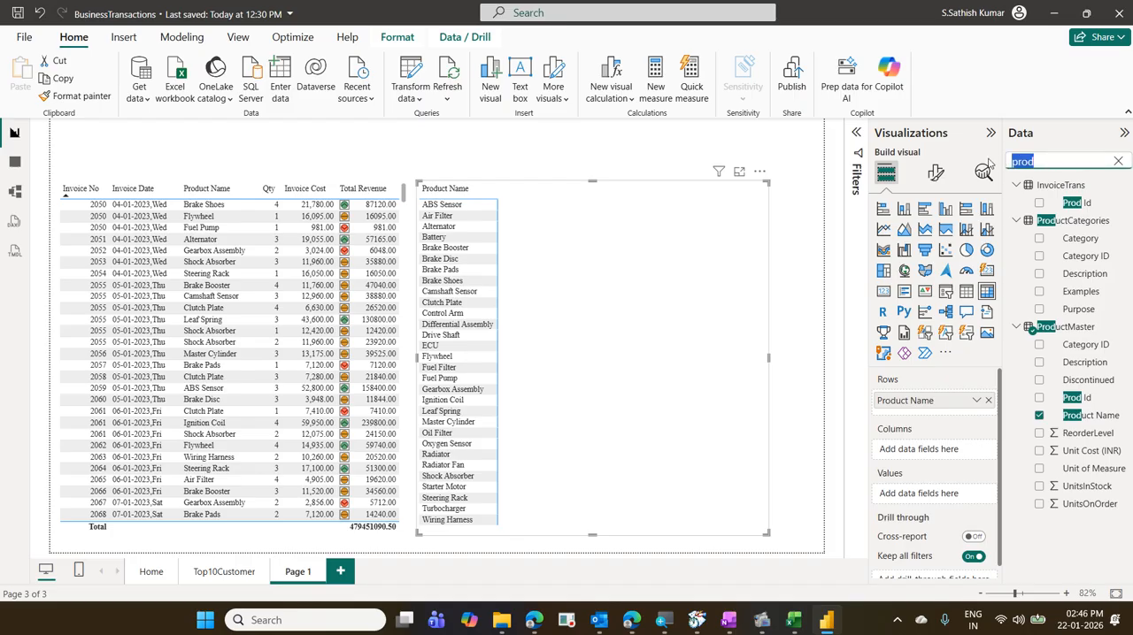
text(year)
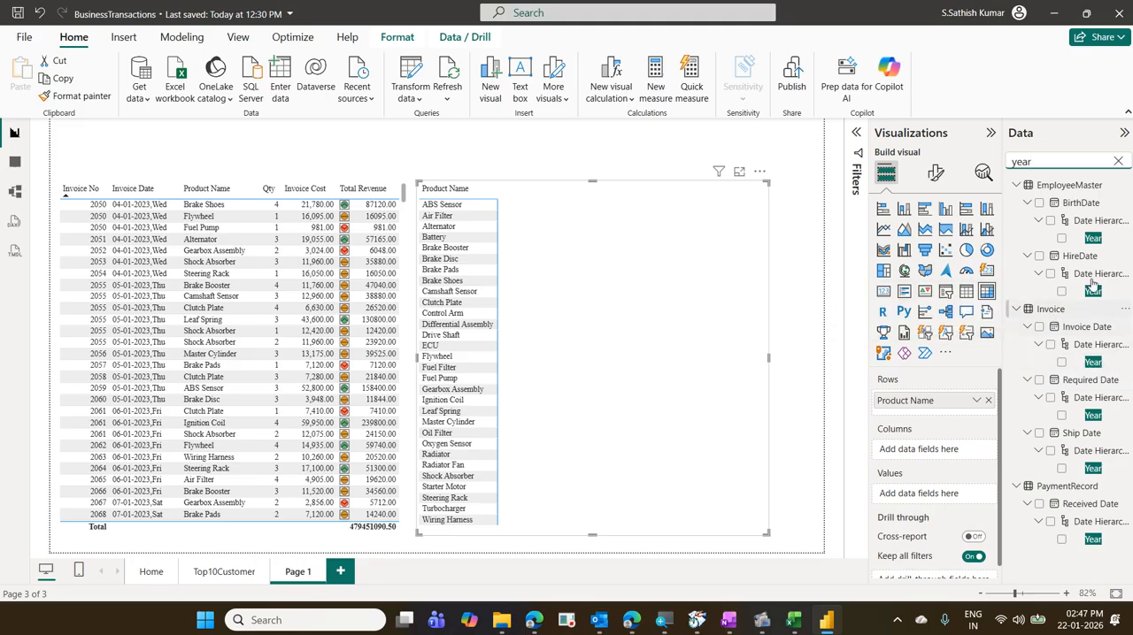
click(1116, 163)
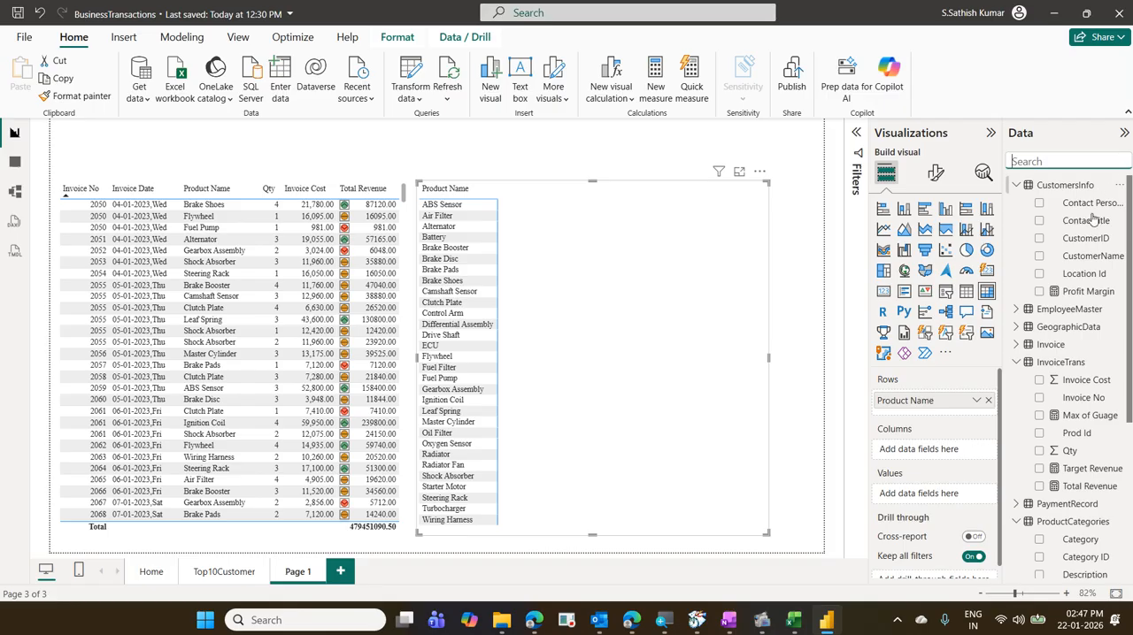
click(1016, 345)
scroll(1014, 349, down, 2)
scroll(1013, 350, down, 1)
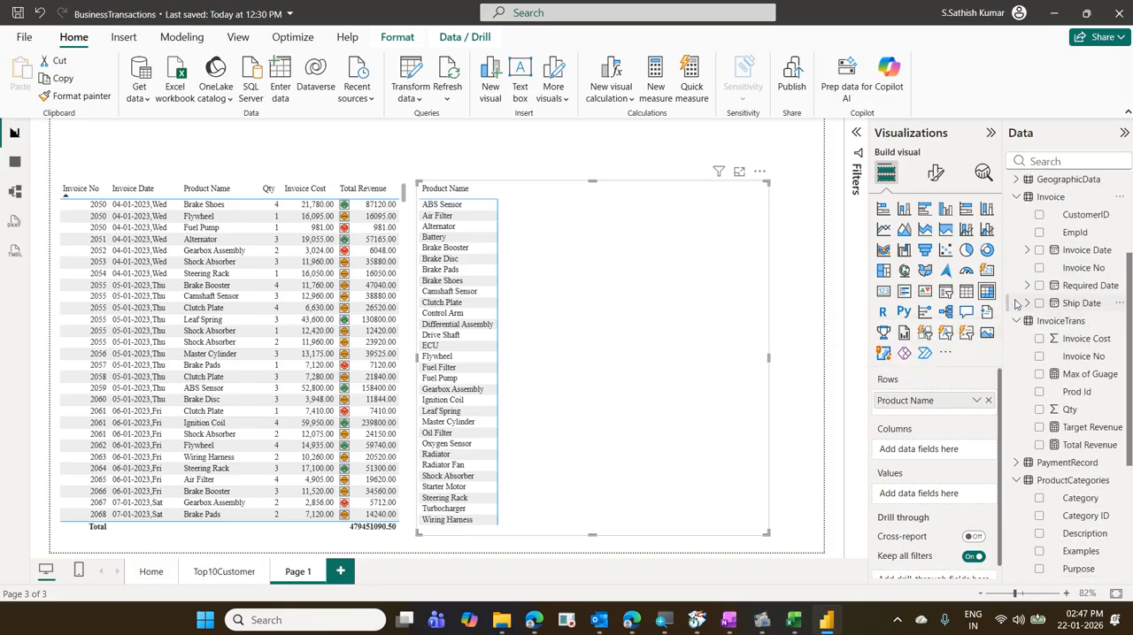
click(1027, 250)
click(1038, 267)
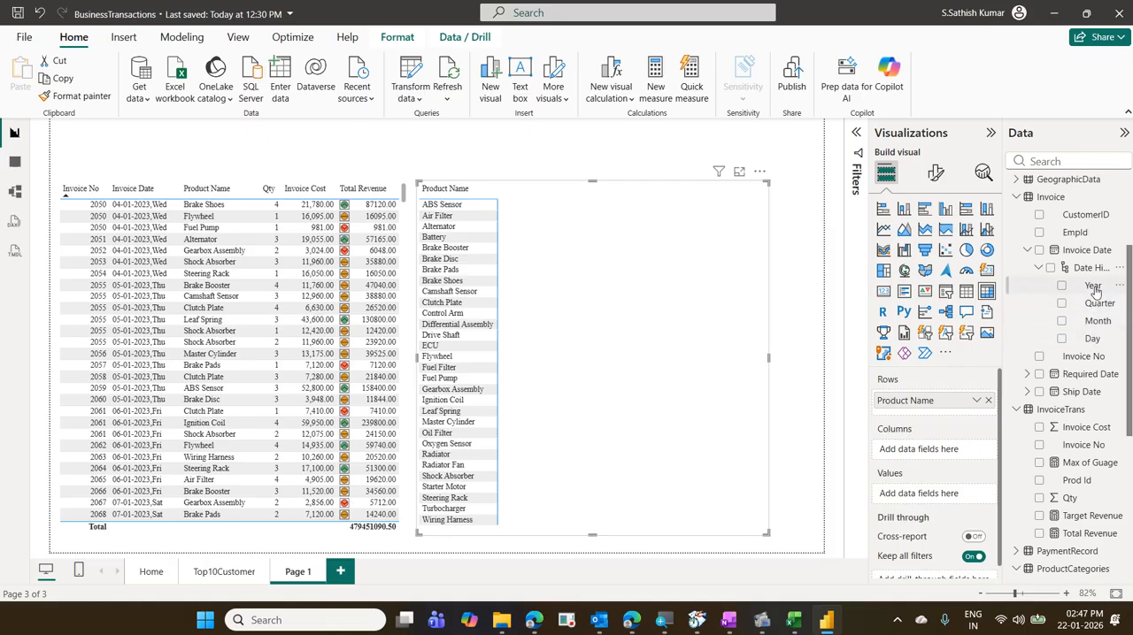
drag(1092, 286, 961, 463)
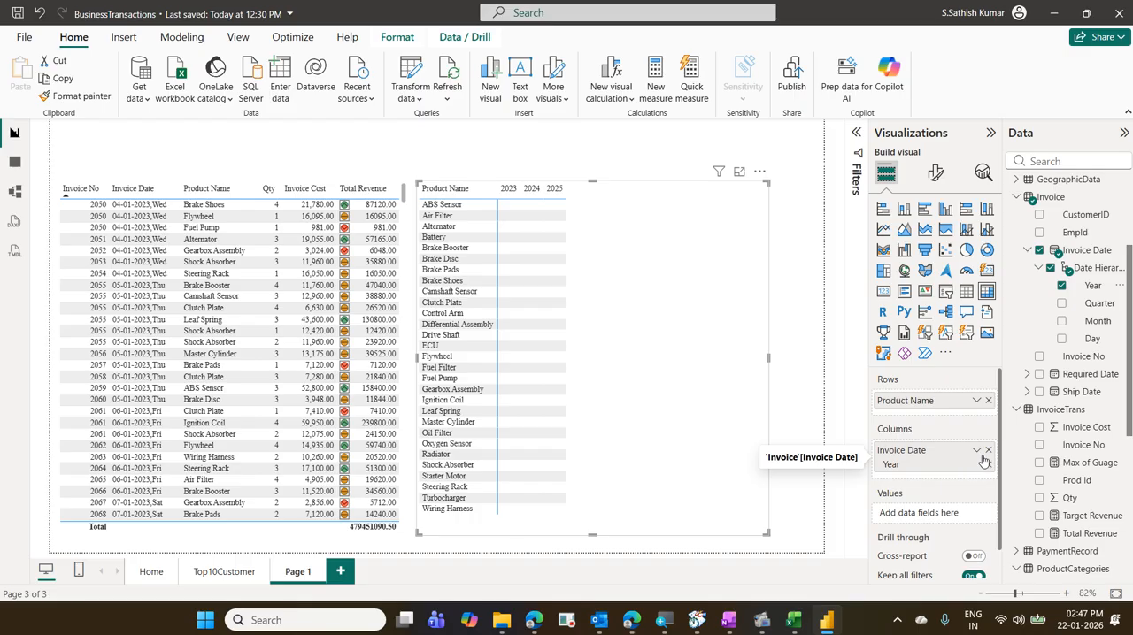
- Search the data fields for "pro" and add the Profit Margin measure to the matrix values
click(1059, 163)
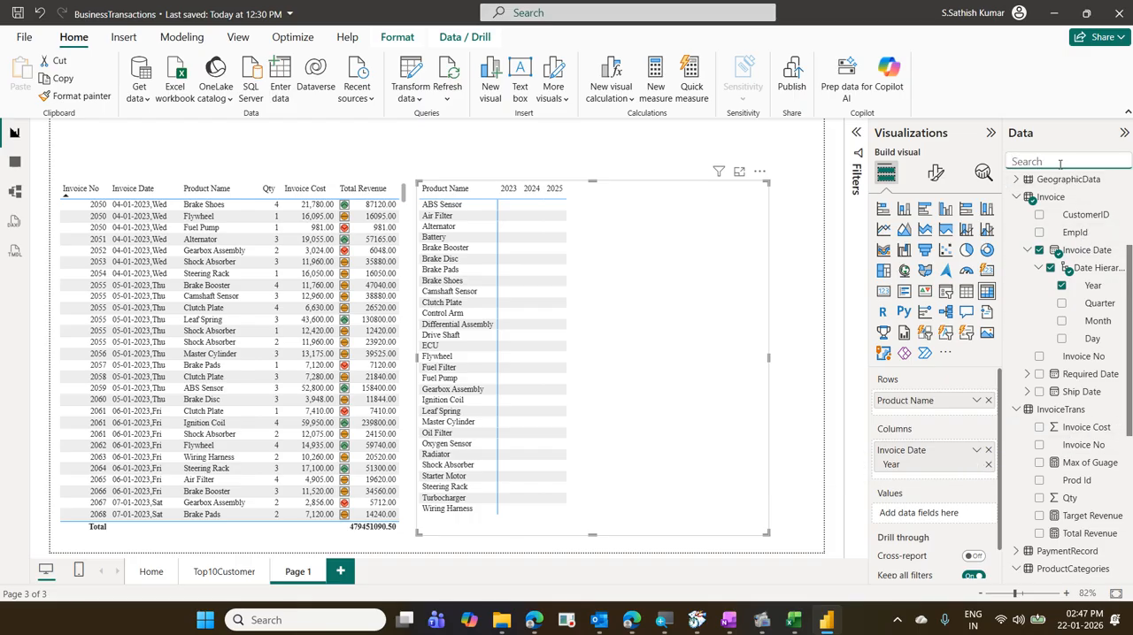
text(pro)
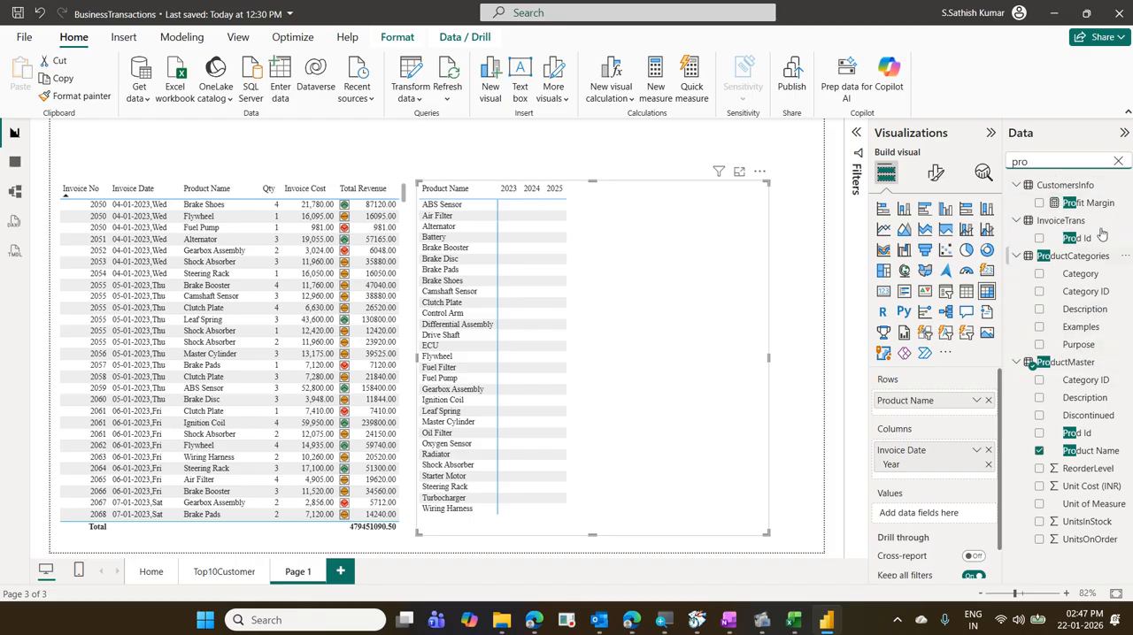
drag(1101, 202, 970, 523)
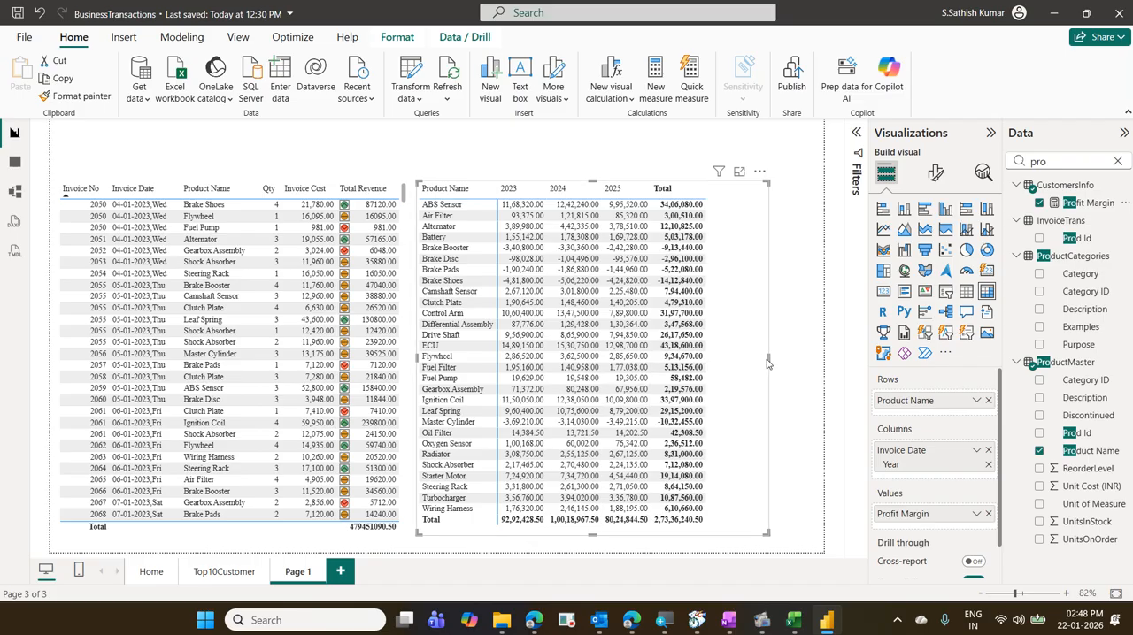
- Narrow the matrix slightly and move it to leave a wider gap beside the invoice table
drag(768, 362, 745, 373)
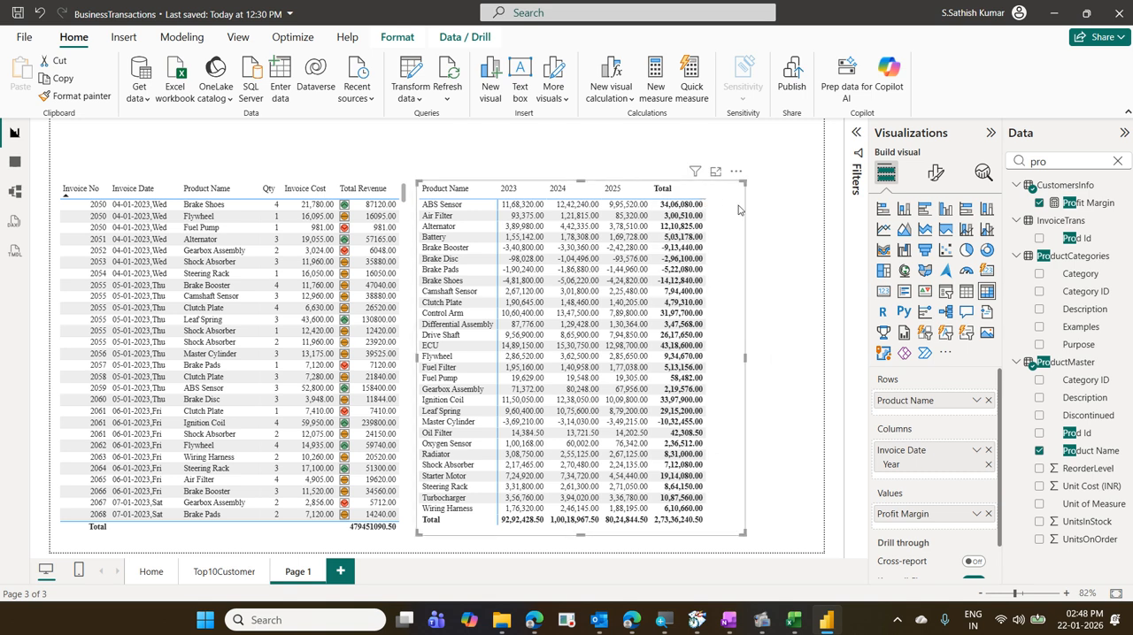
drag(738, 210, 762, 221)
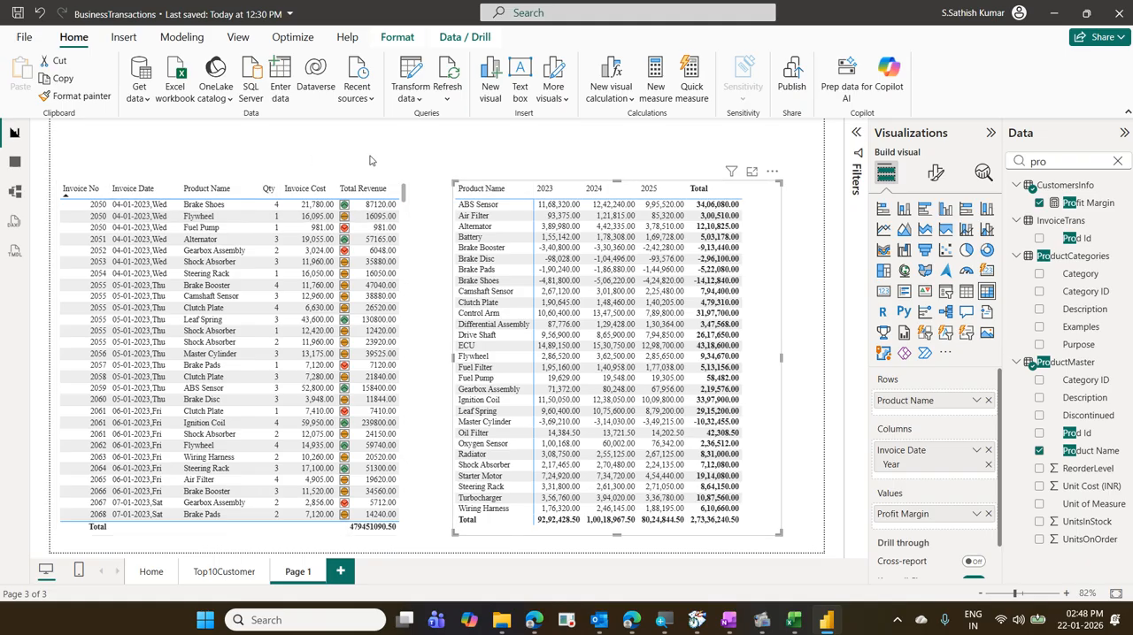
- Cross-filter the matrix with the Brake Booster row of invoice 2055, clear that selection, and select the matrix
click(99, 289)
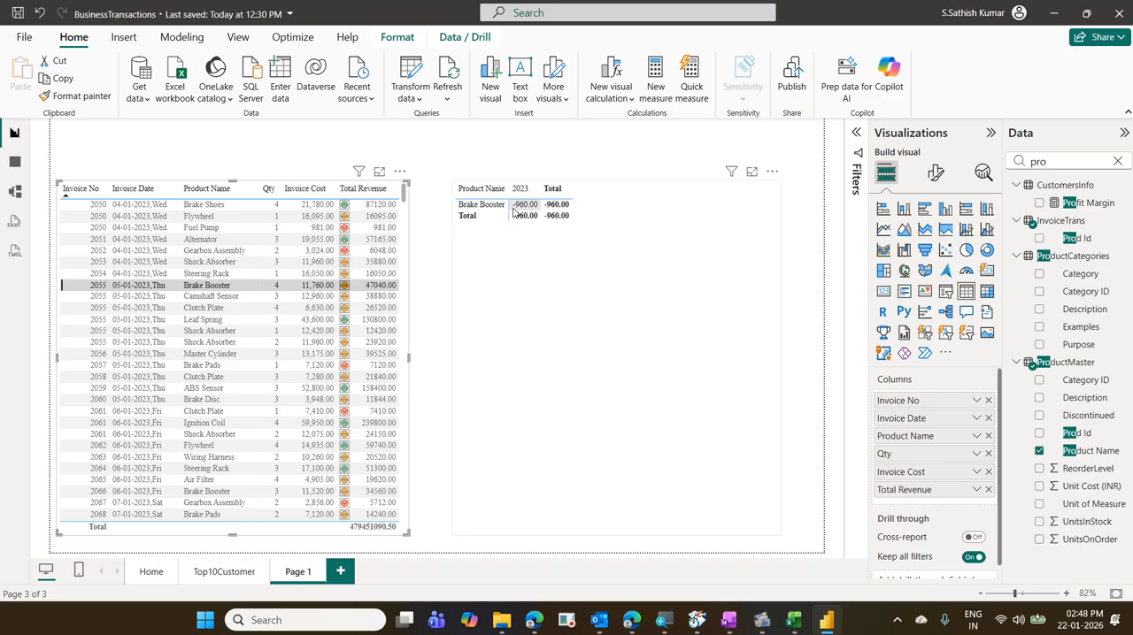
click(103, 283)
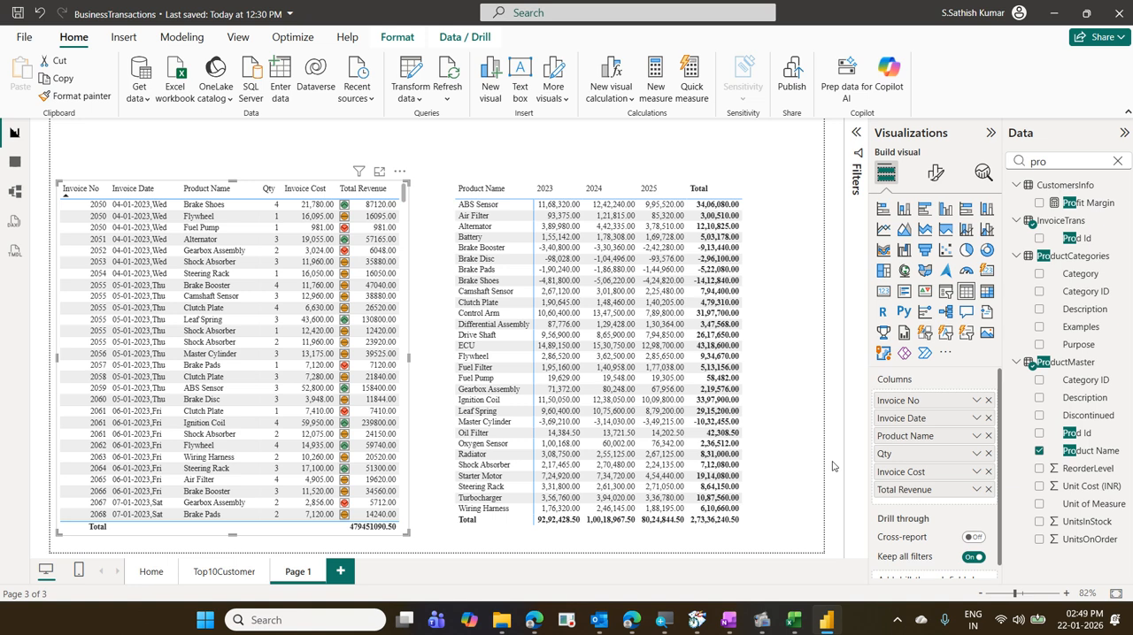
click(766, 301)
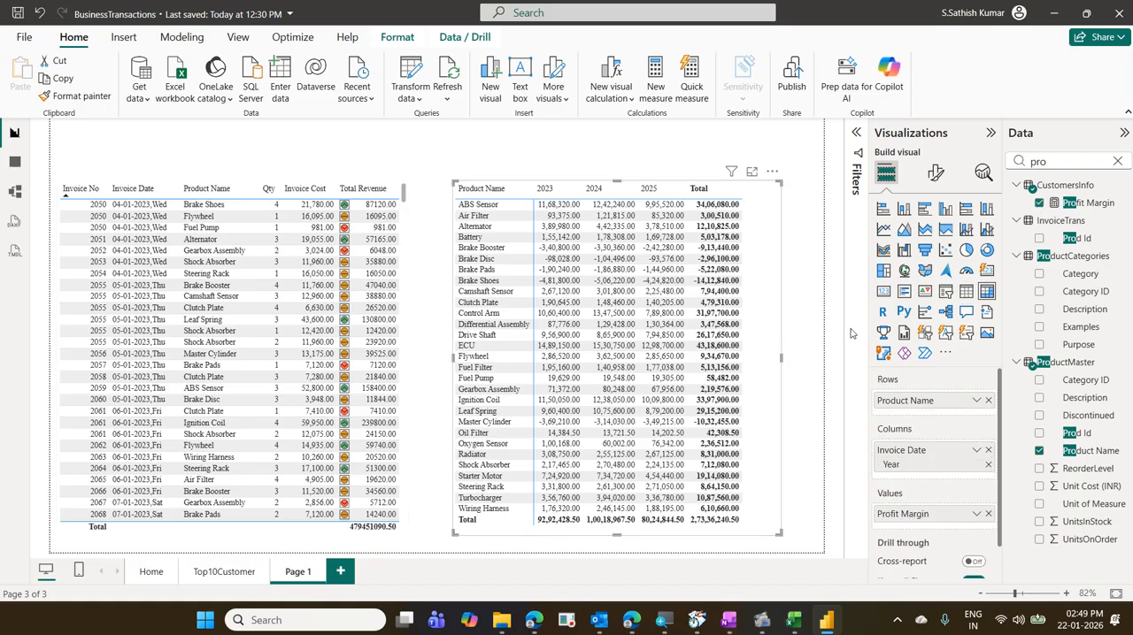
- Apply data bars to the matrix's Profit Margin values, with green positive bars, red negative bars and left-to-right direction
click(975, 514)
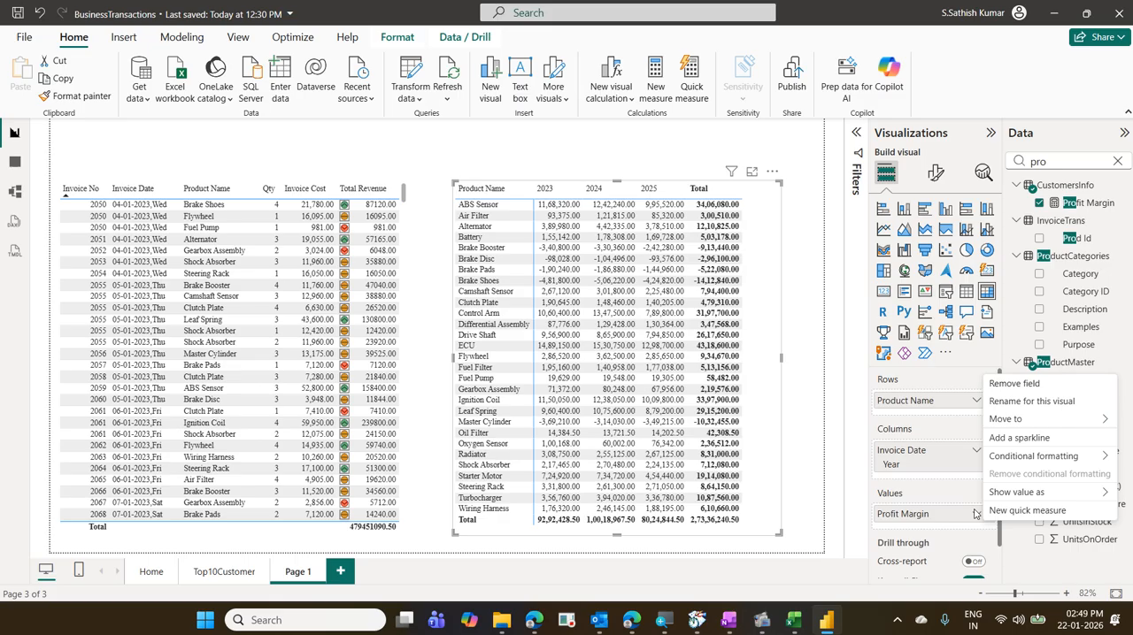
mouse_move(992, 461)
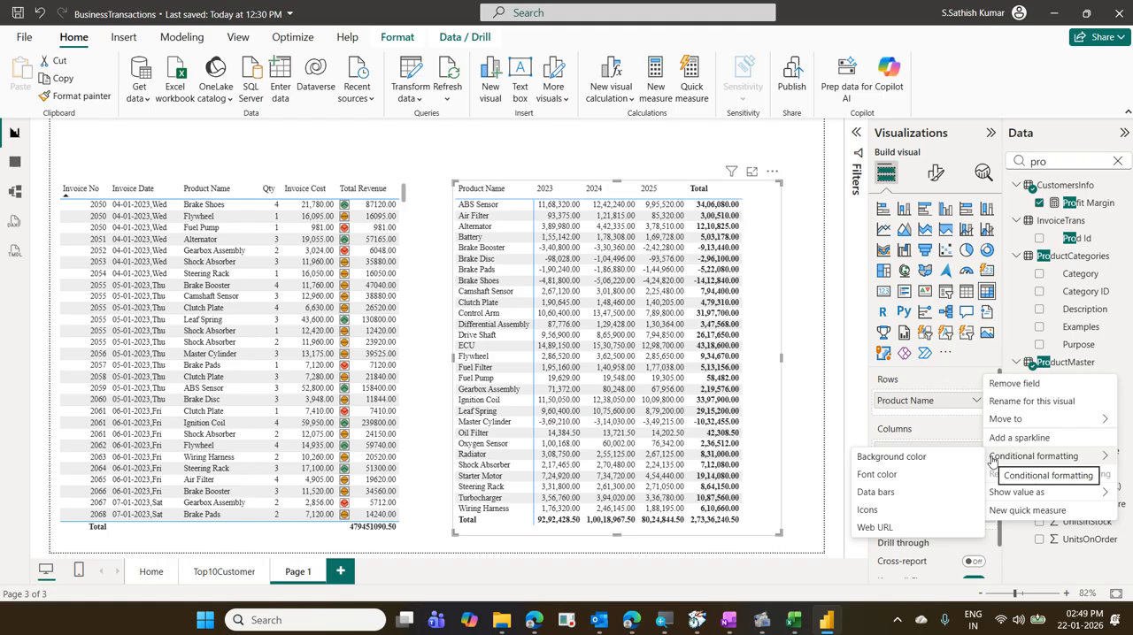
click(922, 502)
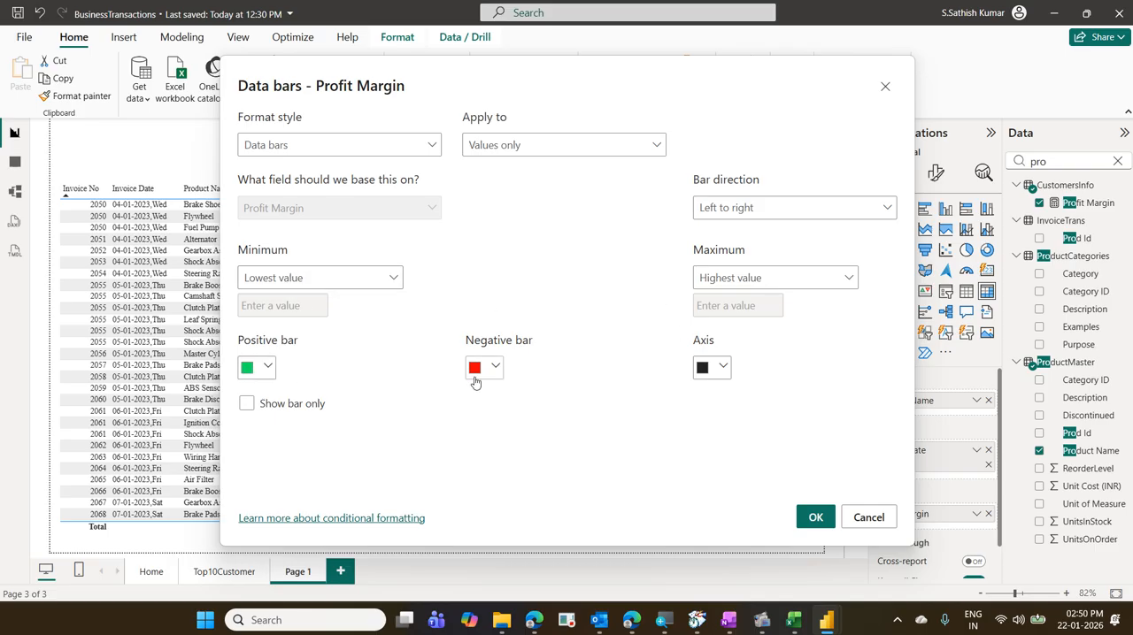
click(268, 367)
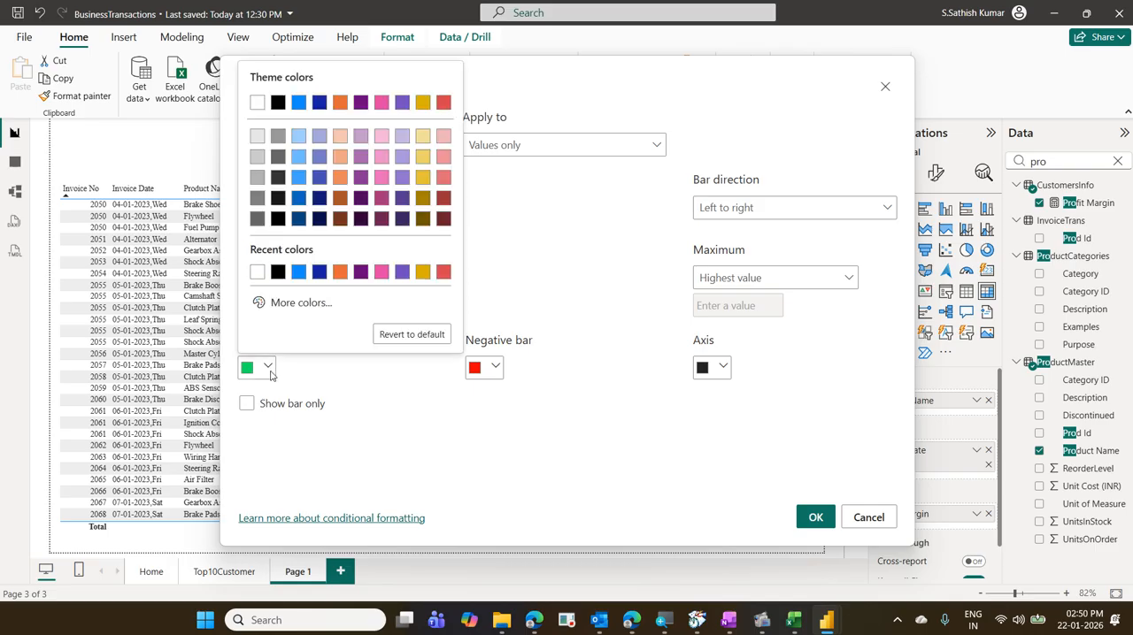
click(268, 368)
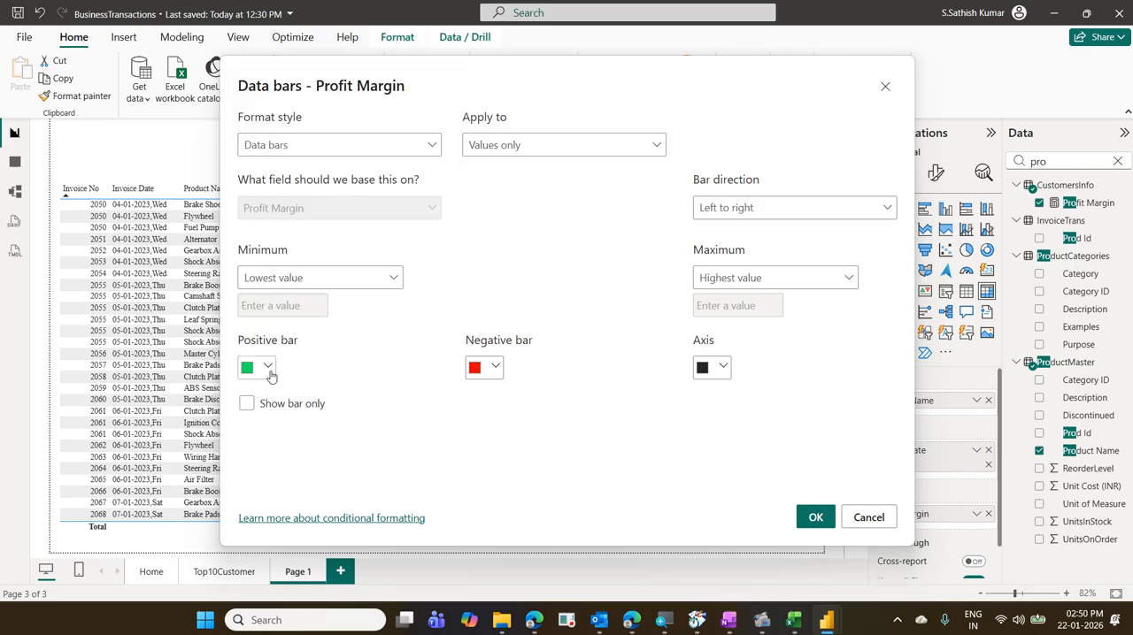
click(497, 368)
click(541, 415)
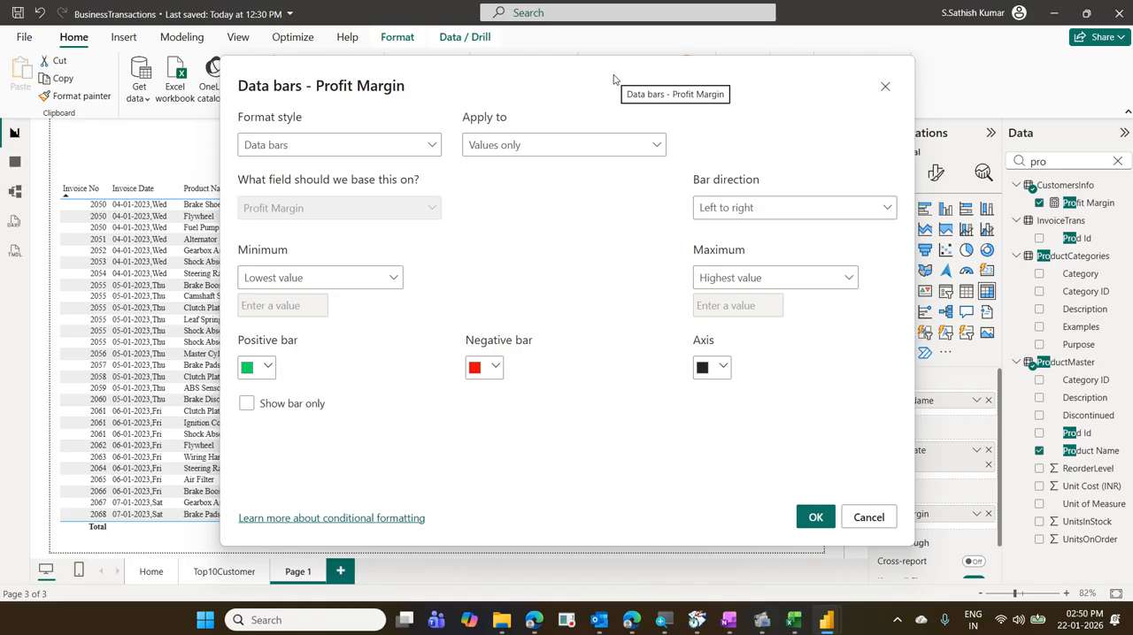
drag(610, 86, 666, 374)
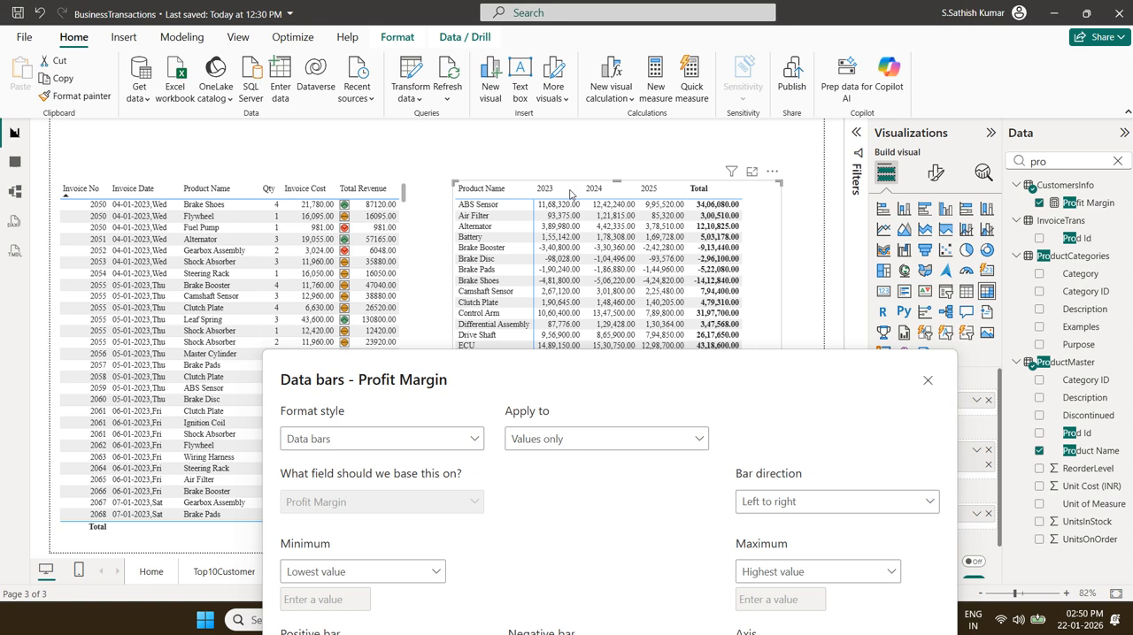
drag(596, 365, 546, 95)
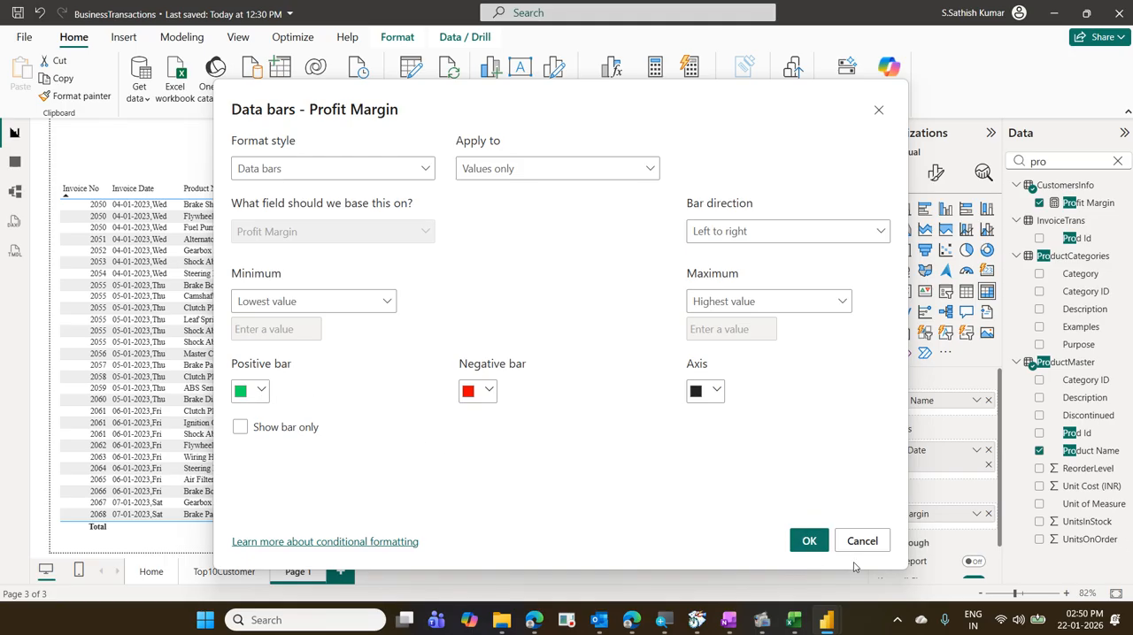
click(809, 540)
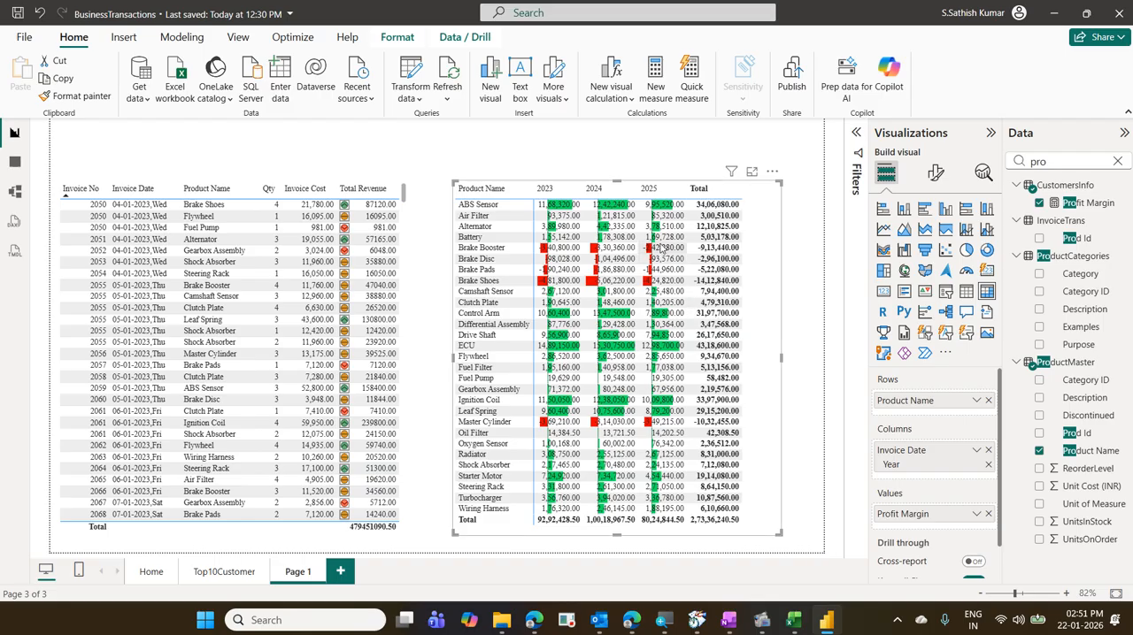
- Set the Profit Margin data bars to show the bar only, without the numbers
click(976, 519)
mouse_move(1016, 458)
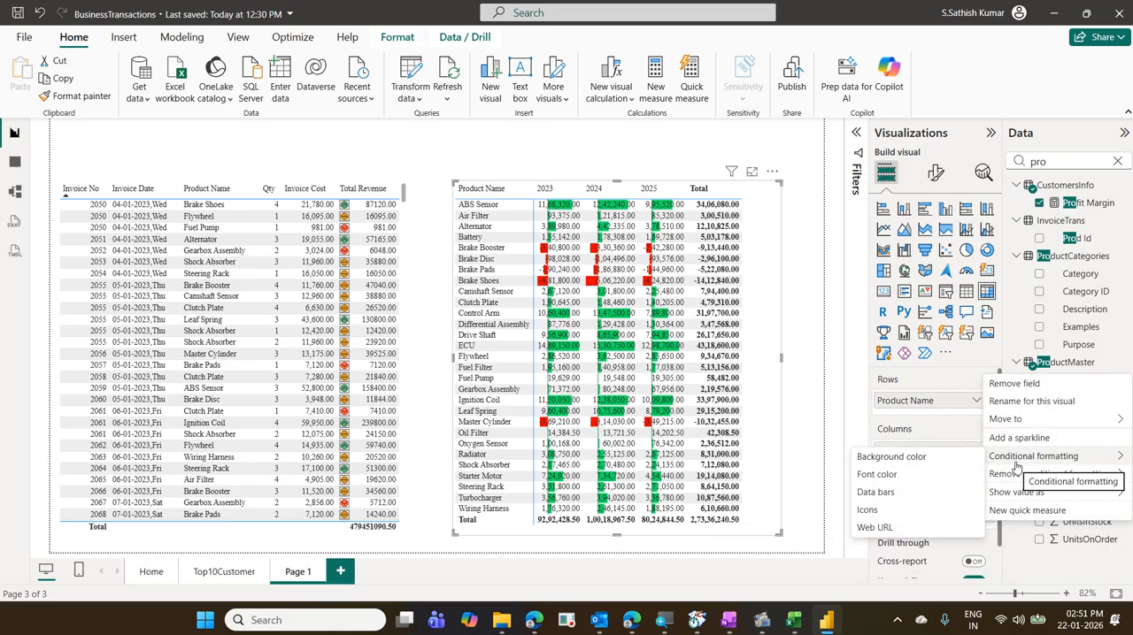
click(903, 492)
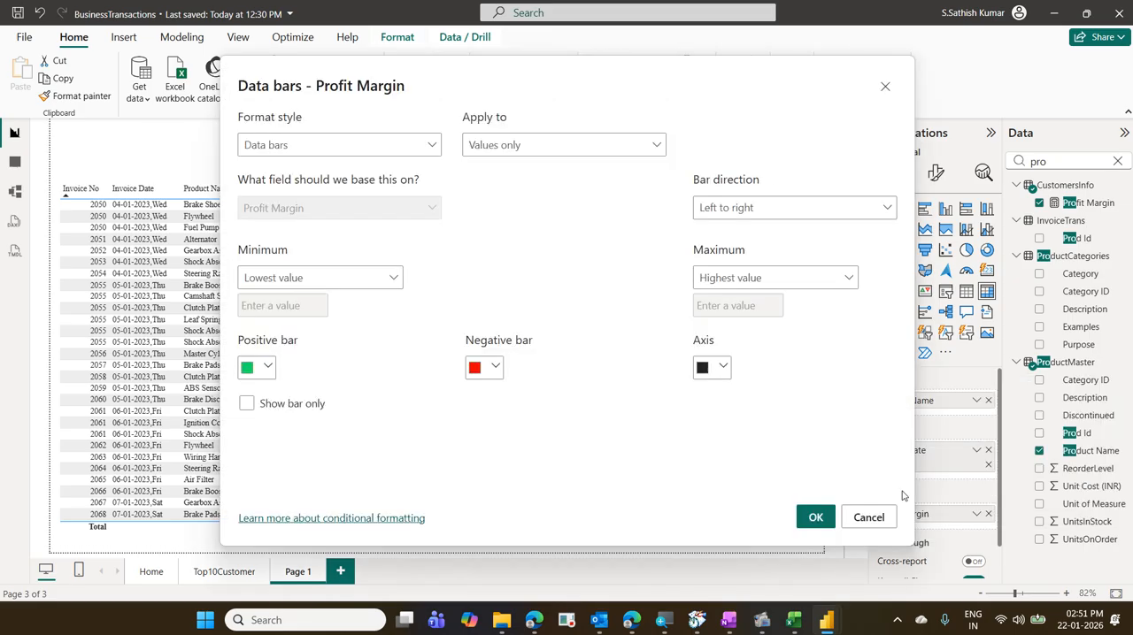
click(304, 407)
click(815, 518)
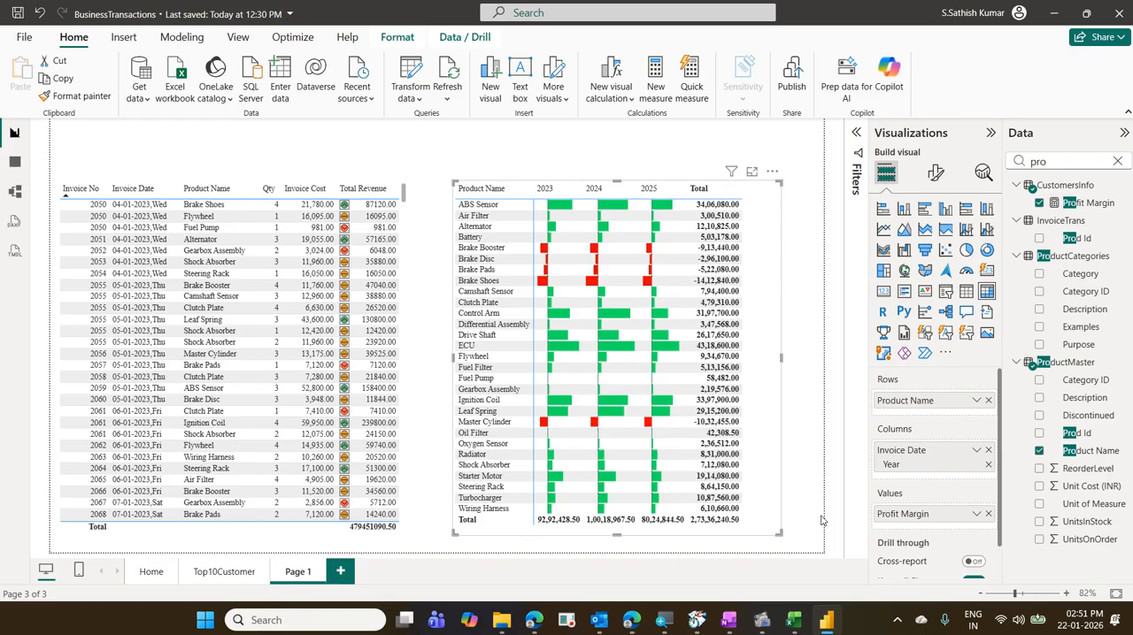
- Review the Profit Margin data bar settings, including the bar-only option, and close them
click(976, 514)
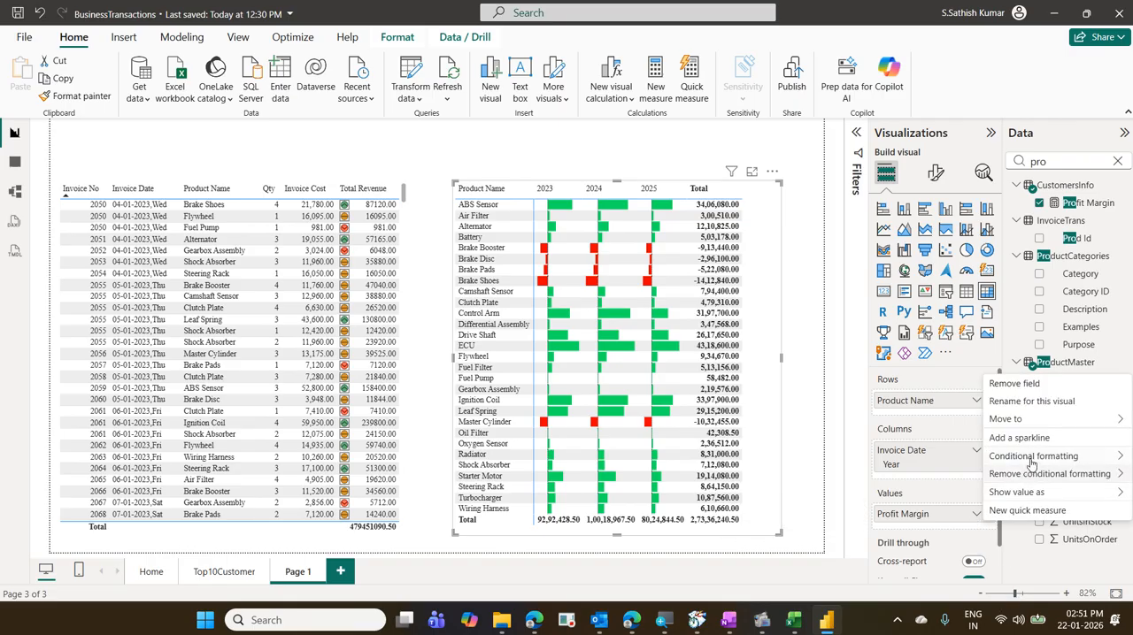
mouse_move(1032, 458)
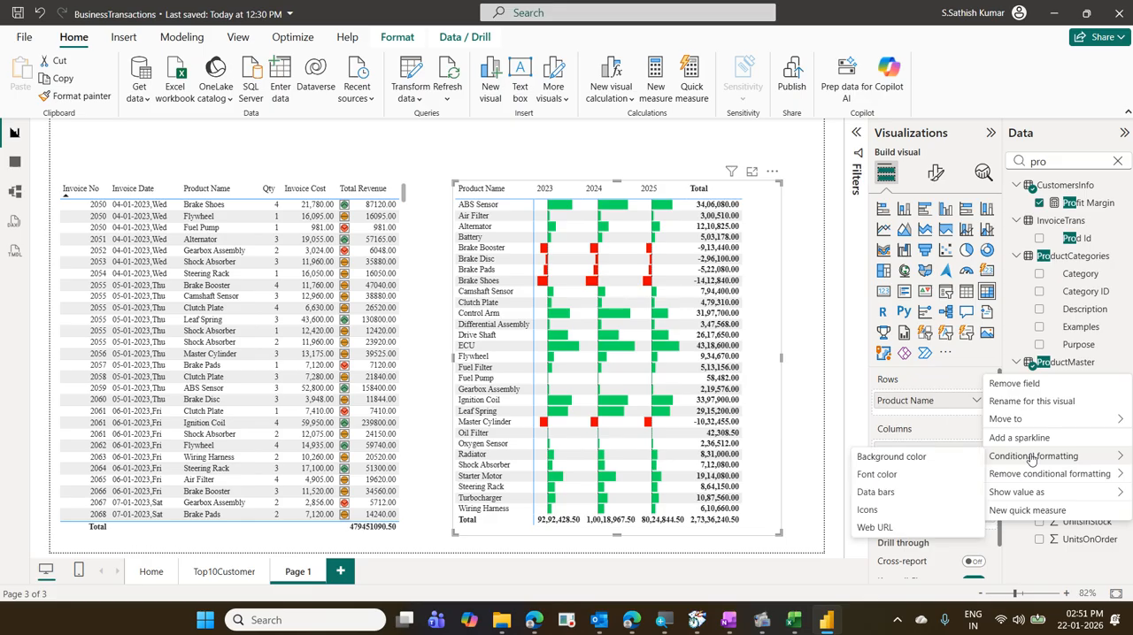
click(904, 493)
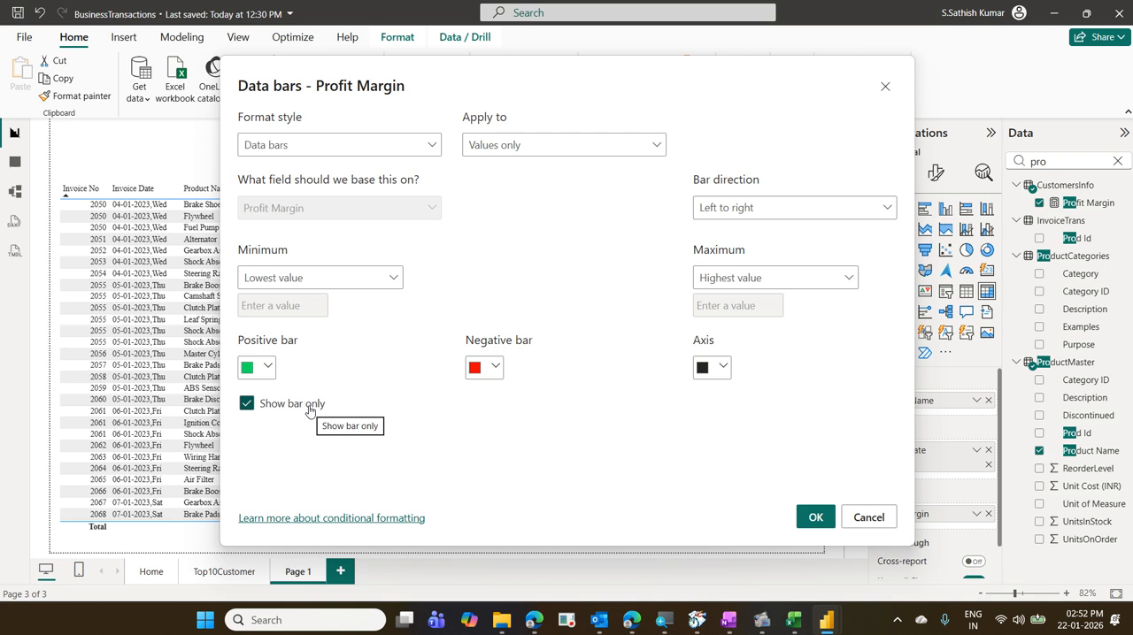
click(808, 523)
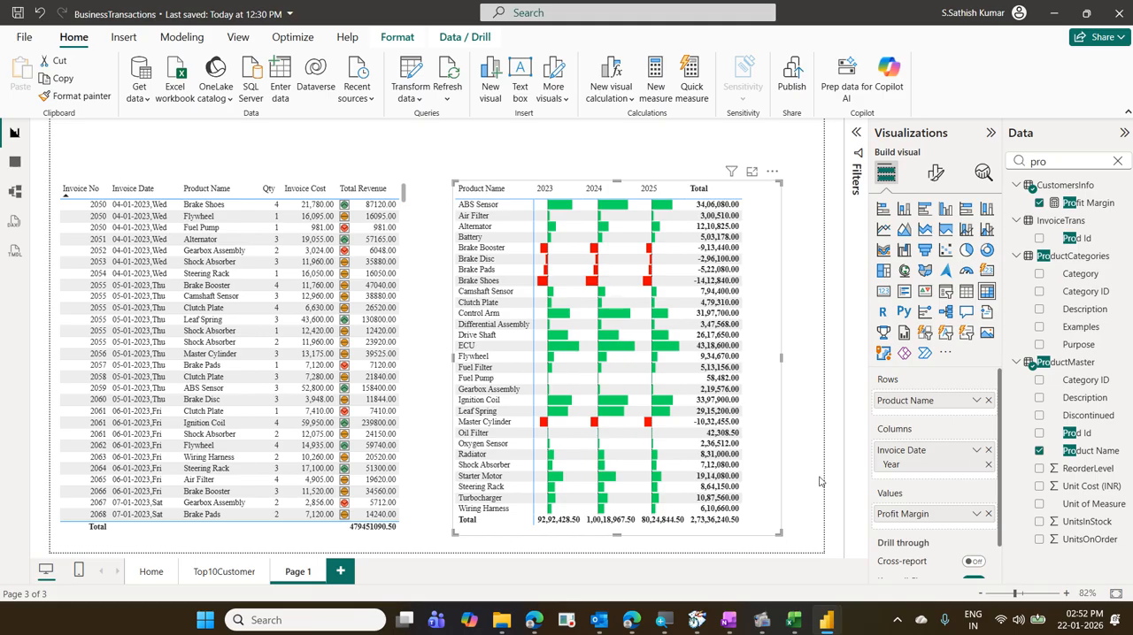
- Try the matrix without column and row subtotals, and turn both back on
click(935, 172)
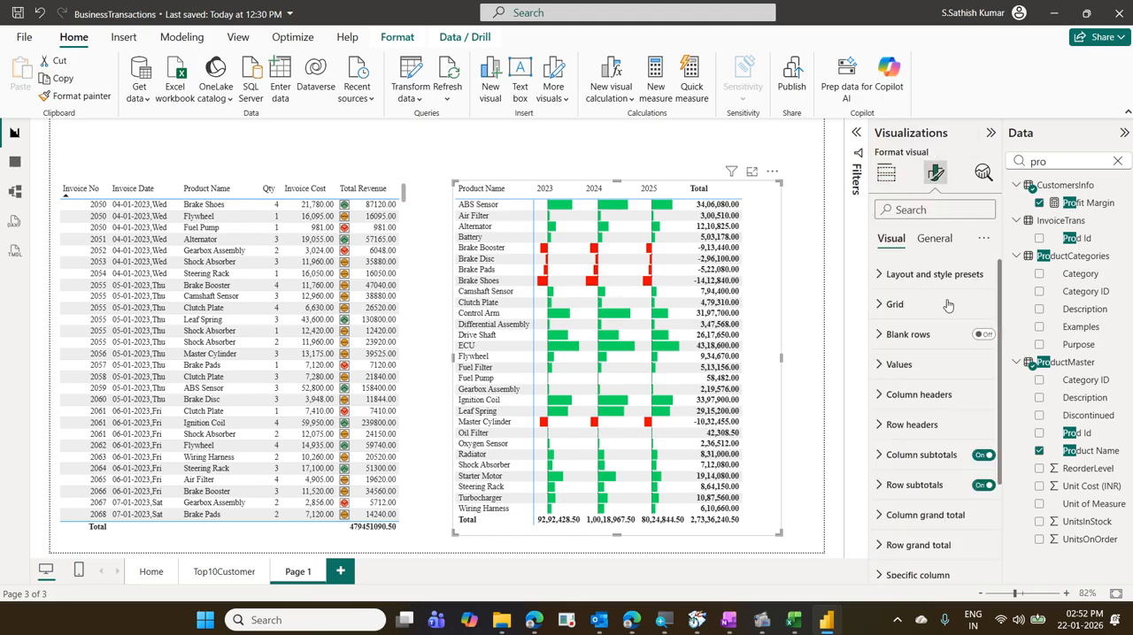
scroll(946, 309, down, 2)
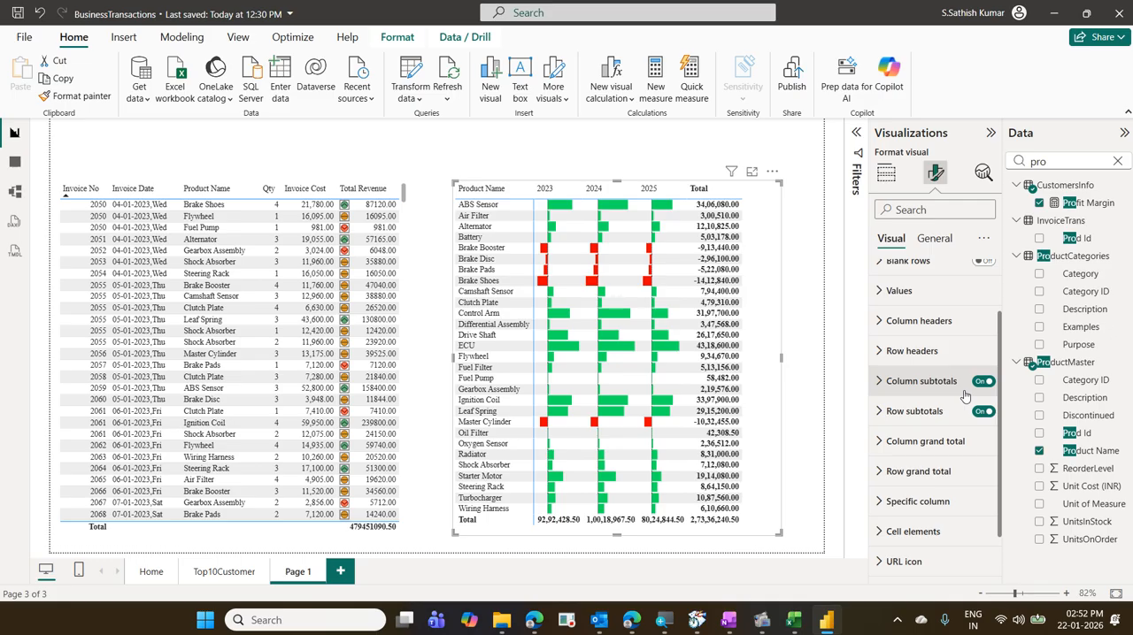
click(984, 382)
click(983, 413)
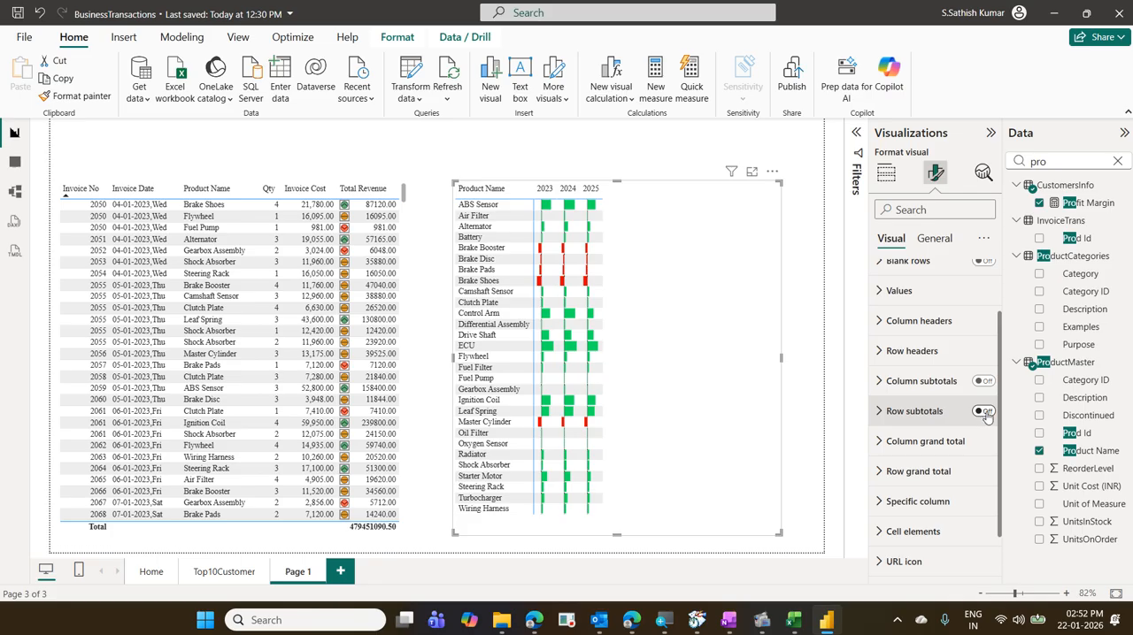
click(983, 413)
click(984, 382)
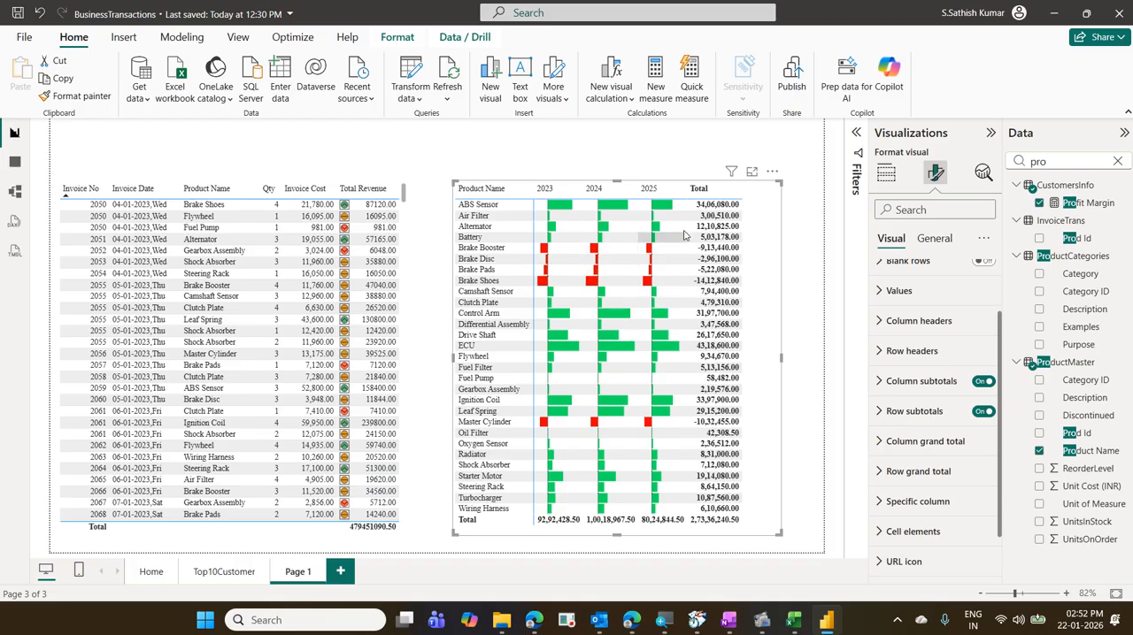
- Remove the data bars conditional formatting from the matrix's Profit Margin values
click(888, 177)
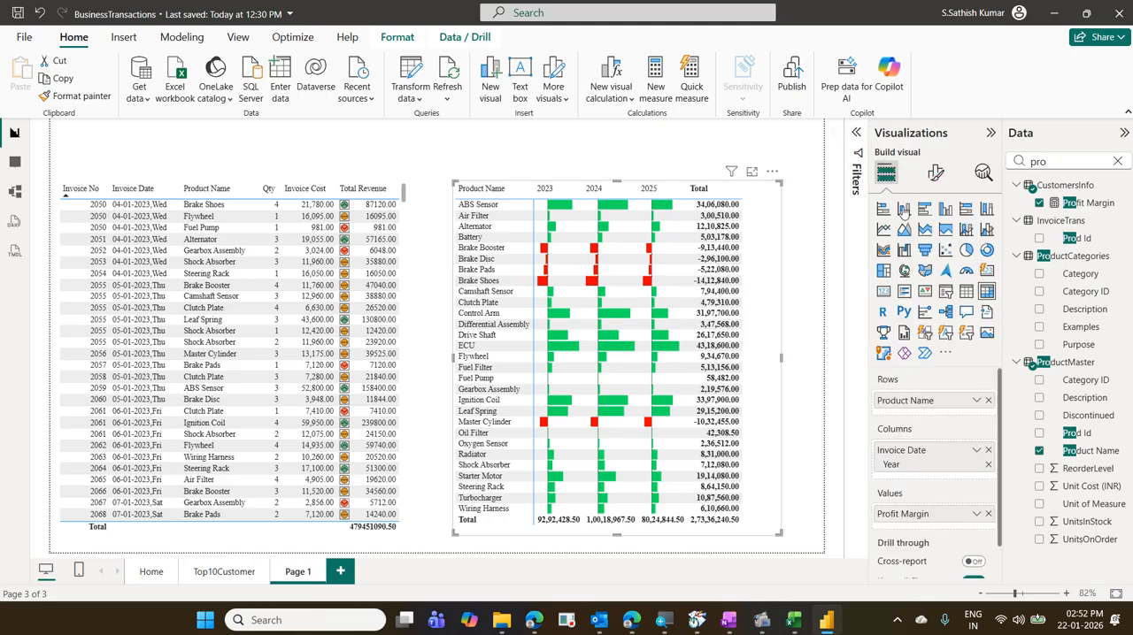
click(977, 514)
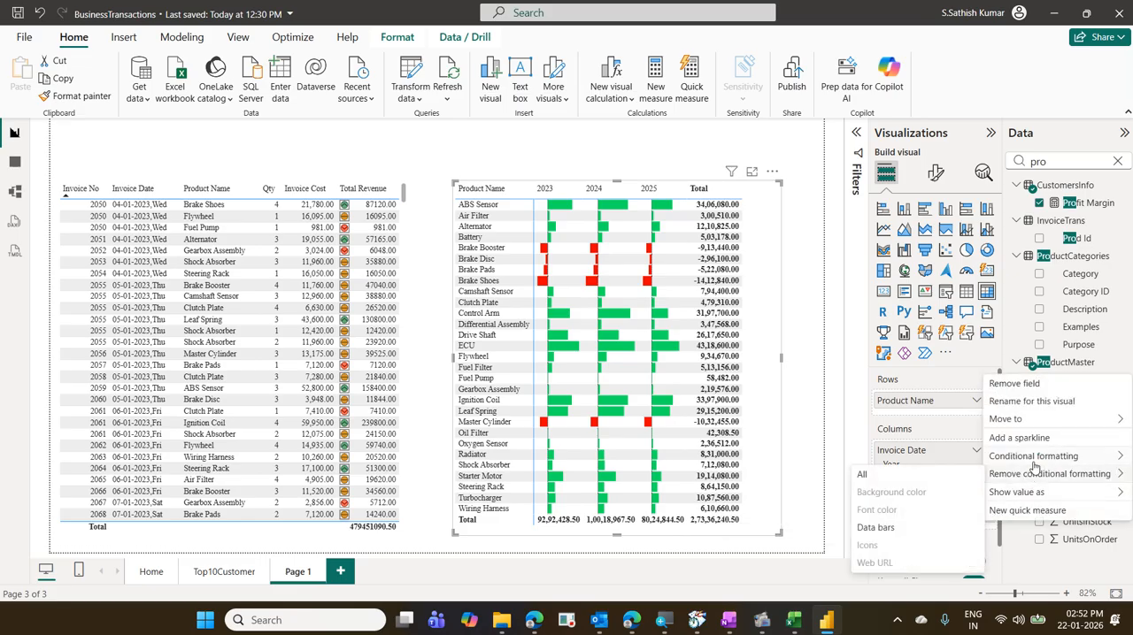
mouse_move(1041, 478)
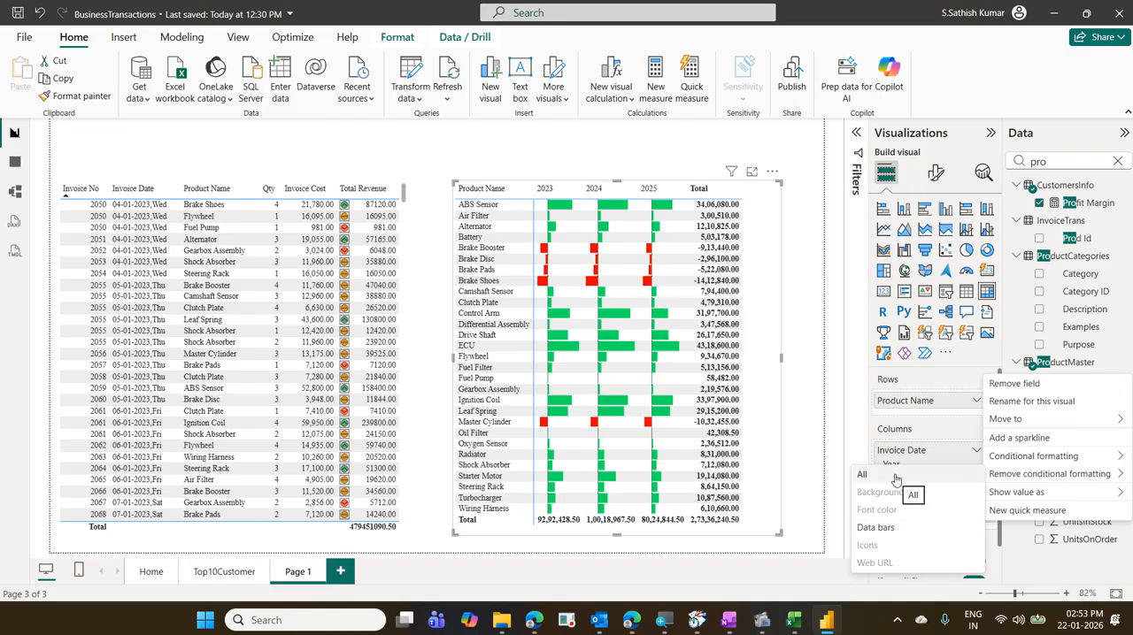
click(885, 534)
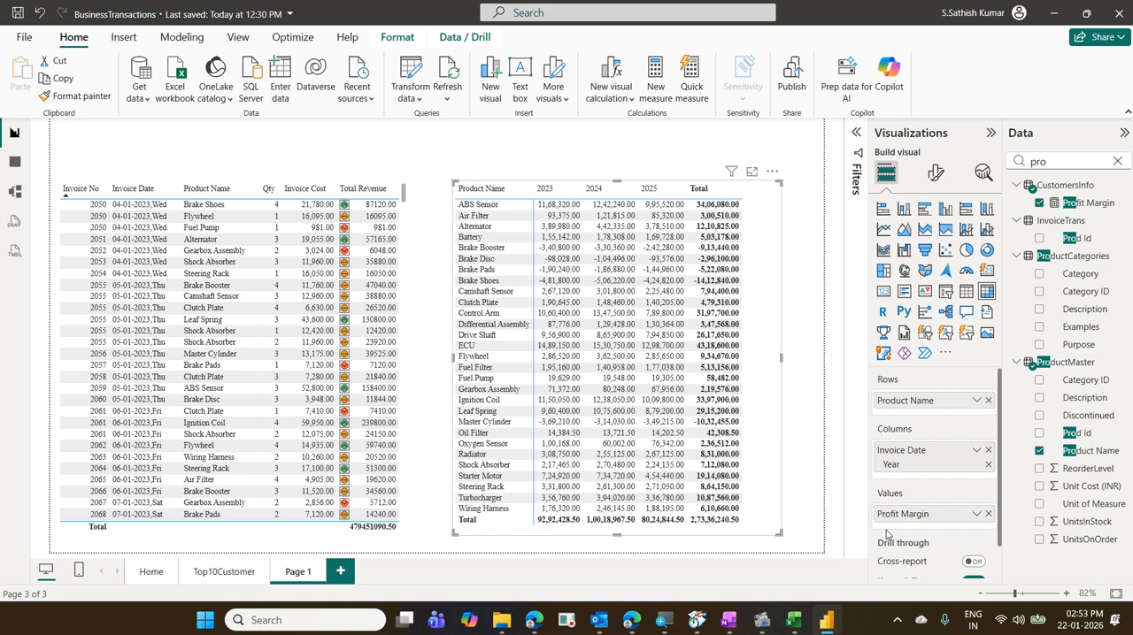
- Set up rules-based background color for Profit Margin, with a red number rule from the minimum to less than 0
click(976, 516)
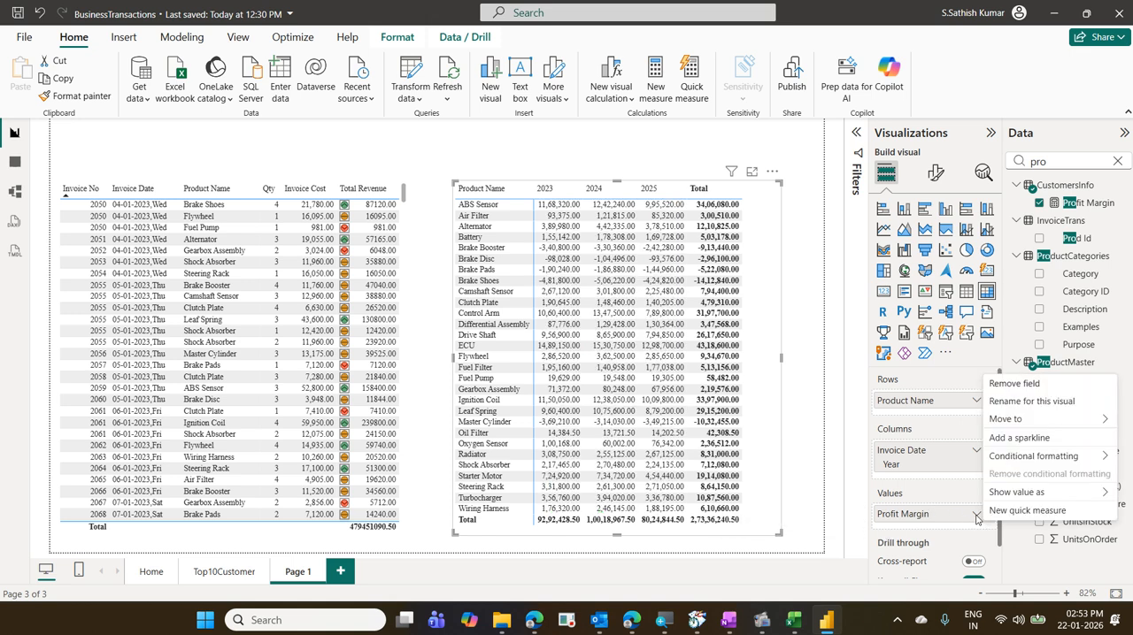
mouse_move(1017, 456)
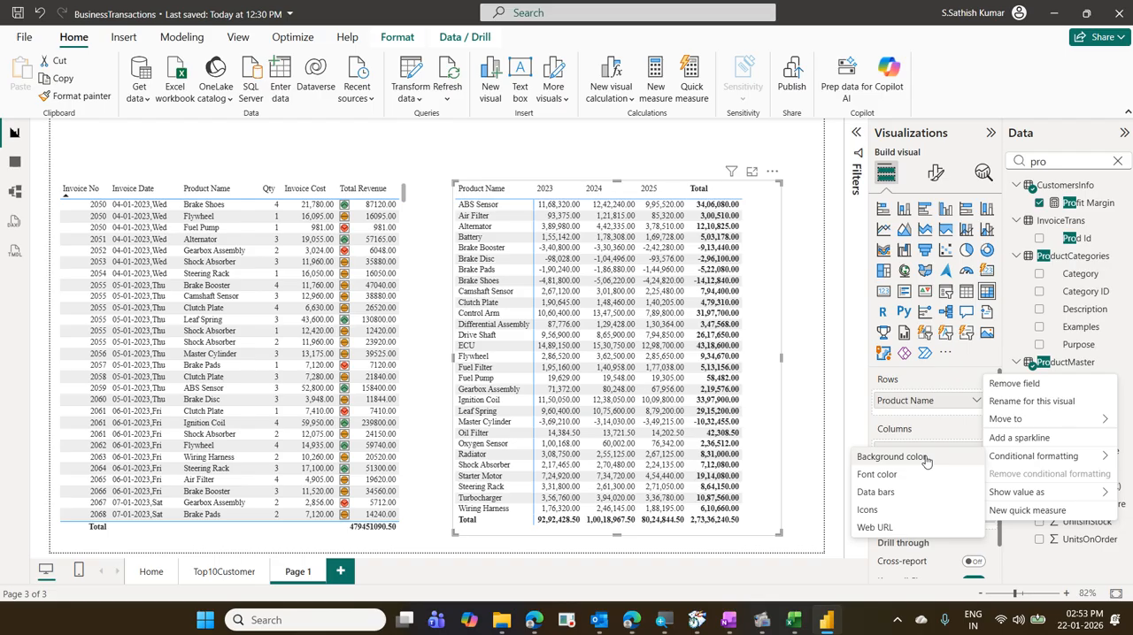
click(891, 457)
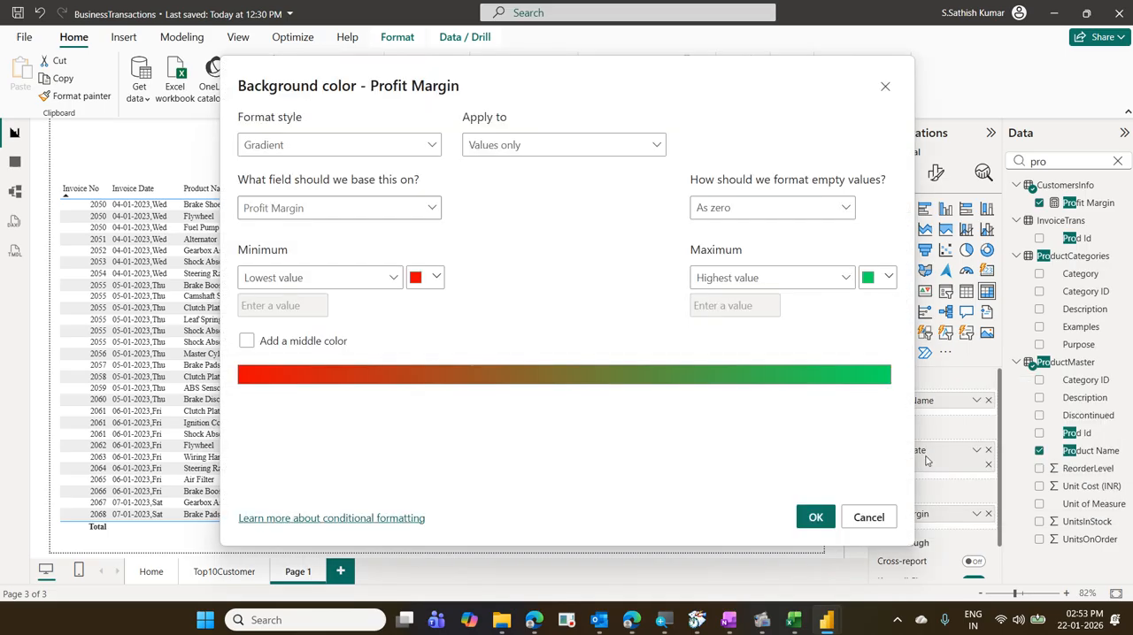
click(425, 147)
click(350, 195)
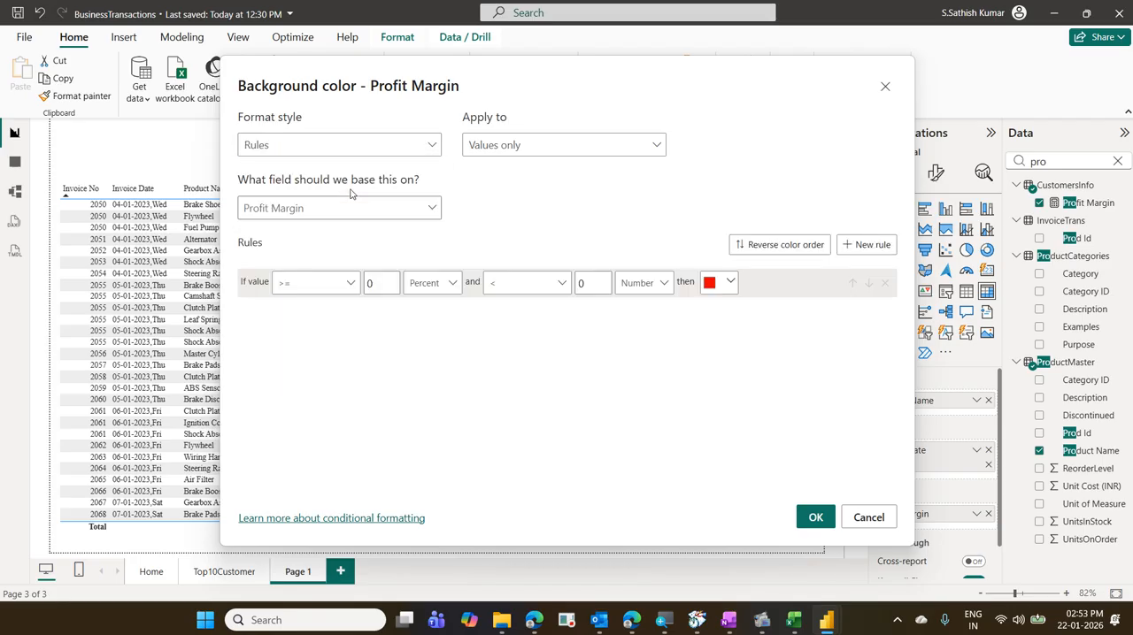
click(442, 285)
click(441, 306)
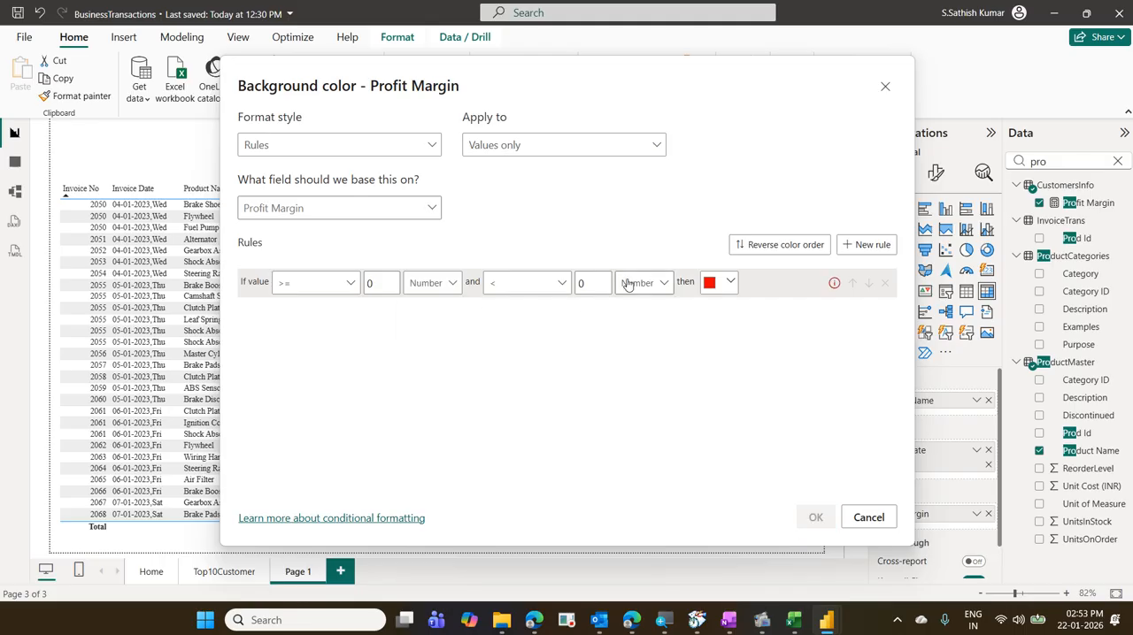
click(377, 279)
double_click(377, 280)
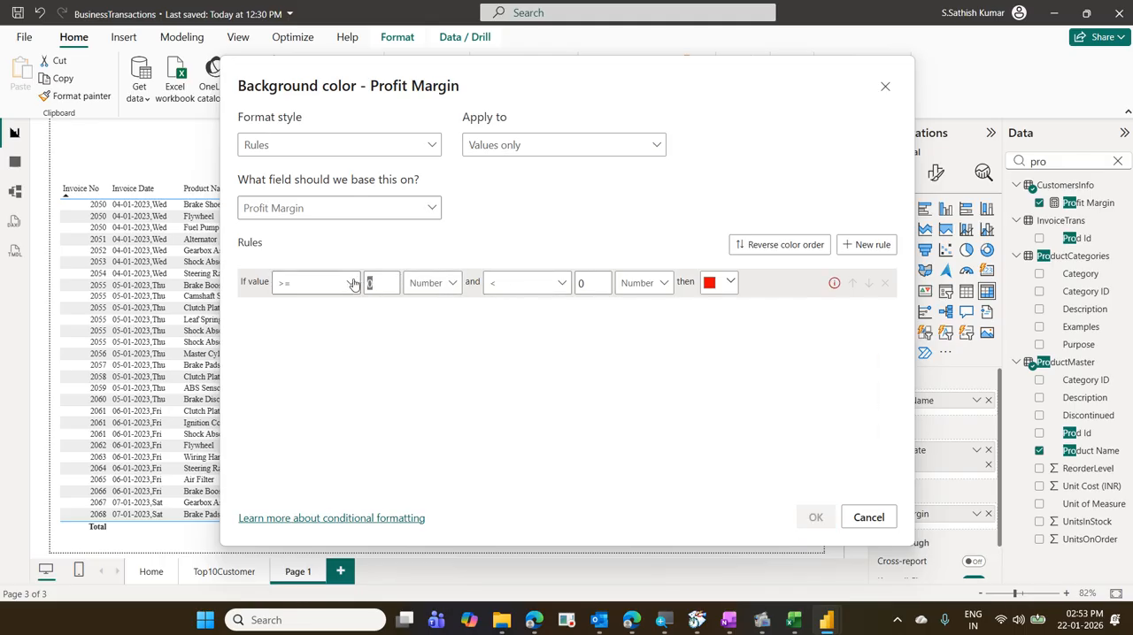
key(BackSpace)
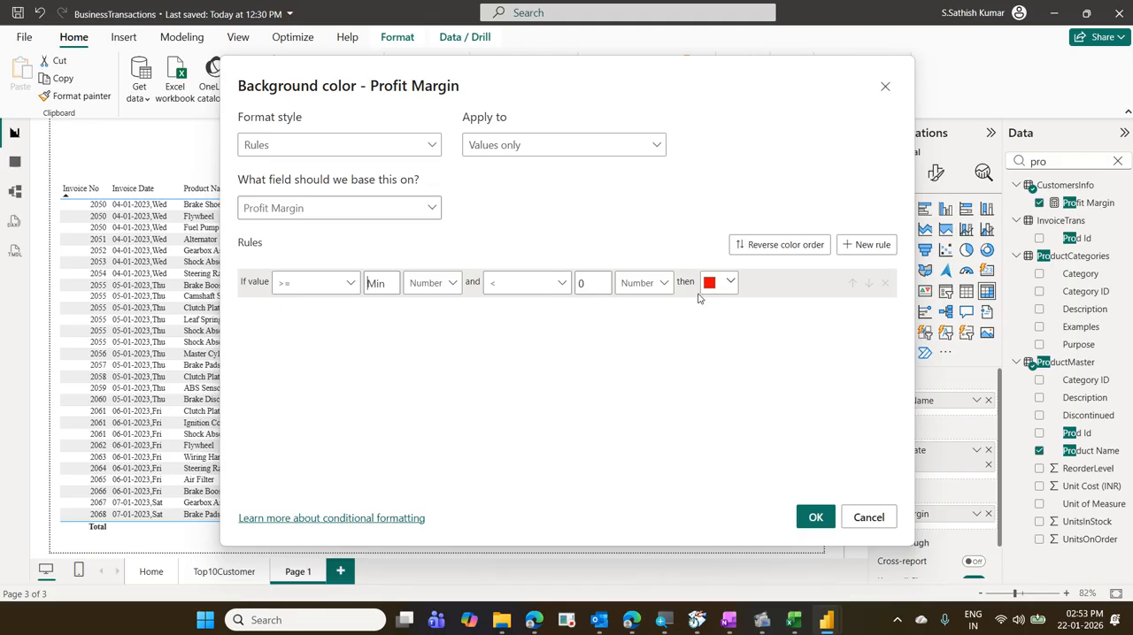
- Add a second background rule coloring Profit Margin values from 0 percent to less than the maximum number in green #0CEC84, and apply the rules
click(869, 245)
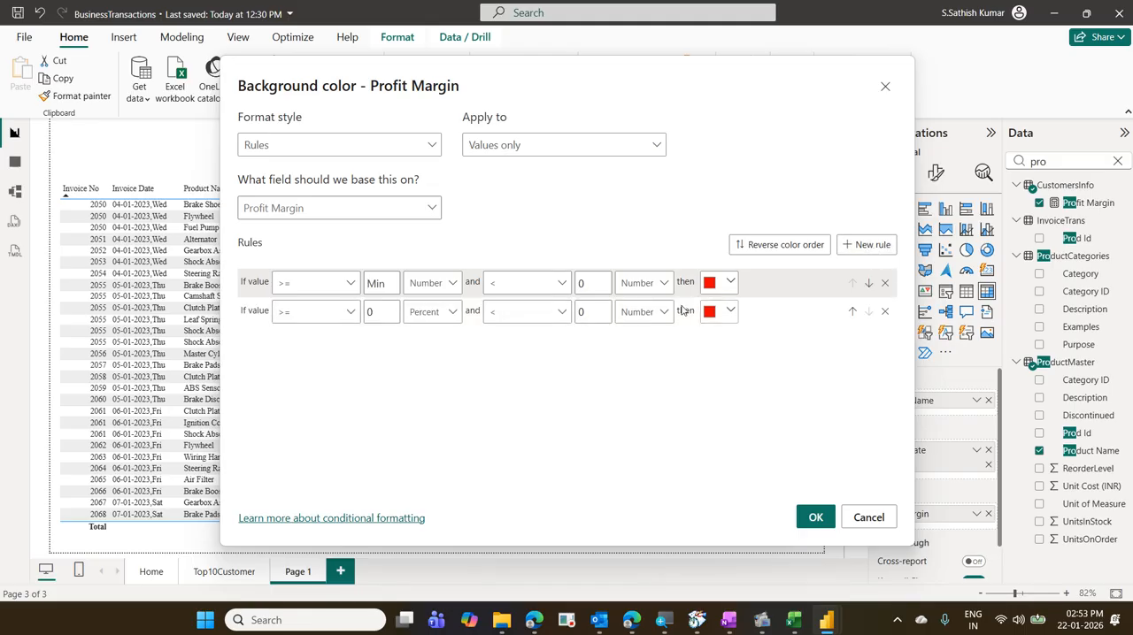
click(381, 312)
click(597, 312)
key(BackSpace)
click(729, 315)
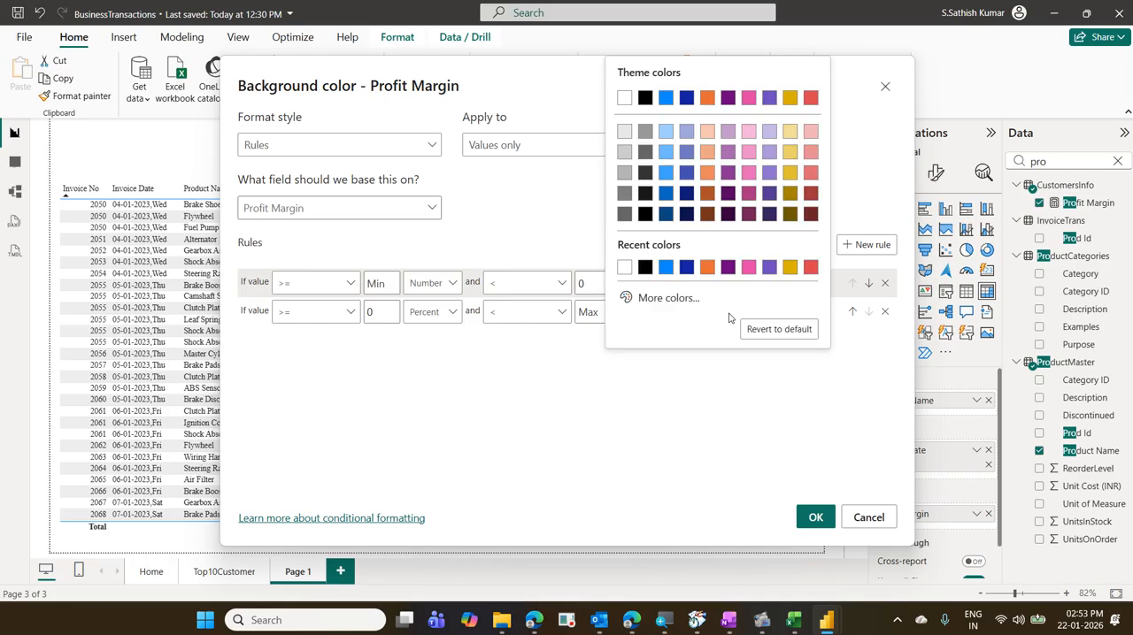
click(675, 298)
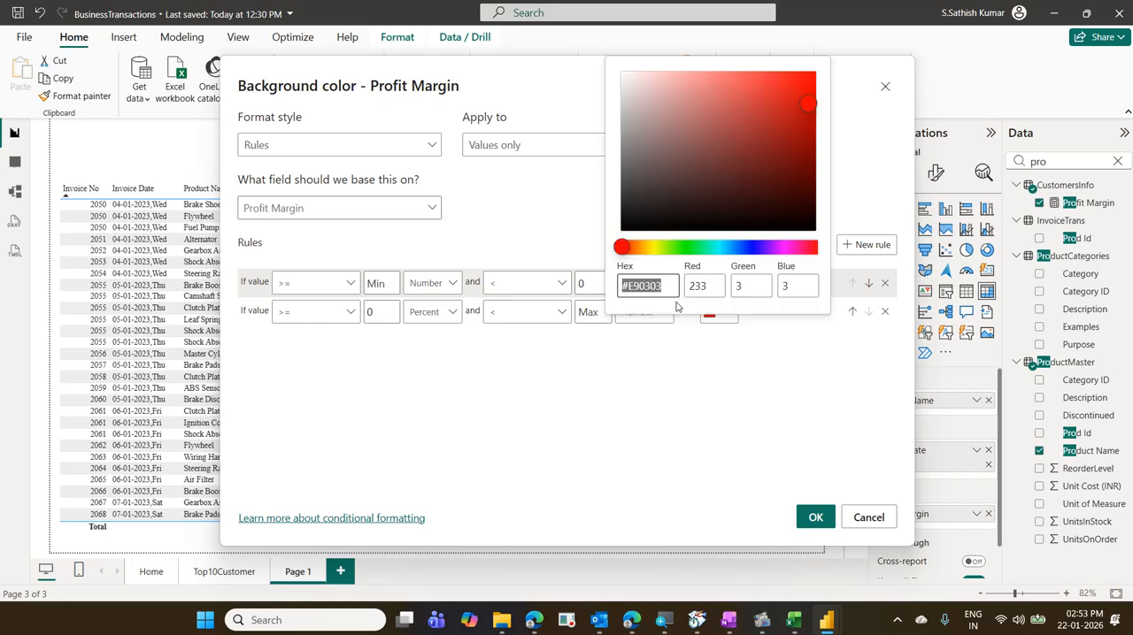
click(699, 248)
click(800, 82)
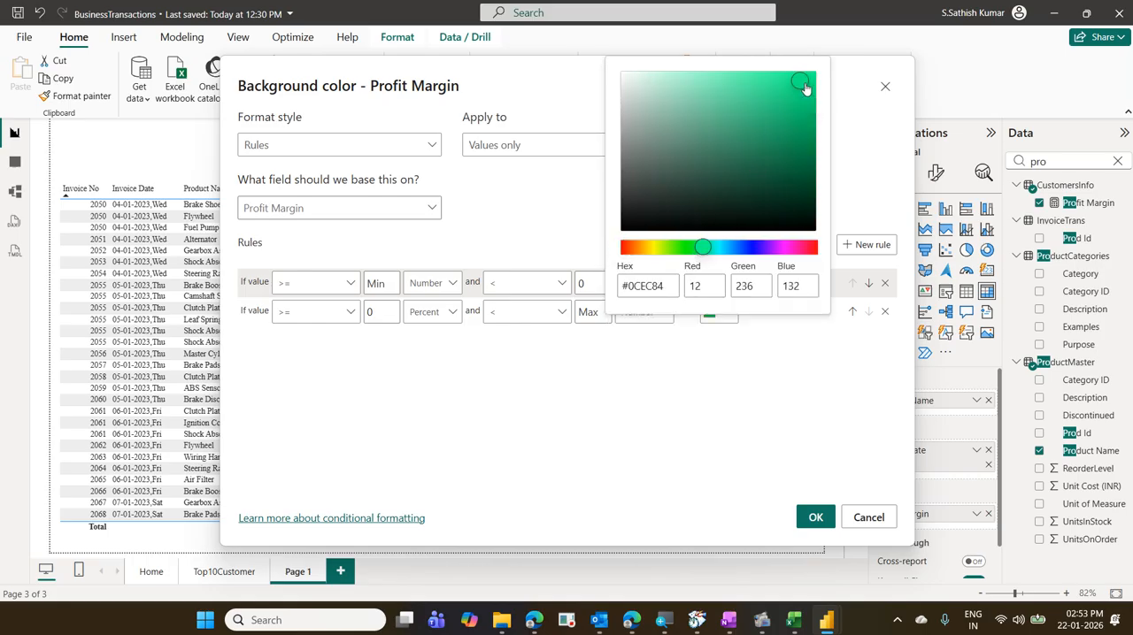
click(849, 132)
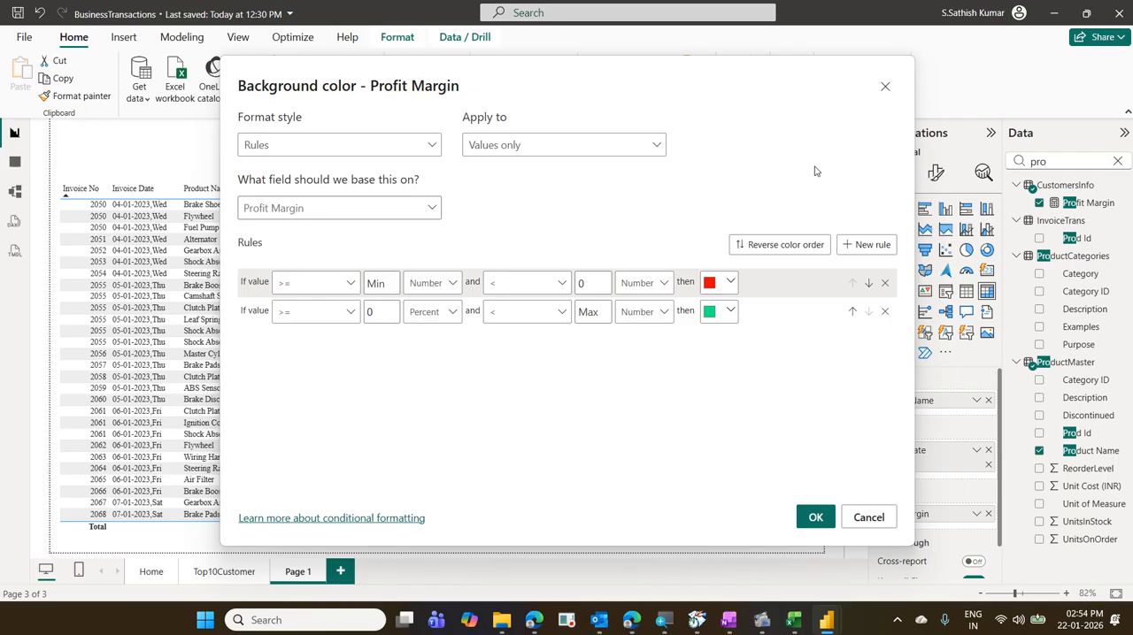
click(815, 518)
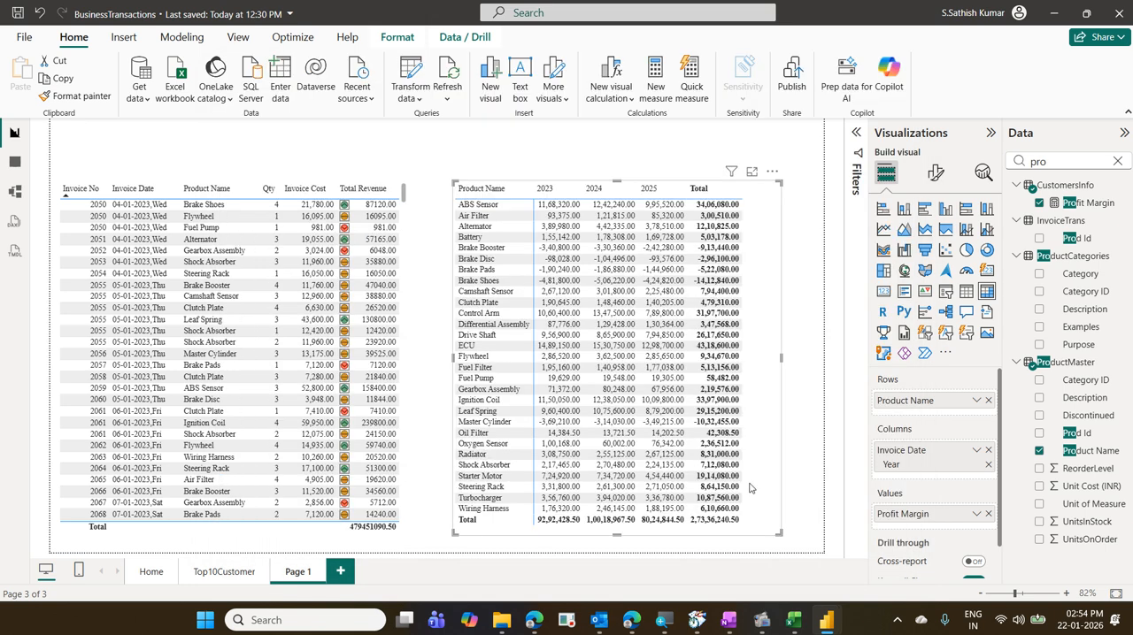
click(237, 37)
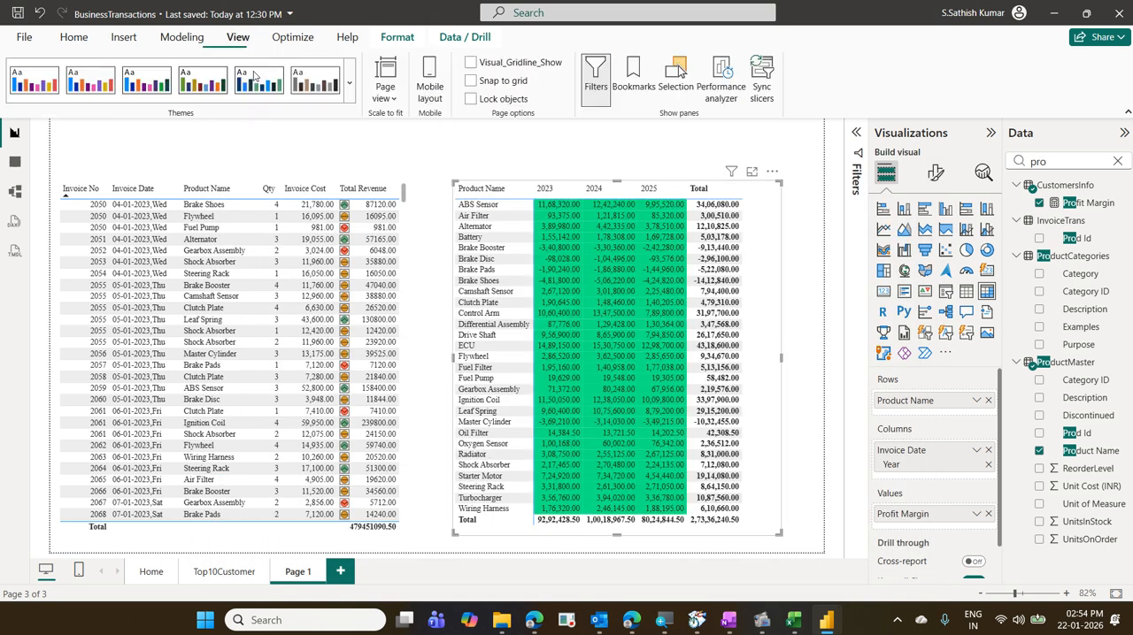
click(350, 84)
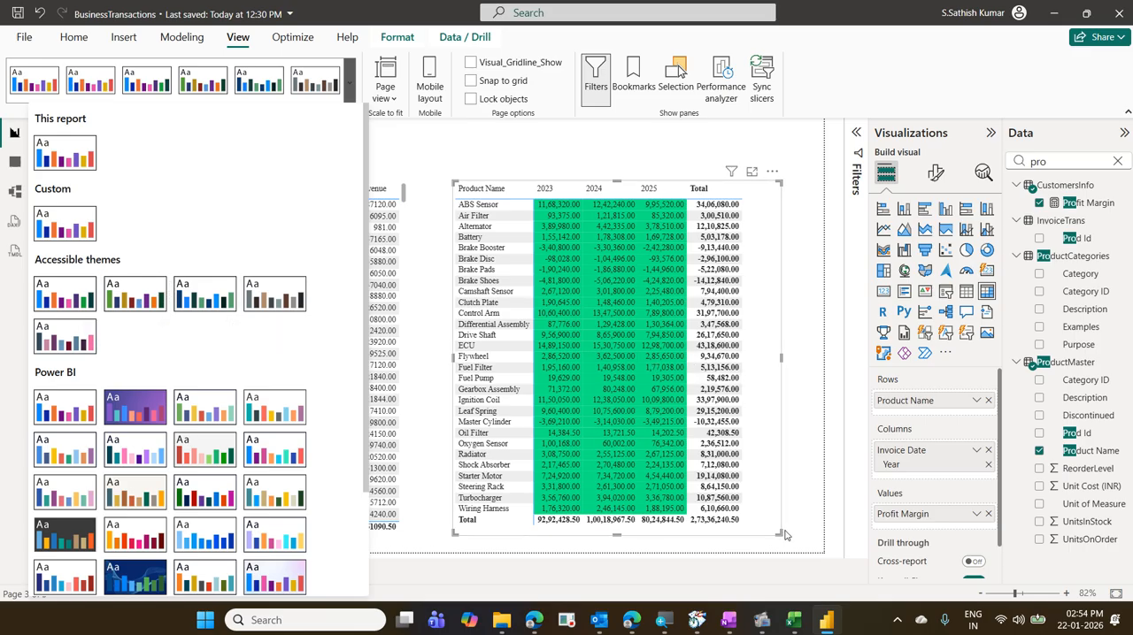
- Reopen the Profit Margin background color rules and set the red rule's lower limit to the minimum, as a number
click(974, 520)
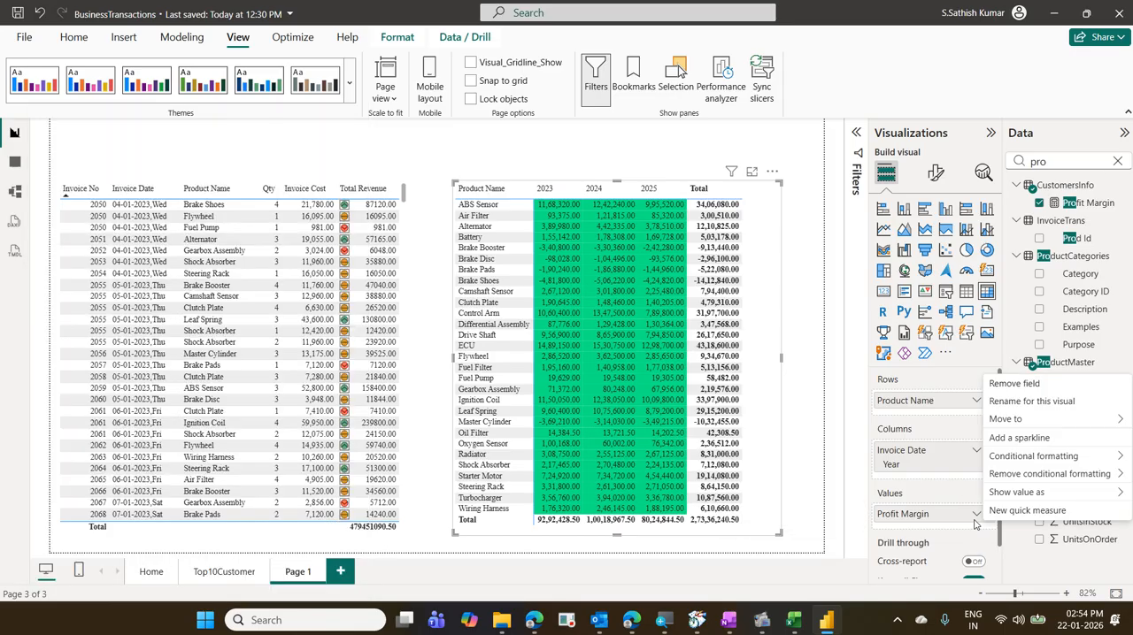
mouse_move(1042, 460)
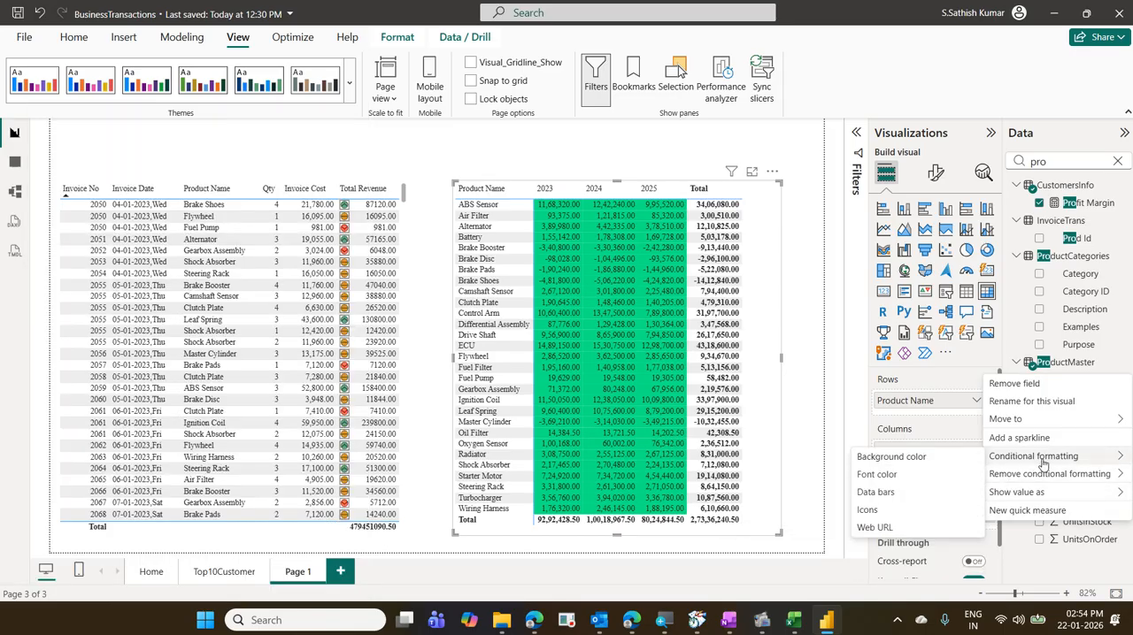
click(893, 457)
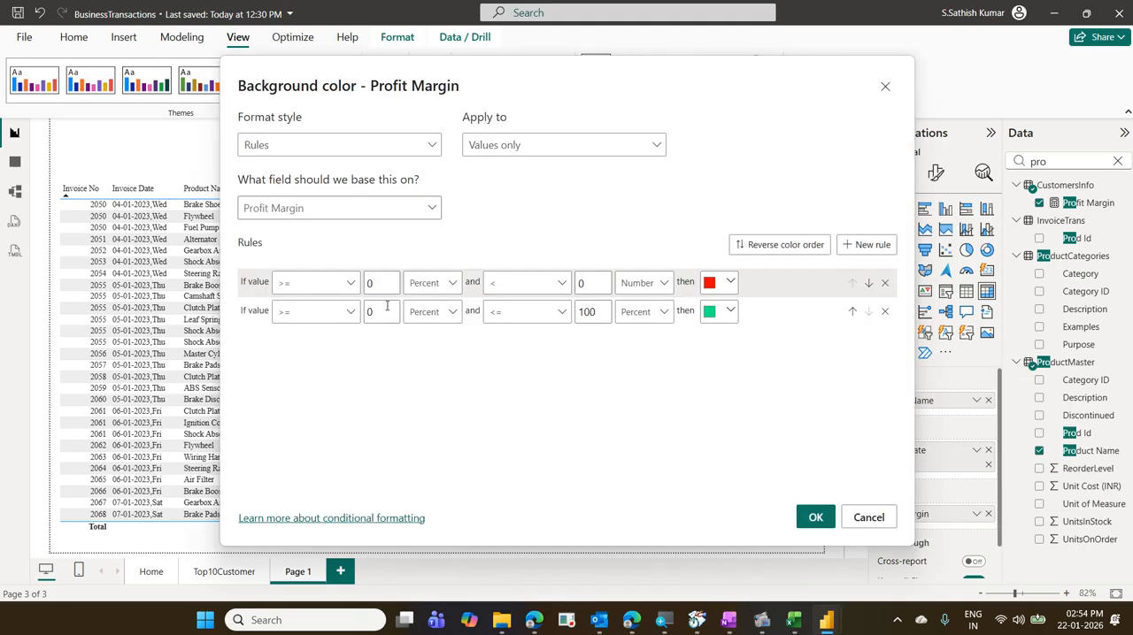
click(442, 284)
click(434, 307)
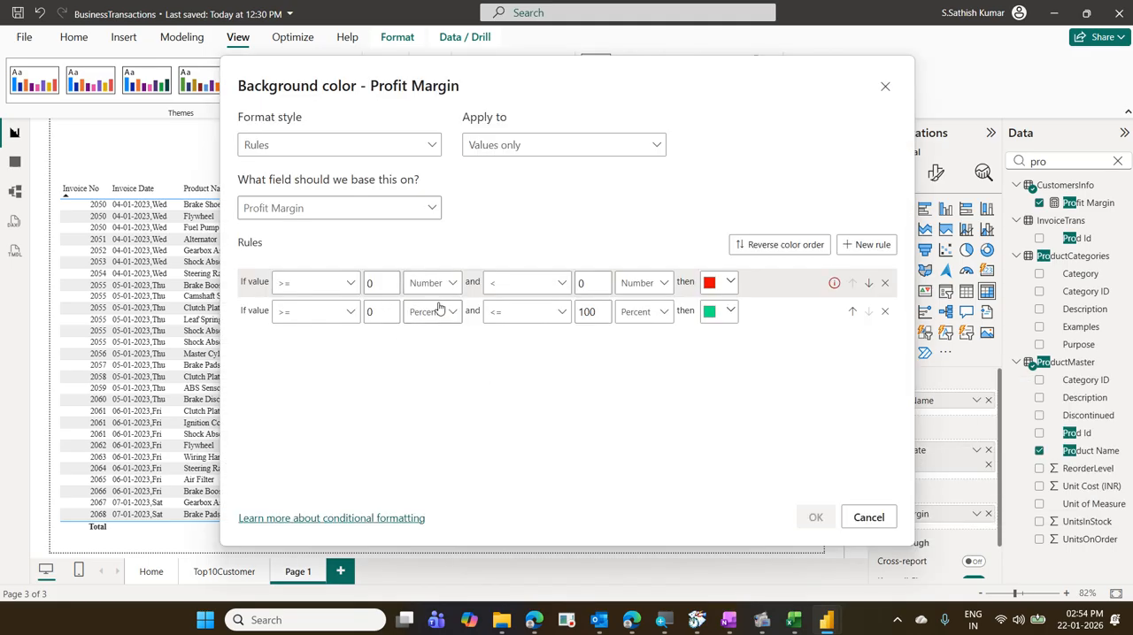
click(372, 284)
key(BackSpace)
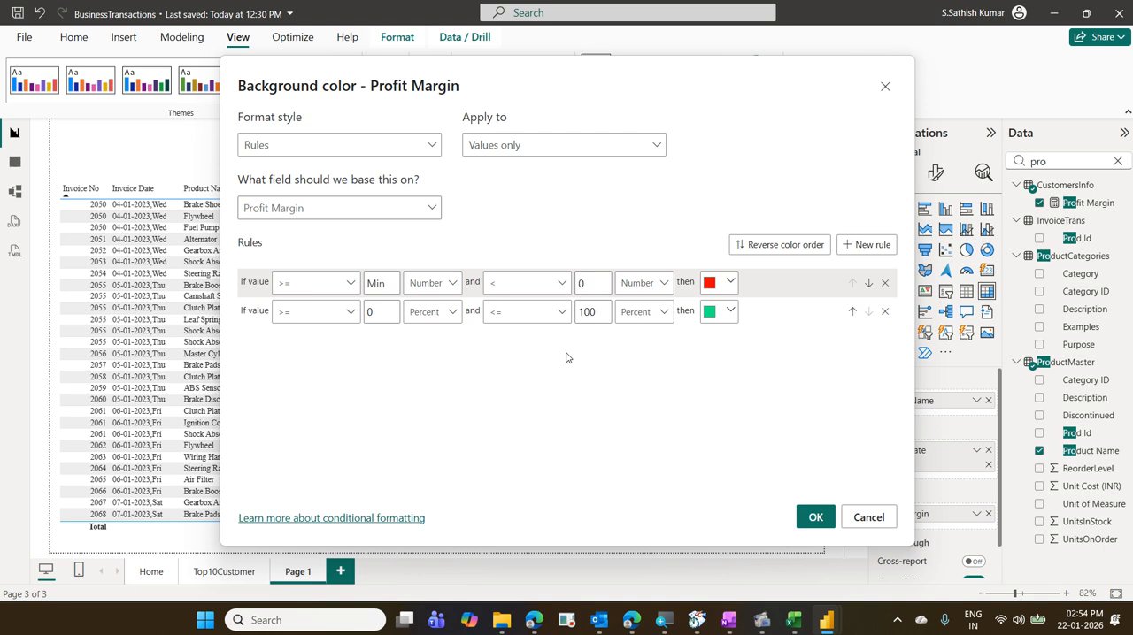
- Change both limits of the green rule to numbers, from 0 up to and including the maximum, and apply the rules
click(450, 313)
click(435, 332)
click(665, 313)
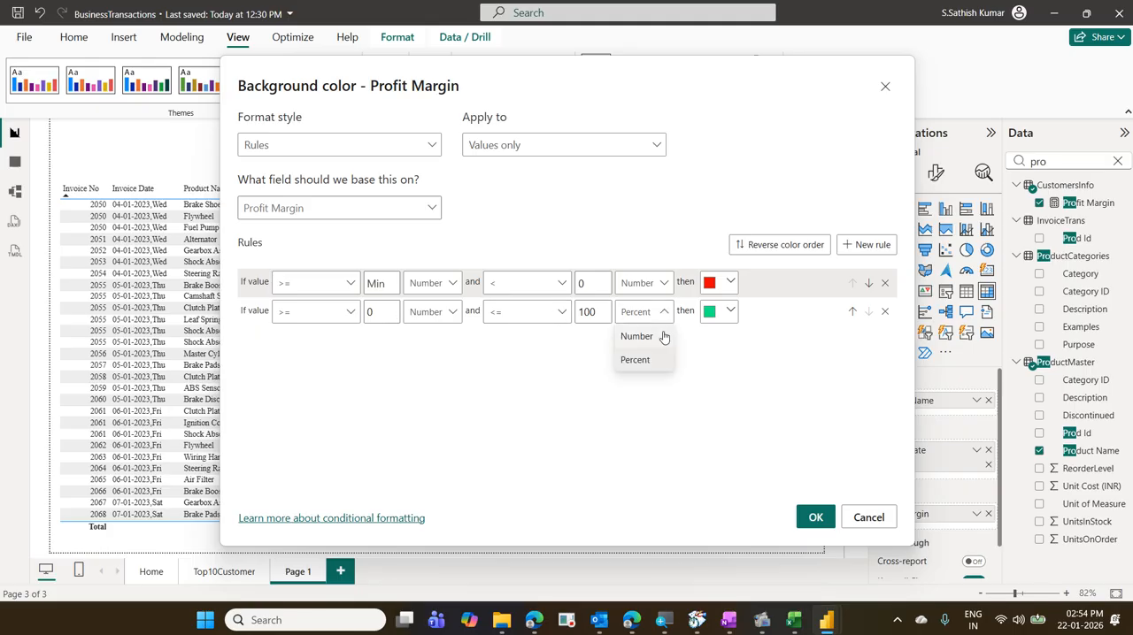
click(664, 336)
double_click(586, 311)
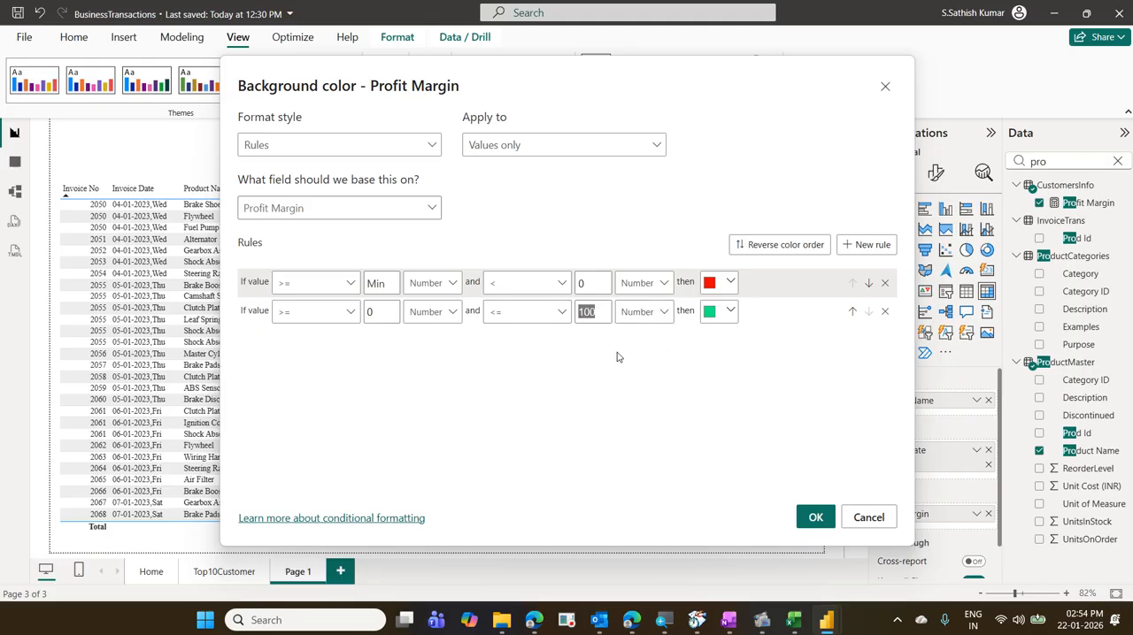
key(BackSpace)
click(818, 517)
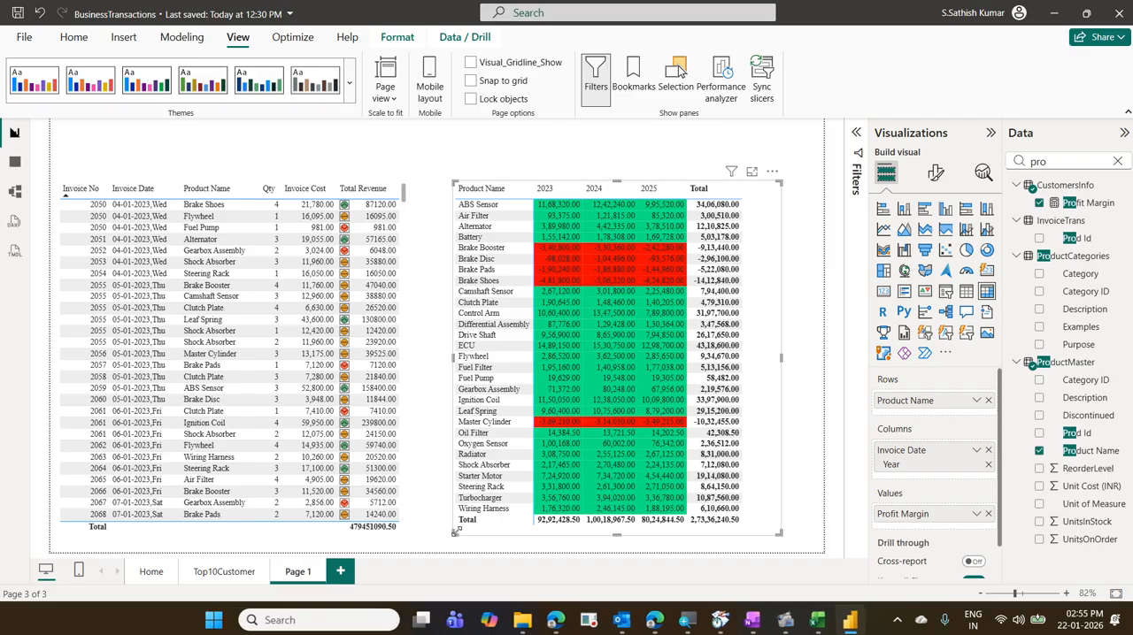
- Widen the Profit Margin matrix slightly toward the invoice table
drag(453, 532, 438, 532)
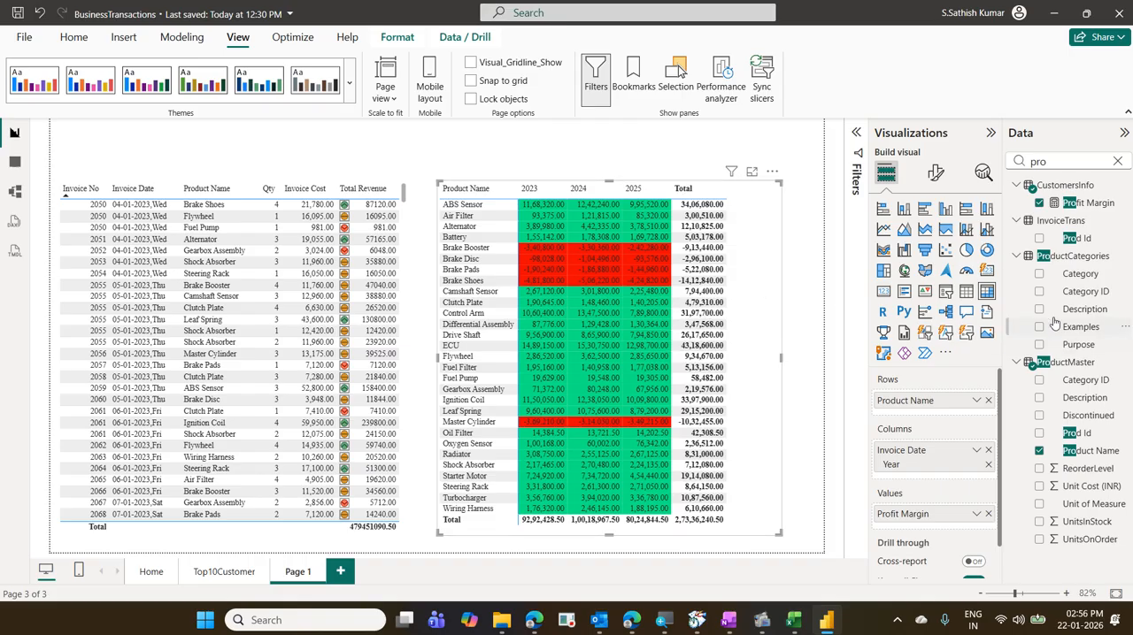
key(ctrl+2)
drag(1017, 249, 1115, 267)
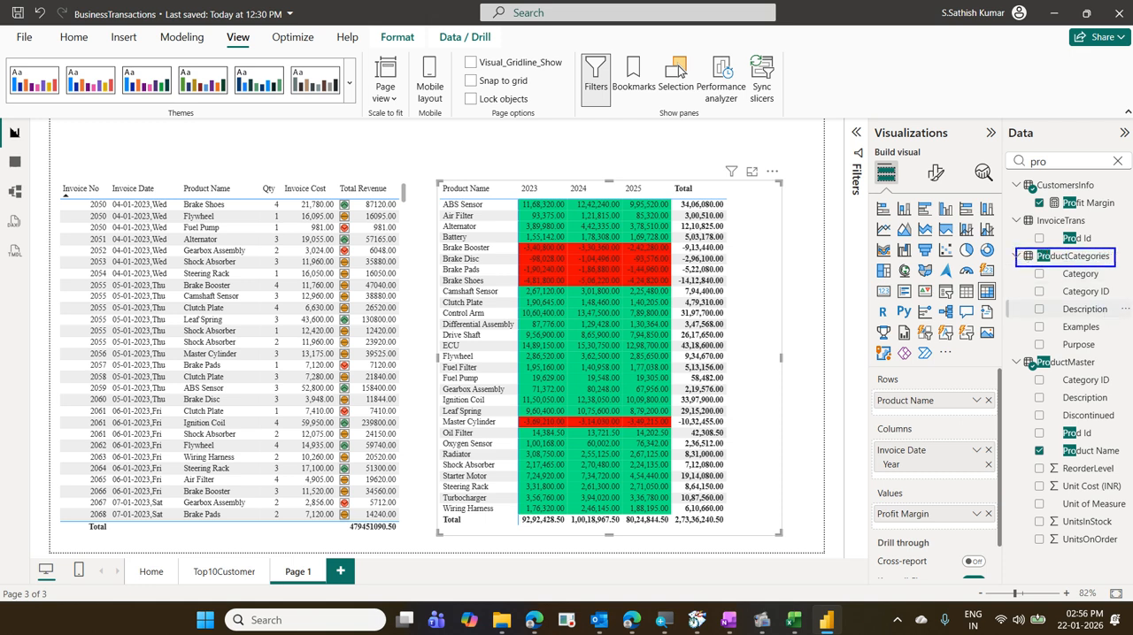
drag(1028, 264, 1093, 282)
drag(913, 386, 1029, 278)
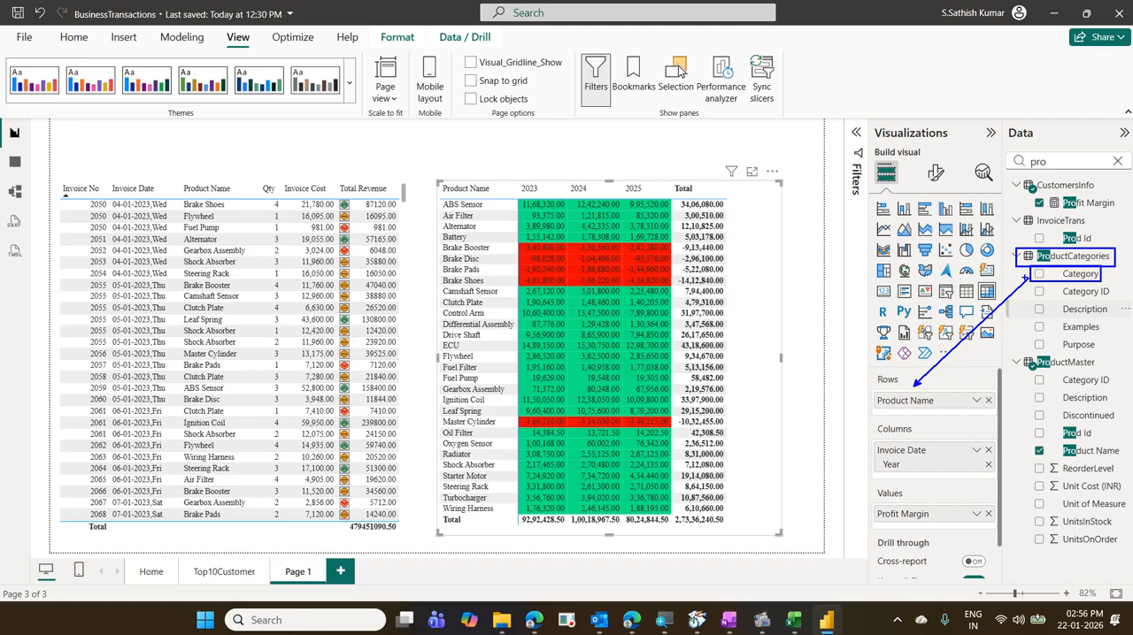
key(Escape)
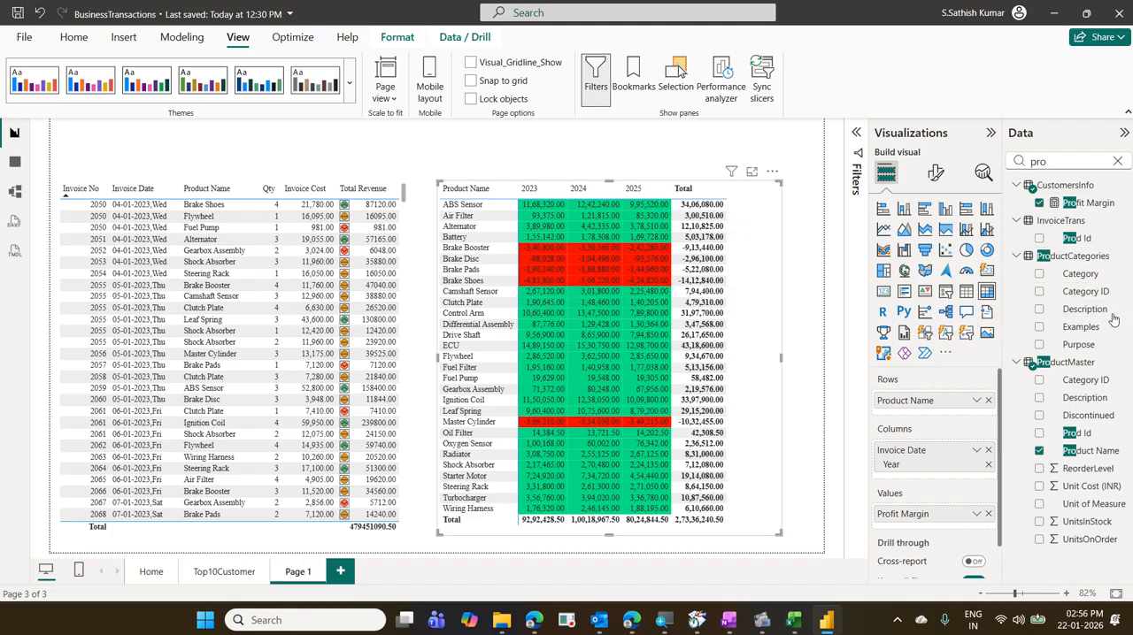
- Add the Category field from ProductCategories to the matrix rows, above Product Name
drag(1085, 280, 965, 397)
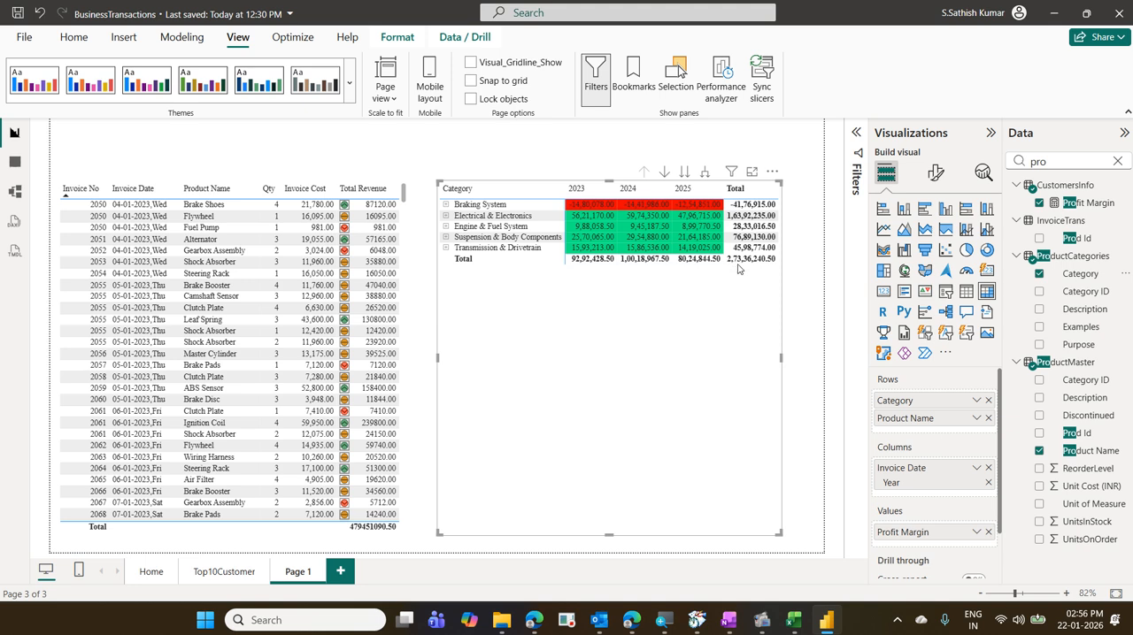
- Expand the Braking System, Electrical & Electronics, Engine & Fuel System and Suspension & Body Components categories one by one, and collapse them again
click(447, 206)
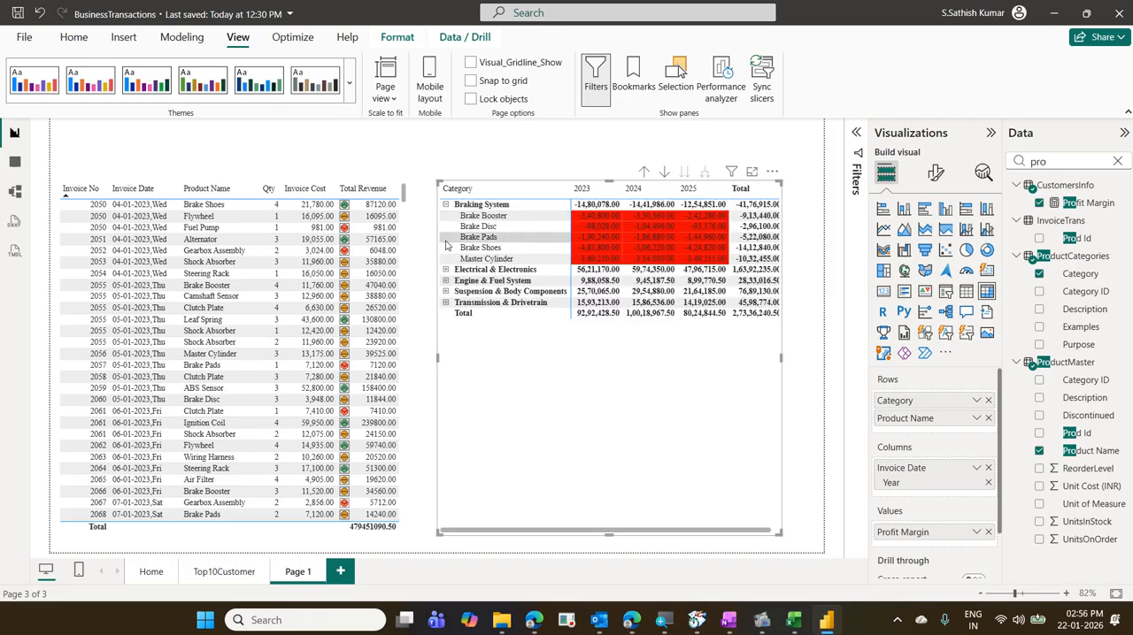
click(446, 270)
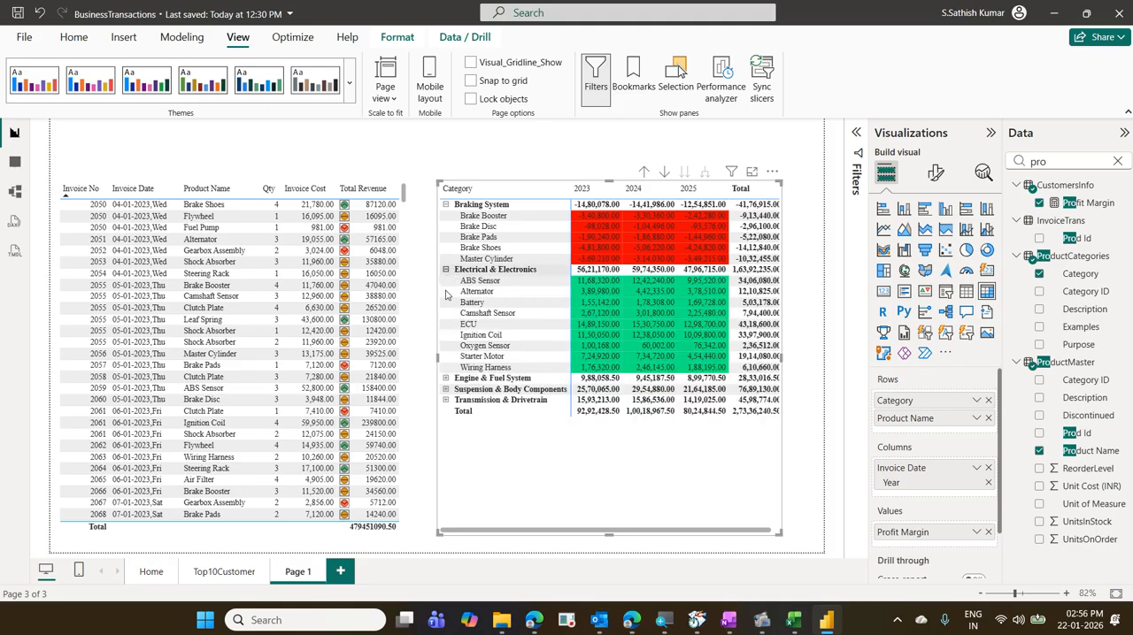
click(447, 379)
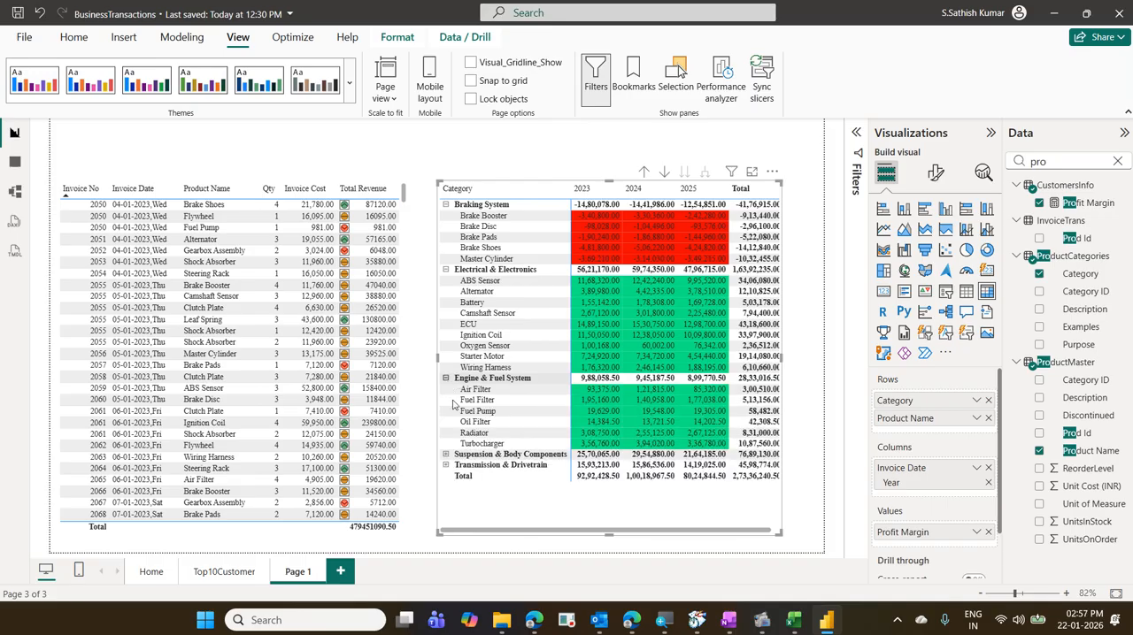
click(446, 456)
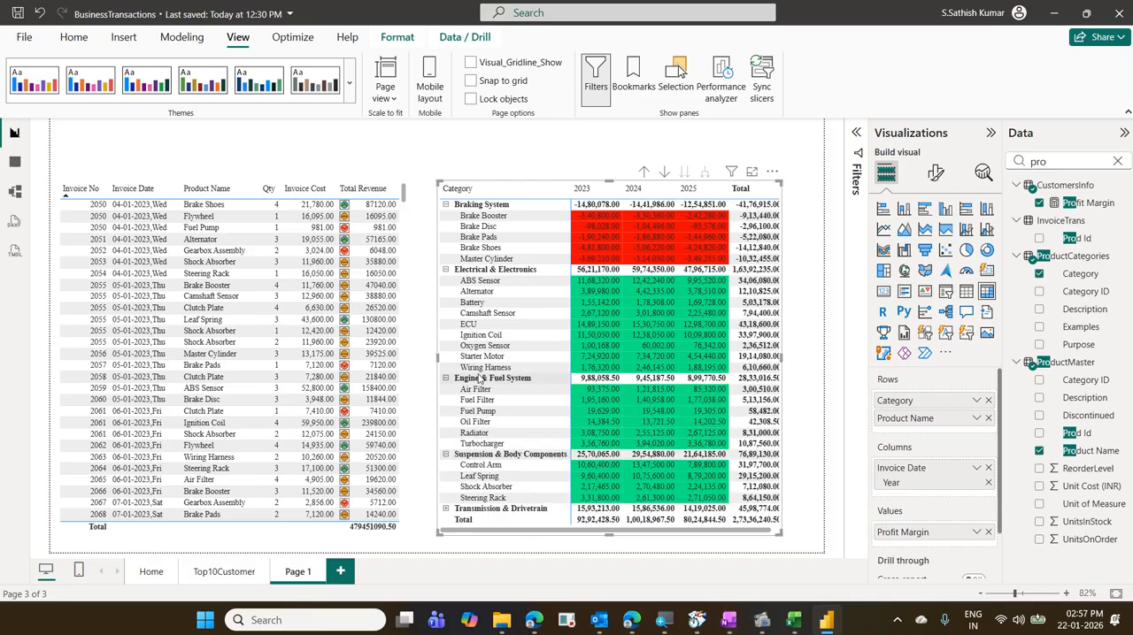
click(446, 205)
click(446, 216)
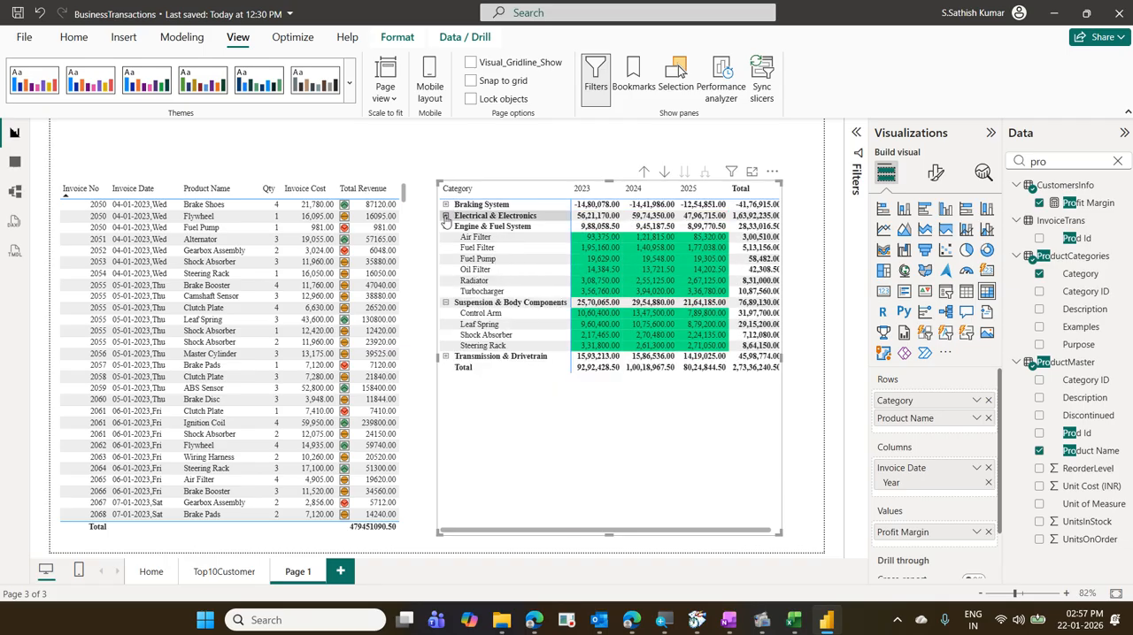
click(446, 227)
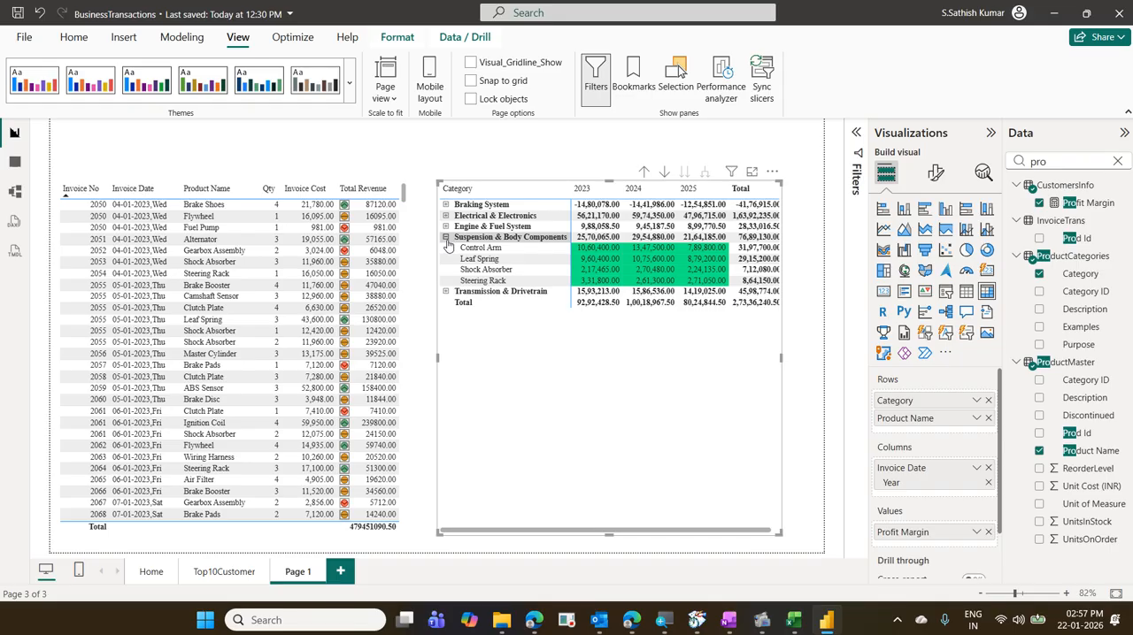
click(446, 237)
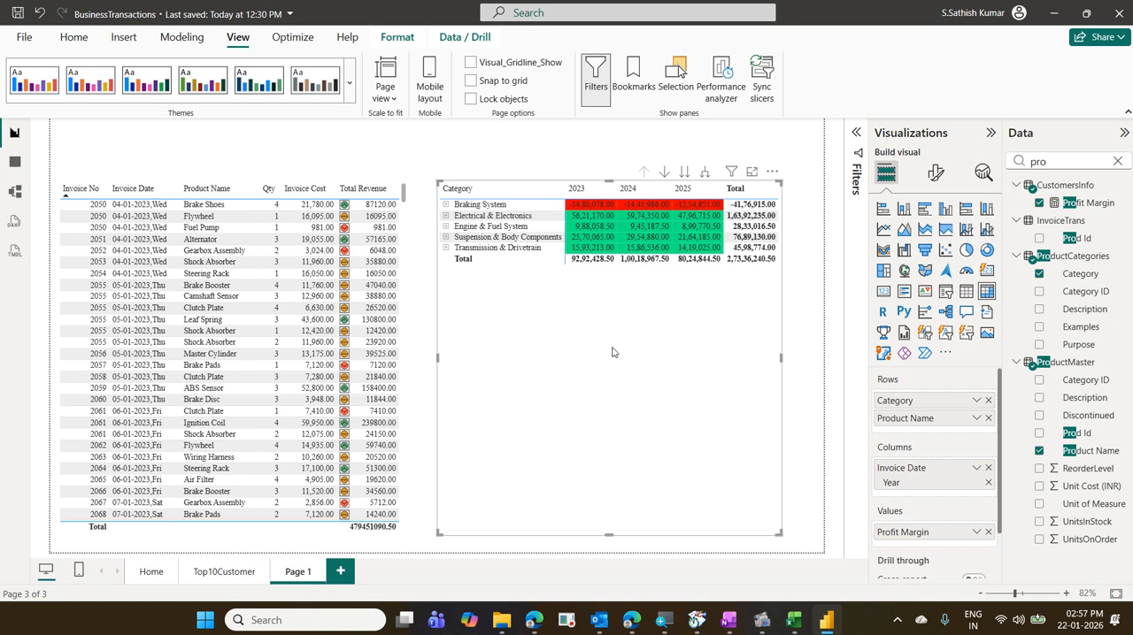
- Switch the matrix to the next hierarchy level and drill back up to categories, twice
click(684, 174)
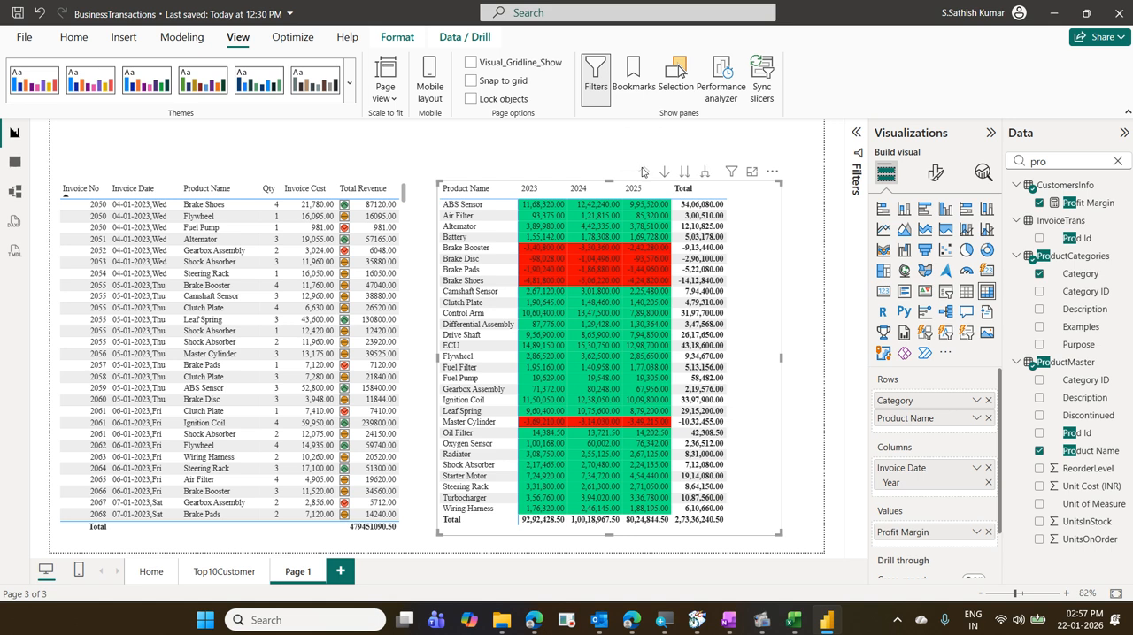
click(643, 169)
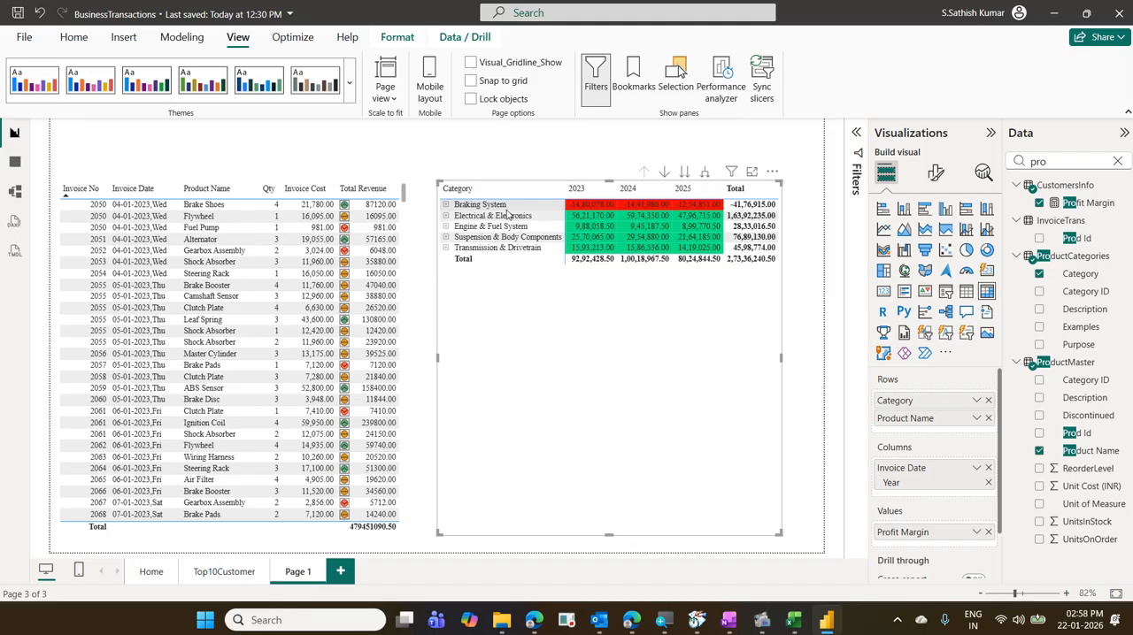
click(685, 174)
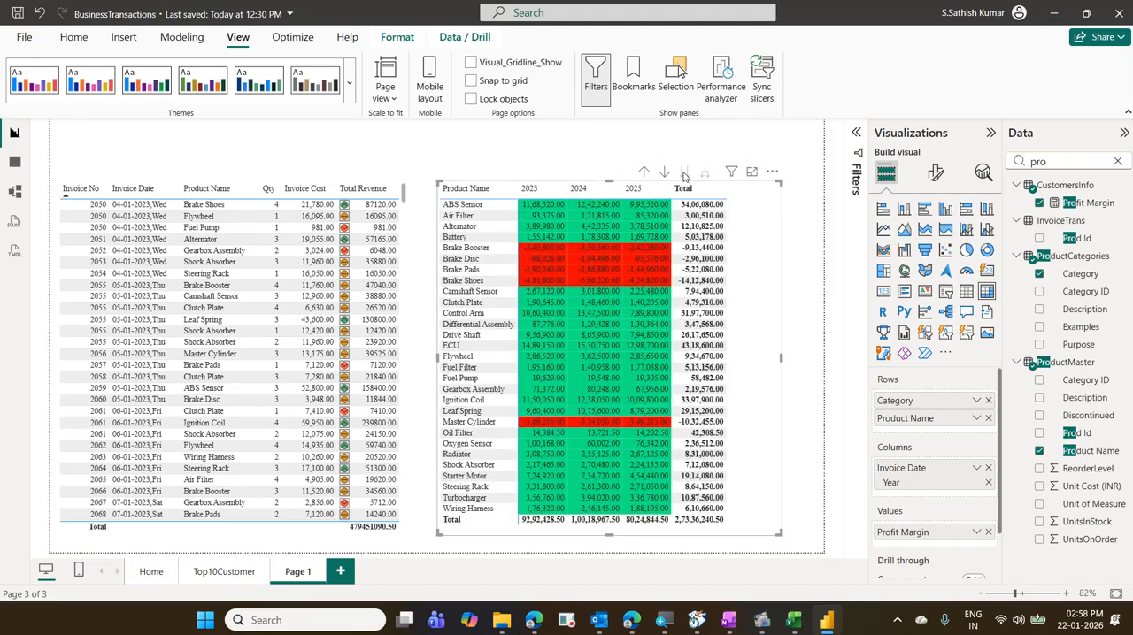
click(643, 172)
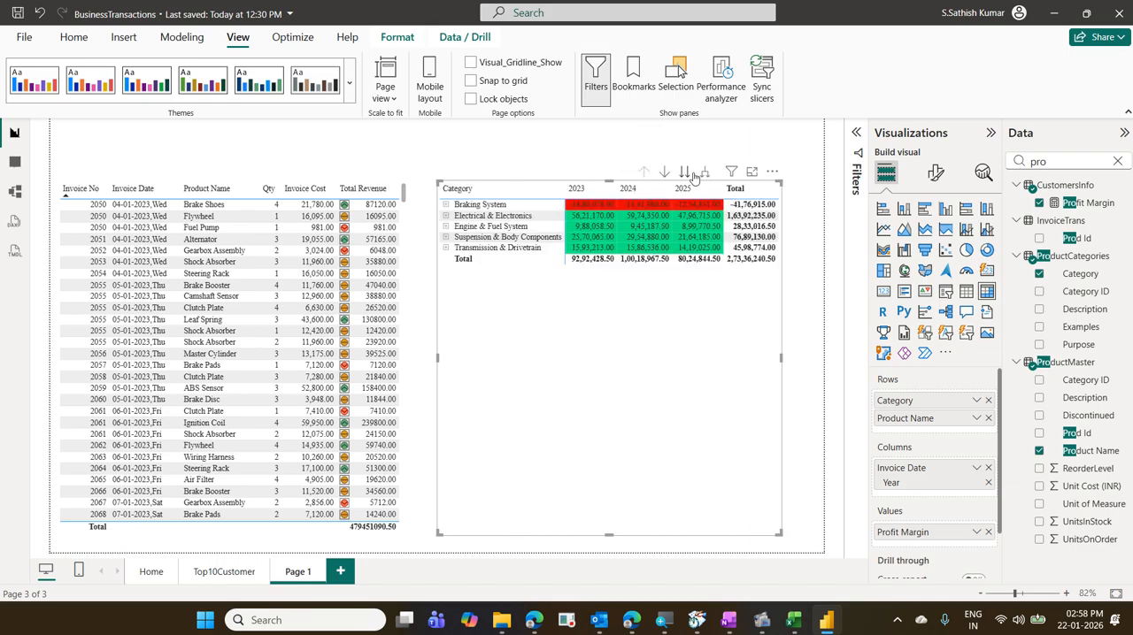
- Expand all matrix categories down one level, drill up, and expand them all again
click(697, 174)
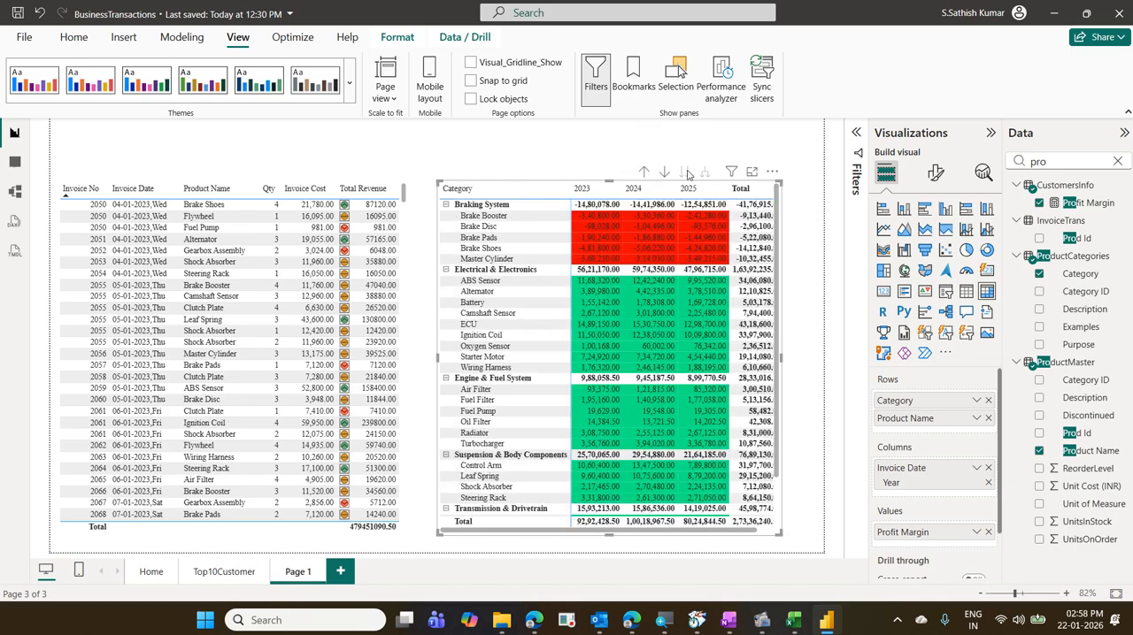
click(645, 173)
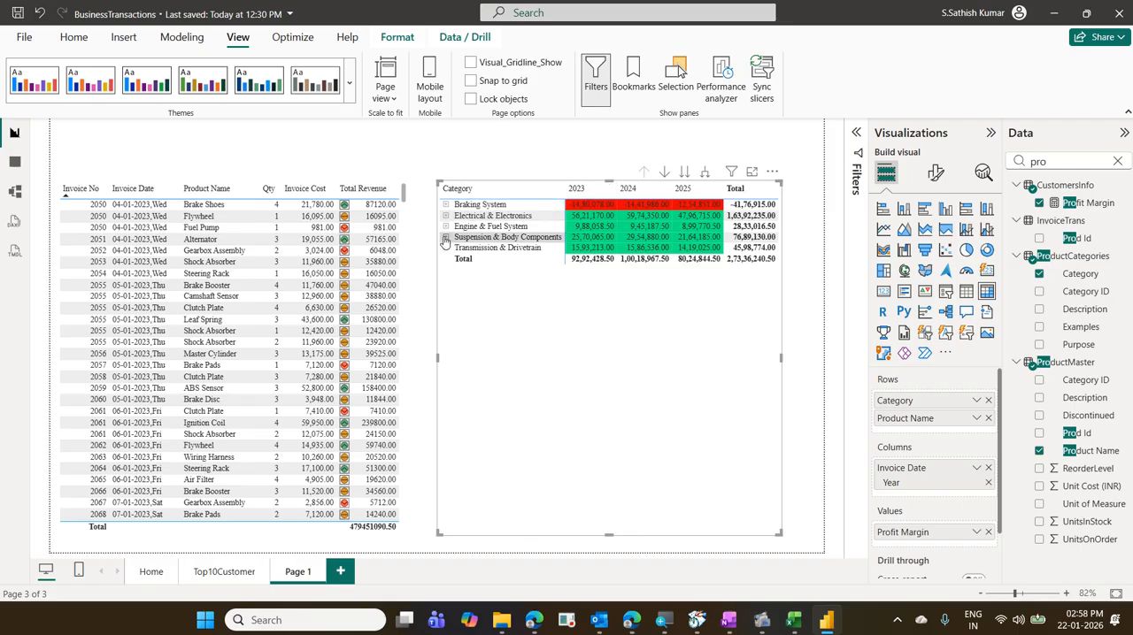
click(705, 173)
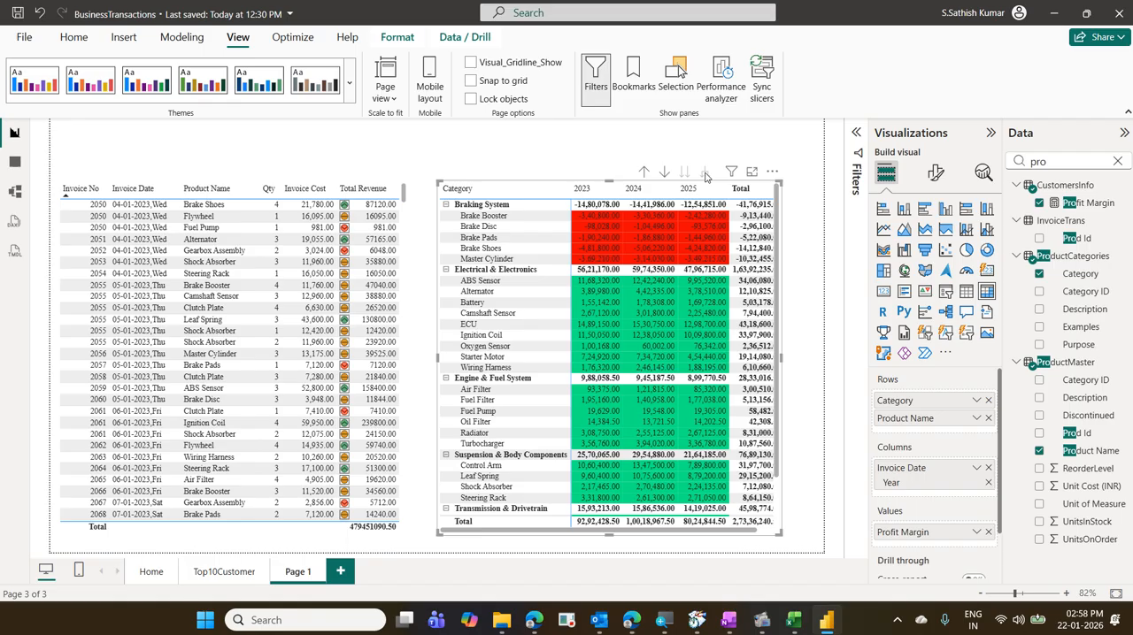
- Drill the matrix up to categories, expand all categories down one level, look through the product rows, and drill up again
click(643, 174)
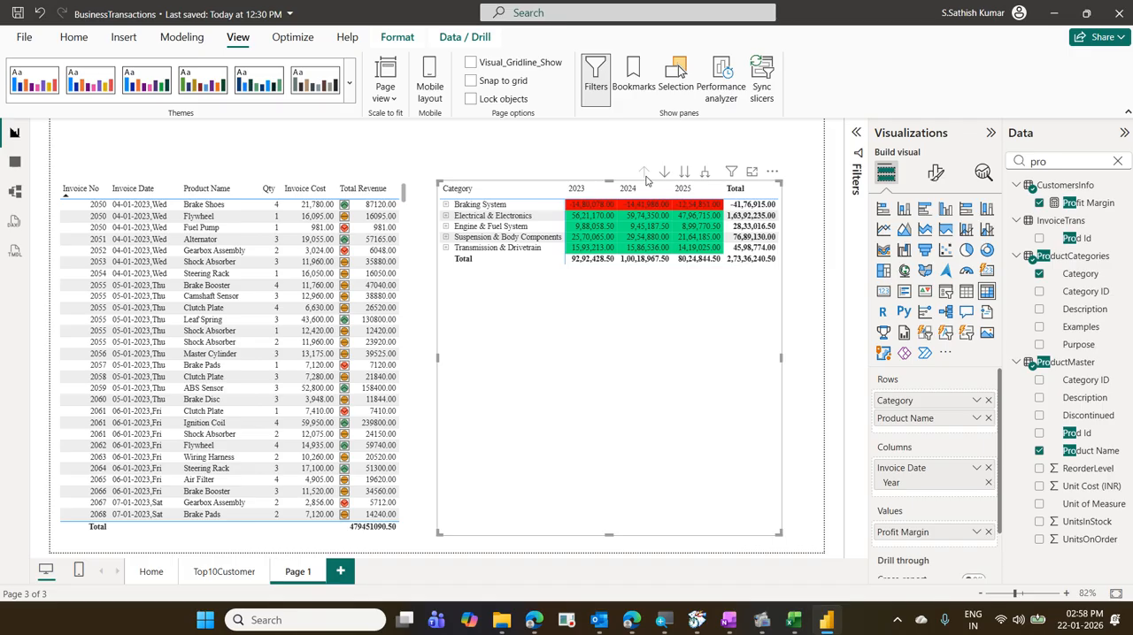
click(705, 178)
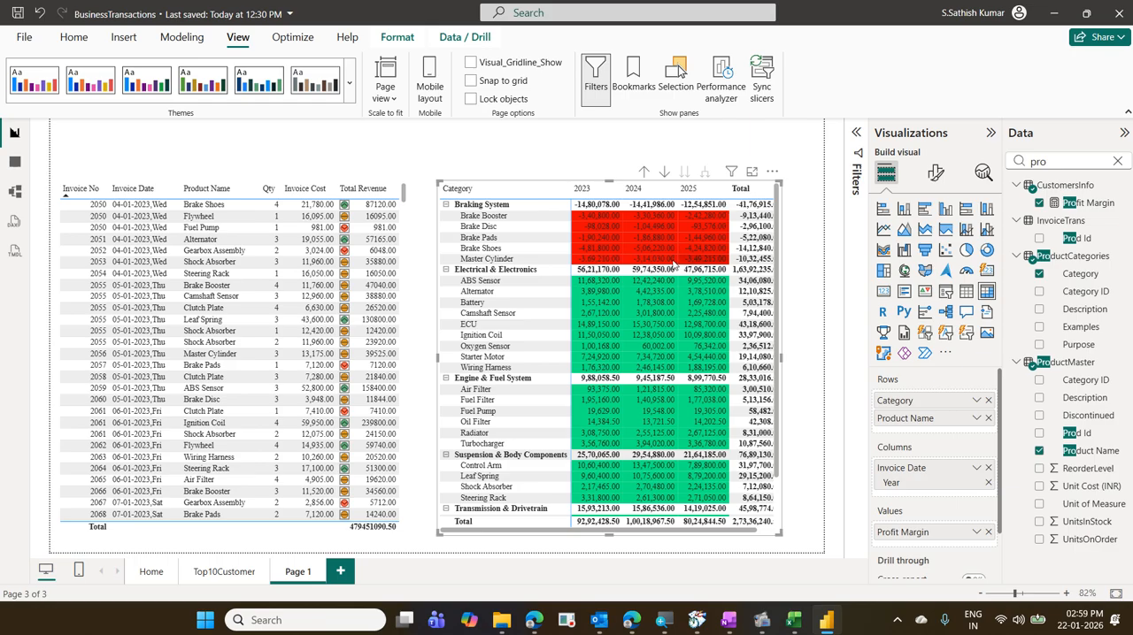
scroll(673, 265, down, 2)
scroll(672, 265, up, 2)
click(643, 174)
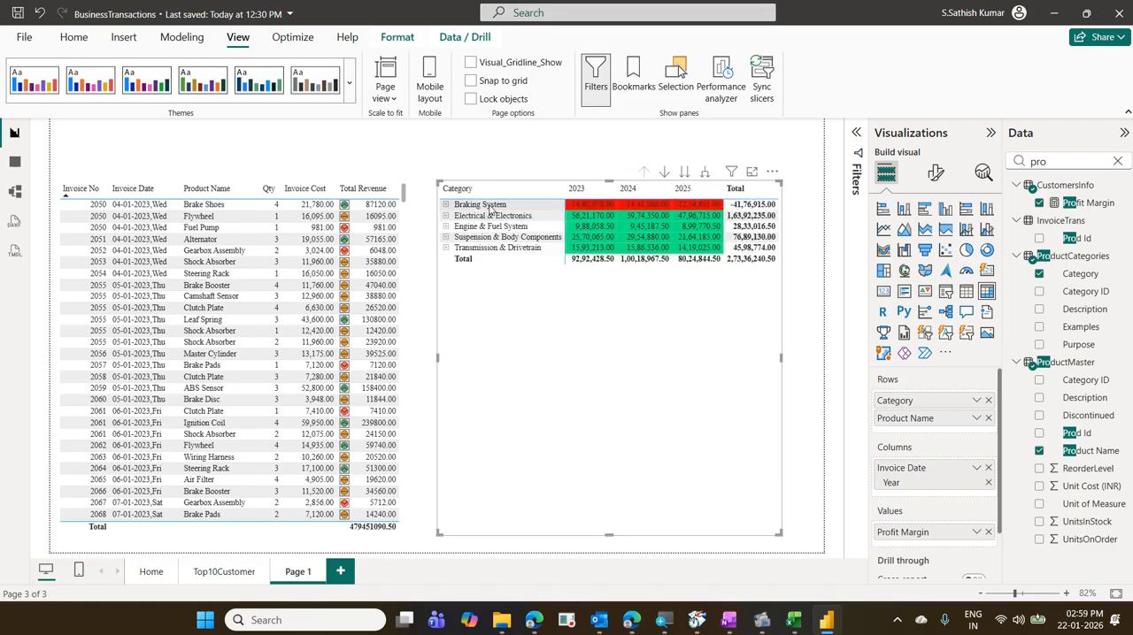
- Select Braking System, expand it with drill-down on, drill up, turn drill-down off, clear the selection, and expand all matrix categories again
click(531, 205)
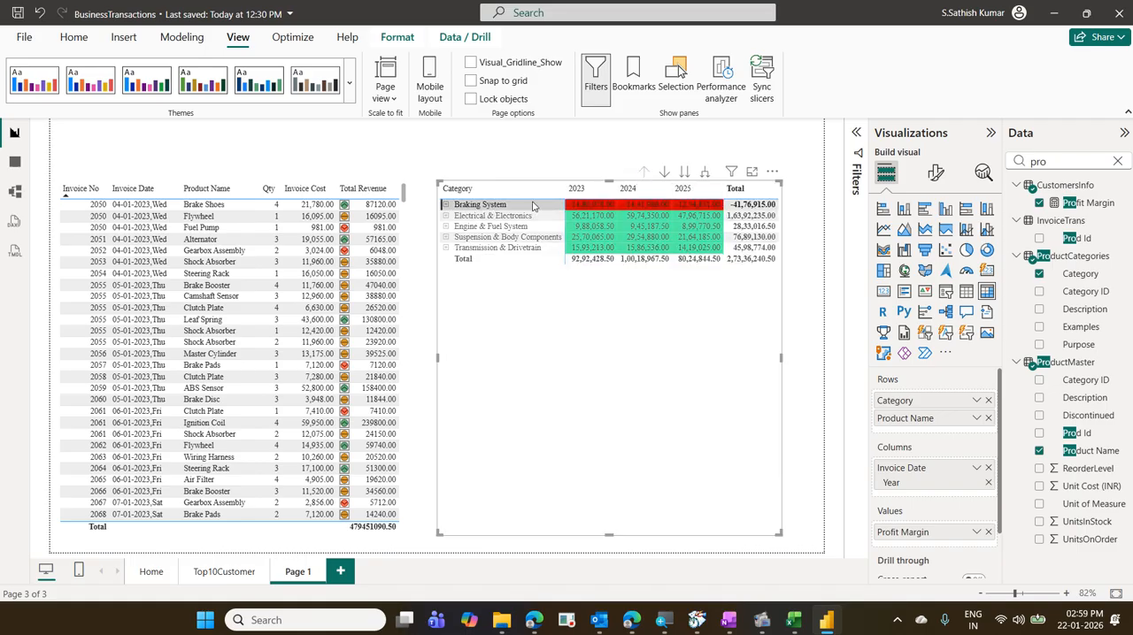
click(665, 173)
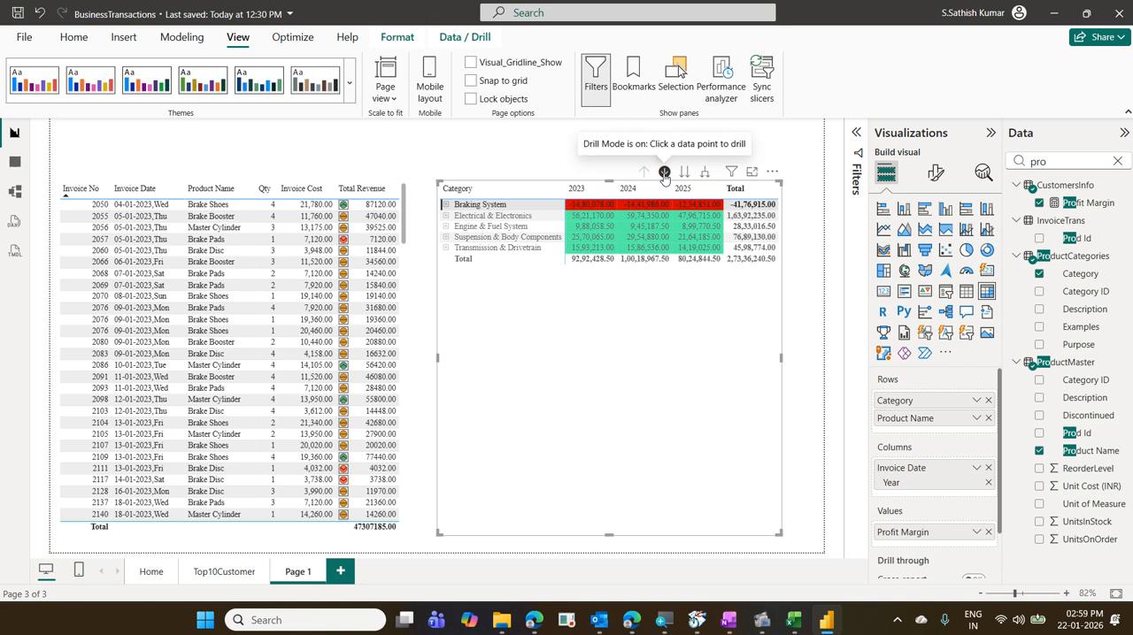
click(447, 207)
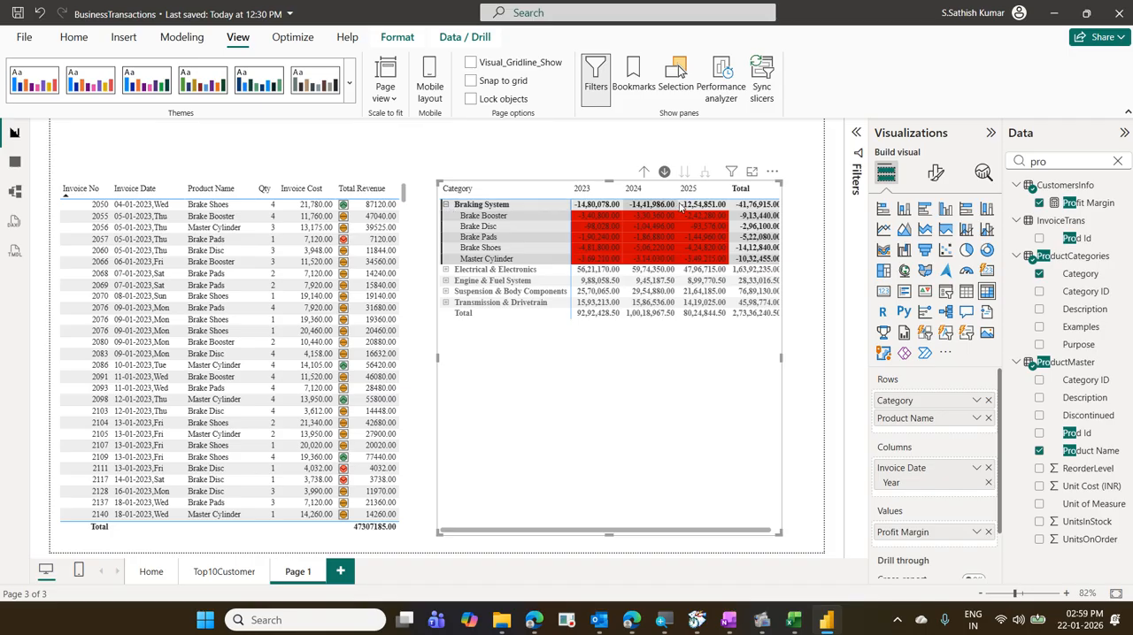
click(645, 174)
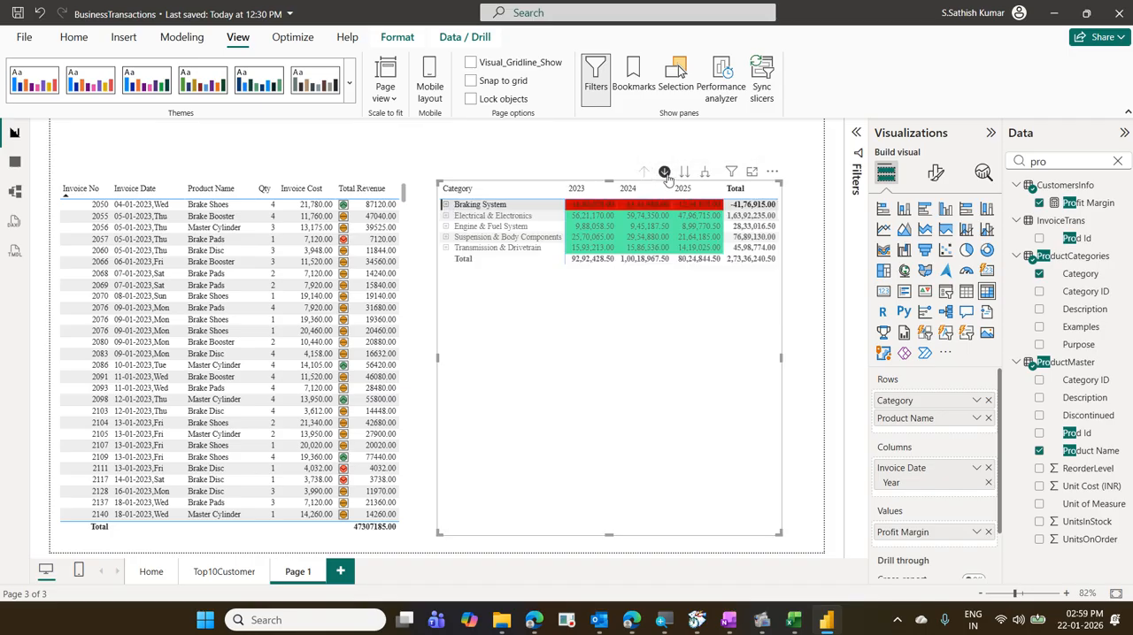
click(663, 172)
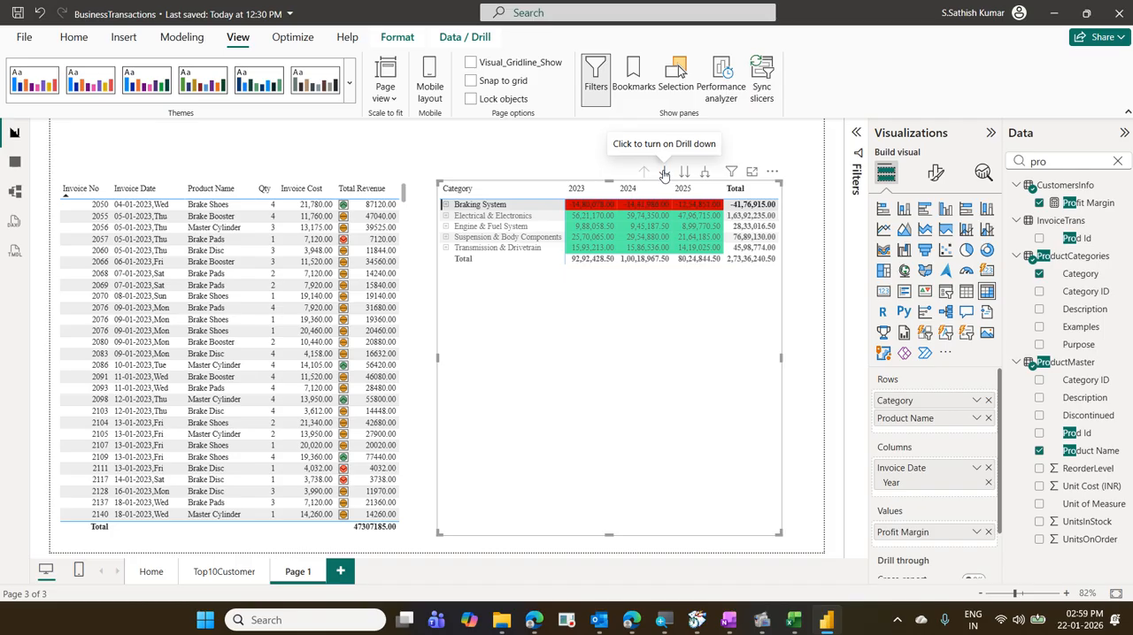
click(609, 337)
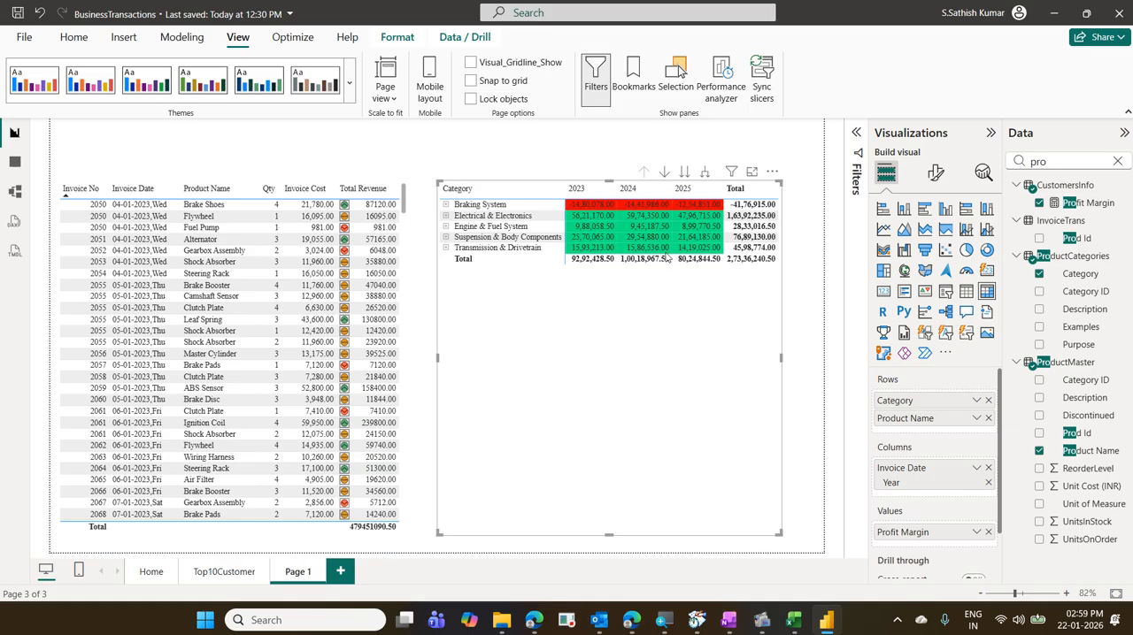
click(705, 175)
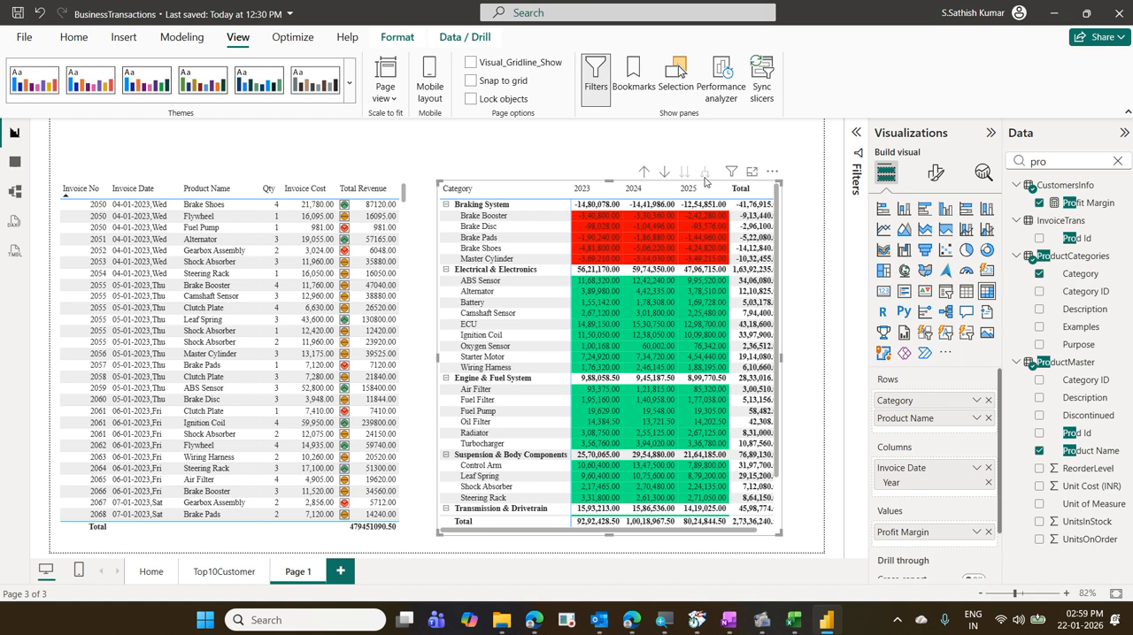
- Try the Tabular layout on the matrix and reset its layout and style presets to default
click(935, 173)
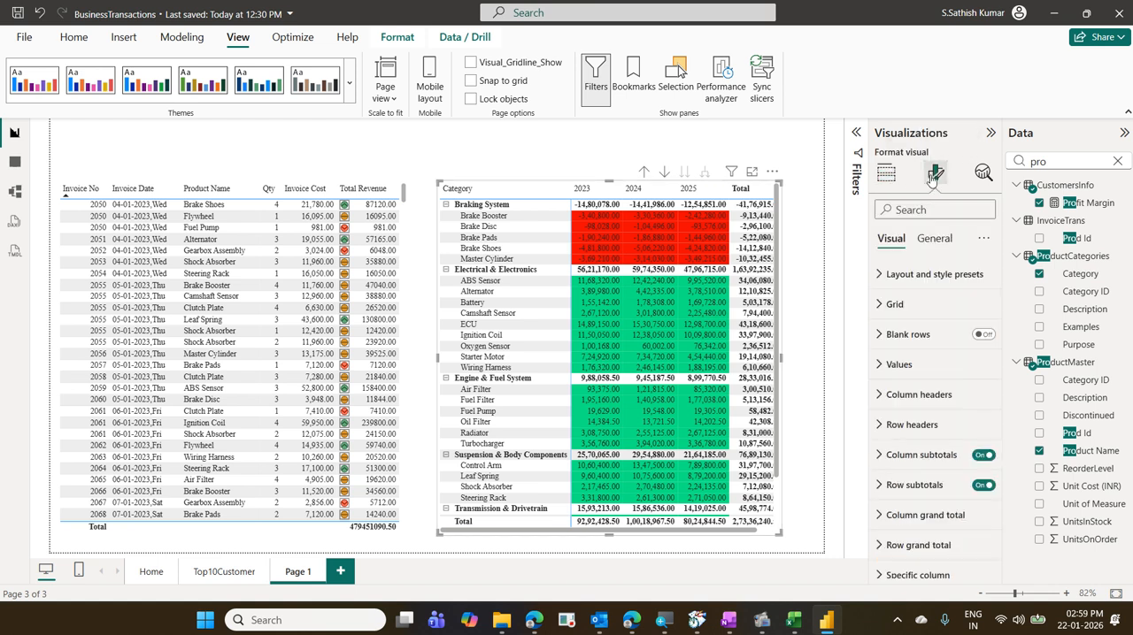
click(945, 276)
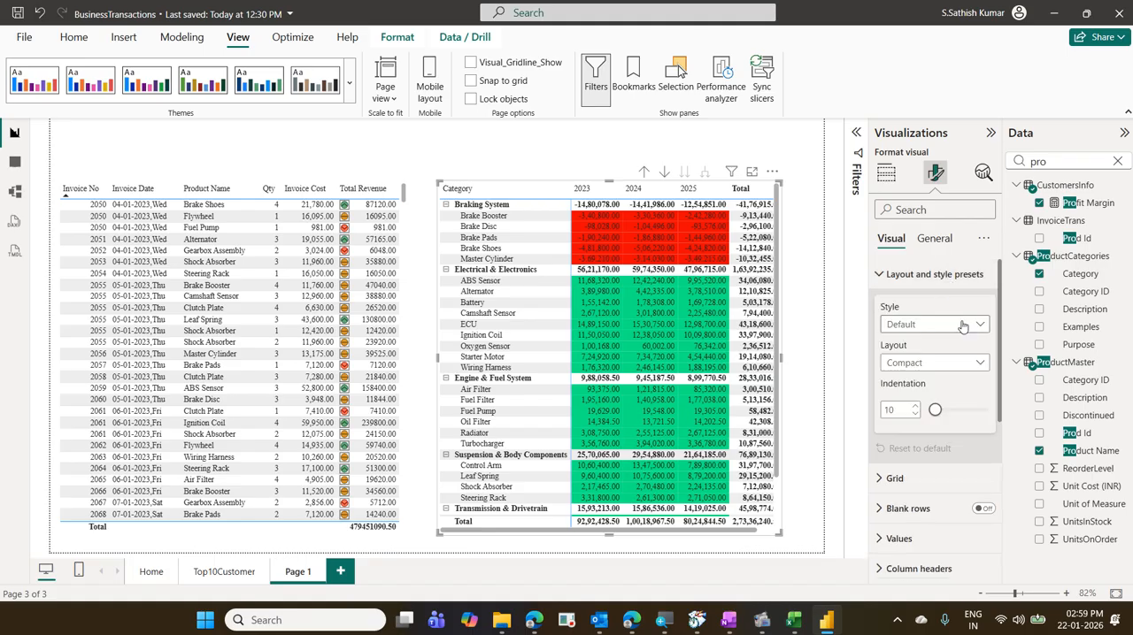
click(934, 324)
click(934, 323)
click(967, 361)
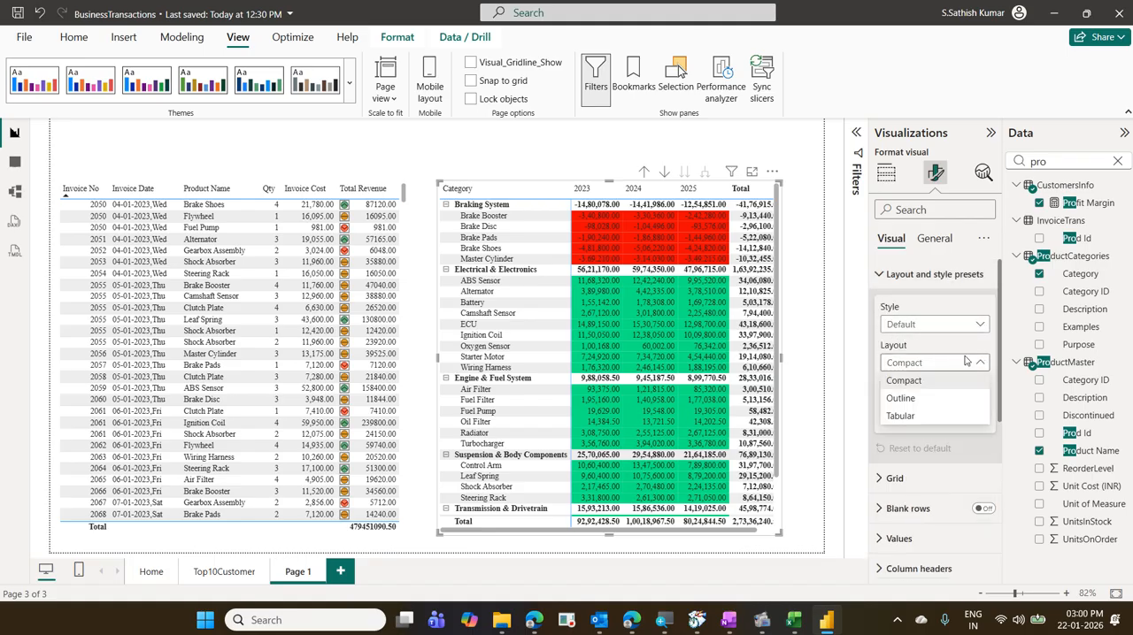
click(939, 414)
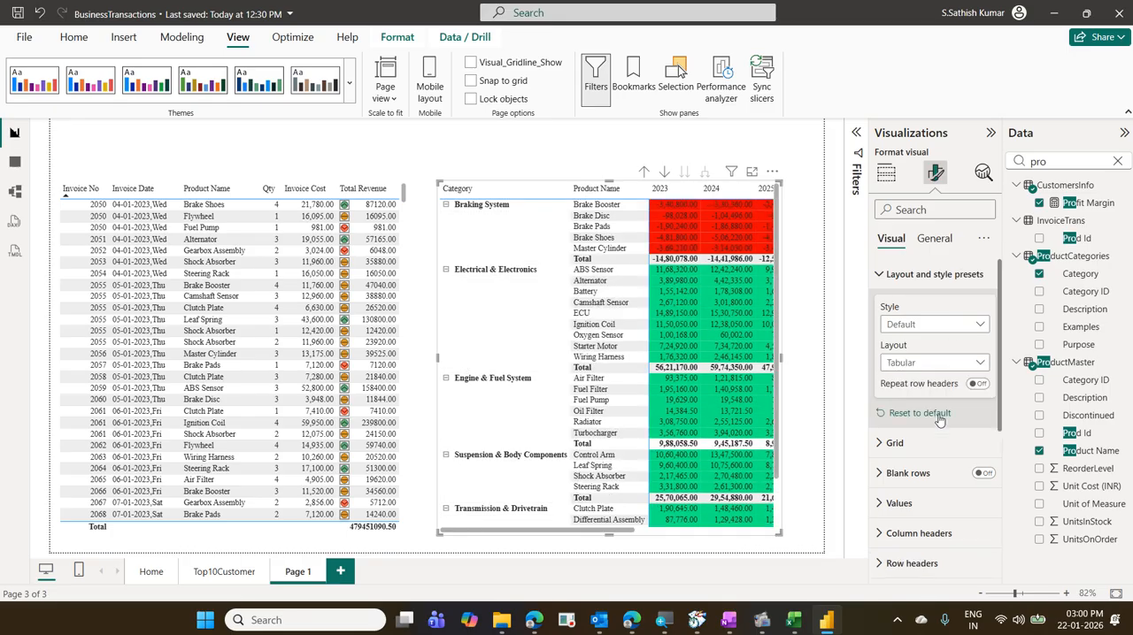
click(940, 416)
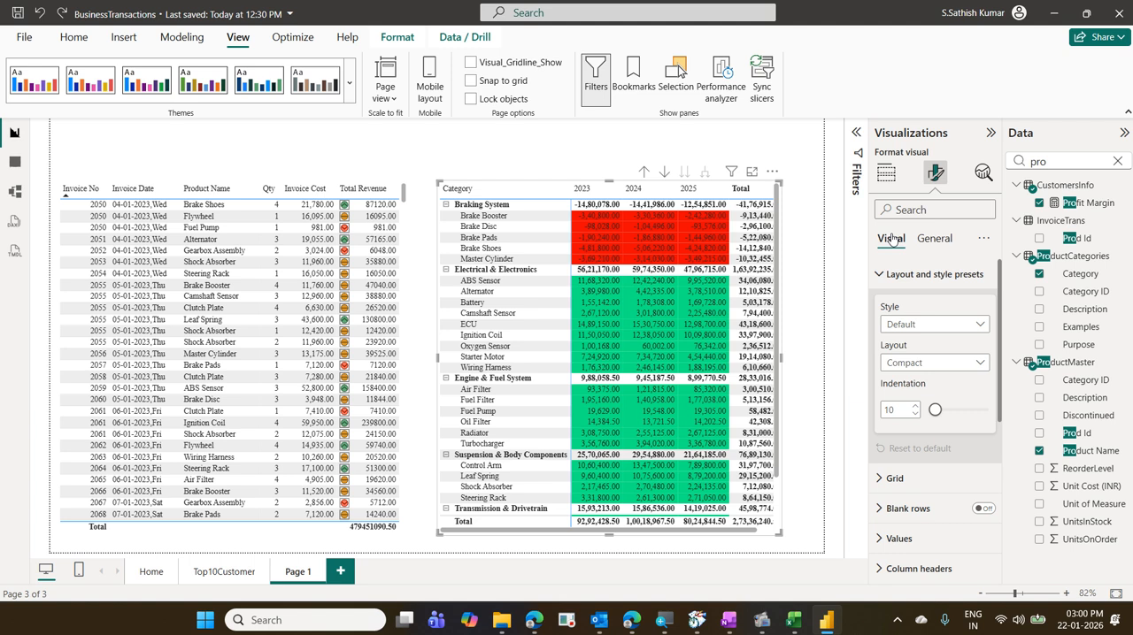
- Set the matrix layout to Tabular and widen the matrix toward the invoice table
click(932, 276)
click(932, 276)
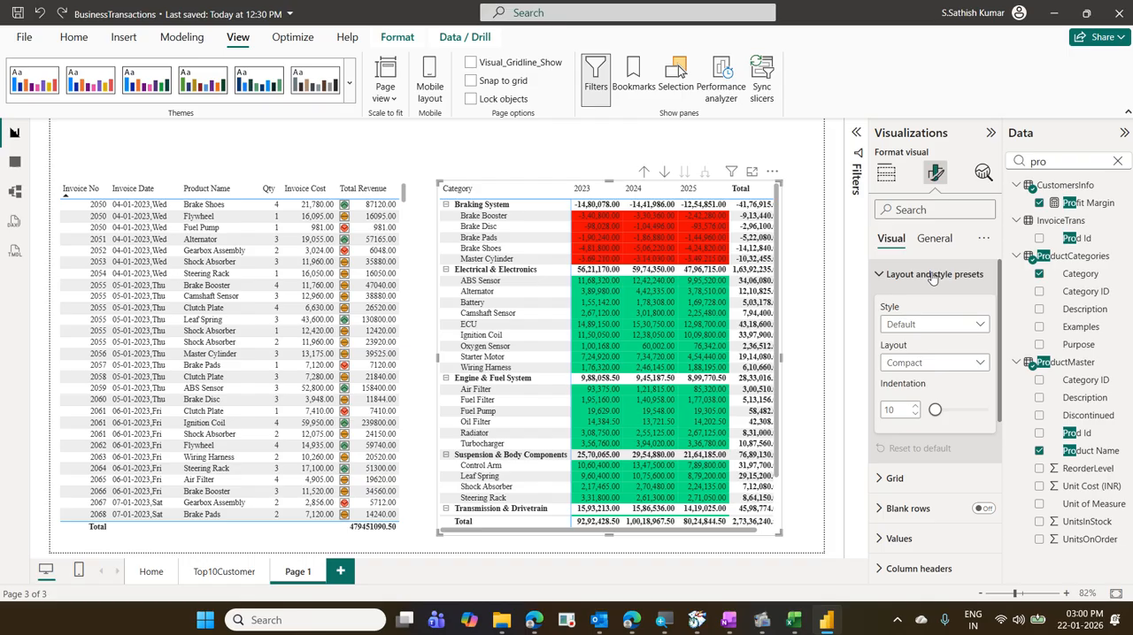
click(943, 364)
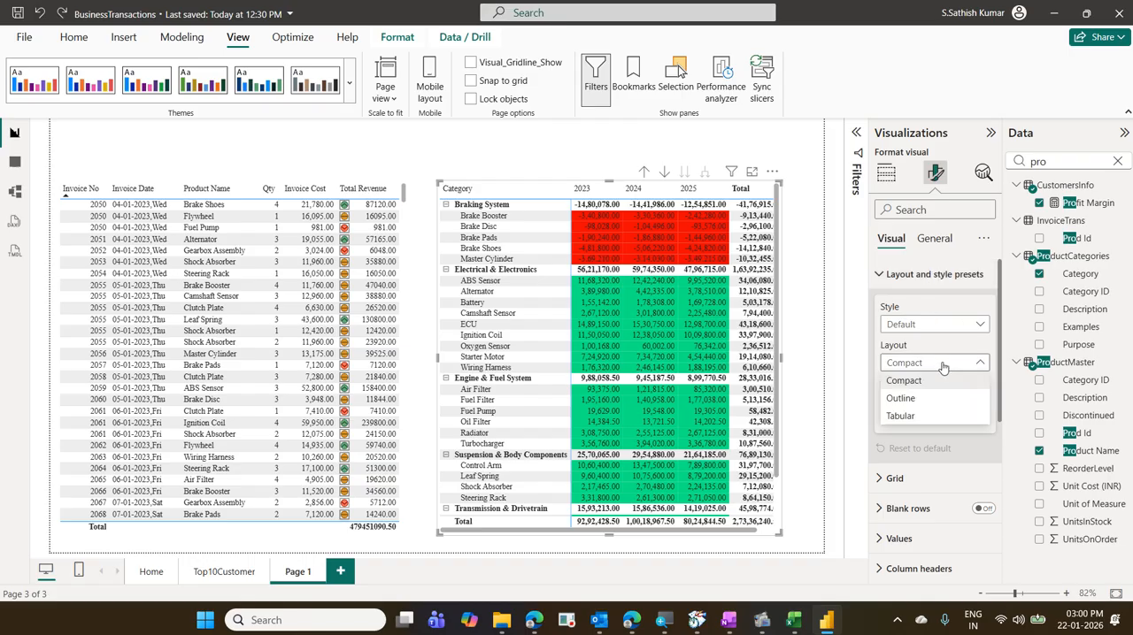
click(929, 416)
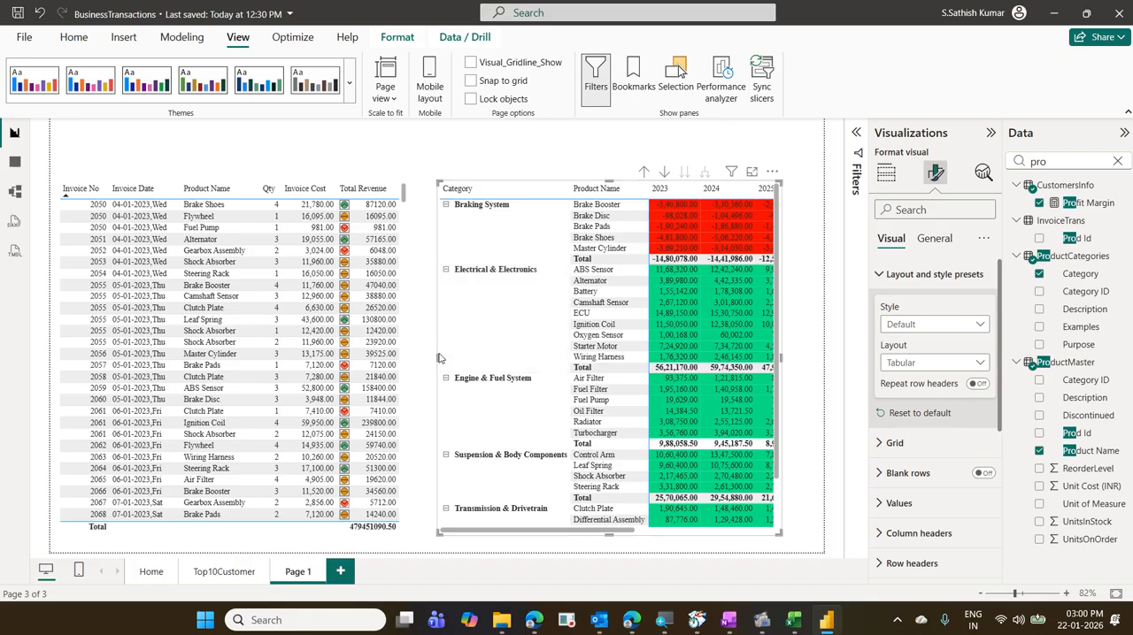
drag(437, 356, 415, 356)
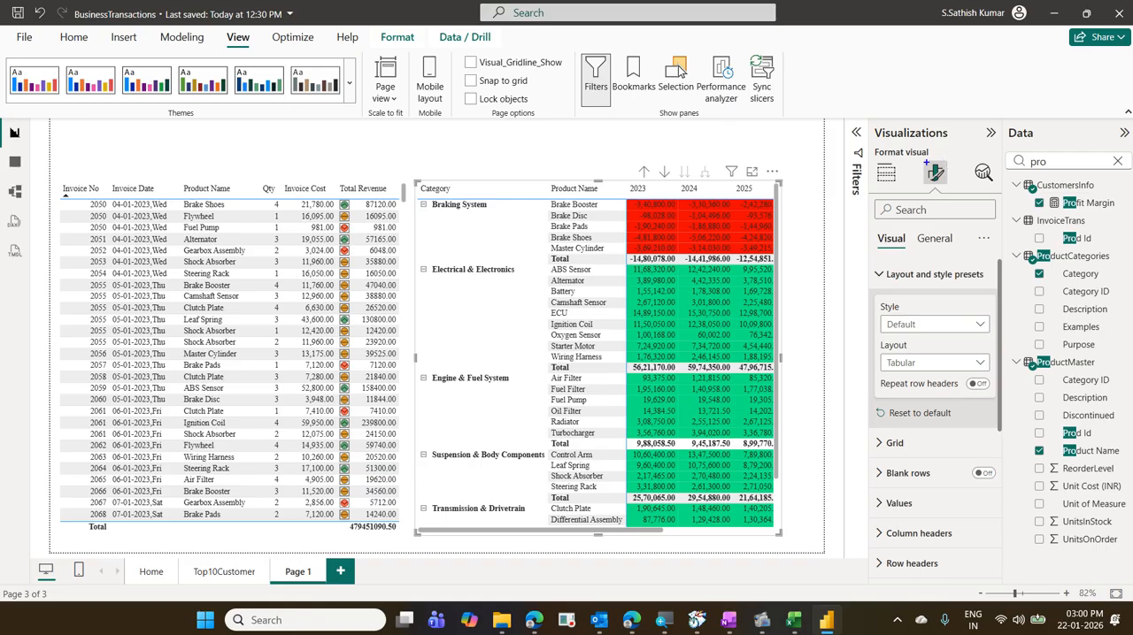
click(935, 173)
mouse_move(873, 219)
mouse_down()
mouse_move(947, 286)
mouse_move(985, 286)
mouse_up()
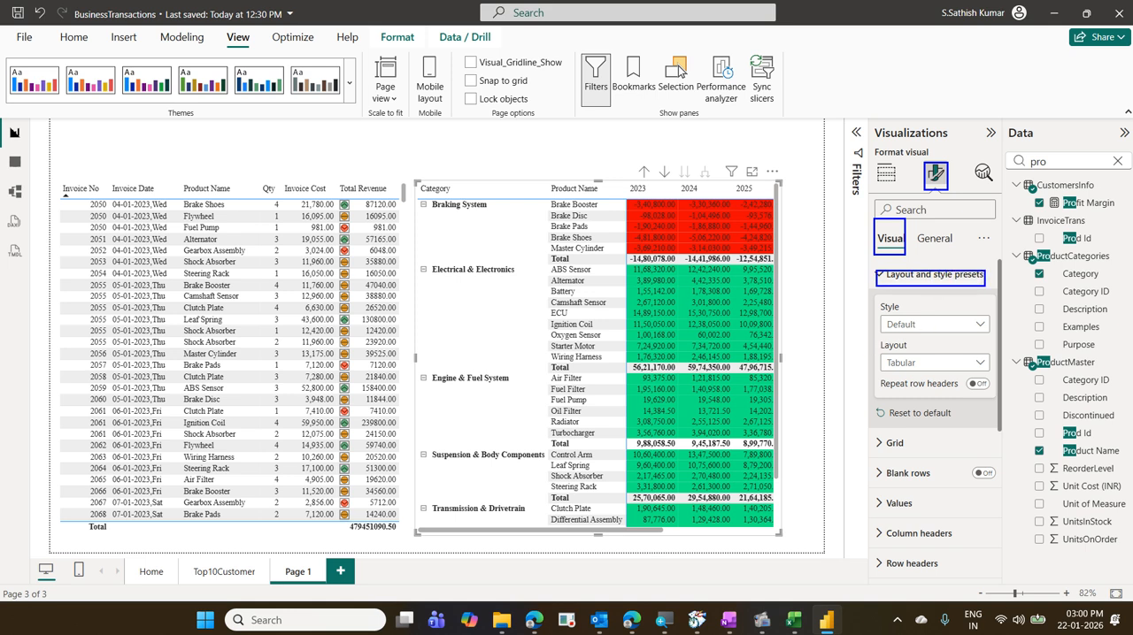
drag(870, 348, 1004, 377)
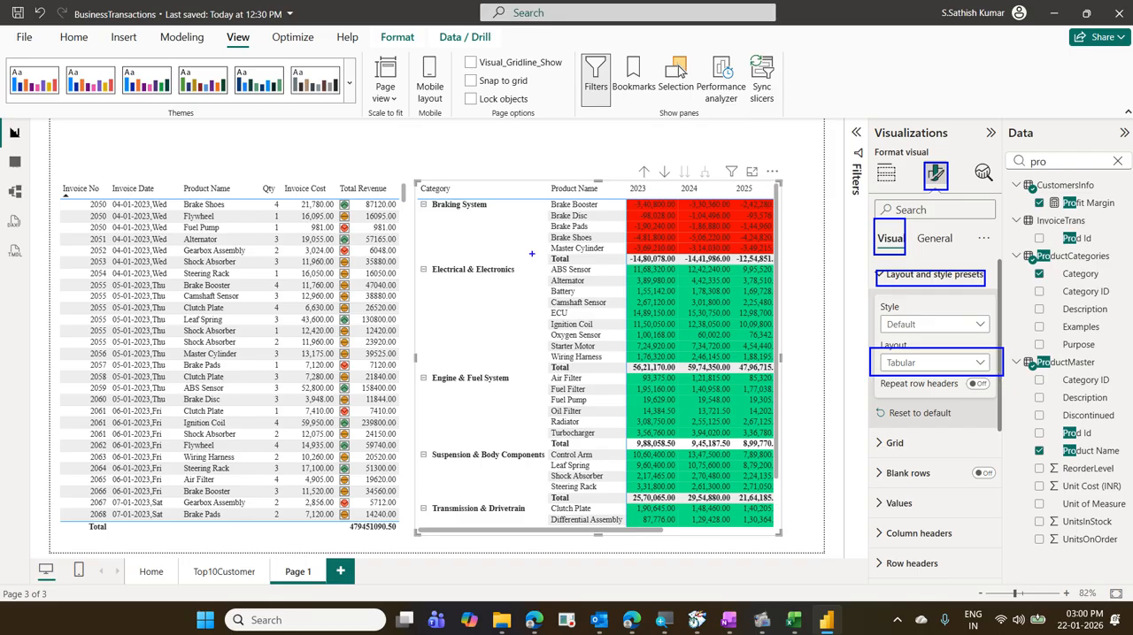
drag(457, 211, 458, 257)
drag(589, 204, 589, 297)
key(Escape)
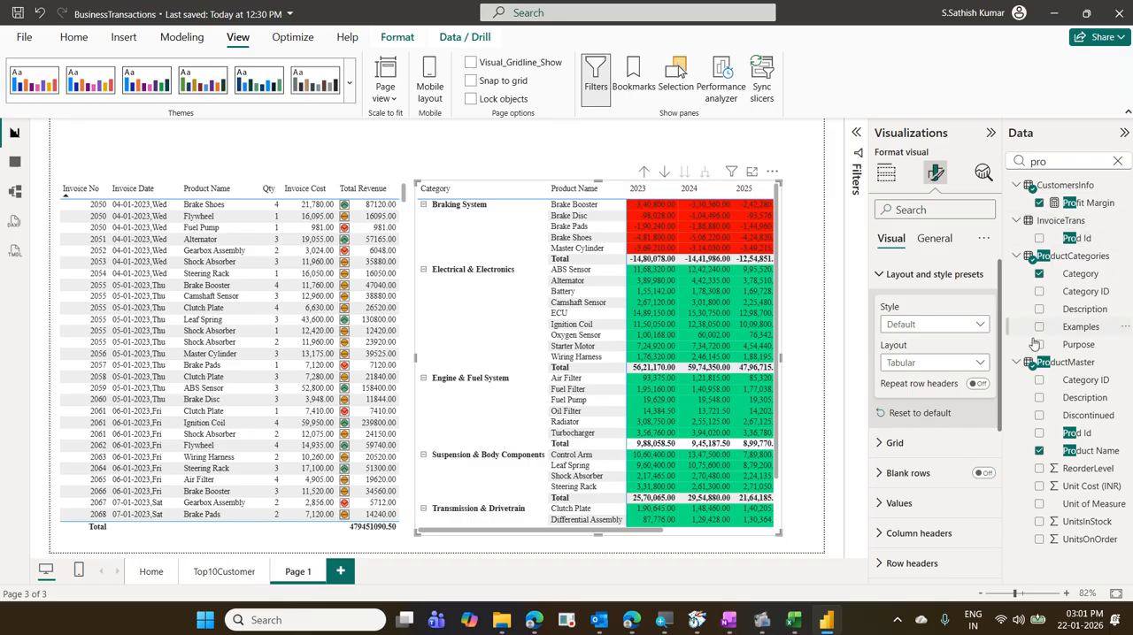
- Turn on Repeat row headers for the matrix and enlarge it out to the page's side edge and slightly downward
click(977, 384)
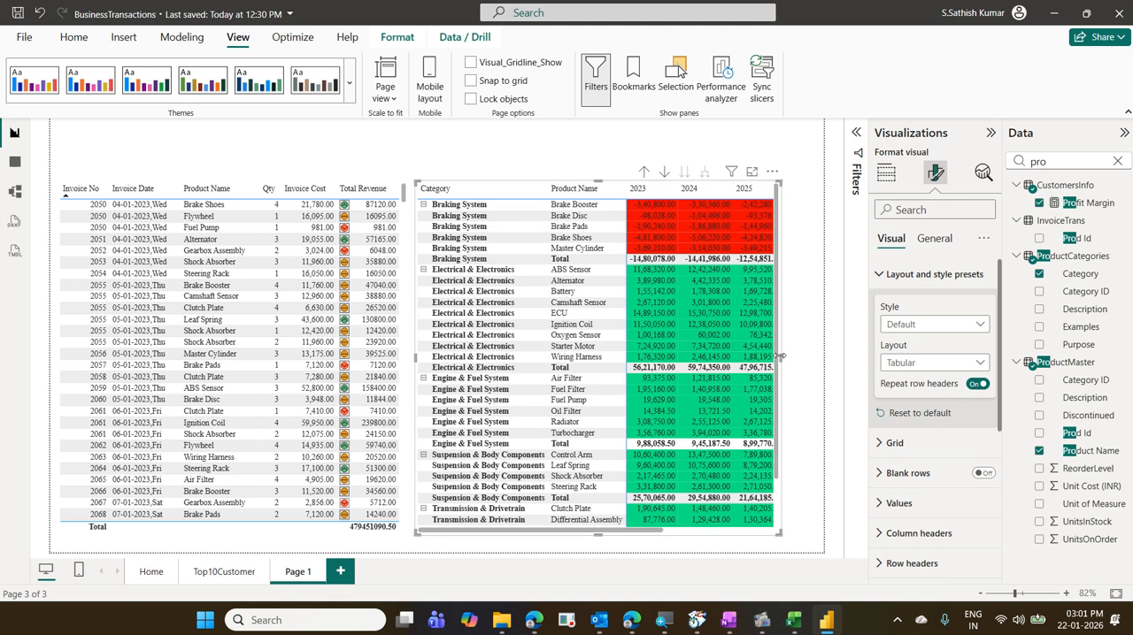
drag(781, 356, 823, 371)
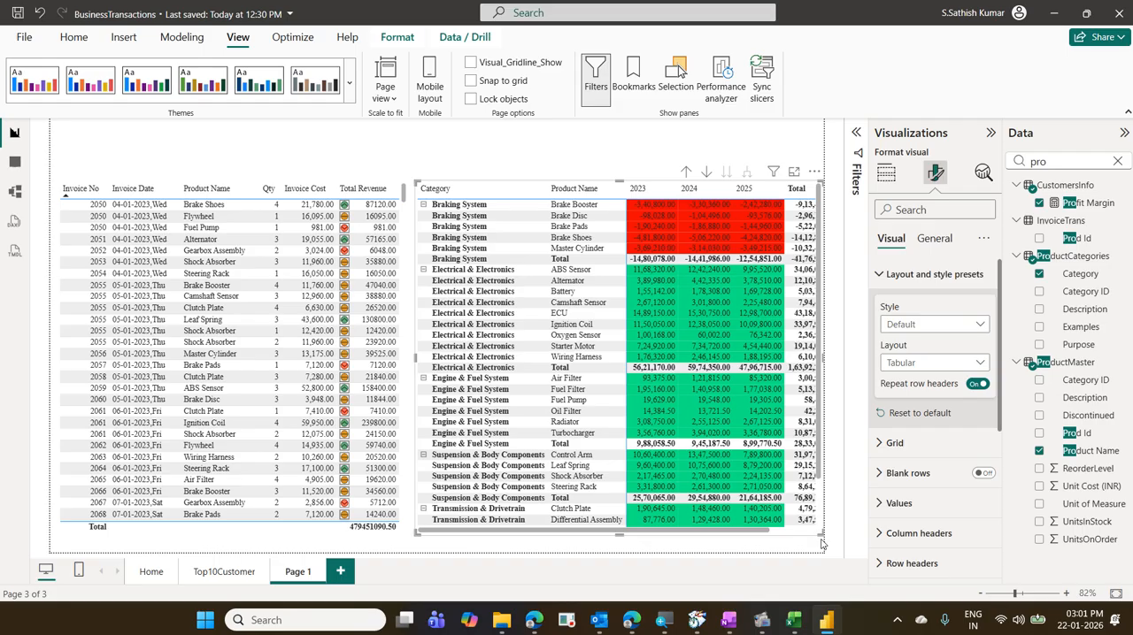
drag(821, 536, 824, 552)
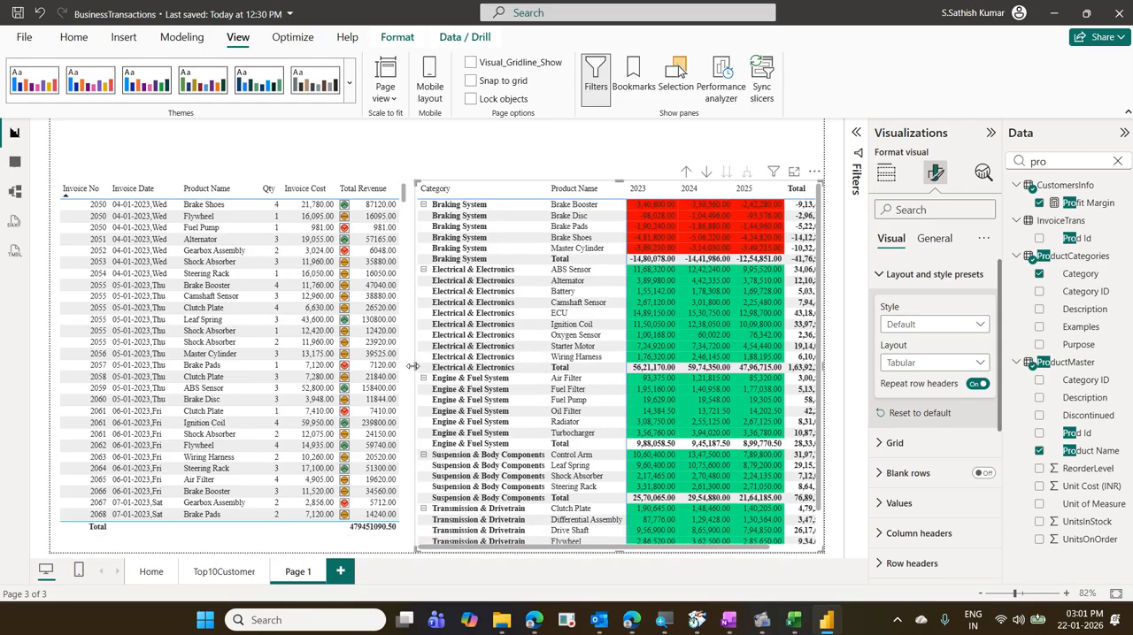
drag(414, 370, 407, 365)
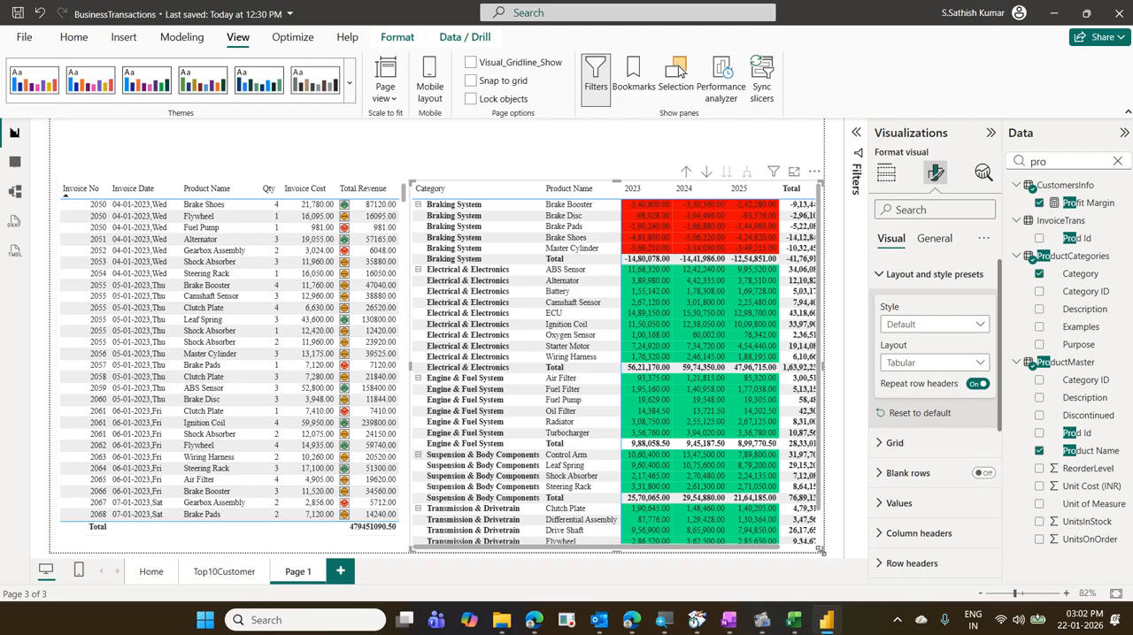
drag(821, 551, 822, 537)
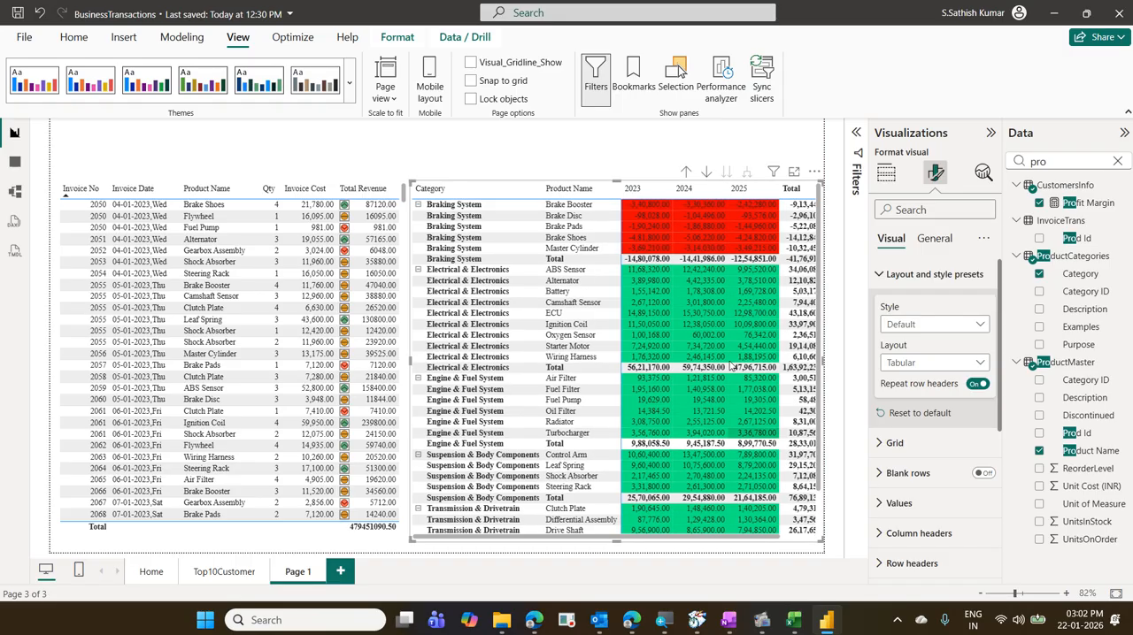
- Set the matrix layout back to Compact and narrow the matrix slightly, leaving a wider gap beside the invoice table
click(920, 370)
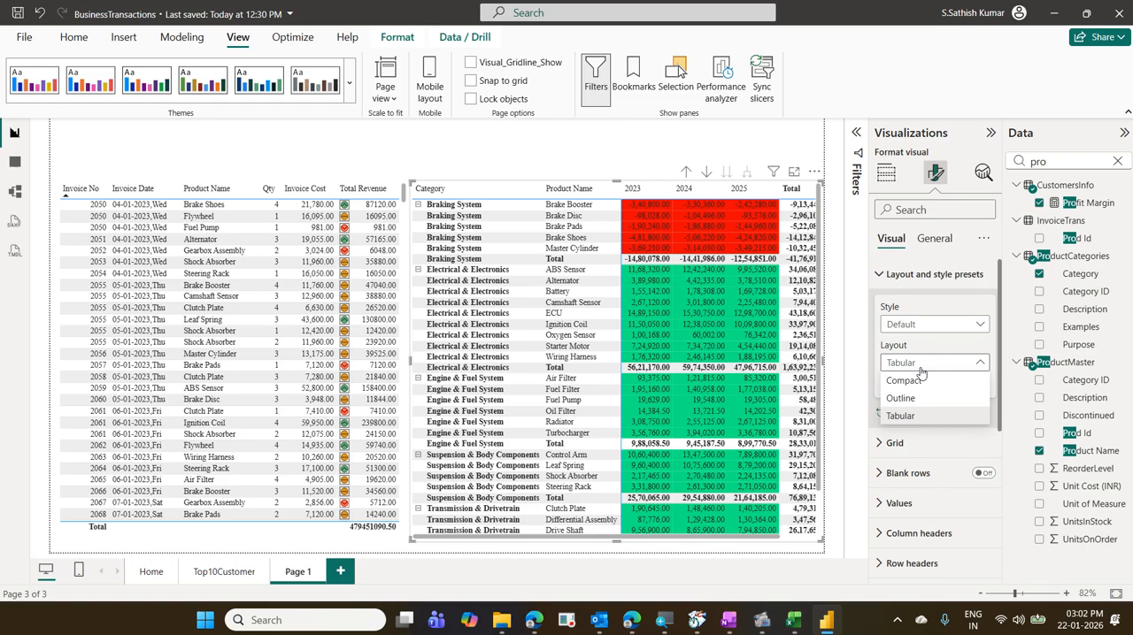
click(920, 379)
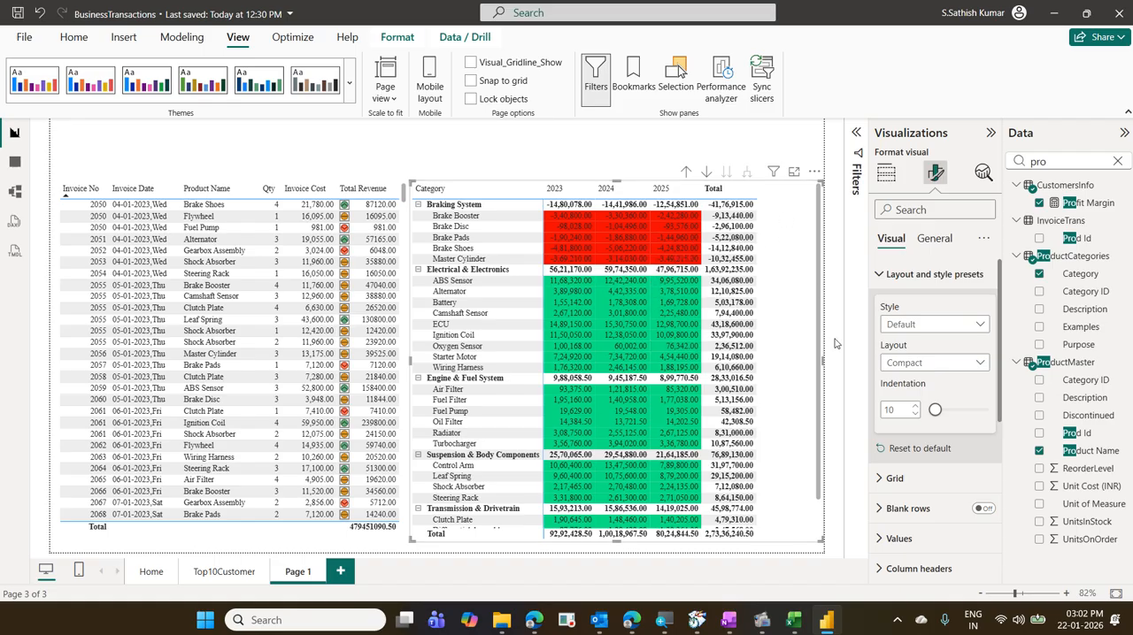
click(528, 154)
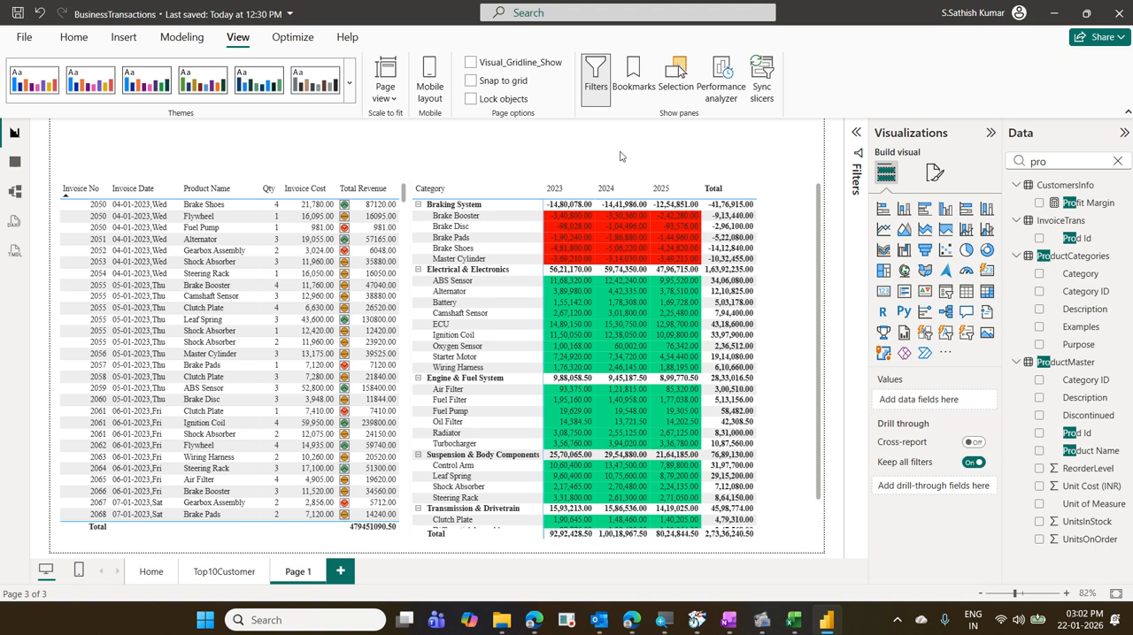
click(801, 256)
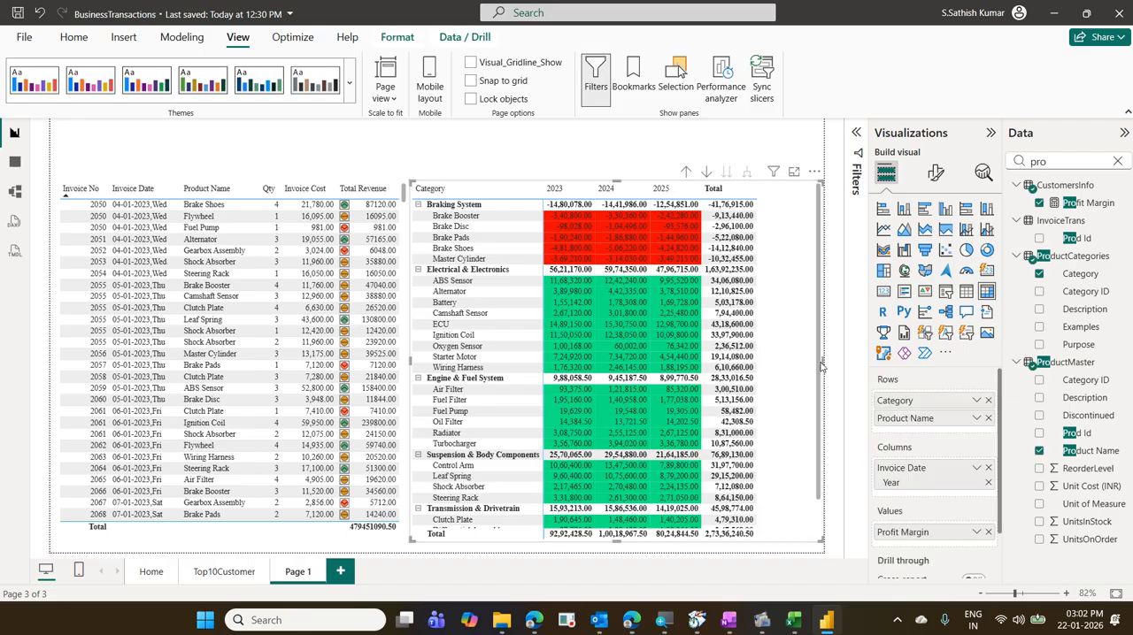
drag(818, 362, 797, 374)
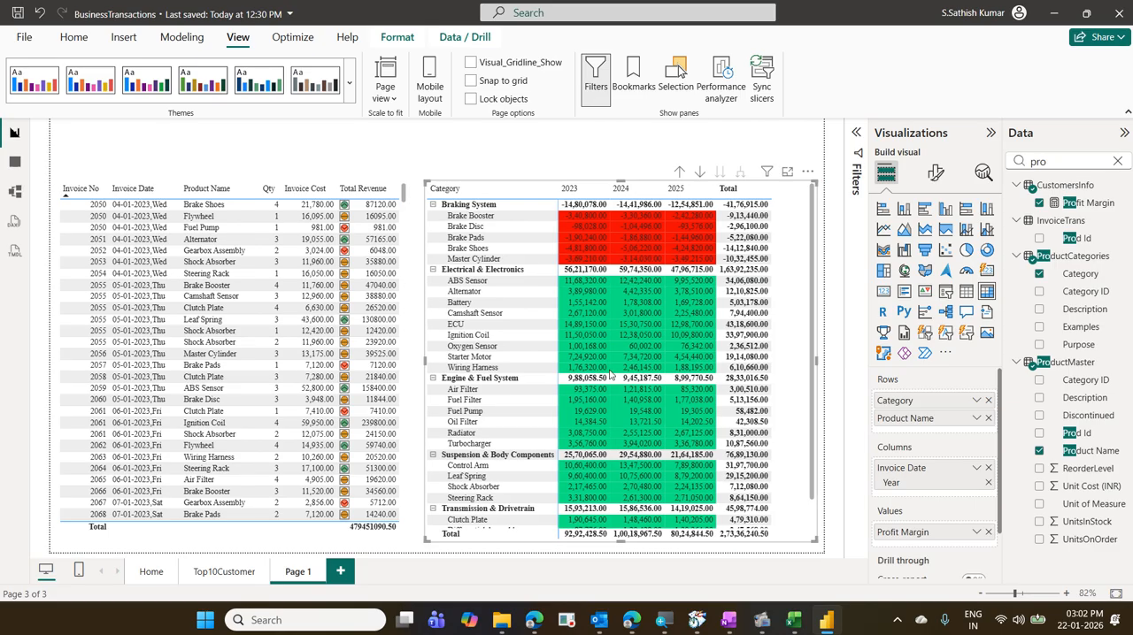
- Open the Top10Customer page and examine the Maxima Auto Links bar in the Total Revenue by CustomerName chart
click(210, 571)
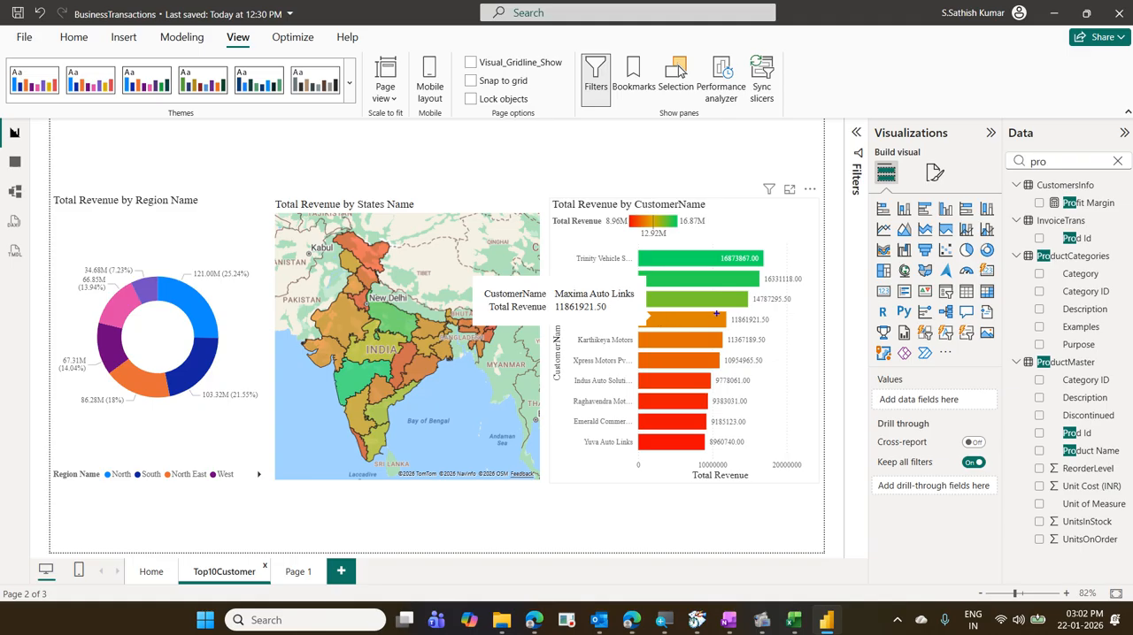
drag(720, 311, 774, 331)
mouse_move(665, 323)
mouse_down()
mouse_move(435, 532)
mouse_move(301, 568)
mouse_move(334, 587)
mouse_up()
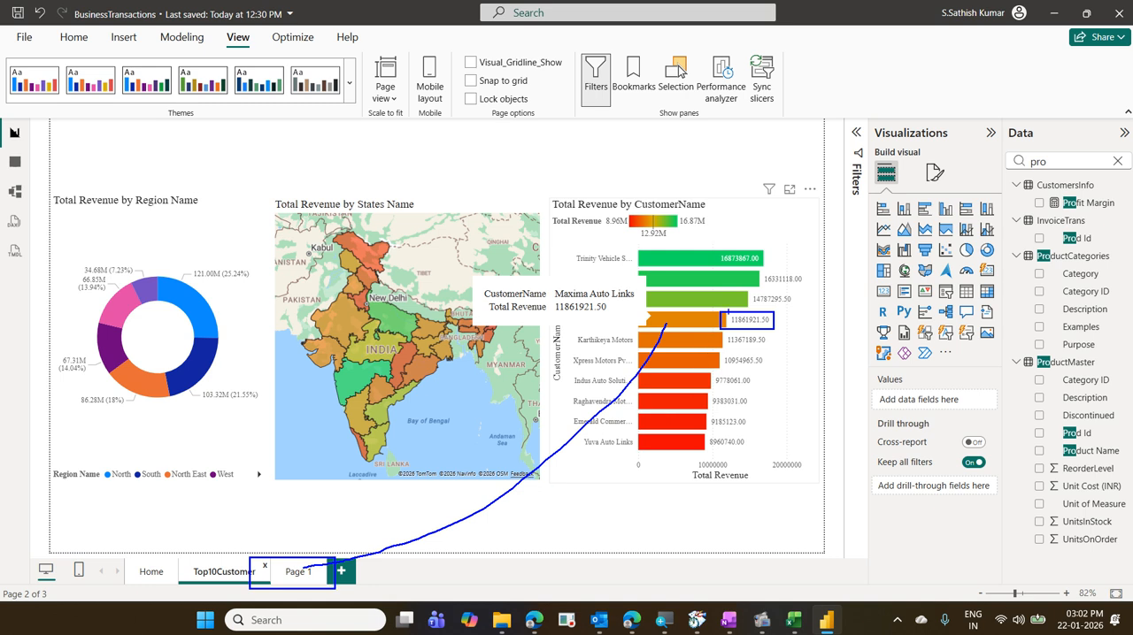
drag(725, 317, 241, 608)
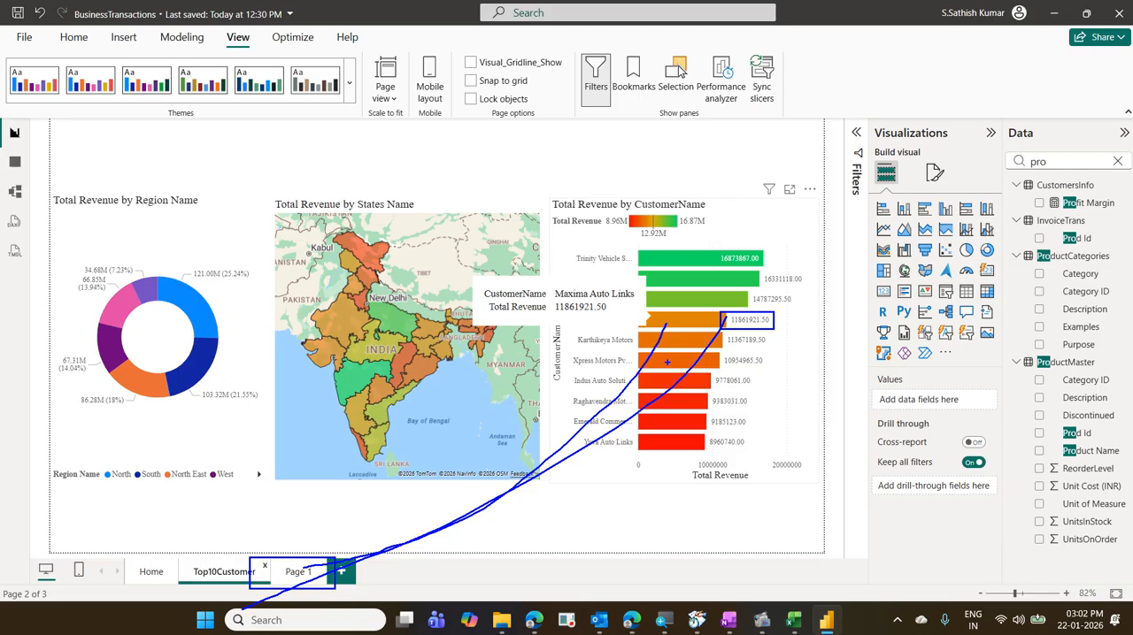
key(Escape)
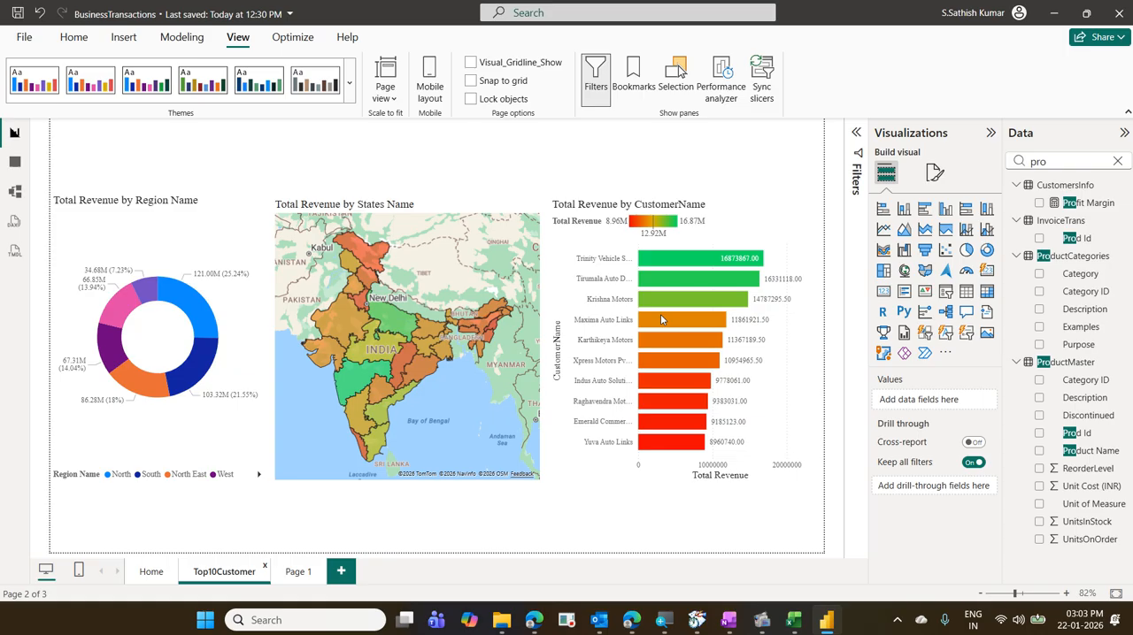
- Rename the report page Page 1 as CustomerDetails
click(299, 571)
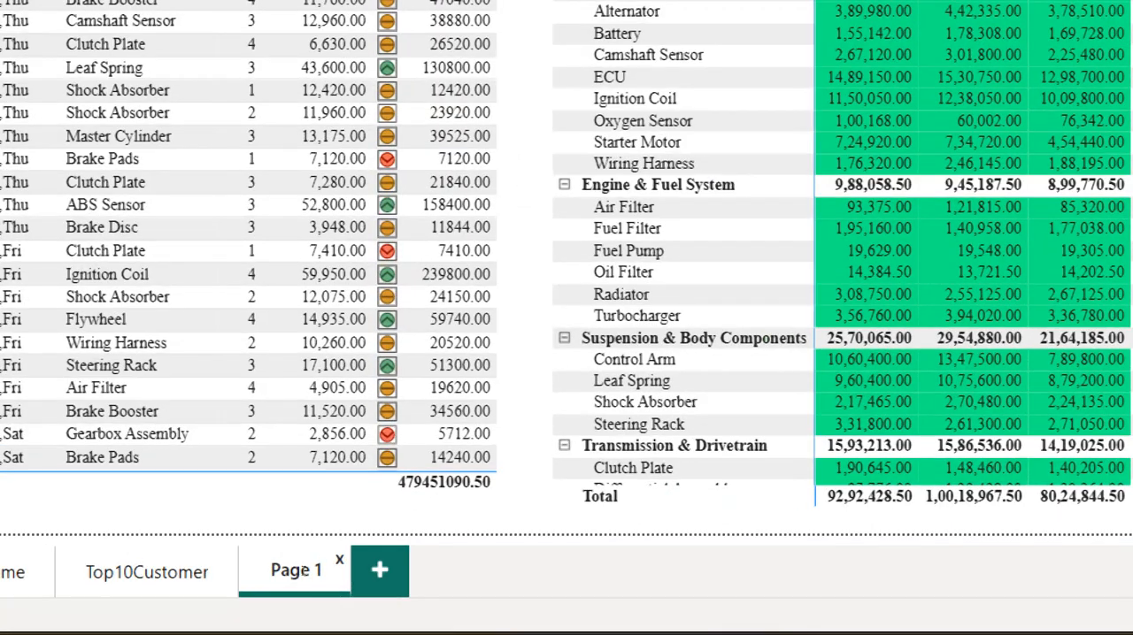
key(BackSpace)
key(BackSpace)
key(BackSpace)
key(BackSpace)
key(BackSpace)
key(BackSpace)
text(CustomerDetails)
key(Return)
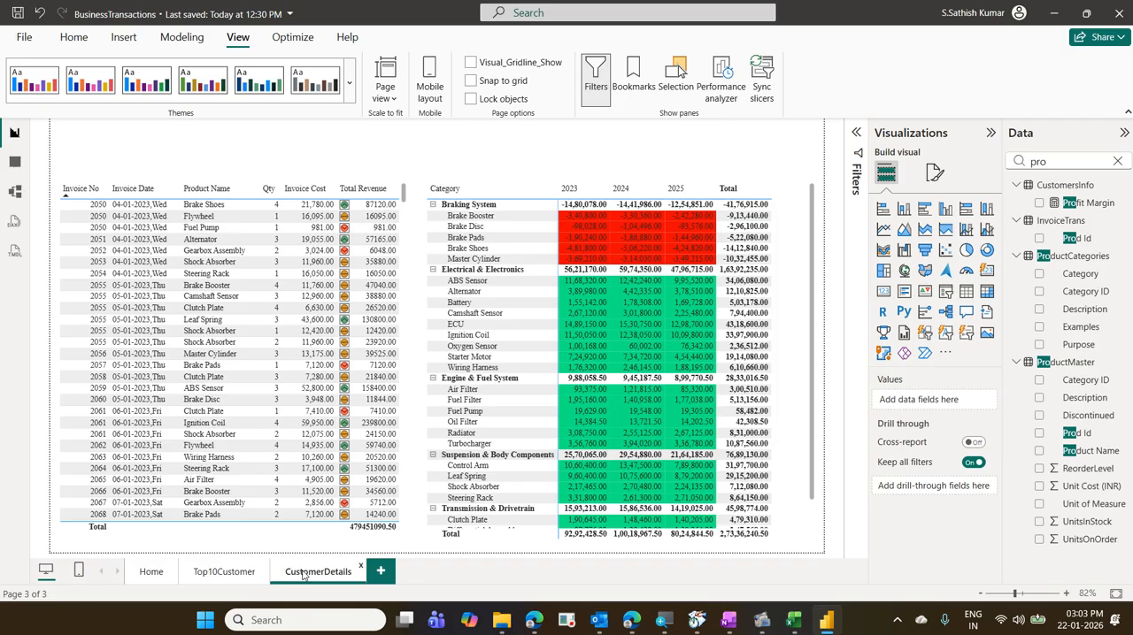
- Review the customer revenue chart on Top10Customer and the drill-through and matrix field settings on CustomerDetails
click(247, 573)
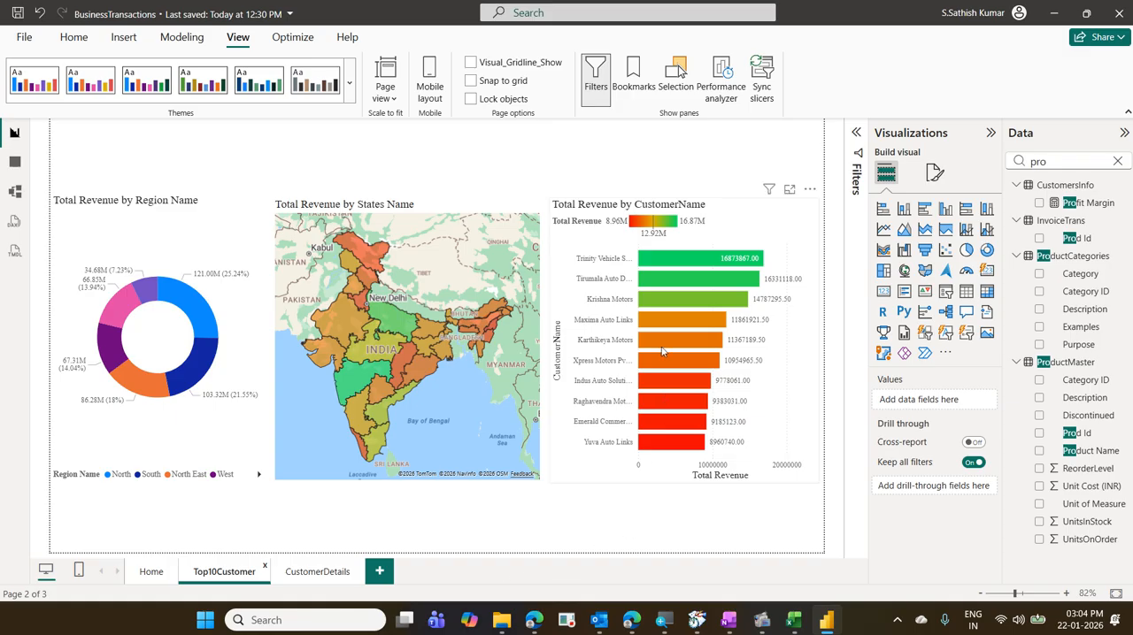
mouse_move(662, 351)
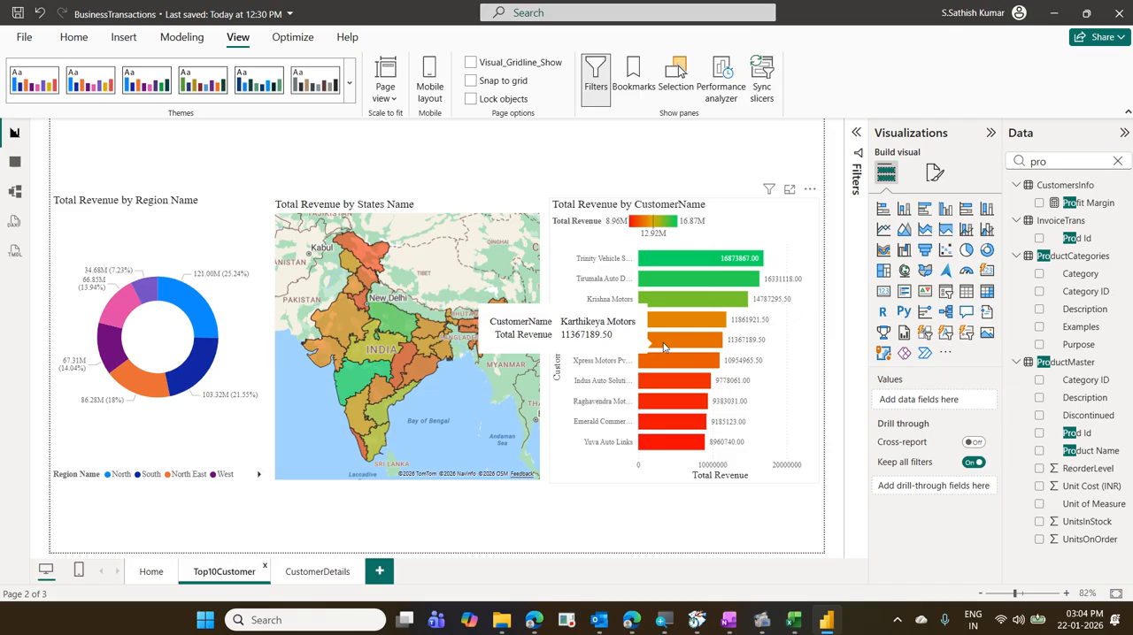
click(321, 573)
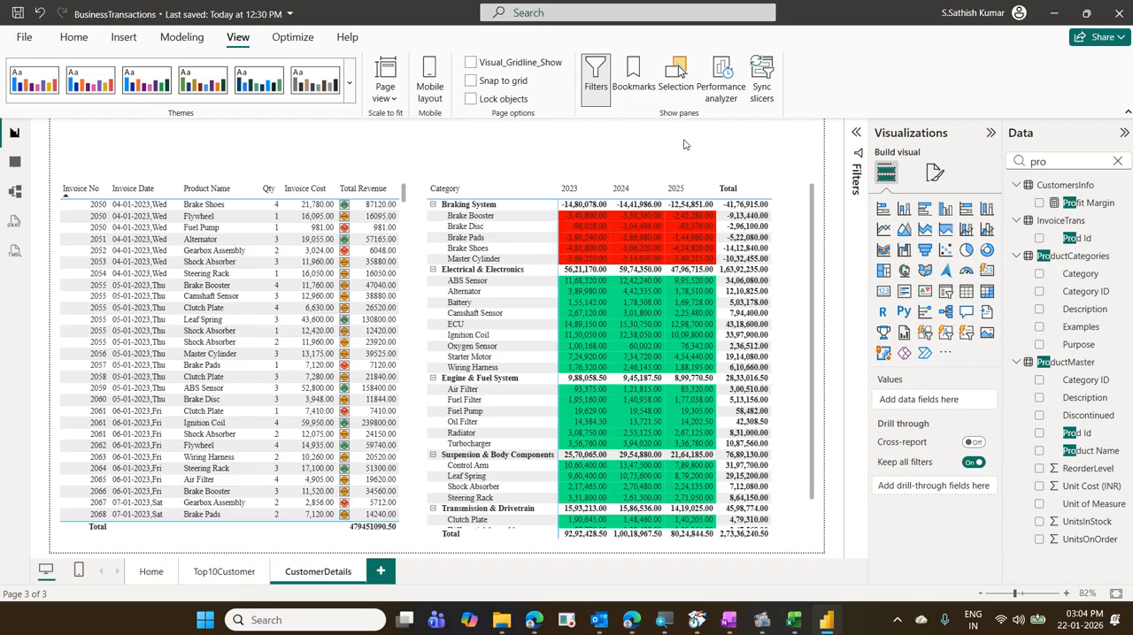
mouse_move(877, 470)
mouse_down()
mouse_move(925, 498)
mouse_move(1002, 500)
mouse_up()
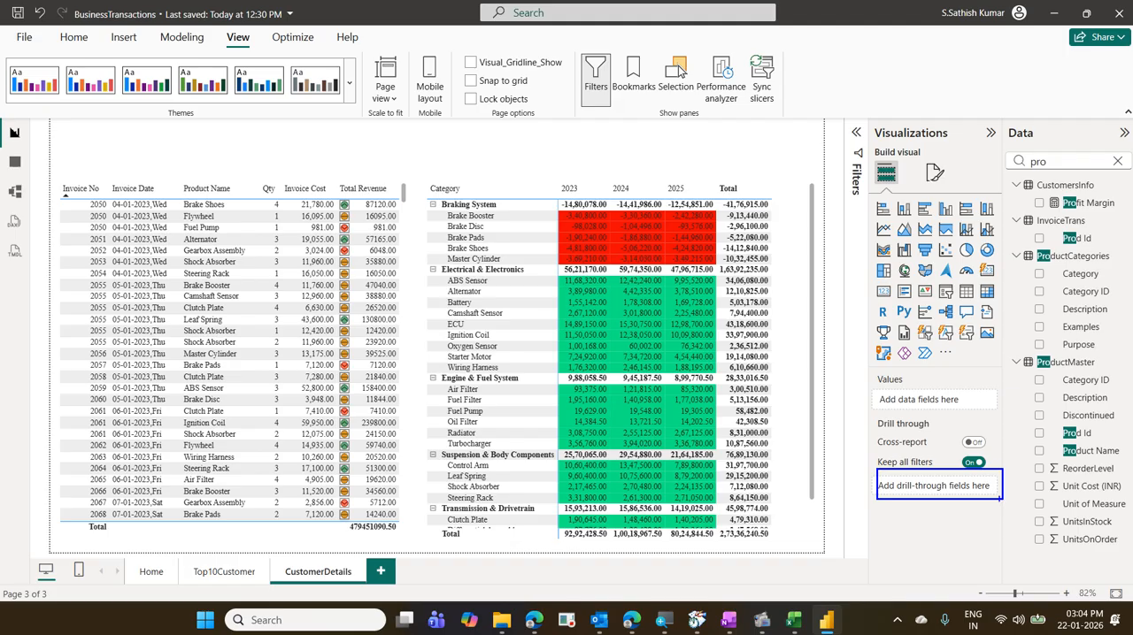
key(Escape)
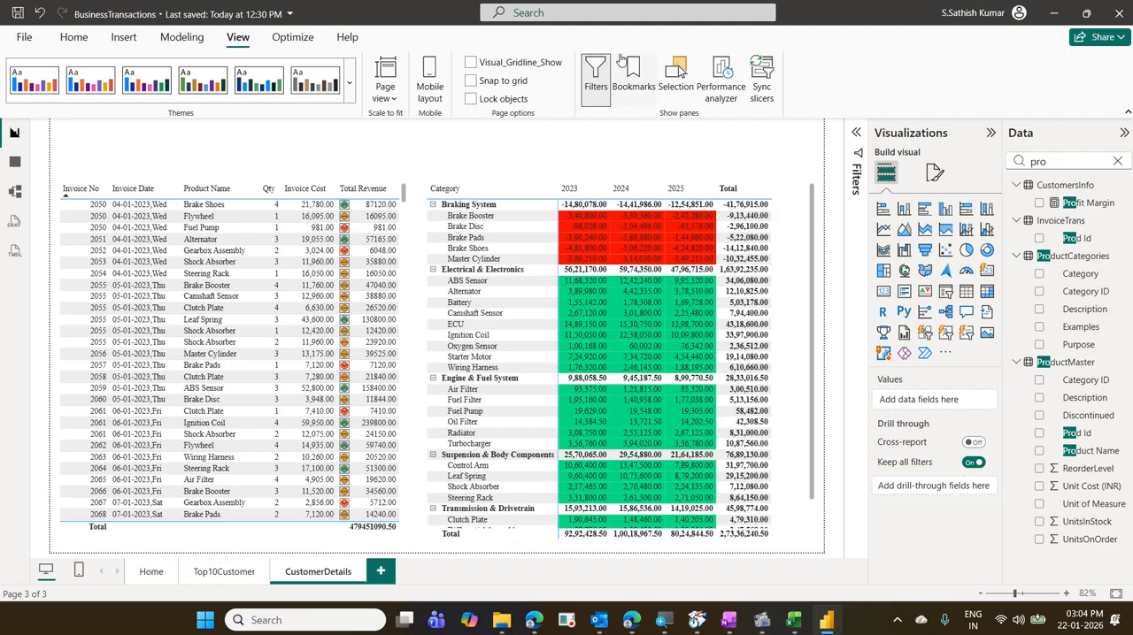
click(788, 191)
scroll(948, 470, down, 2)
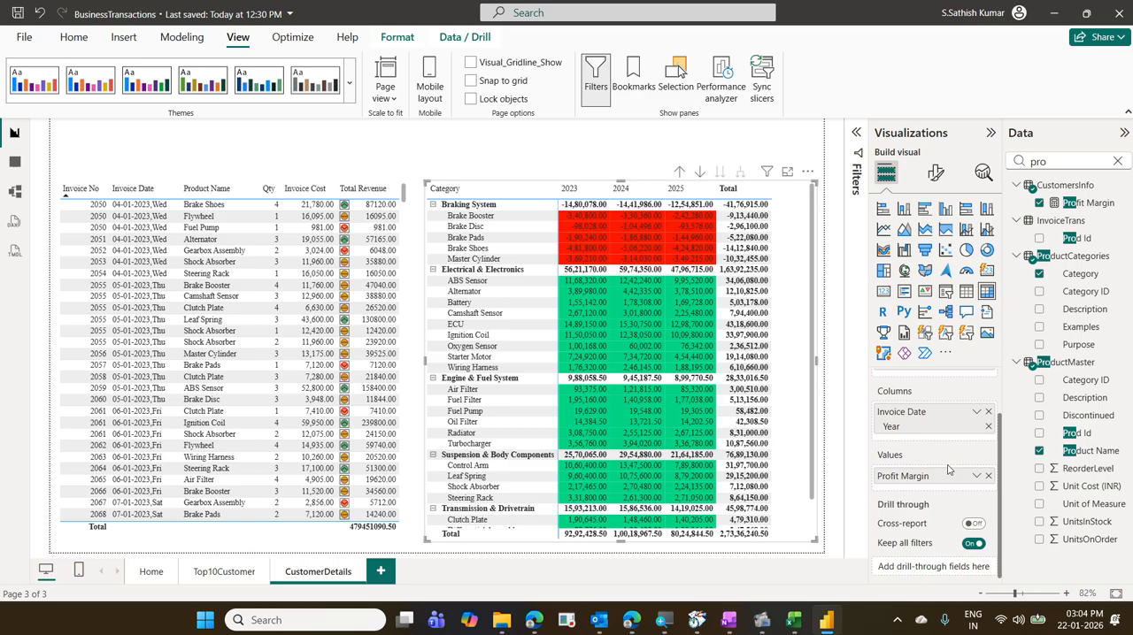
click(718, 138)
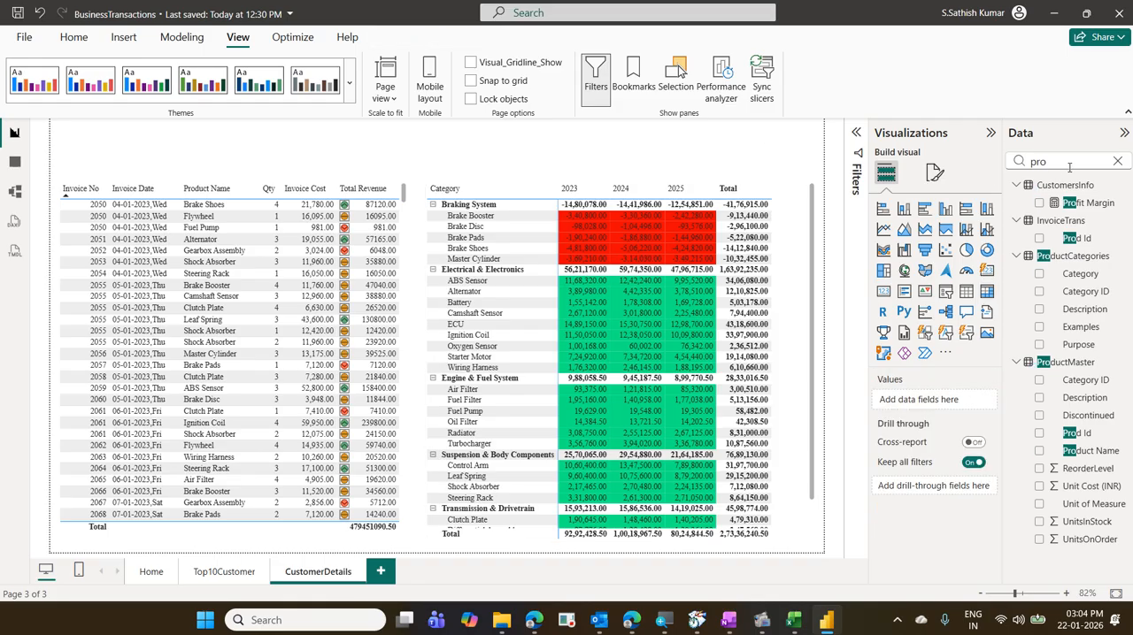
- Search the data fields for cust and add CustomerName from CustomersInfo as the CustomerDetails page's drill-through field
drag(1067, 167, 1003, 158)
text(cust)
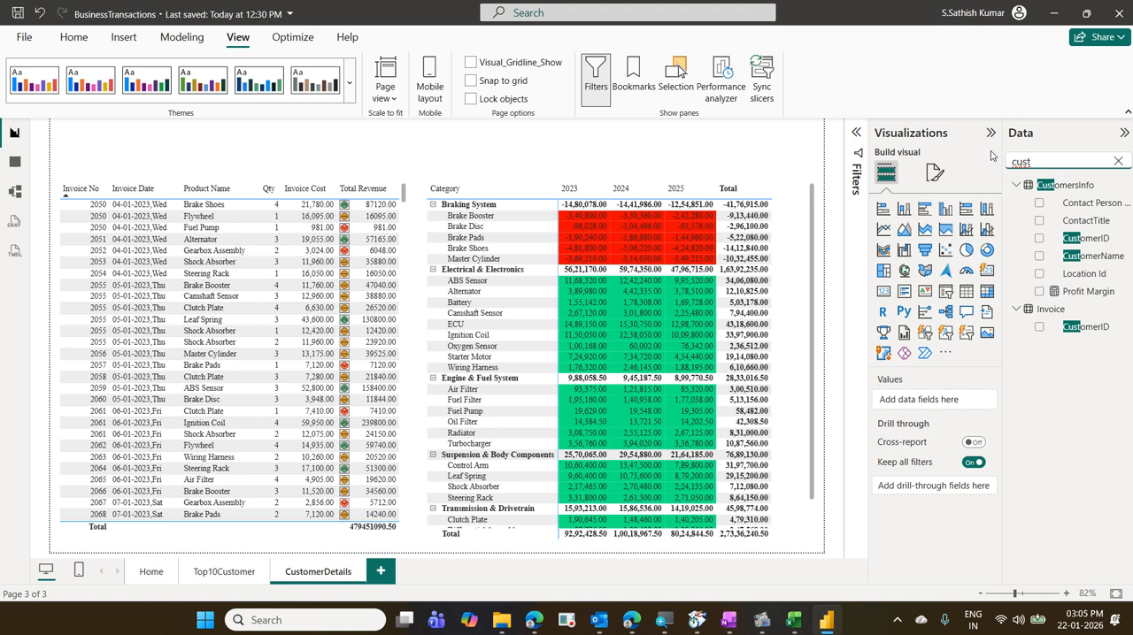
mouse_move(1028, 246)
mouse_down()
mouse_move(1066, 263)
mouse_move(1123, 265)
mouse_up()
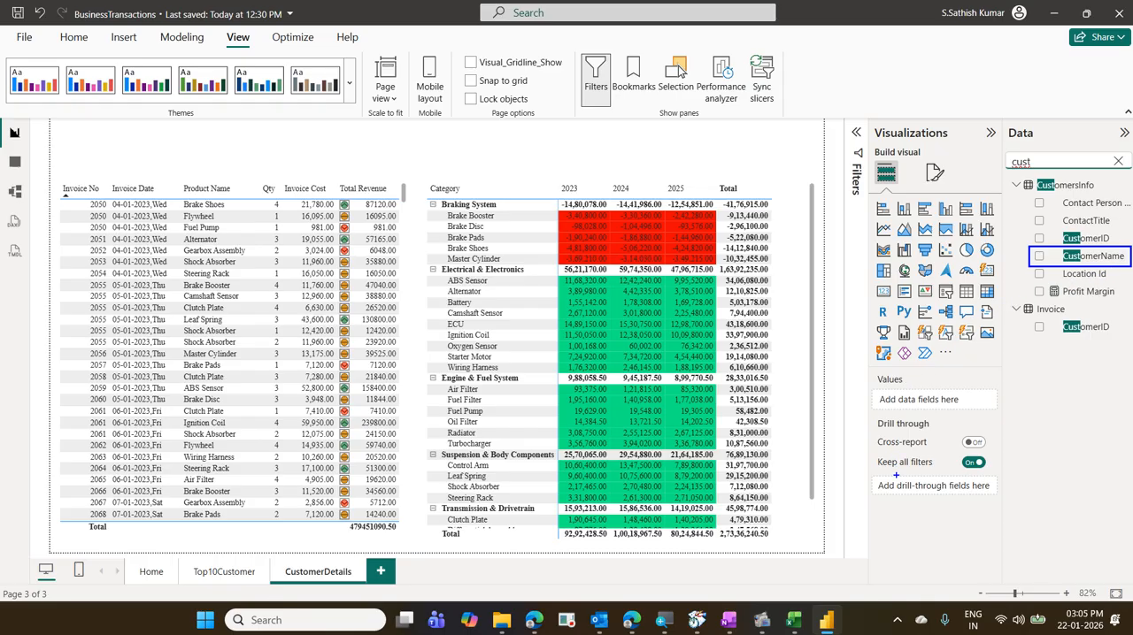
mouse_move(896, 475)
mouse_down()
mouse_move(961, 424)
mouse_move(1009, 355)
mouse_move(1026, 276)
mouse_up()
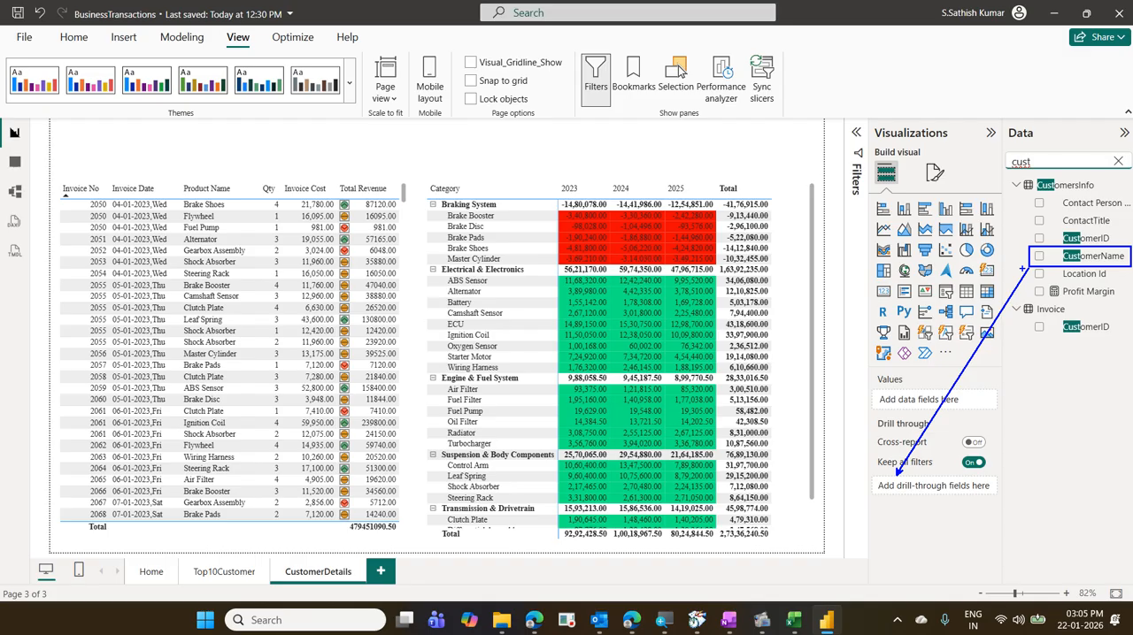
click(1117, 161)
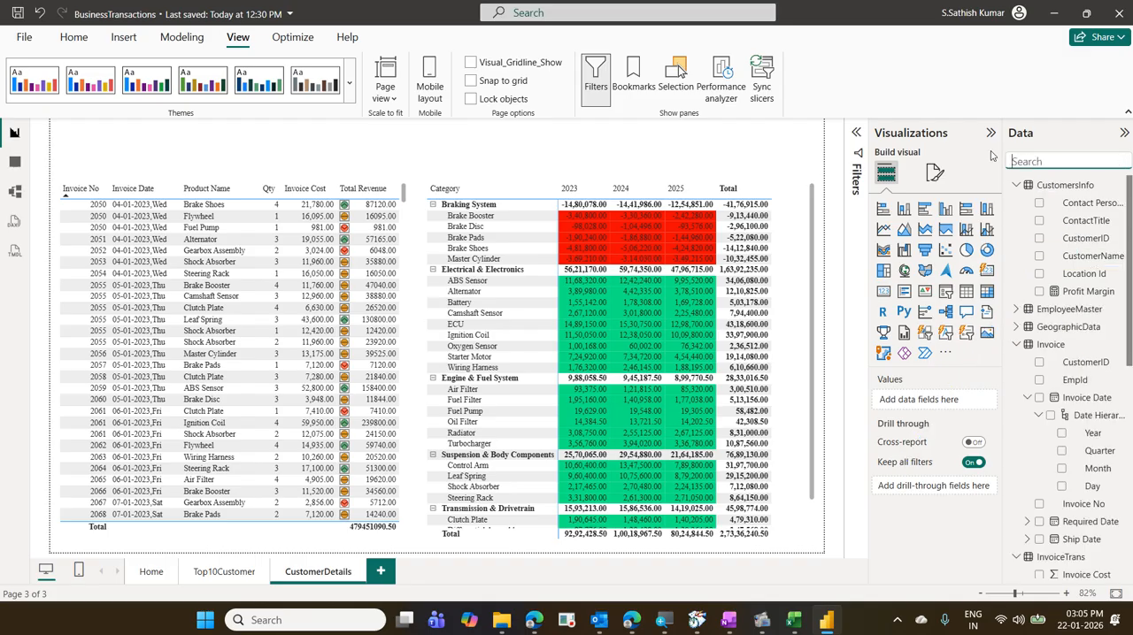
text(cust)
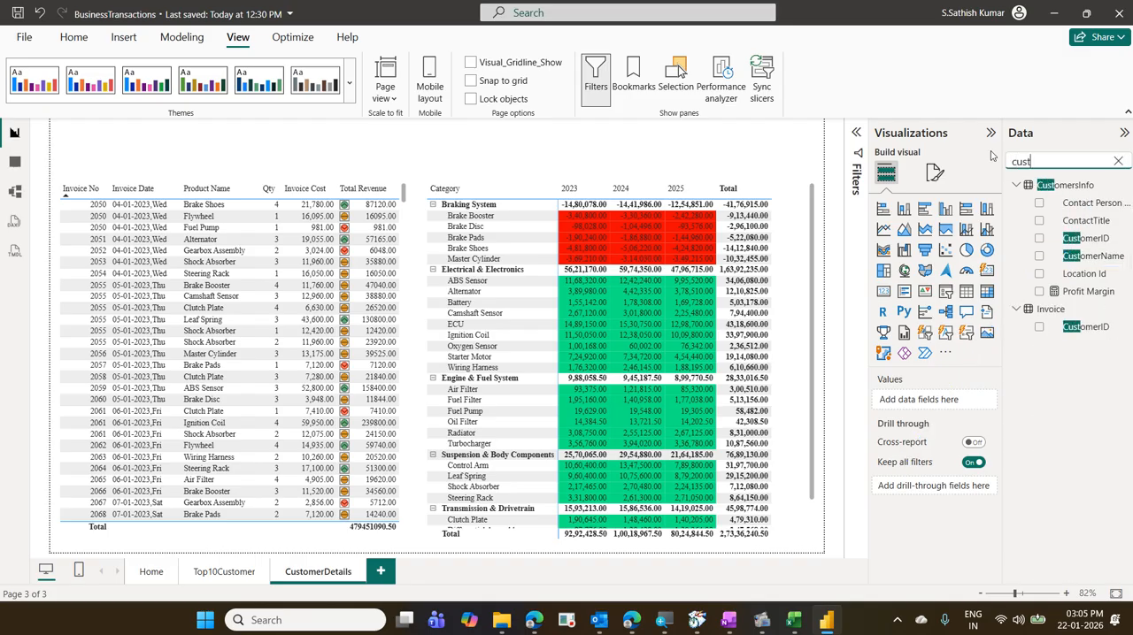
drag(1093, 256, 973, 492)
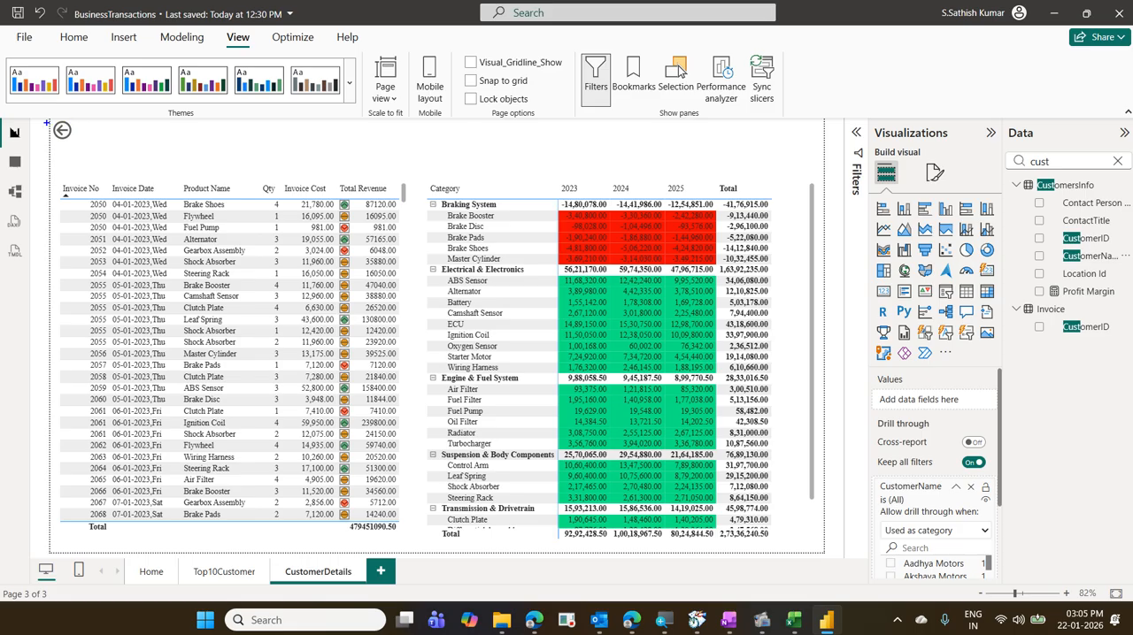
click(47, 124)
mouse_move(76, 134)
mouse_down()
mouse_move(104, 140)
mouse_move(47, 110)
mouse_move(75, 150)
mouse_move(105, 150)
mouse_up()
key(Escape)
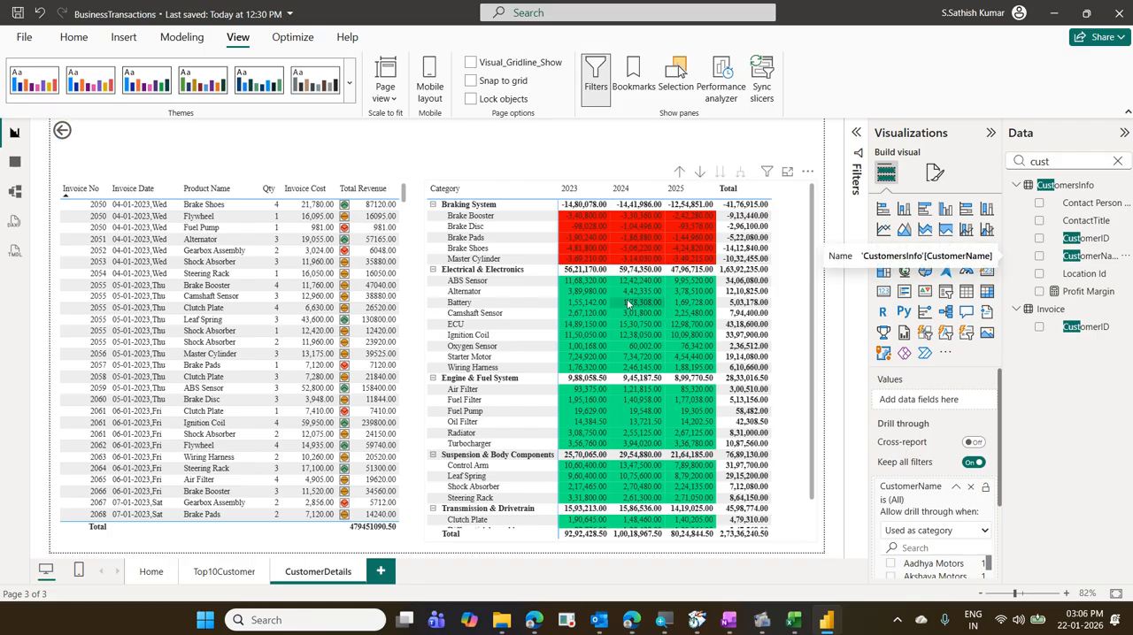
- Drill through from the Indus Auto Solutions bar on Top10Customer to CustomerDetails and examine the invoice table's revenue total
click(211, 573)
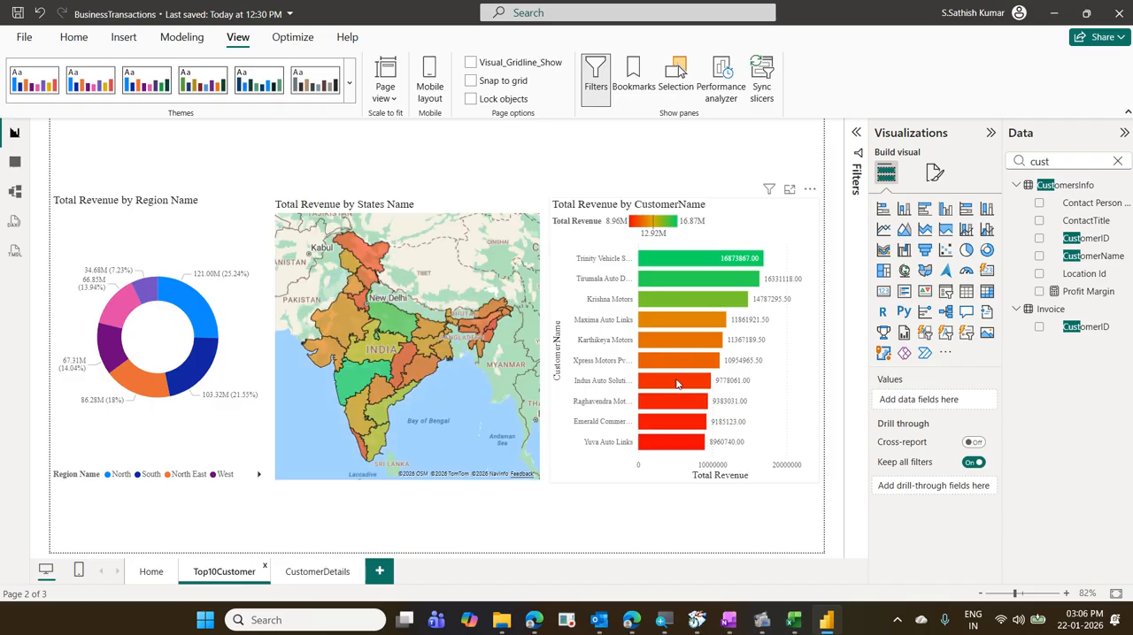
mouse_move(677, 382)
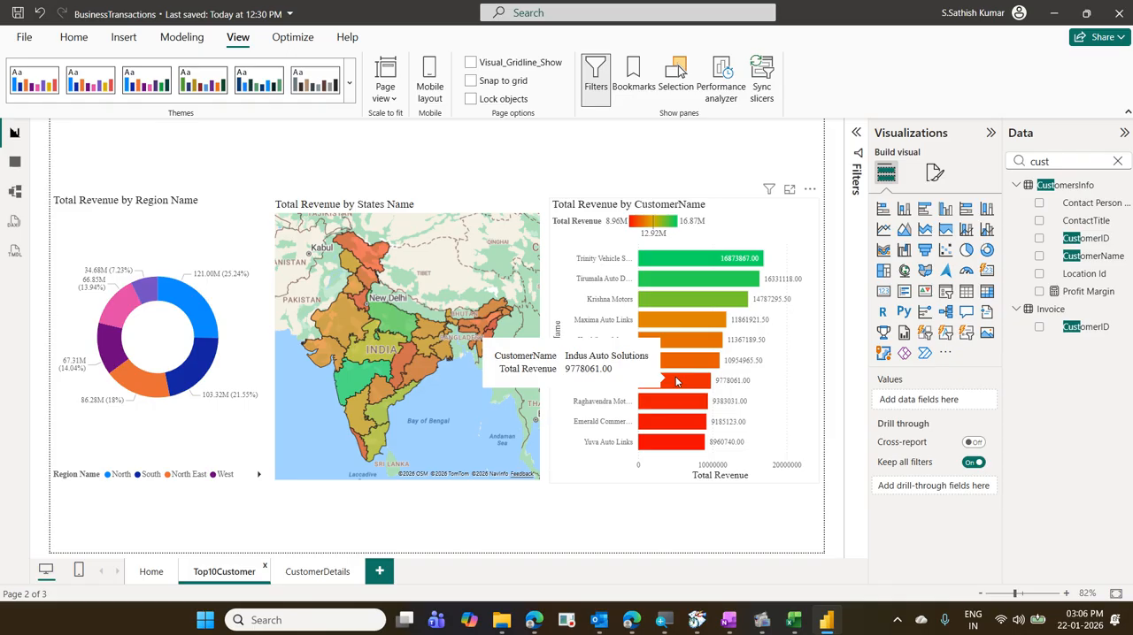
click(676, 382)
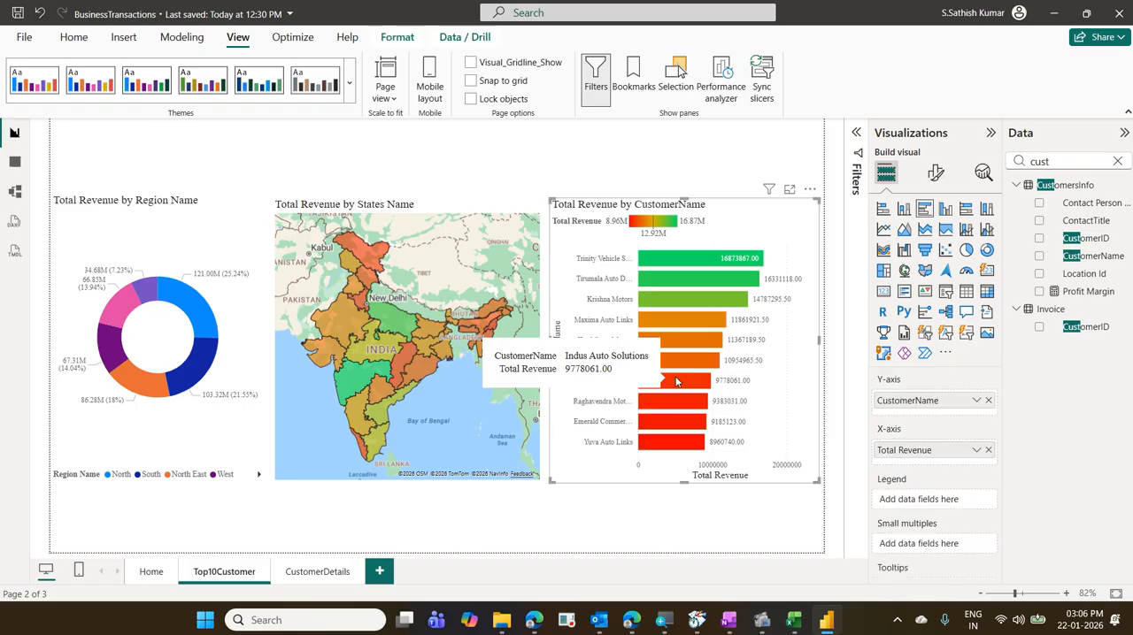
right_click(676, 382)
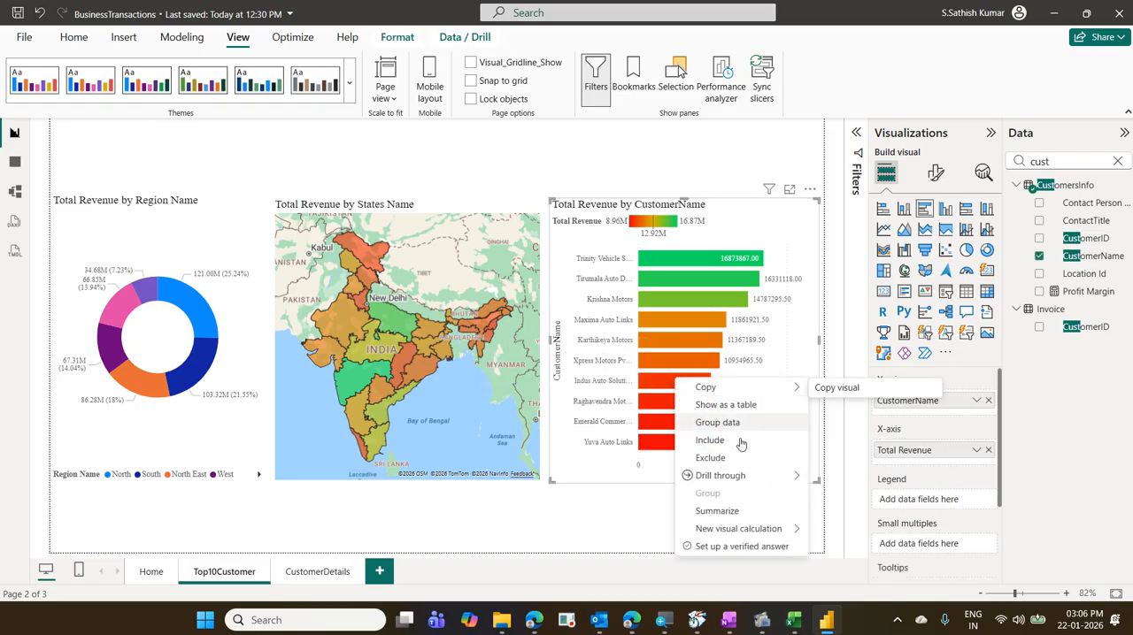
mouse_move(752, 481)
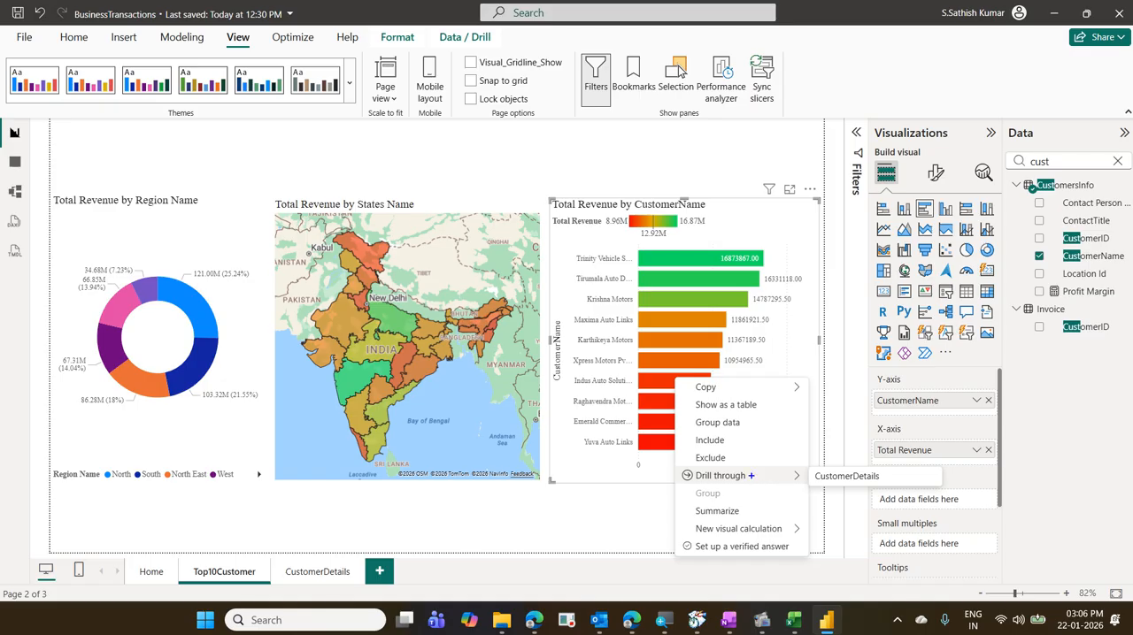
drag(805, 467, 892, 492)
mouse_move(757, 482)
mouse_down()
mouse_move(832, 435)
mouse_move(853, 459)
mouse_up()
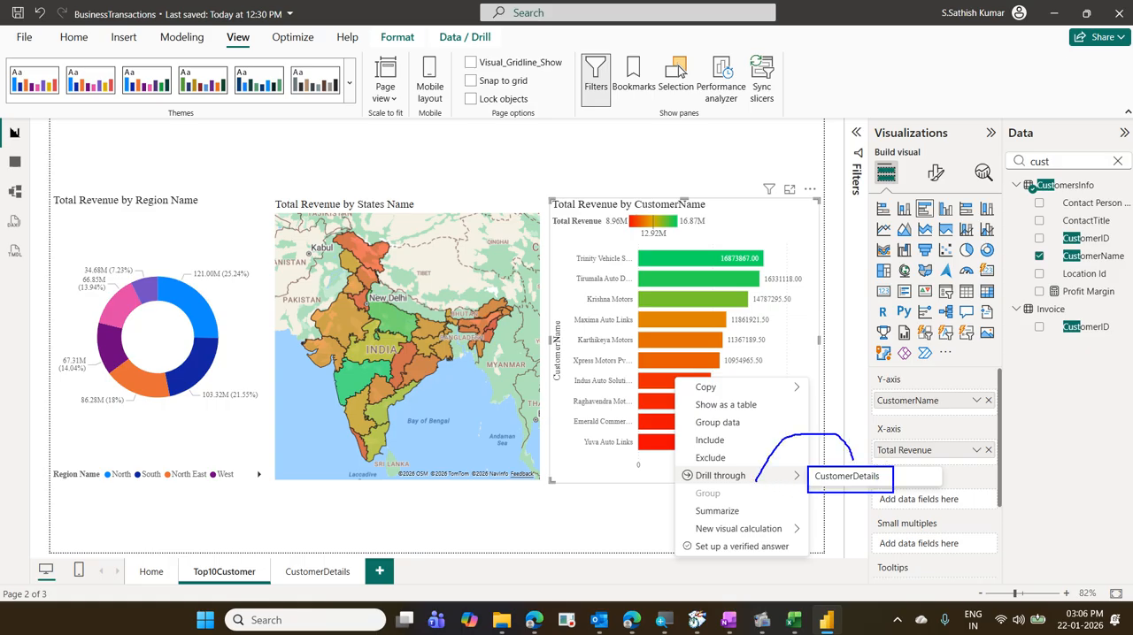
key(Escape)
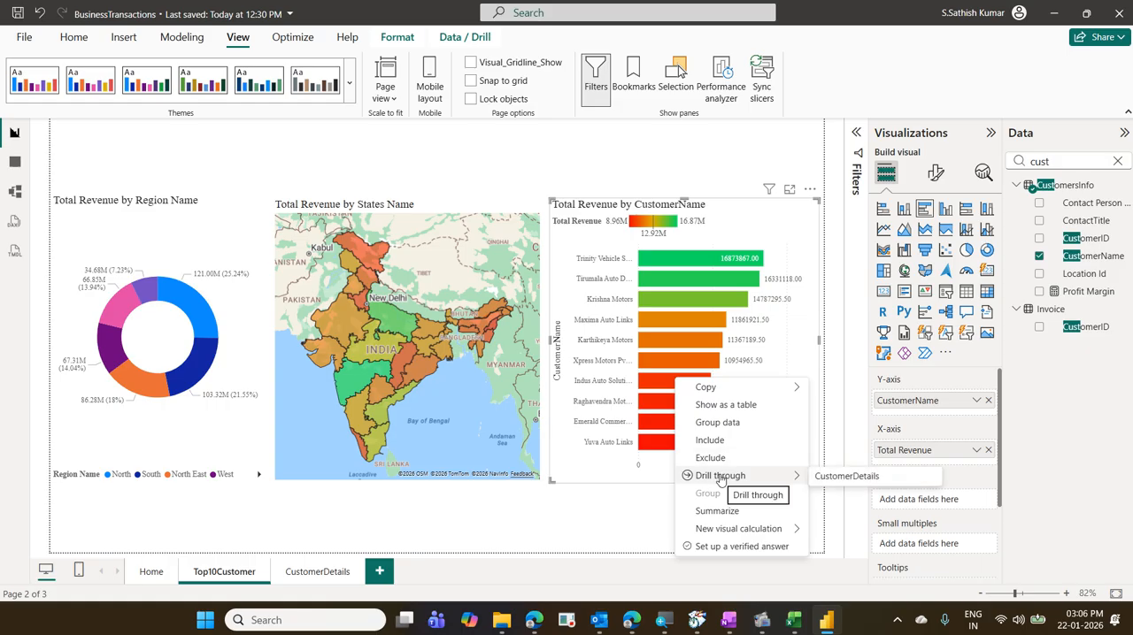
click(839, 478)
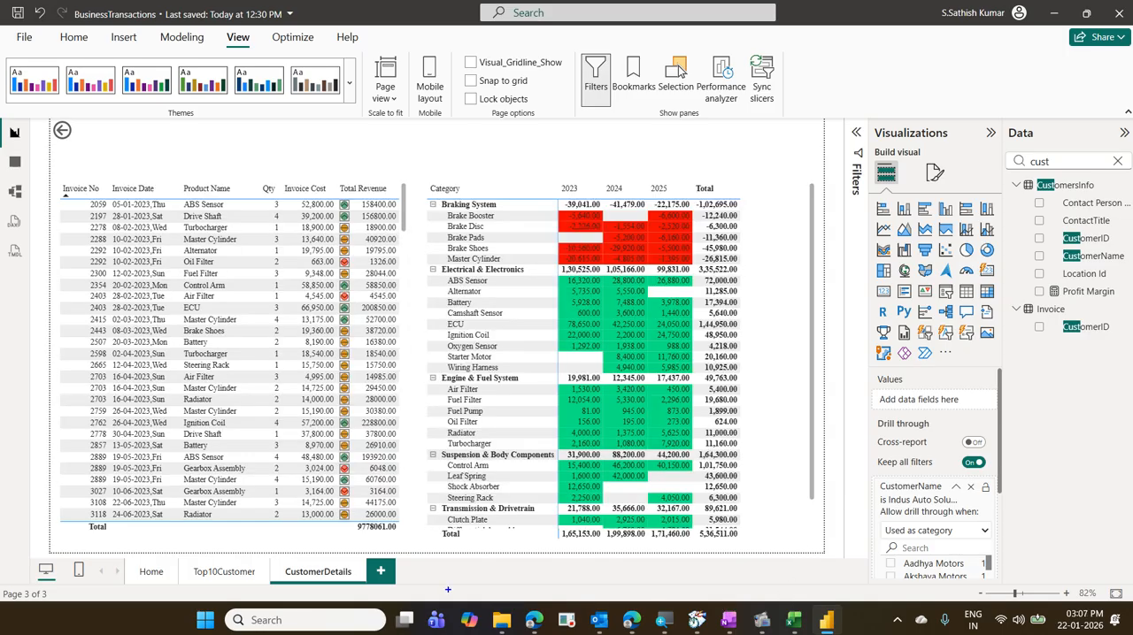
drag(358, 518, 406, 540)
drag(347, 509, 396, 542)
key(Escape)
- Remove the CustomerName and Top 10 CustomerName drill-through filters from CustomerDetails and add CustomerName again as the drill-through field
click(974, 487)
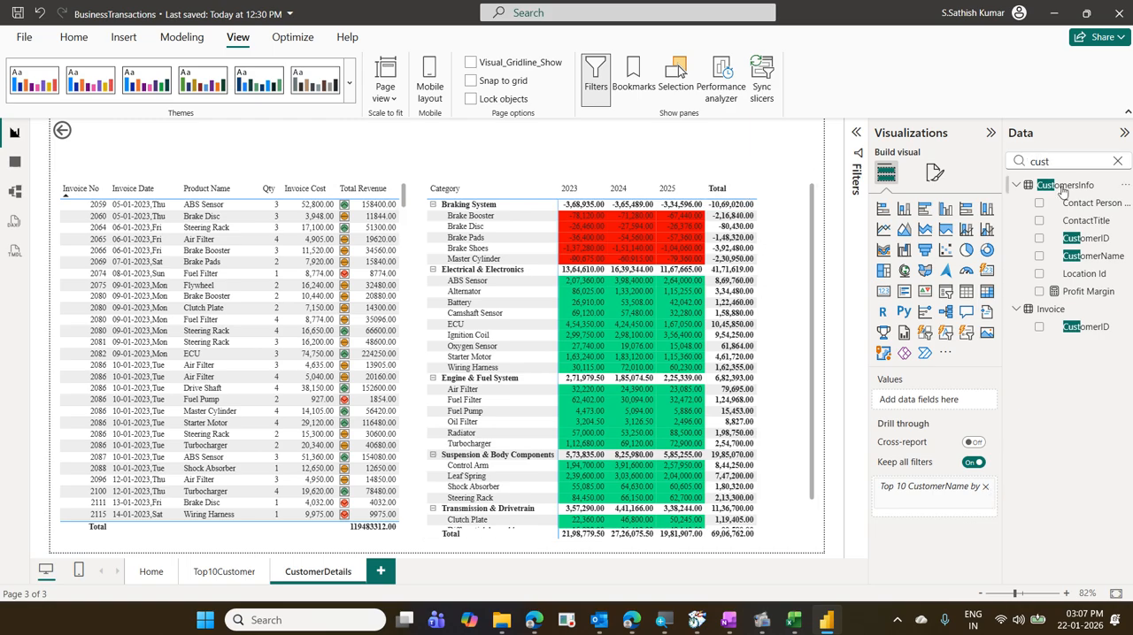
click(987, 492)
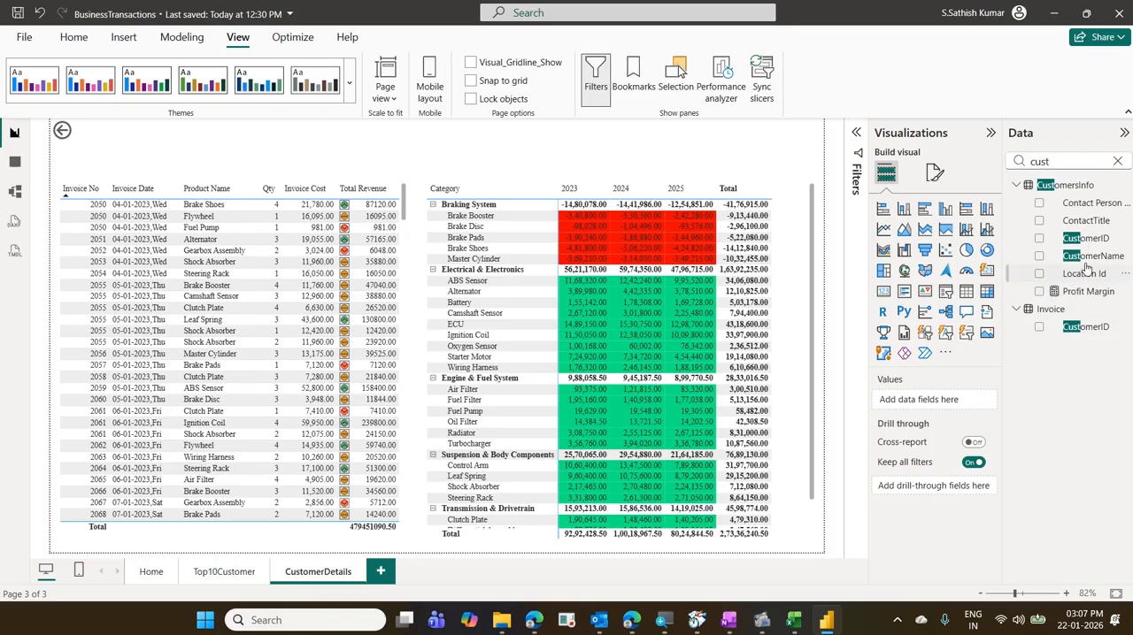
drag(1090, 258, 963, 497)
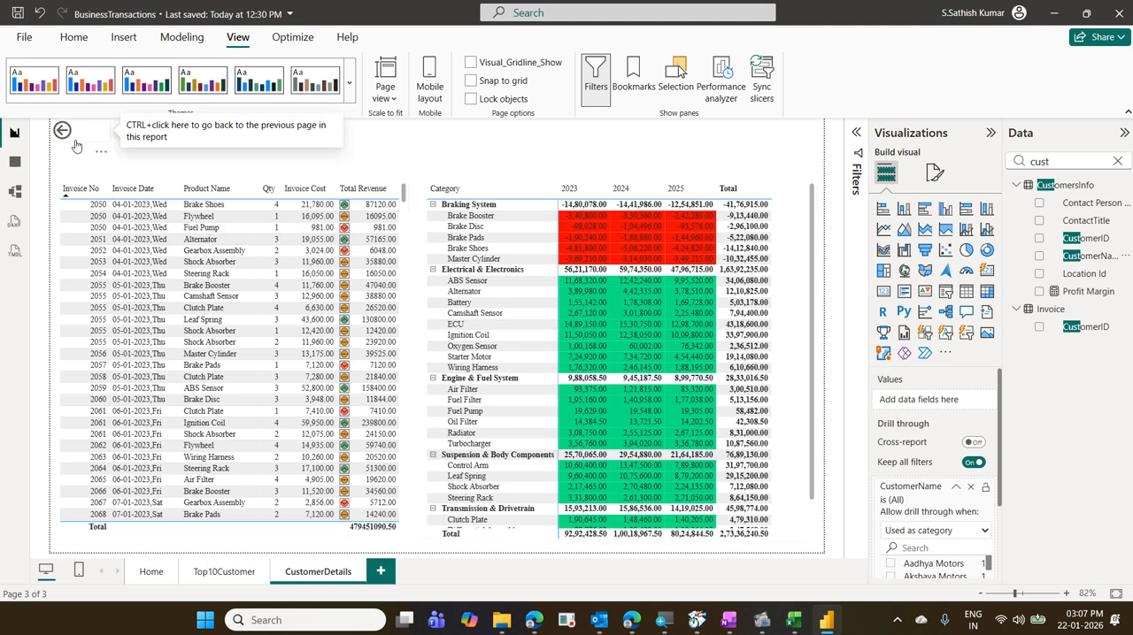
- Drill through from the Maxima Auto Links bar on Top10Customer to CustomerDetails and check the invoice table's revenue total
click(202, 573)
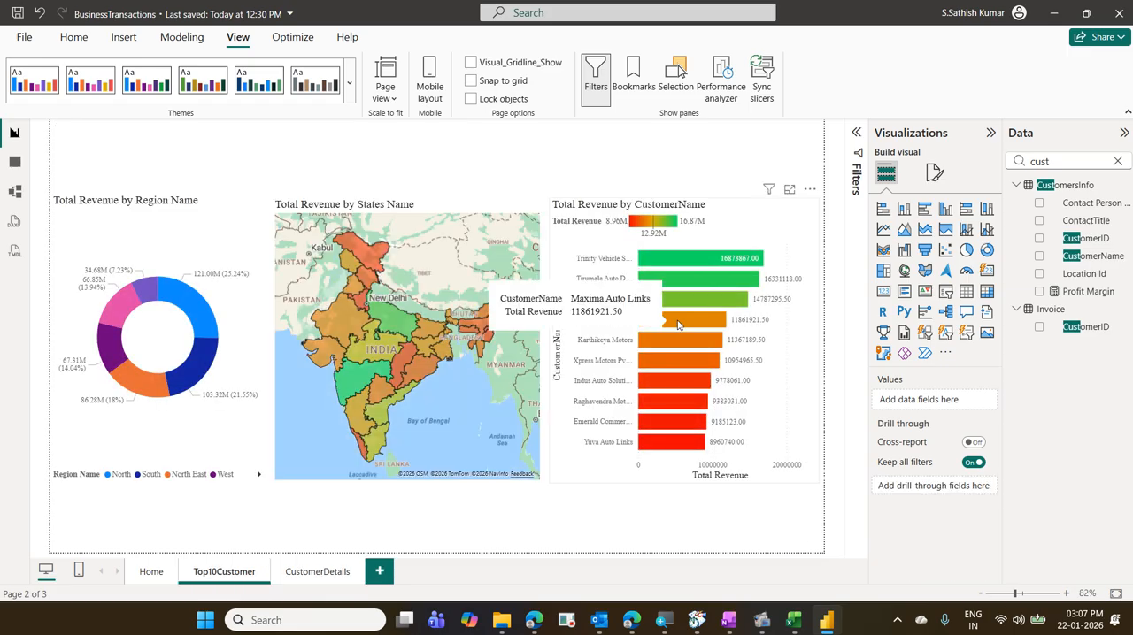
right_click(677, 325)
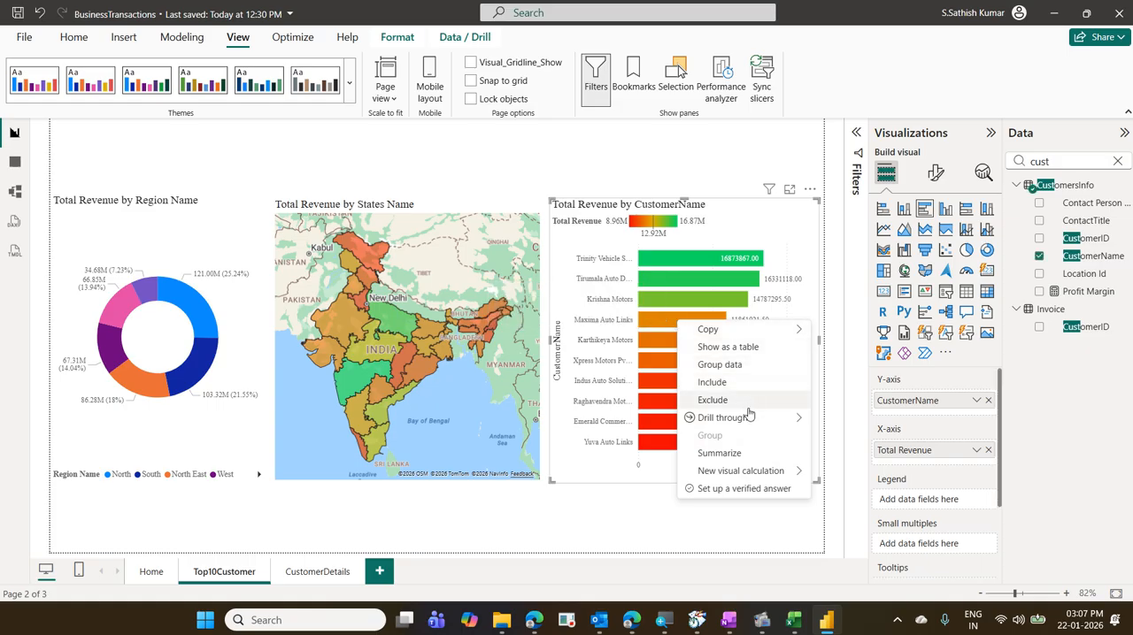
mouse_move(750, 417)
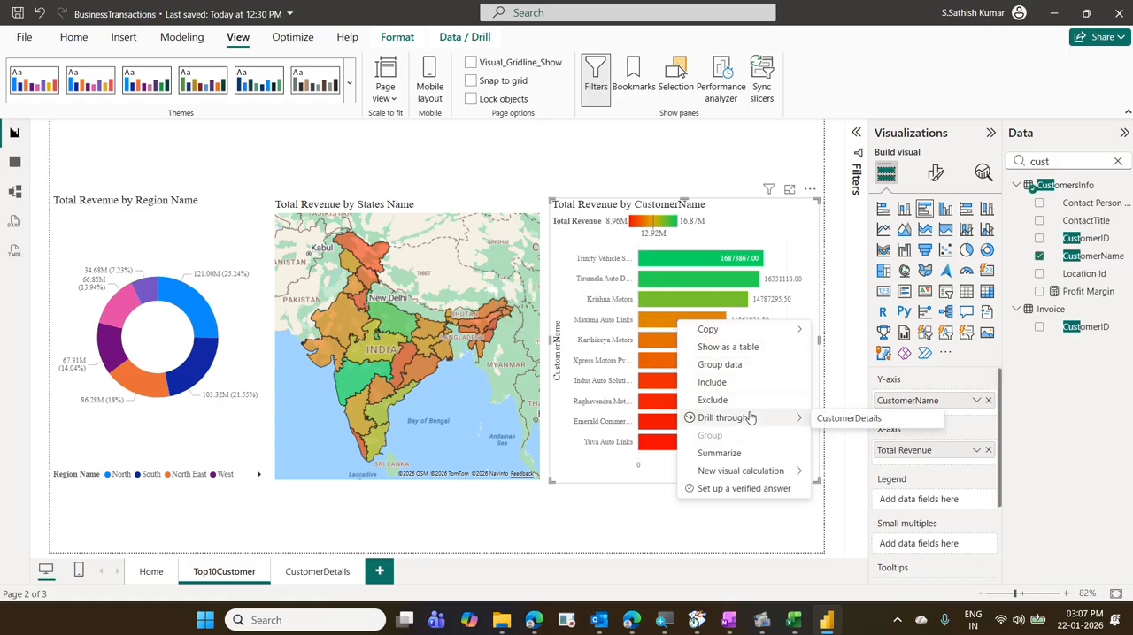
click(844, 420)
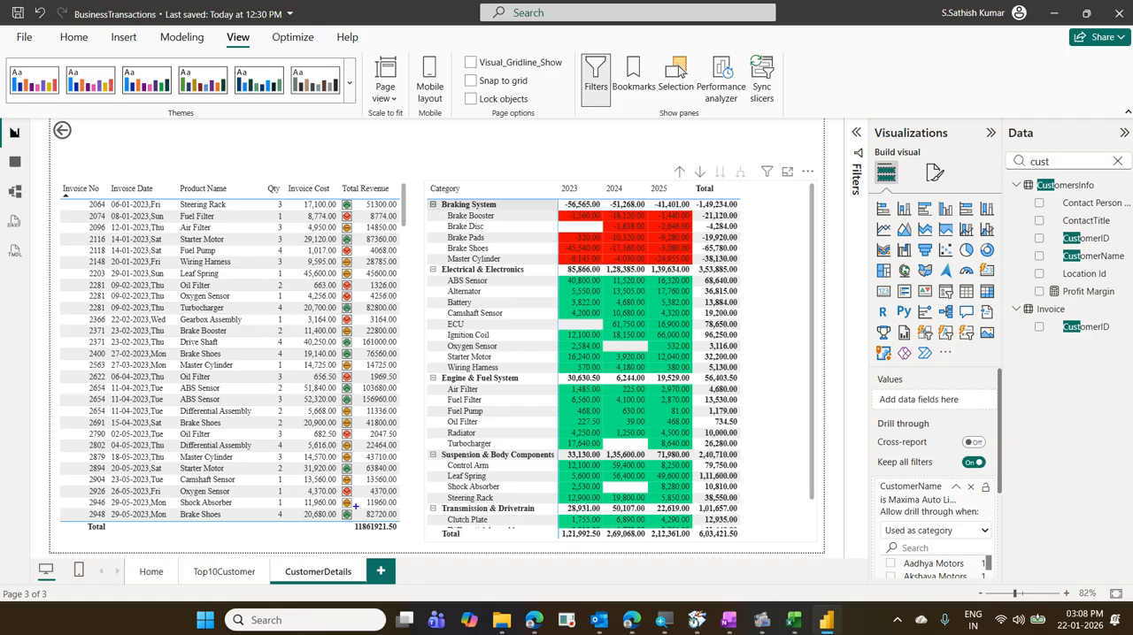
mouse_move(333, 549)
mouse_down()
mouse_move(293, 576)
mouse_move(337, 574)
mouse_up()
key(Escape)
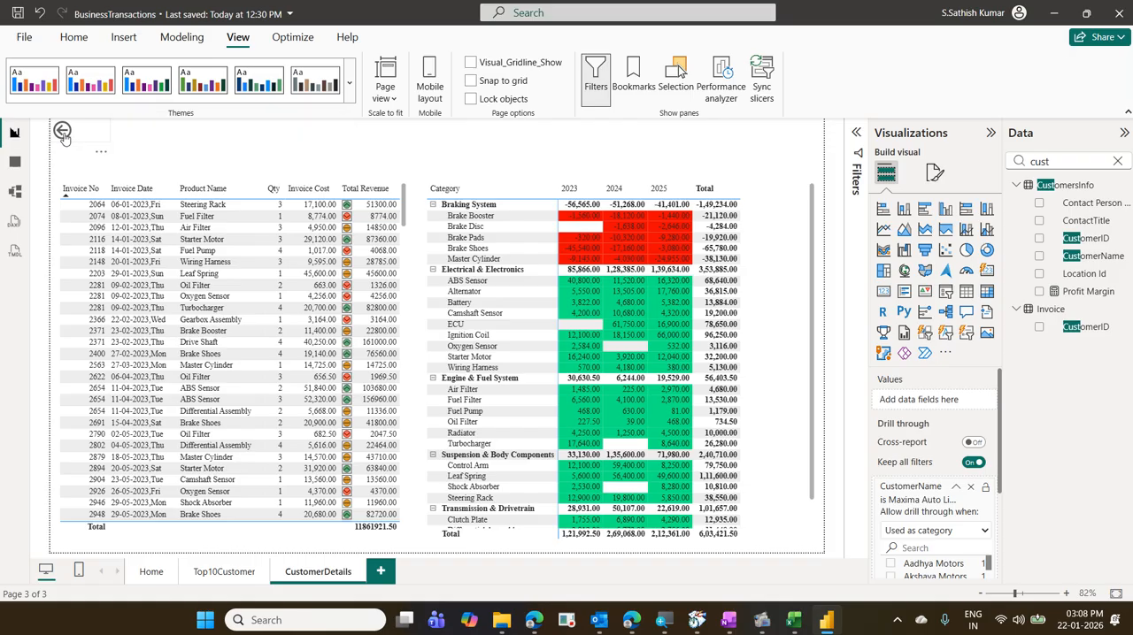
- Go back to the Top10Customer page and drill through from the Trinity Vehicle Solutions bar to CustomerDetails
ctrl+click(62, 133)
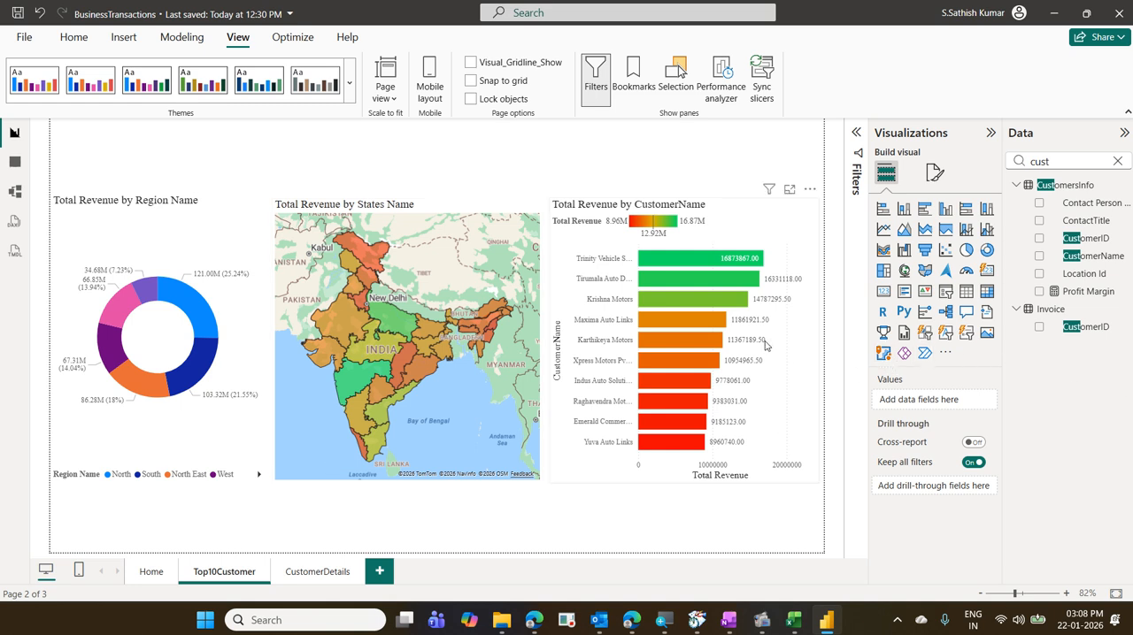
right_click(679, 257)
mouse_move(787, 352)
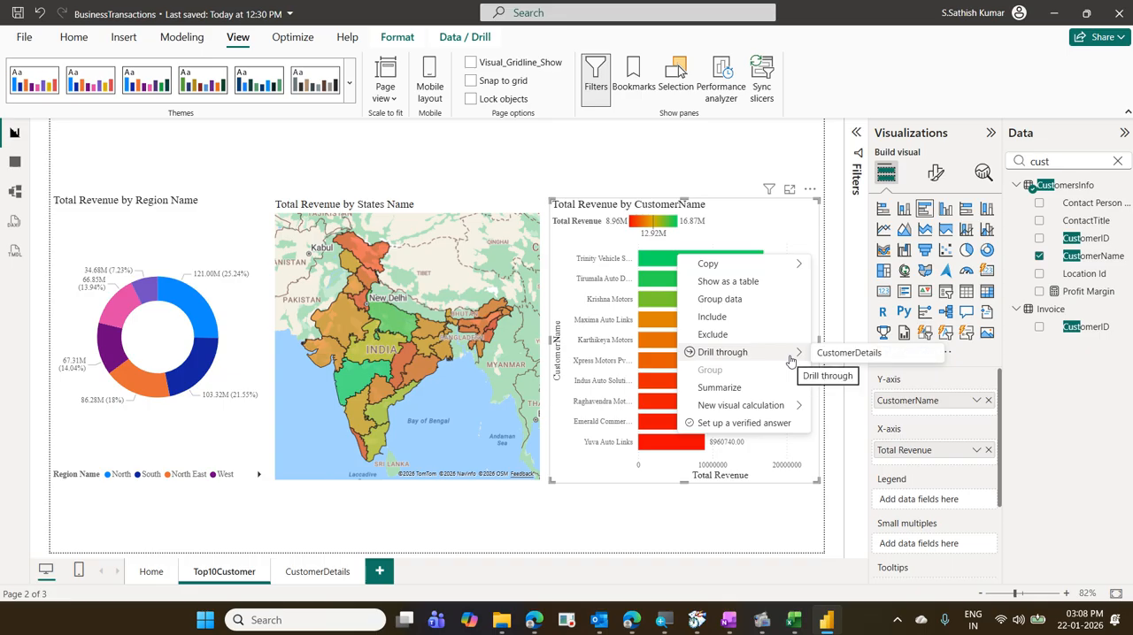
click(839, 356)
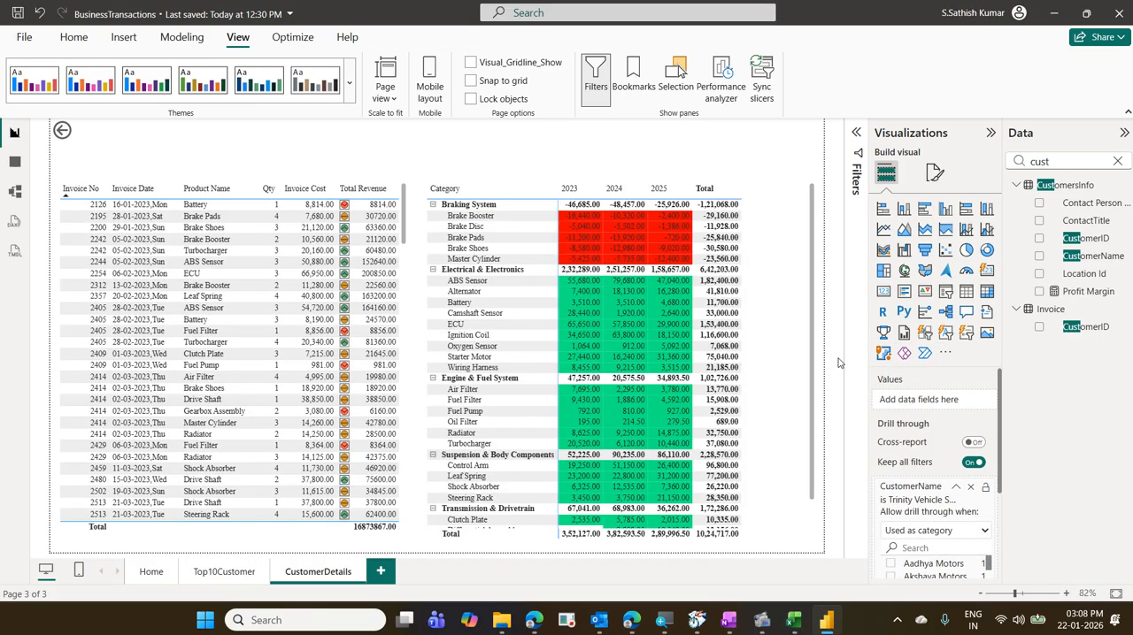
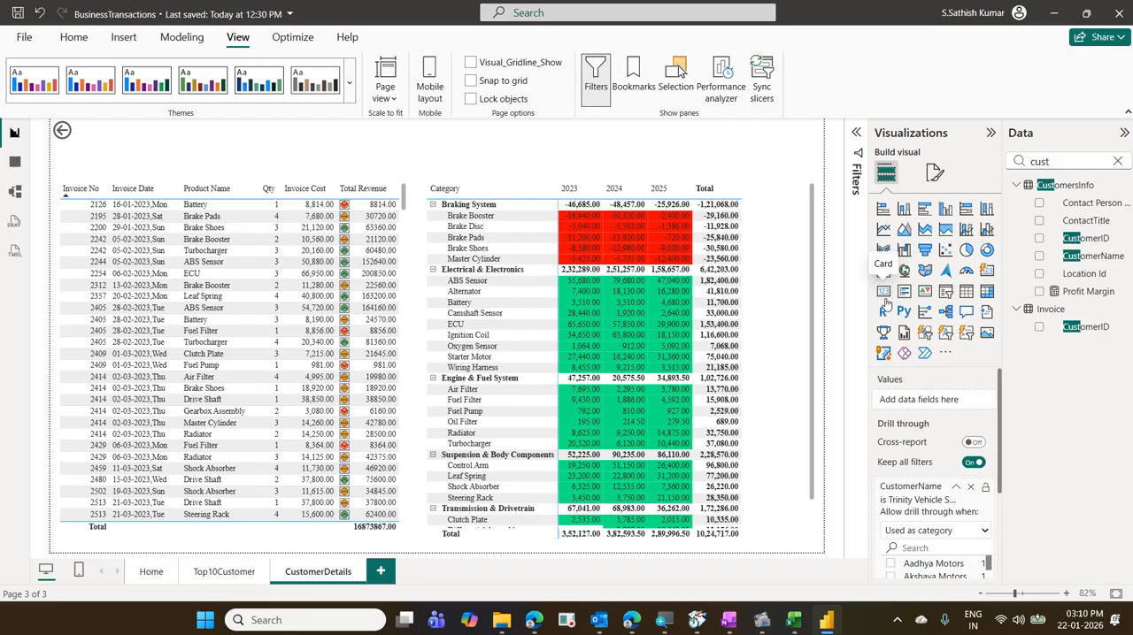
- Add a wide Card showing CustomerName above the invoice table and matrix on CustomerDetails, and turn off its category label
click(883, 293)
drag(262, 315, 699, 173)
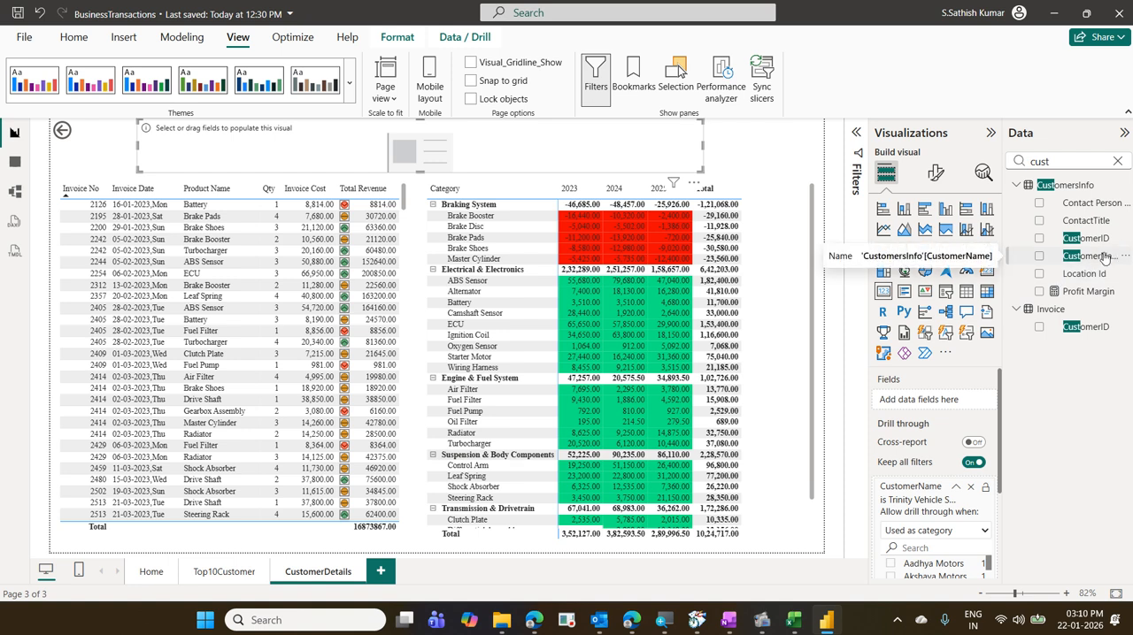
drag(1104, 257, 465, 159)
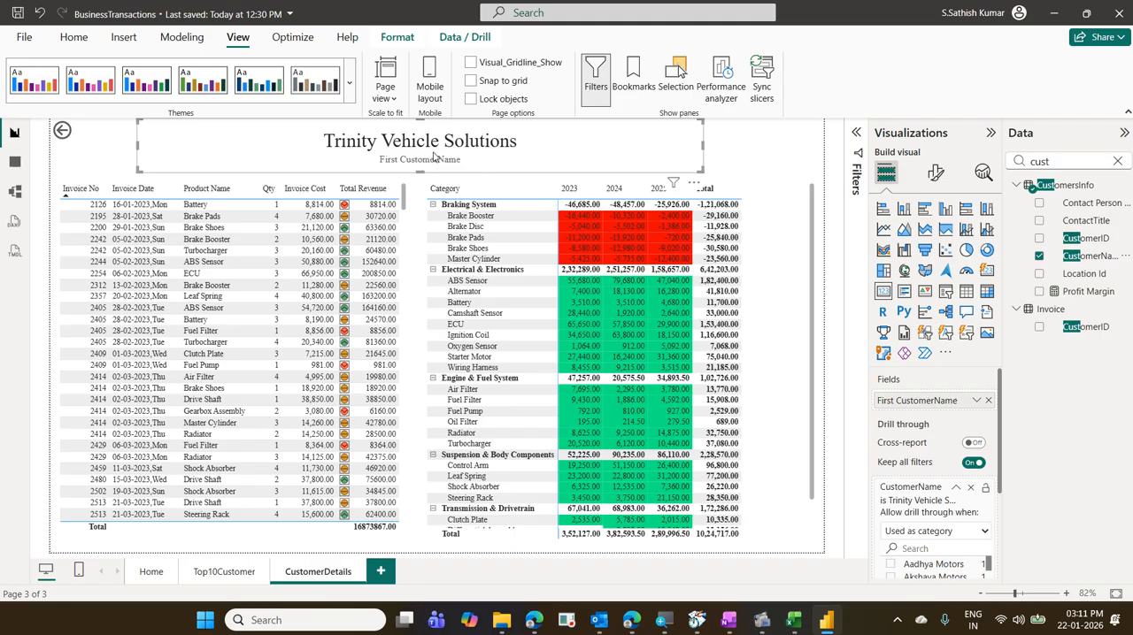
click(936, 175)
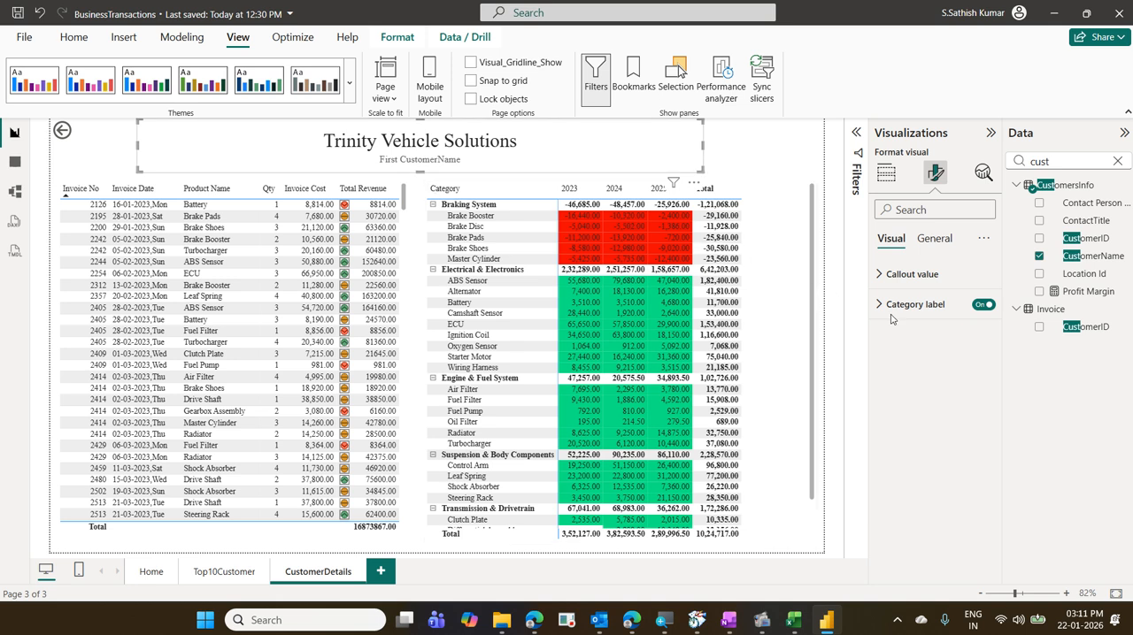
click(981, 305)
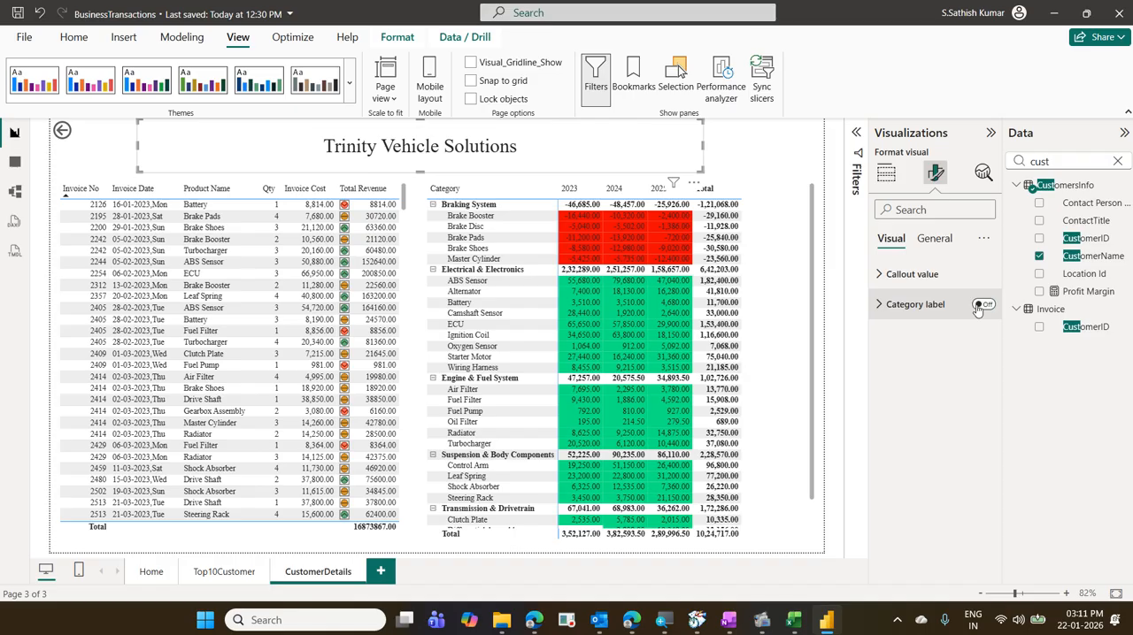
- Go back to Top10Customer and drill through from the Xpress Motors Pvt Ltd bar to CustomerDetails to check the card's customer name
ctrl+click(62, 131)
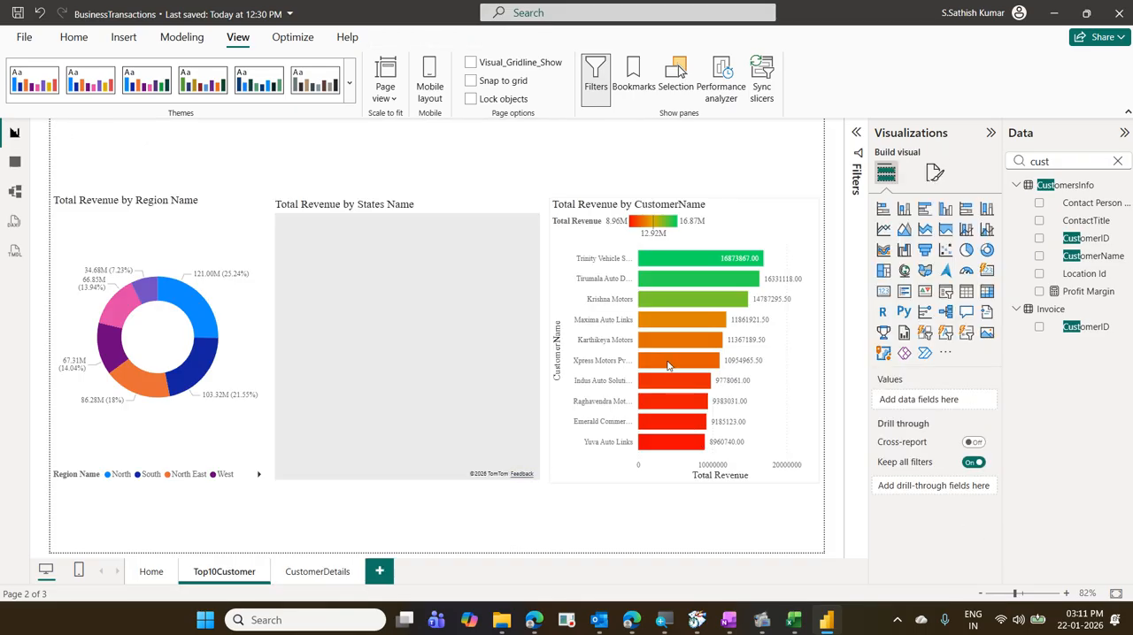
mouse_move(668, 361)
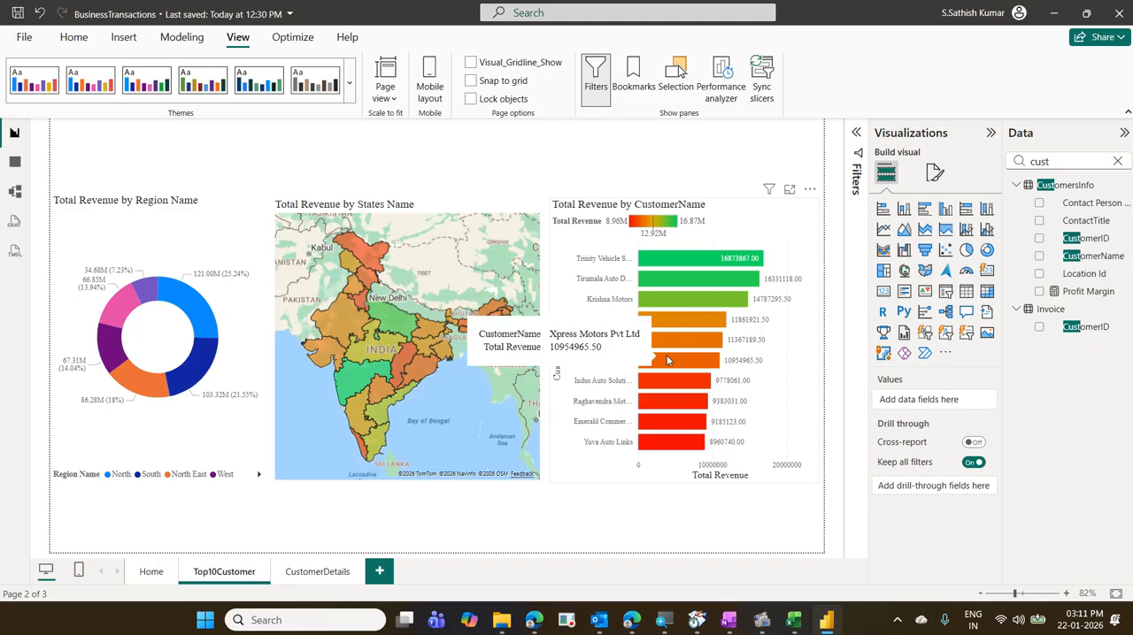
right_click(668, 360)
mouse_move(736, 452)
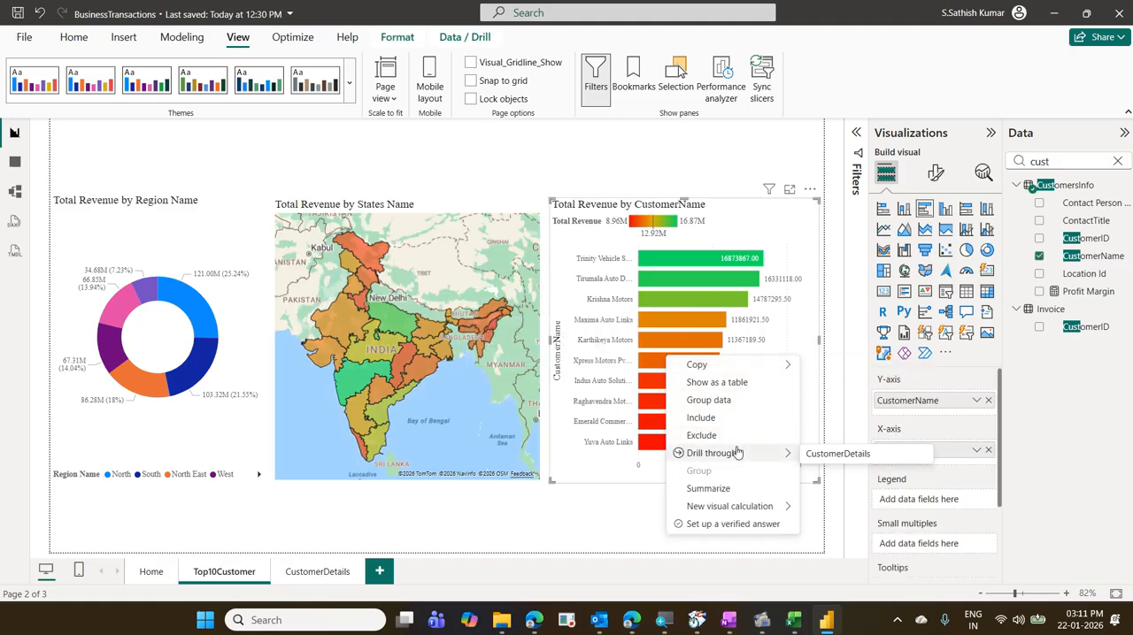
click(827, 455)
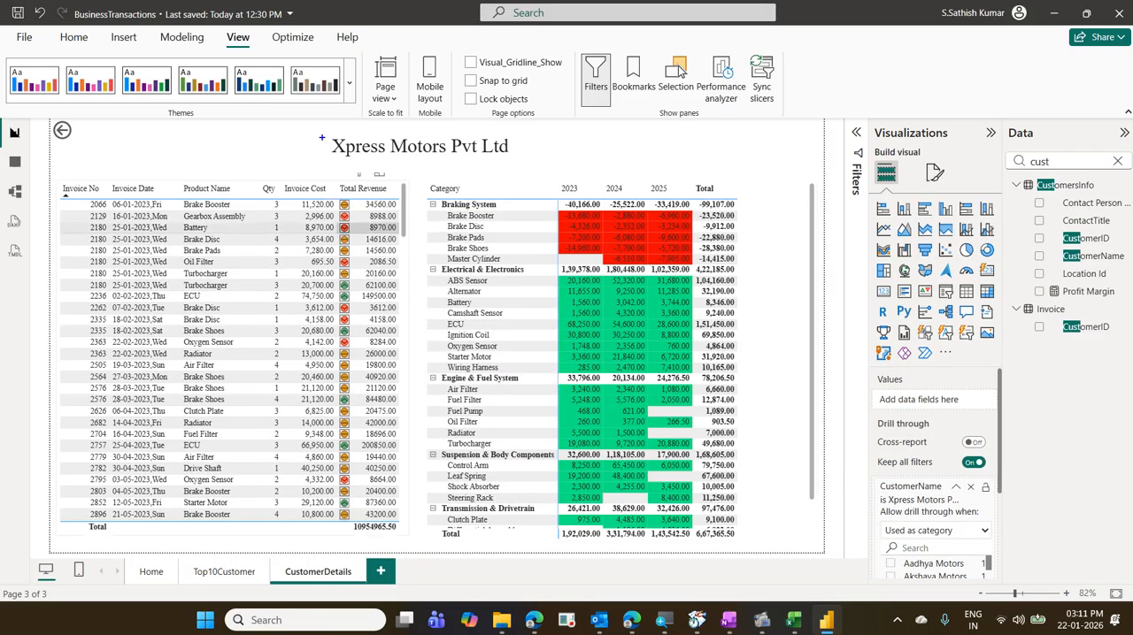
drag(505, 147, 524, 160)
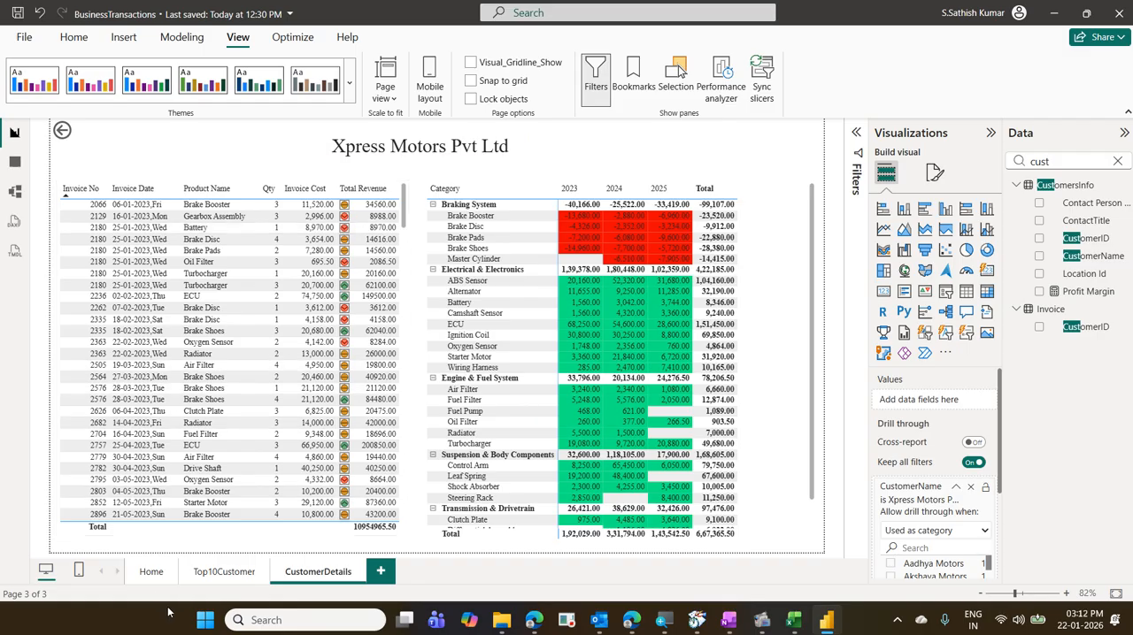
- Revisit Top10Customer, return to CustomerDetails and review the category label setting in the CustomerName card's visual formatting
click(223, 571)
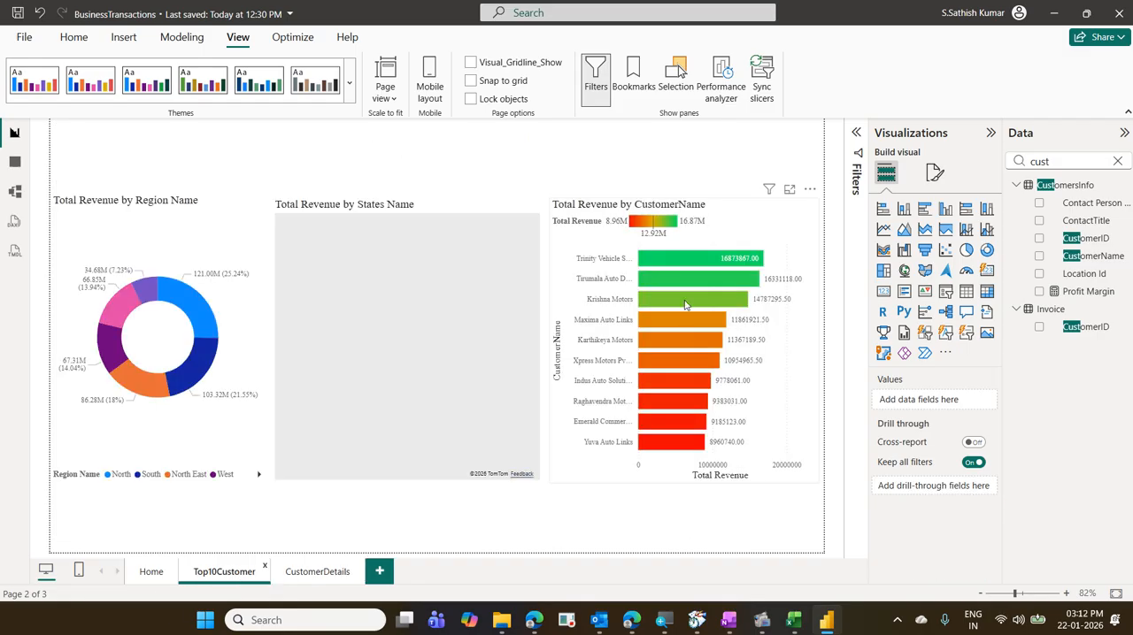
mouse_move(685, 305)
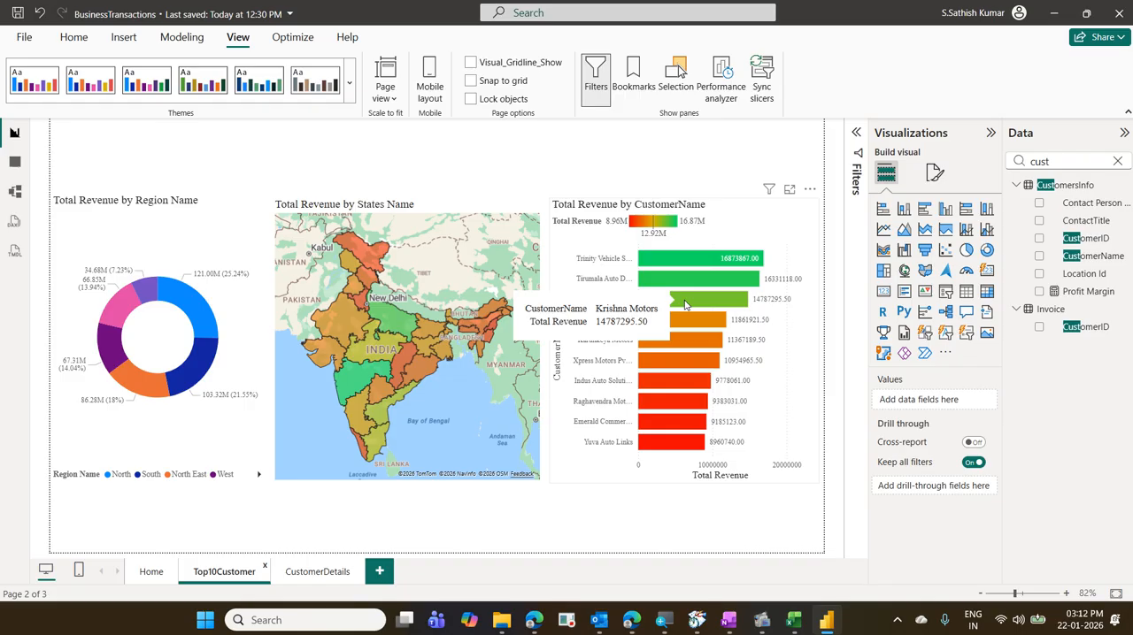
click(333, 581)
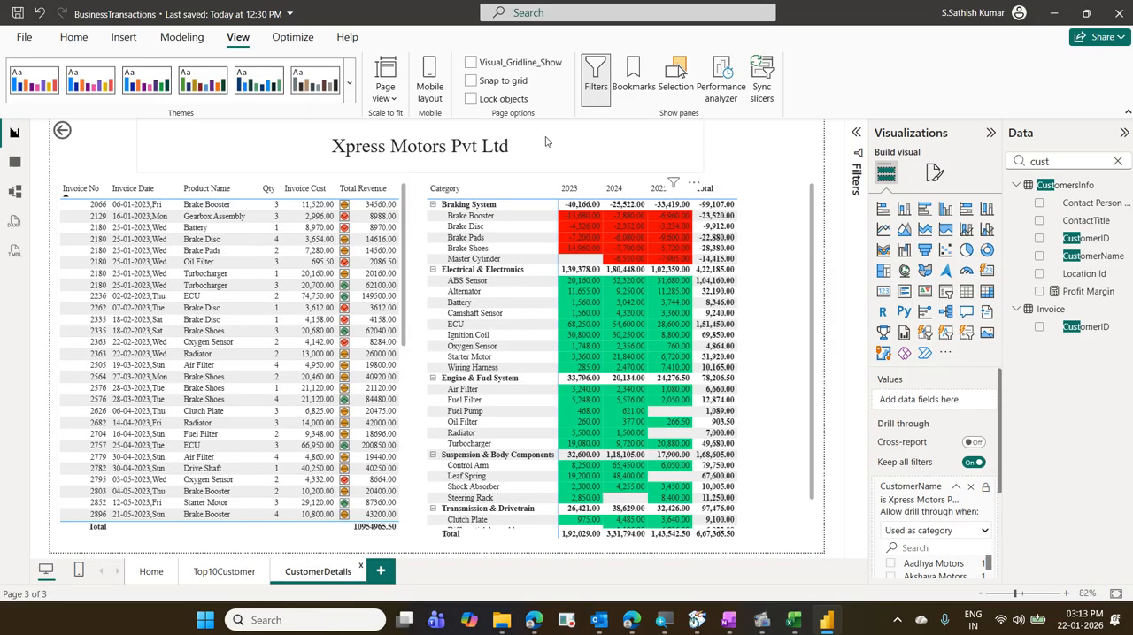
click(546, 142)
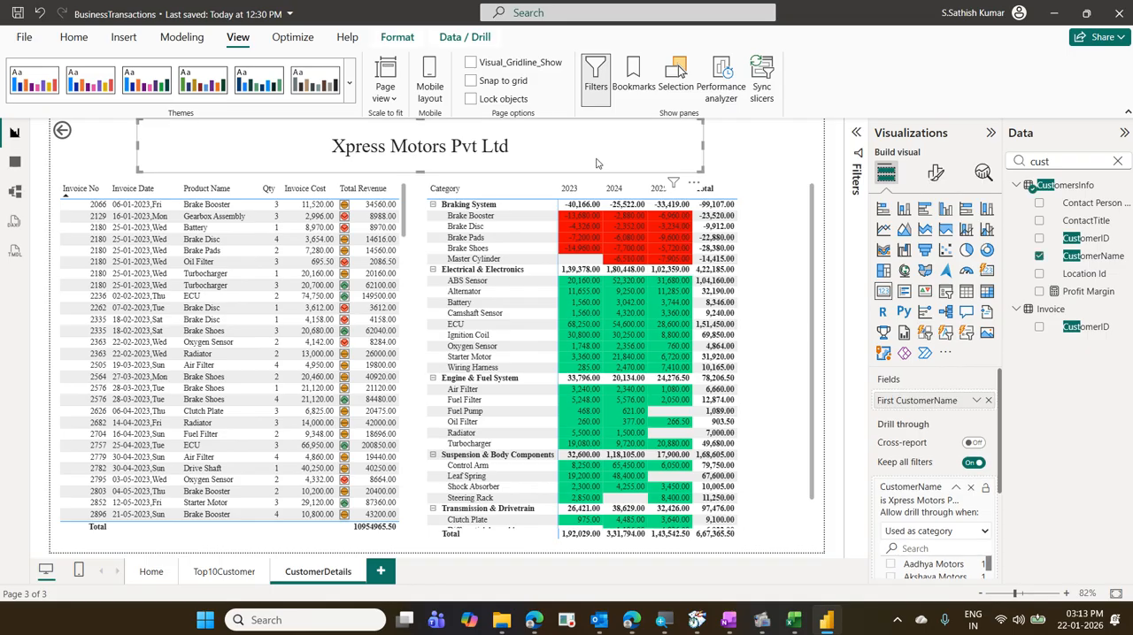
click(936, 171)
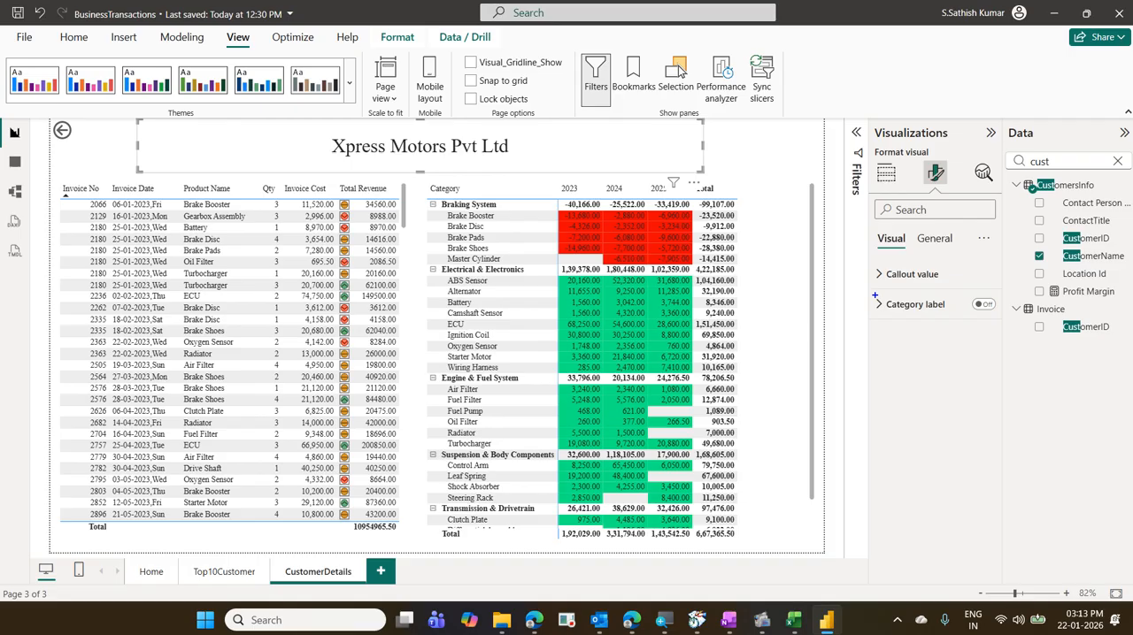
mouse_move(931, 325)
mouse_down()
mouse_move(971, 307)
mouse_move(907, 334)
mouse_up()
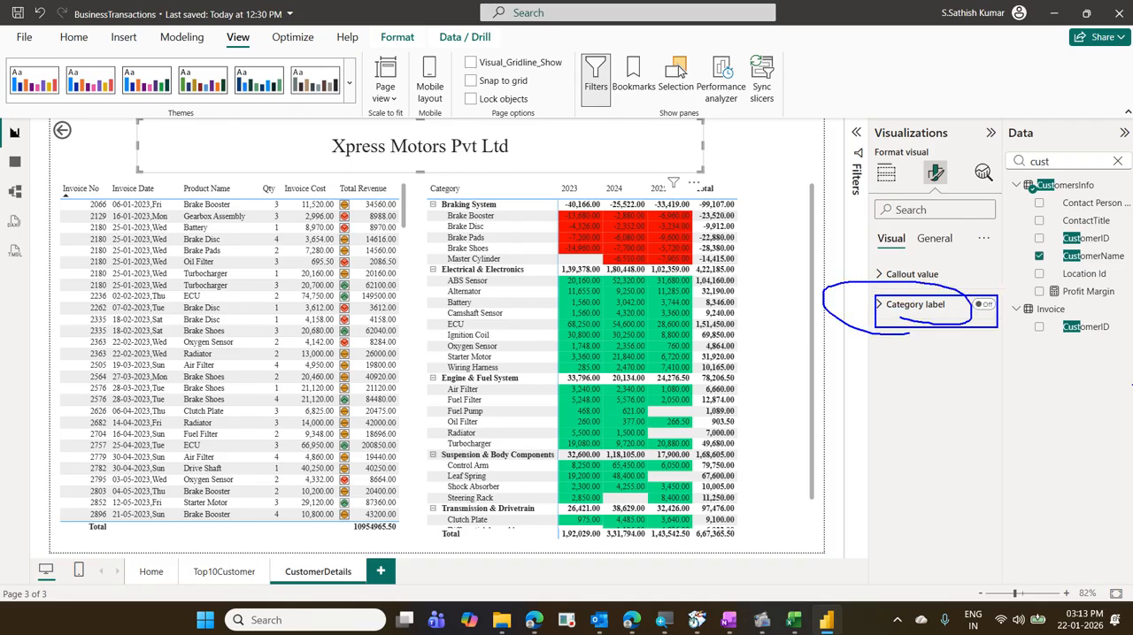
key(Escape)
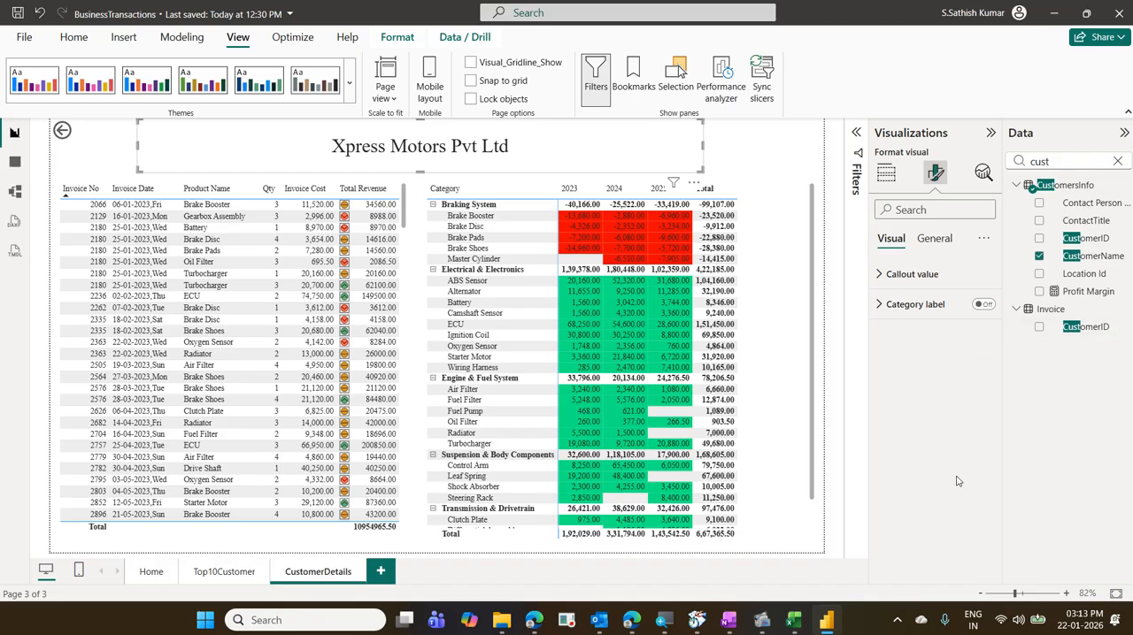
- Add a new blank page to the report
click(381, 572)
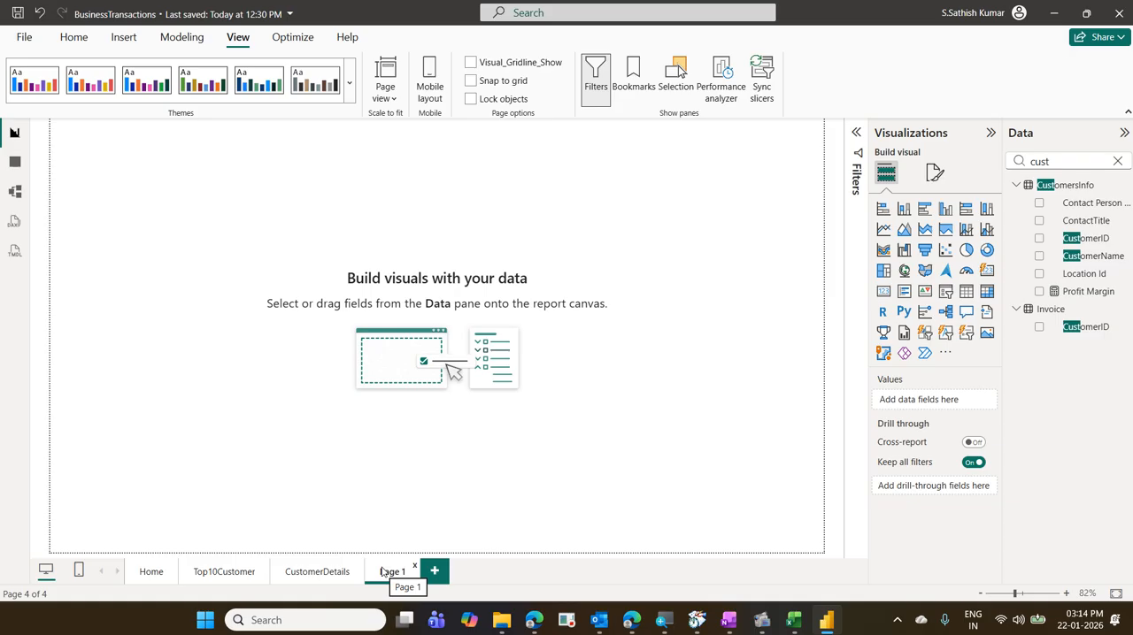
- Drill through from the Tirumala Auto Dealers bar on Top10Customer to CustomerDetails, and return to examine the region revenue donut
click(245, 576)
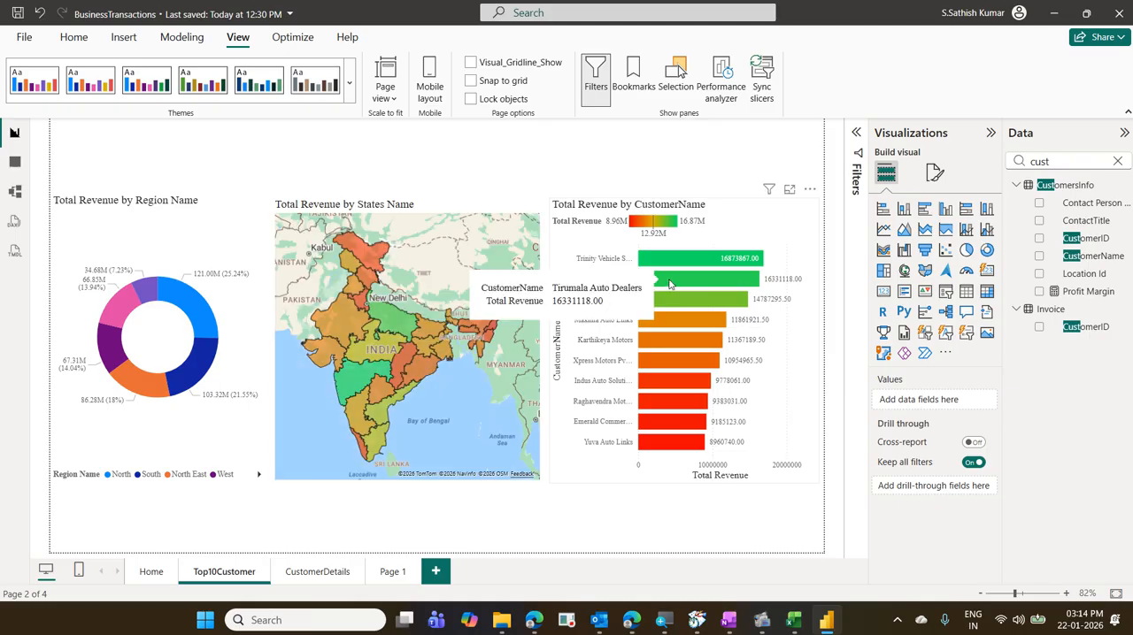
right_click(670, 283)
mouse_move(733, 386)
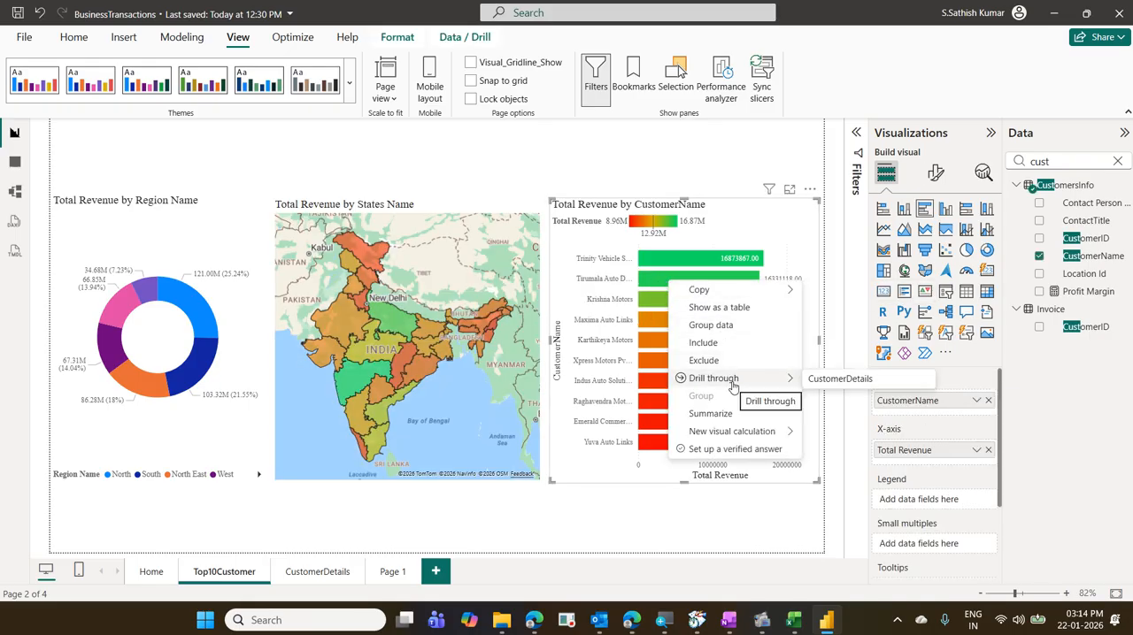
click(840, 378)
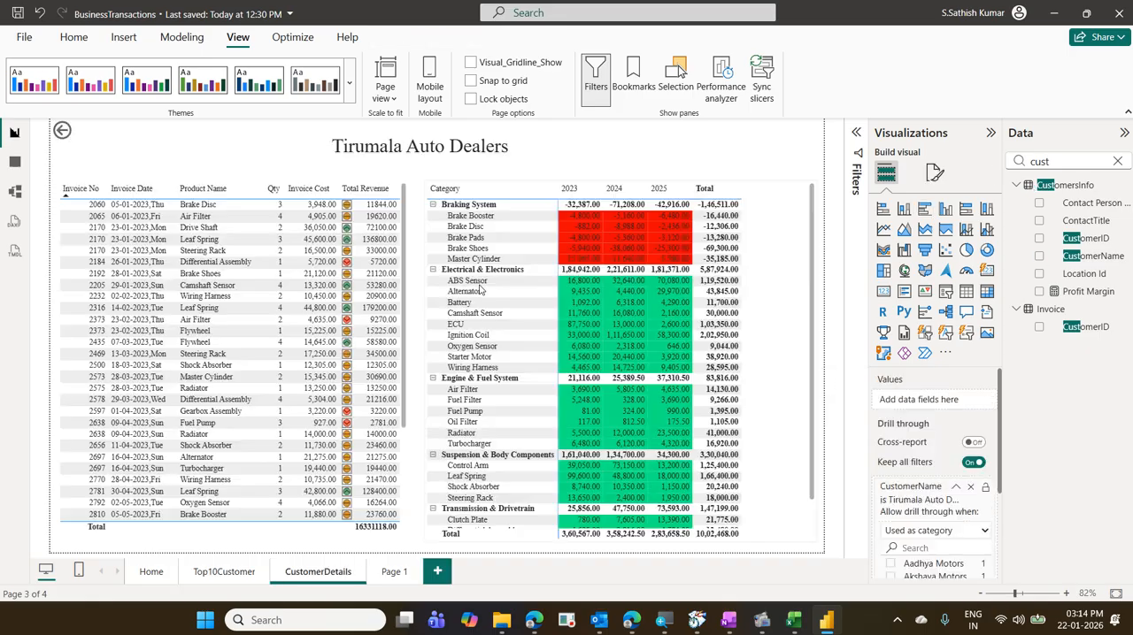
ctrl+click(64, 133)
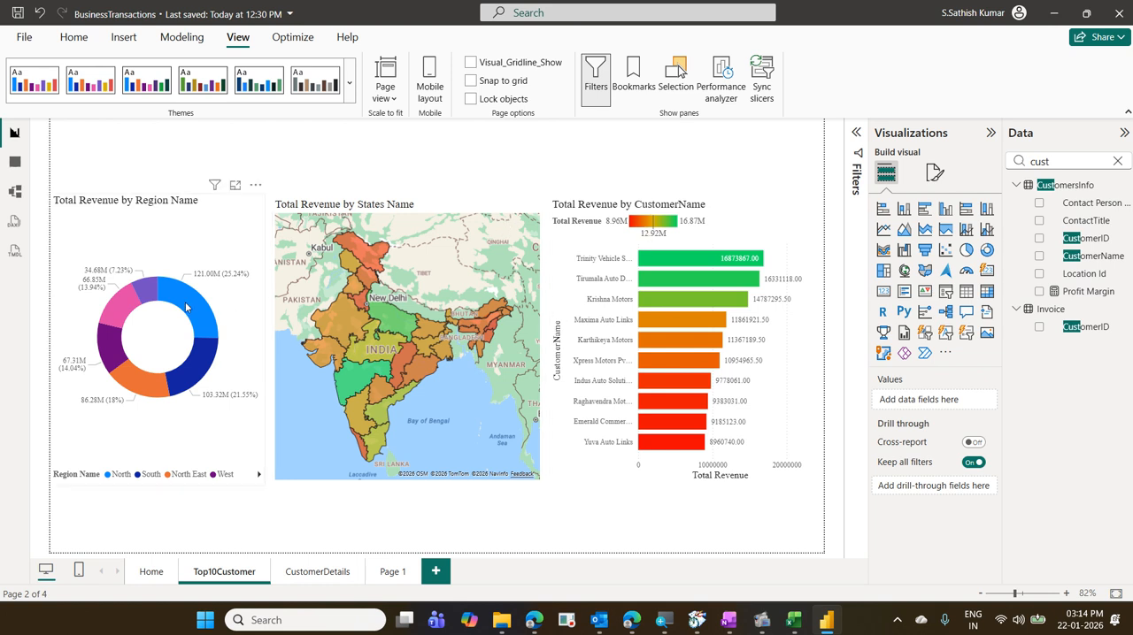
mouse_move(186, 307)
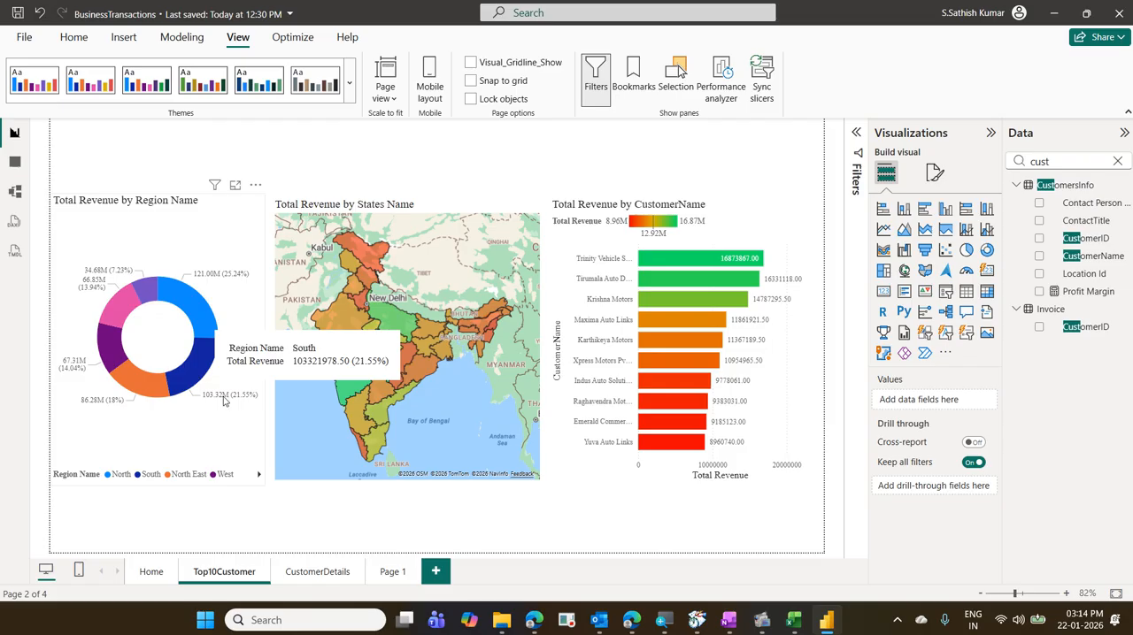
click(390, 572)
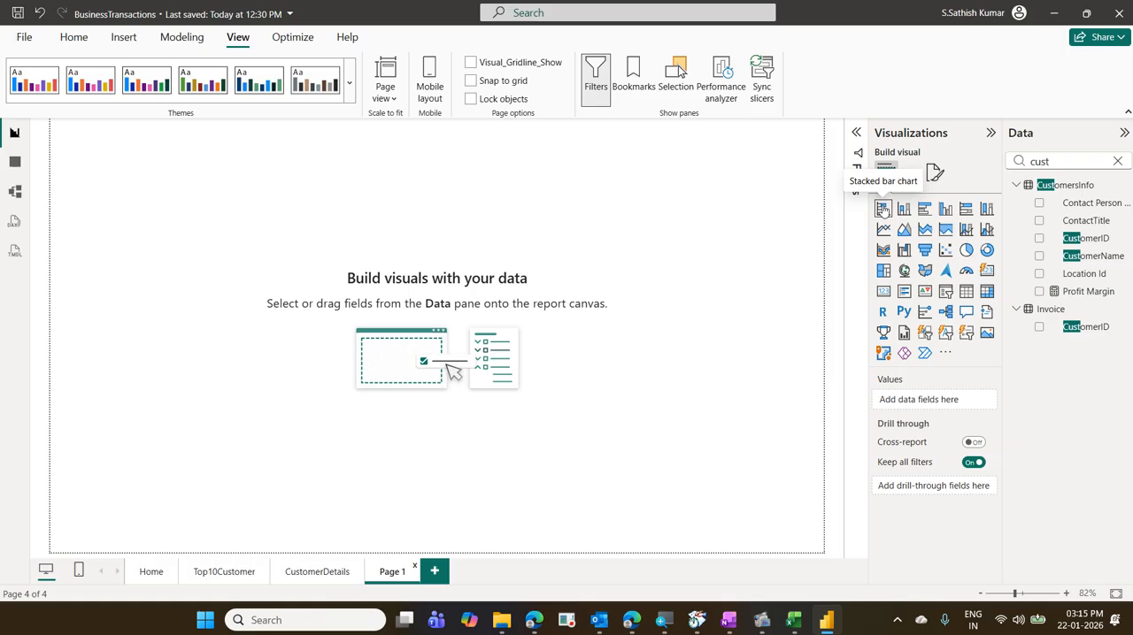
click(343, 561)
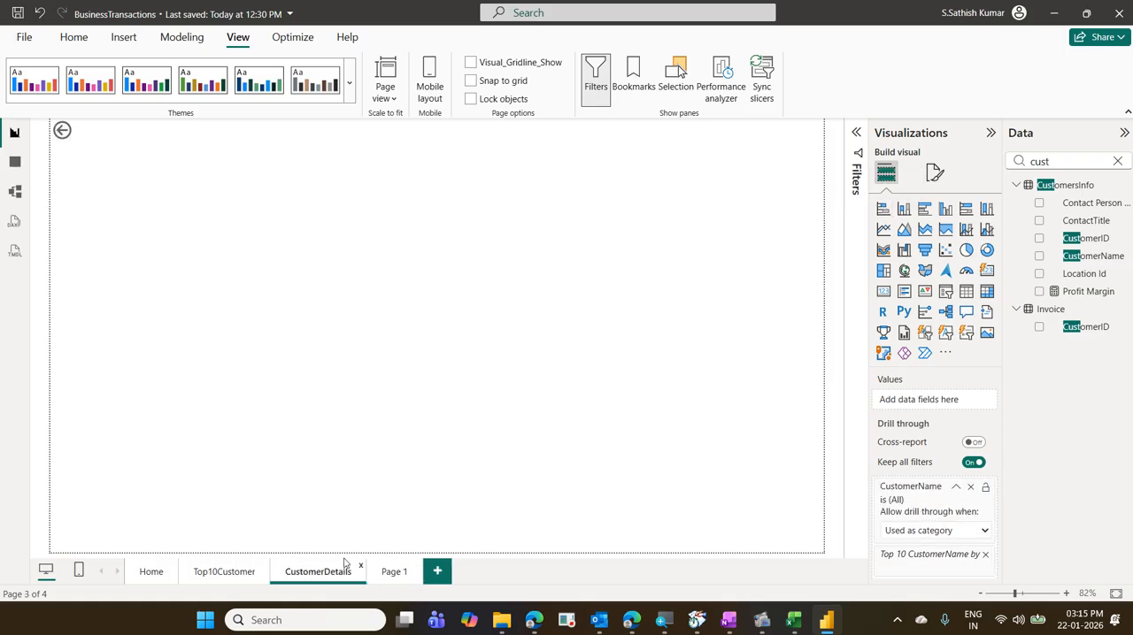
click(226, 571)
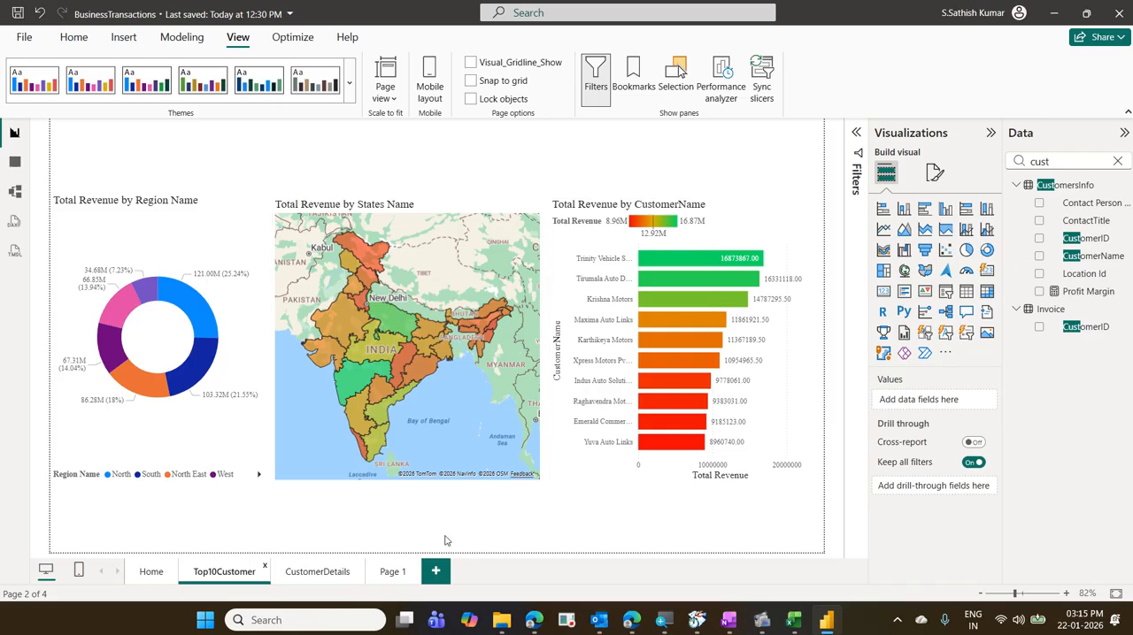
- Insert a stacked bar chart on Page 1 and enlarge it to about two-thirds of the page width and nearly full height
click(394, 570)
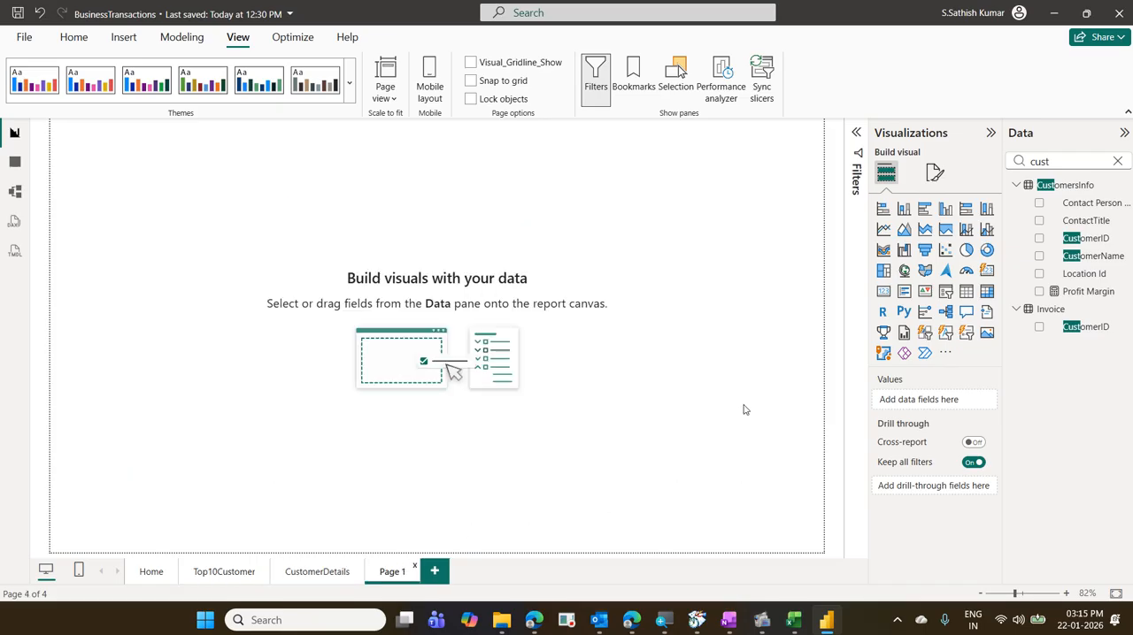
click(878, 210)
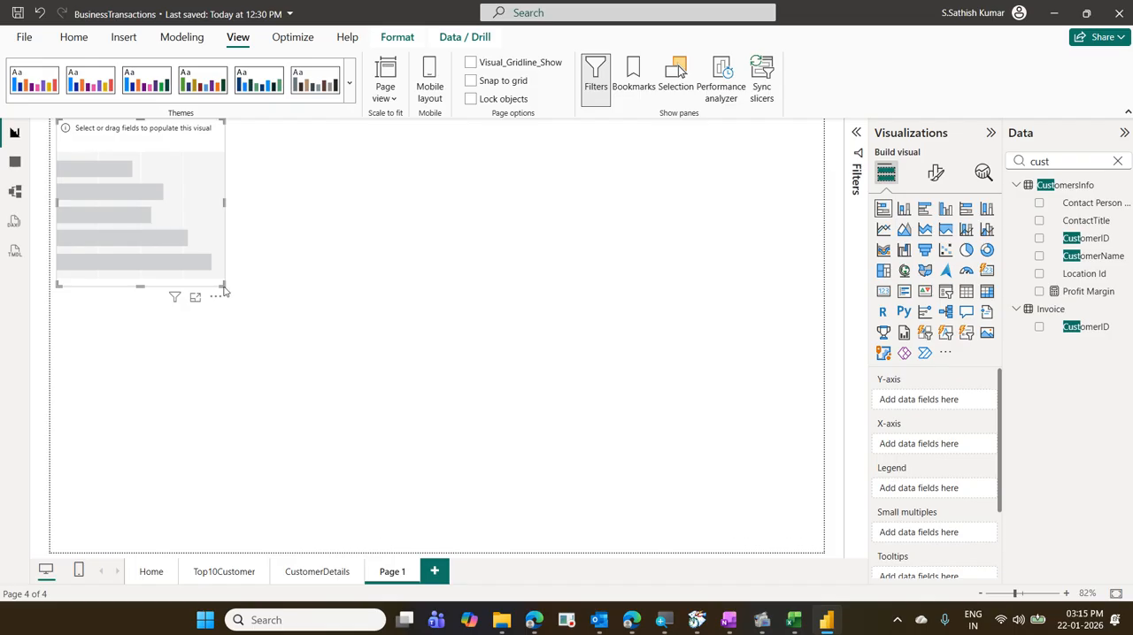
drag(222, 293, 547, 526)
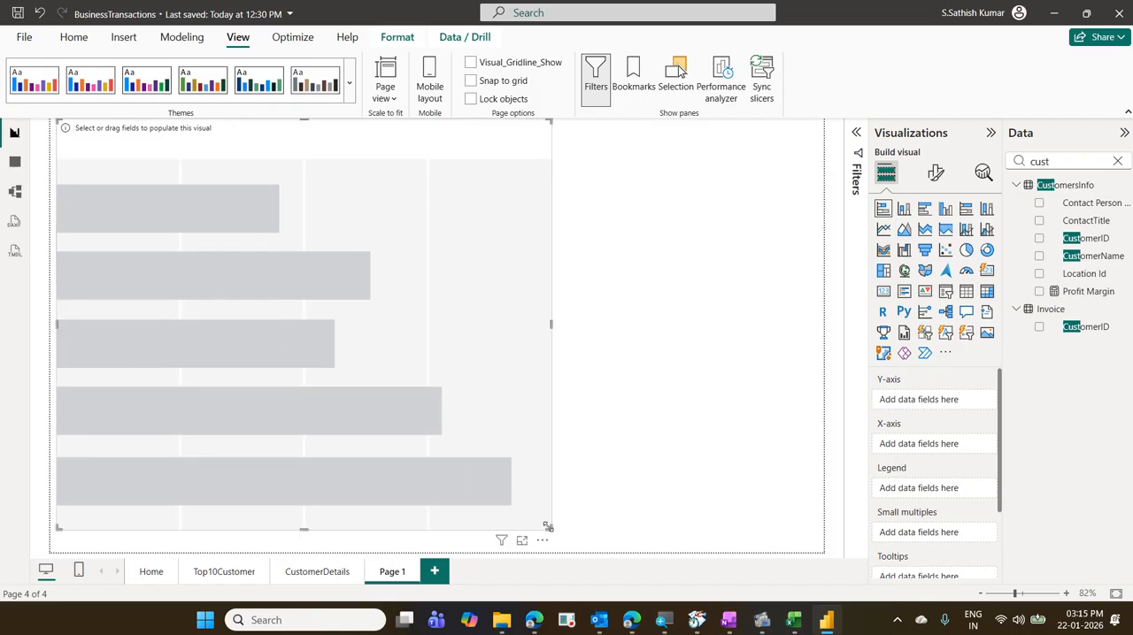
- Assign States Name to the stacked bar chart's Y-axis and Total Revenue to its X-axis
click(1116, 163)
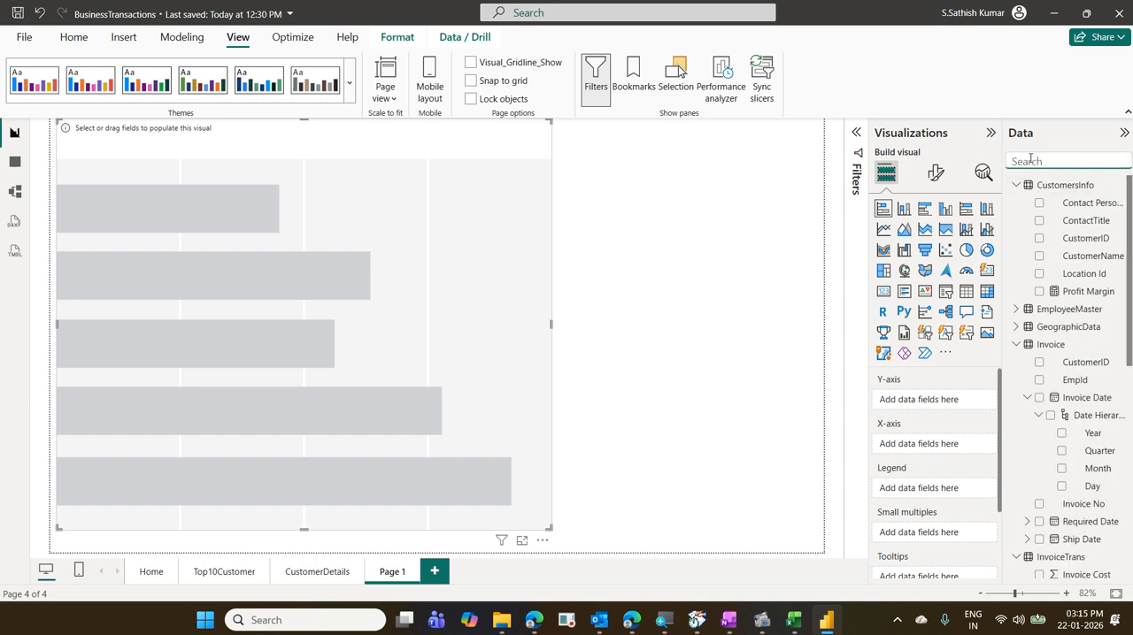
text(stat)
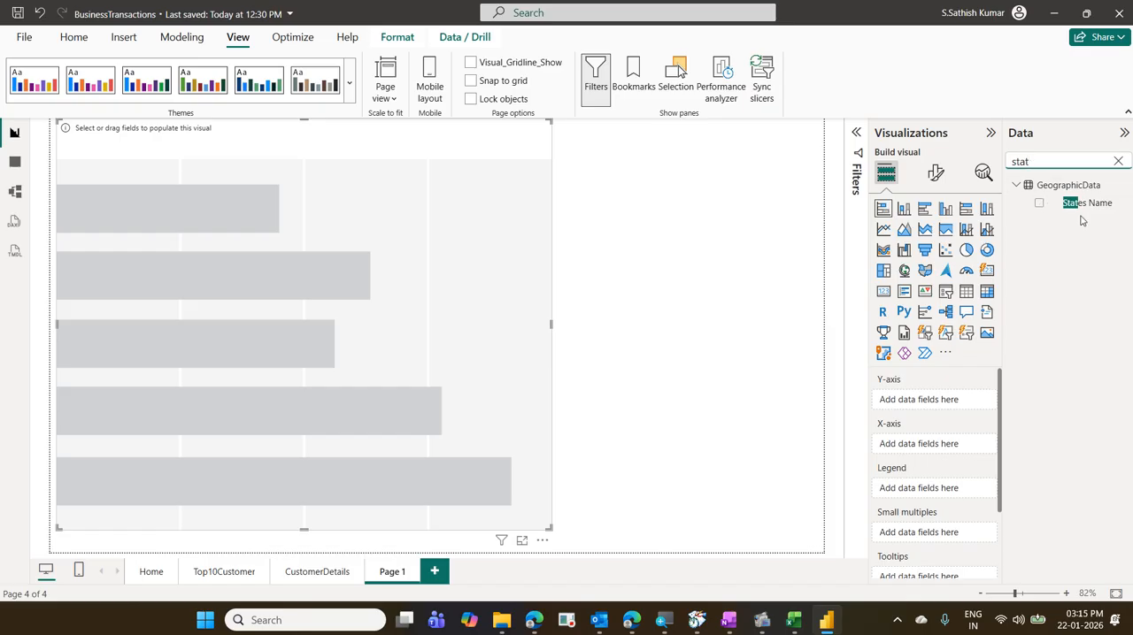
drag(1086, 203, 963, 404)
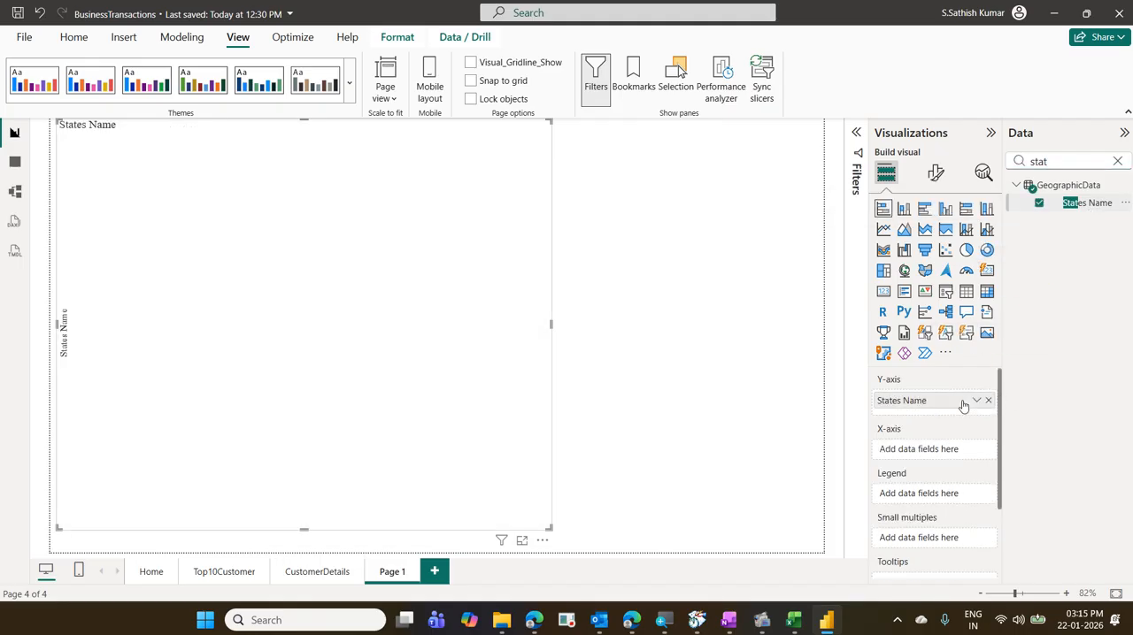
click(1116, 161)
text(tot)
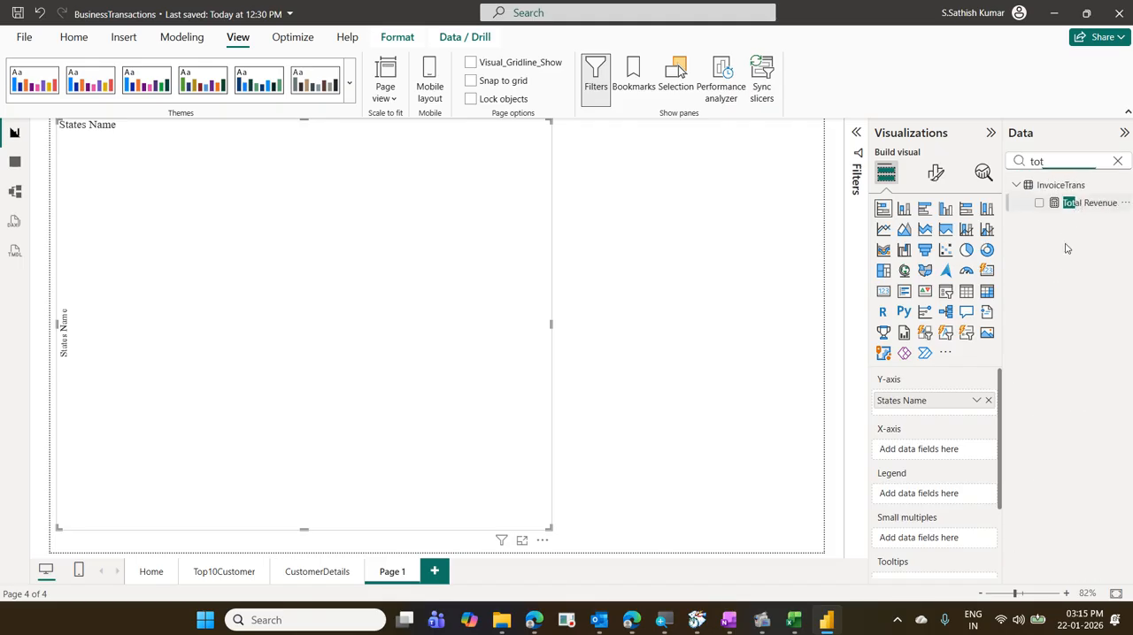
drag(1084, 203, 921, 450)
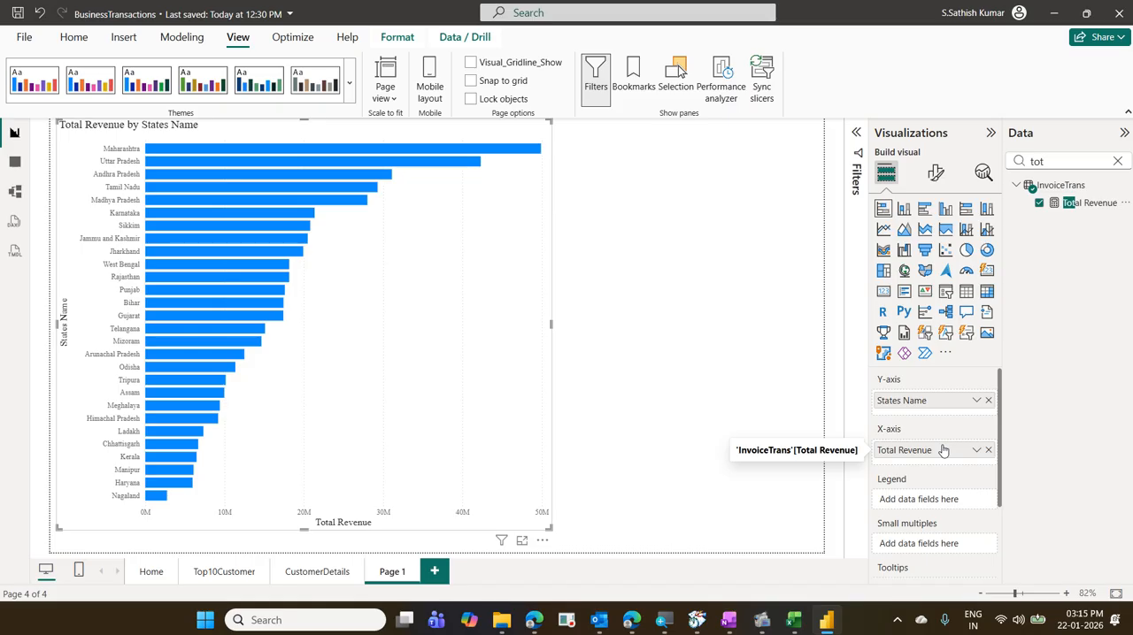
- Look over the revenue charts on Top10Customer and return to Page 1 to examine the Total Revenue by States Name chart
click(248, 579)
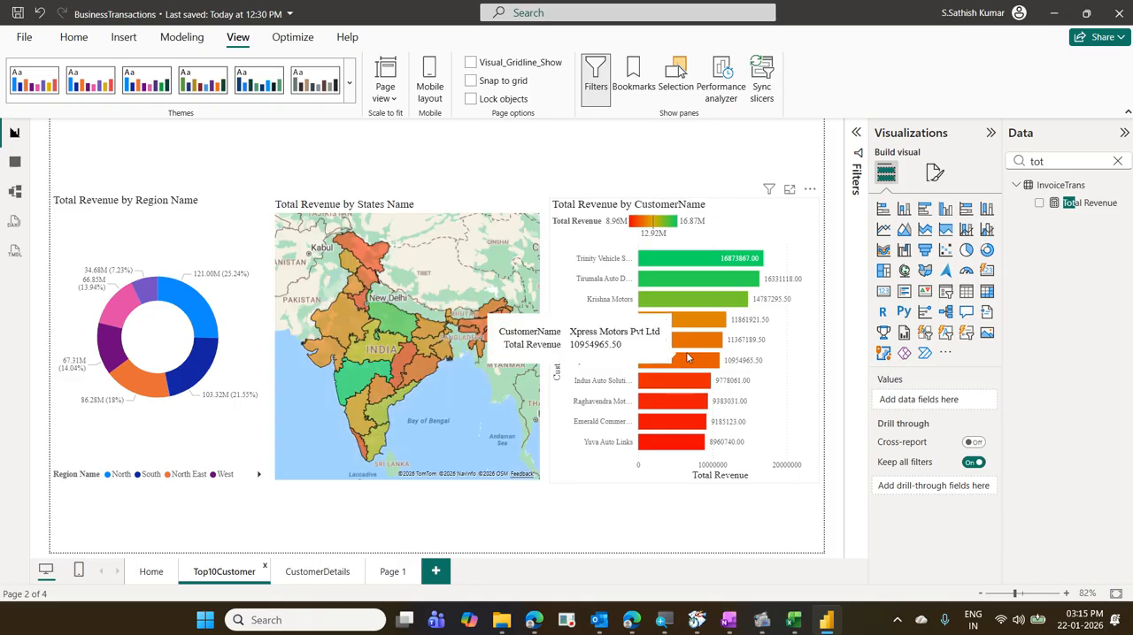
click(396, 574)
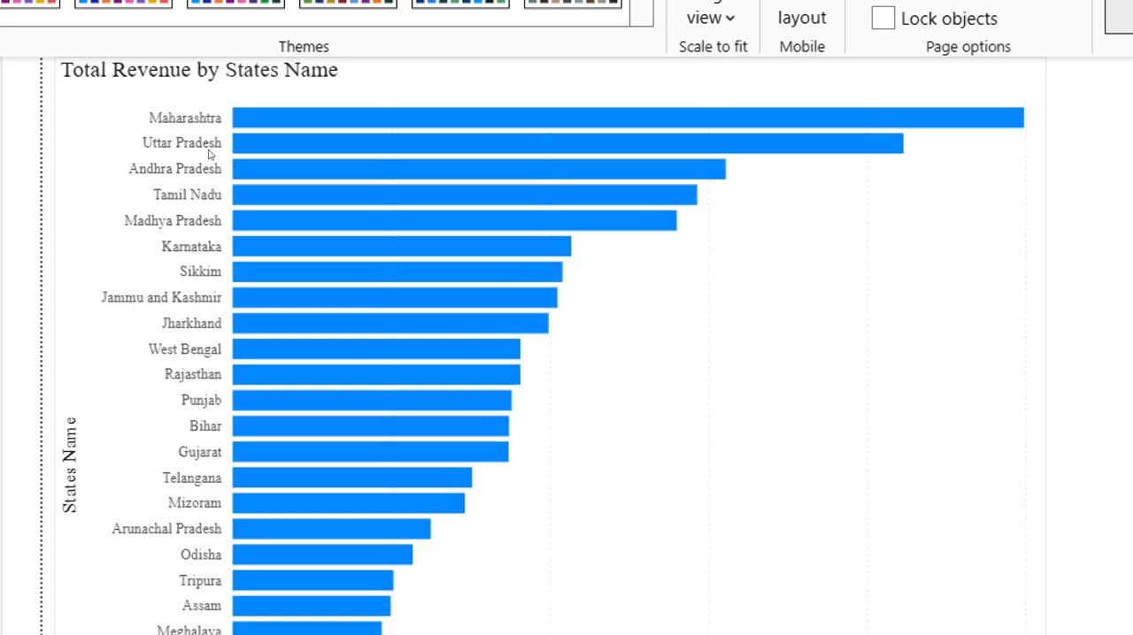
- Add Year from the Invoice Date hierarchy as the legend of the Total Revenue by States Name stacked bar chart
mouse_move(284, 157)
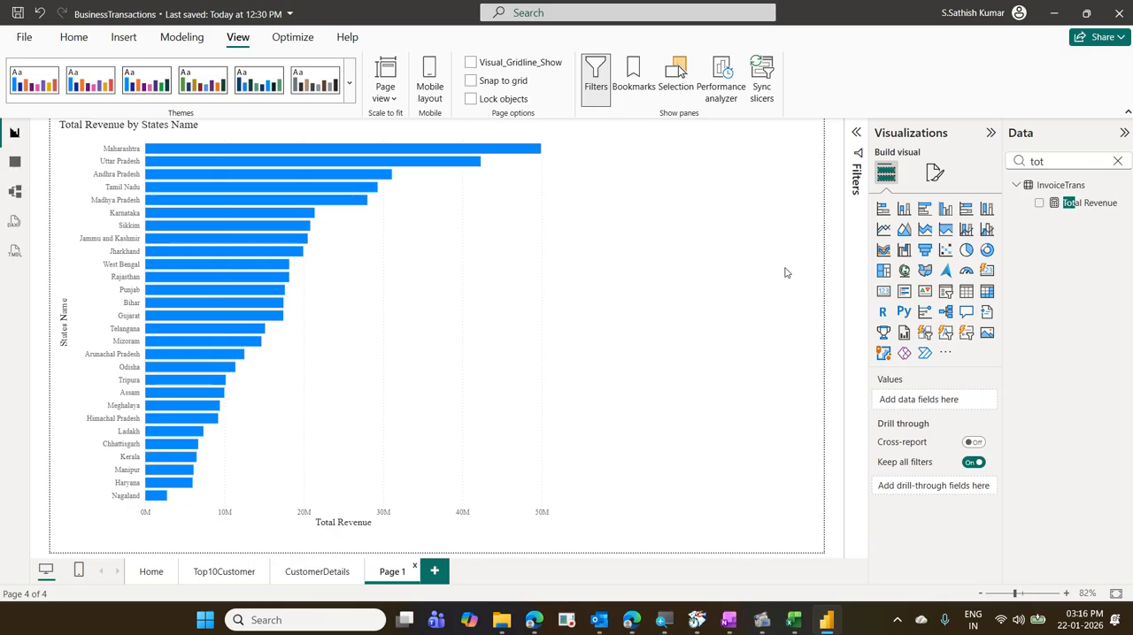
click(453, 252)
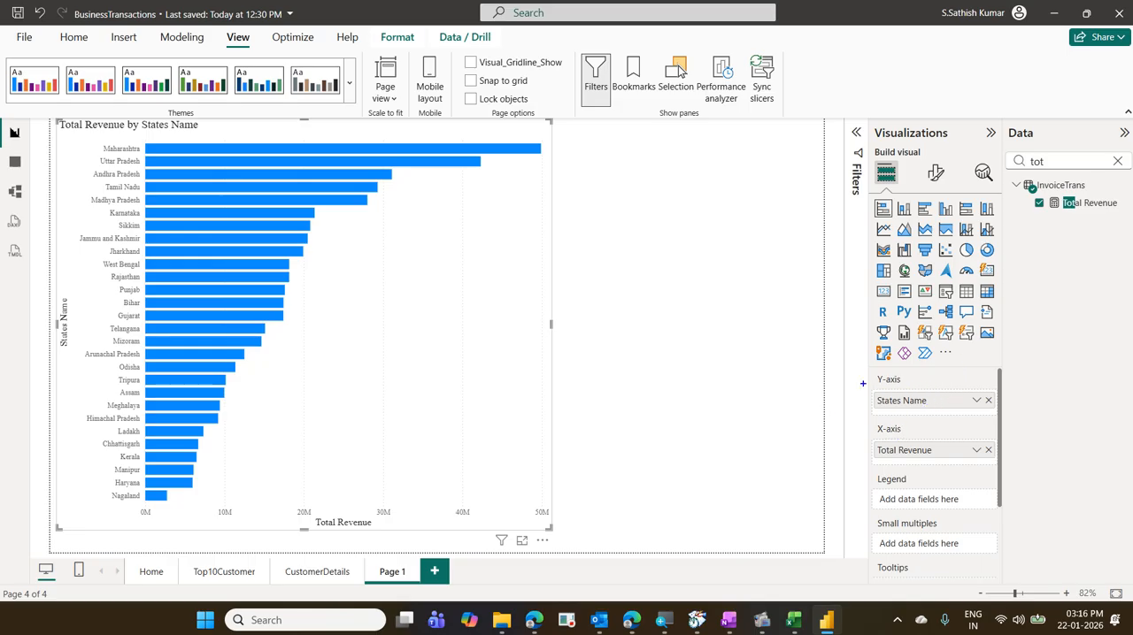
mouse_move(861, 379)
mouse_down()
mouse_move(928, 415)
mouse_move(1005, 420)
mouse_up()
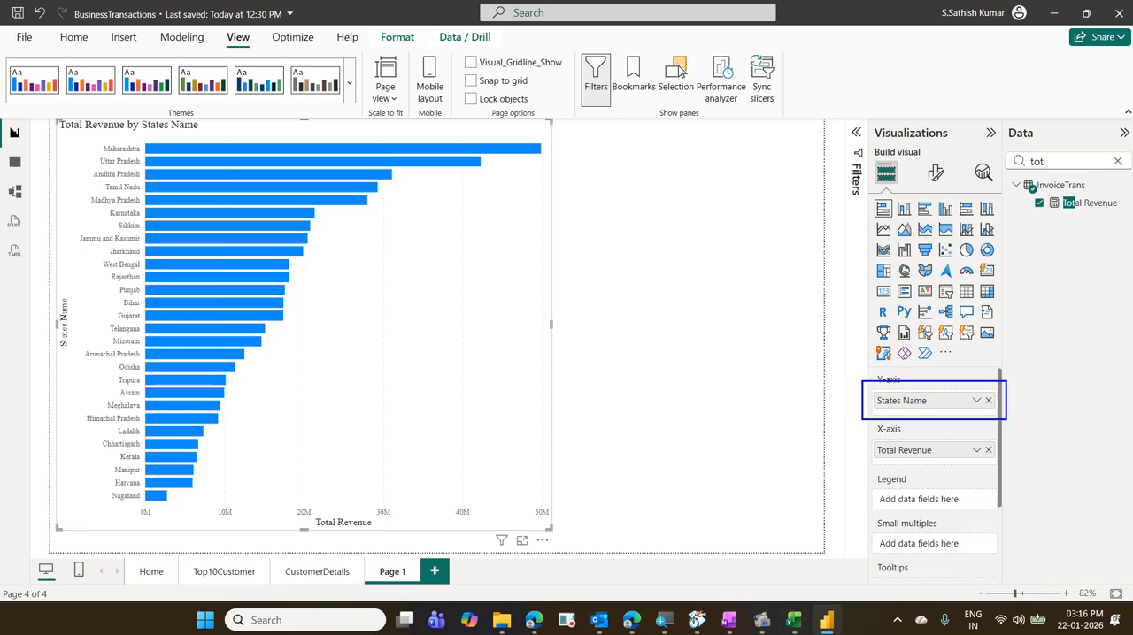
drag(860, 441, 1009, 473)
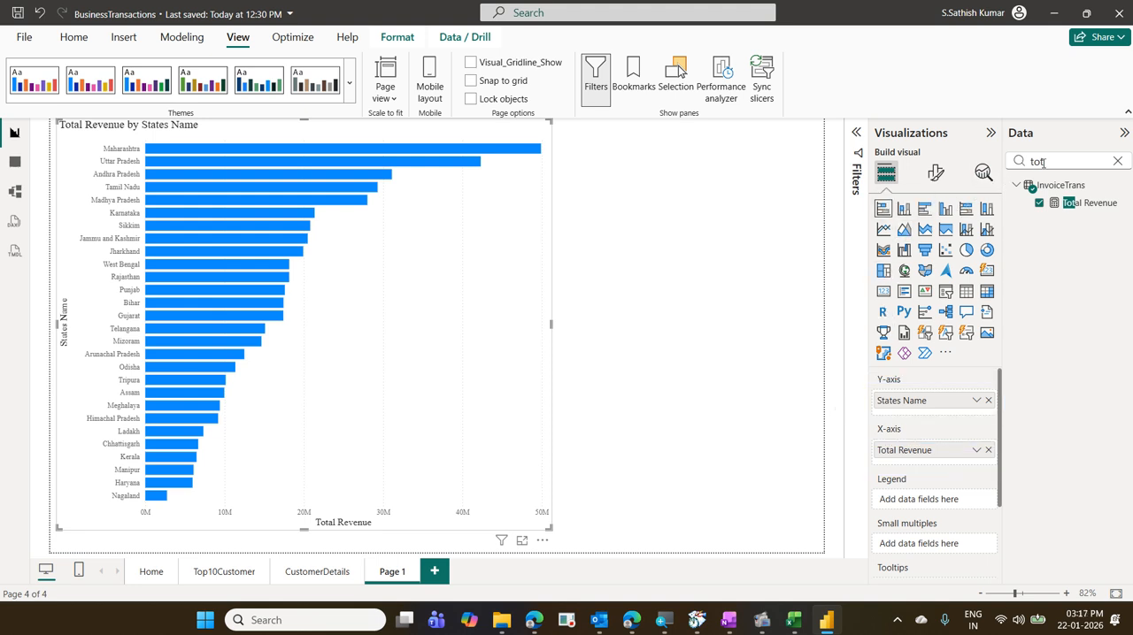
click(1115, 164)
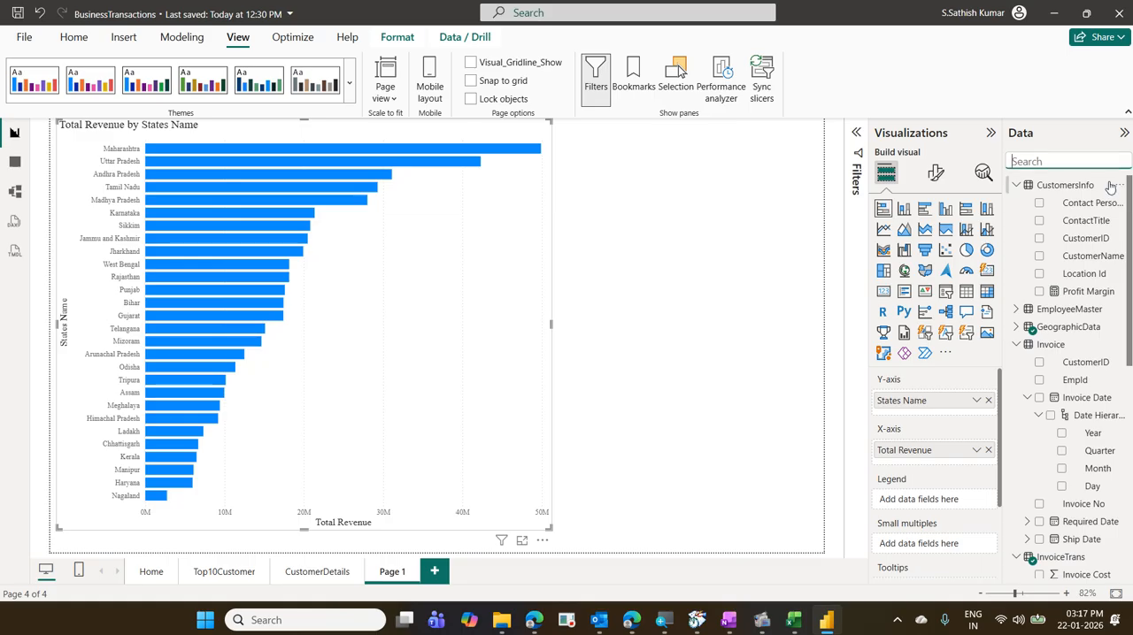
scroll(1067, 357, down, 2)
scroll(1066, 356, down, 3)
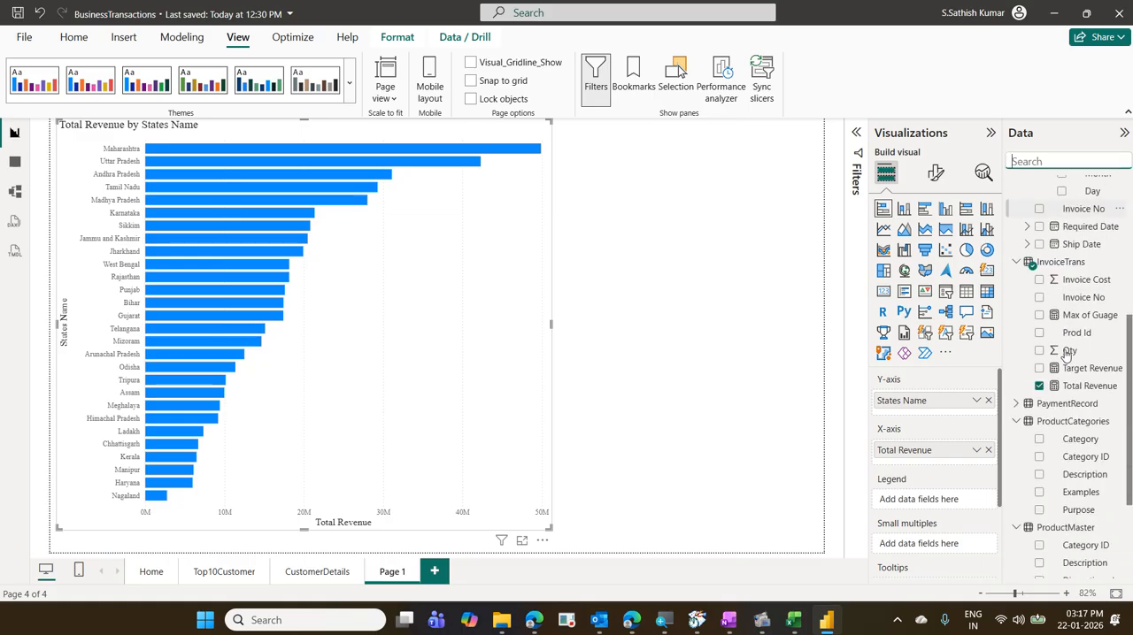
scroll(1075, 336, up, 2)
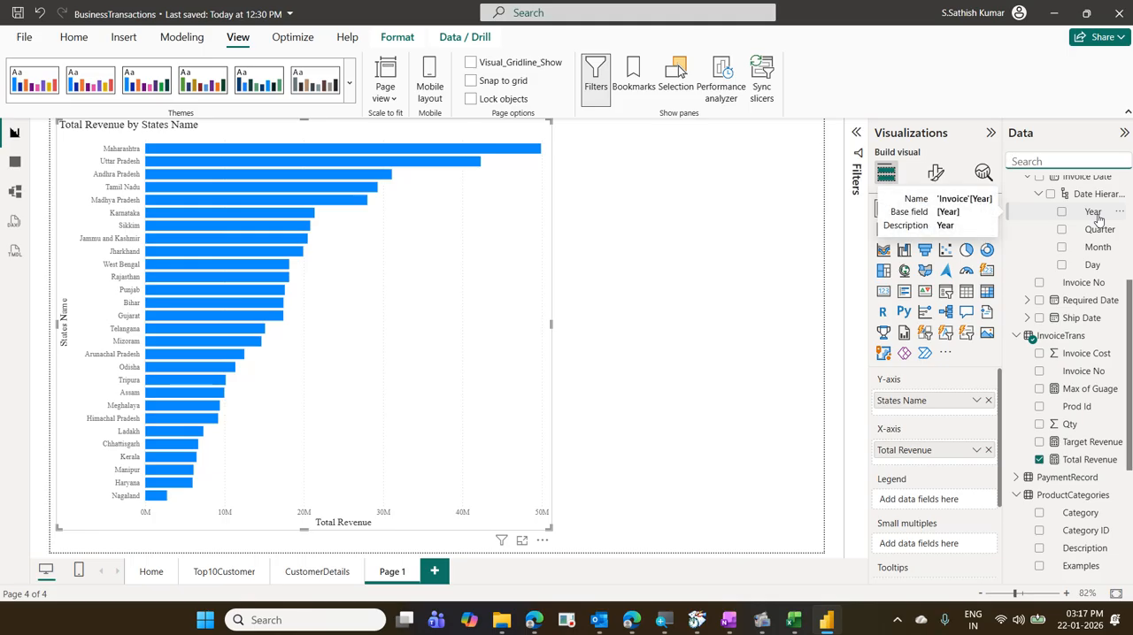
drag(1095, 215, 960, 514)
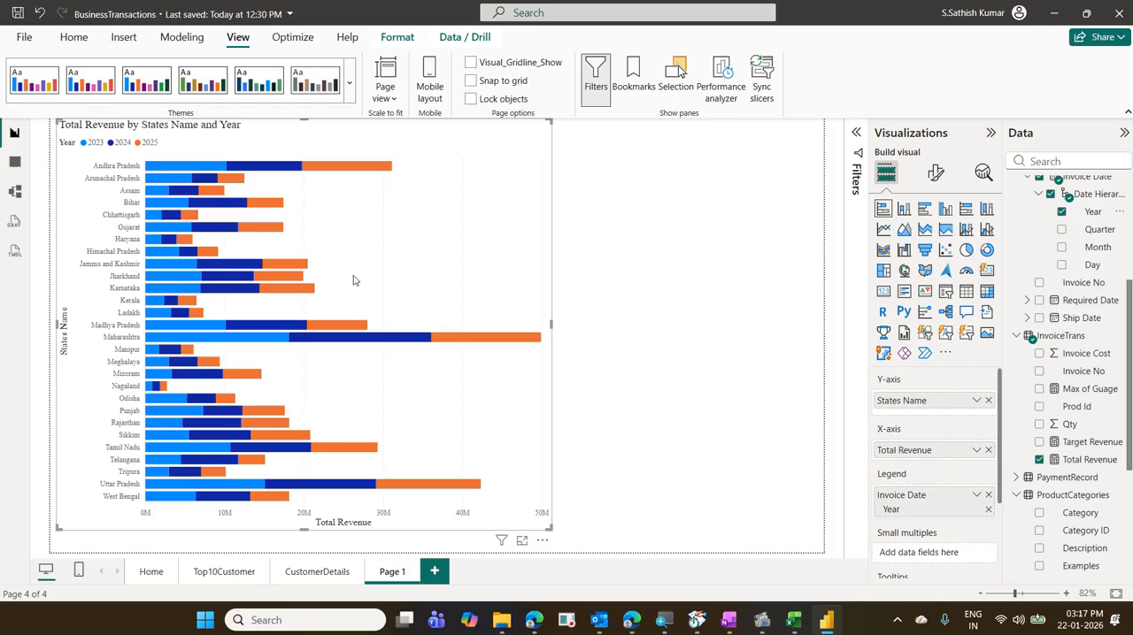
- Inspect the year segments of the Andhra Pradesh bar and turn on data labels and total labels for the chart
mouse_move(183, 170)
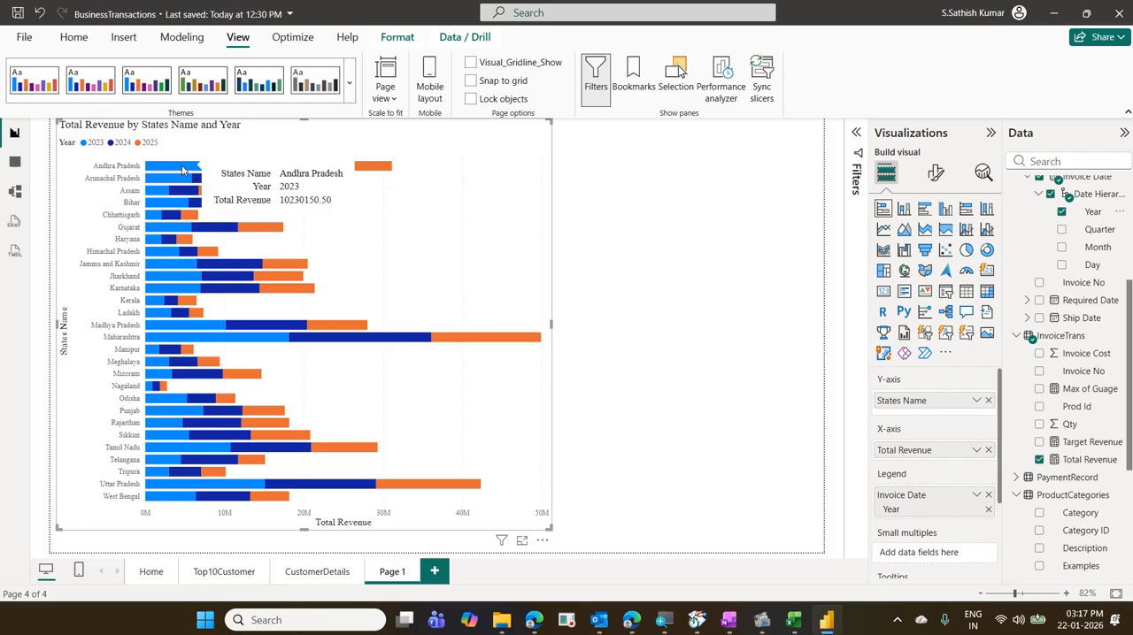
mouse_move(271, 168)
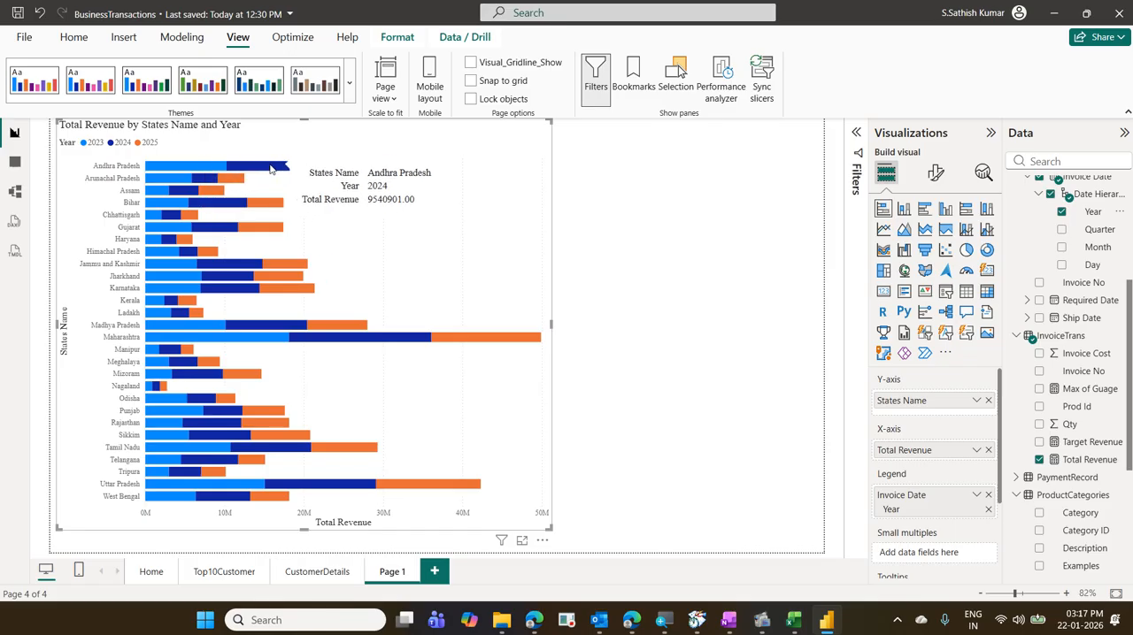
mouse_move(345, 170)
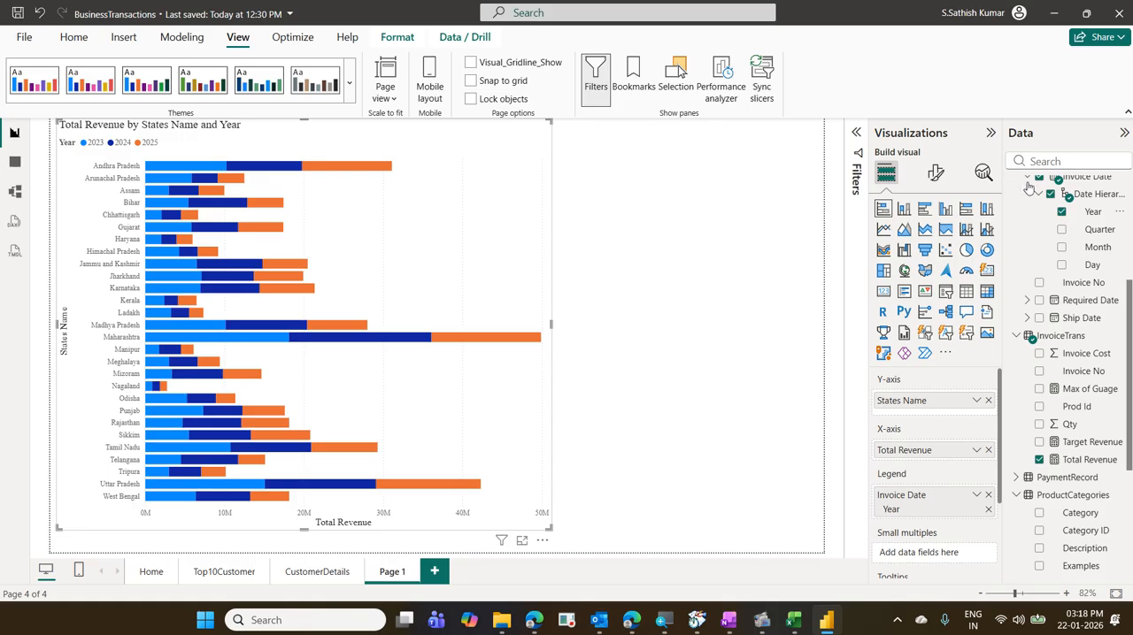
click(936, 174)
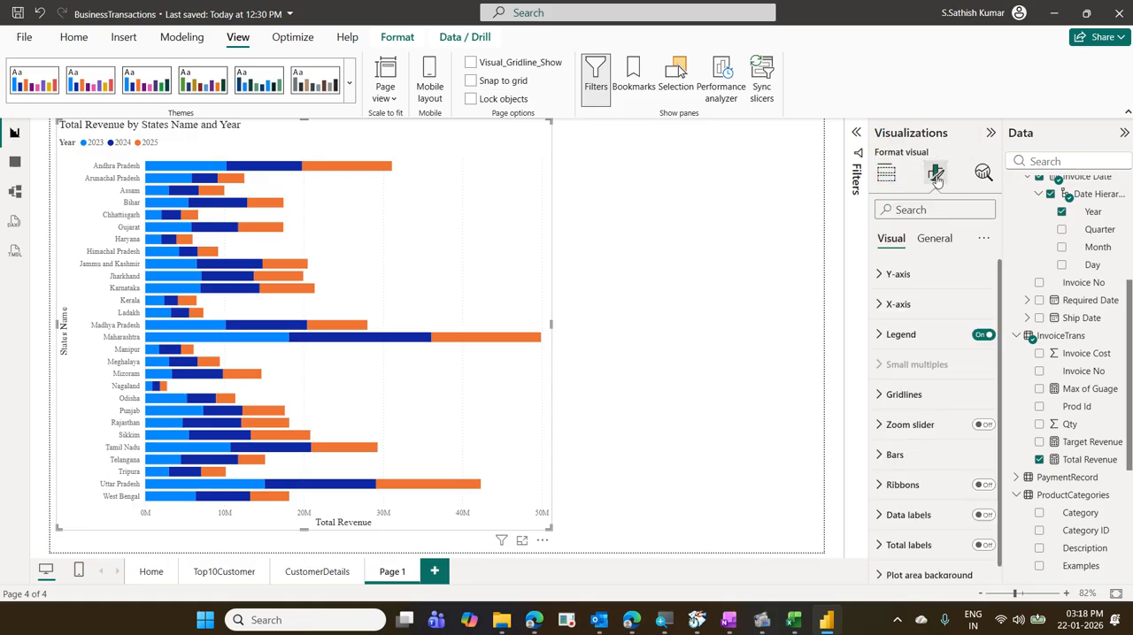
click(984, 516)
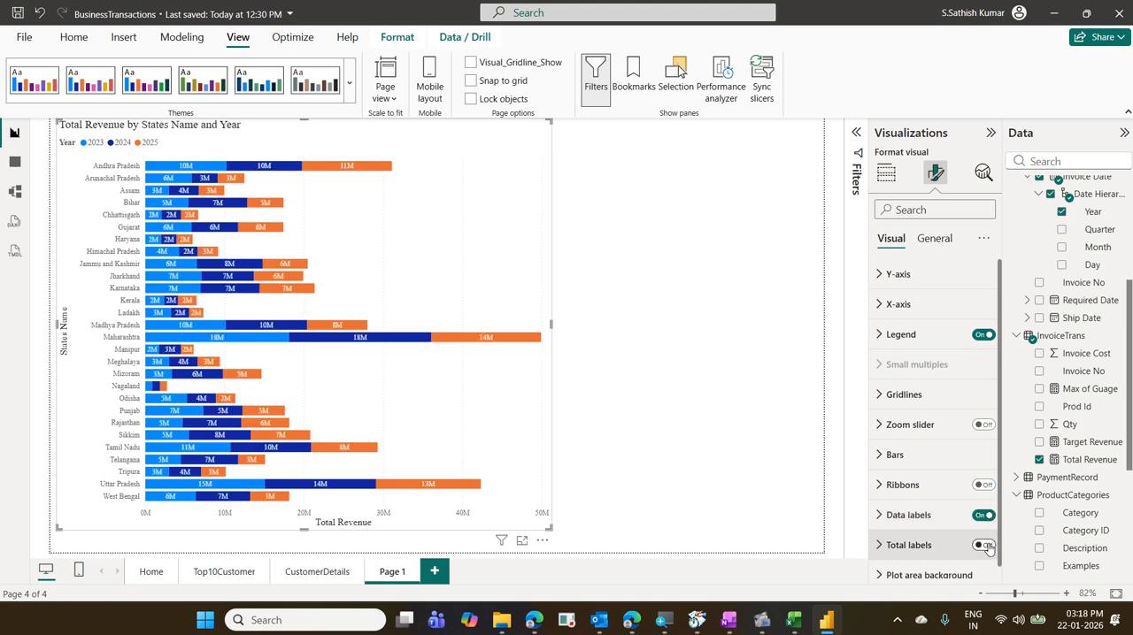
click(984, 545)
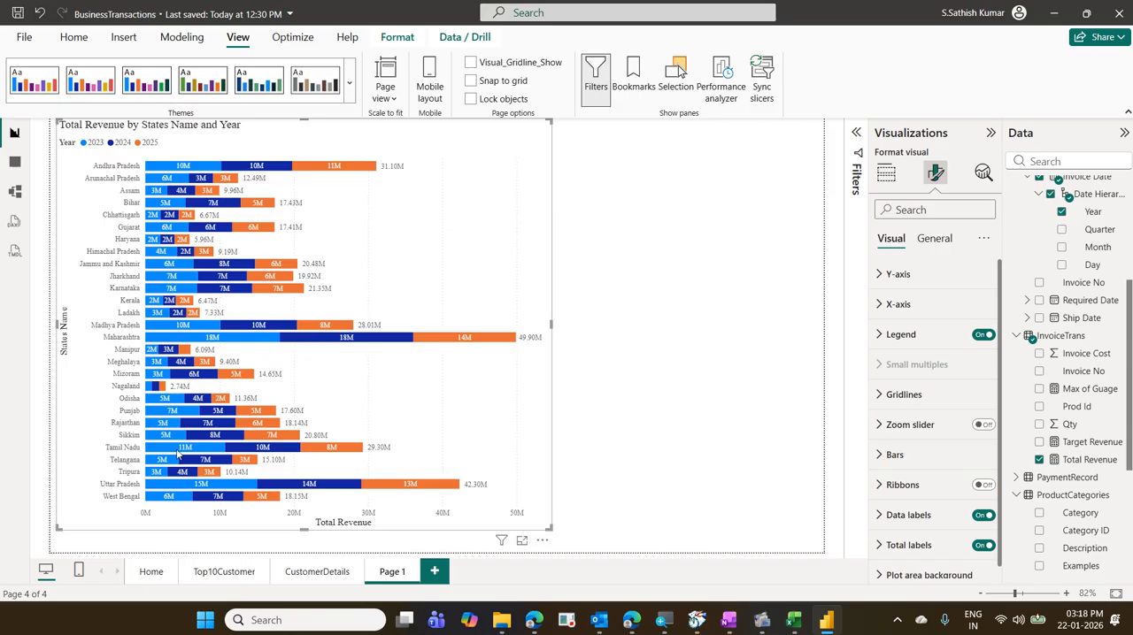
- Rename Page 1 as StateYearRevenue
double_click(405, 574)
key(BackSpace)
key(BackSpace)
key(BackSpace)
key(BackSpace)
key(BackSpace)
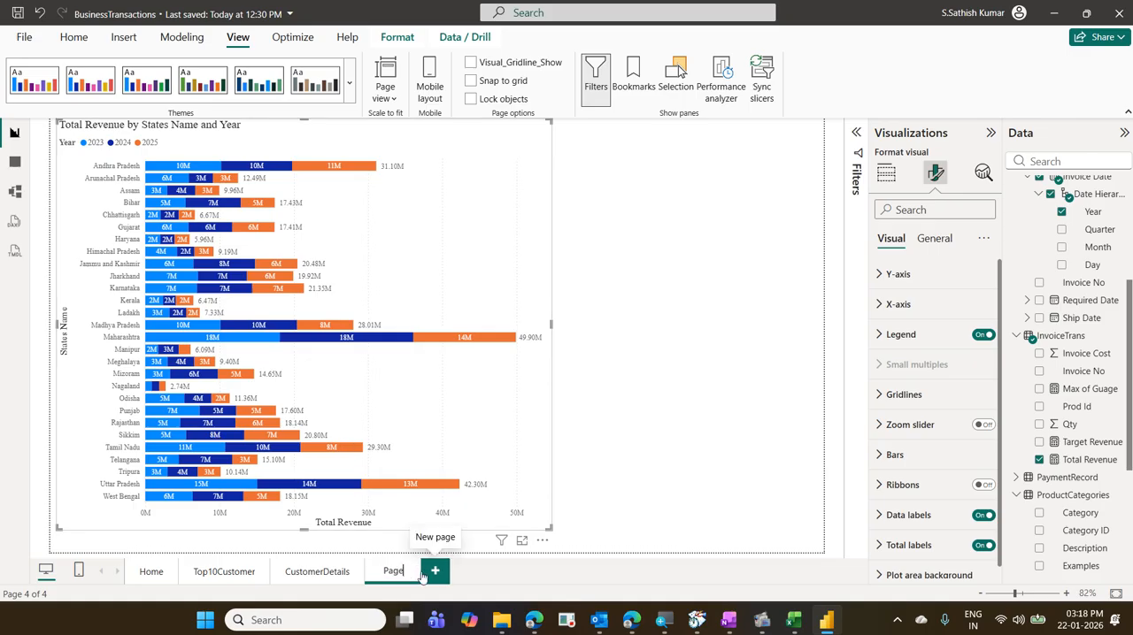
text(State)
text(Year)
text(Revenue)
key(Return)
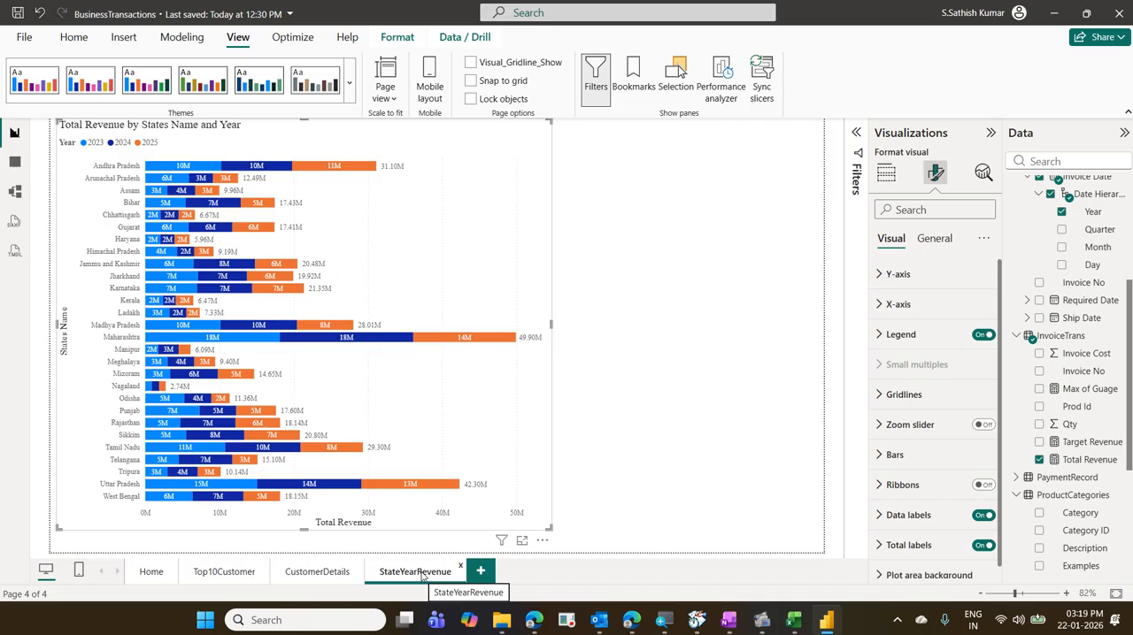
- Review the Top10Customer and CustomerDetails pages, examine the South slice of the region donut, and return to StateYearRevenue
click(200, 572)
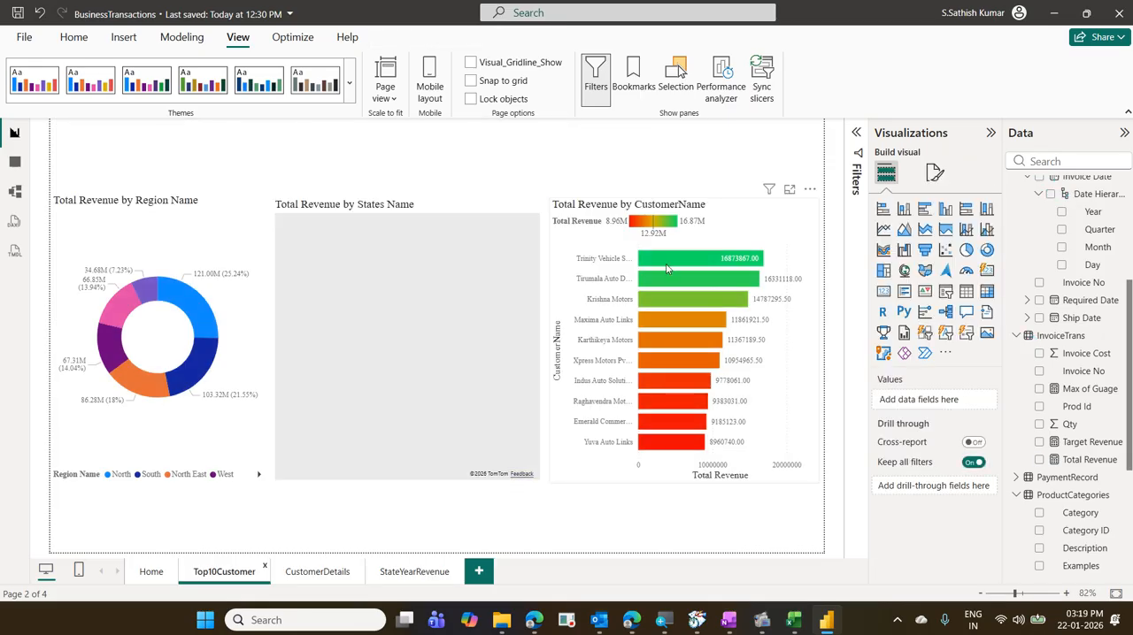
click(328, 571)
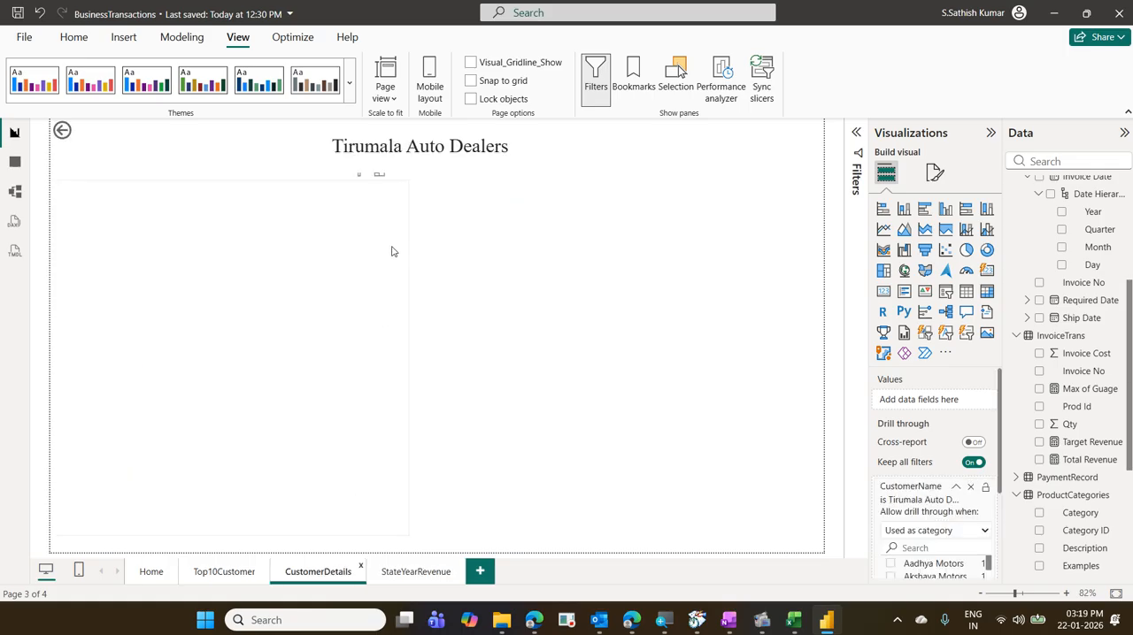
click(248, 571)
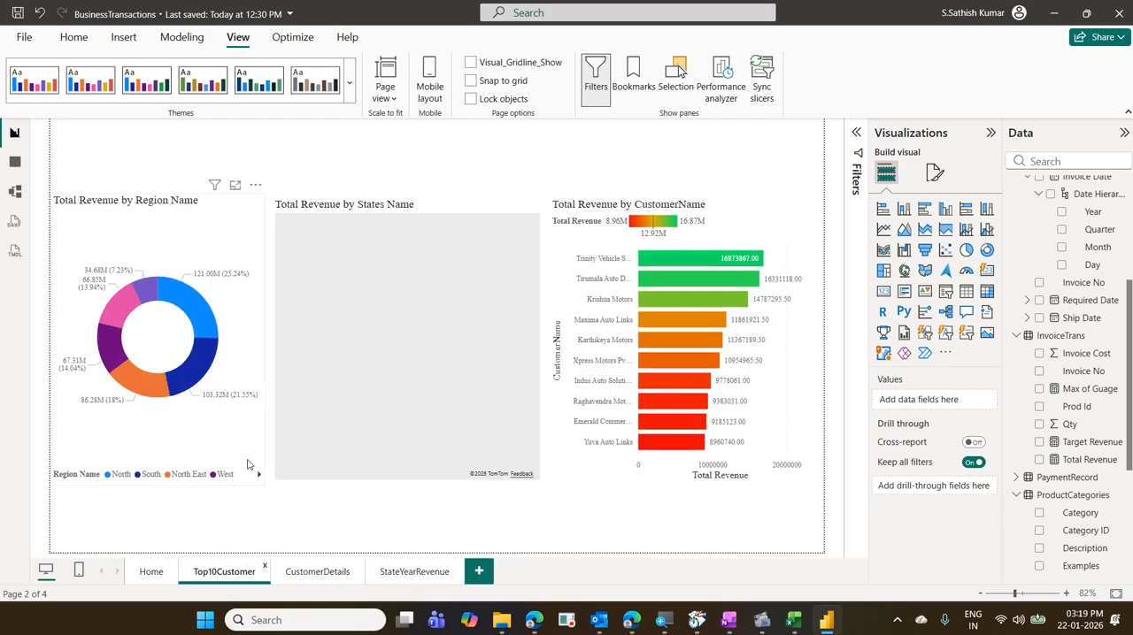
mouse_move(210, 335)
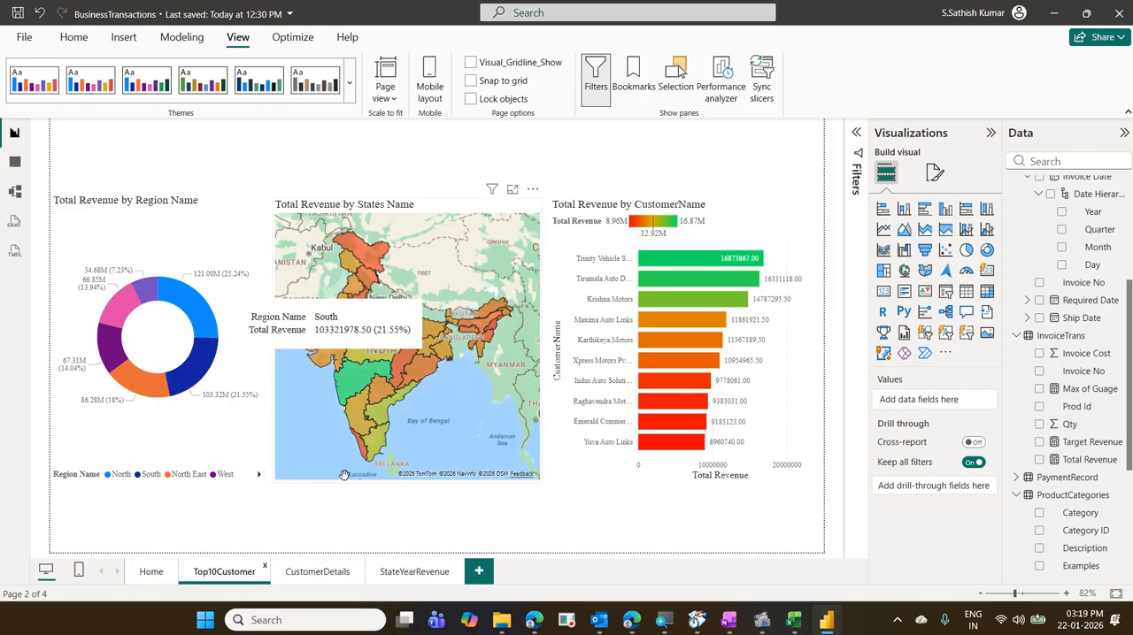
click(395, 571)
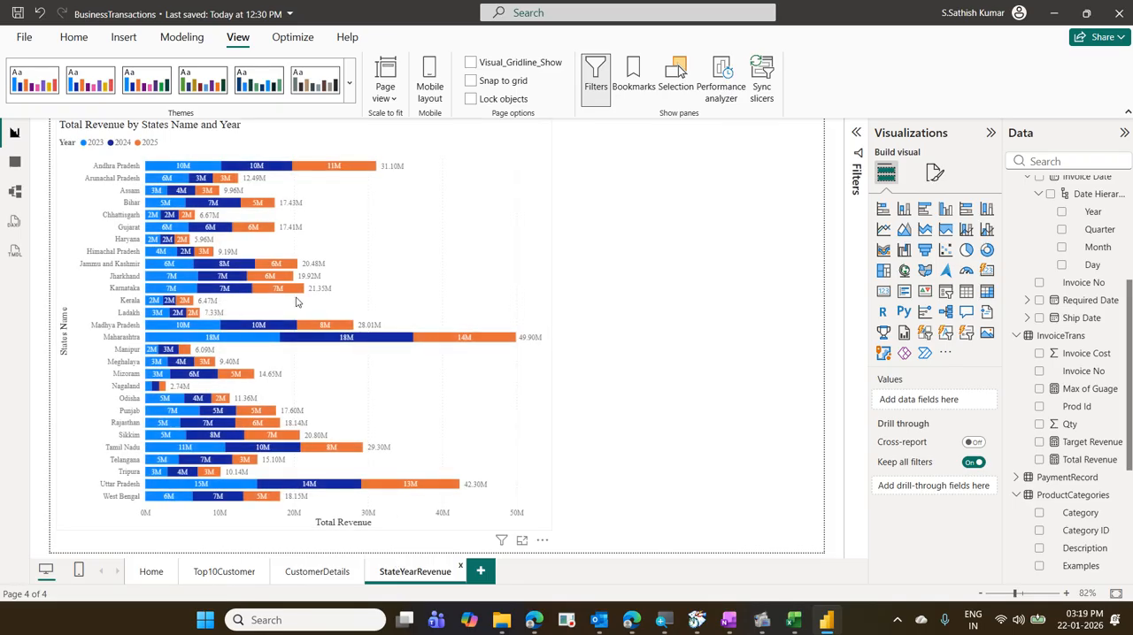
mouse_move(259, 288)
- Set Region Name as the drill-through field of StateYearRevenue and move the stacked bar chart clear of the back arrow
click(1066, 161)
text(reg)
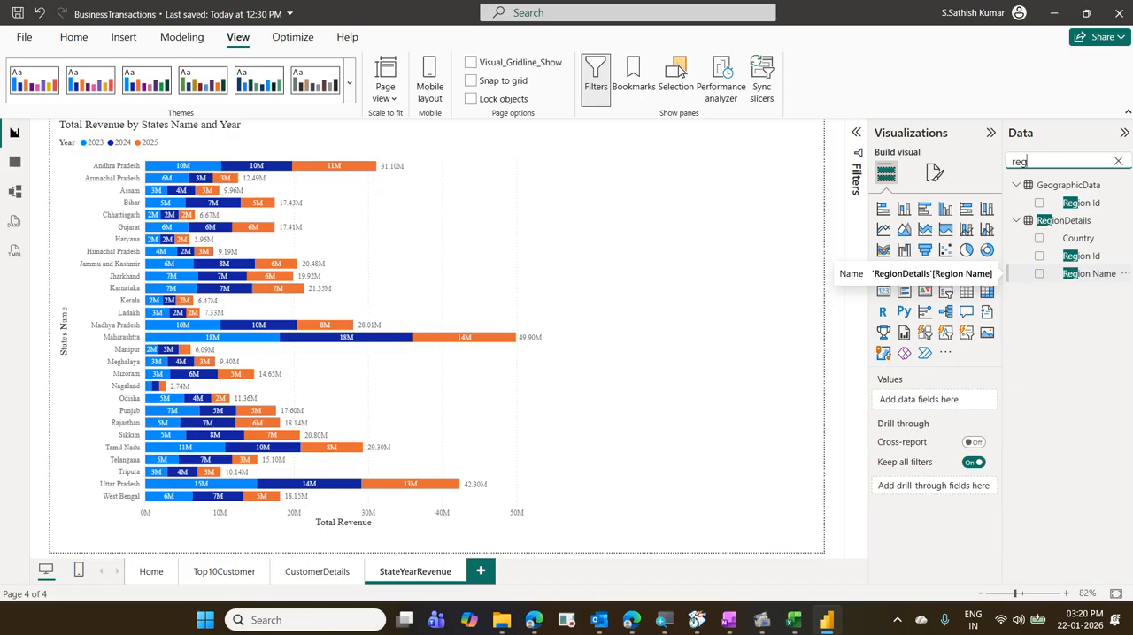
drag(1029, 267, 1117, 287)
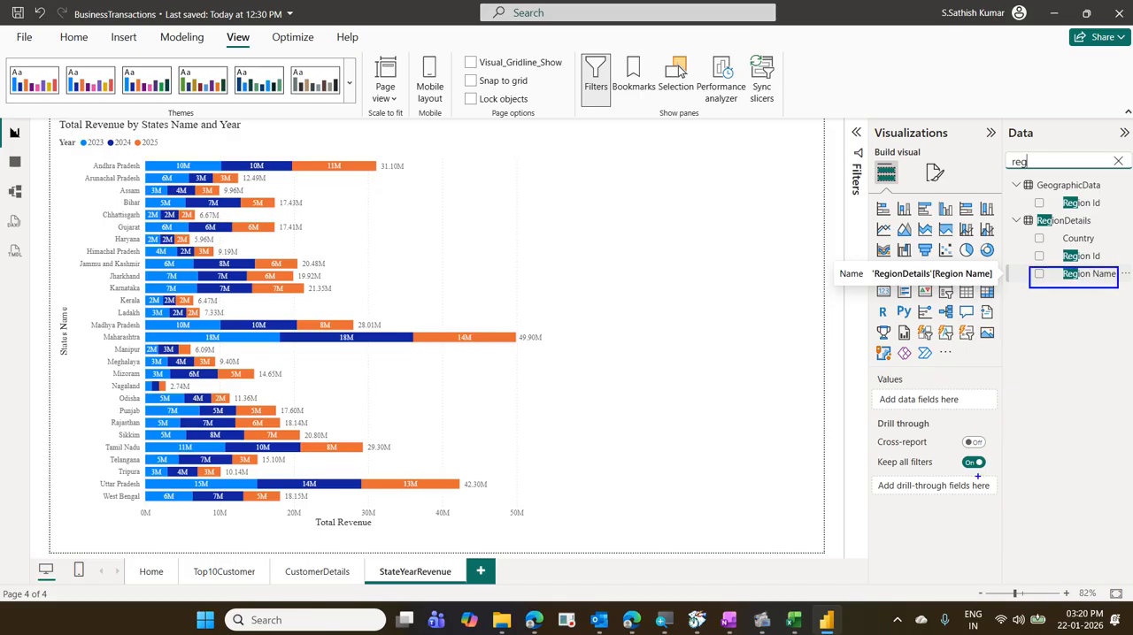
drag(978, 477, 1068, 285)
key(Escape)
text(reg)
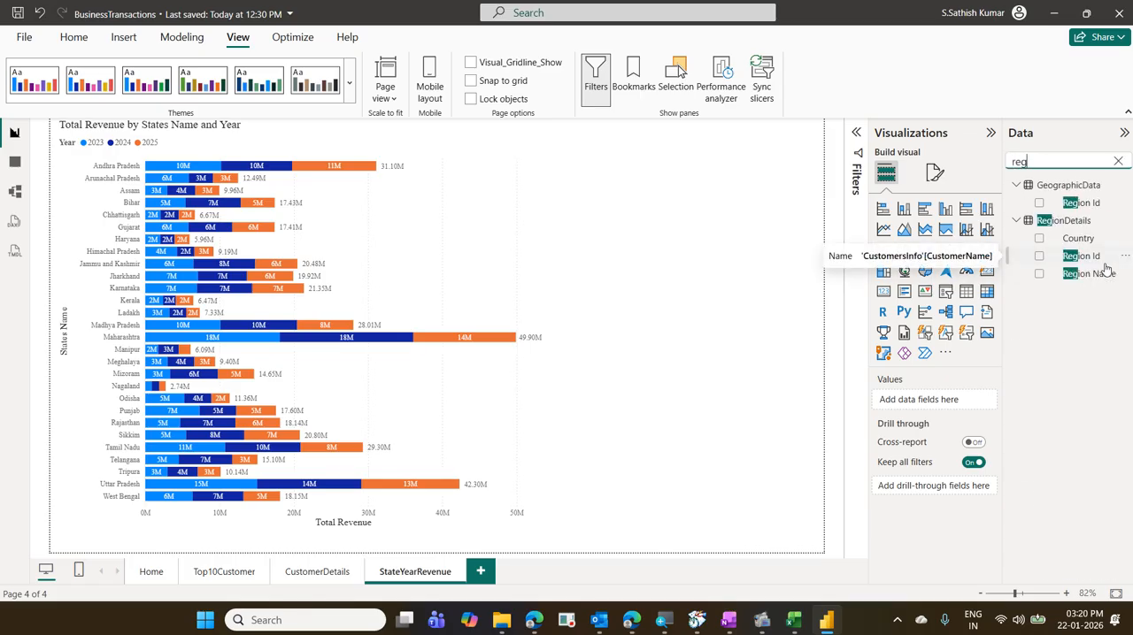
drag(1103, 277, 993, 491)
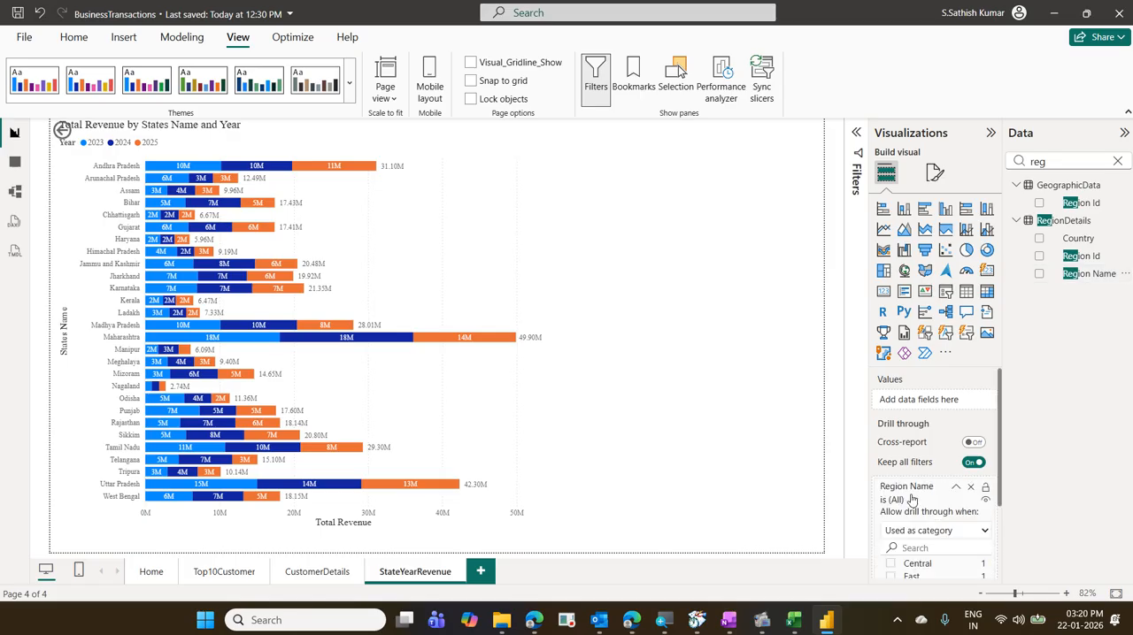
click(505, 302)
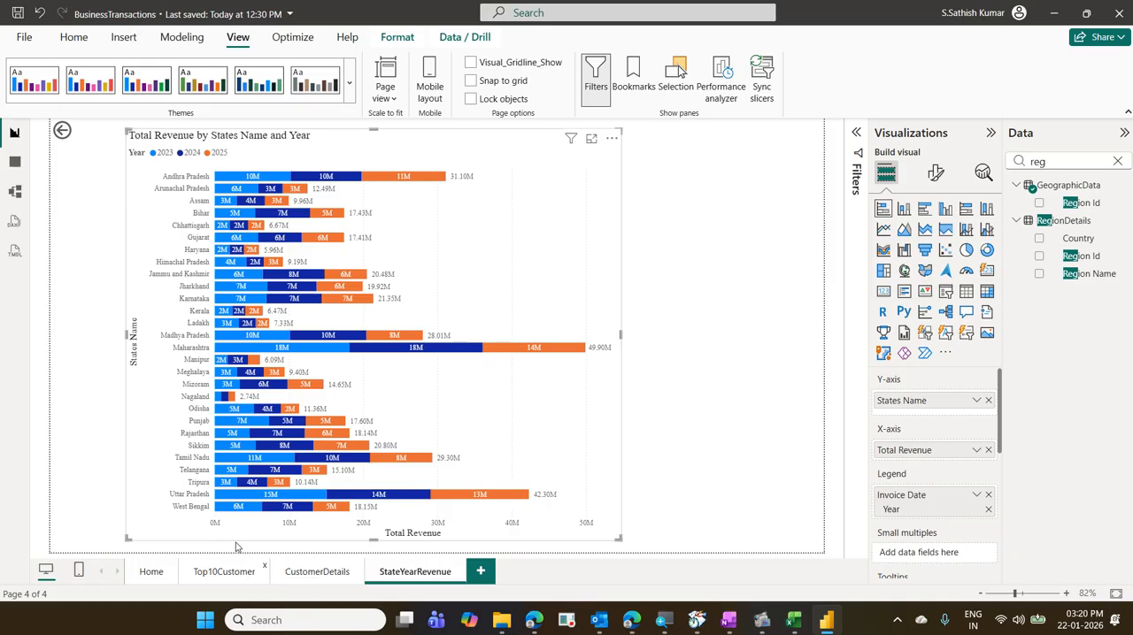
- Check the drill-through targets offered for the North slice of the region donut on Top10Customer without opening one
click(237, 571)
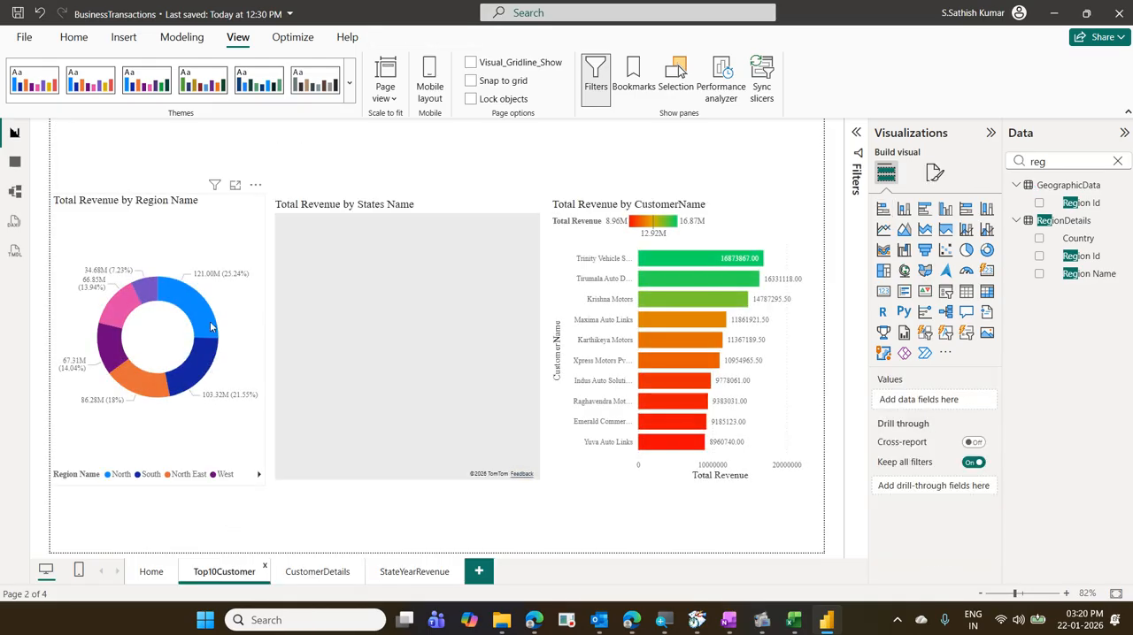
mouse_move(211, 327)
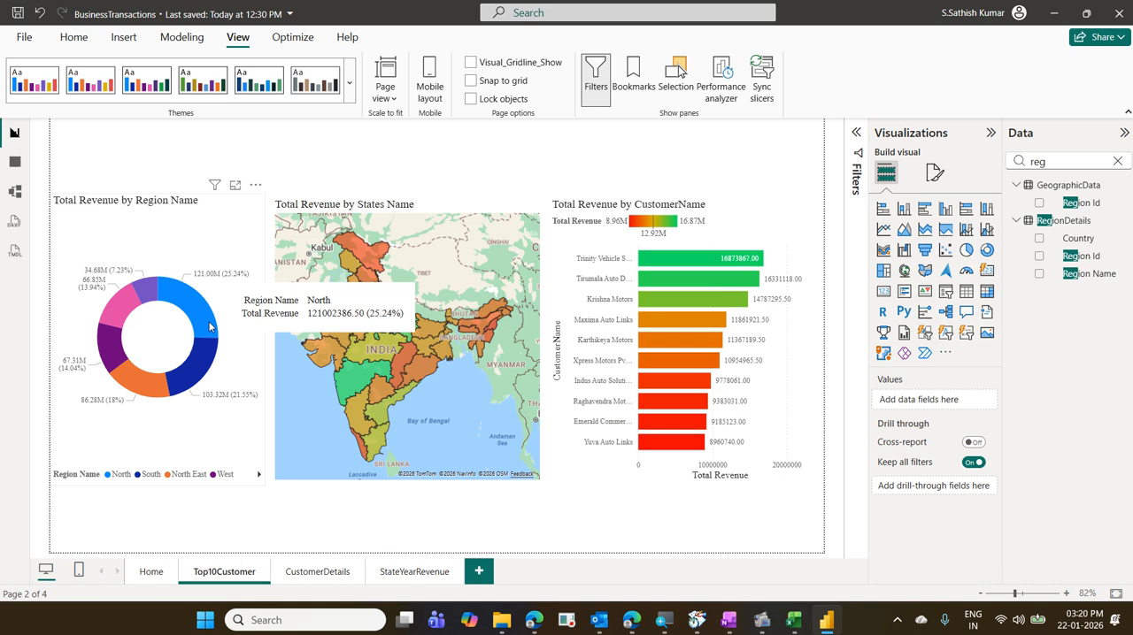
right_click(210, 327)
mouse_move(304, 420)
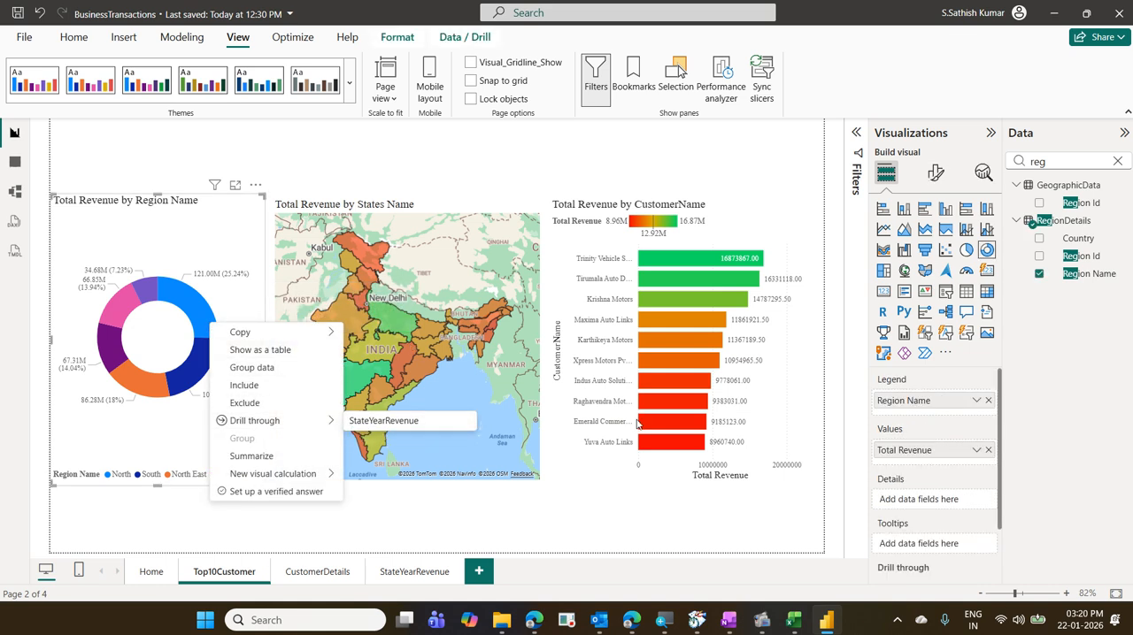
click(700, 549)
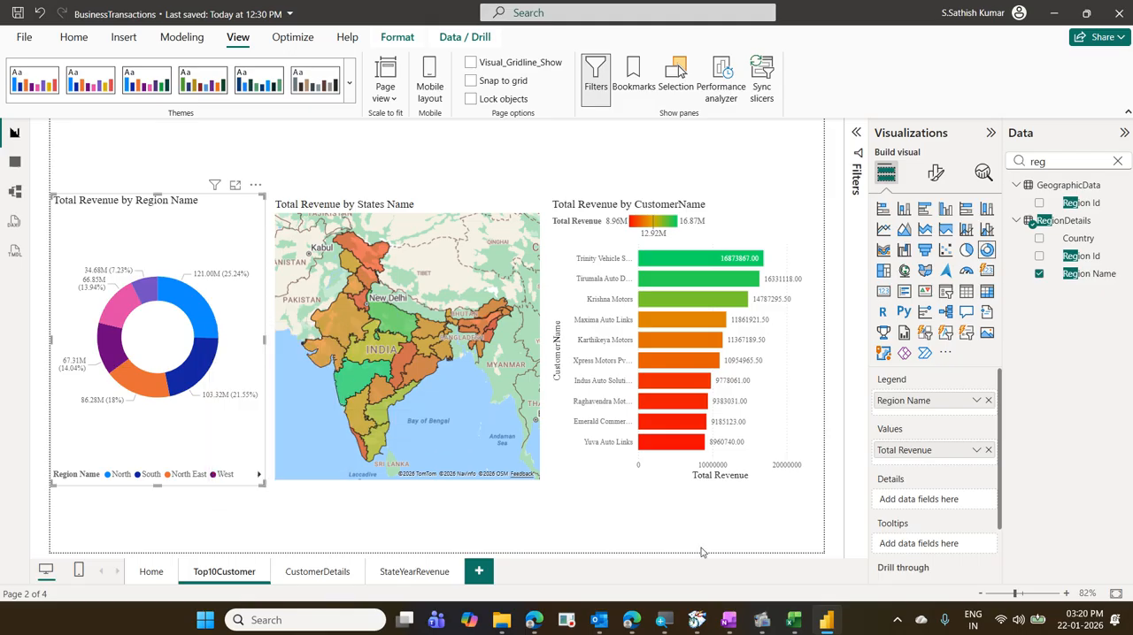
- Allow the StateYearRevenue page to be used as a tooltip and preview it on the North slice of Top10Customer's region donut
click(438, 572)
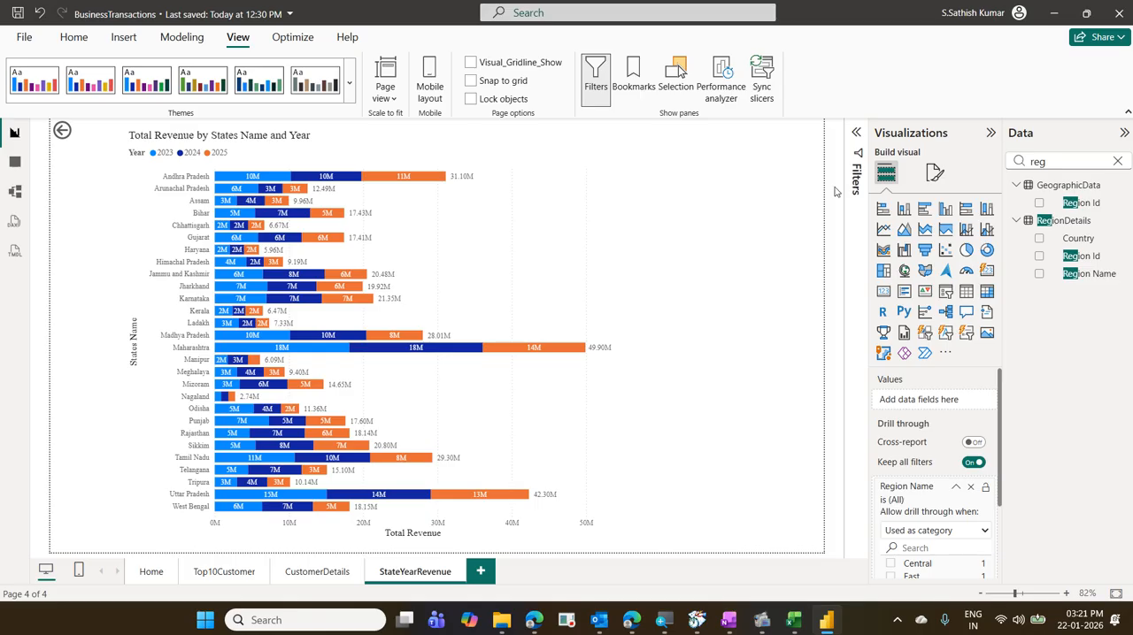
click(935, 174)
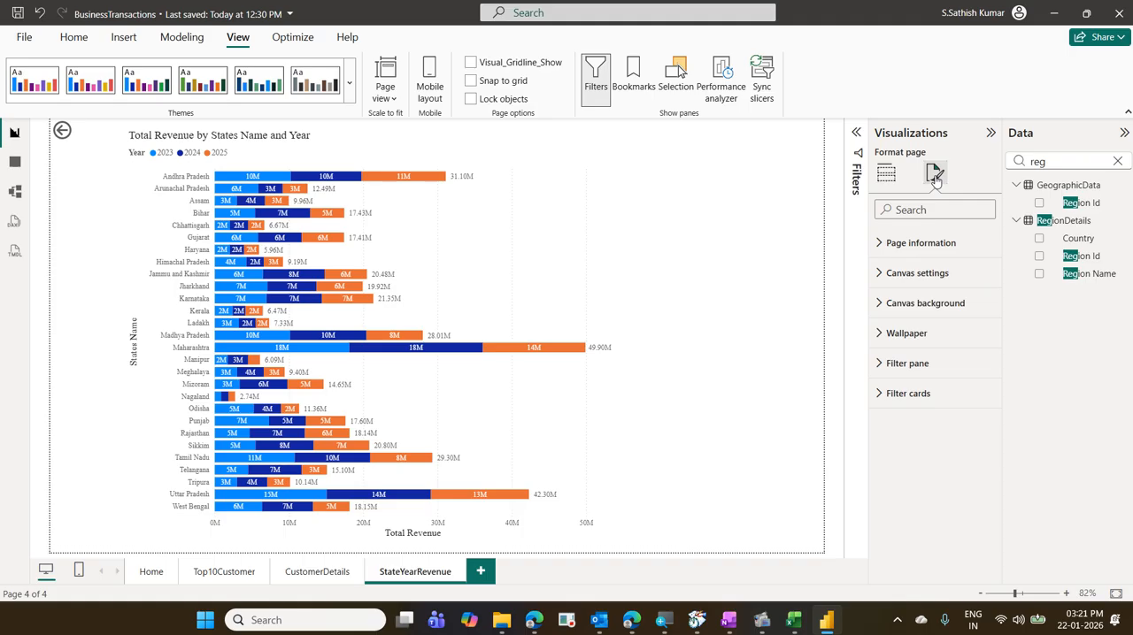
click(941, 237)
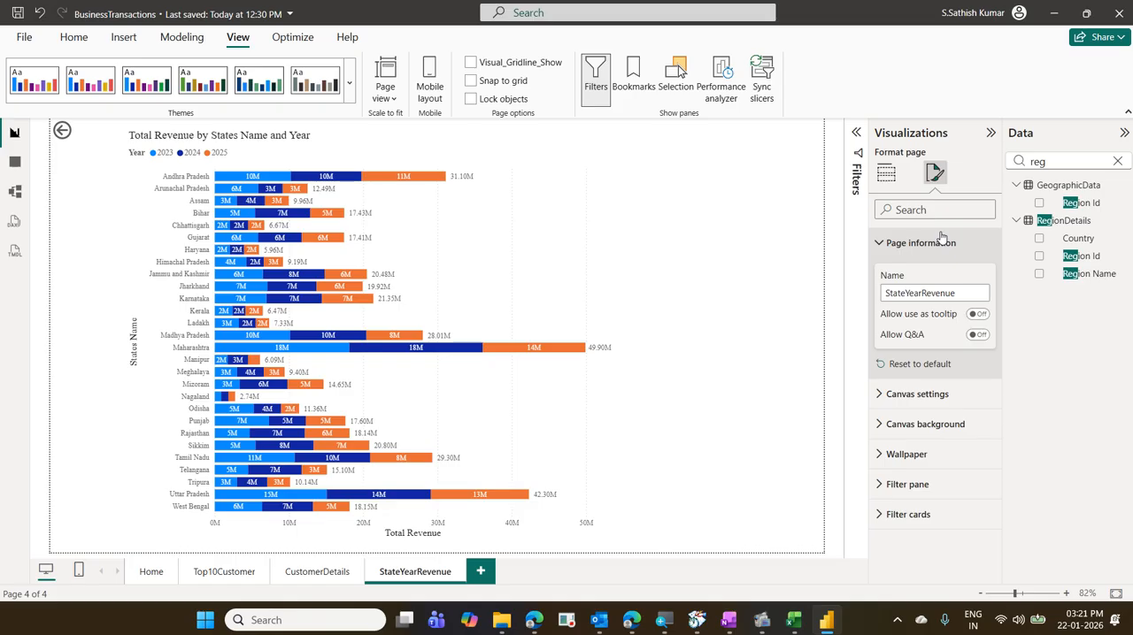
click(978, 315)
click(211, 571)
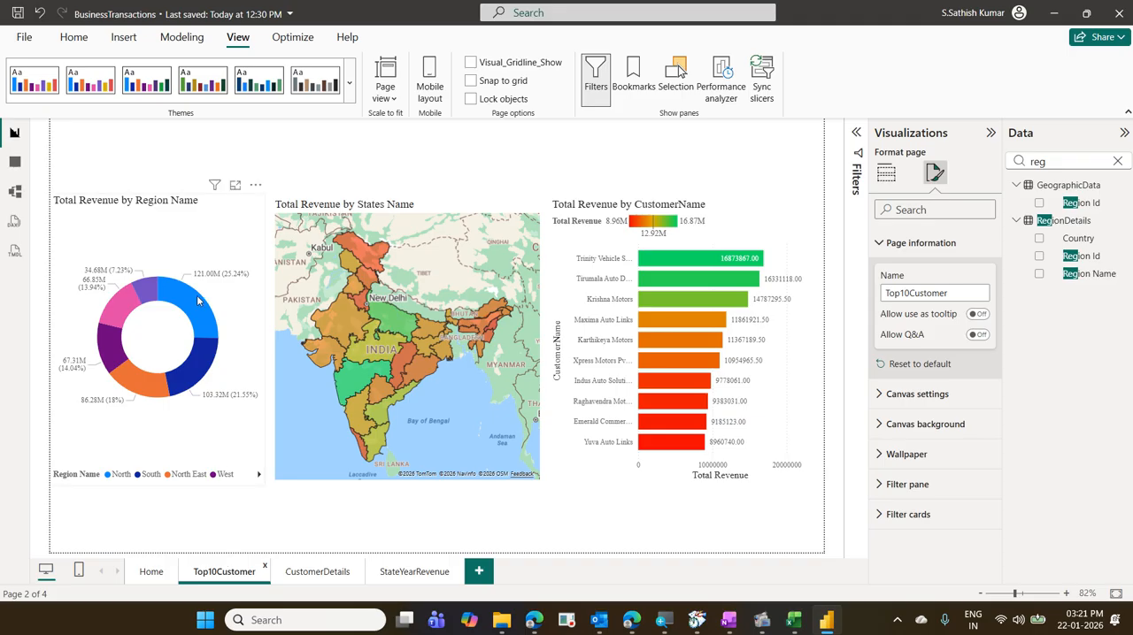
mouse_move(197, 301)
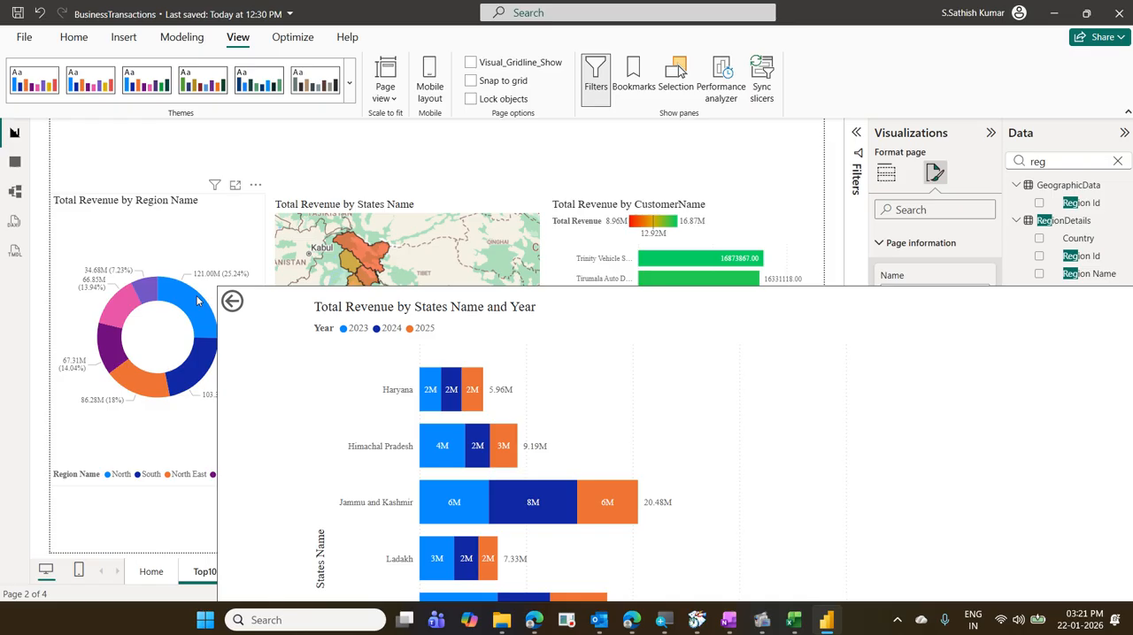
- Preview the StateYearRevenue tooltip on the South, North East, West and pink slices of the region donut
mouse_move(200, 364)
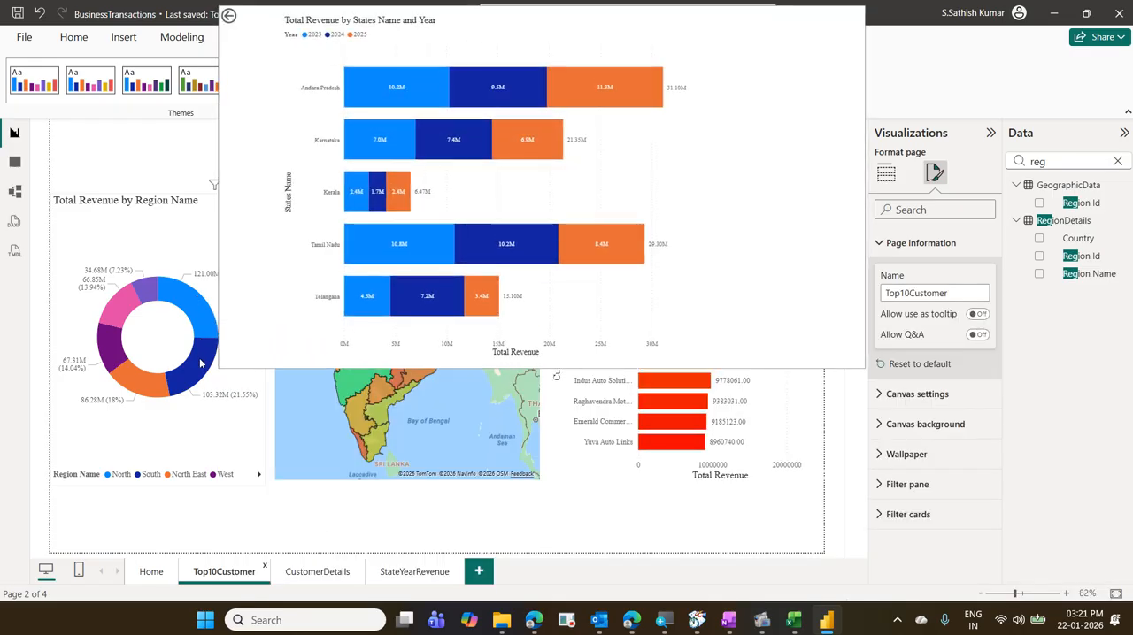
mouse_move(153, 385)
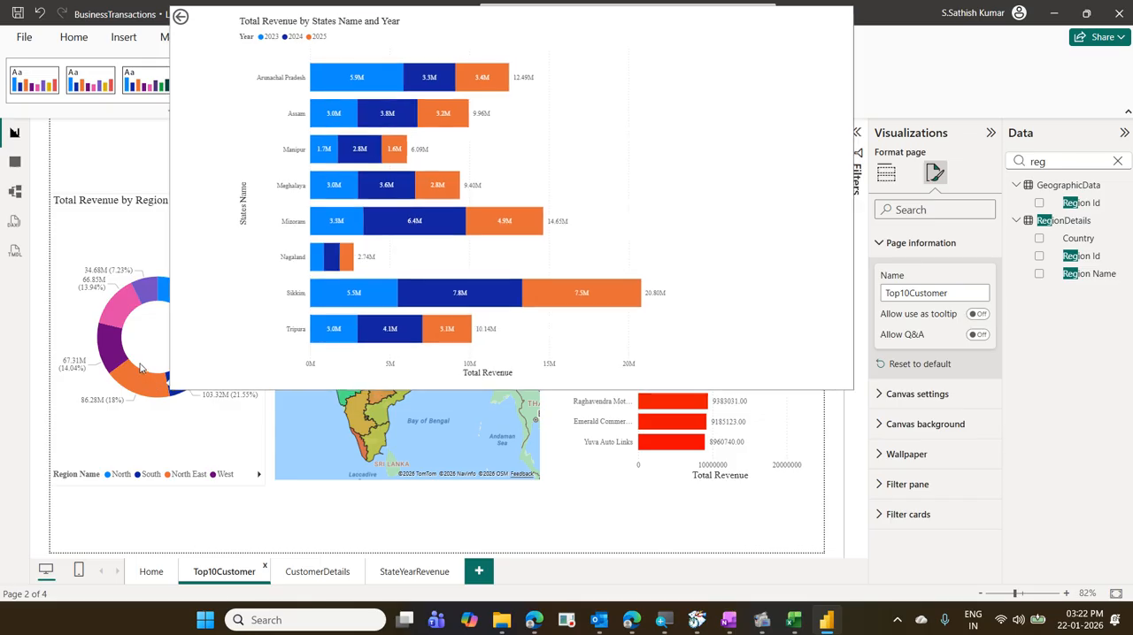
mouse_move(116, 352)
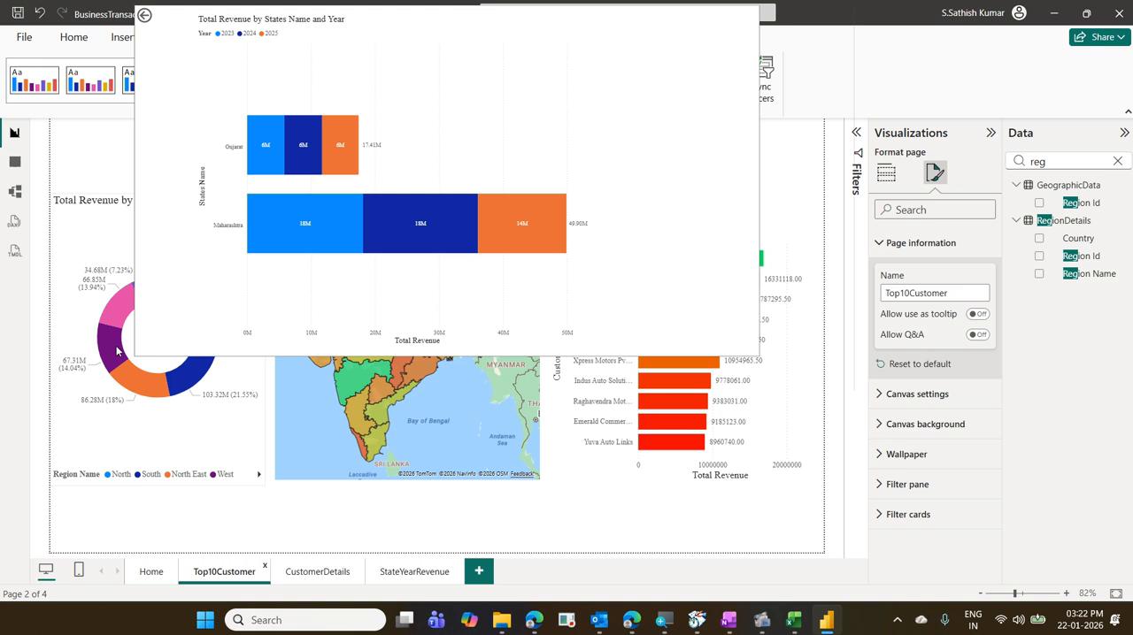
mouse_move(129, 312)
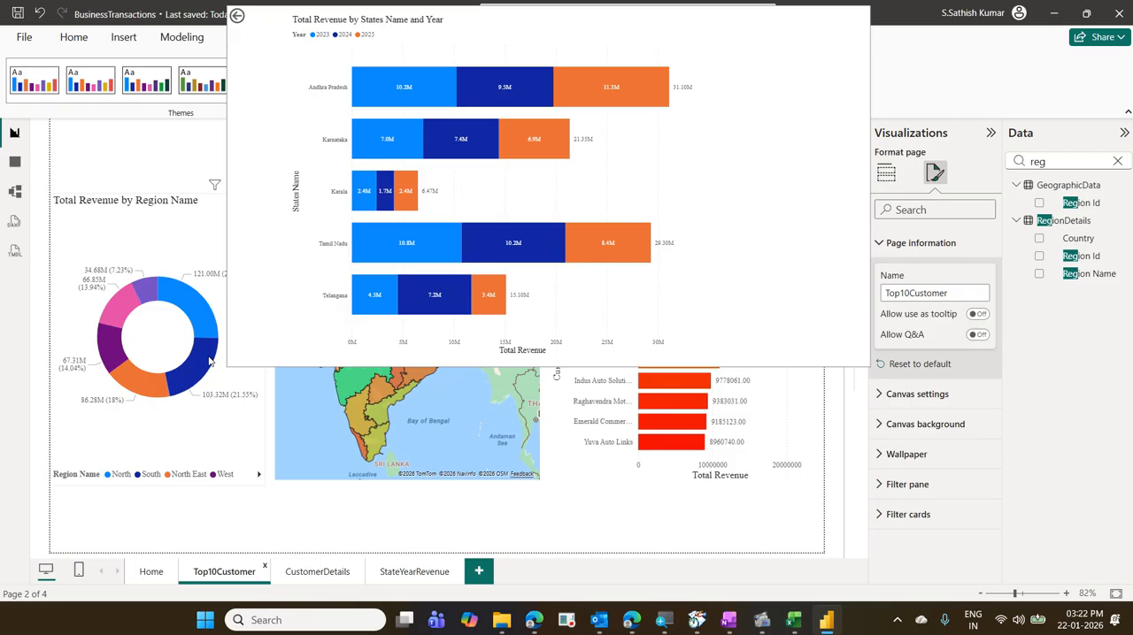
- On StateYearRevenue, remove Region Name from the tooltip fields and add it back, then review the page's tooltip setting
click(418, 572)
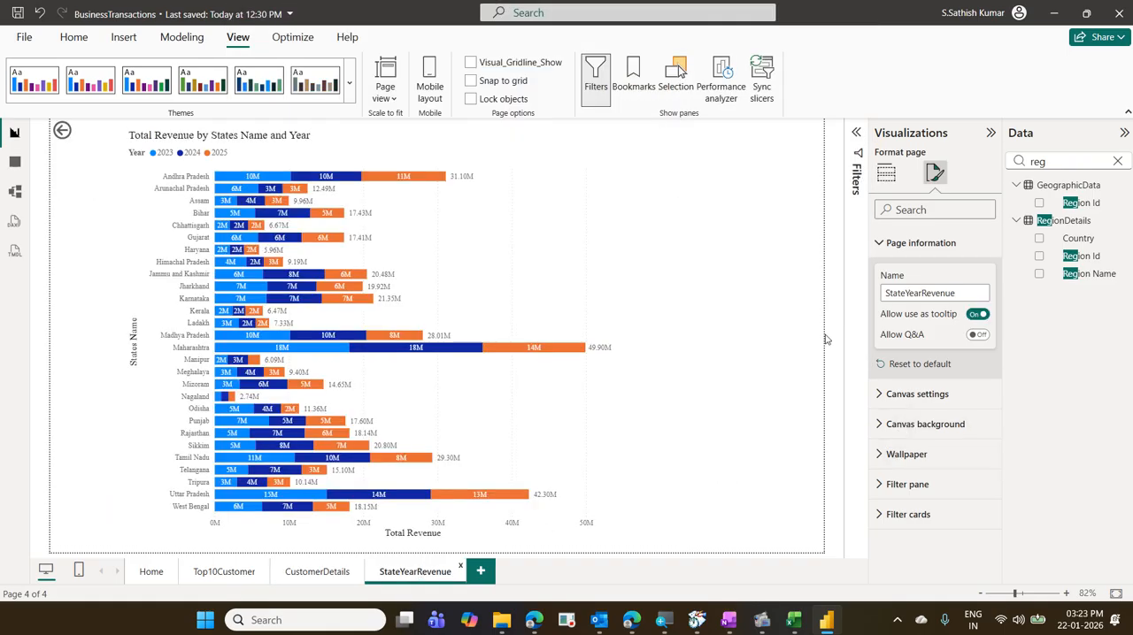
click(784, 246)
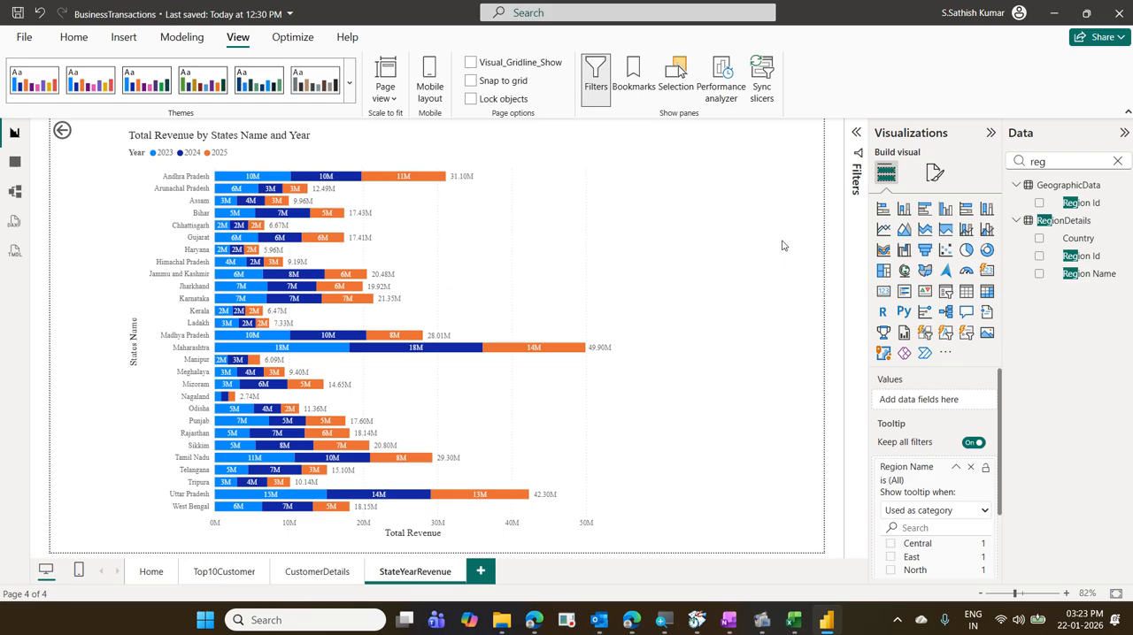
click(970, 467)
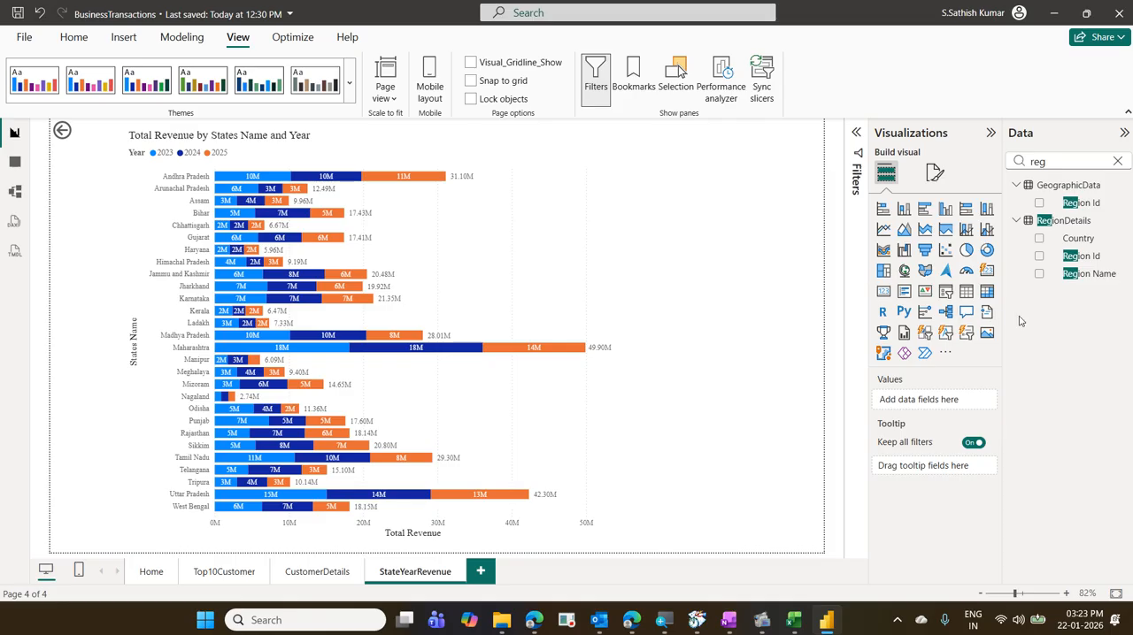
drag(1094, 277, 963, 475)
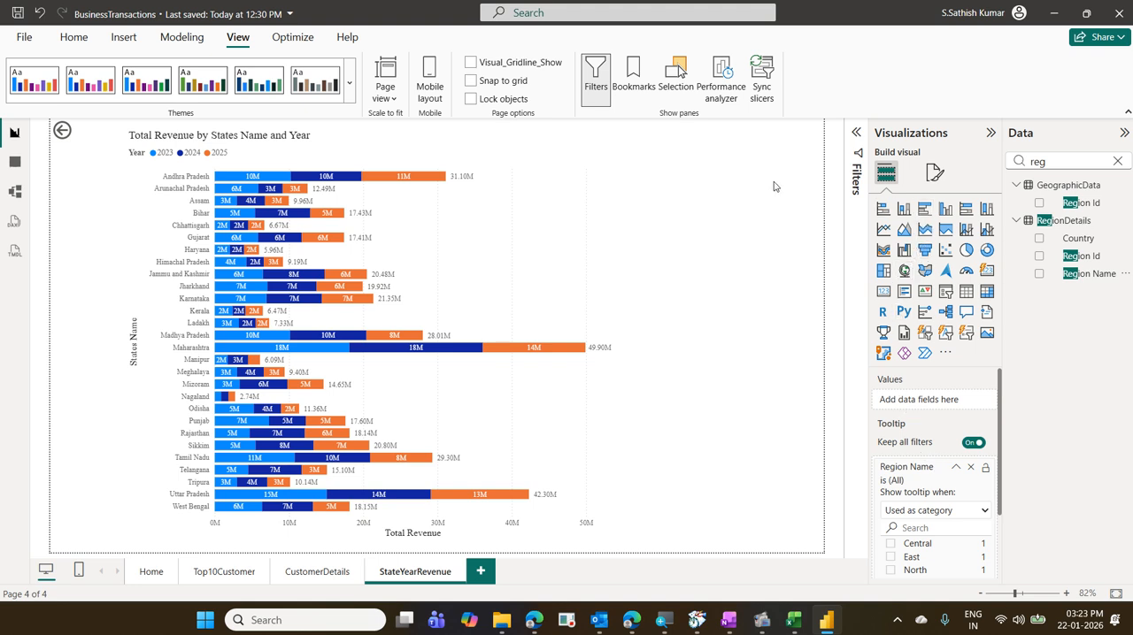
click(933, 174)
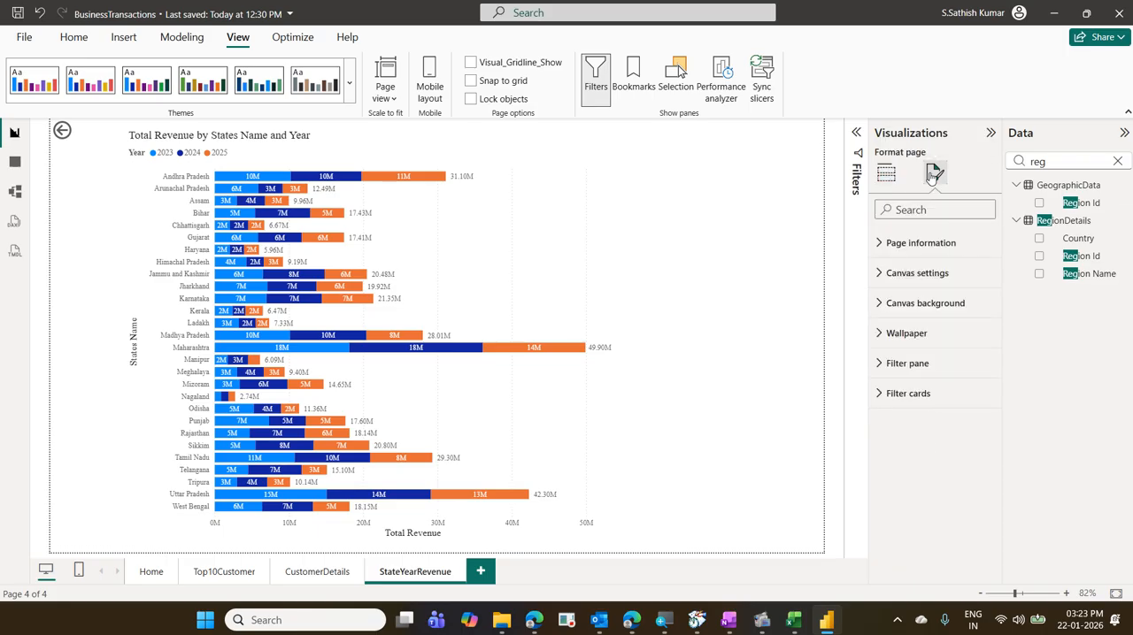
click(931, 242)
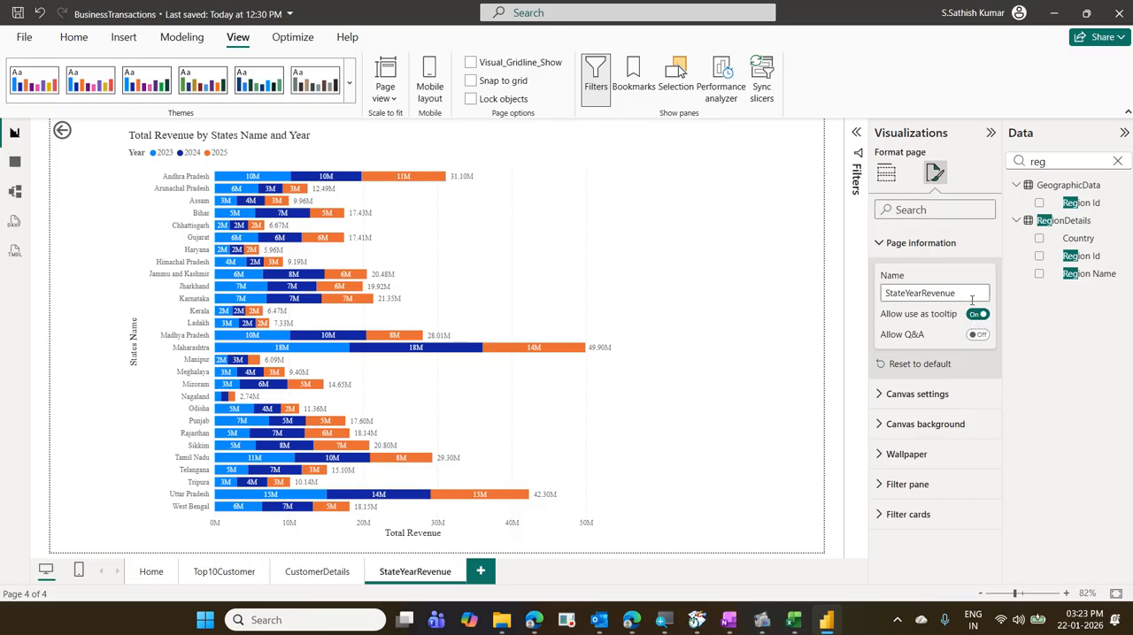
- Preview the tooltip on the South and North slices of Top10Customer's region donut and compare it with the StateYearRevenue page
click(225, 571)
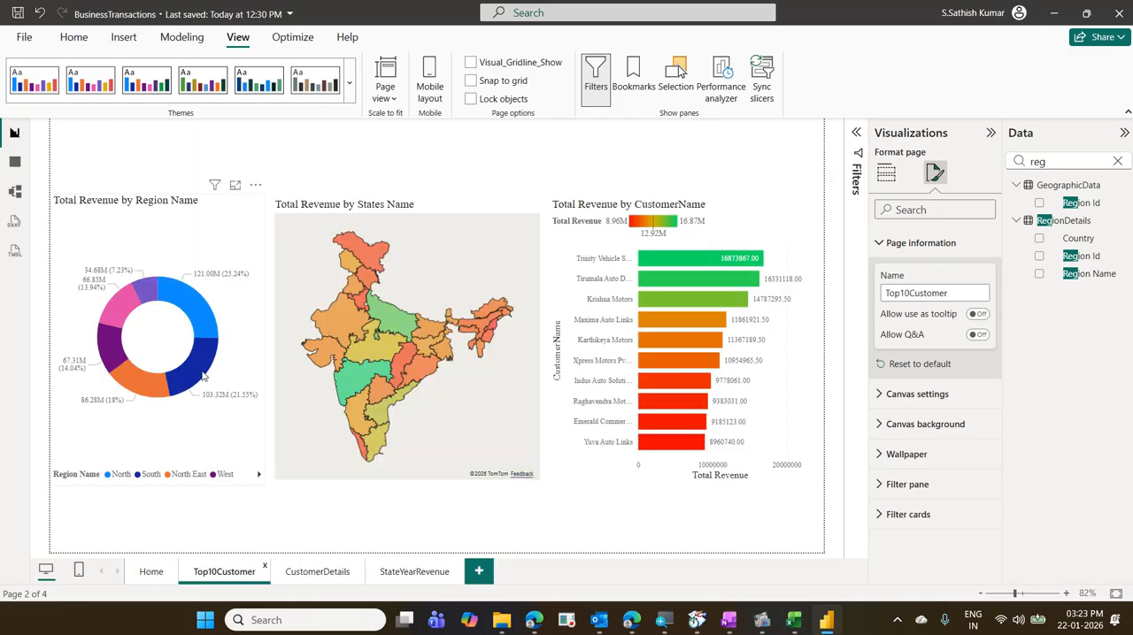
mouse_move(203, 376)
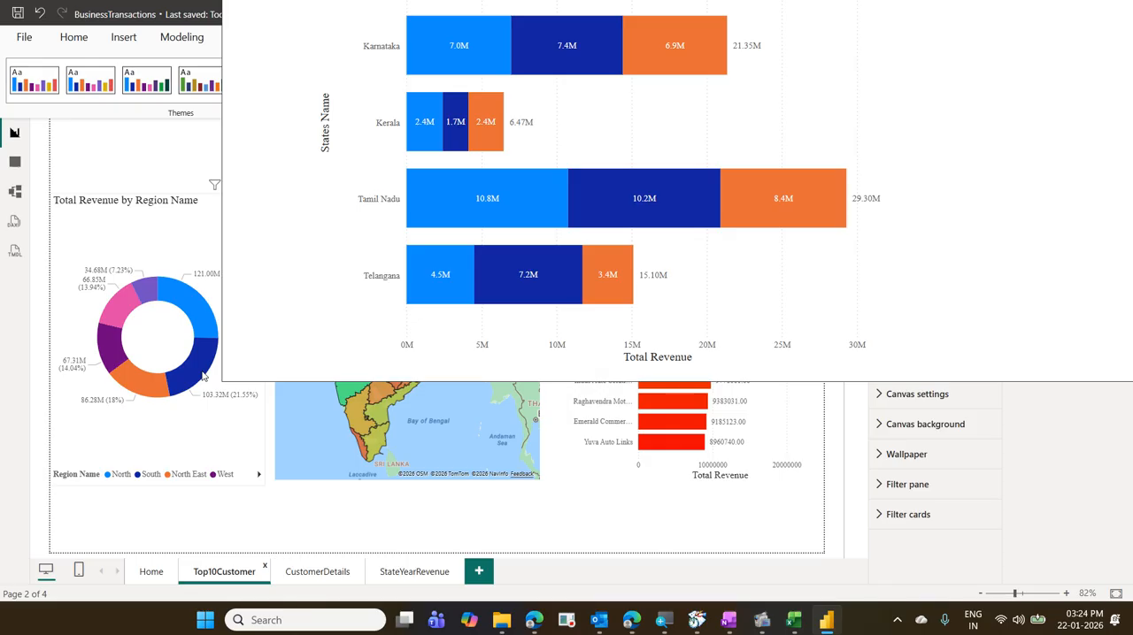
click(430, 573)
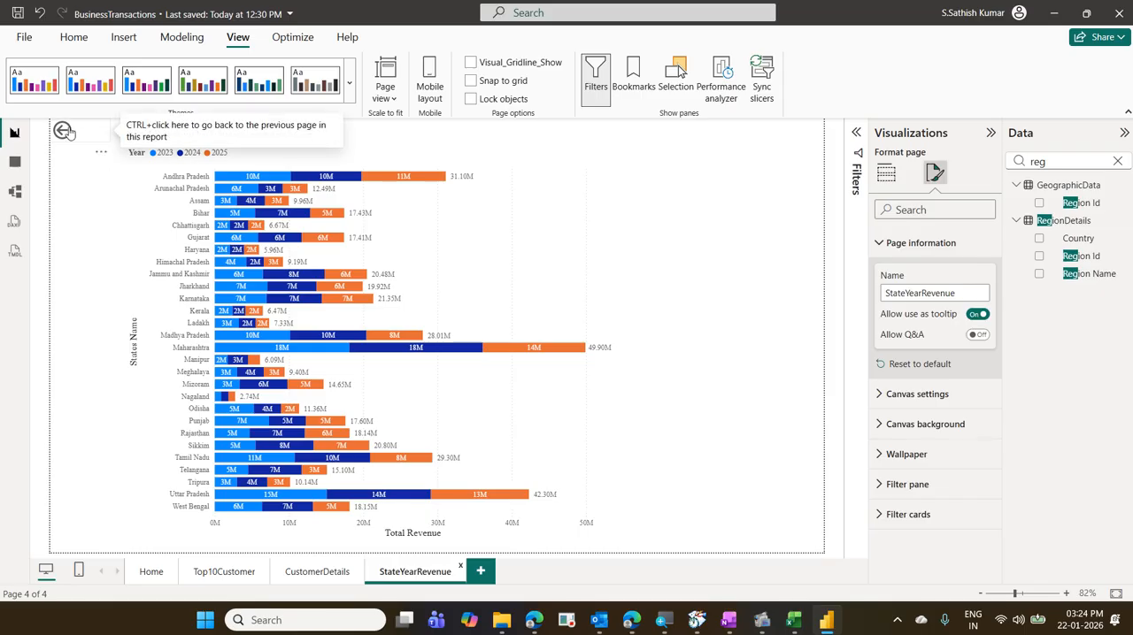
click(236, 571)
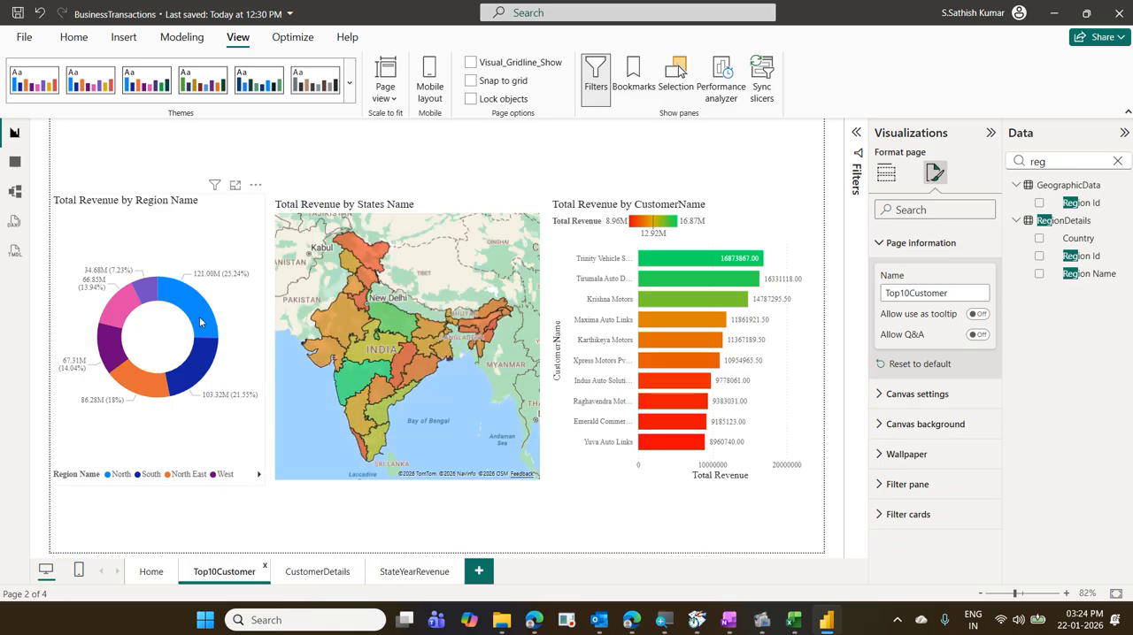
mouse_move(200, 323)
click(429, 573)
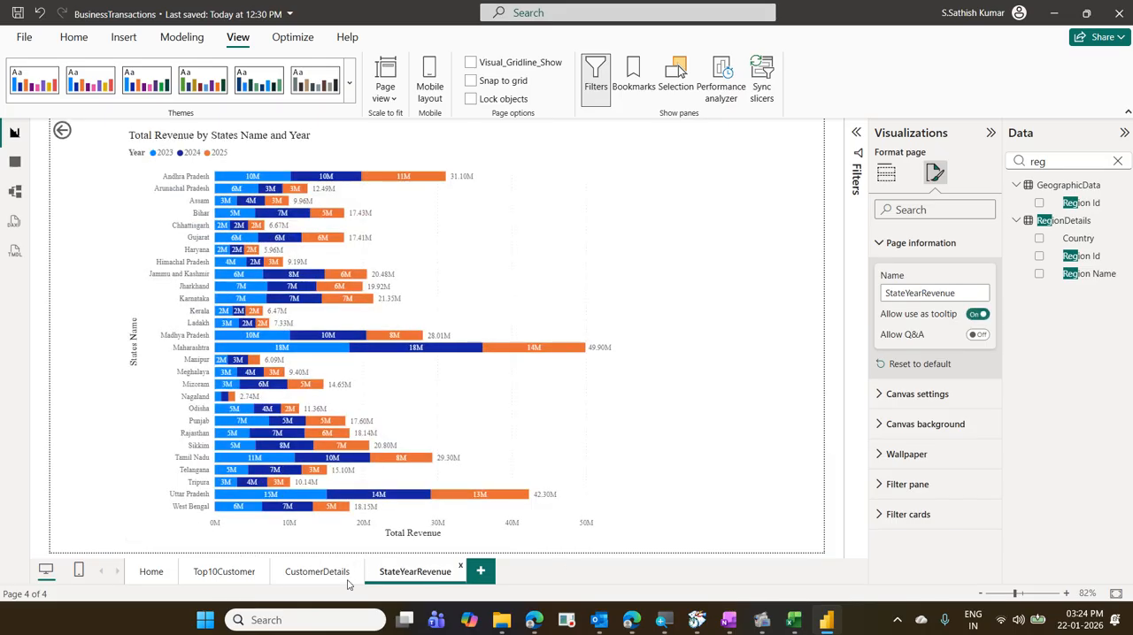
click(247, 575)
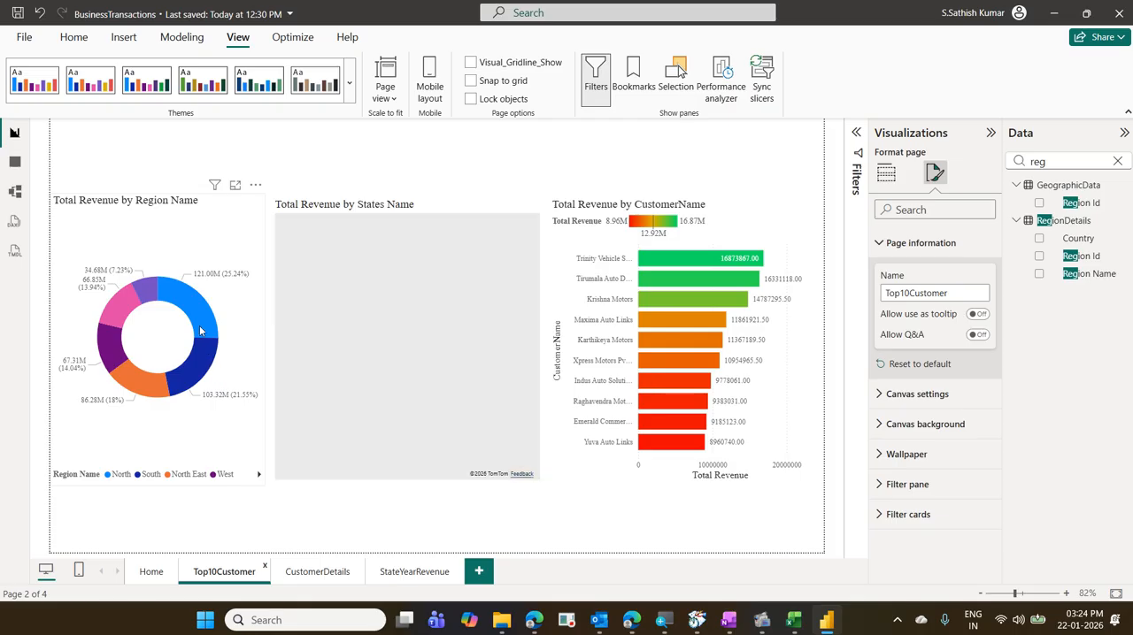
- Disallow StateYearRevenue as a tooltip and test drilling through to it from the North slice of Top10Customer's region donut and back
click(420, 577)
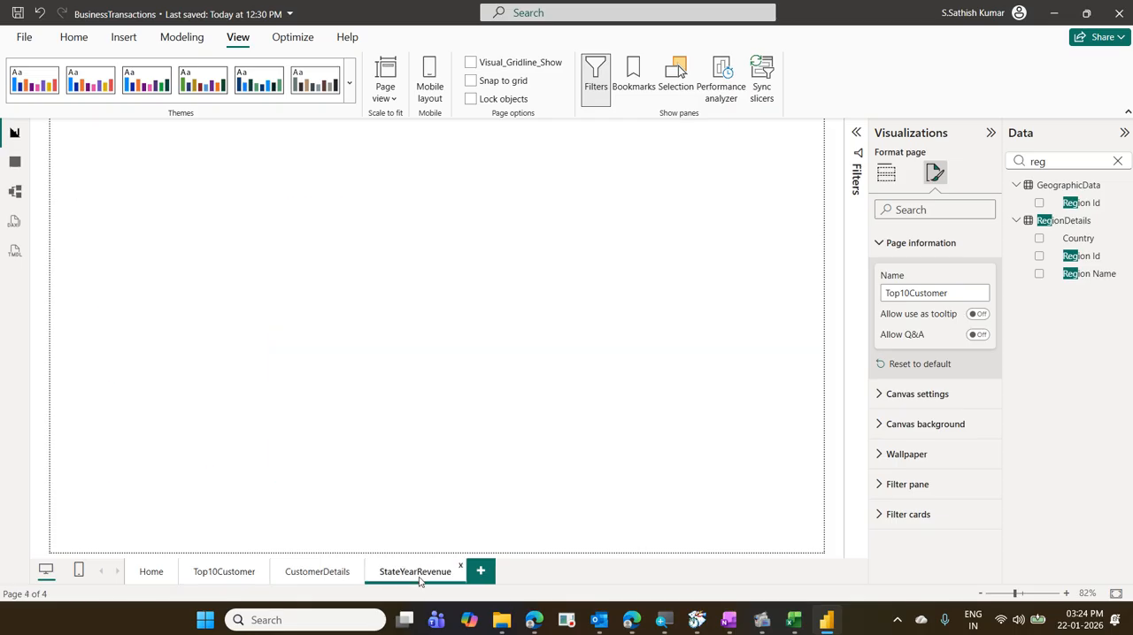
click(977, 324)
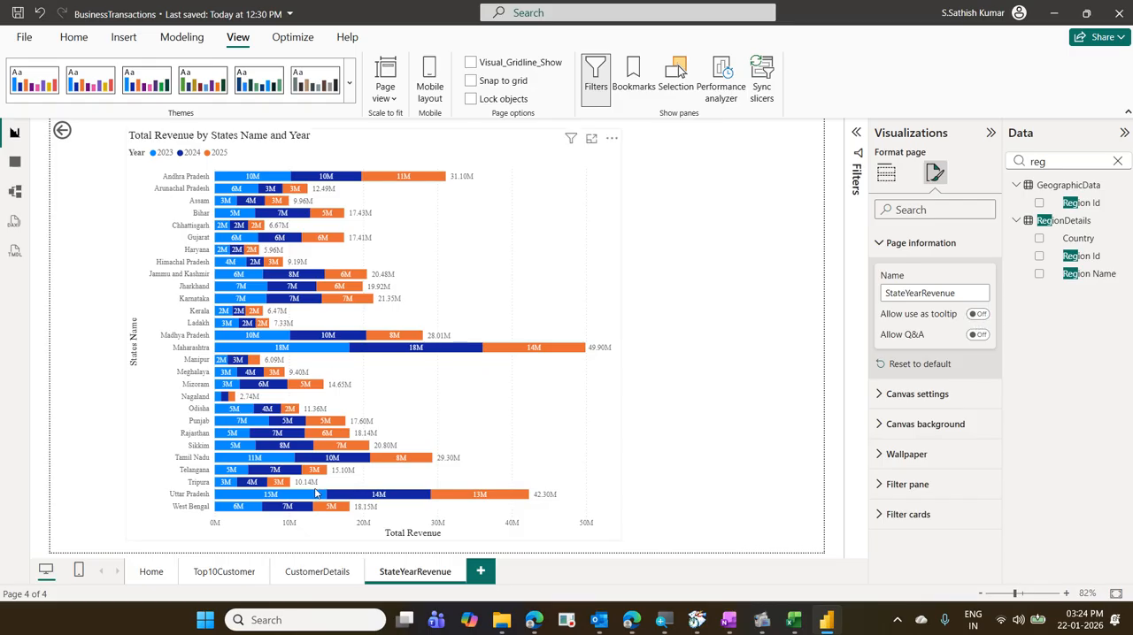
click(224, 574)
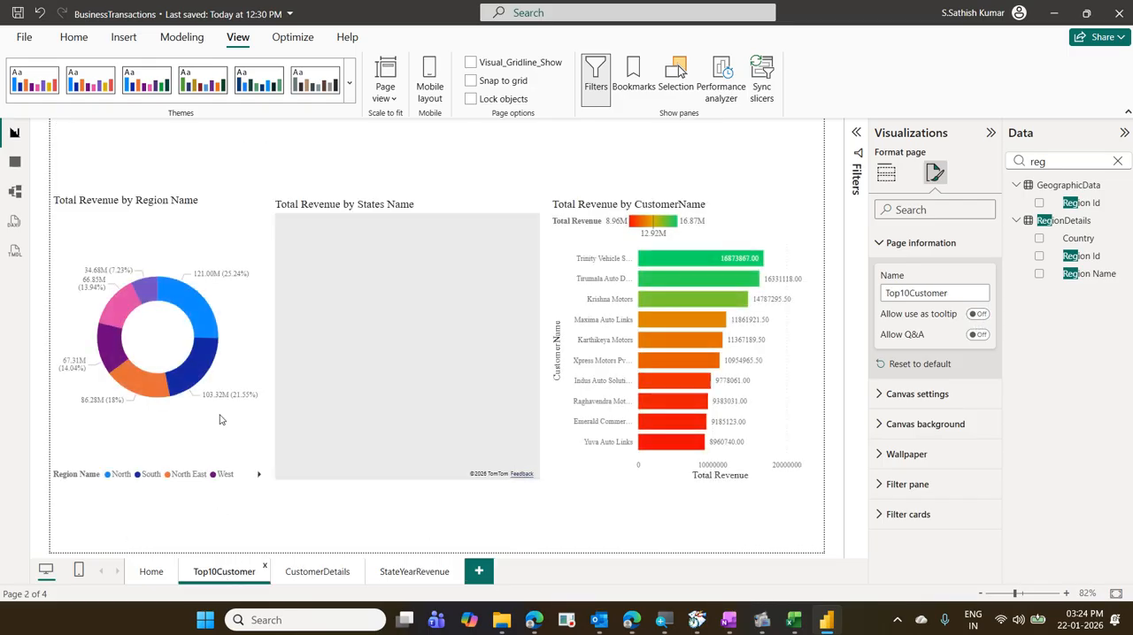
right_click(205, 330)
mouse_move(296, 425)
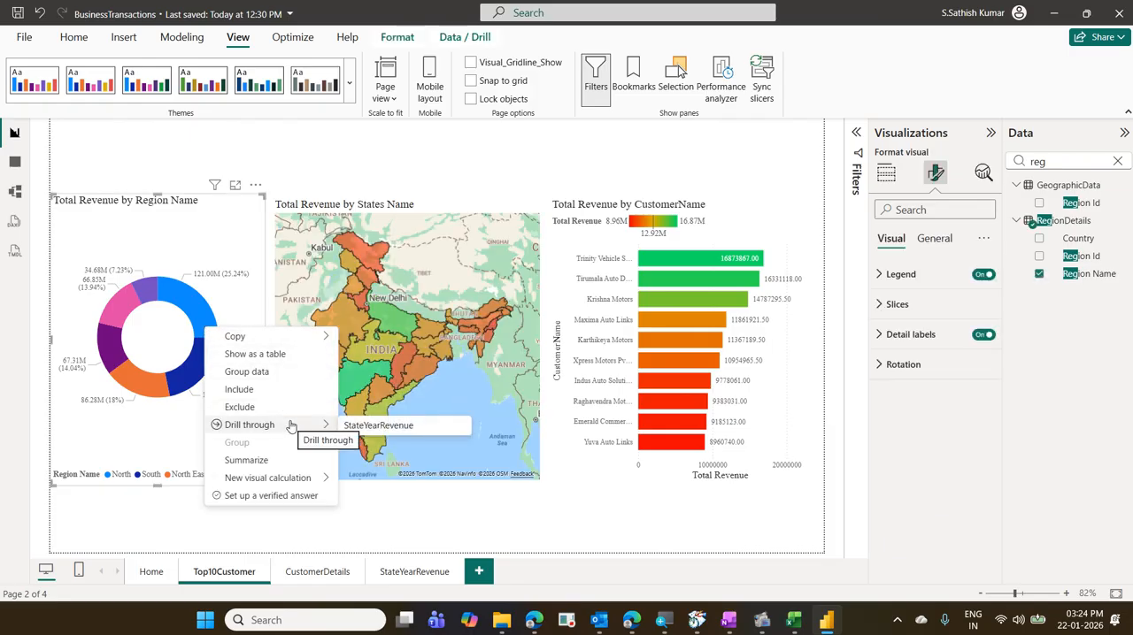
click(378, 426)
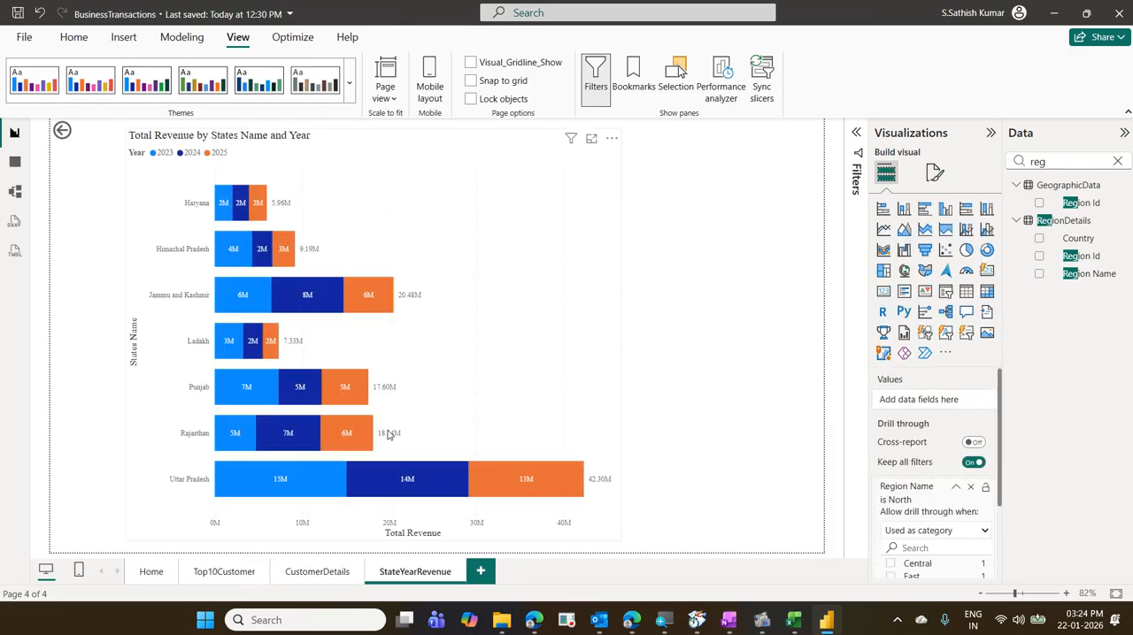
ctrl+click(62, 132)
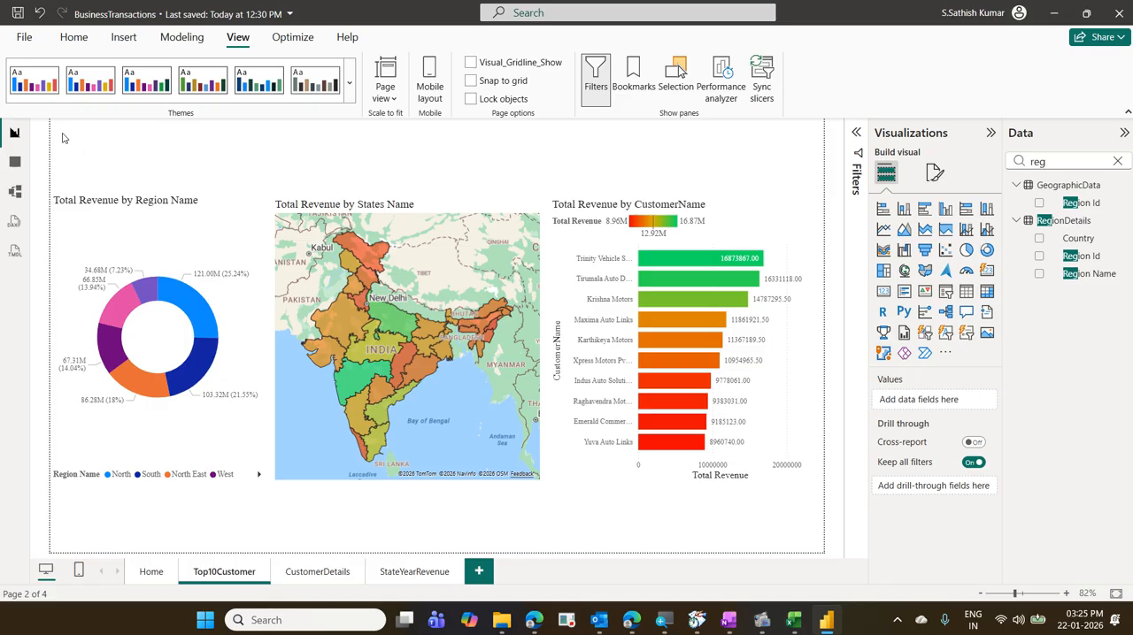
- Allow StateYearRevenue to be used as a tooltip again, leaving Q&A off, and save the report with Top10Customer open
click(418, 570)
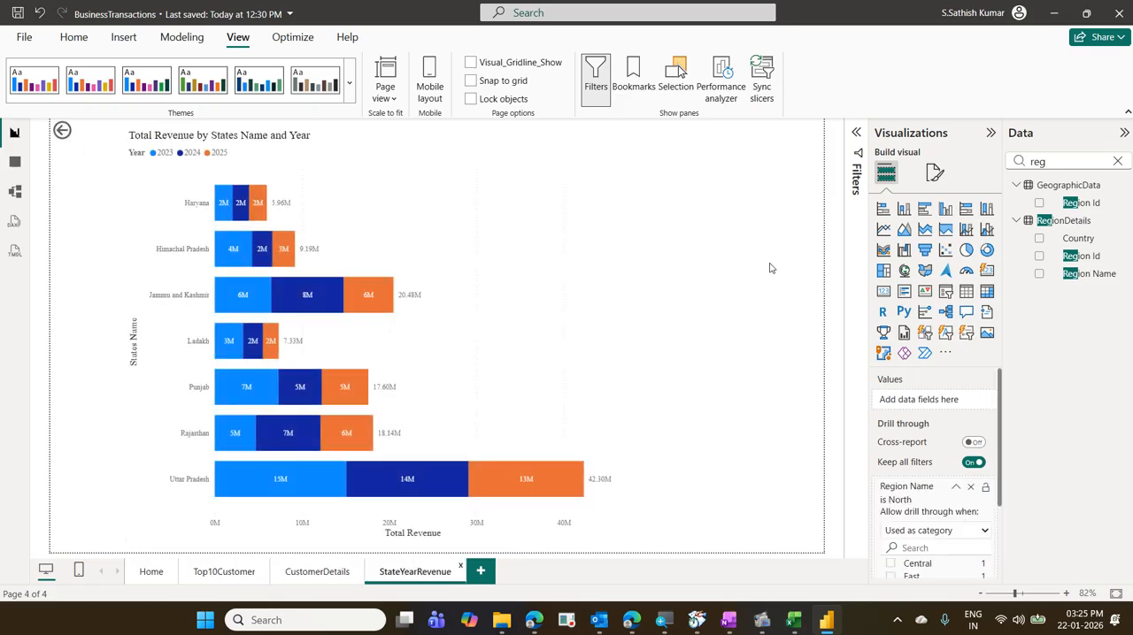
click(934, 172)
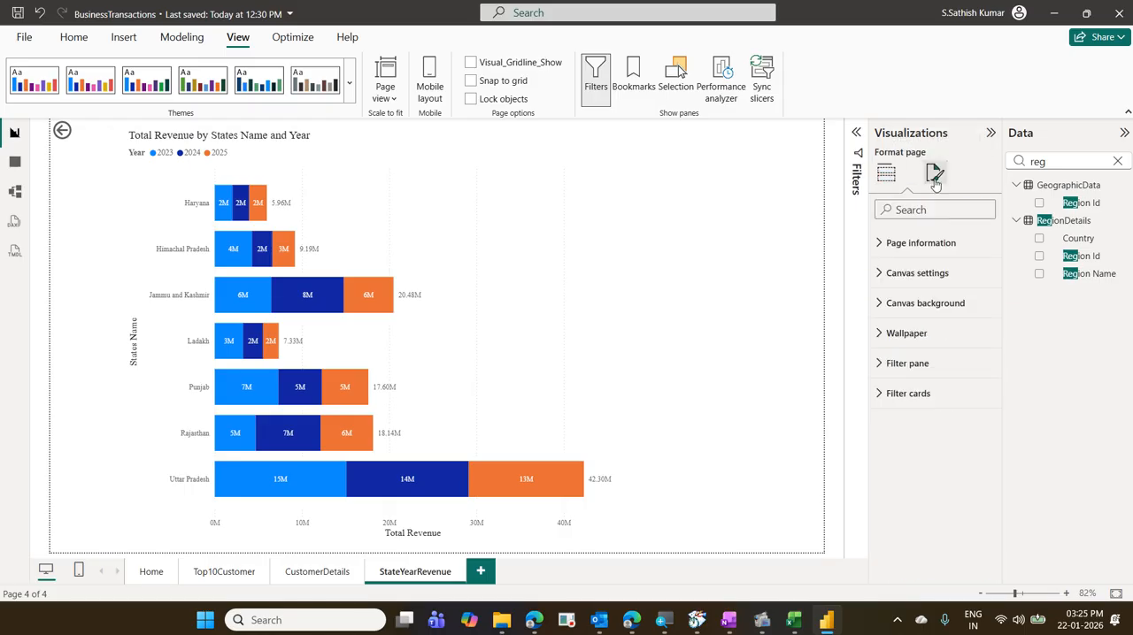
click(956, 244)
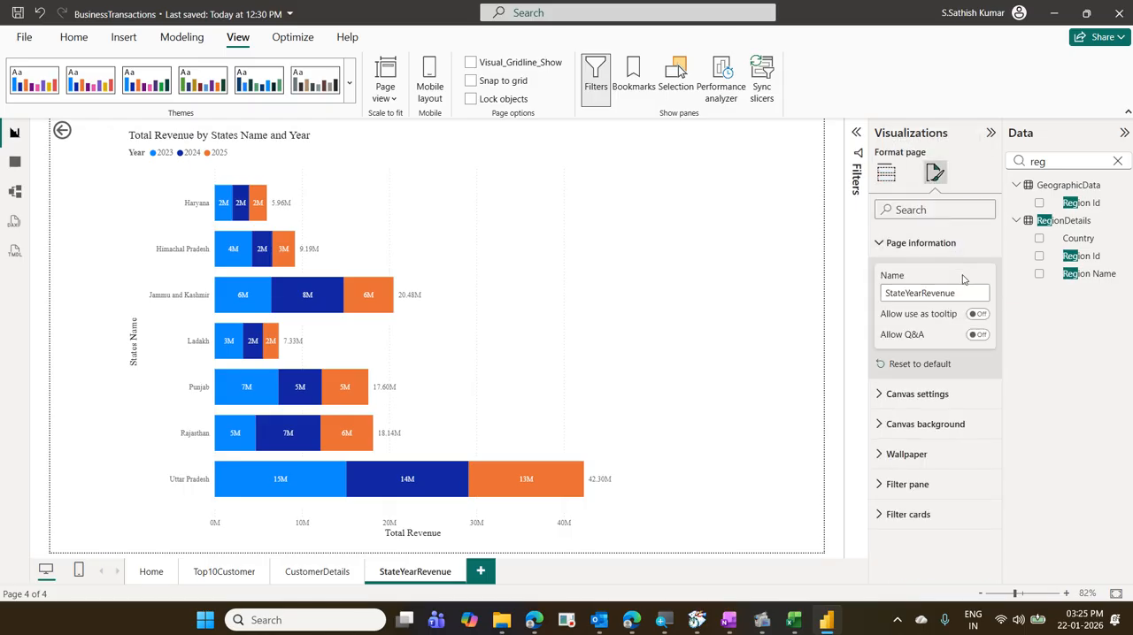
click(978, 336)
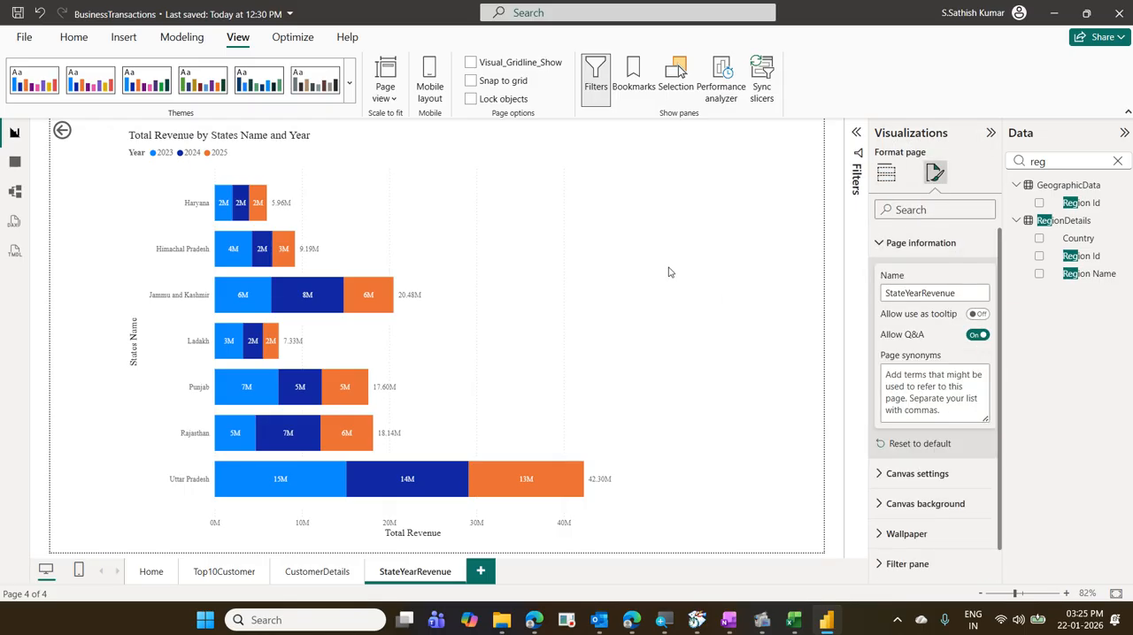
click(978, 334)
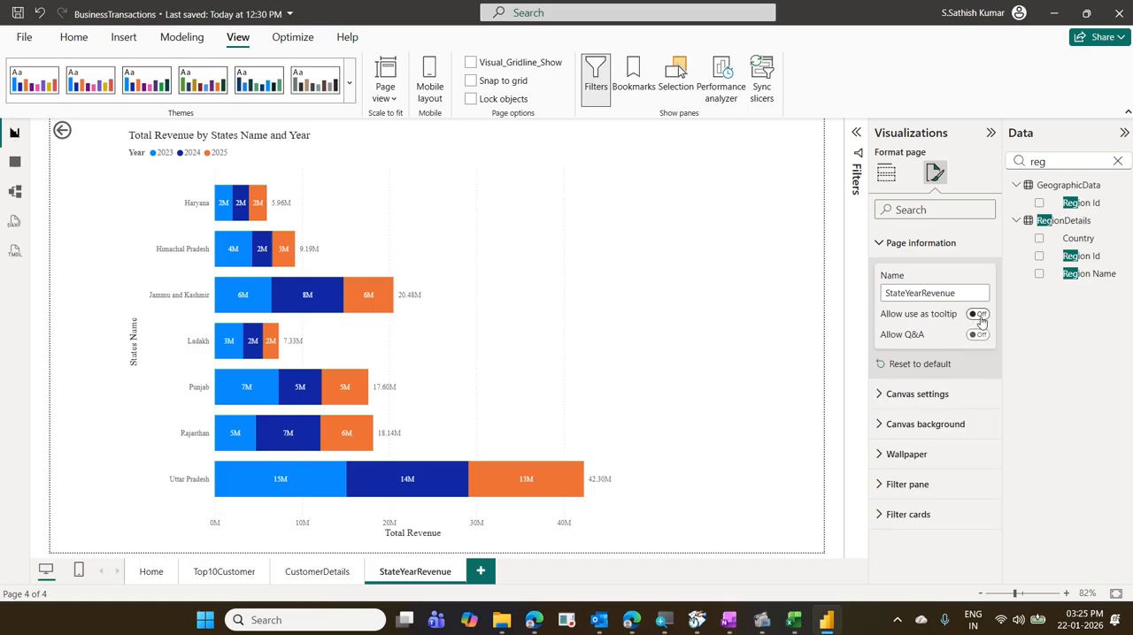
click(956, 317)
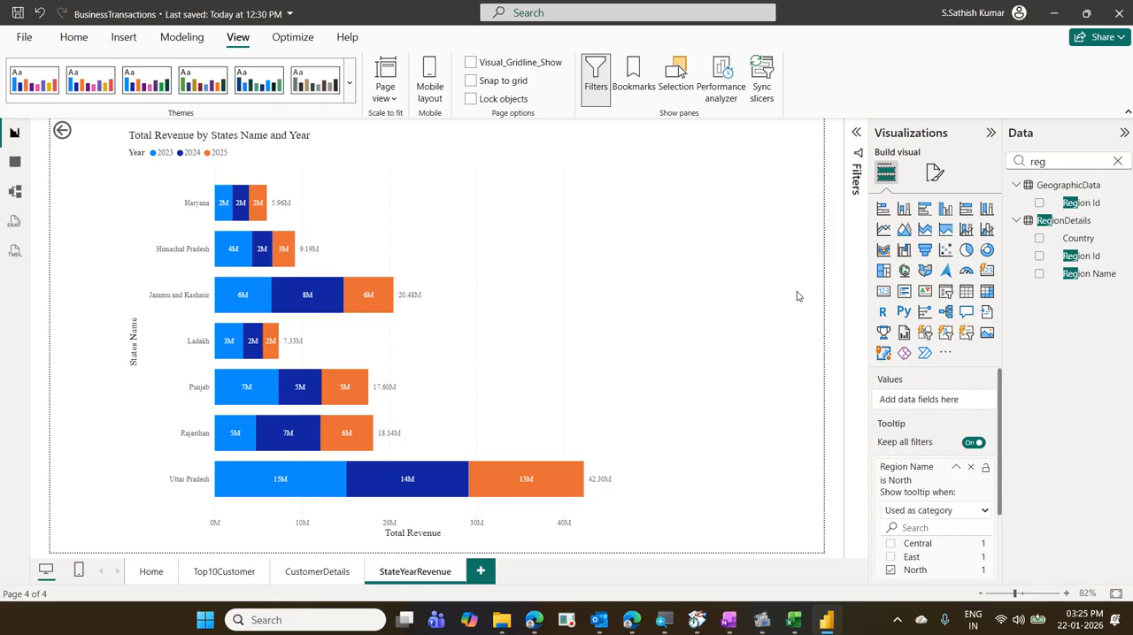
click(211, 571)
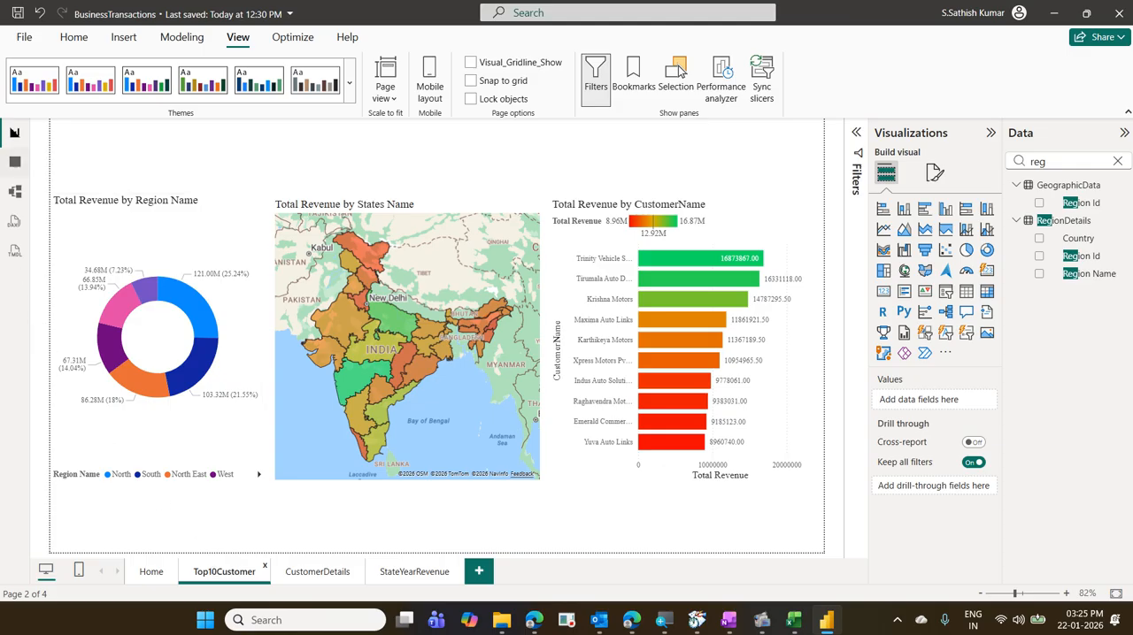
click(17, 12)
mouse_move(761, 619)
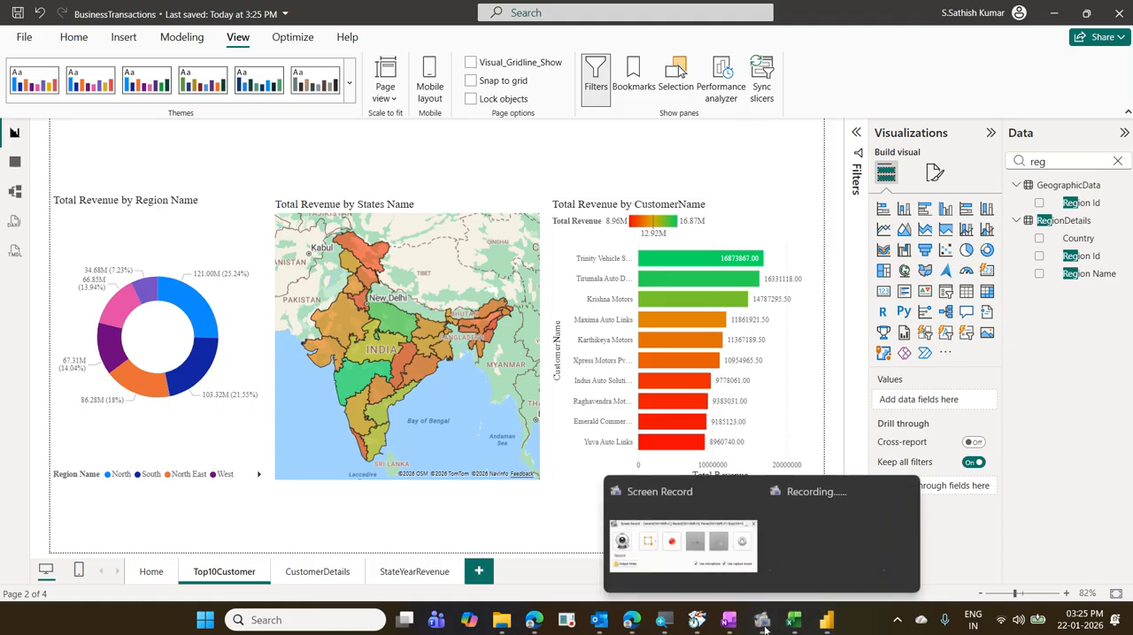
click(677, 526)
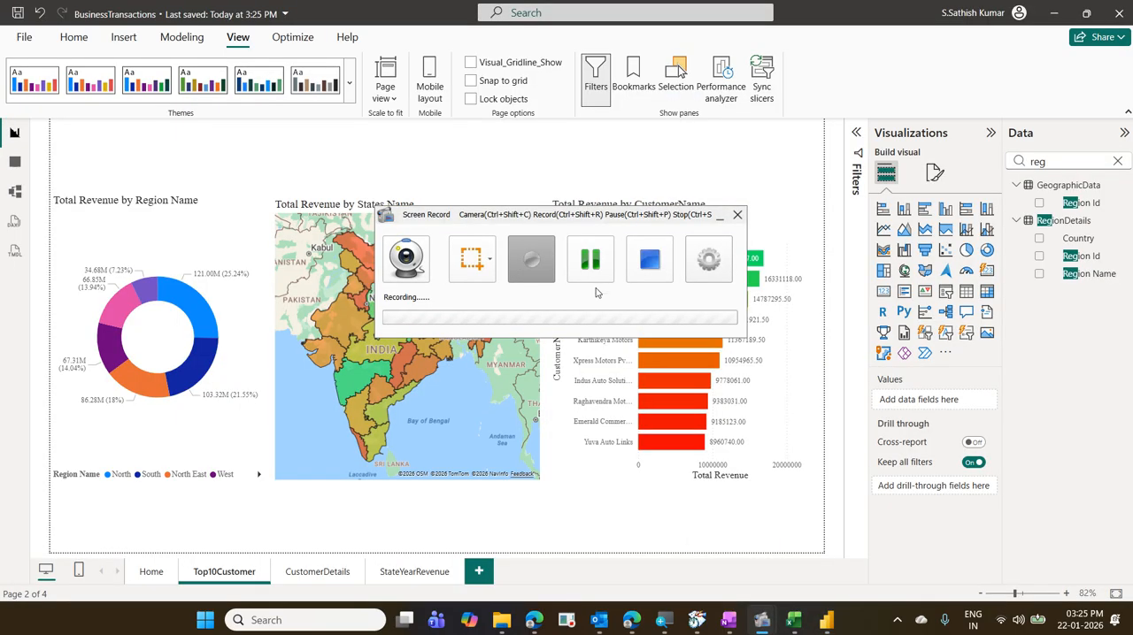
click(546, 268)
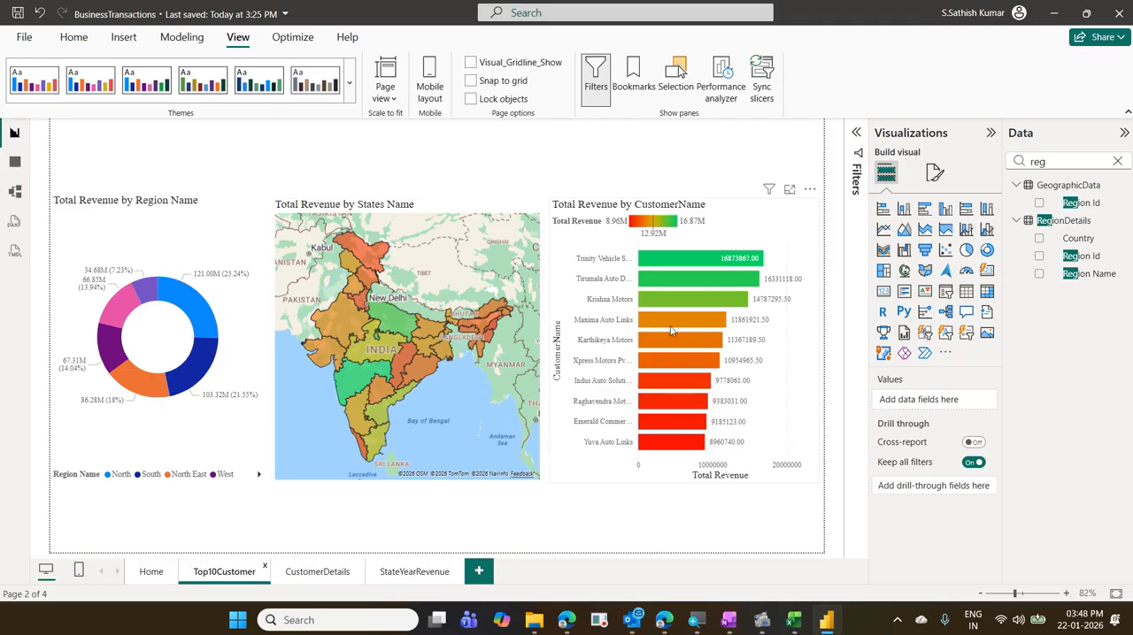
- Check the drill-through targets offered for the Krishna Motors bar in the customer revenue chart without opening one
right_click(705, 255)
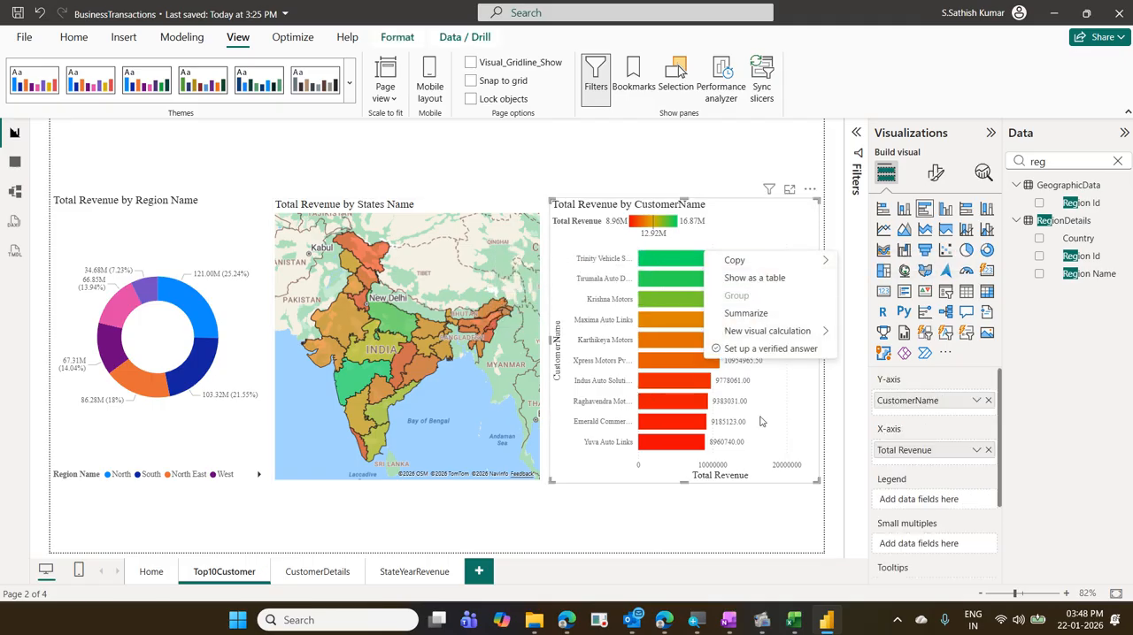
click(747, 531)
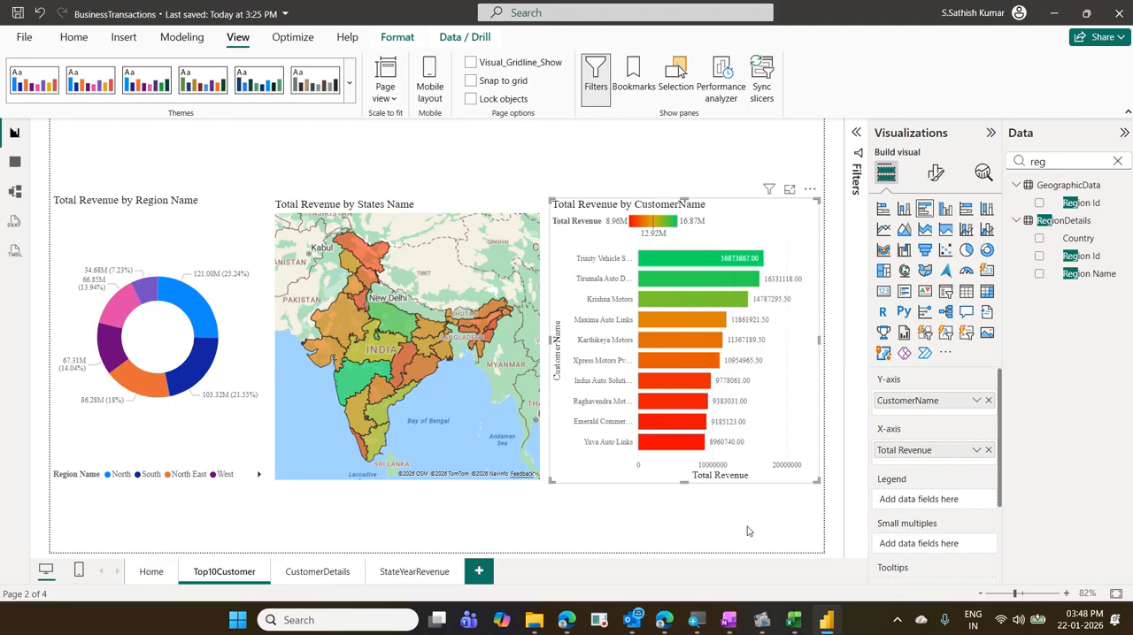
right_click(694, 298)
mouse_move(773, 402)
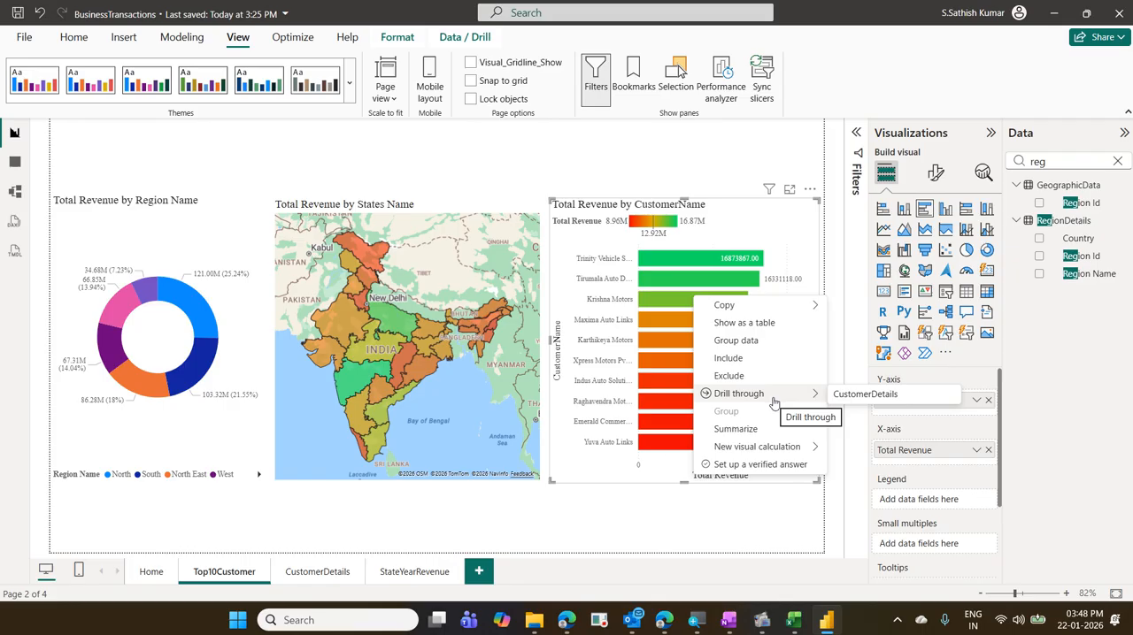
click(642, 493)
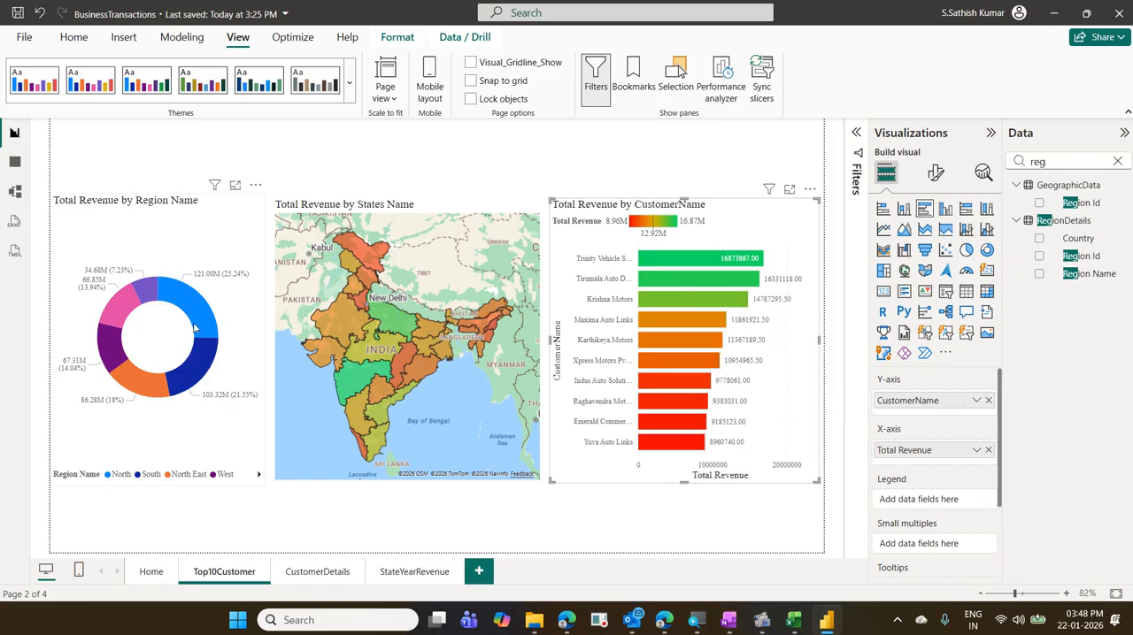
- Preview the report-page tooltip on the North and South slices of the region donut and check the South slice's available actions
mouse_move(198, 327)
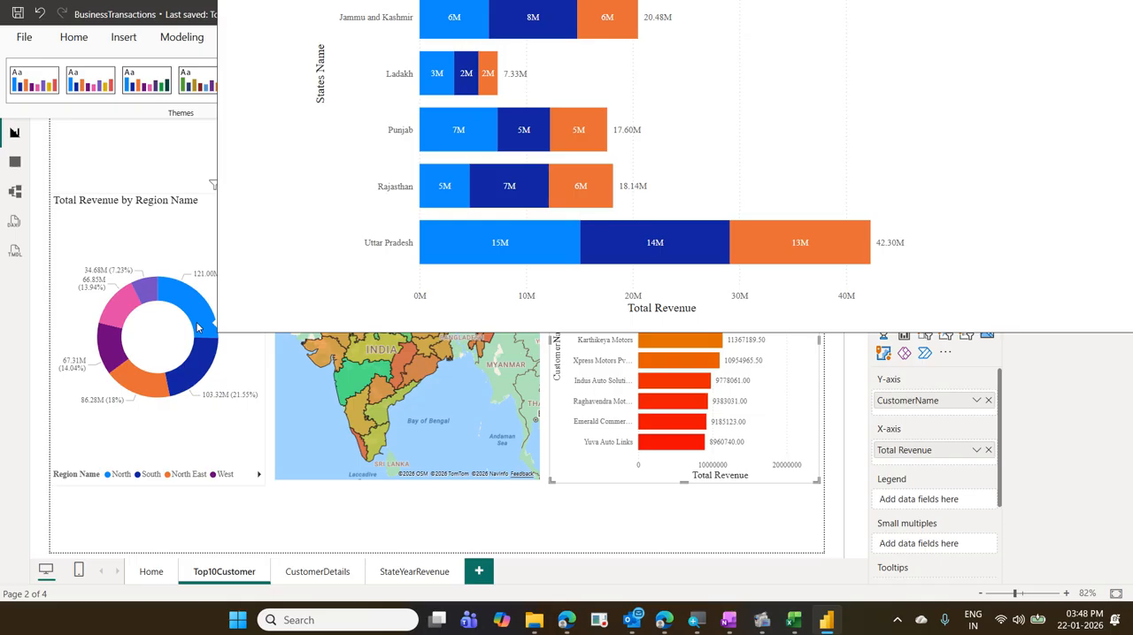
mouse_move(198, 364)
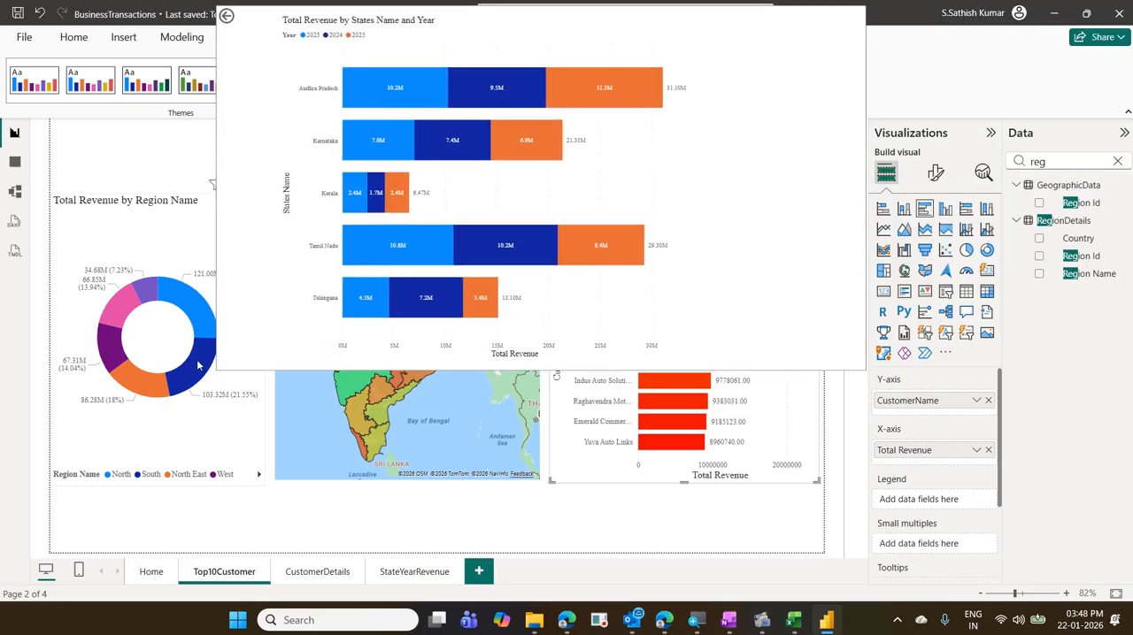
right_click(199, 364)
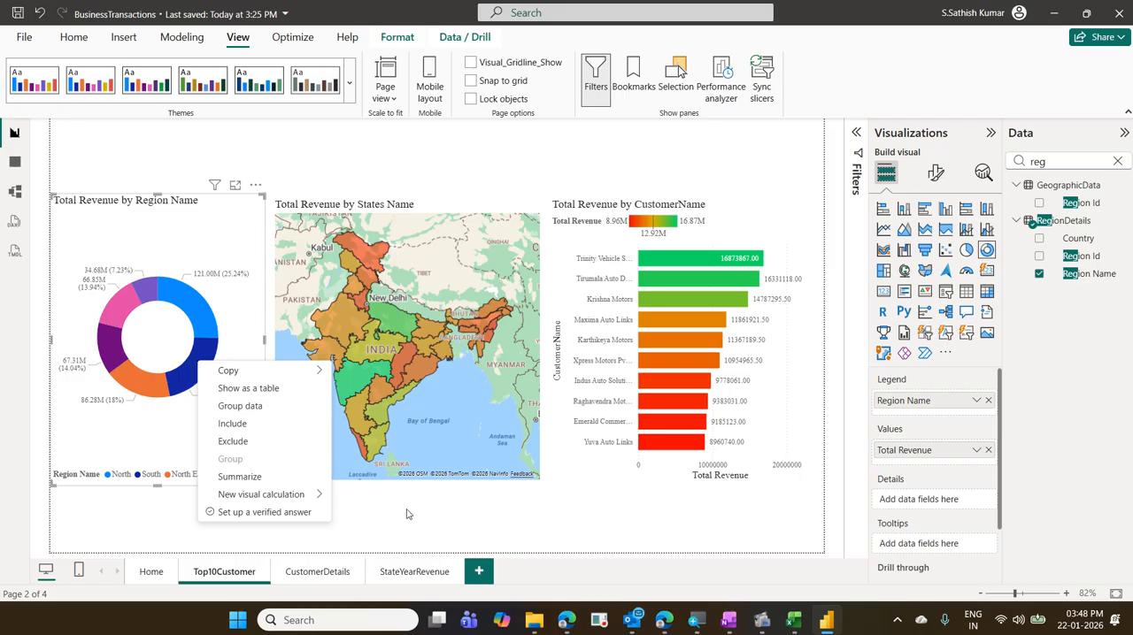
key(Escape)
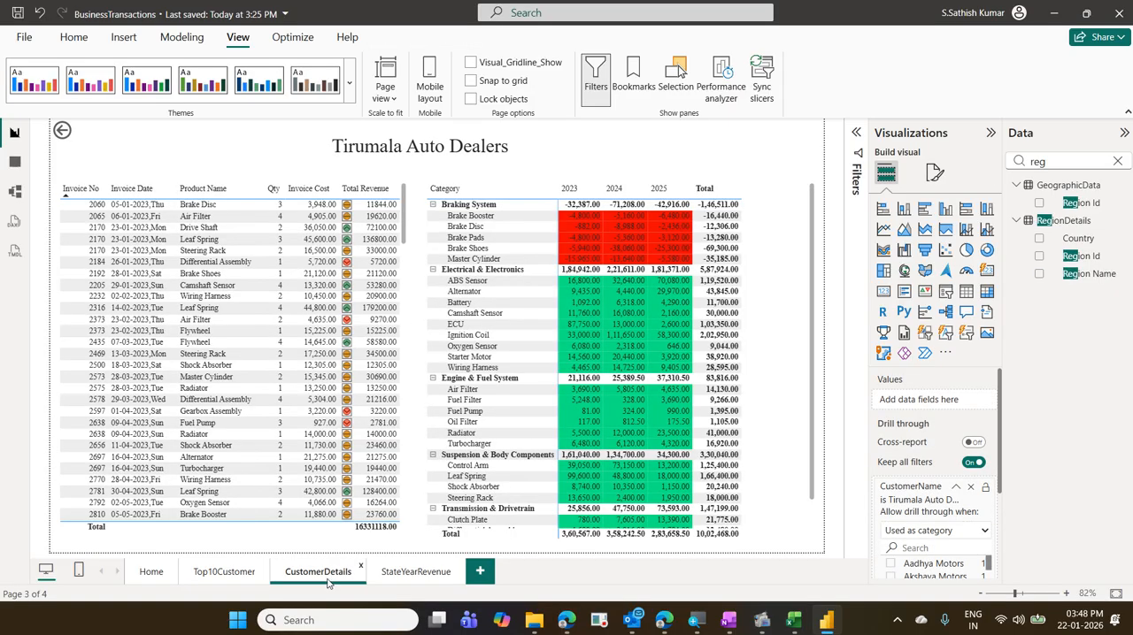
- Hide the CustomerDetails and StateYearRevenue pages from report viewers
right_click(328, 580)
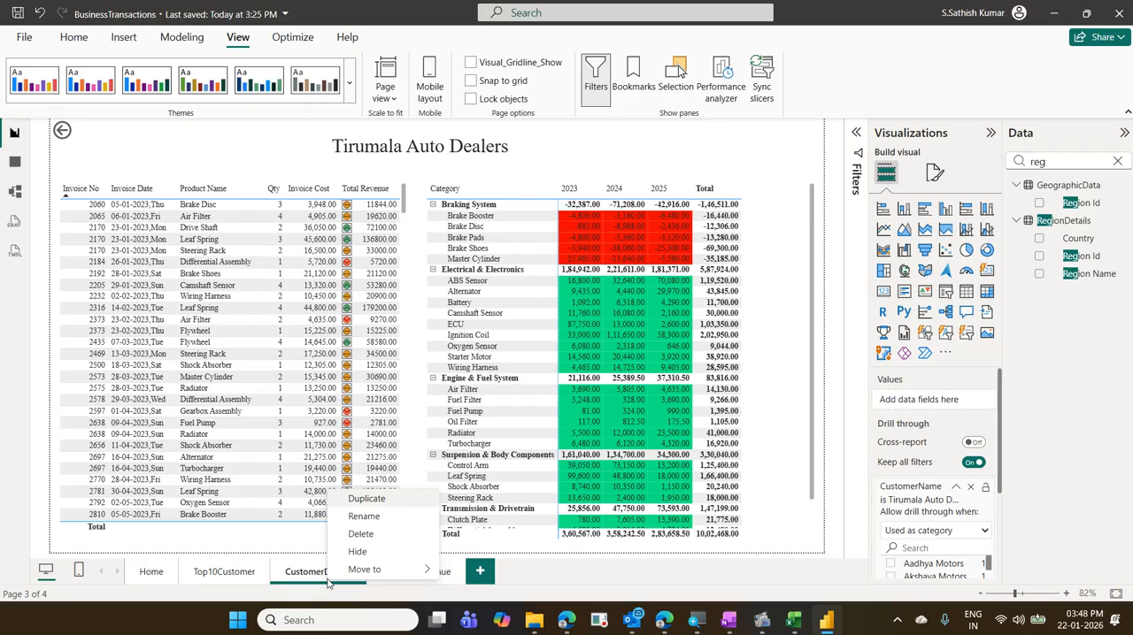
click(382, 554)
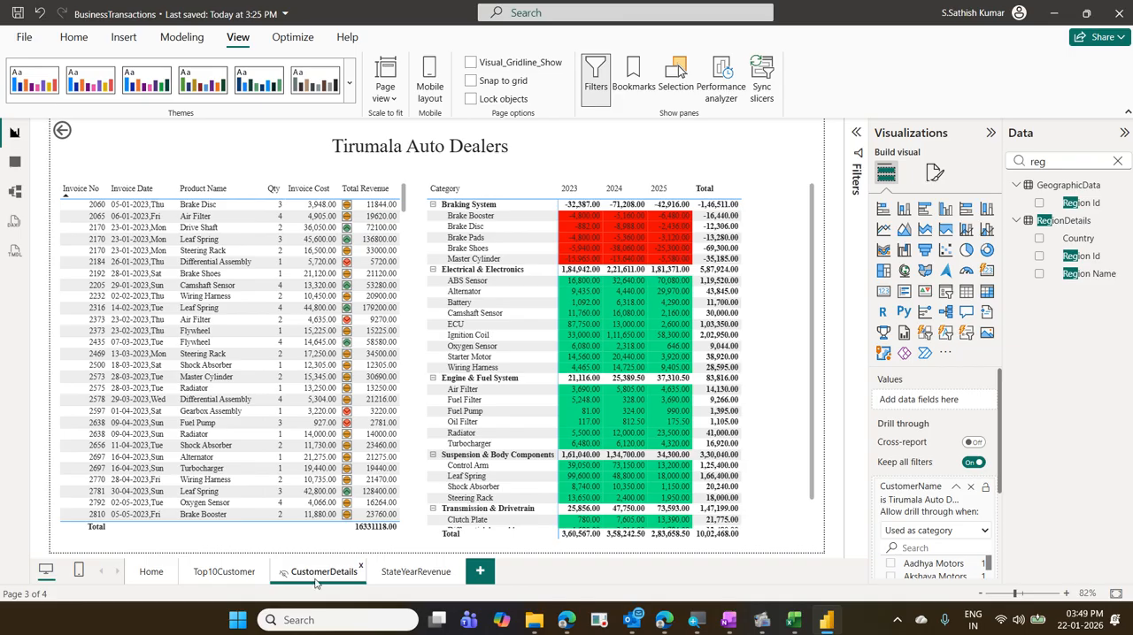
click(396, 579)
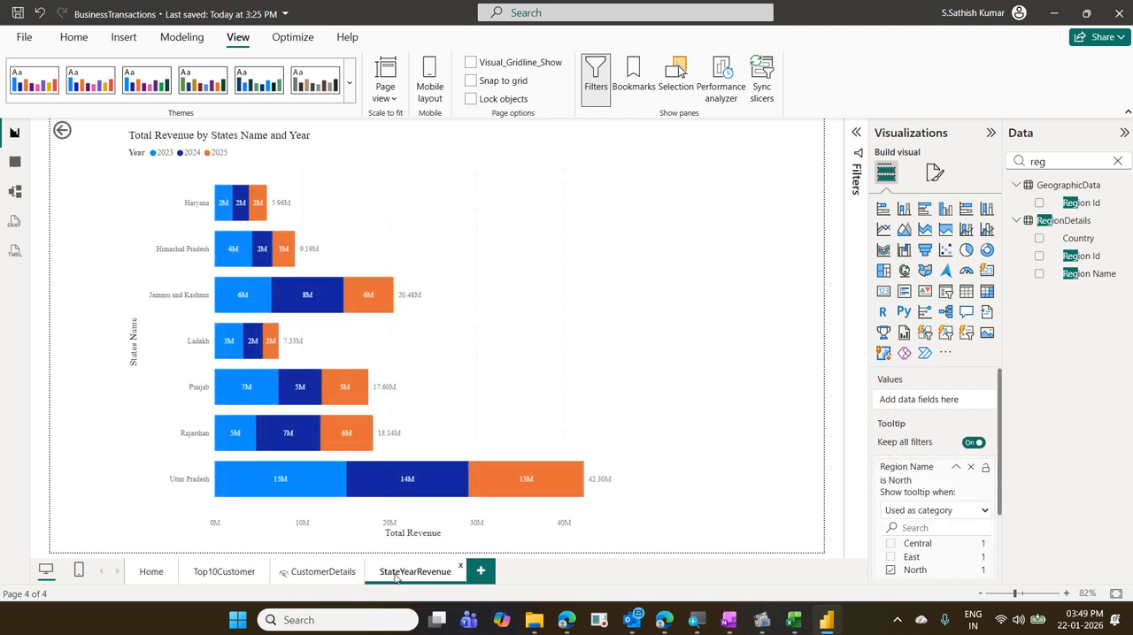
right_click(395, 577)
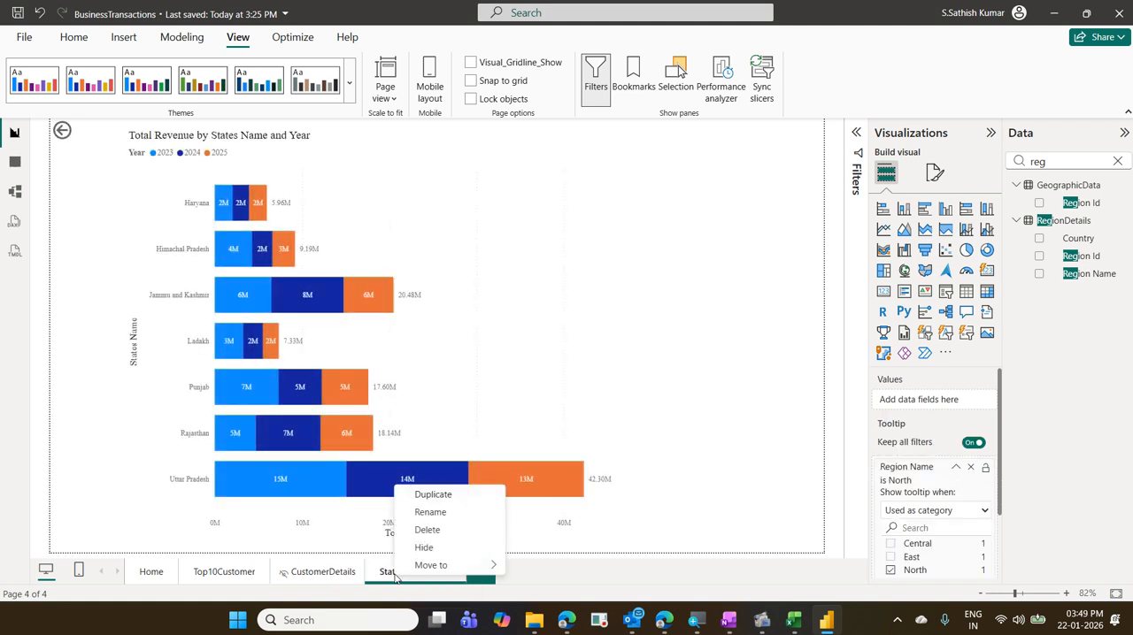
click(454, 551)
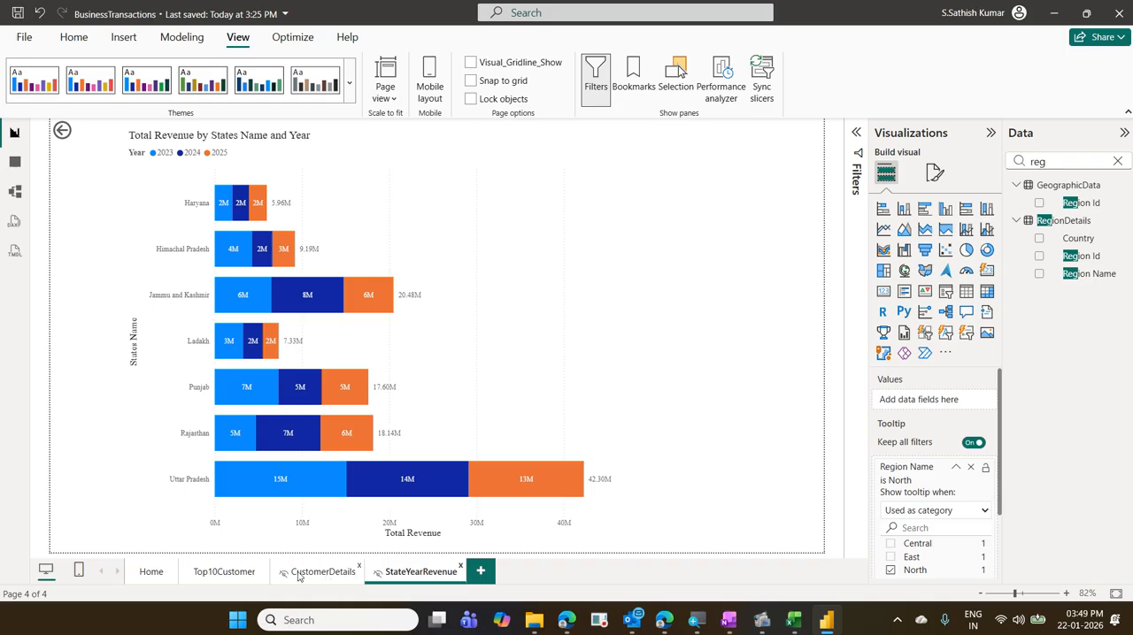
- Make Home the open report page, save the changes and publish the report to My workspace
click(239, 573)
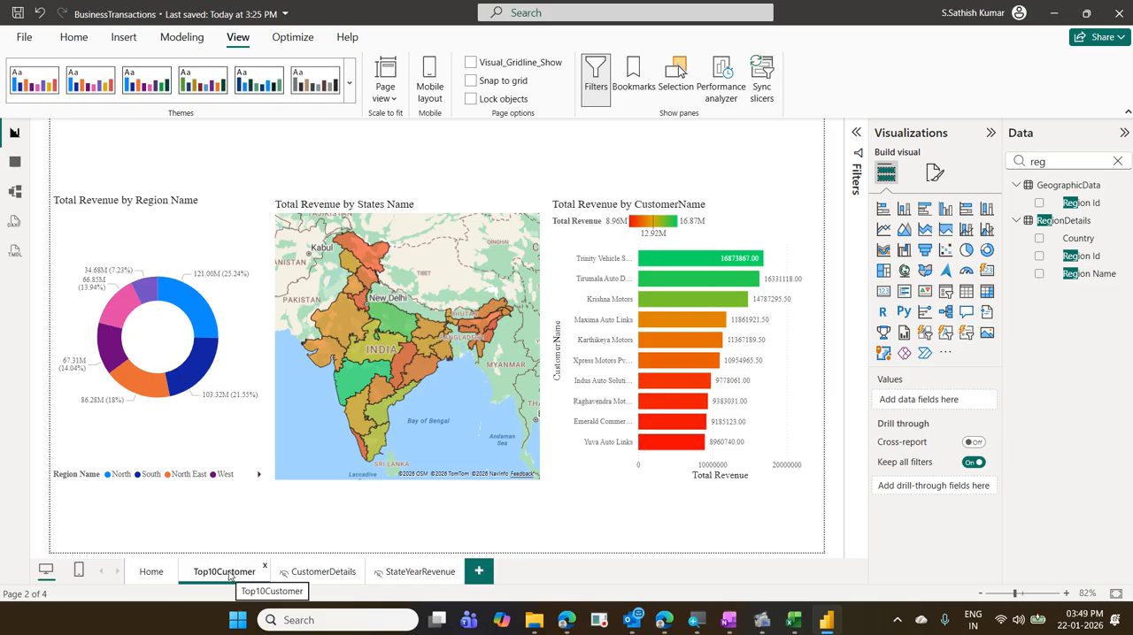
click(152, 574)
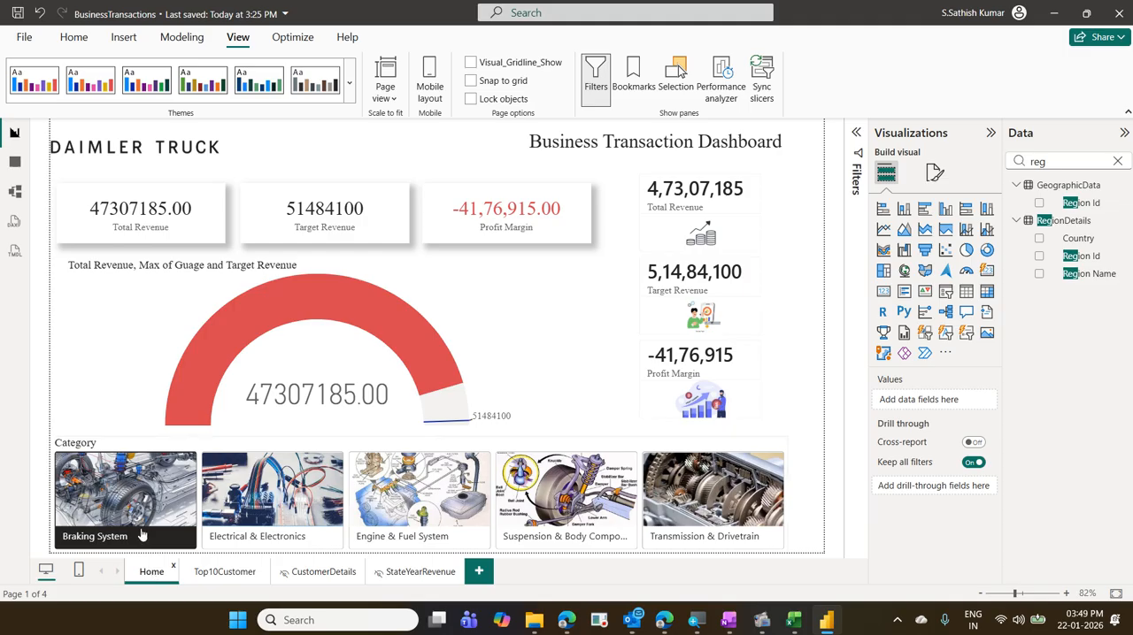
click(73, 46)
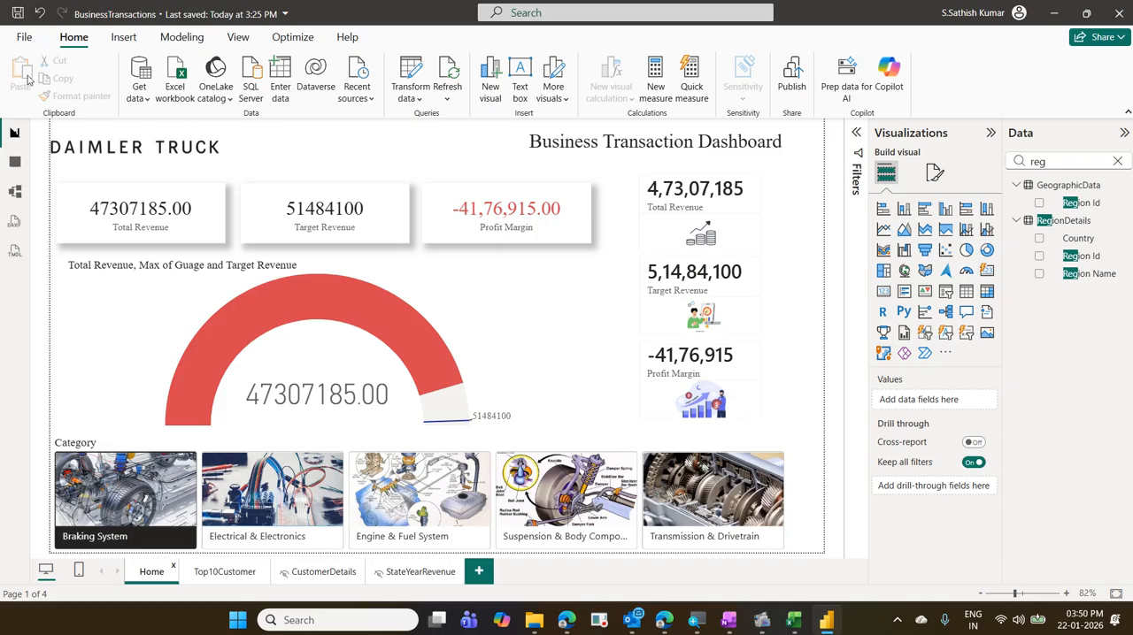
click(792, 78)
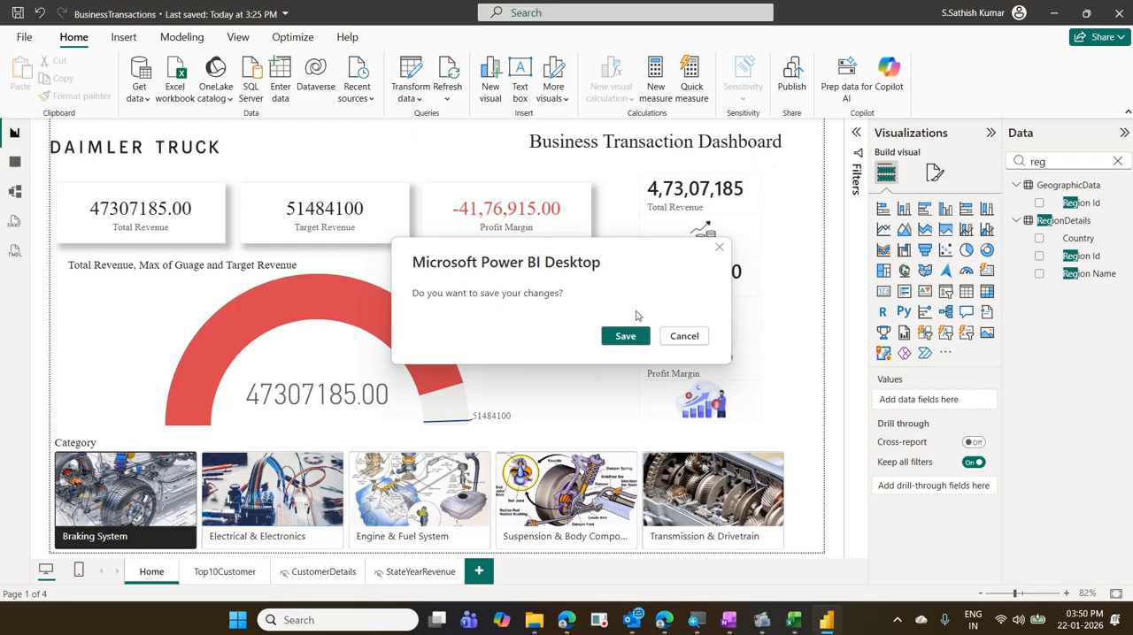
click(626, 338)
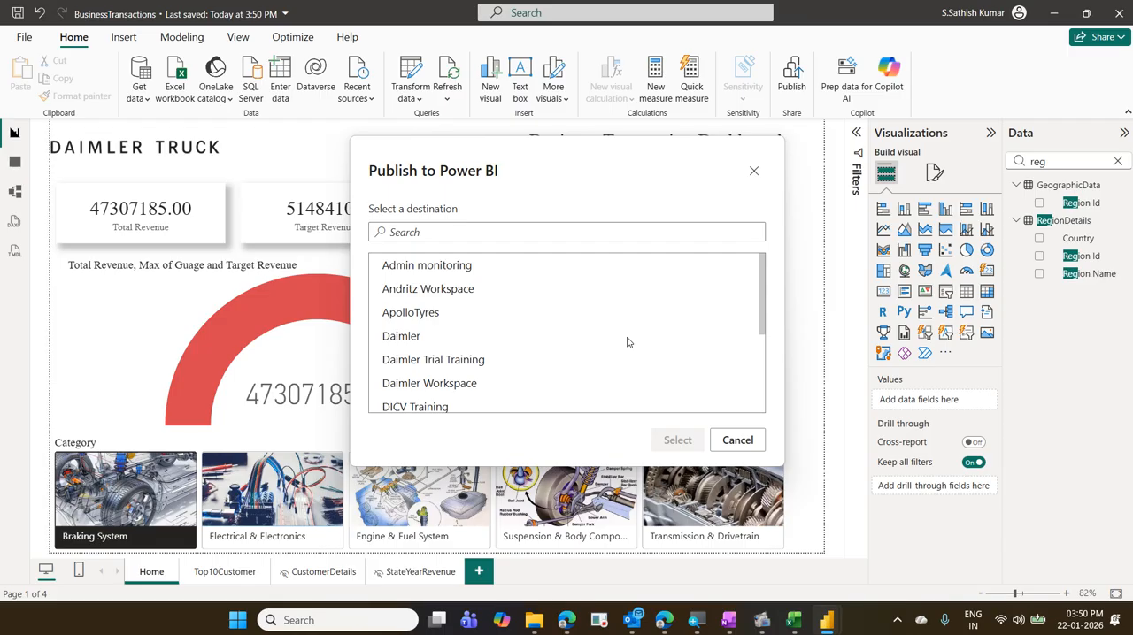
scroll(487, 354, down, 3)
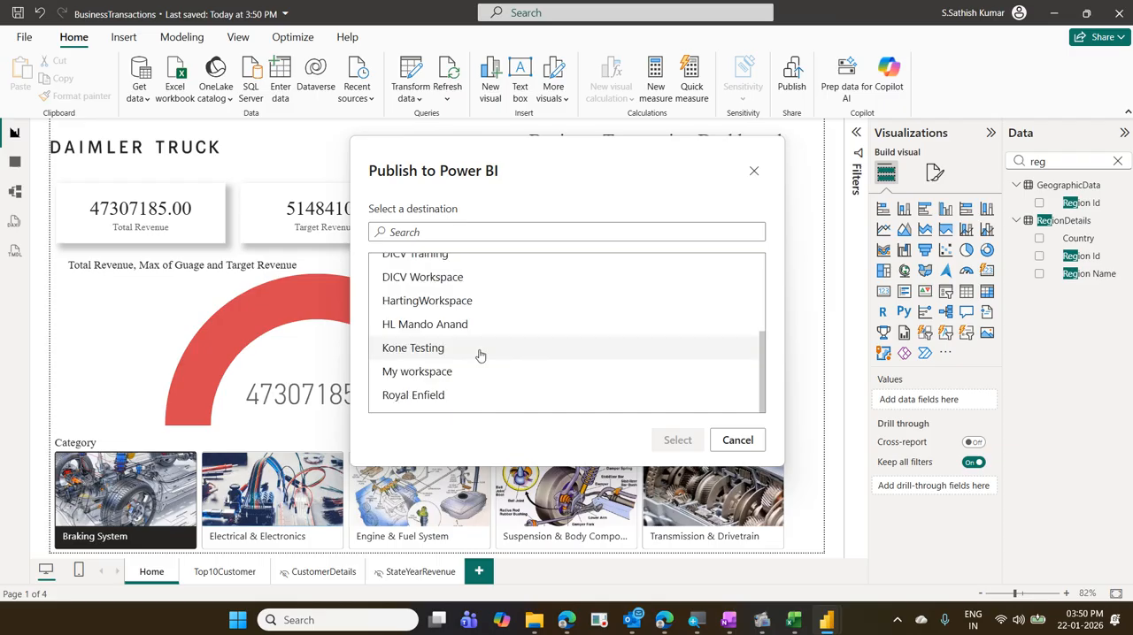
click(480, 372)
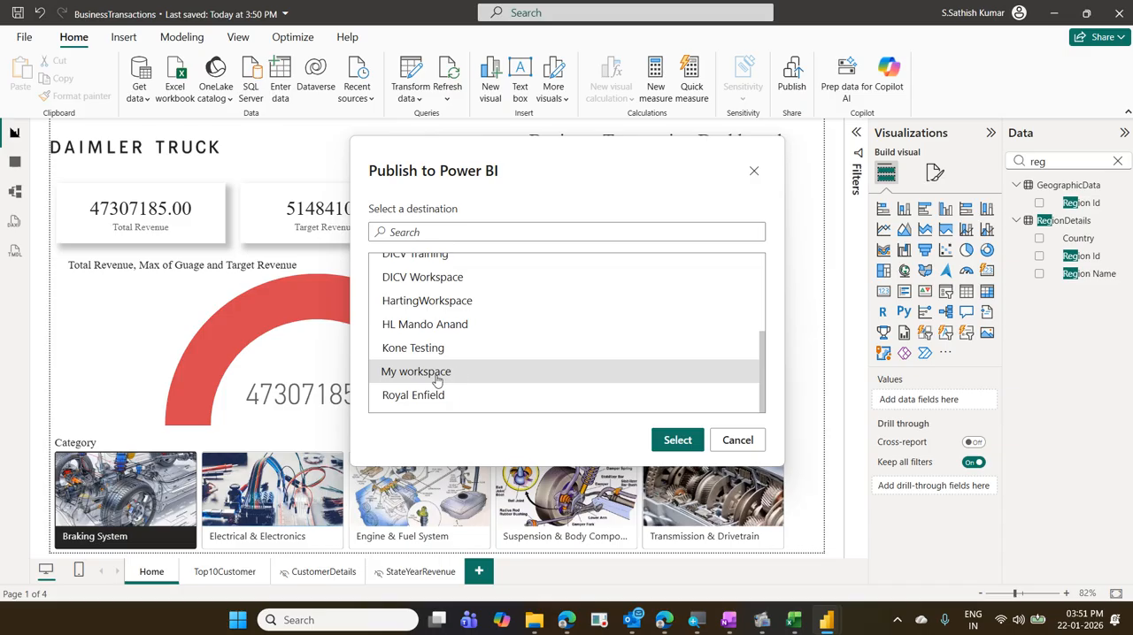
click(677, 441)
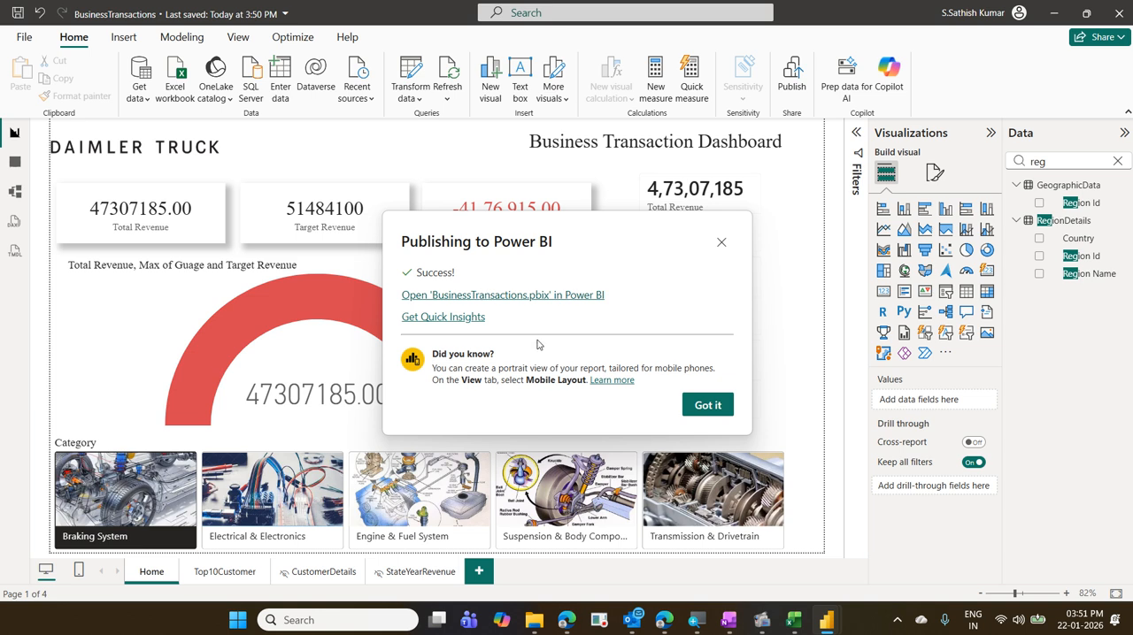
- Open the published BusinessTransactions report in the Power BI service and view its Home and Top10Customer pages
click(517, 298)
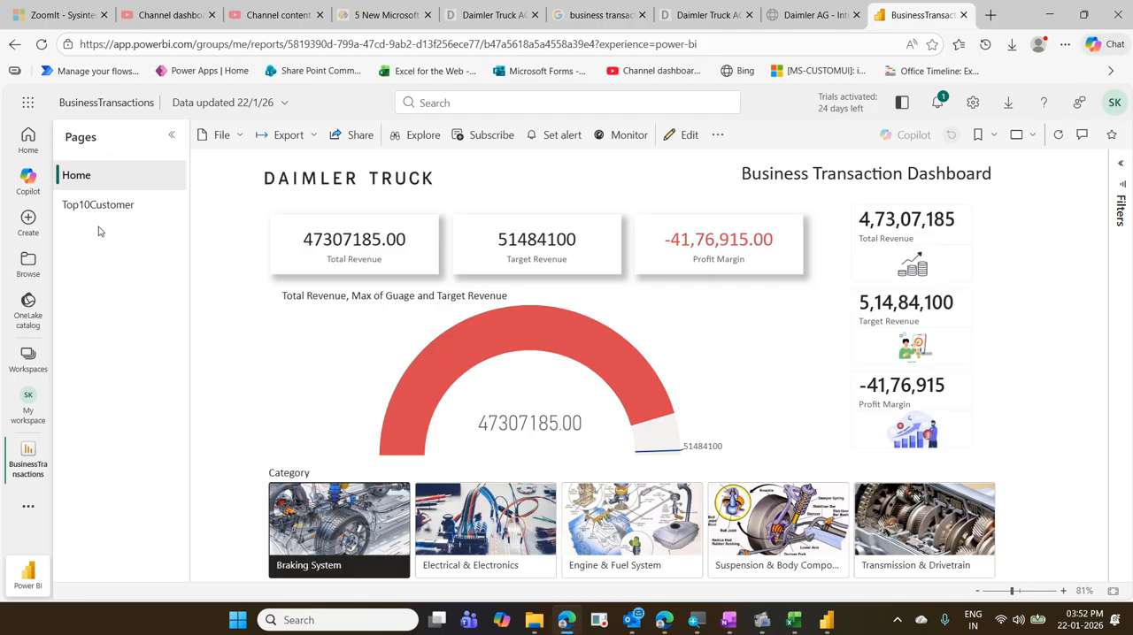
click(86, 181)
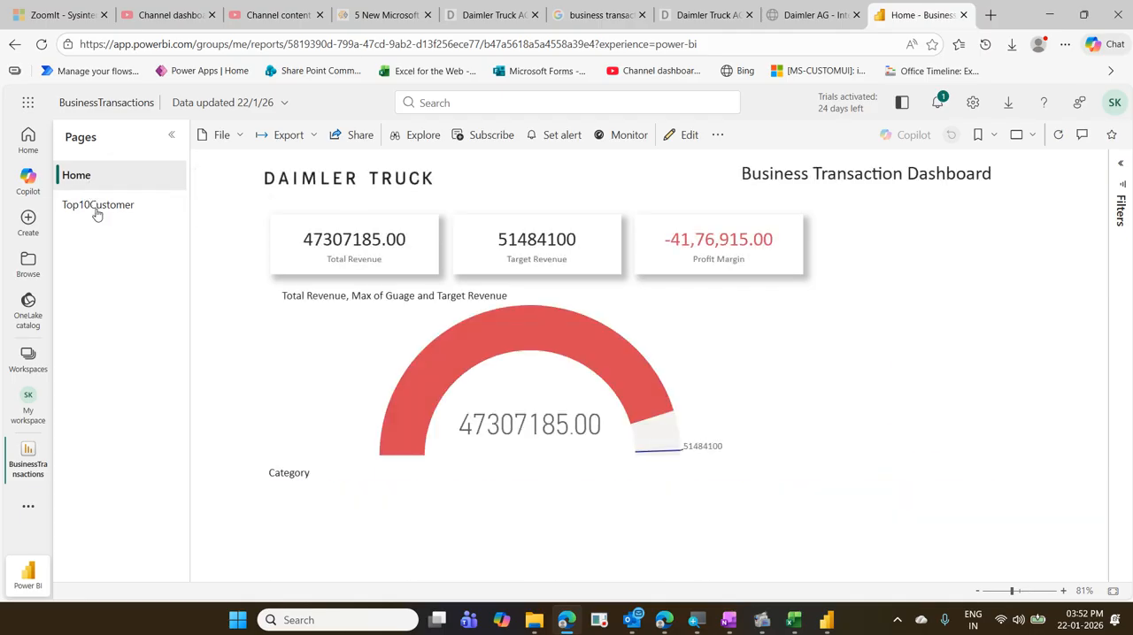
click(97, 206)
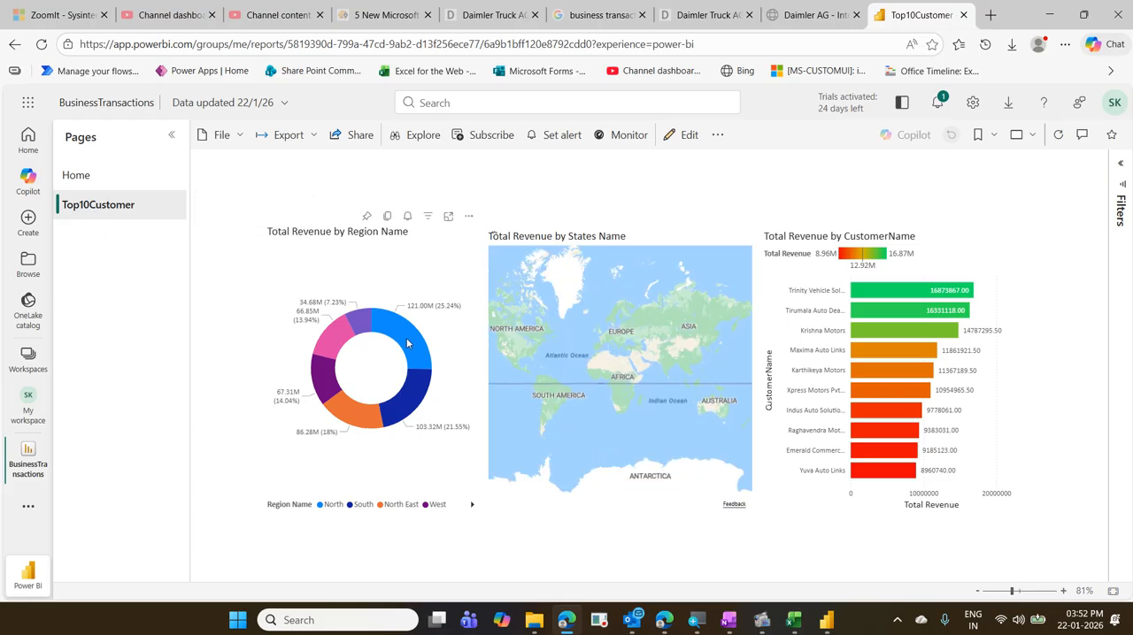
- Test drilling through from the Trinity Vehicle Solutions bar to CustomerDetails in the published report and return to Top10Customer
mouse_move(408, 344)
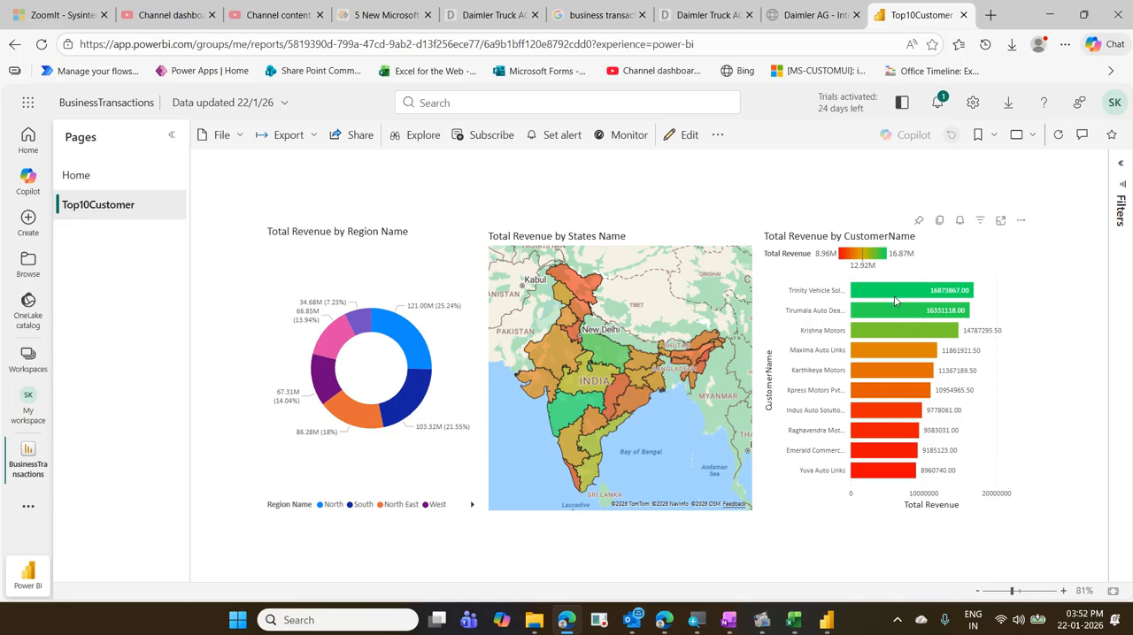
mouse_move(892, 298)
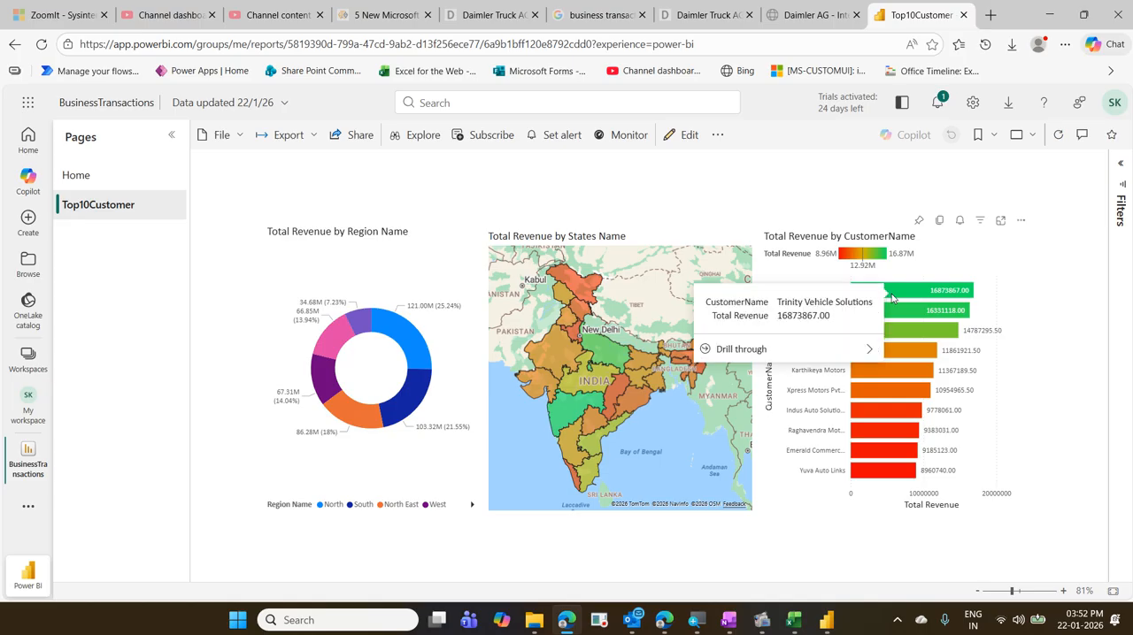
mouse_move(803, 345)
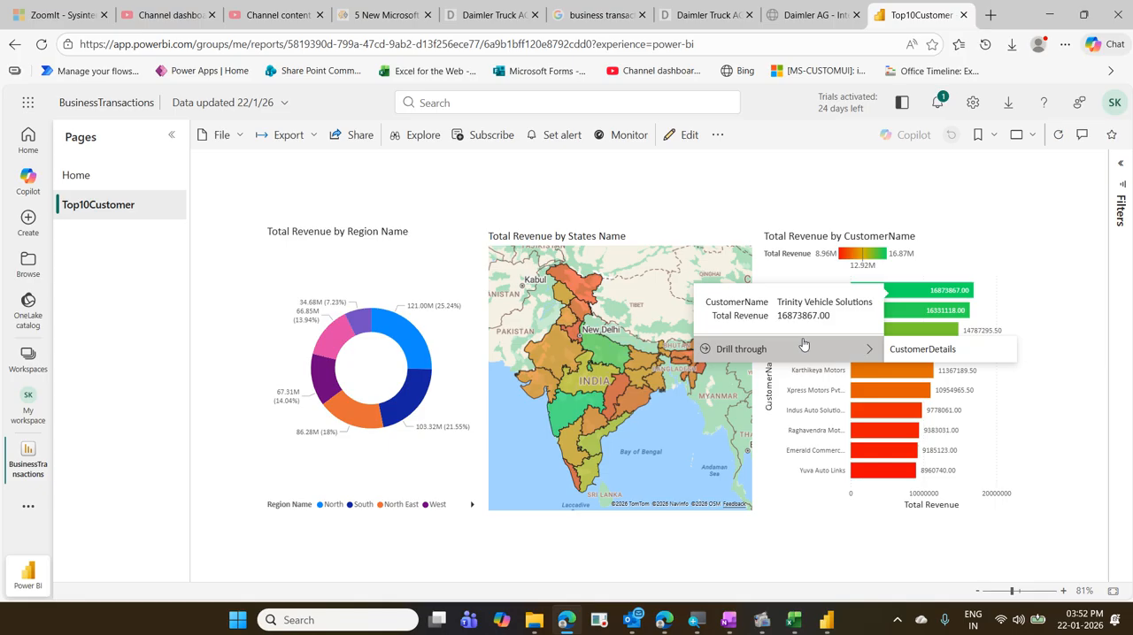
click(921, 357)
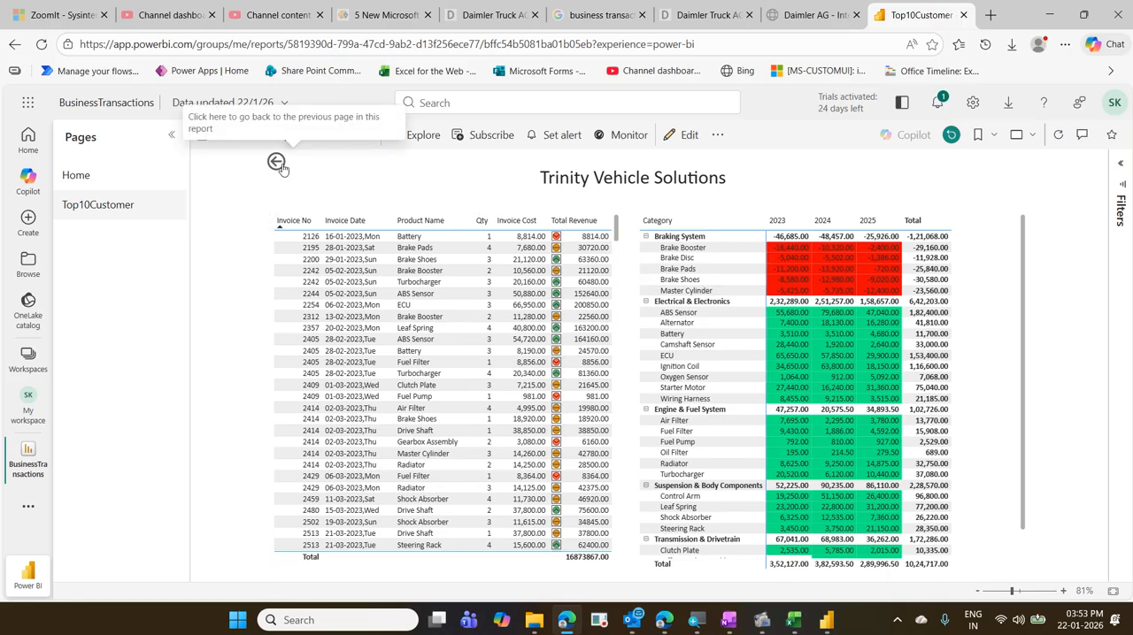
click(277, 163)
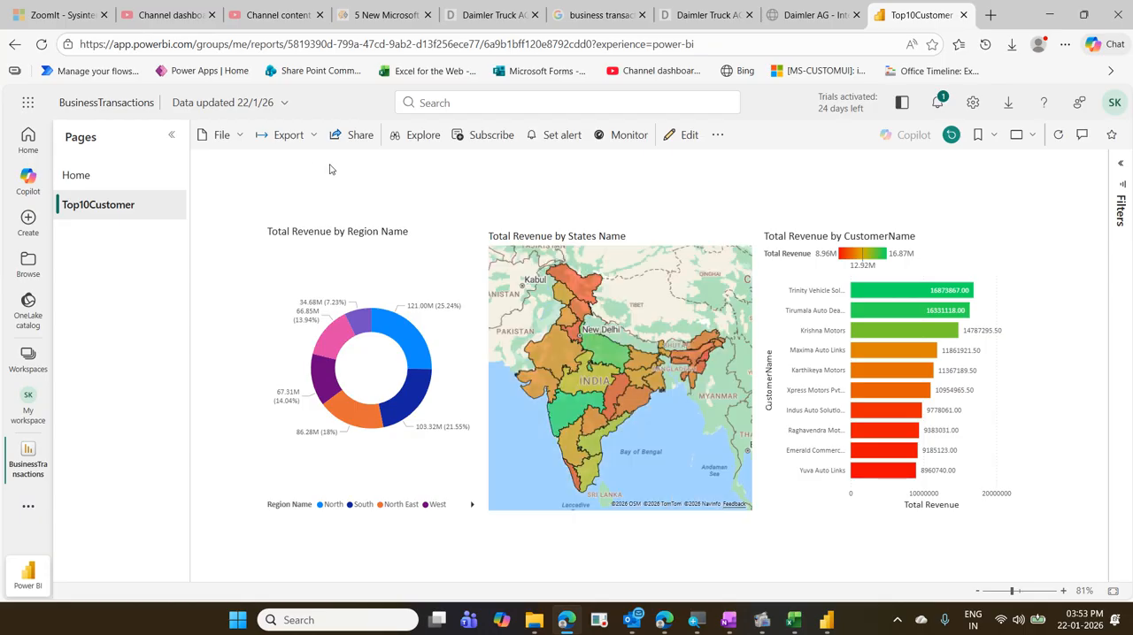
- View the published Top10Customer page in full screen and return to the normal view
click(1025, 142)
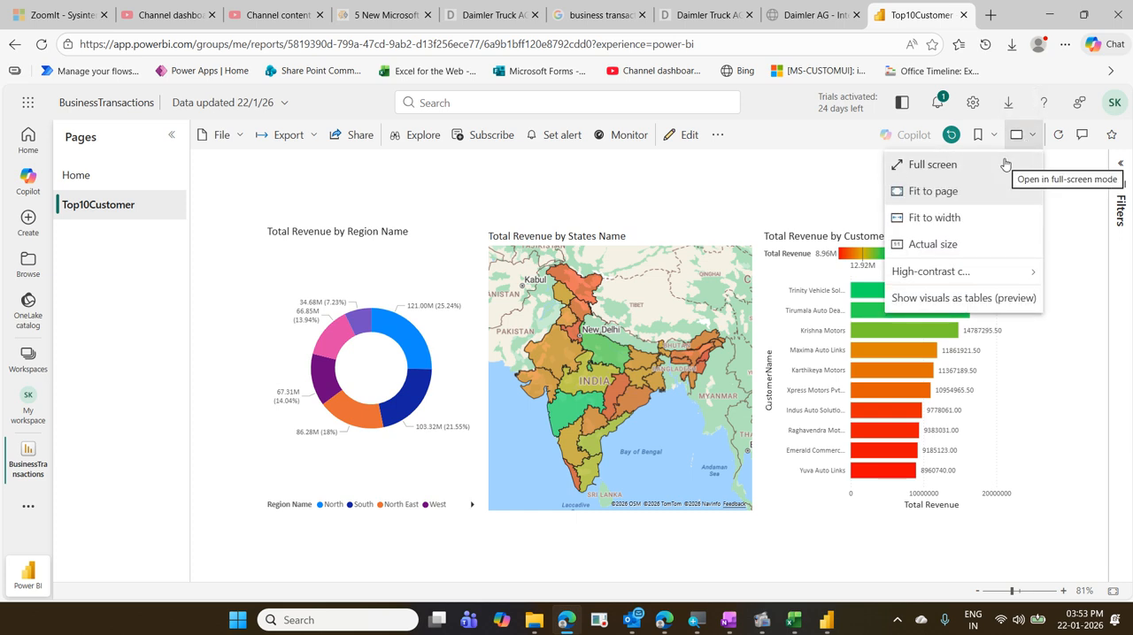
click(1005, 165)
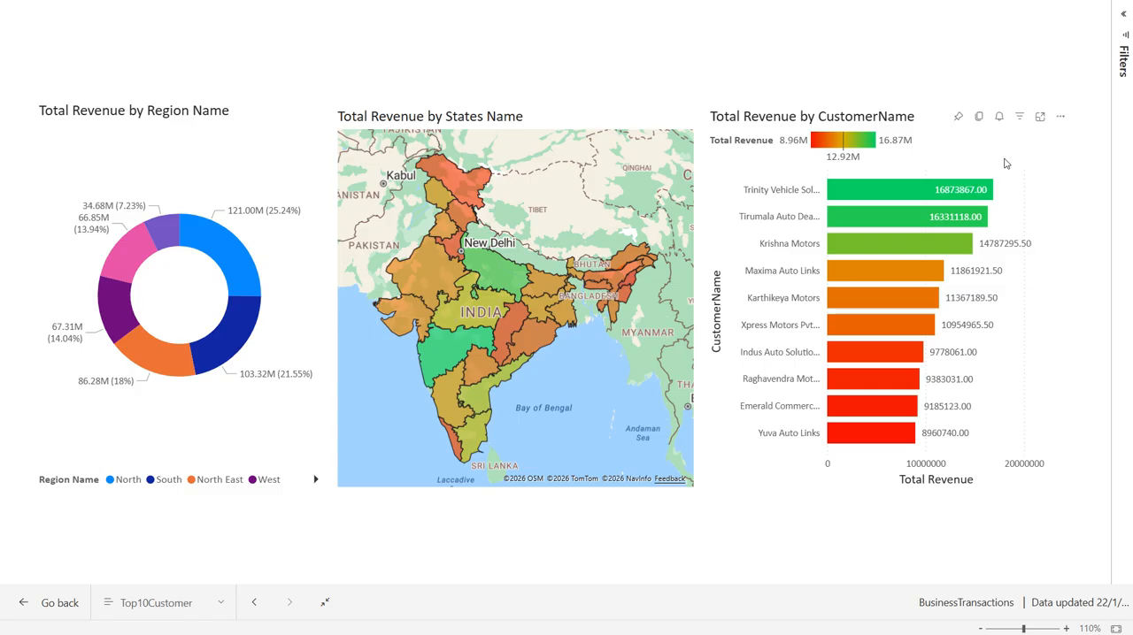
key(Escape)
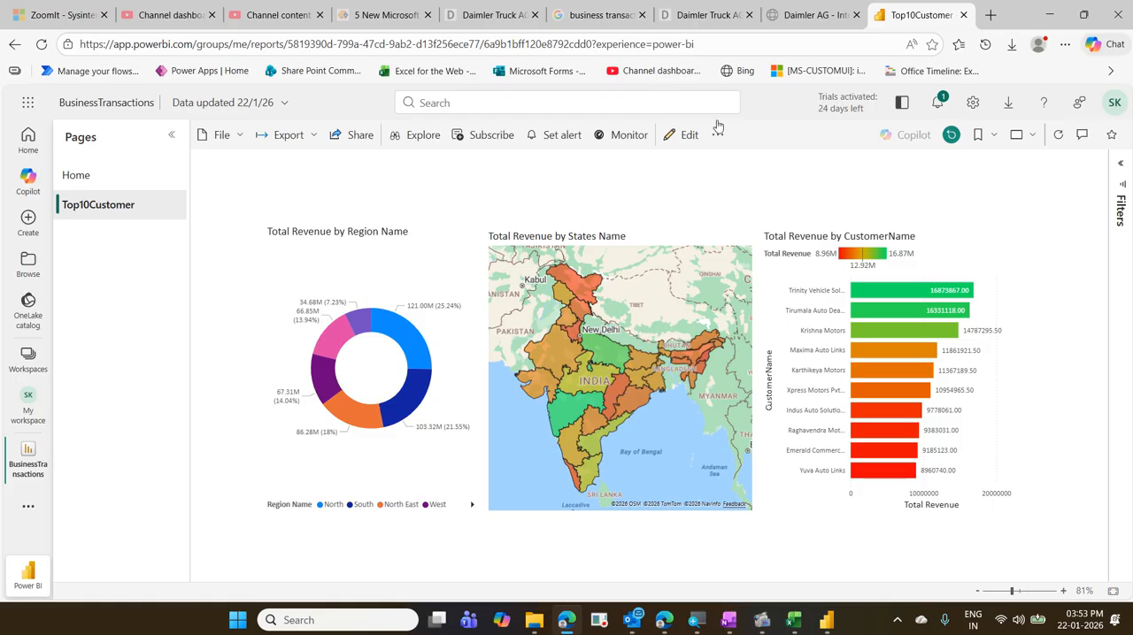
- Generate the report's secure embed code for a website or portal and copy the link to embed this content
click(243, 141)
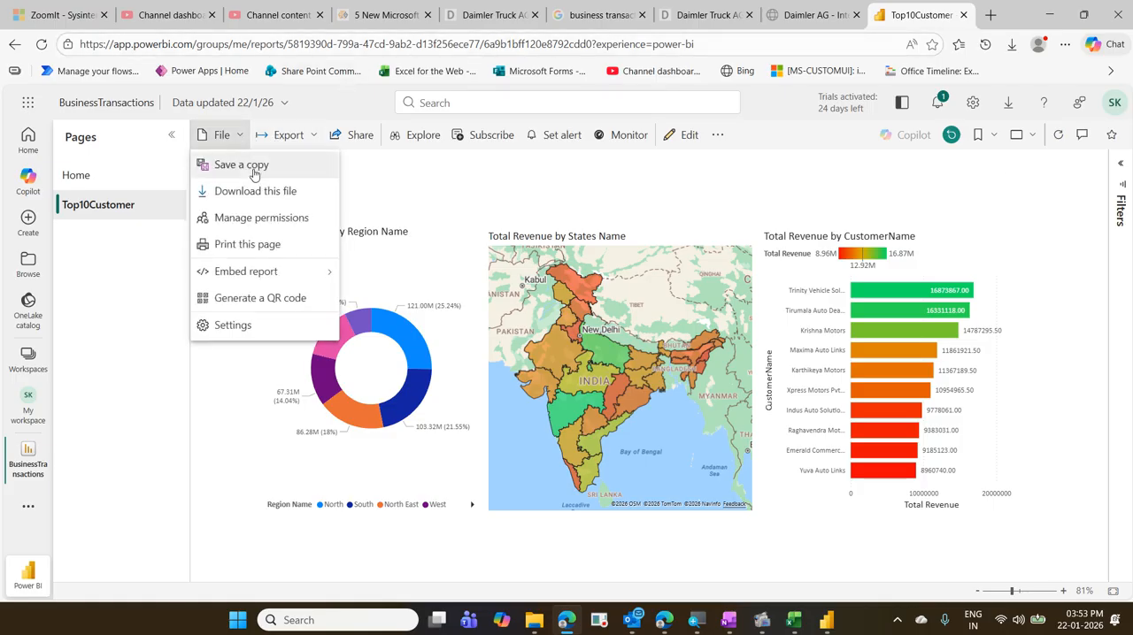
mouse_move(286, 281)
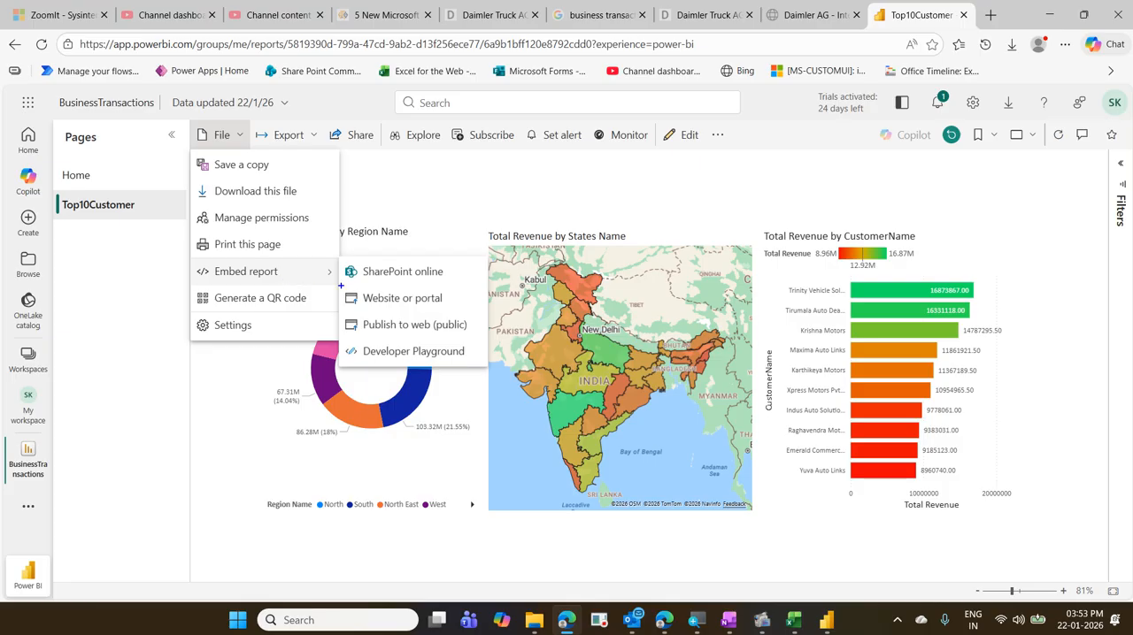
mouse_move(341, 286)
mouse_down()
mouse_move(365, 311)
mouse_move(463, 315)
mouse_up()
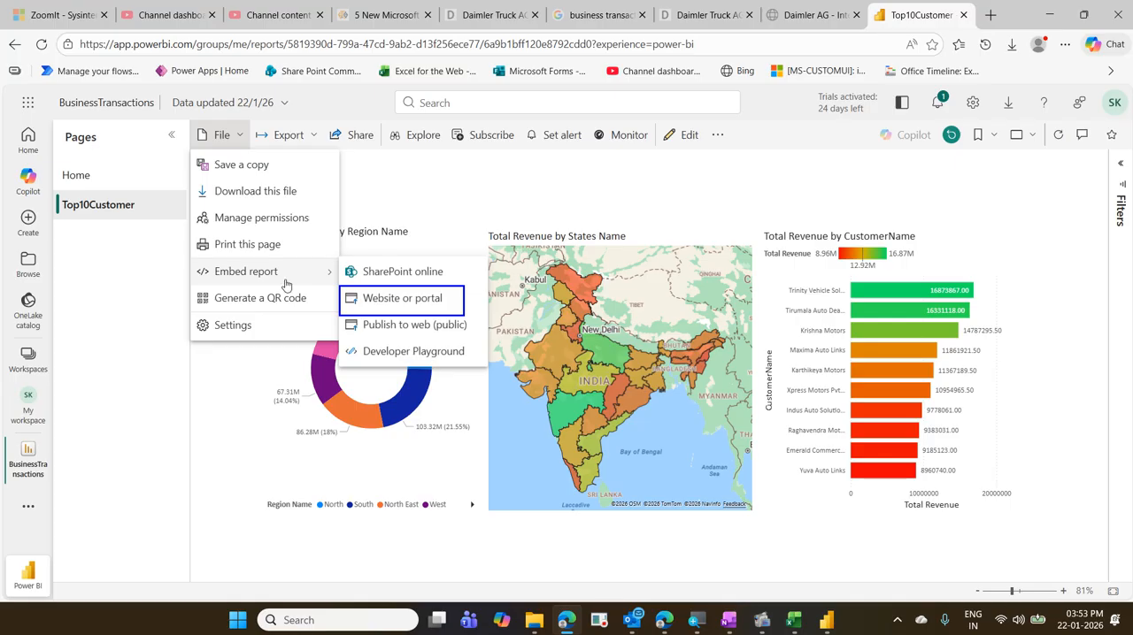
key(Escape)
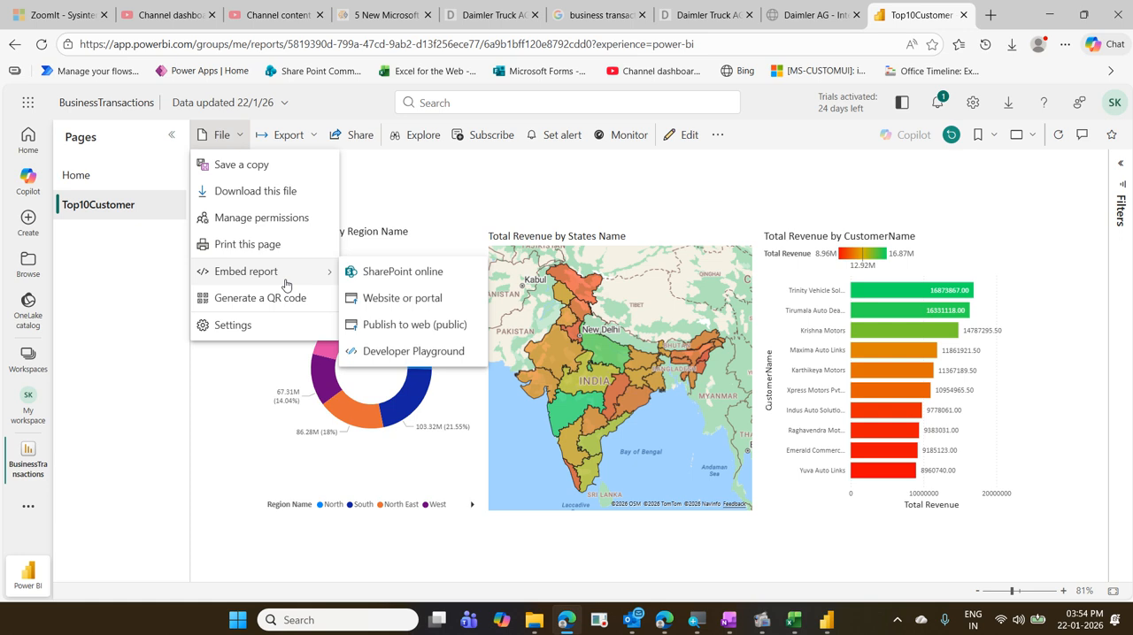
click(369, 297)
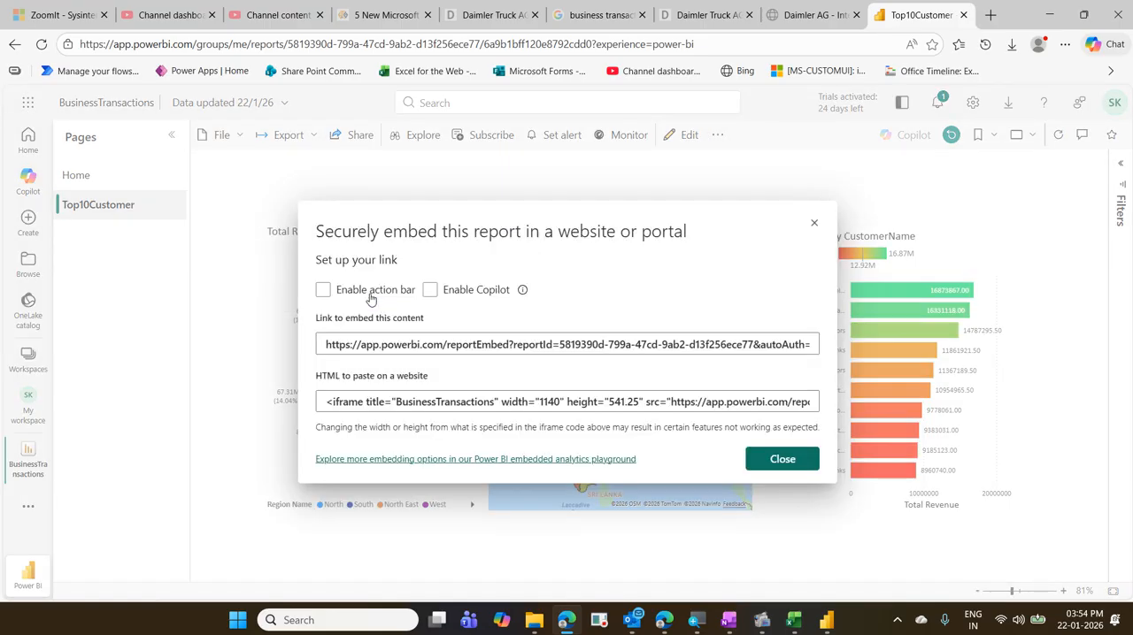
click(388, 353)
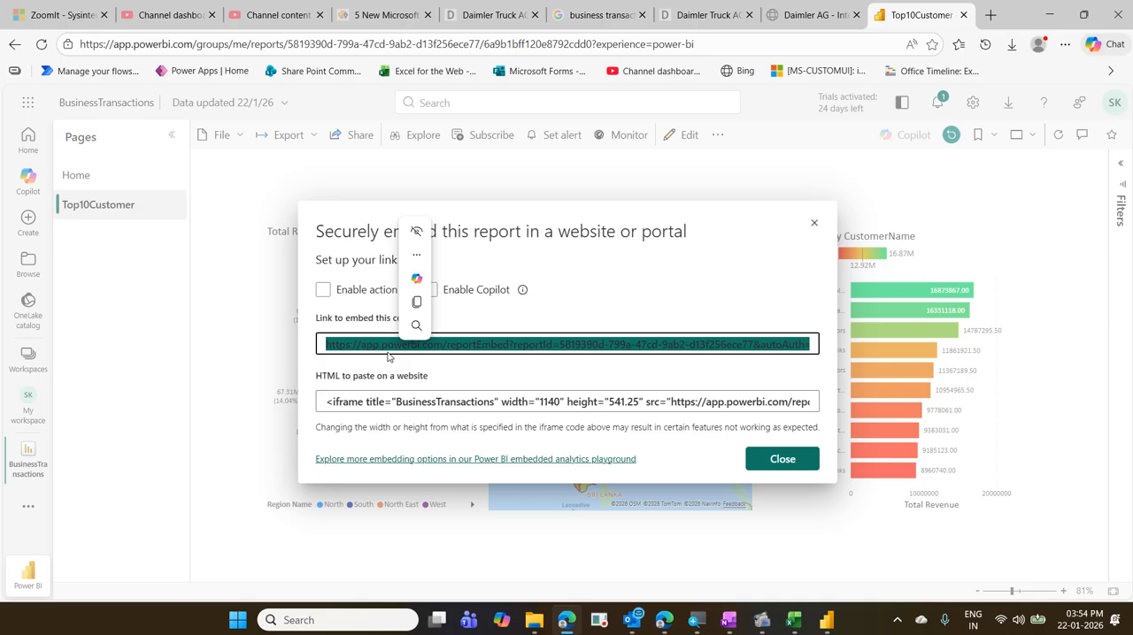
key(ctrl+c)
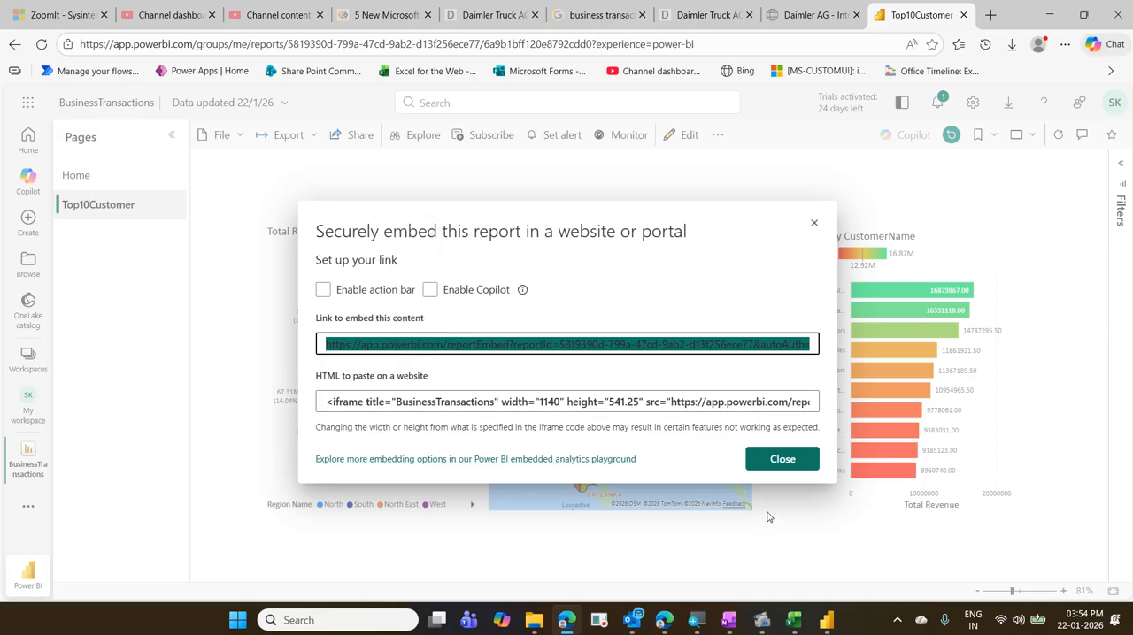
- Close the secure embed dialog and publish the BusinessTransactions report to the web publicly, creating its public link and embed code
click(782, 460)
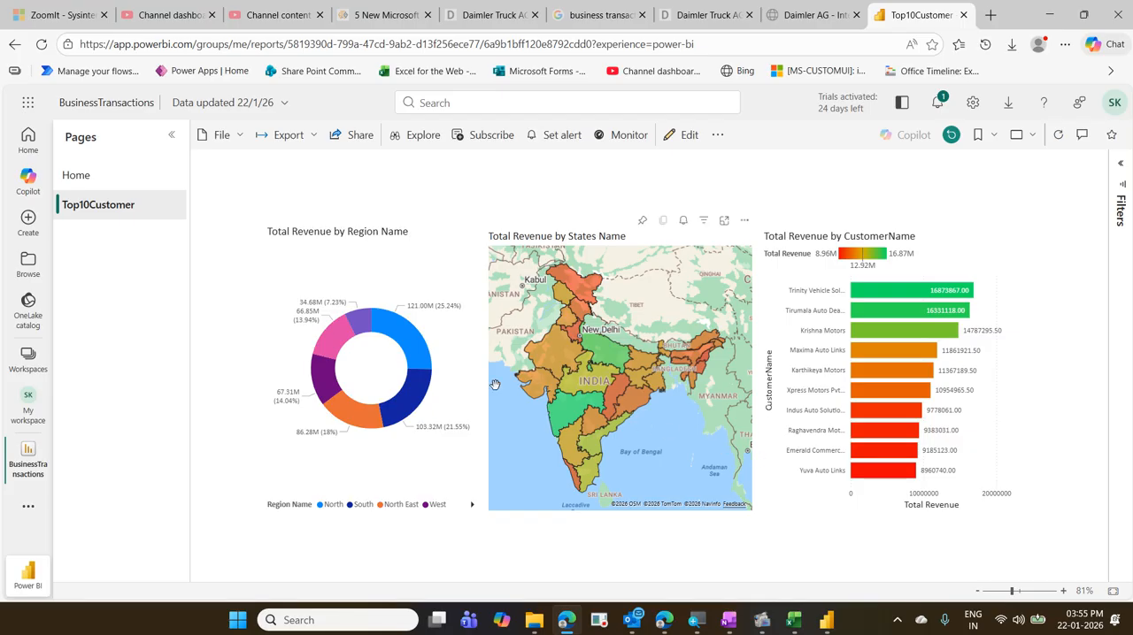
click(247, 143)
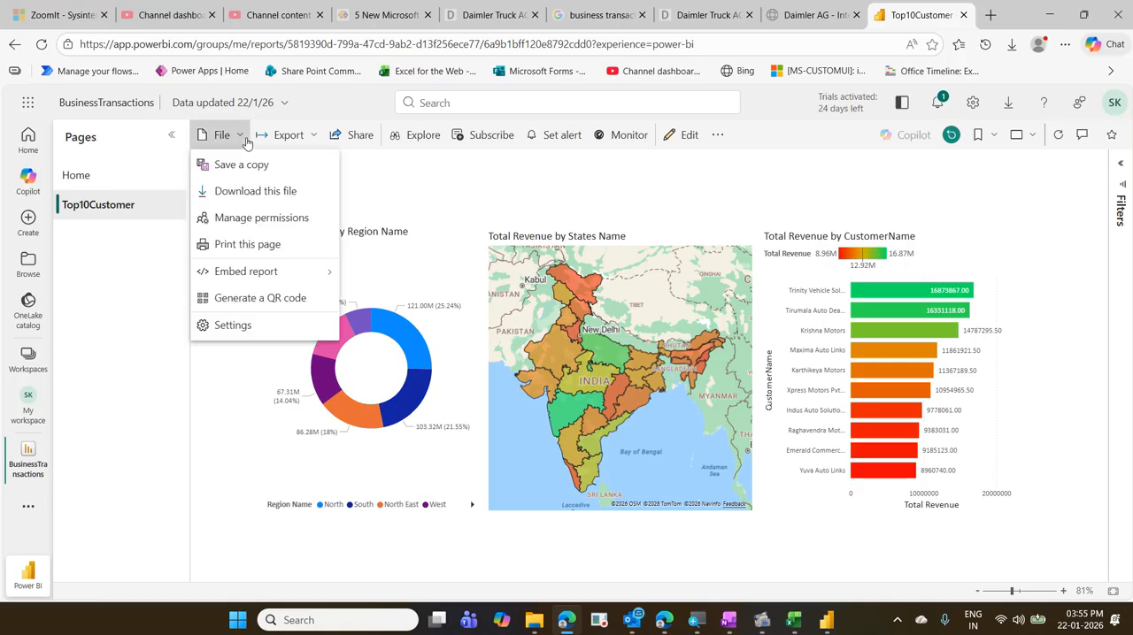
mouse_move(291, 275)
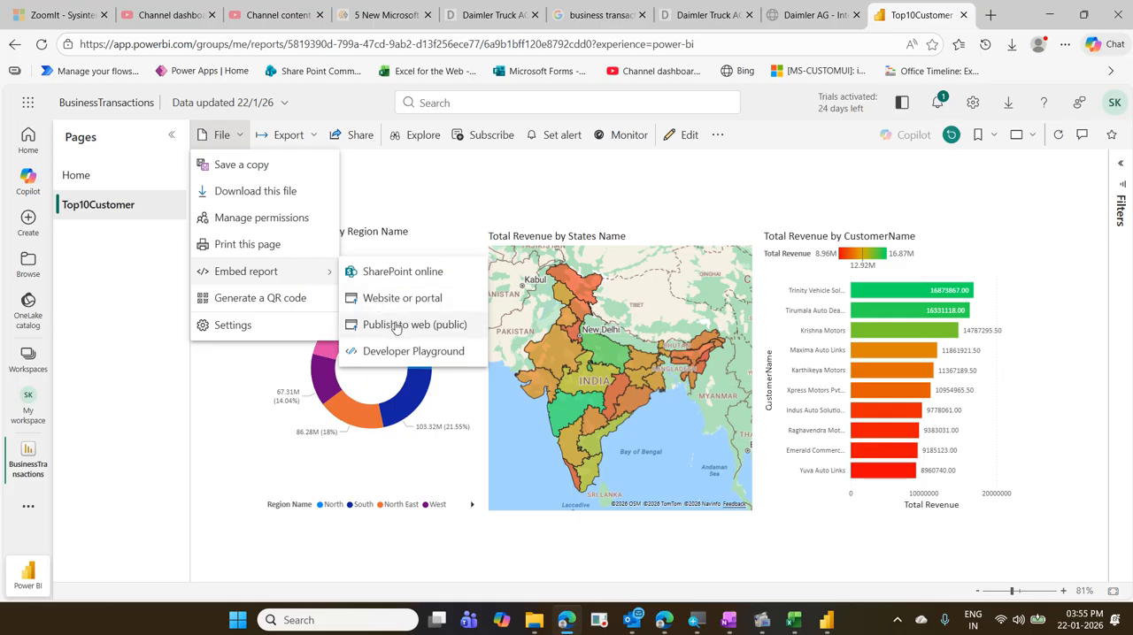
key(ctrl+2)
drag(342, 313, 464, 340)
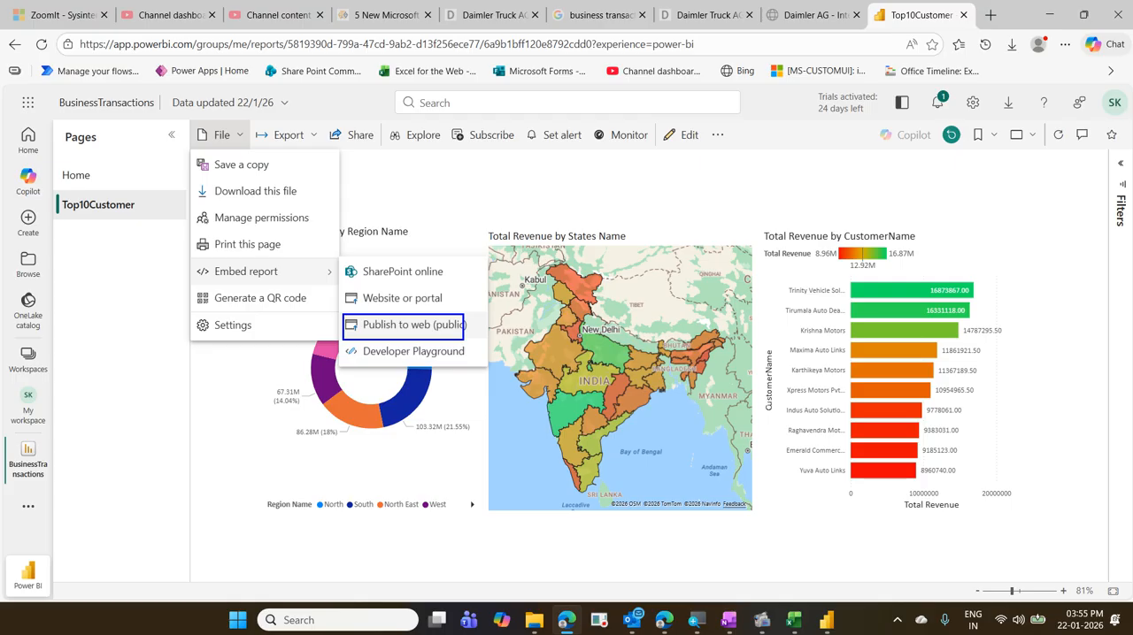
key(Escape)
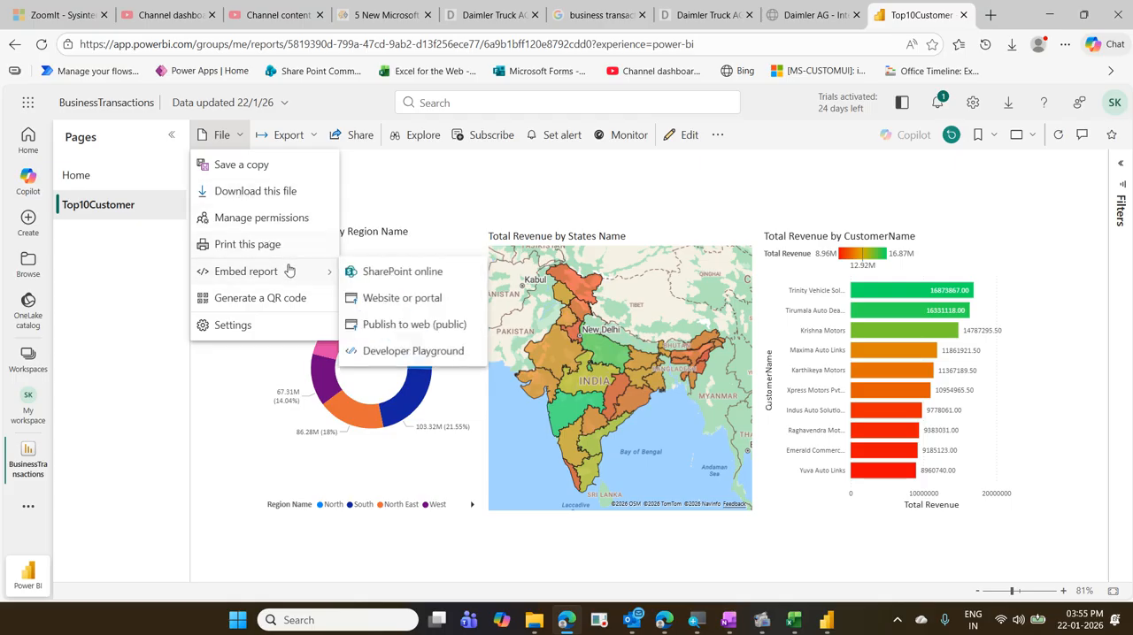
click(405, 324)
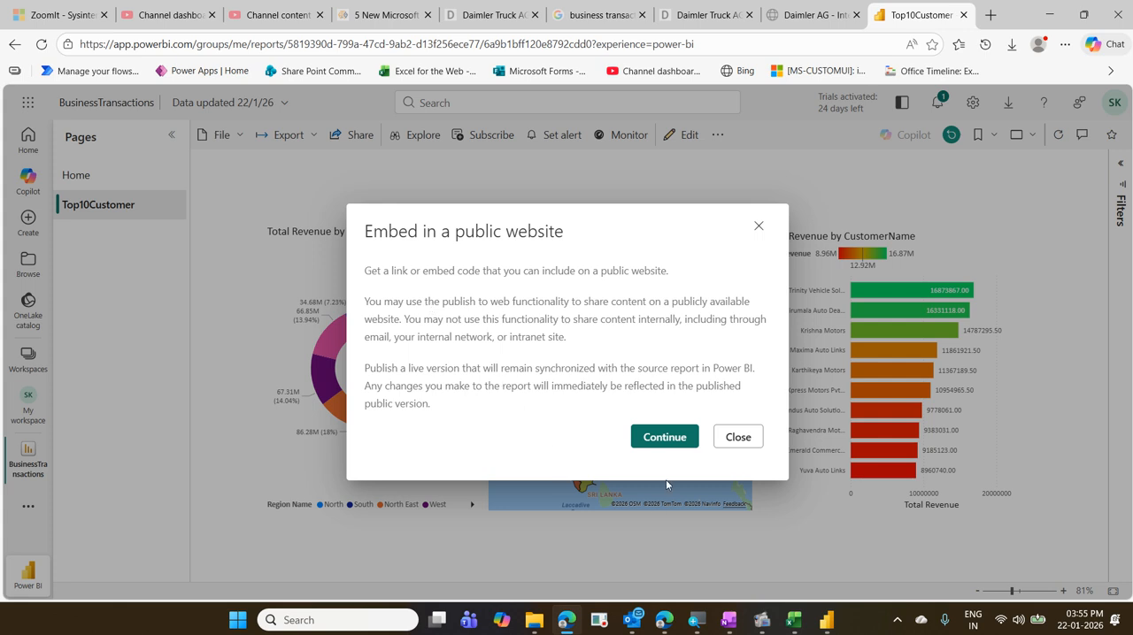
click(664, 451)
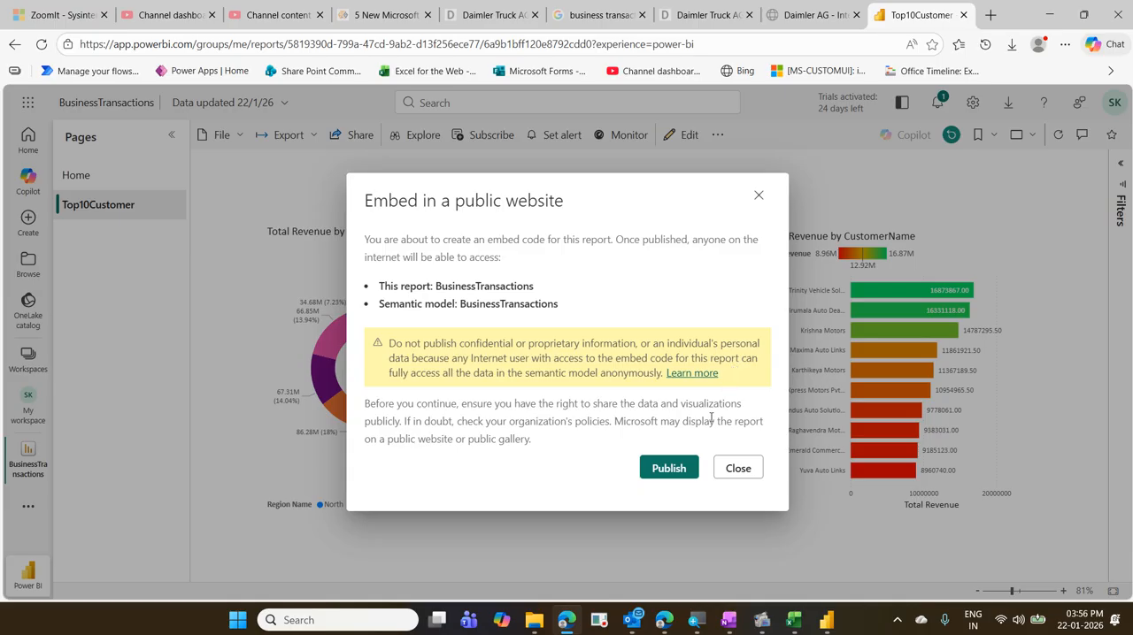
click(668, 469)
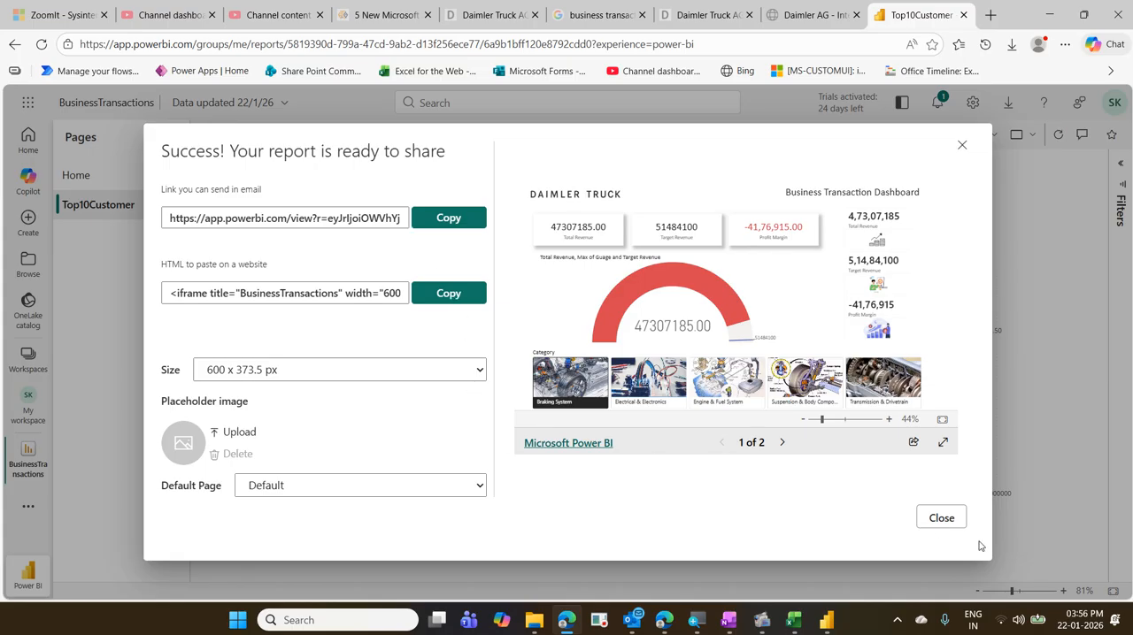
click(943, 522)
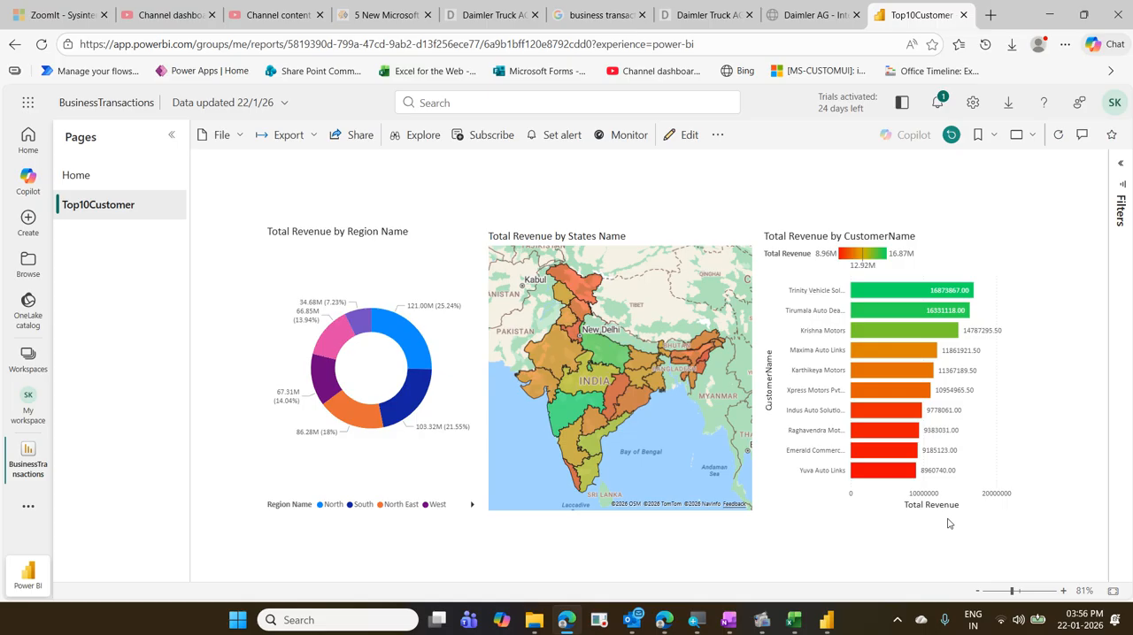
- Close the first Daimler Truck browser tab and the Google business transaction search tab
click(535, 16)
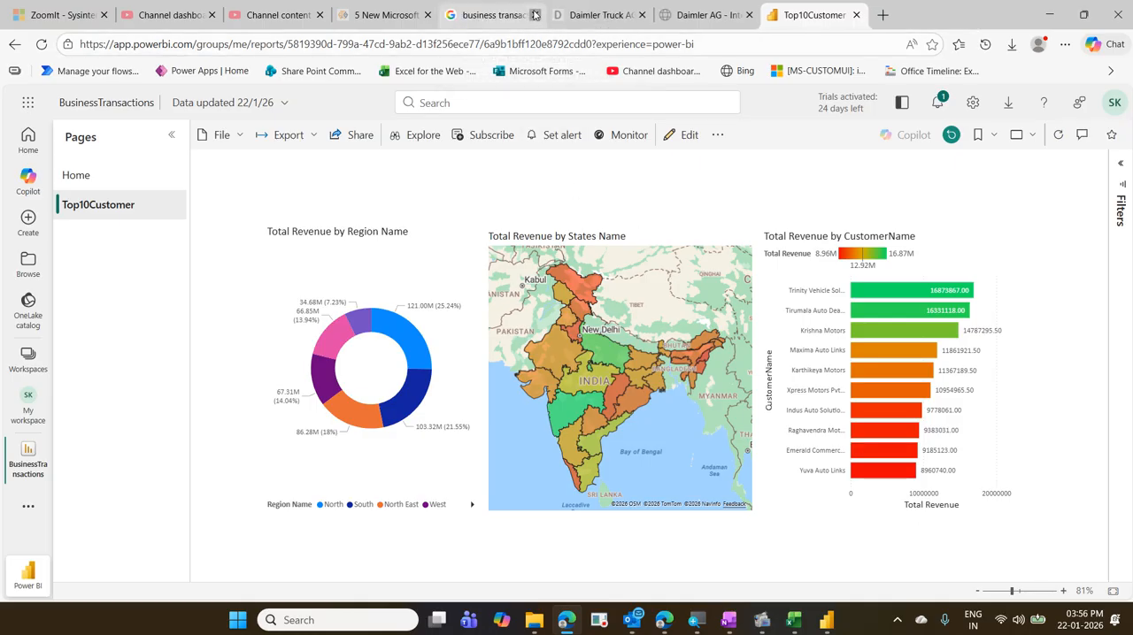
click(535, 15)
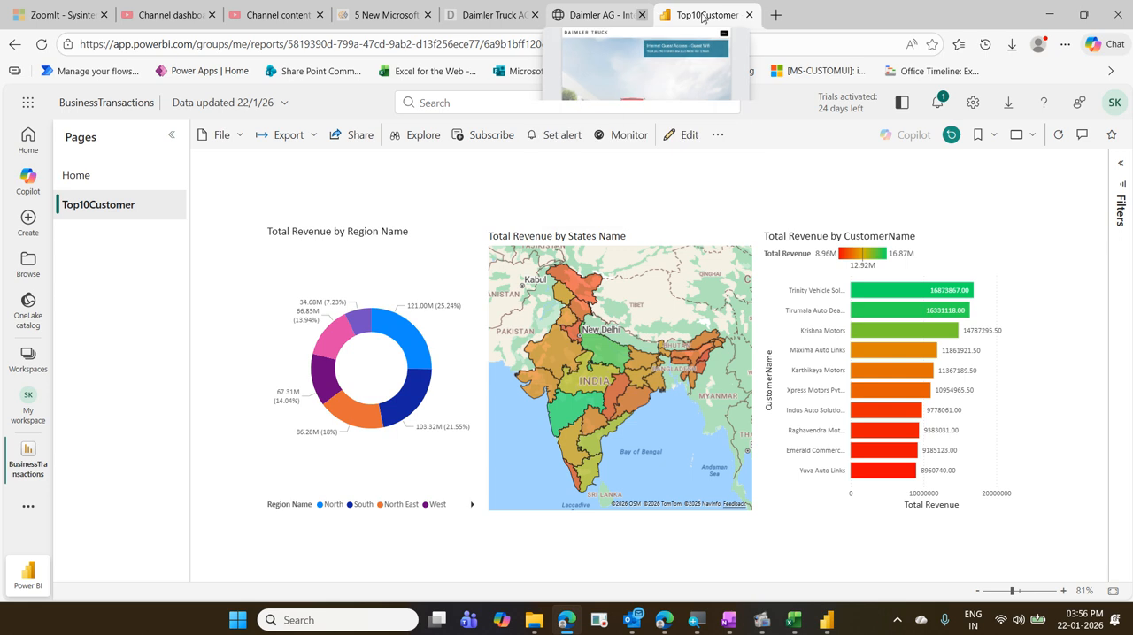
- Switch to Power BI Desktop, dismiss the publishing message and save the BusinessTransactions file
key(alt+Tab)
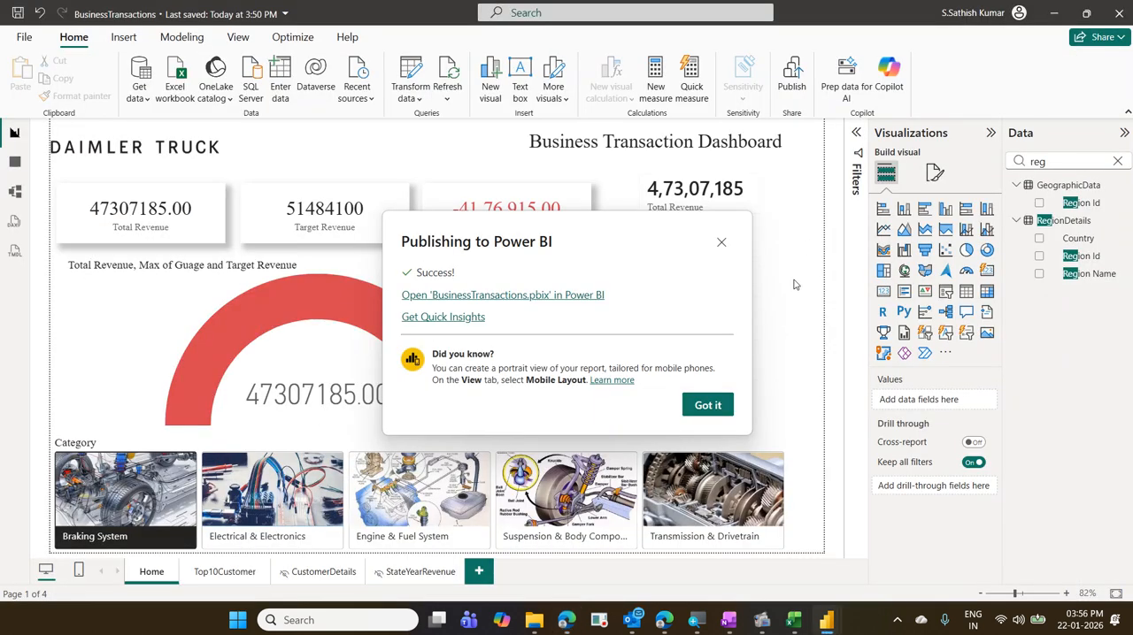
click(724, 405)
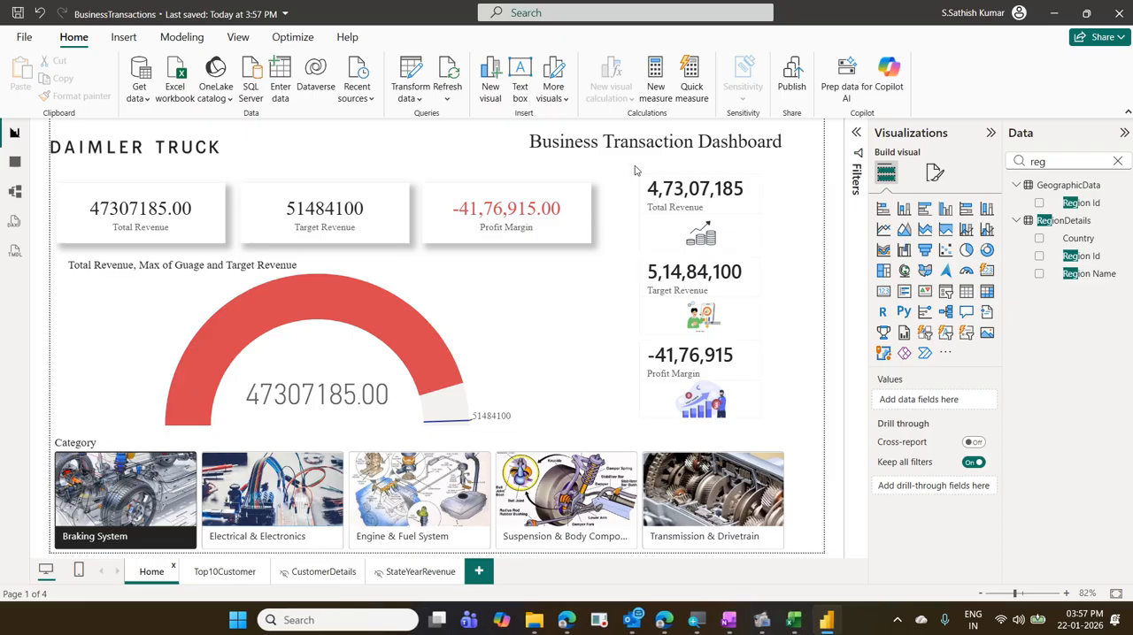
click(664, 620)
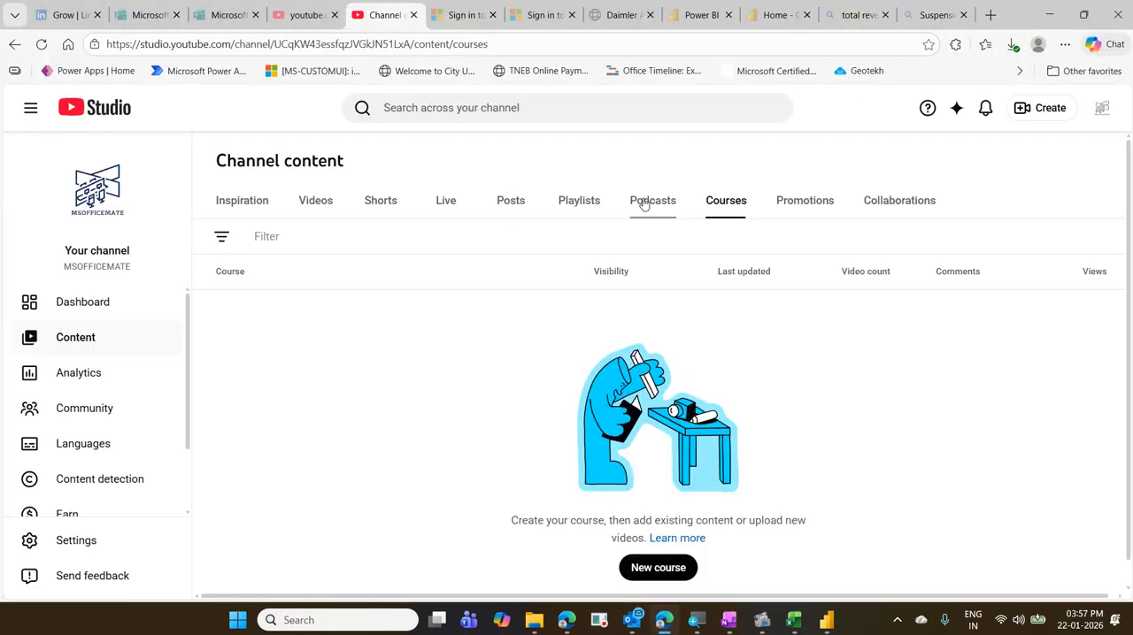
click(1049, 14)
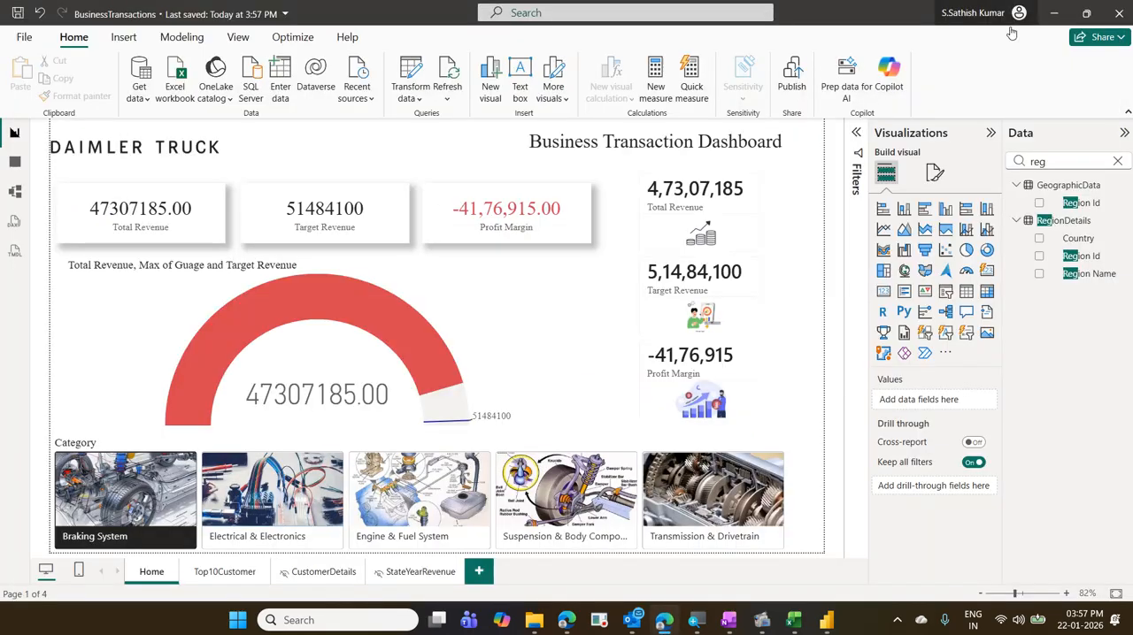
- Switch to the Edge window with the published report and open My workspace from app.powerbi.com in a new tab
click(573, 622)
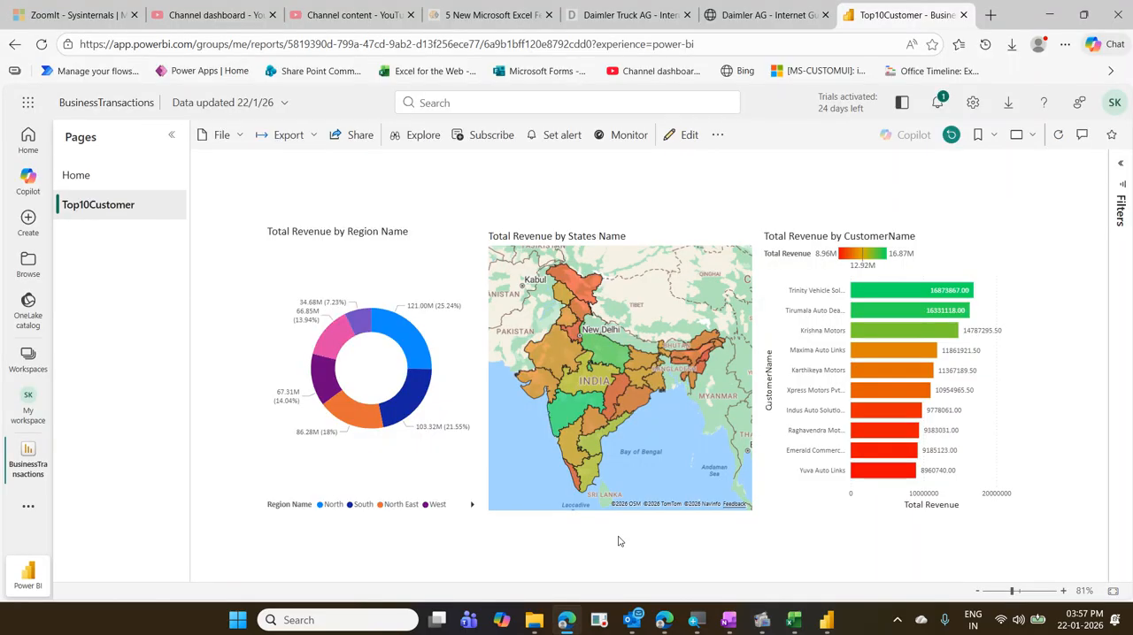
click(988, 15)
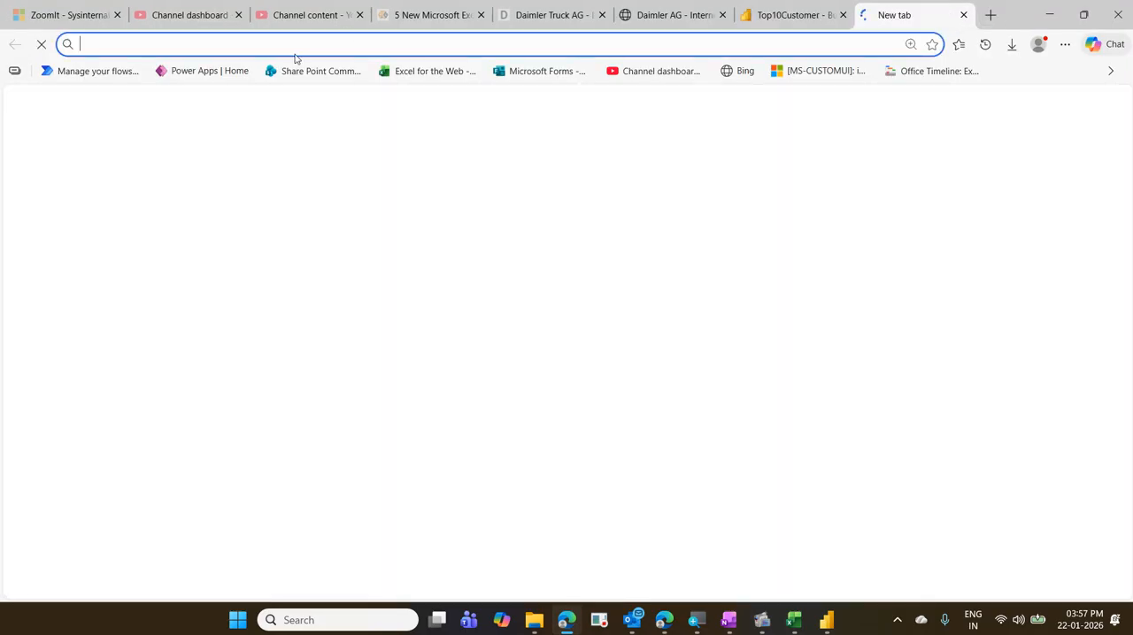
text(app)
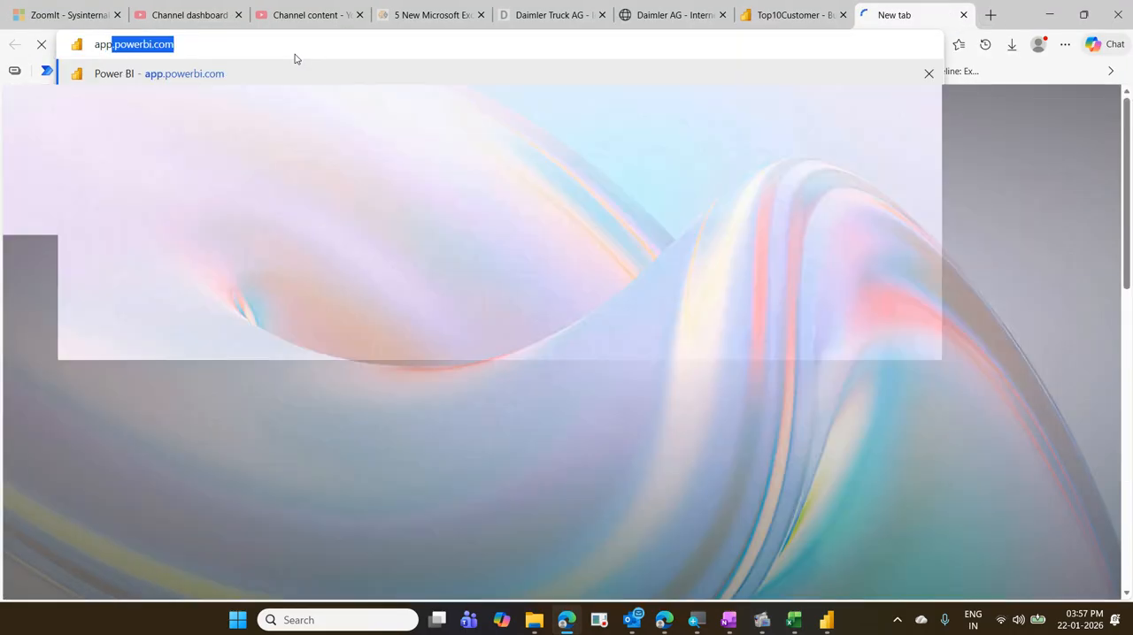
key(Right)
key(Return)
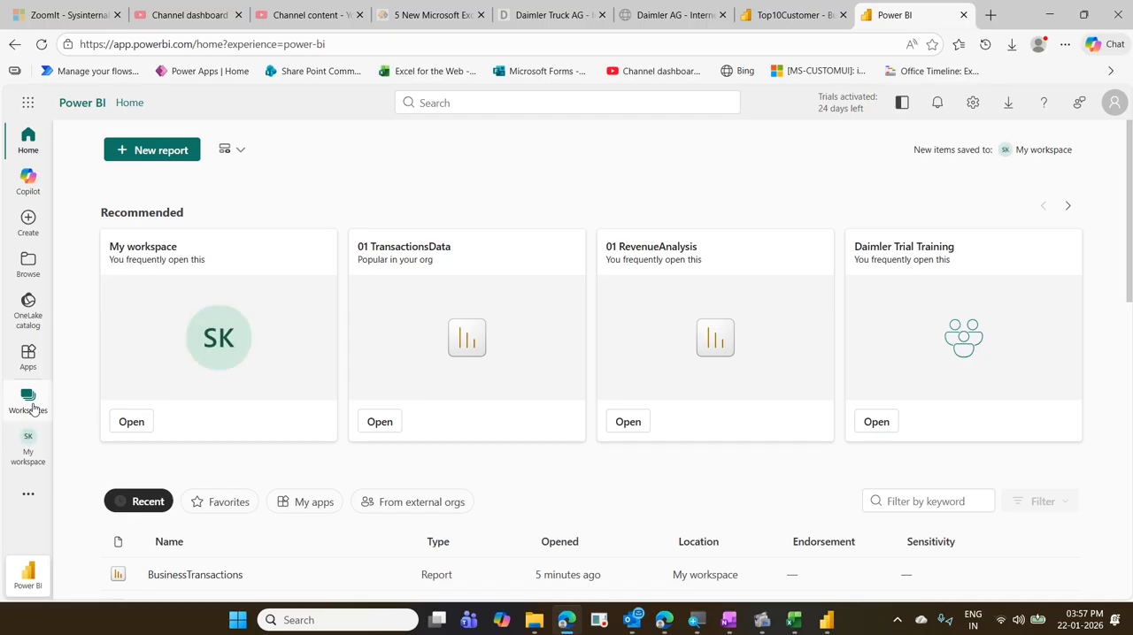
click(31, 408)
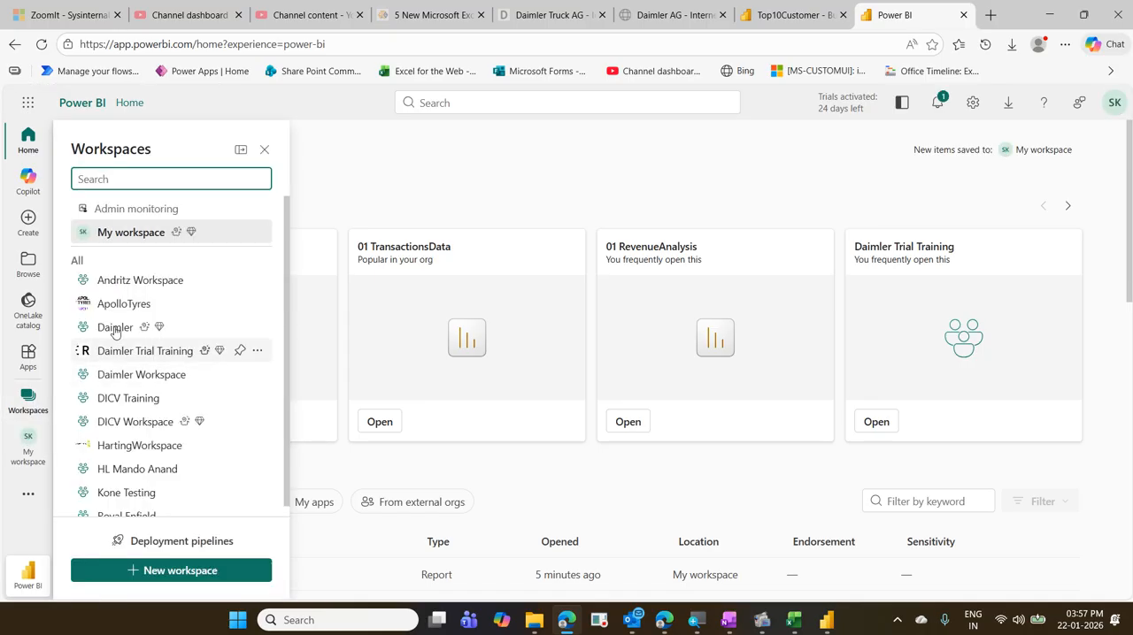
click(132, 237)
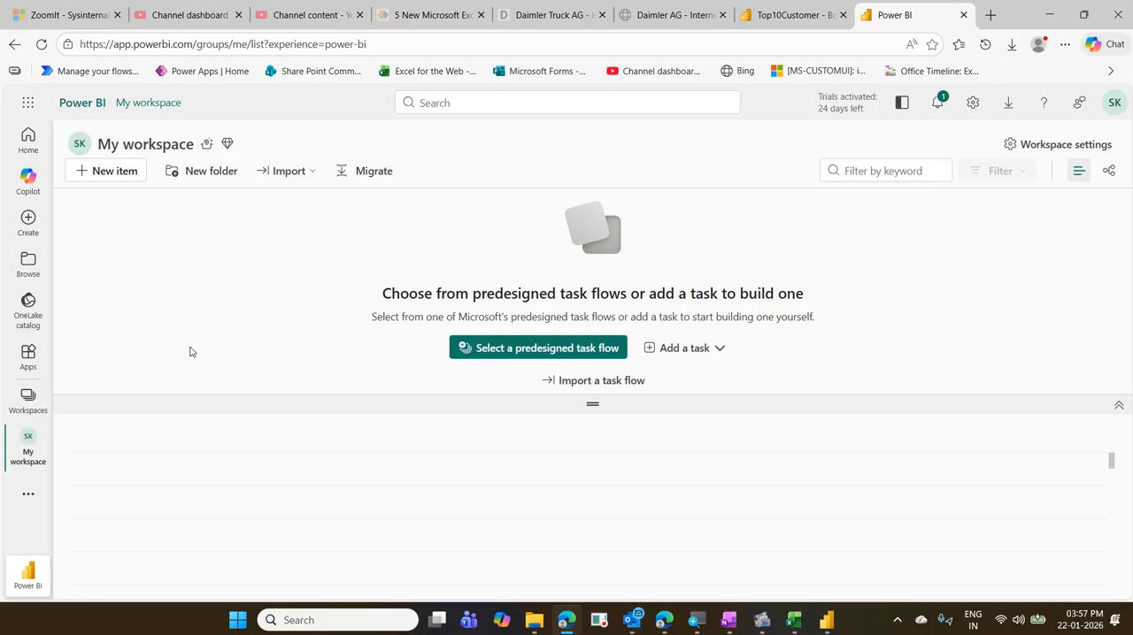
- Find the BusinessTransactions report in the My workspace item list and open it
scroll(226, 469, down, 6)
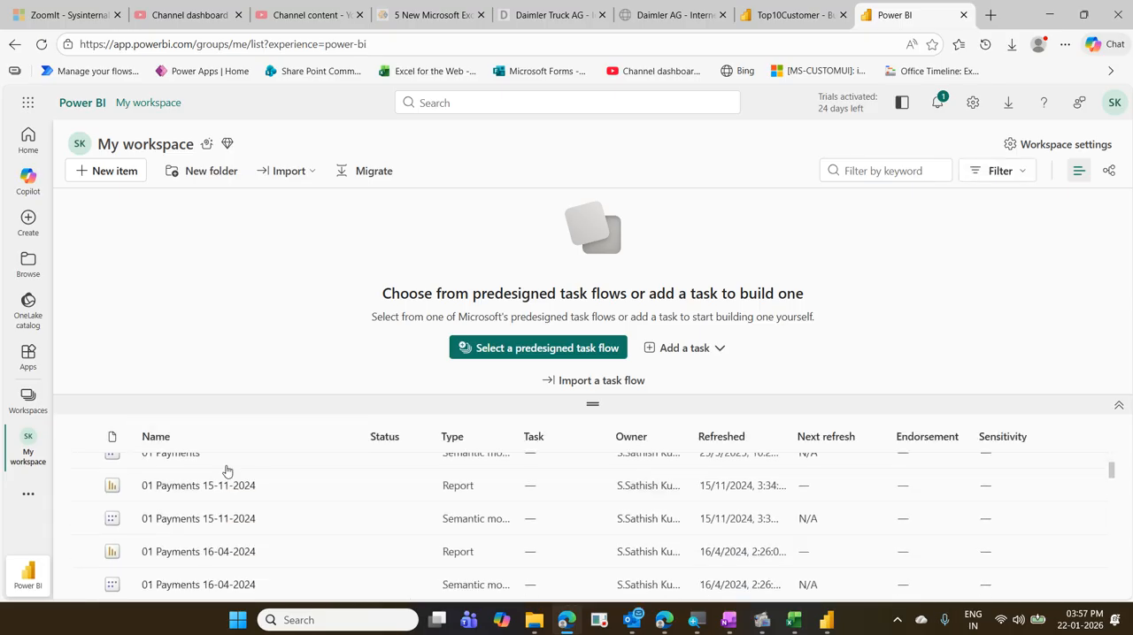
scroll(226, 475, down, 6)
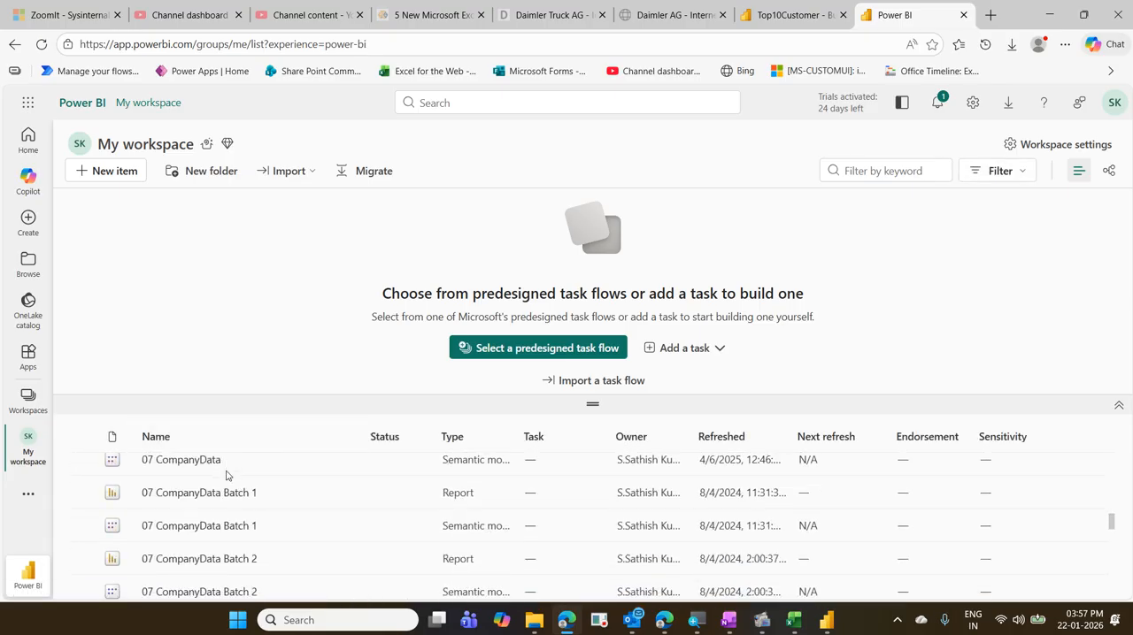
scroll(244, 505, down, 2)
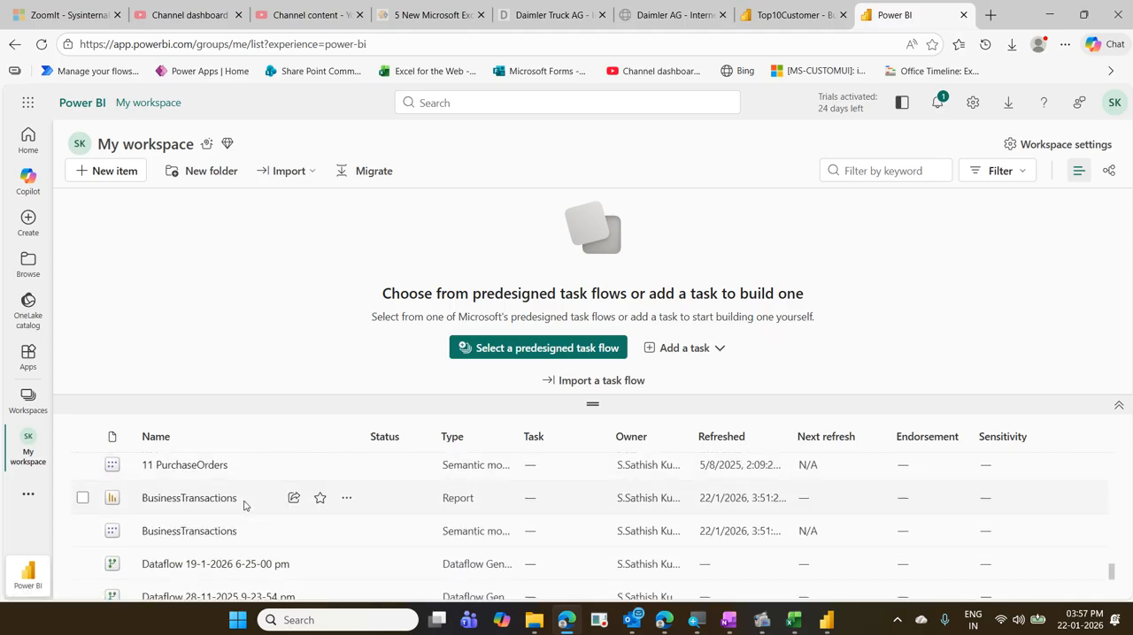
click(193, 501)
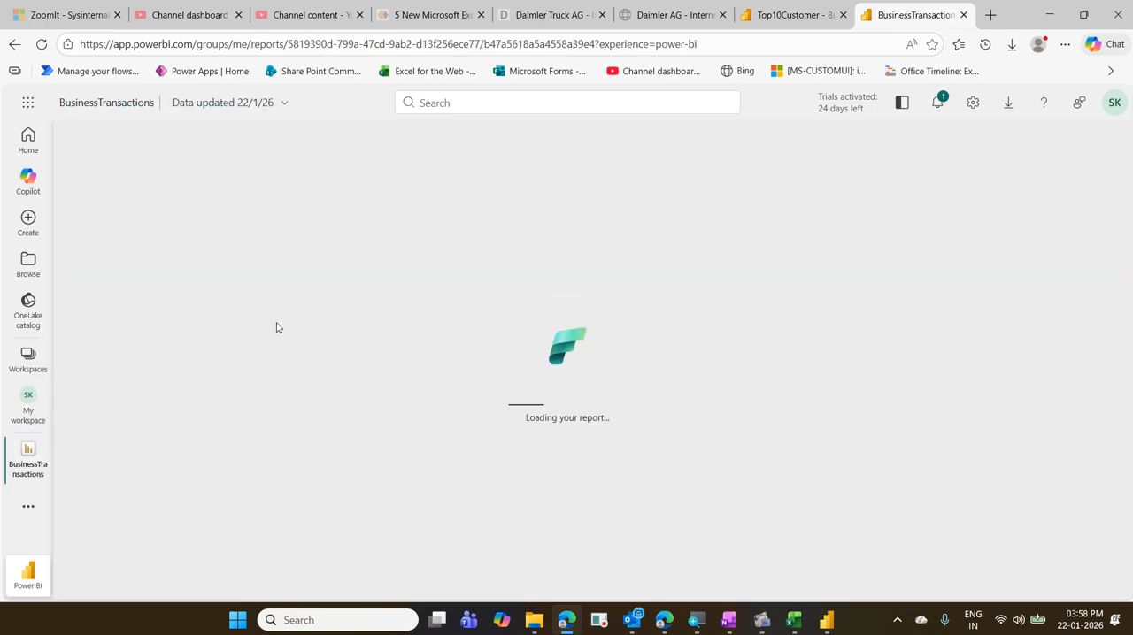
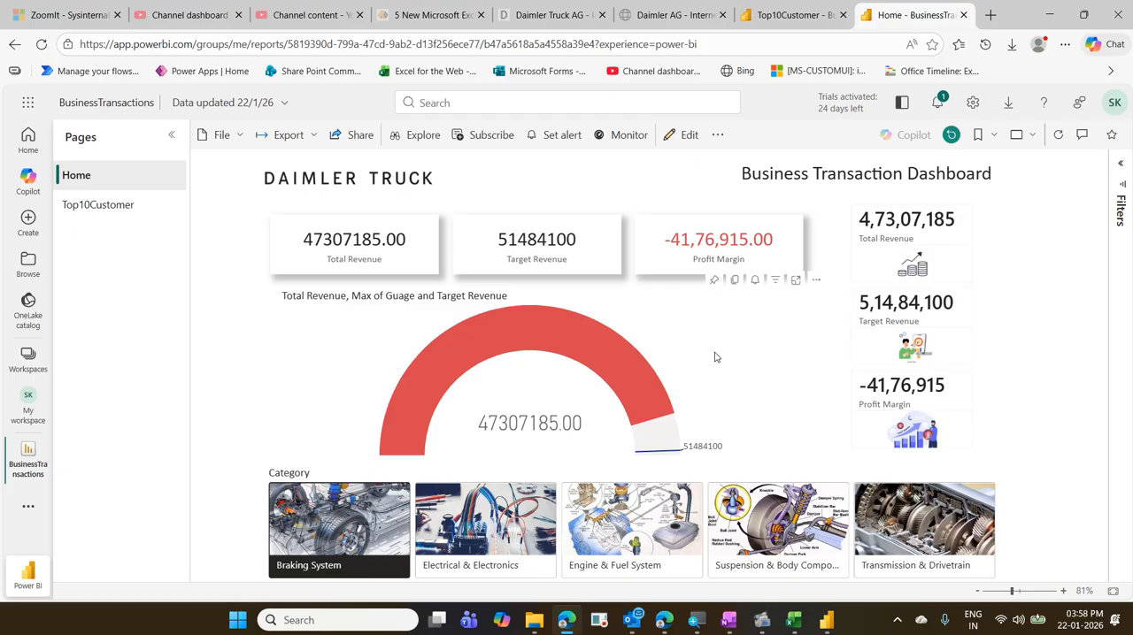
- Close both BusinessTransactions report tabs in the browser and return to the report in Power BI Desktop
click(962, 15)
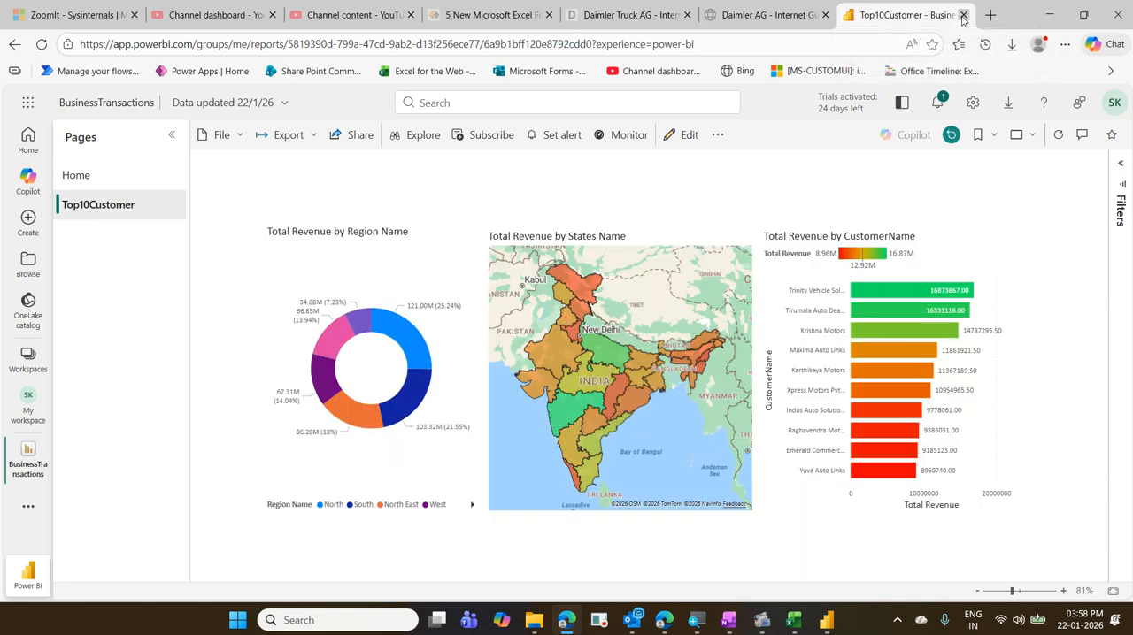
click(963, 16)
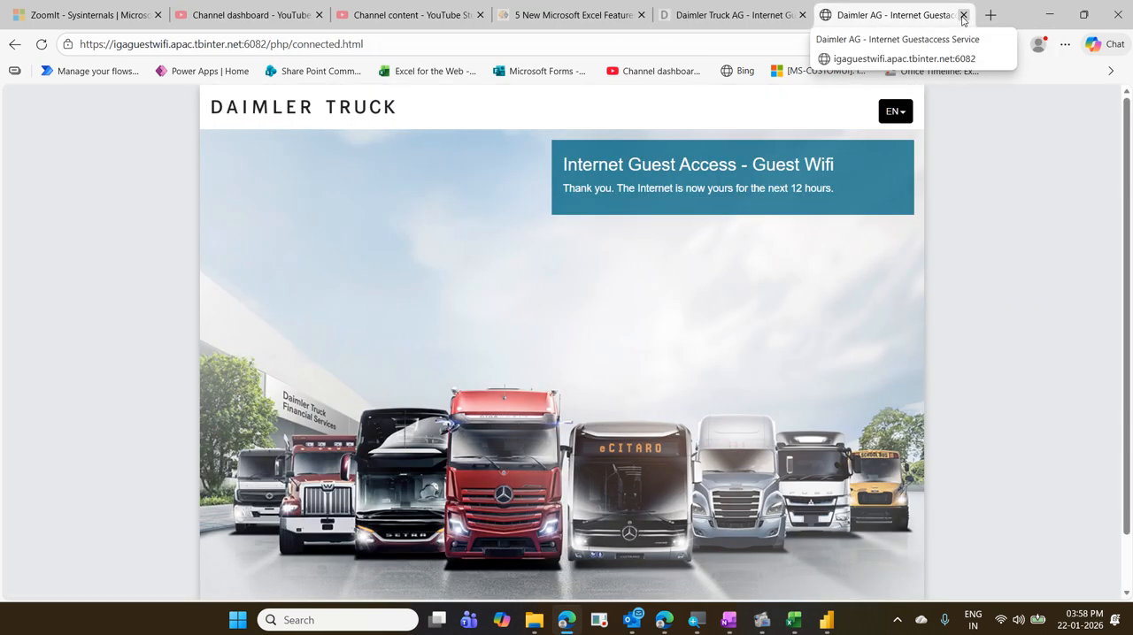
click(1051, 17)
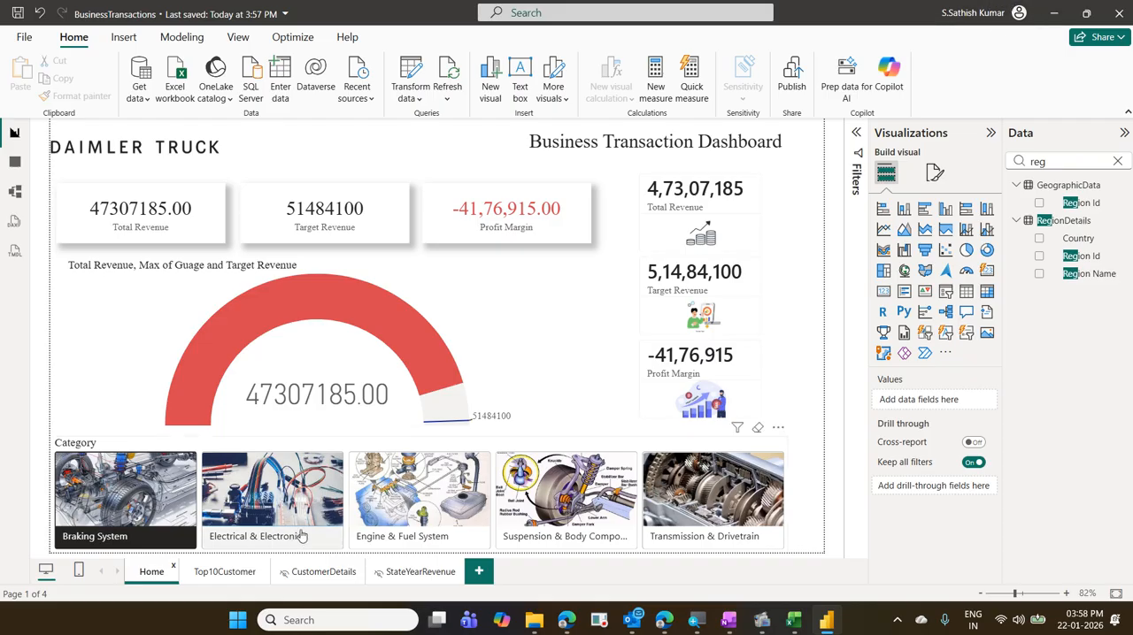
- Add a new report page and insert a line chart stretched across nearly the full width of its upper part
click(478, 573)
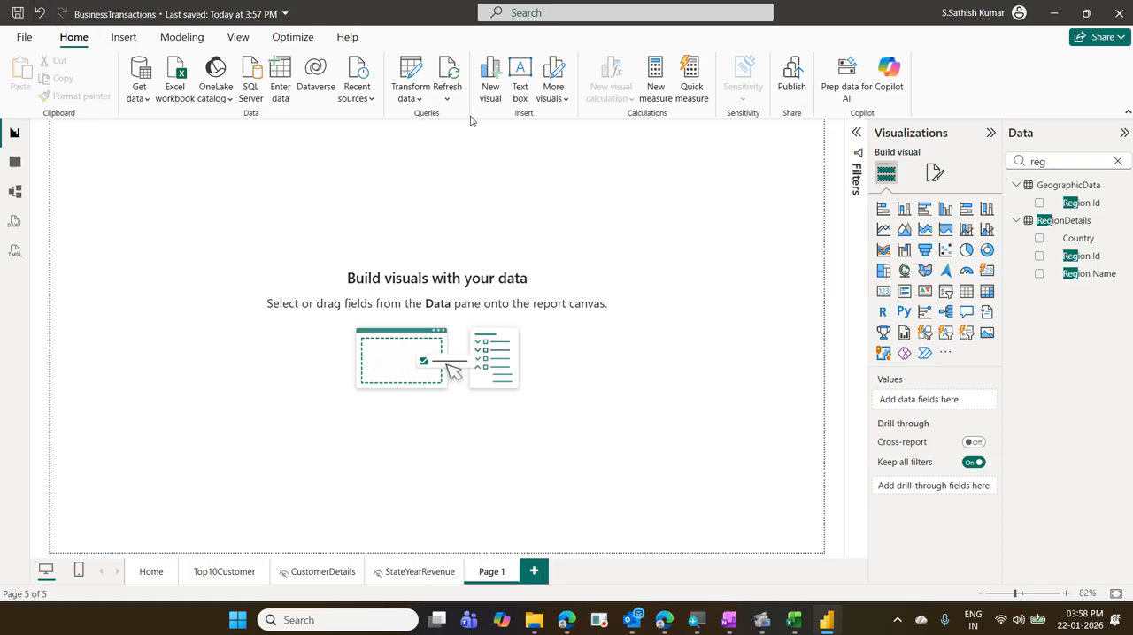
click(883, 230)
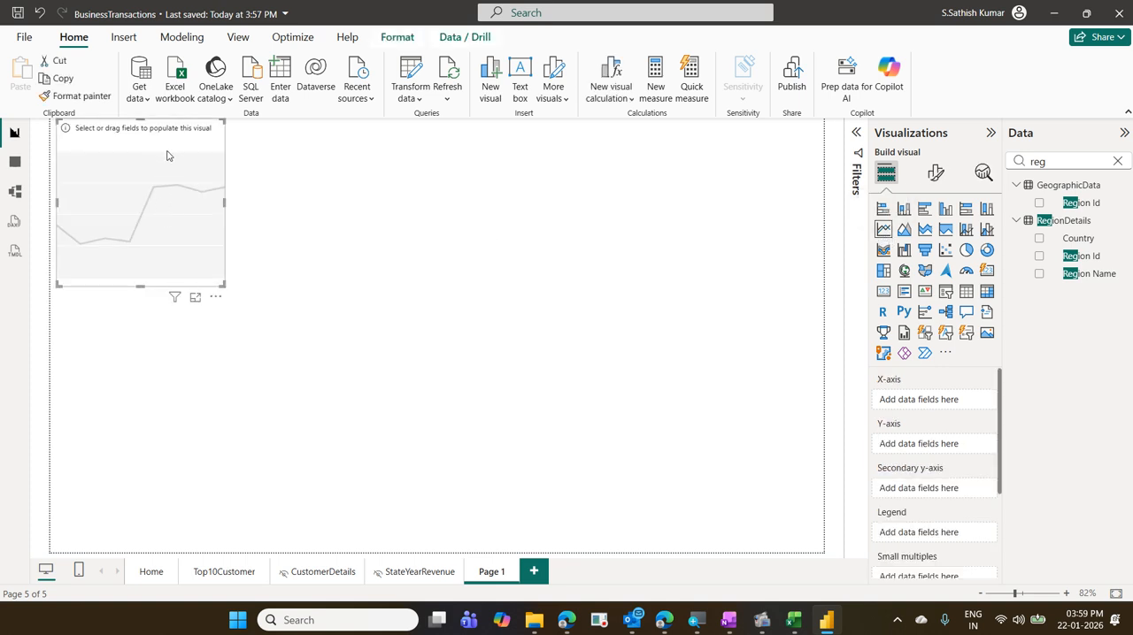
drag(171, 150, 168, 168)
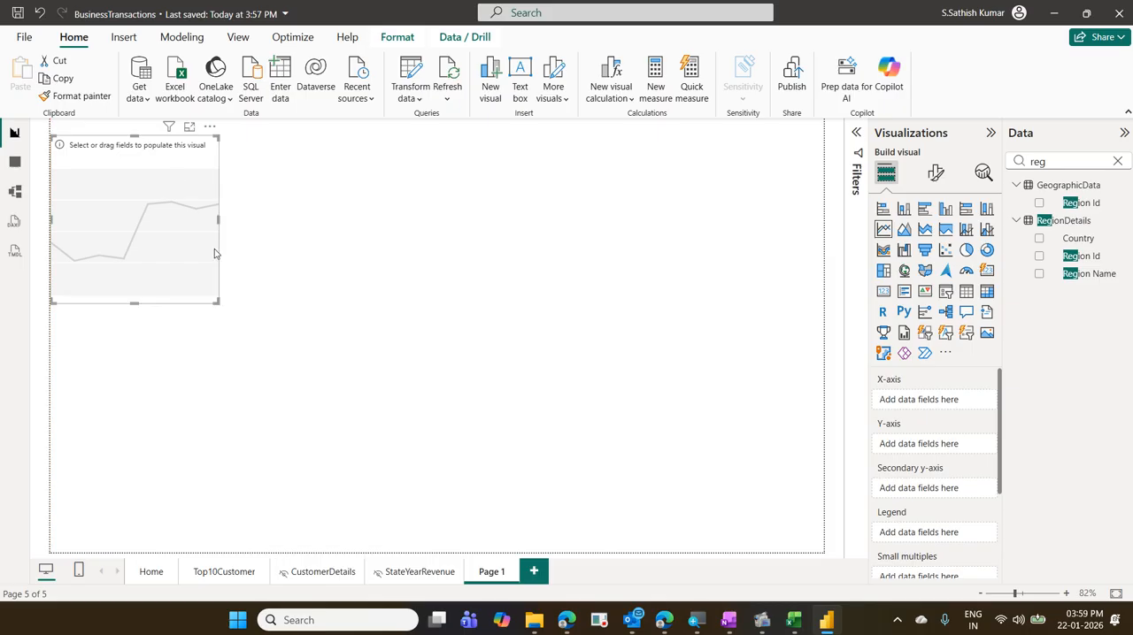
drag(219, 303, 809, 332)
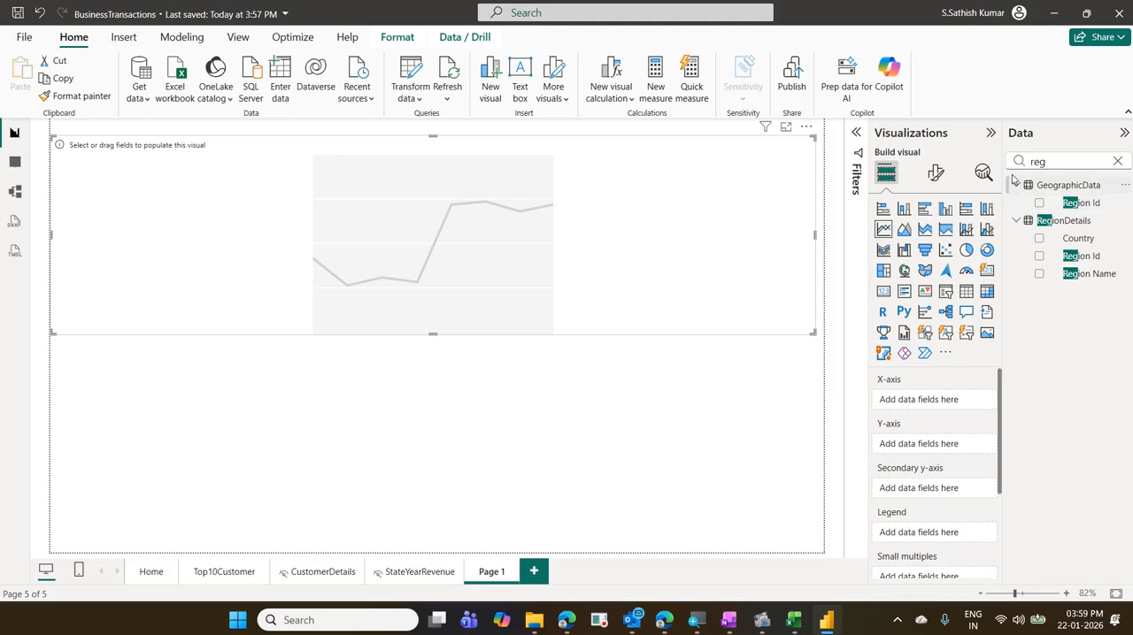
- Assign City to the line chart's X-axis and Total Revenue to its Y-axis
click(1117, 160)
text(city)
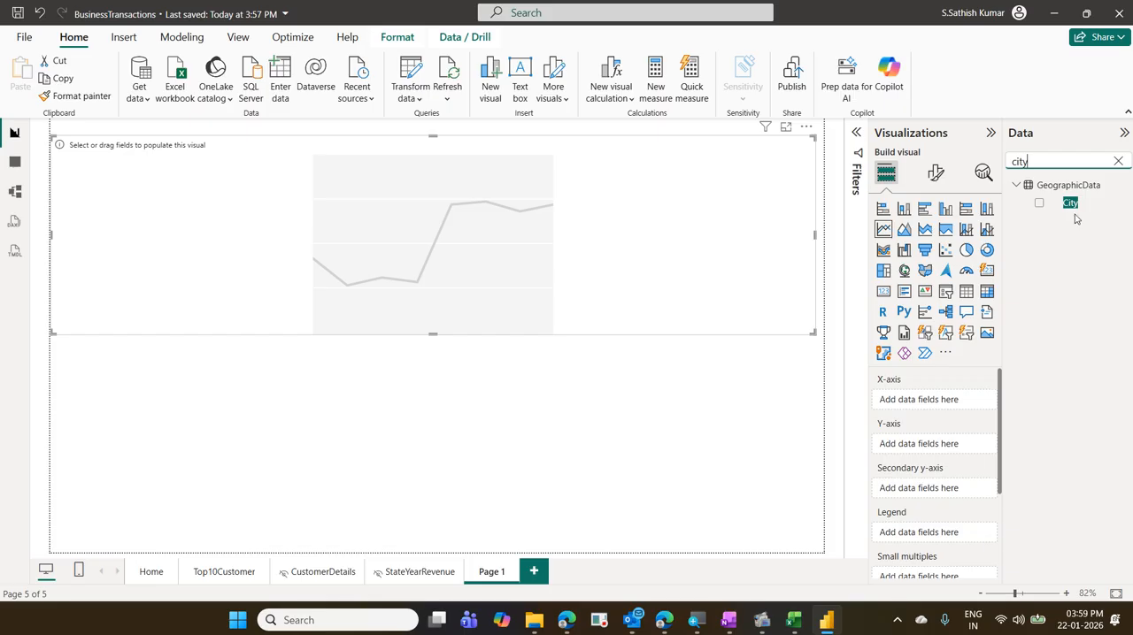
drag(1071, 203, 943, 406)
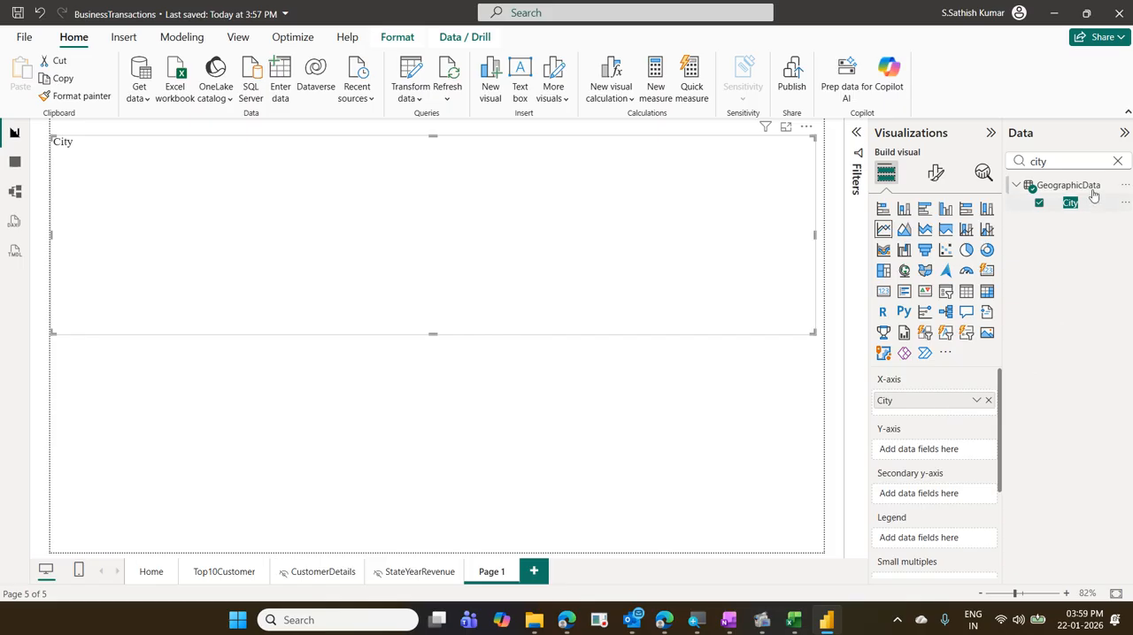
click(1116, 161)
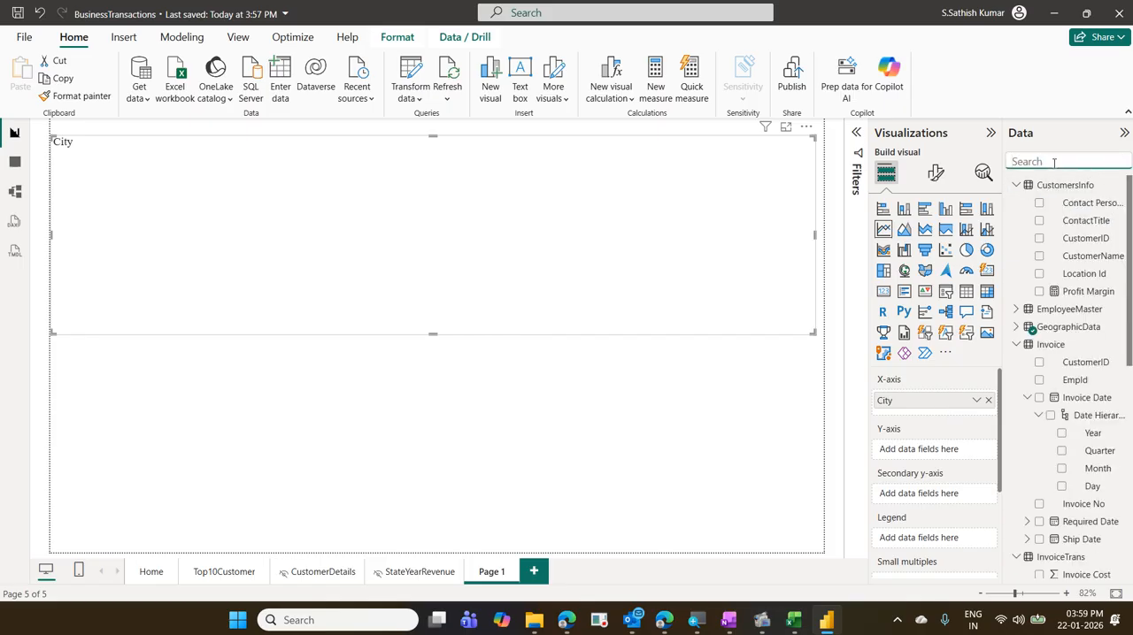
text(tot)
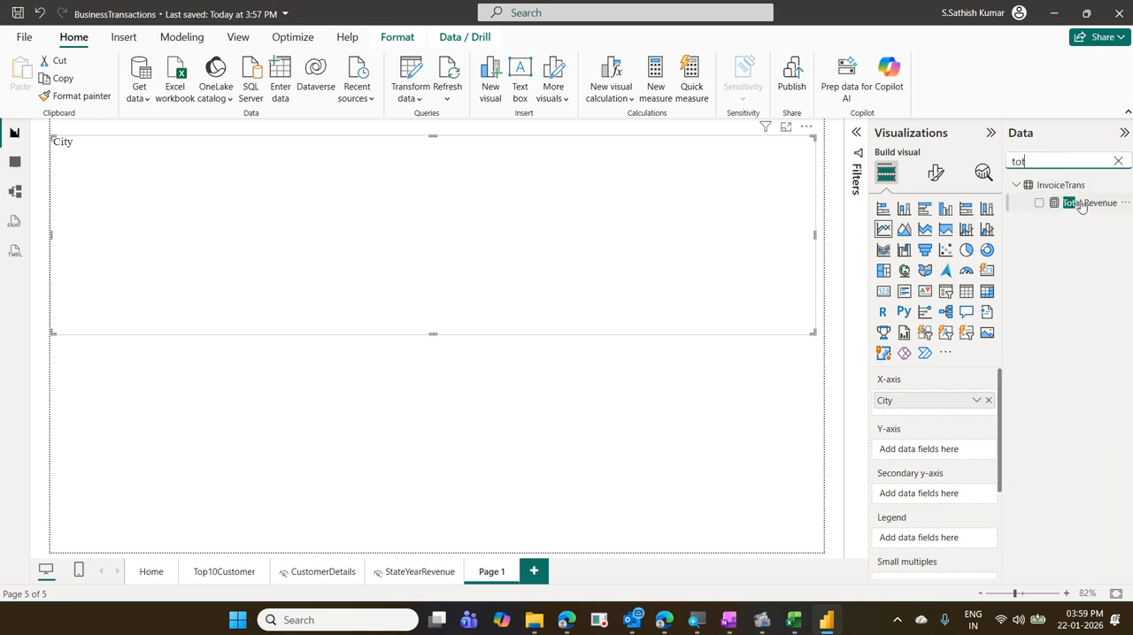
drag(1075, 202, 947, 454)
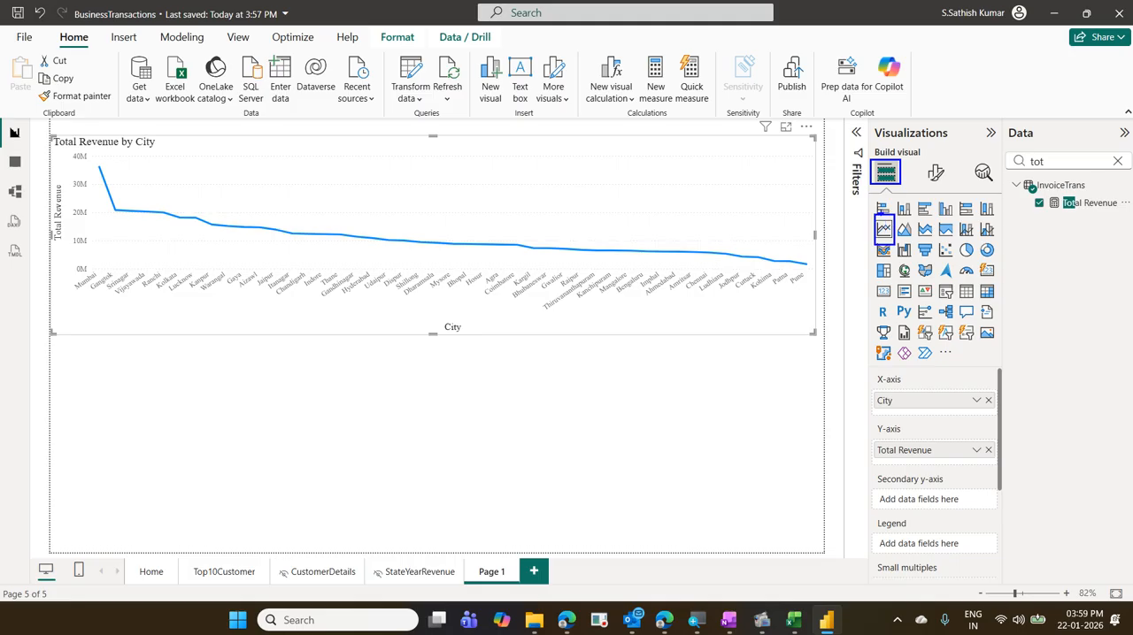
- Mark the line chart type, its City and Total Revenue fields, the line's two ends and the city labels with on-screen annotations, and clear them
drag(880, 214, 868, 189)
drag(868, 387, 985, 410)
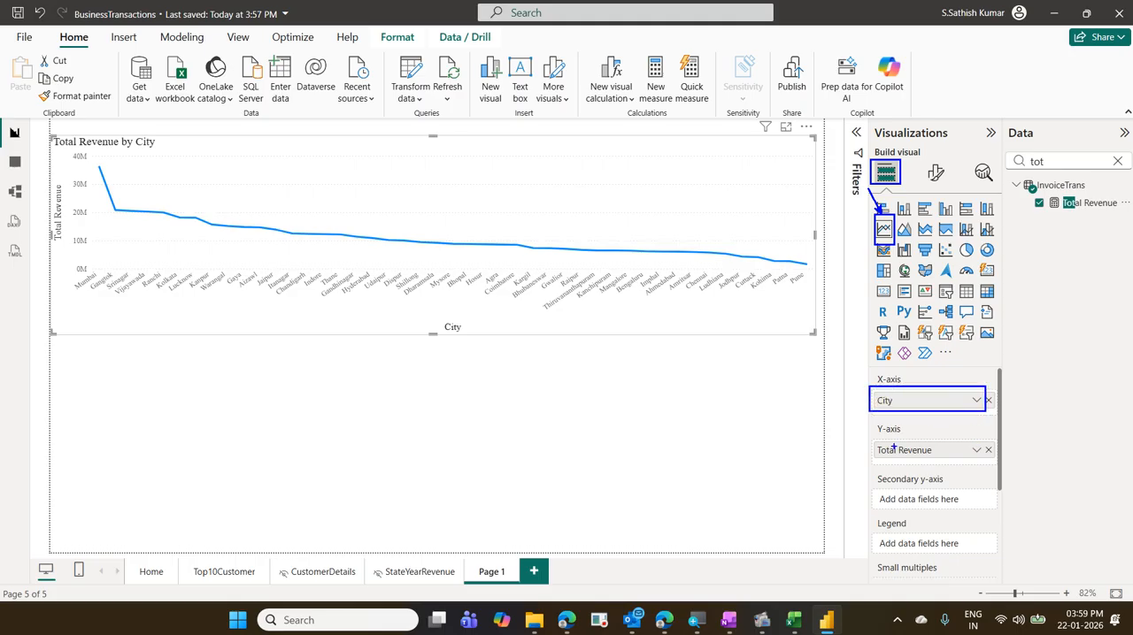
drag(865, 435, 999, 465)
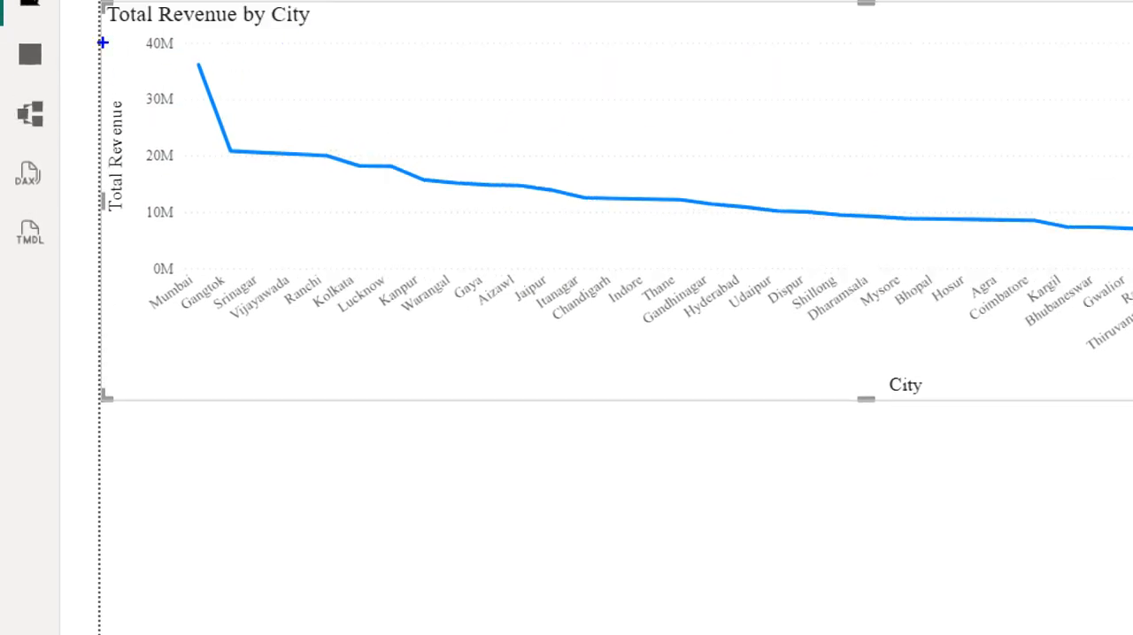
drag(183, 52, 228, 90)
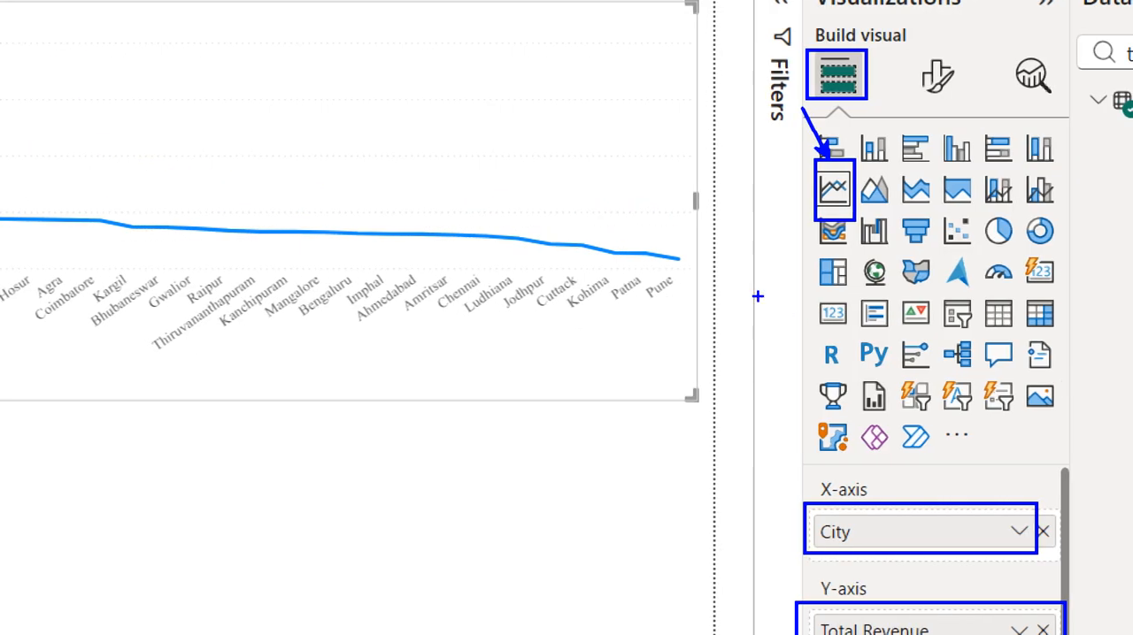
drag(659, 249, 682, 269)
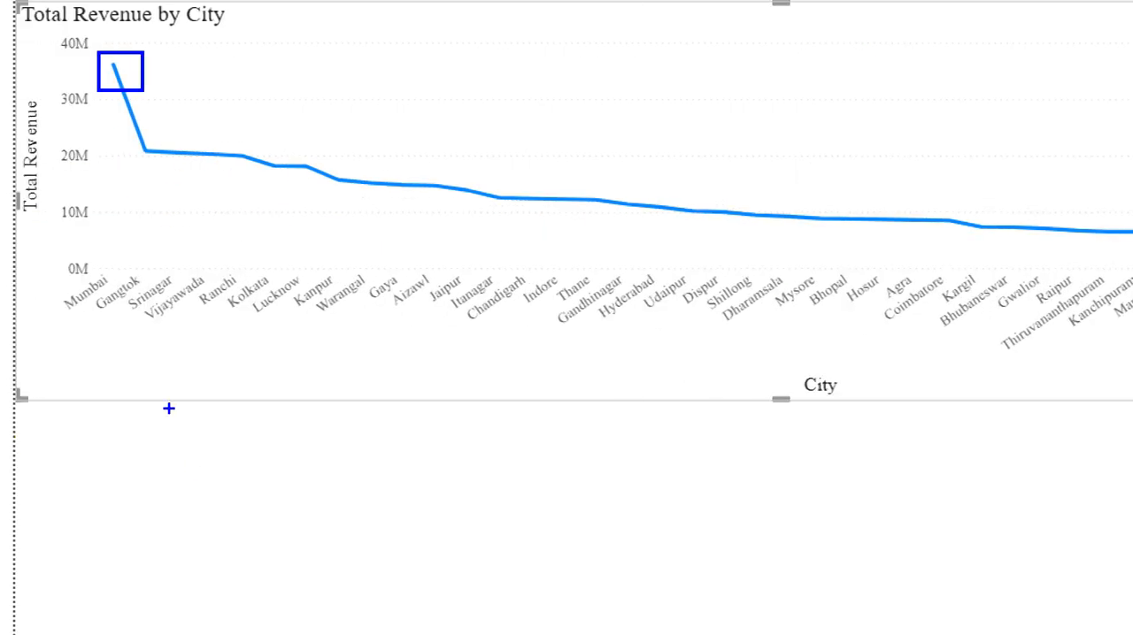
drag(80, 342, 1132, 337)
drag(1051, 337, 1078, 320)
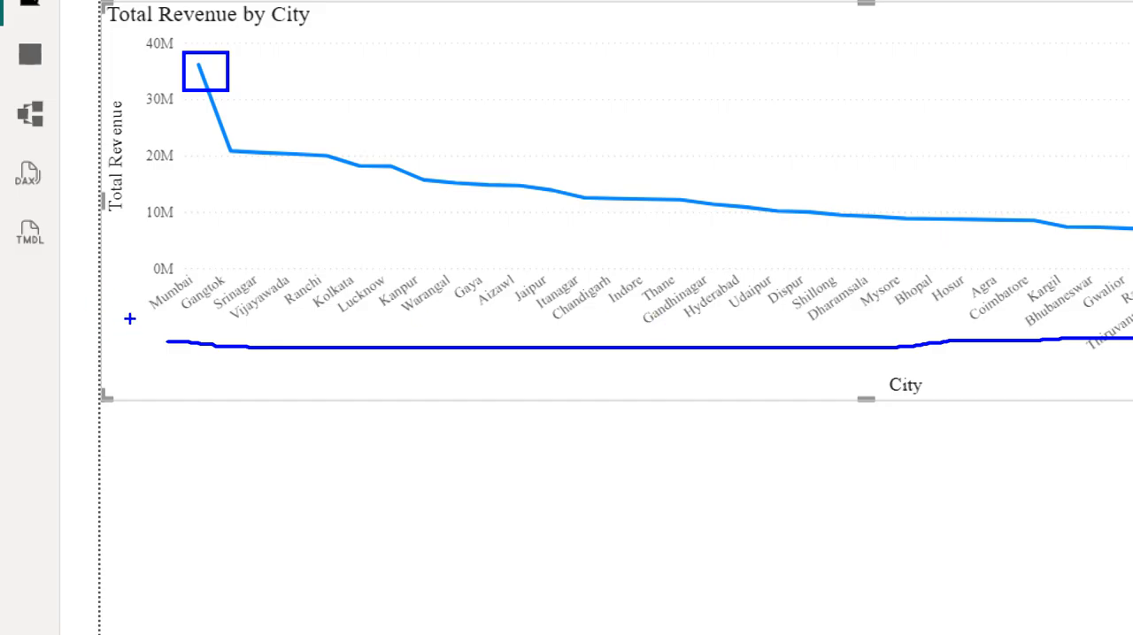
drag(134, 320, 123, 274)
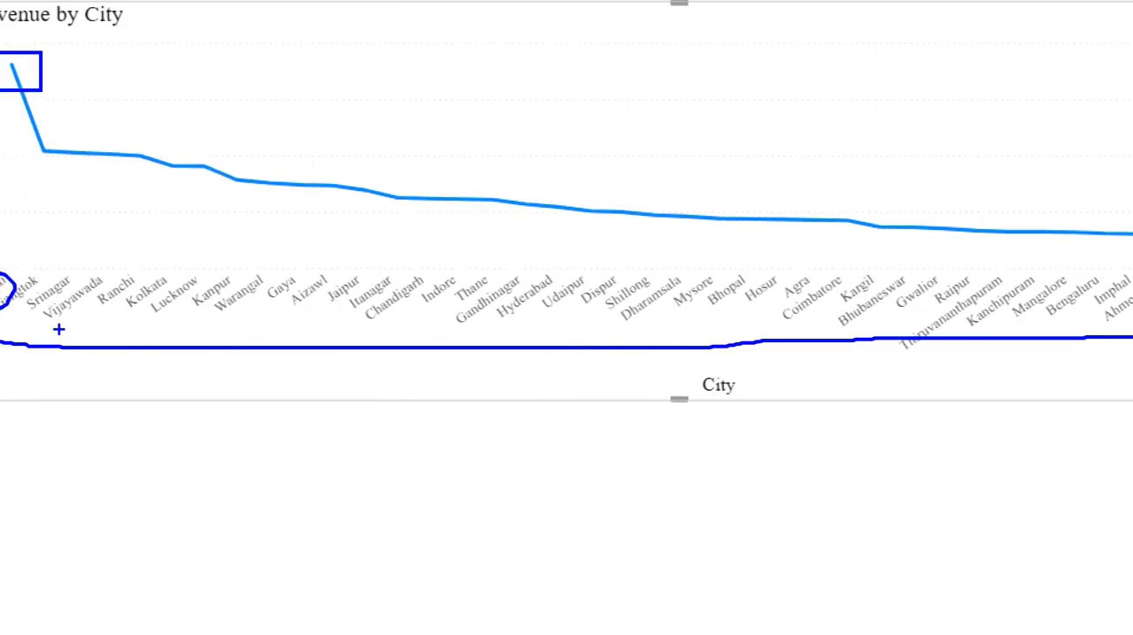
mouse_move(57, 329)
mouse_down()
mouse_move(122, 299)
mouse_move(20, 326)
mouse_move(101, 336)
mouse_up()
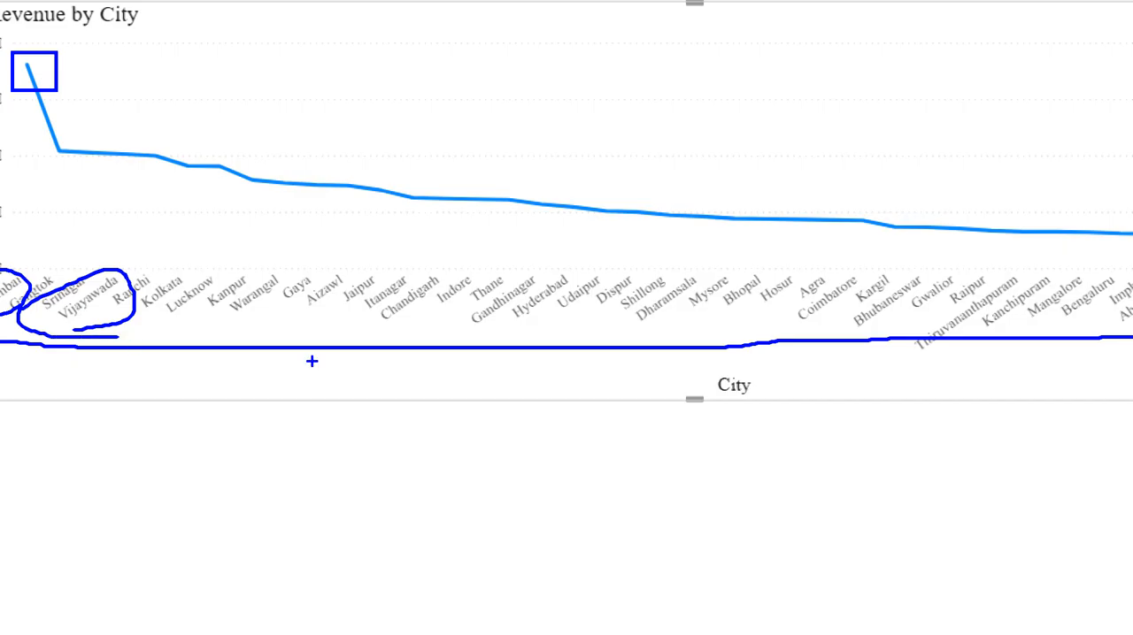
key(Escape)
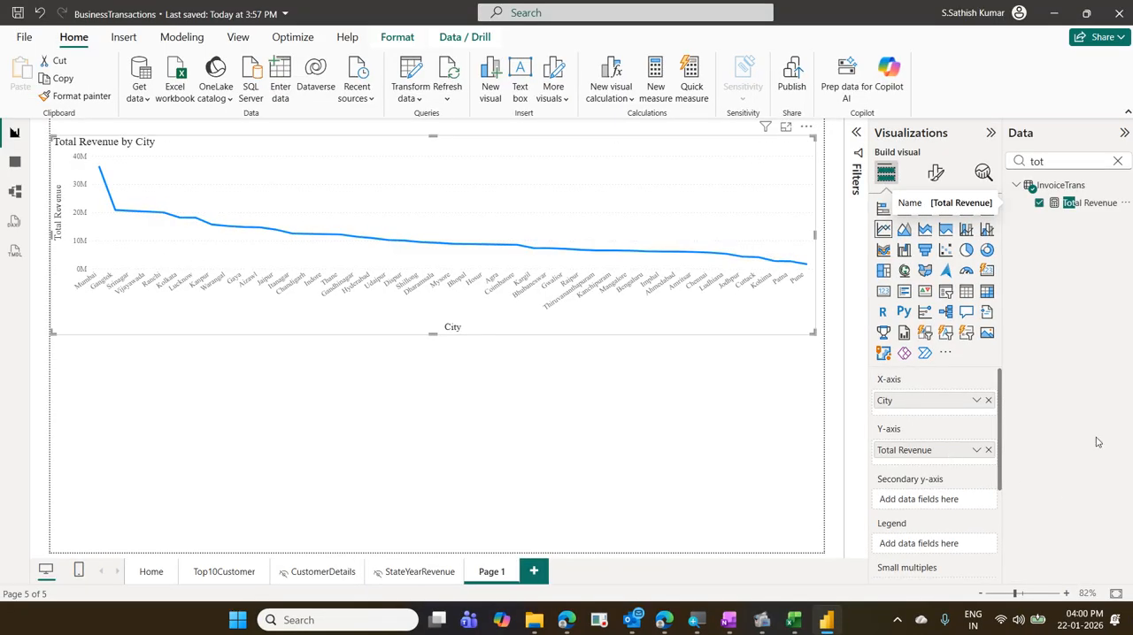
- Sort the axis of the Total Revenue by City line chart by City in ascending order
click(806, 130)
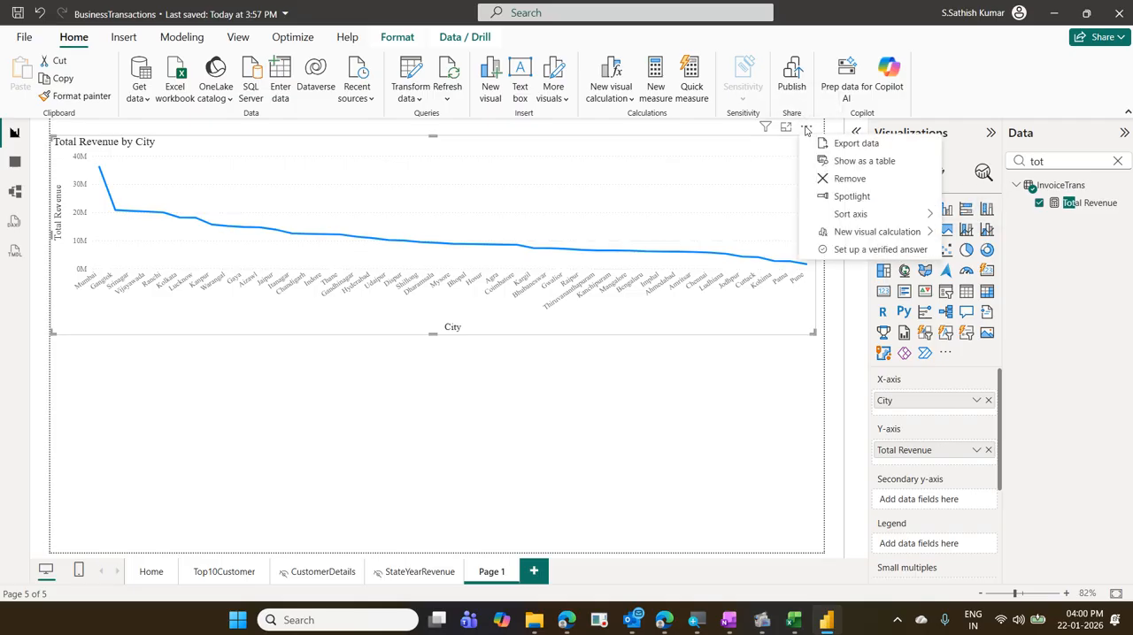
mouse_move(847, 213)
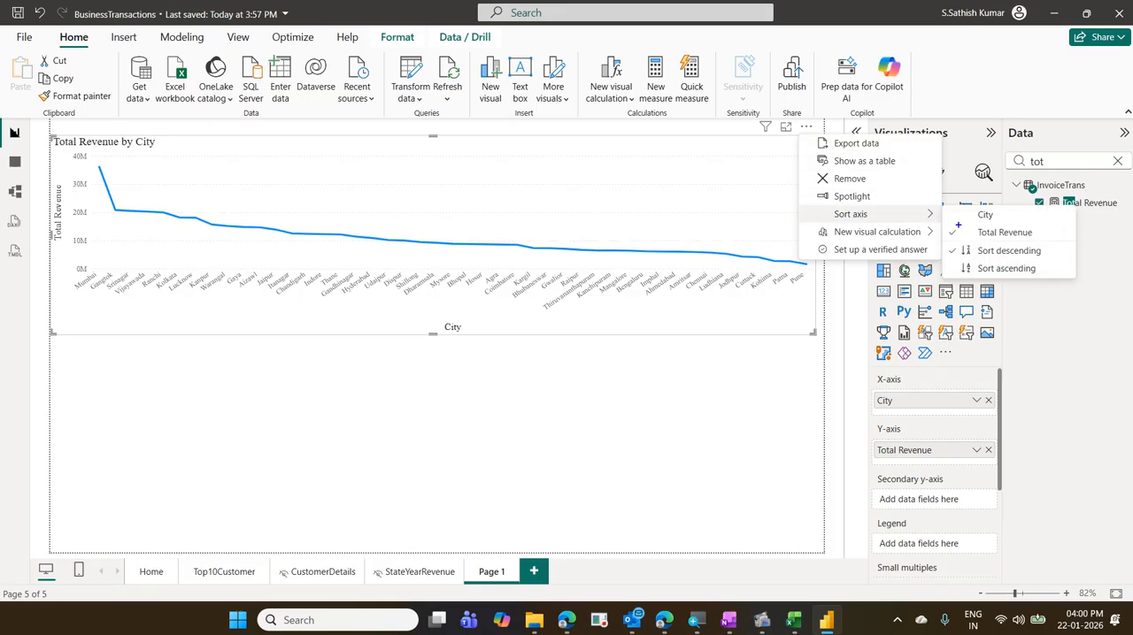
drag(945, 203, 1037, 226)
key(Escape)
click(961, 216)
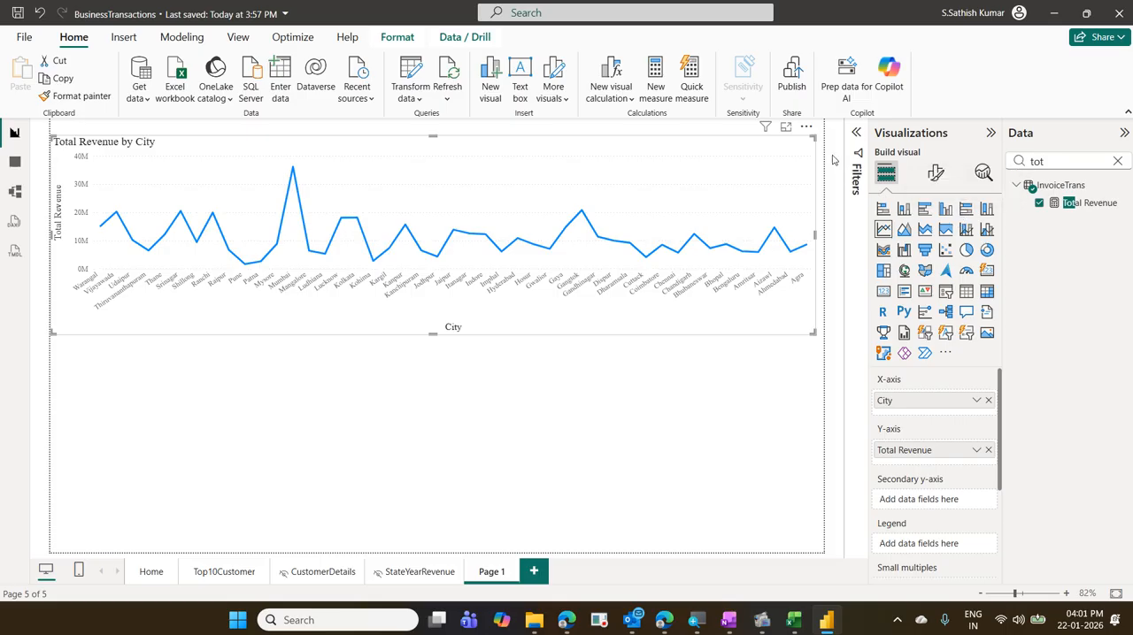
click(806, 129)
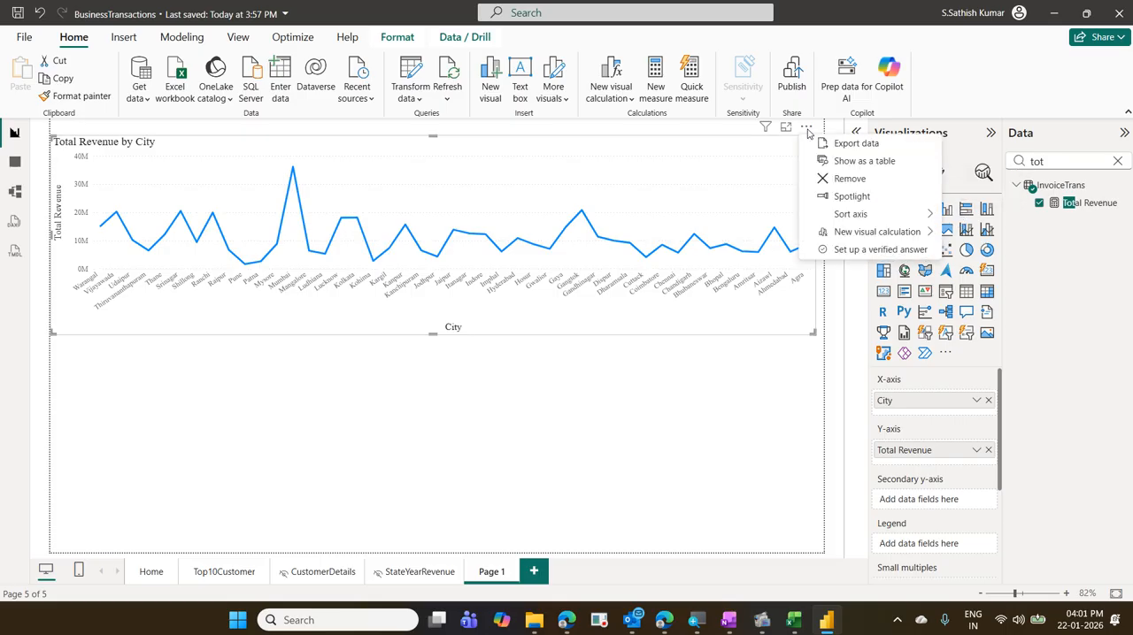
mouse_move(882, 221)
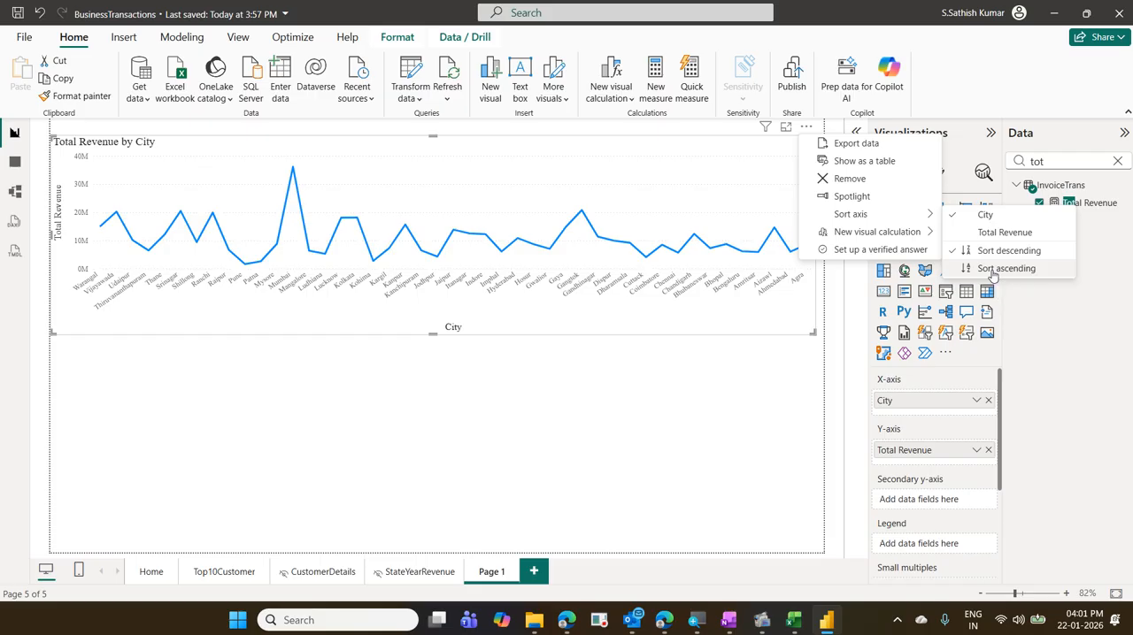
click(992, 268)
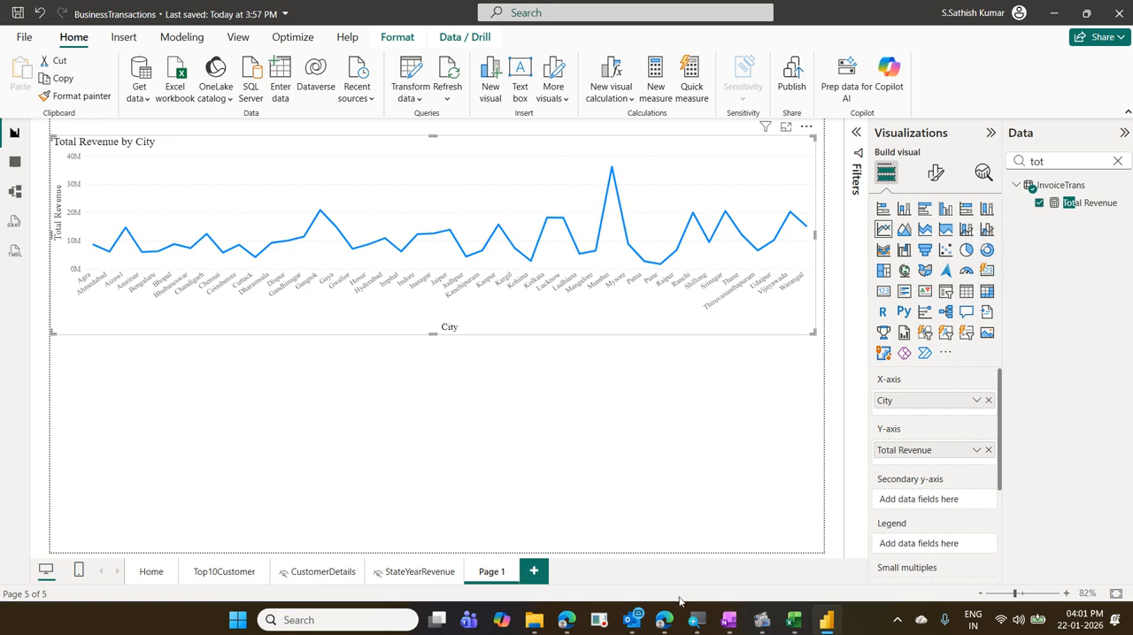
- View the Home page, return to Page 1, and mark a horizontal reference level across the line chart with a temporary annotation
click(162, 574)
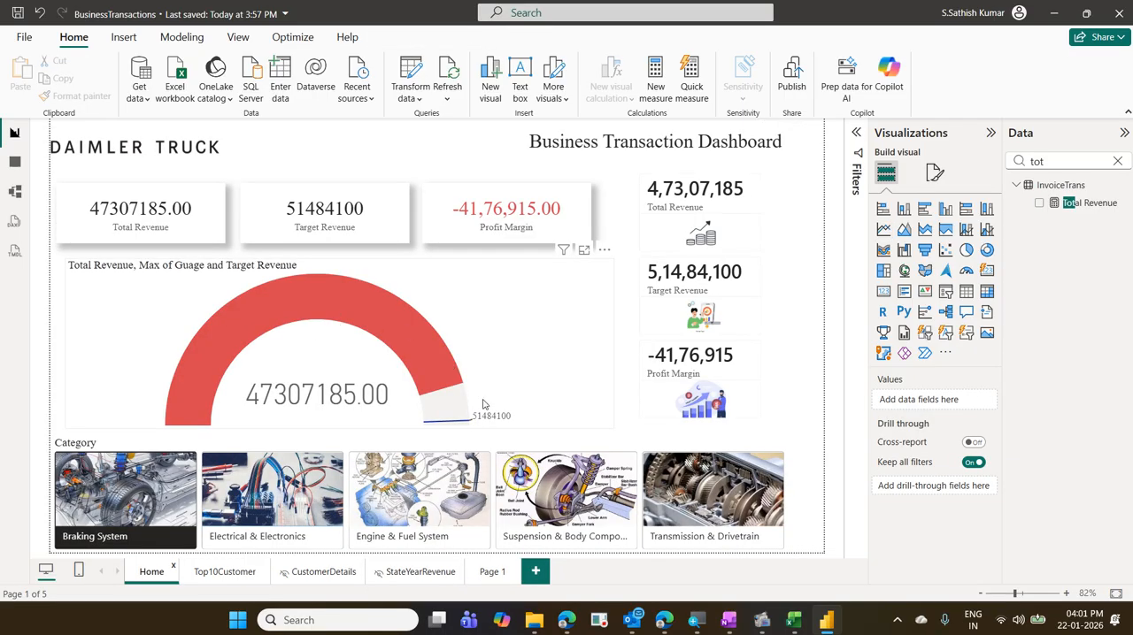
click(490, 582)
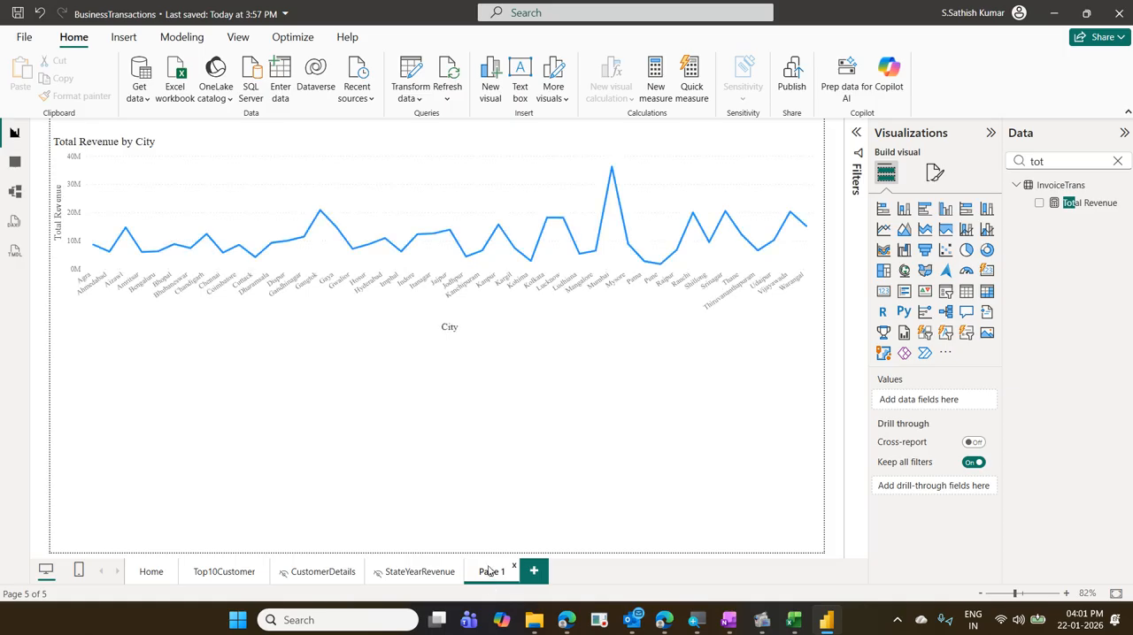
mouse_move(100, 218)
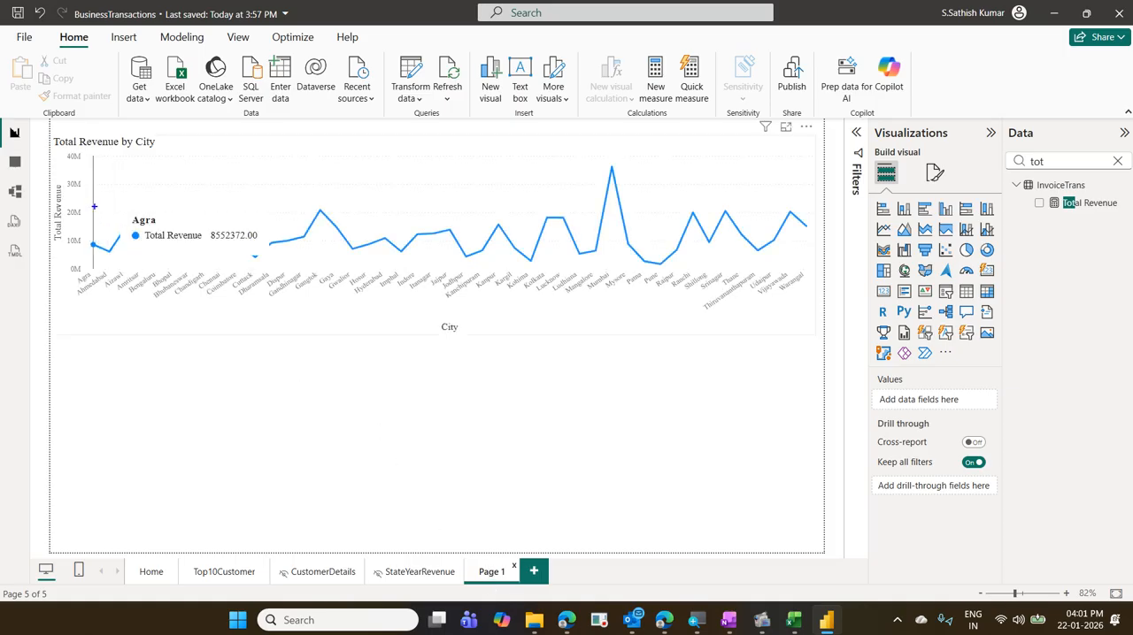
mouse_move(96, 207)
mouse_down()
mouse_move(793, 220)
mouse_move(810, 220)
mouse_move(810, 207)
mouse_up()
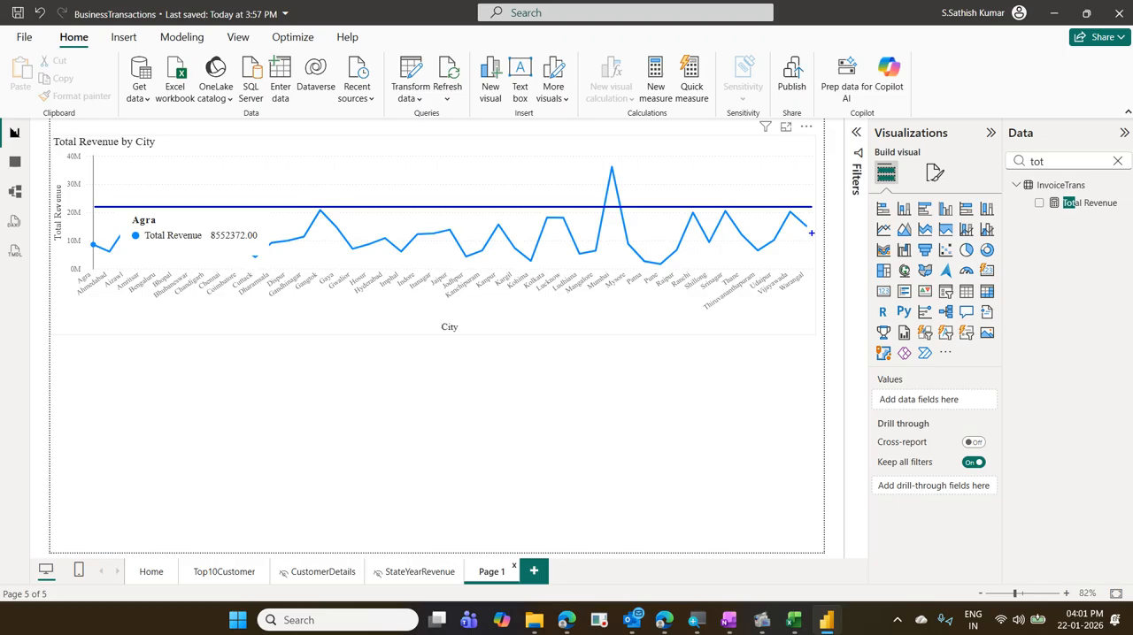
key(Escape)
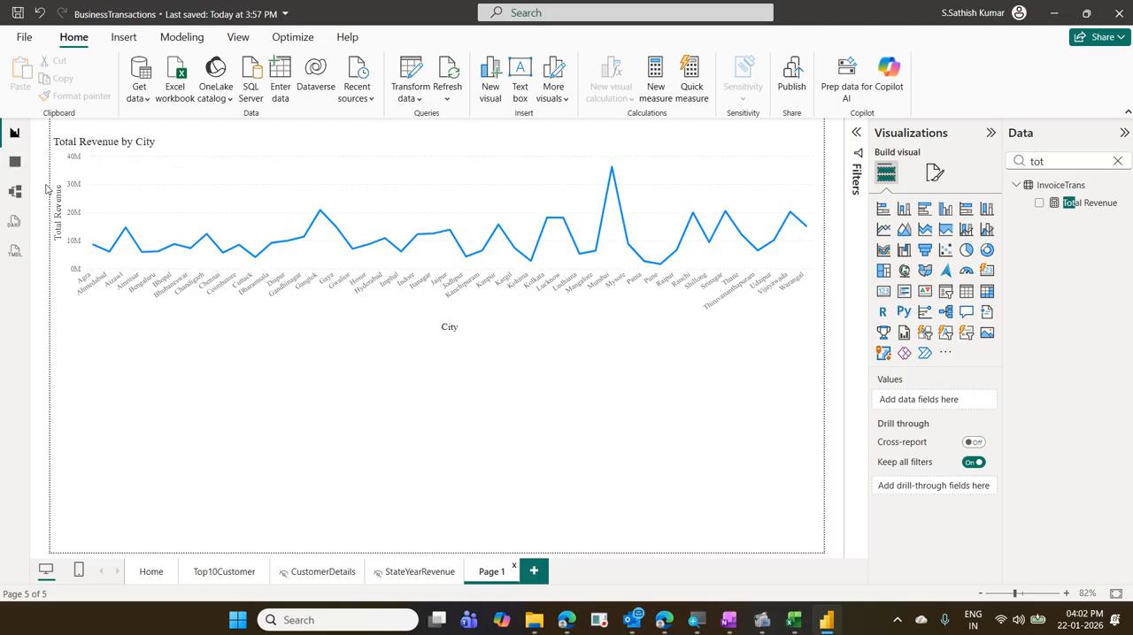
- Compare the analytics options offered for the Page 1 line chart, the Top10Customer donut chart and the CustomerDetails matrix
click(256, 150)
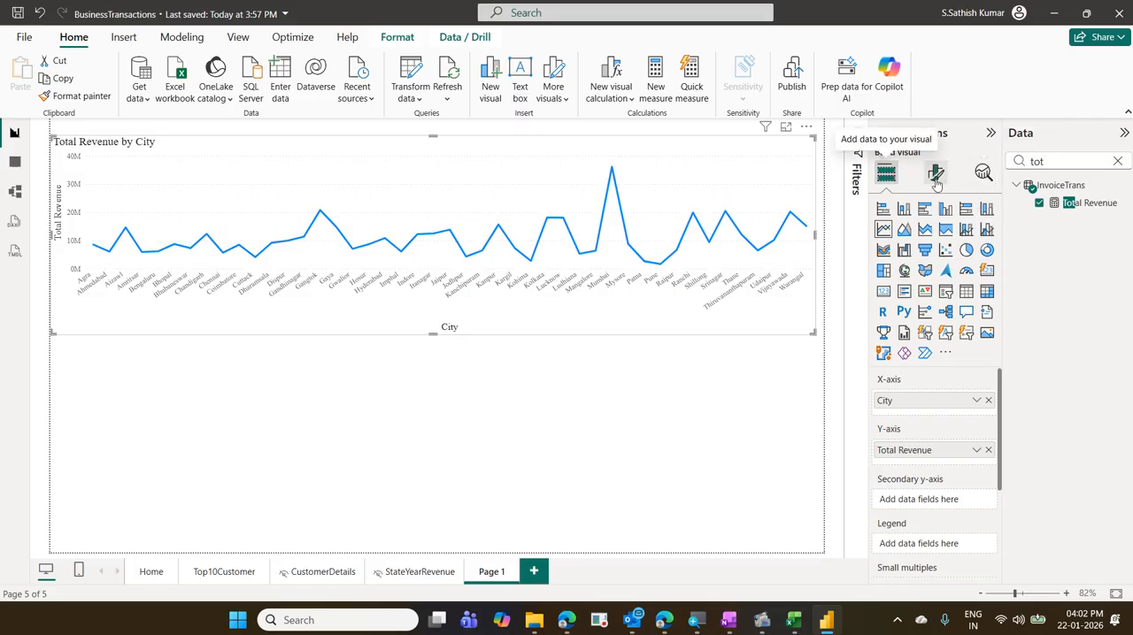
click(982, 177)
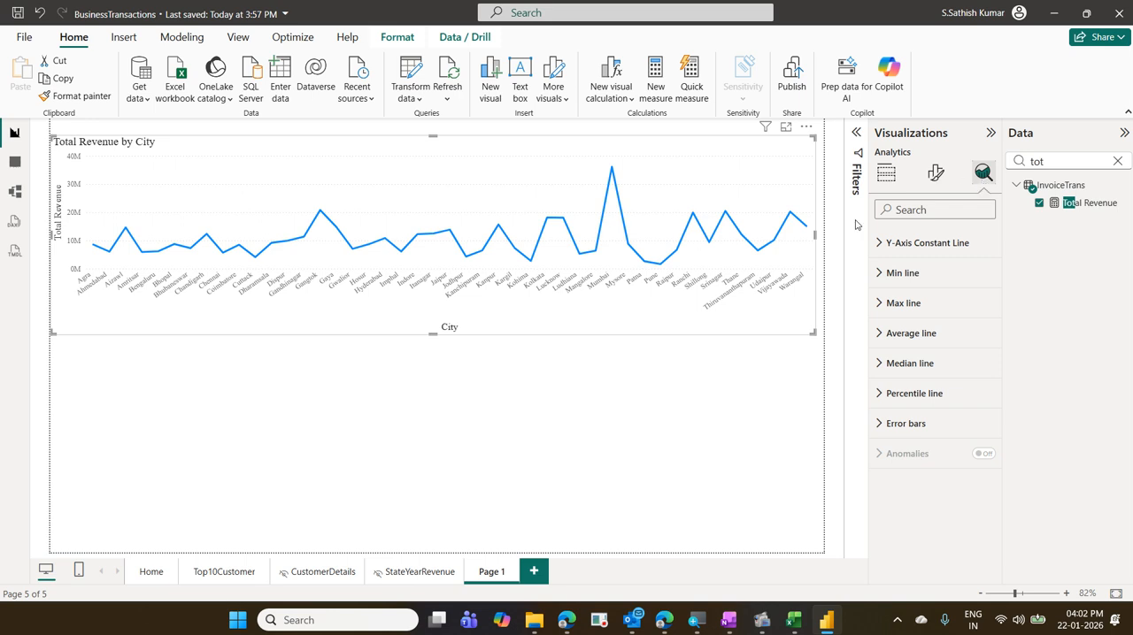
click(225, 571)
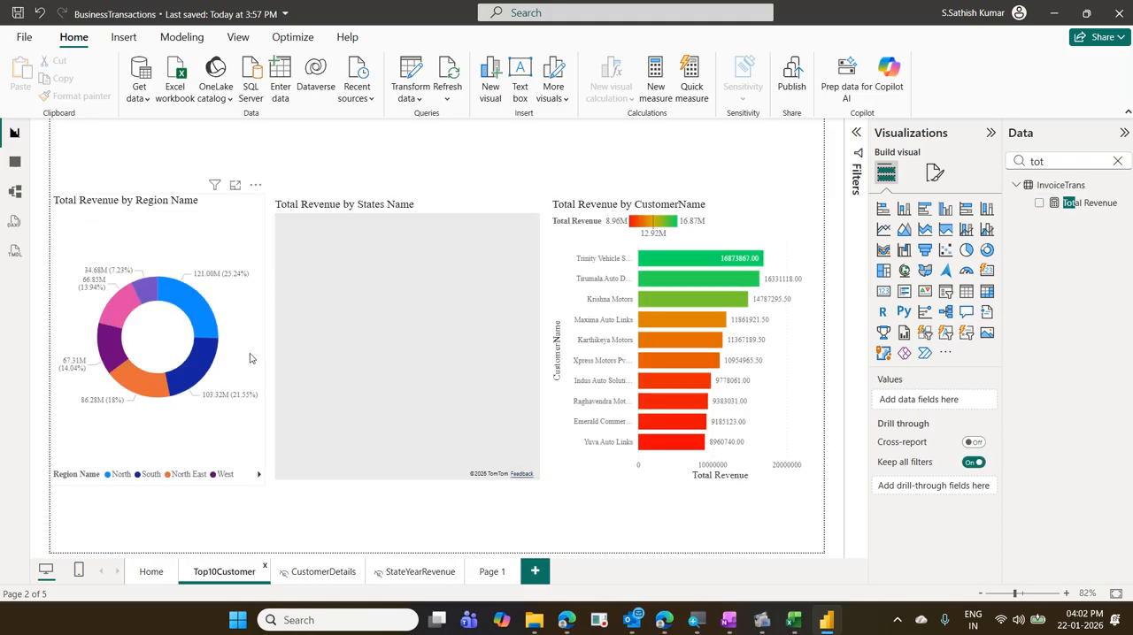
click(246, 353)
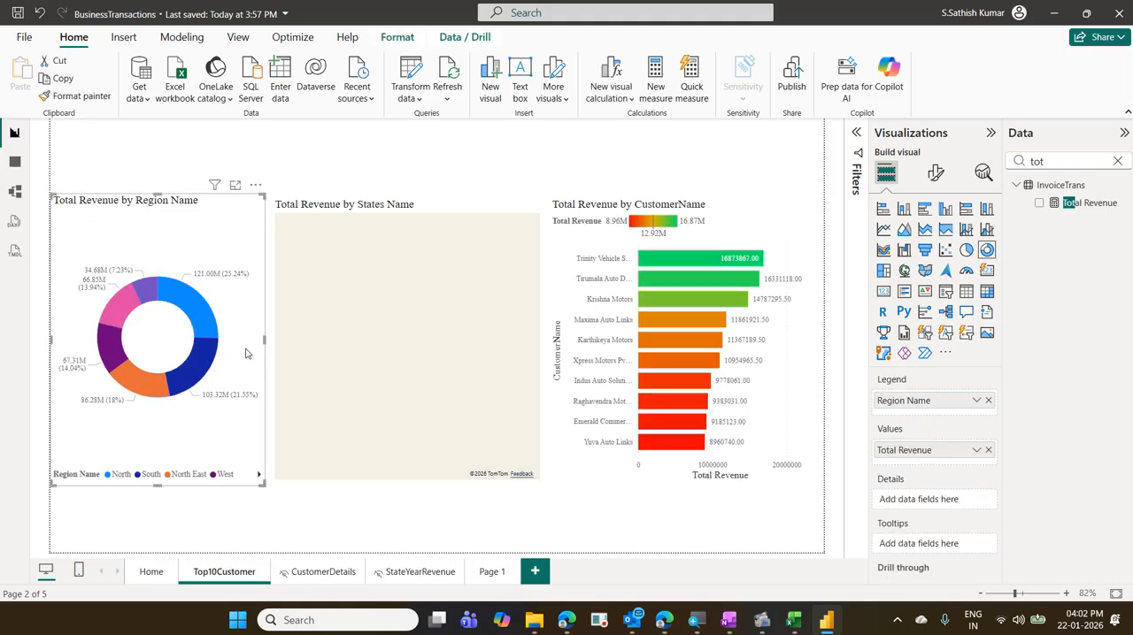
click(980, 176)
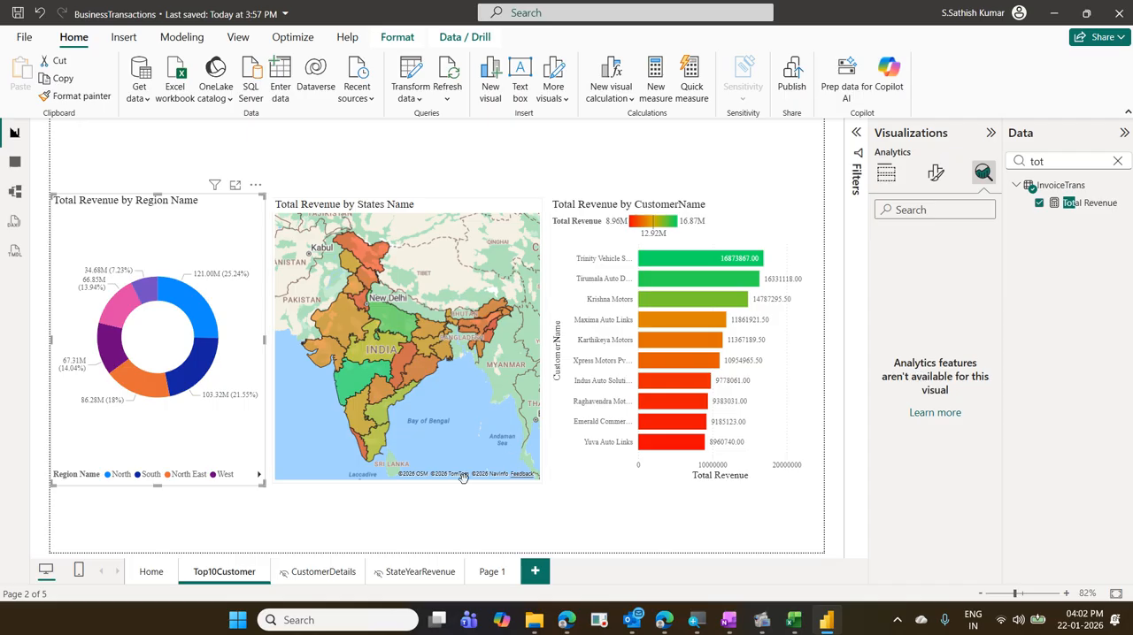
click(324, 572)
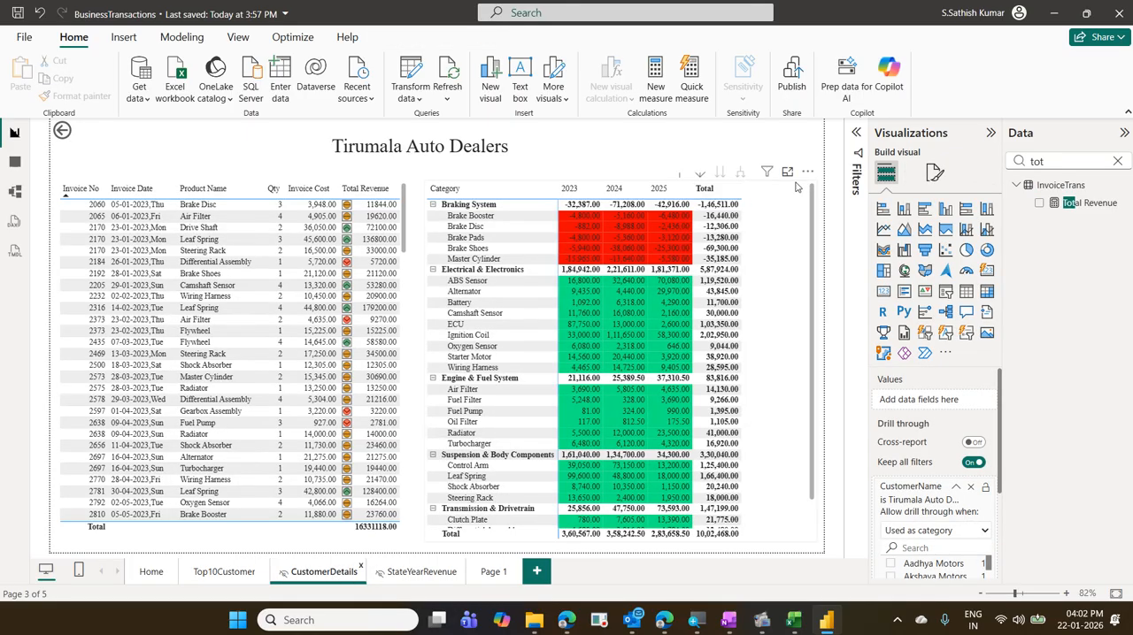
click(797, 221)
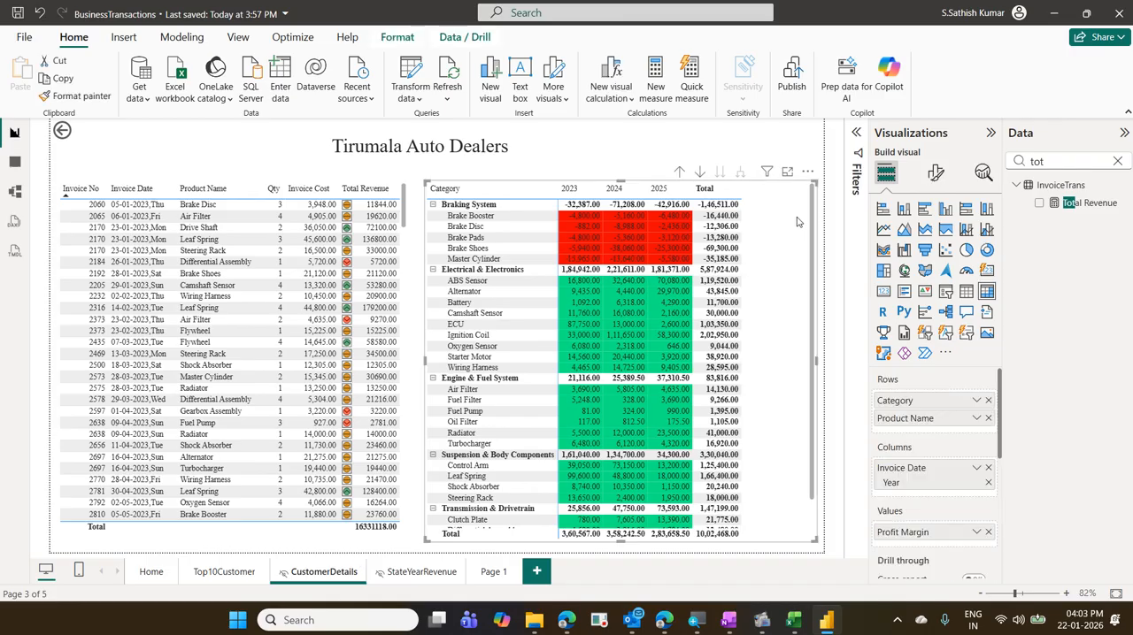
click(982, 173)
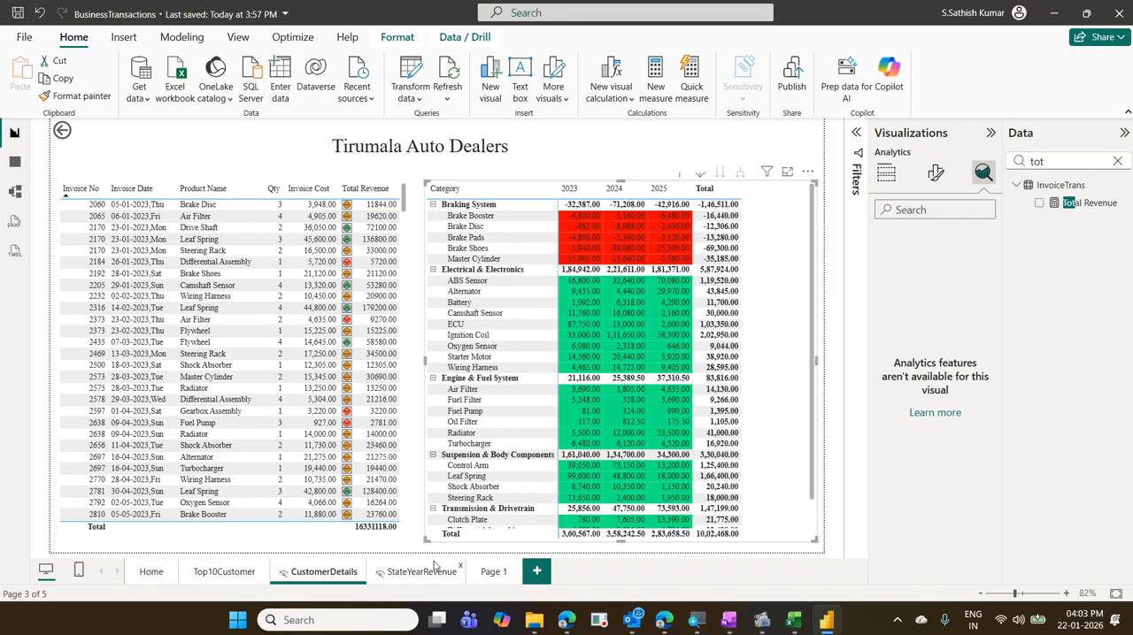
- Add a Y-axis constant line to the Total Revenue by City line chart on Page 1 and name it Target Line
click(487, 574)
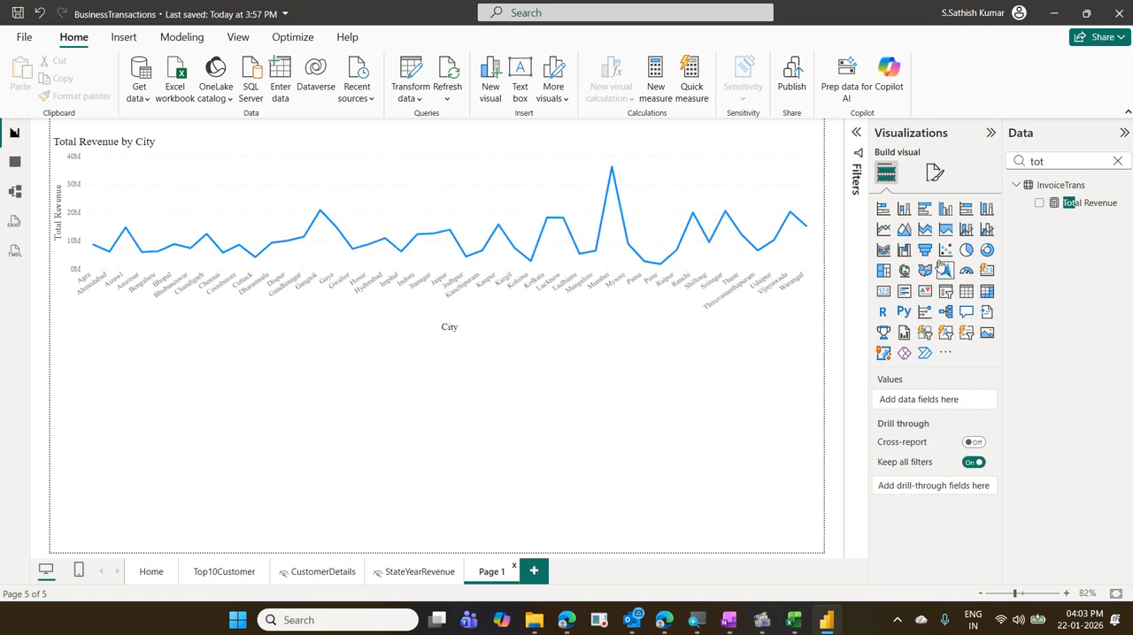
click(723, 154)
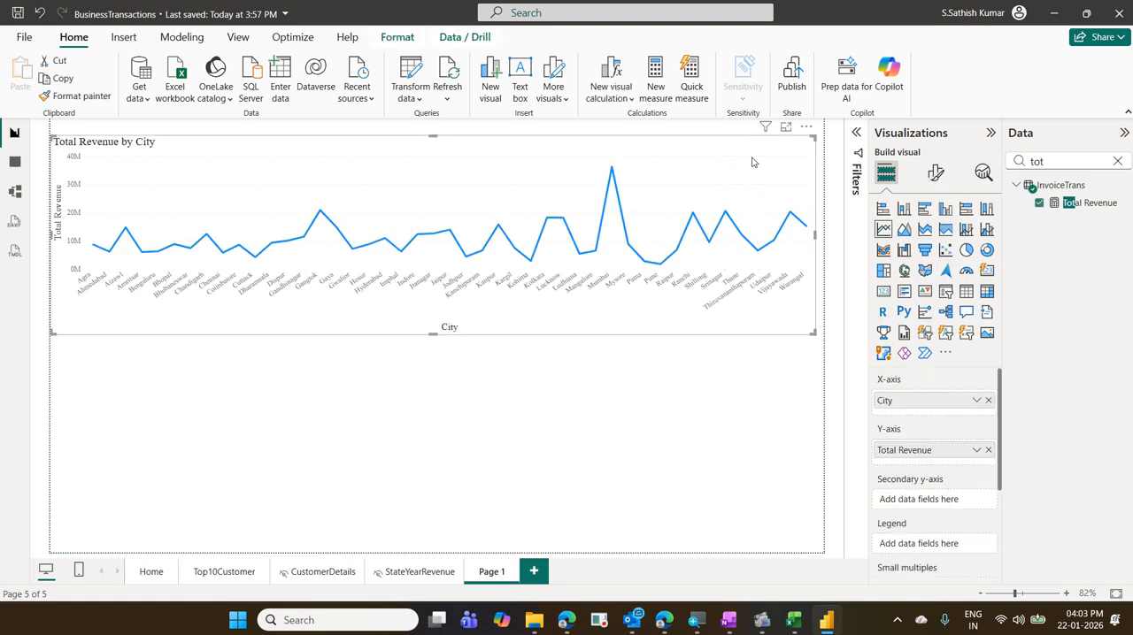
click(983, 177)
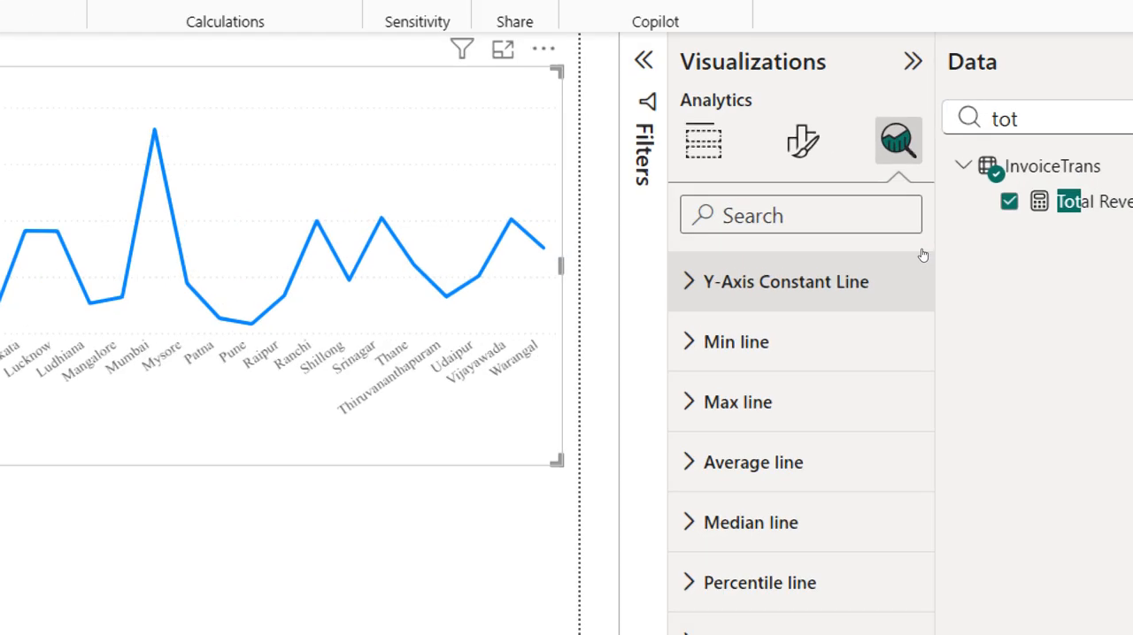
click(922, 255)
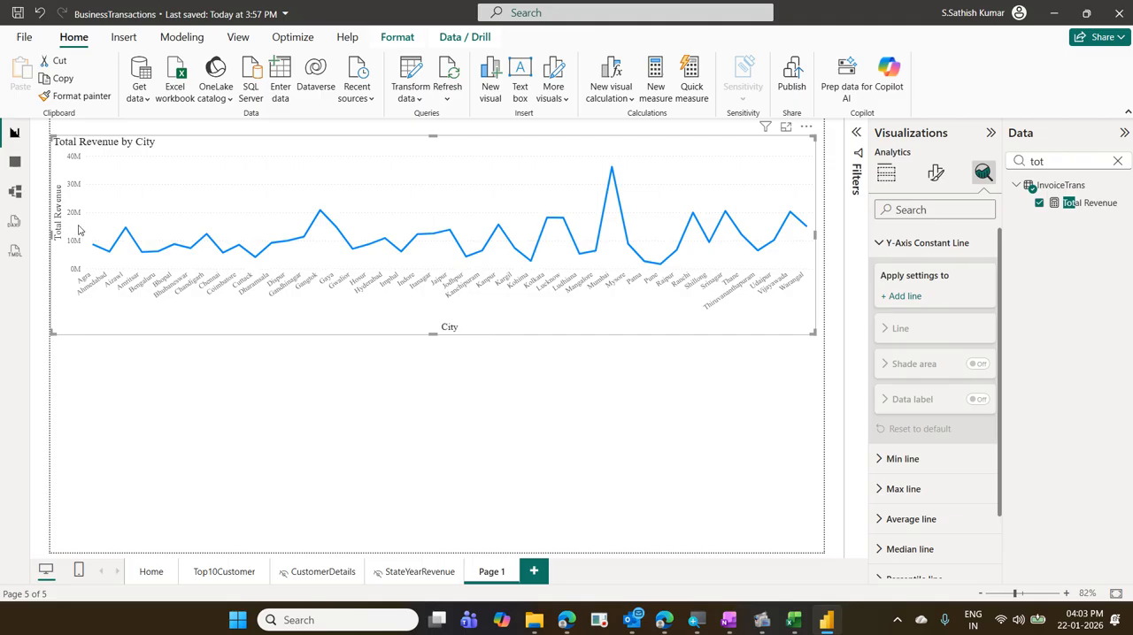
click(920, 305)
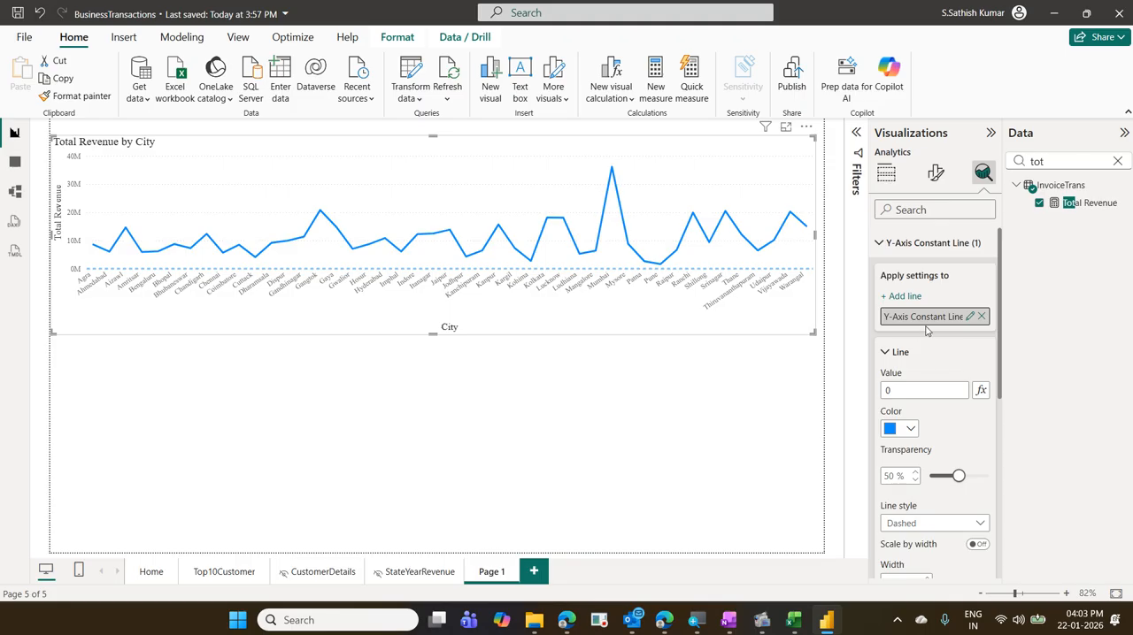
click(971, 319)
text(T)
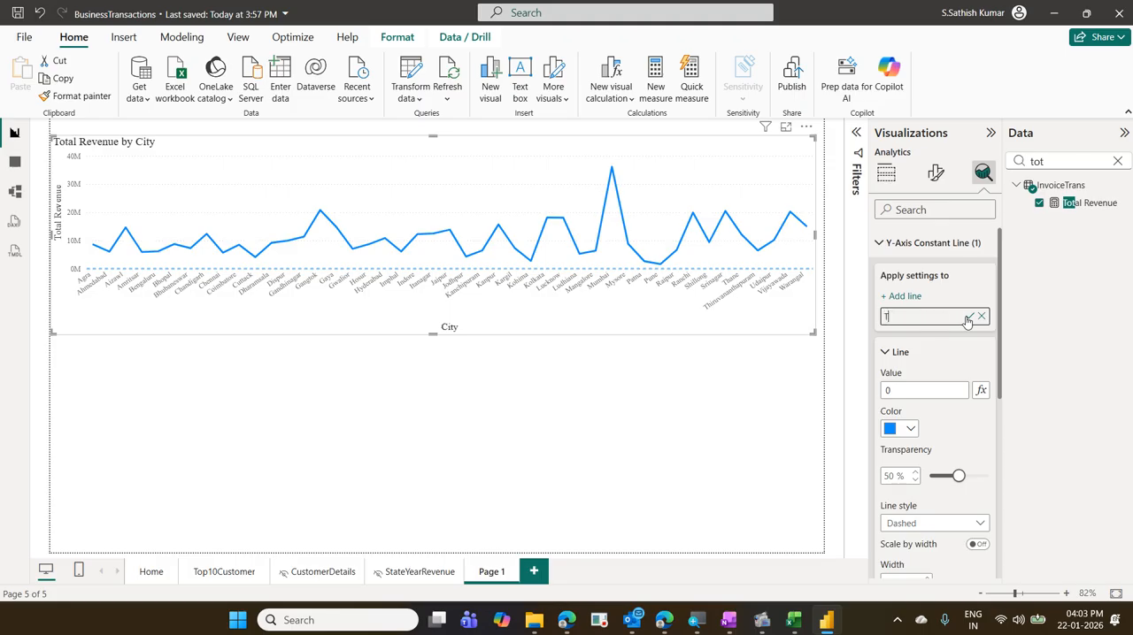
text(arget Line)
- Set the Target Line's value to 18000000 and check its number of zeros
click(916, 392)
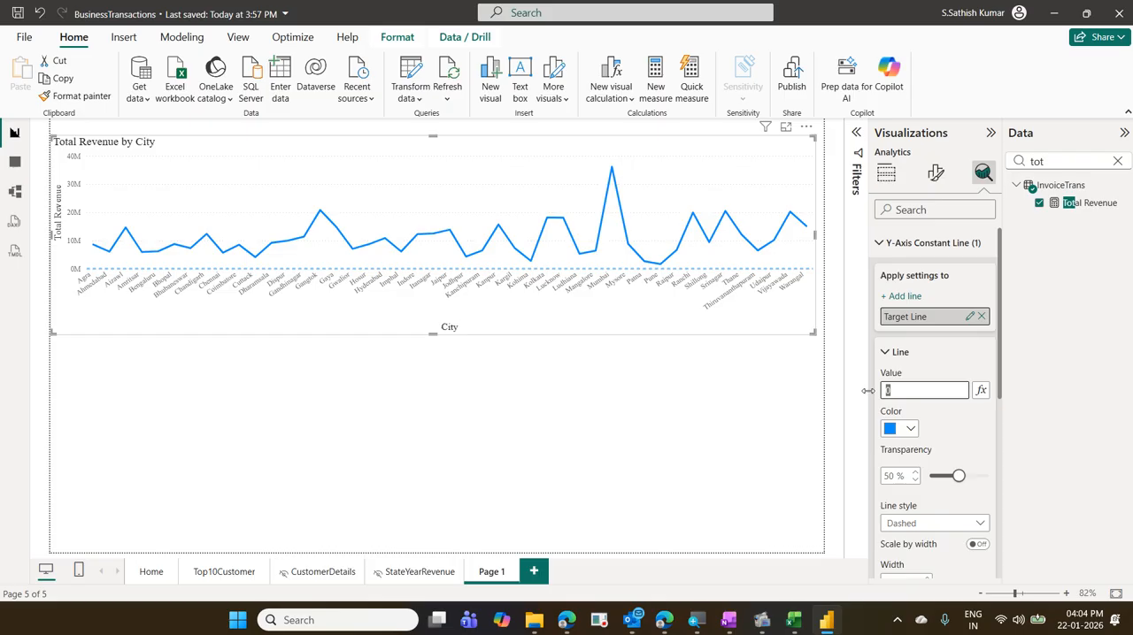
text(18000000)
key(shift+Left)
key(shift+Left)
key(shift+Left)
key(shift+Left)
key(shift+Left)
key(shift+Left)
key(shift+Left)
key(shift+Left)
key(End)
key(shift+Left)
key(shift+Left)
key(shift+Left)
key(shift+Left)
key(shift+Left)
key(shift+Left)
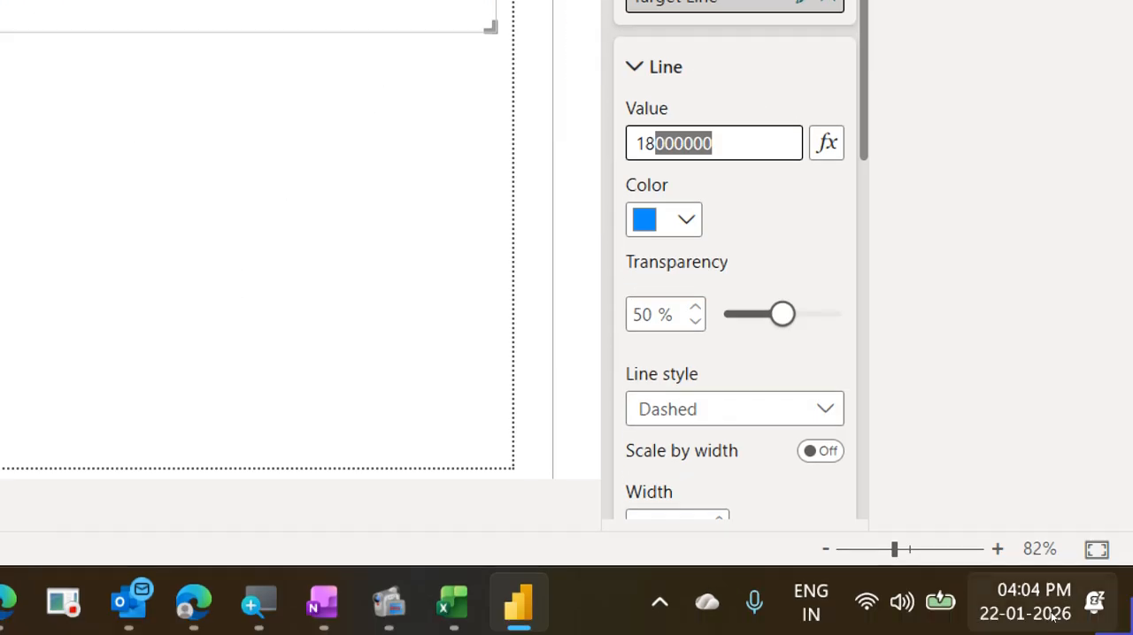
- Set the Target Line's color to purple #6B007B and its line style to Solid
click(682, 220)
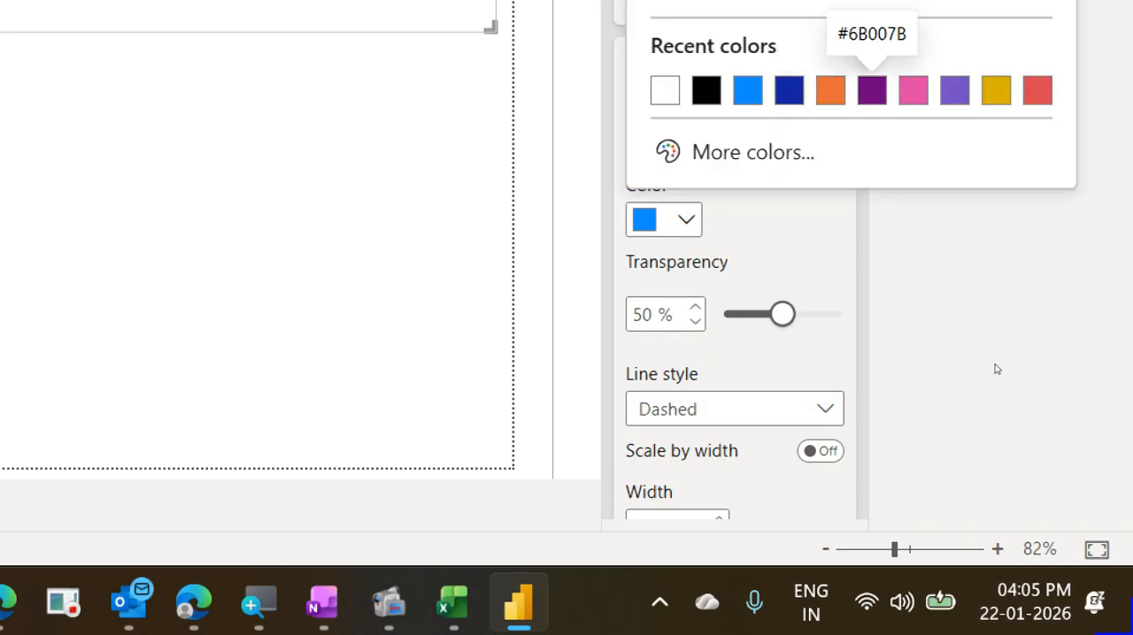
click(872, 90)
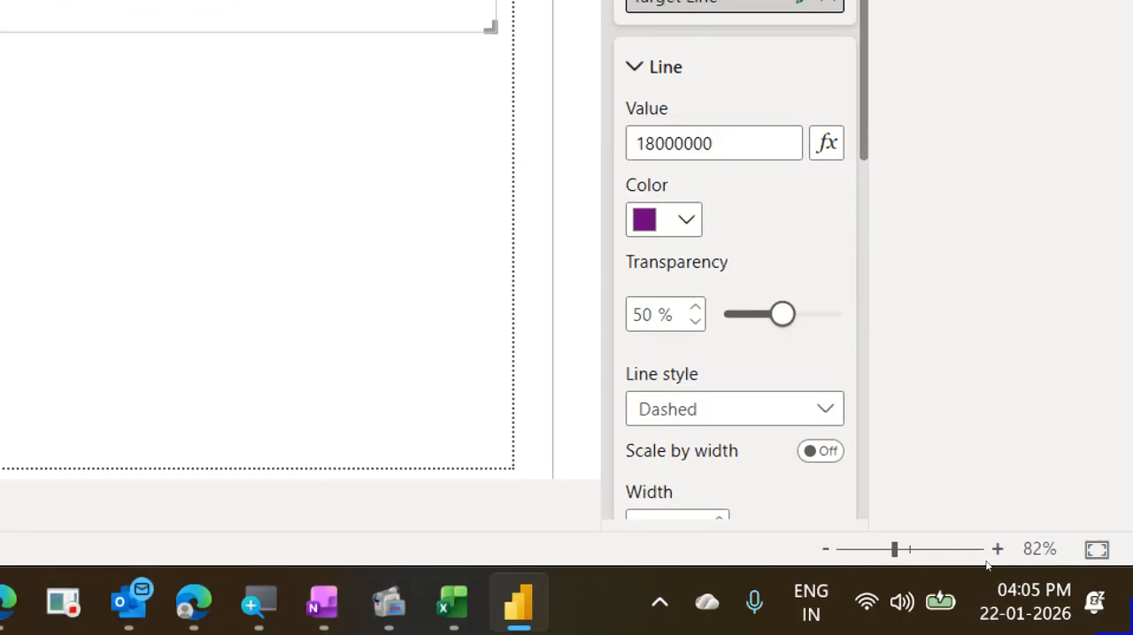
click(809, 407)
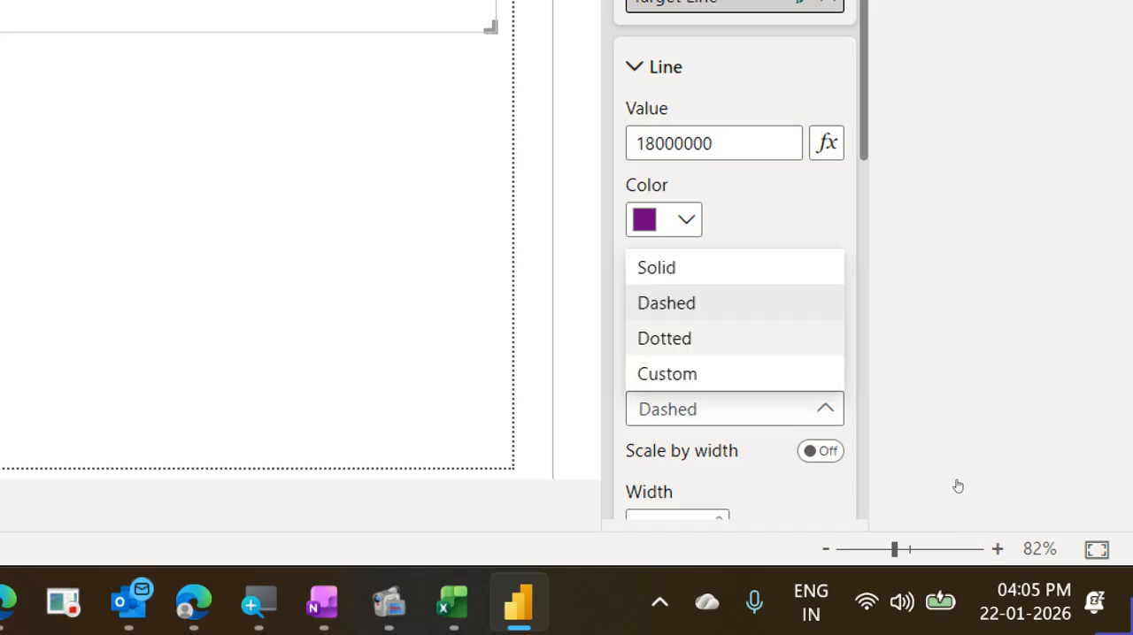
click(657, 267)
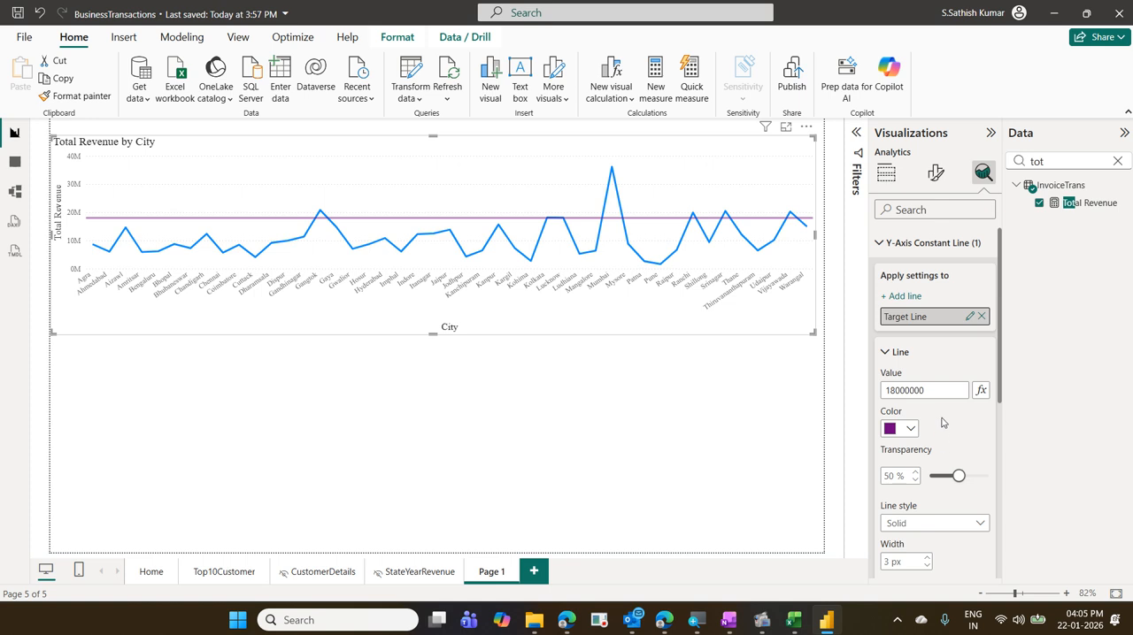
- Turn on the data label for the Target Line
scroll(944, 423, down, 1)
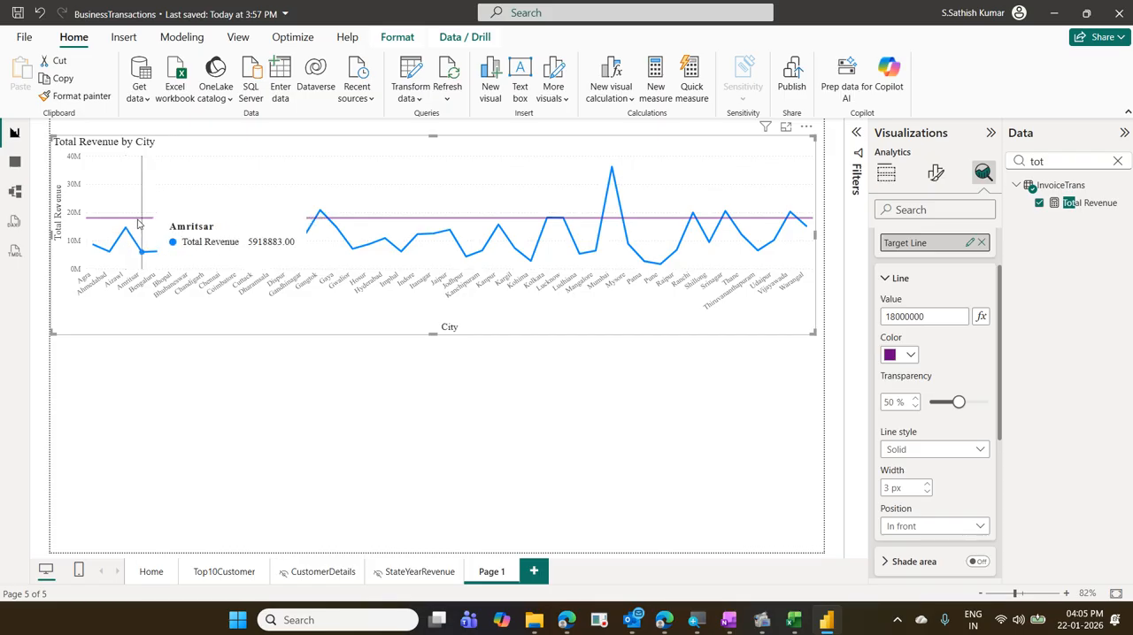
mouse_move(100, 216)
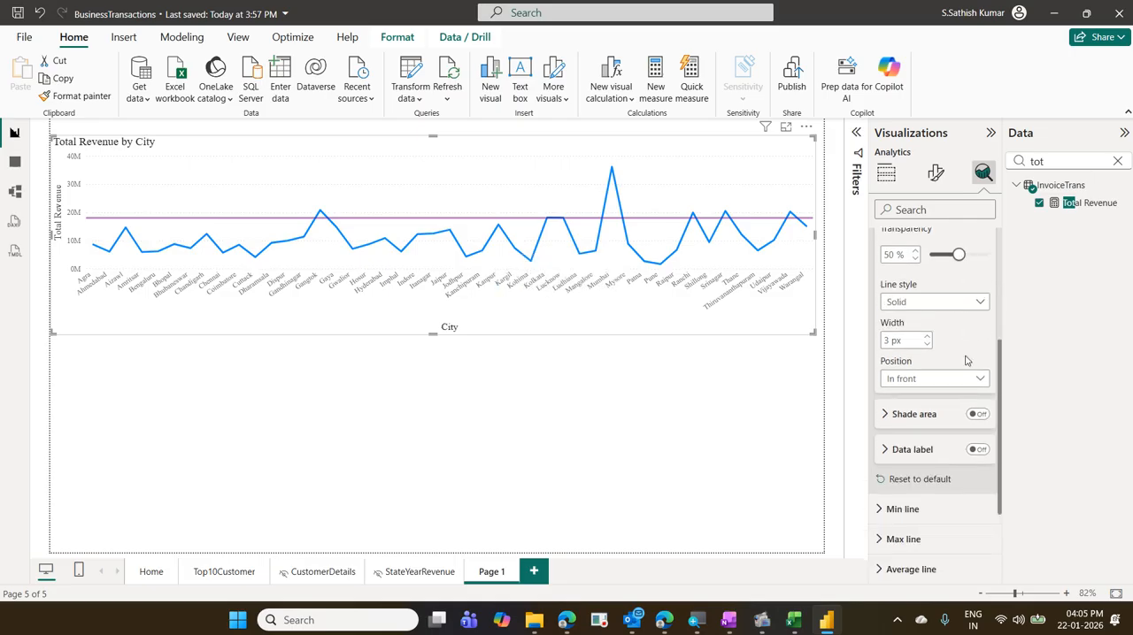
scroll(966, 360, down, 3)
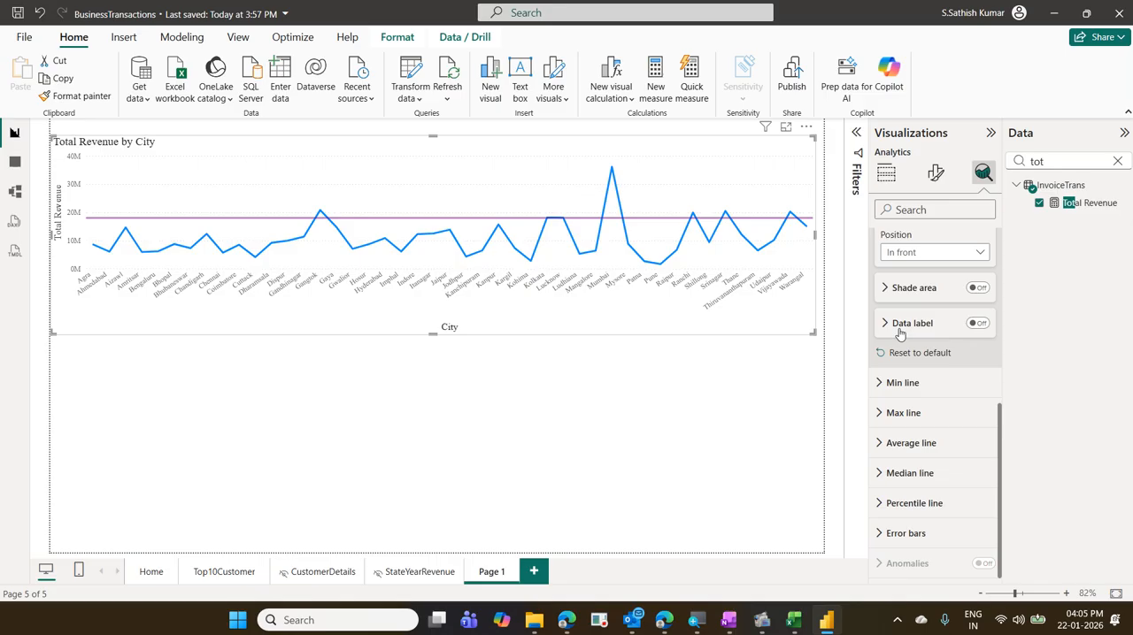
click(979, 327)
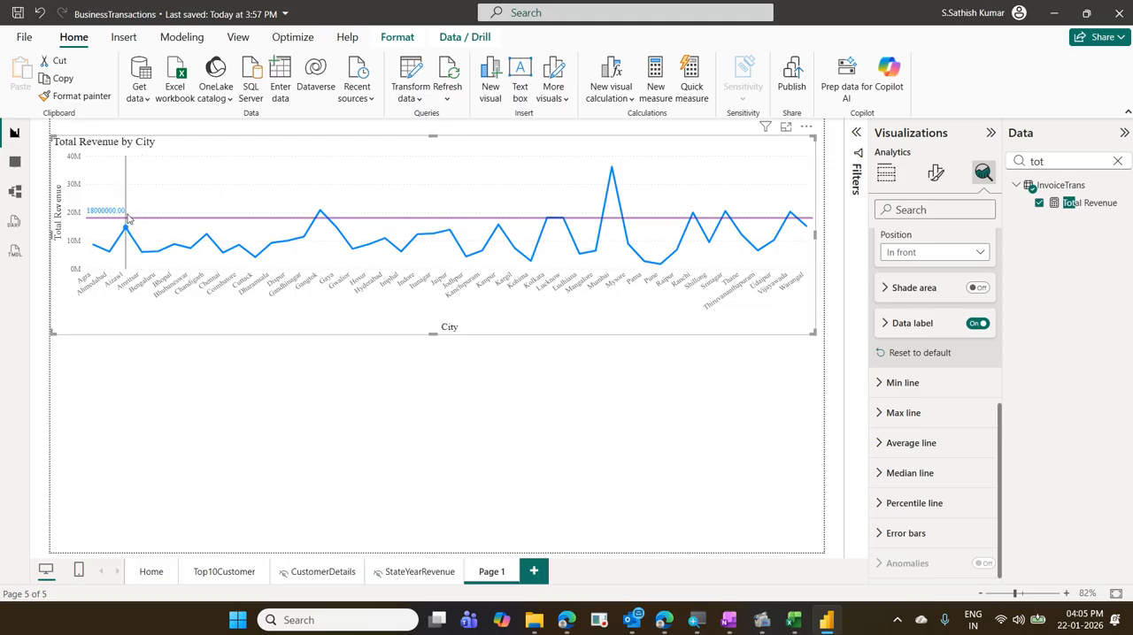
mouse_move(128, 225)
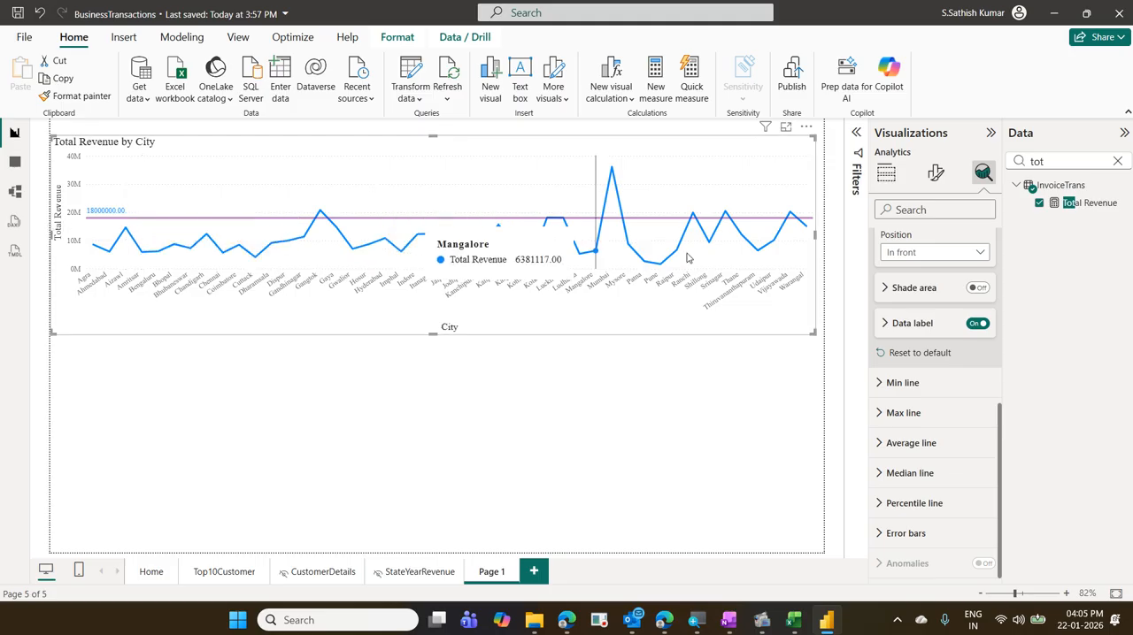
- Set the Target Line's data label style to Both and its color to the same purple as the line
click(884, 328)
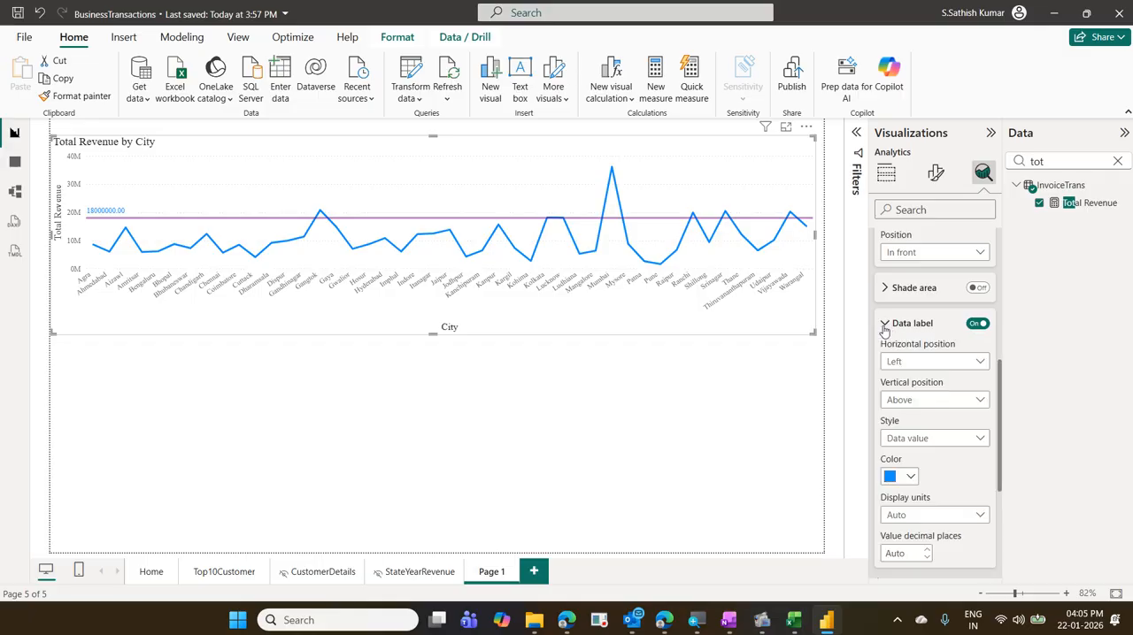
scroll(884, 329, down, 2)
scroll(884, 329, up, 2)
click(968, 443)
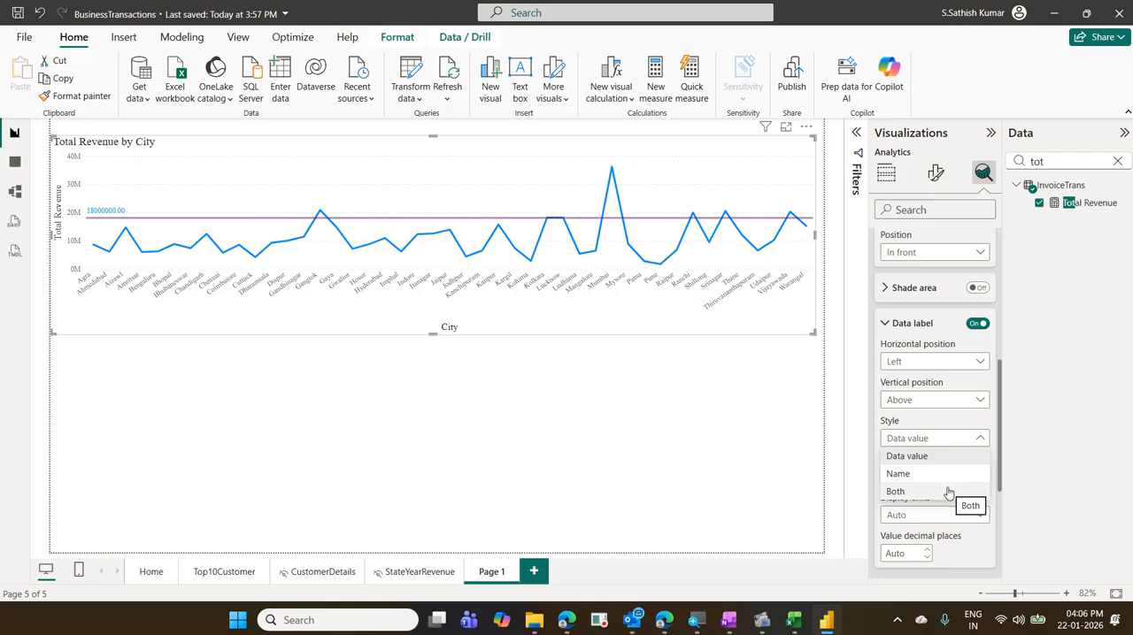
click(895, 491)
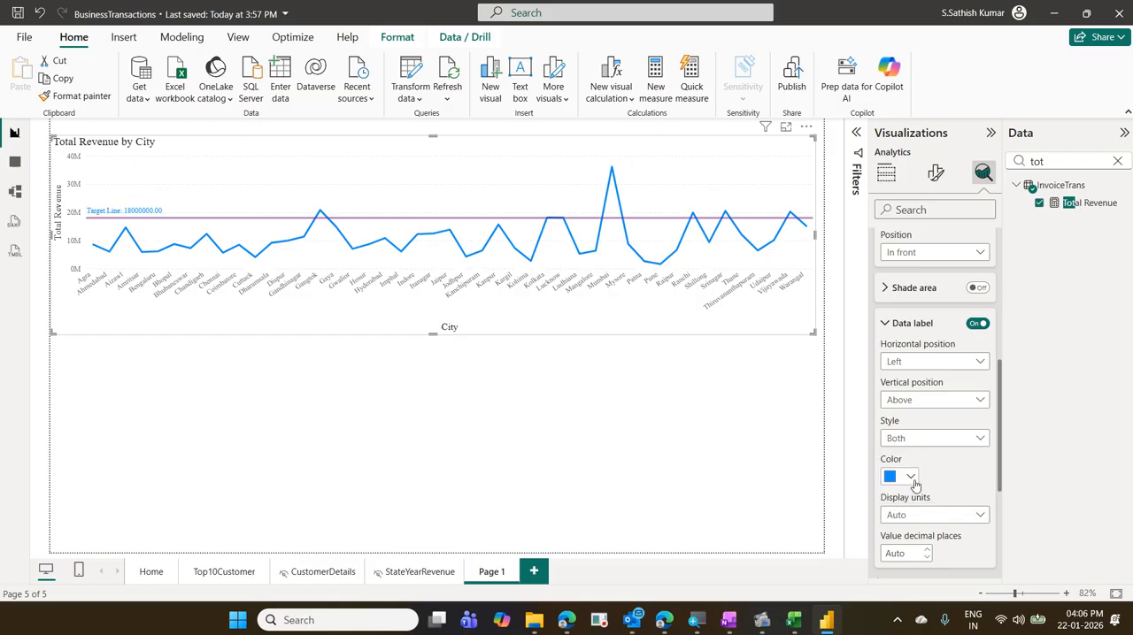
click(911, 478)
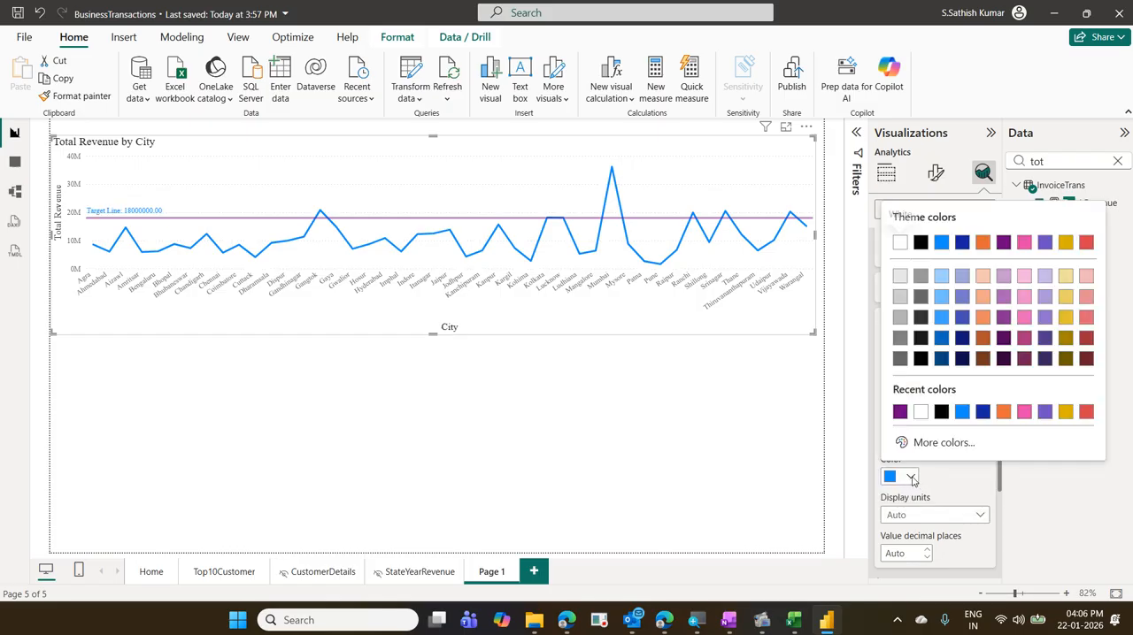
click(899, 414)
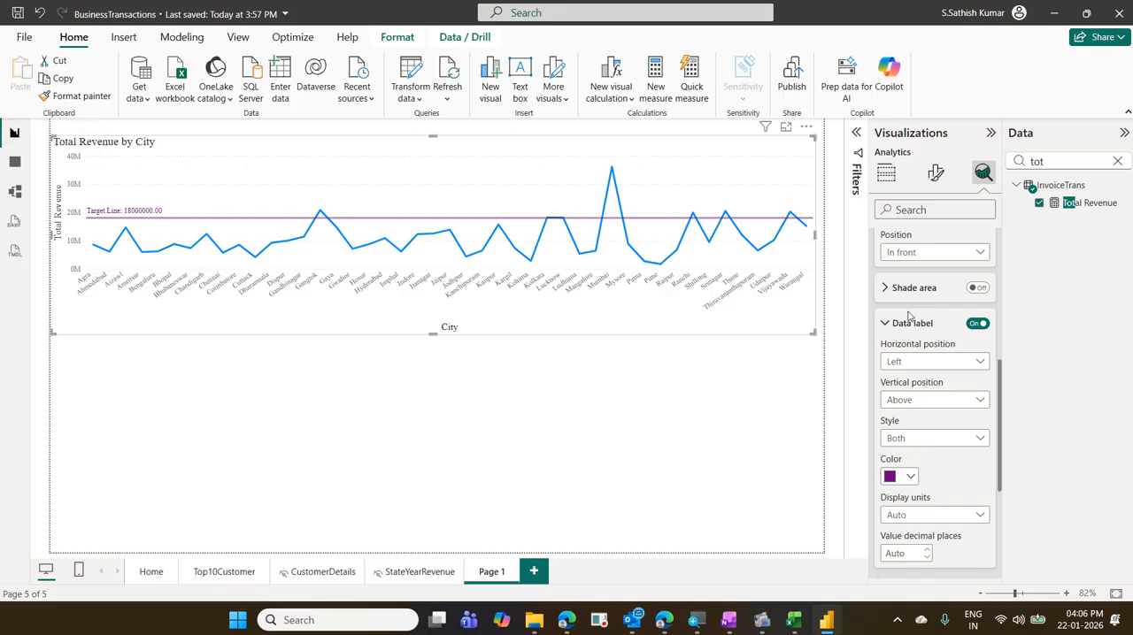
- Turn on the Target Line's shade area and set its position to After
click(887, 294)
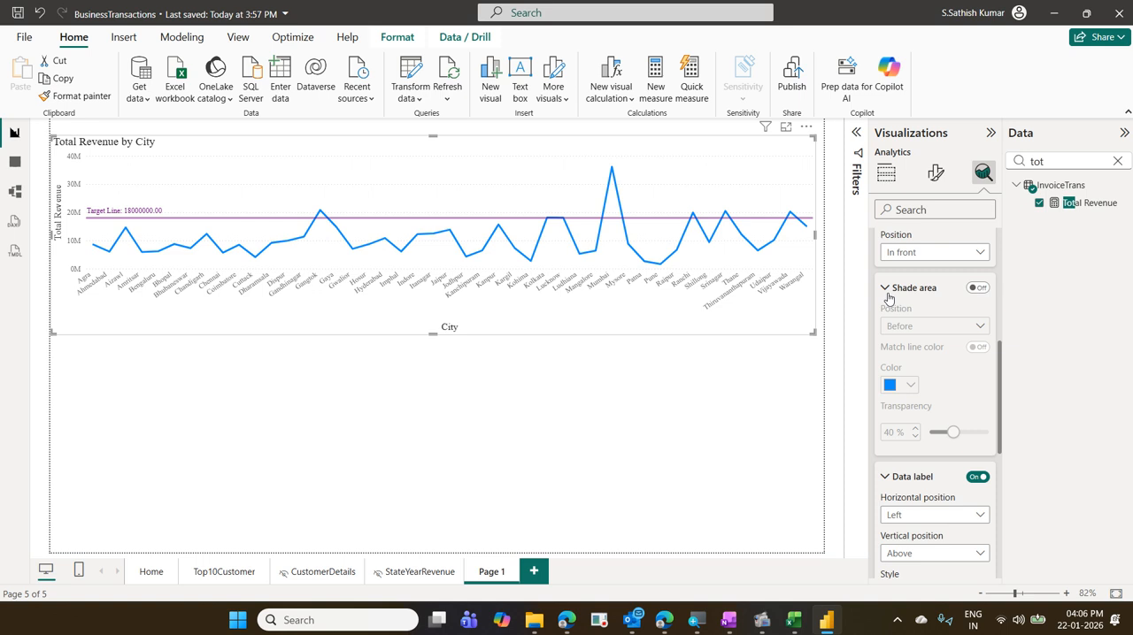
click(979, 289)
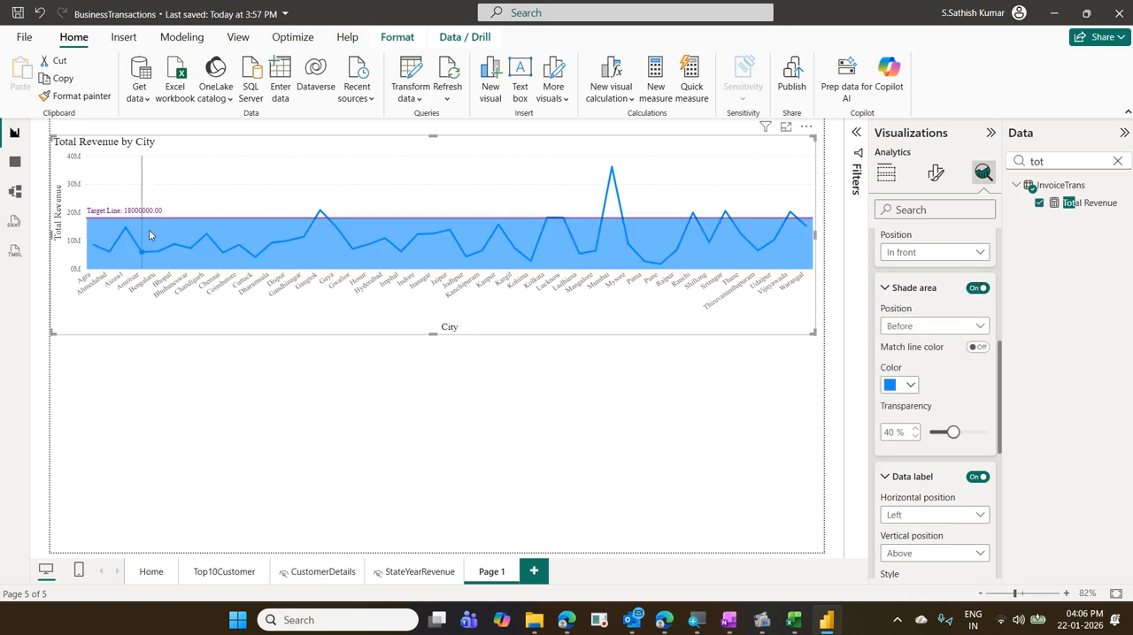
mouse_move(623, 242)
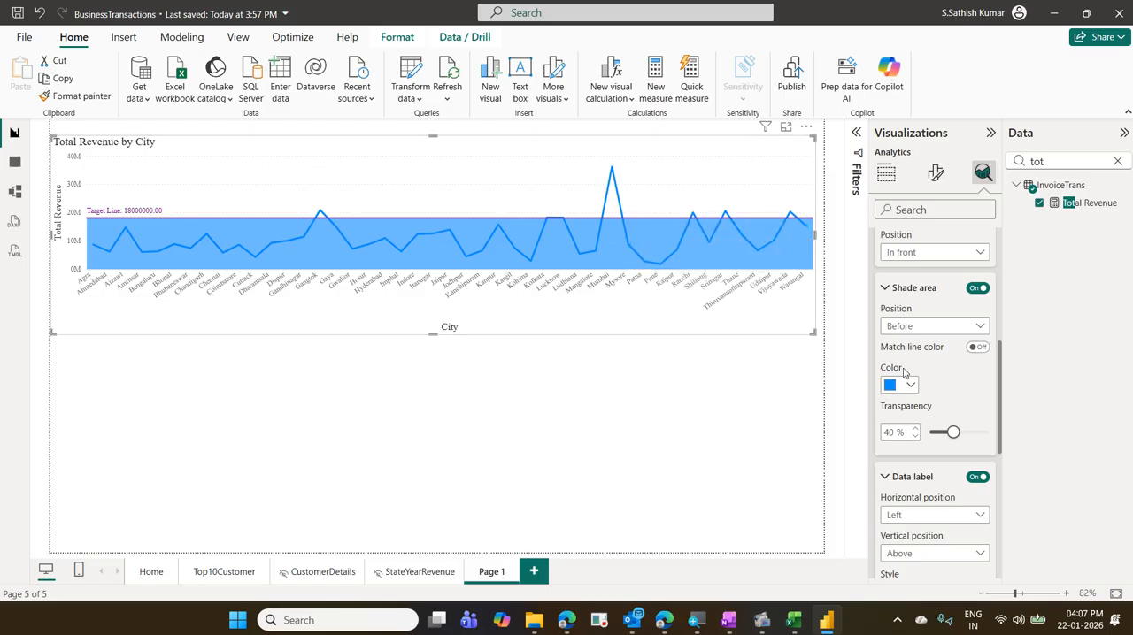
click(907, 326)
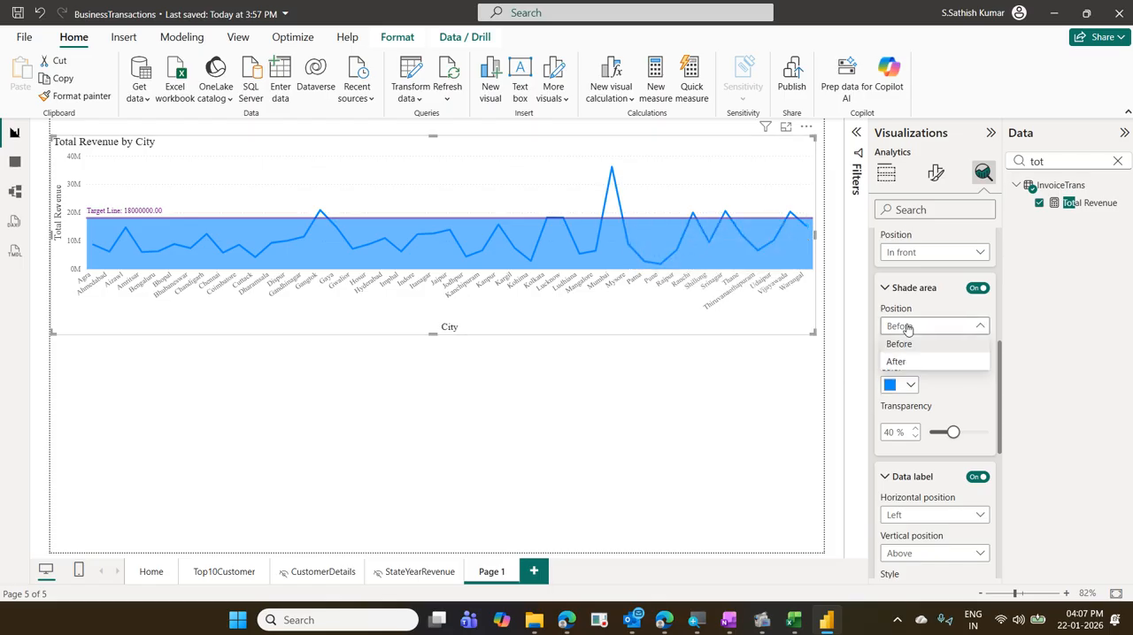
click(905, 363)
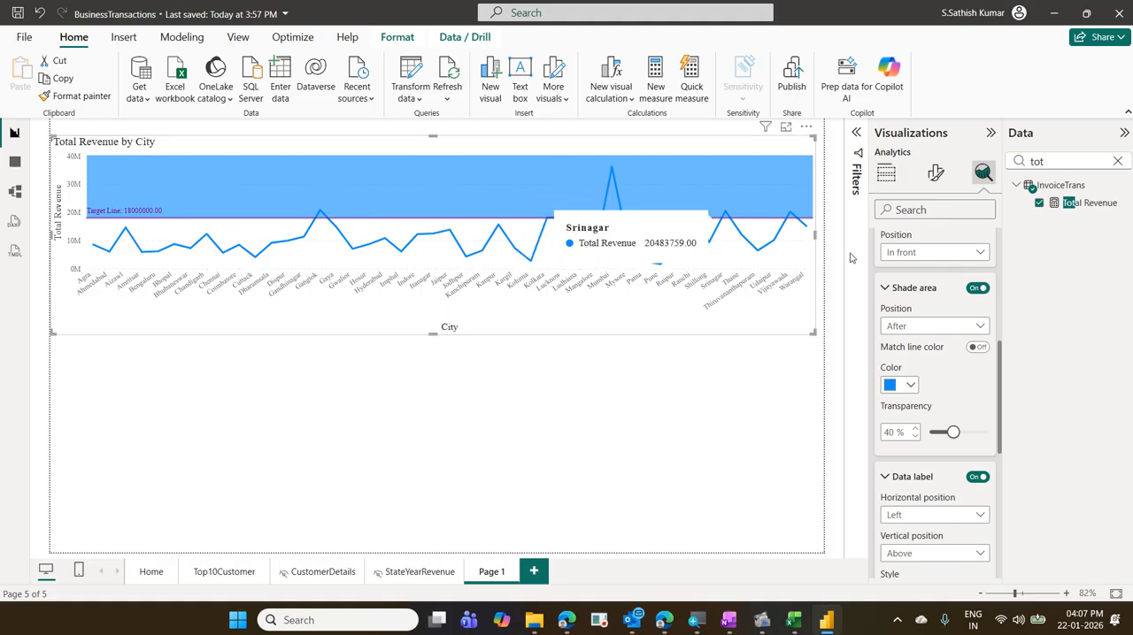
- Compare the Before and After positions of the Target Line's shade area, ending on Before
click(920, 326)
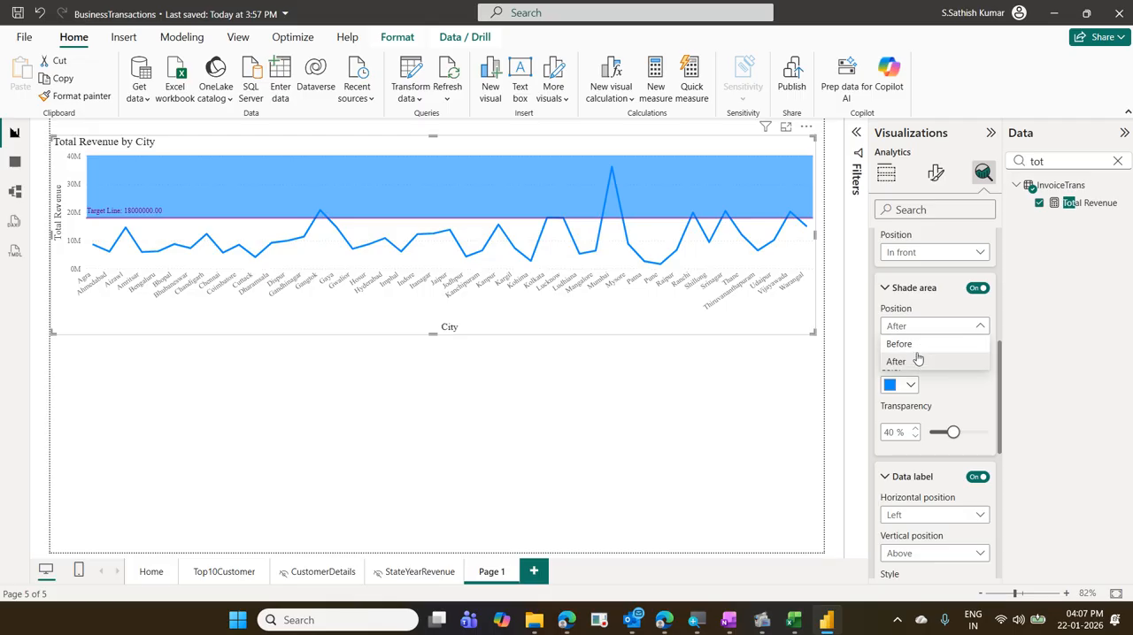
click(917, 345)
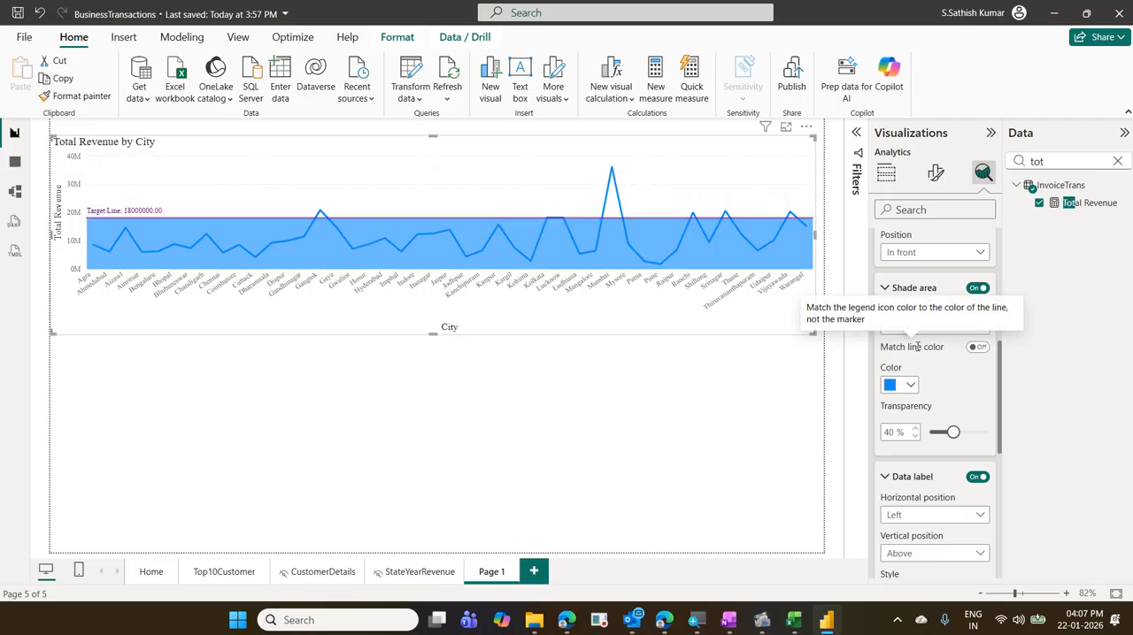
click(909, 331)
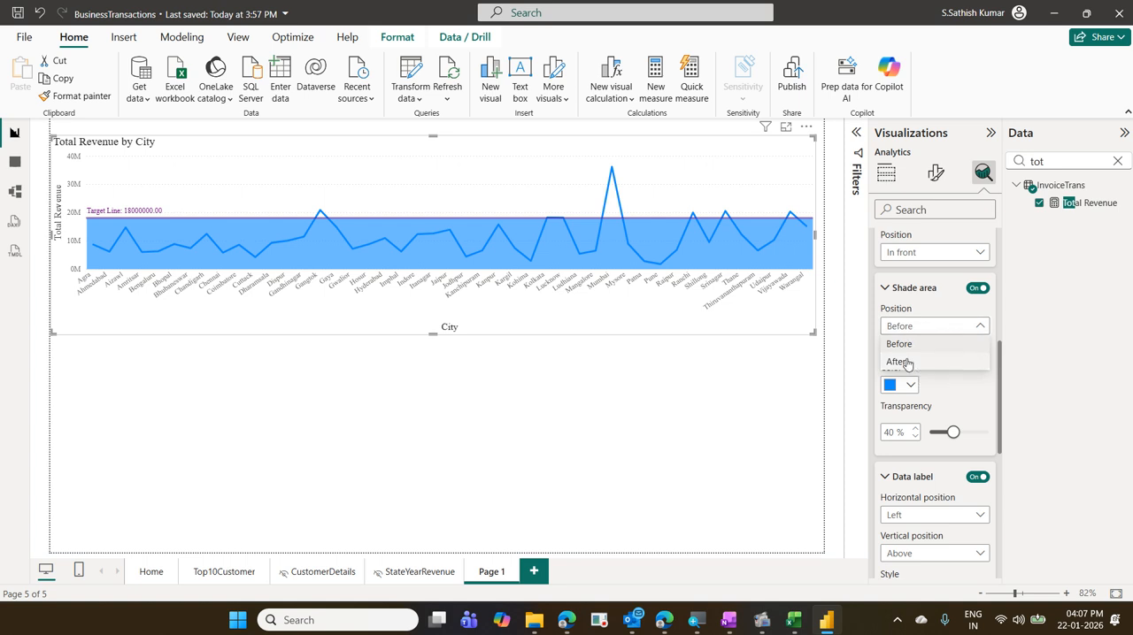
click(906, 363)
click(908, 330)
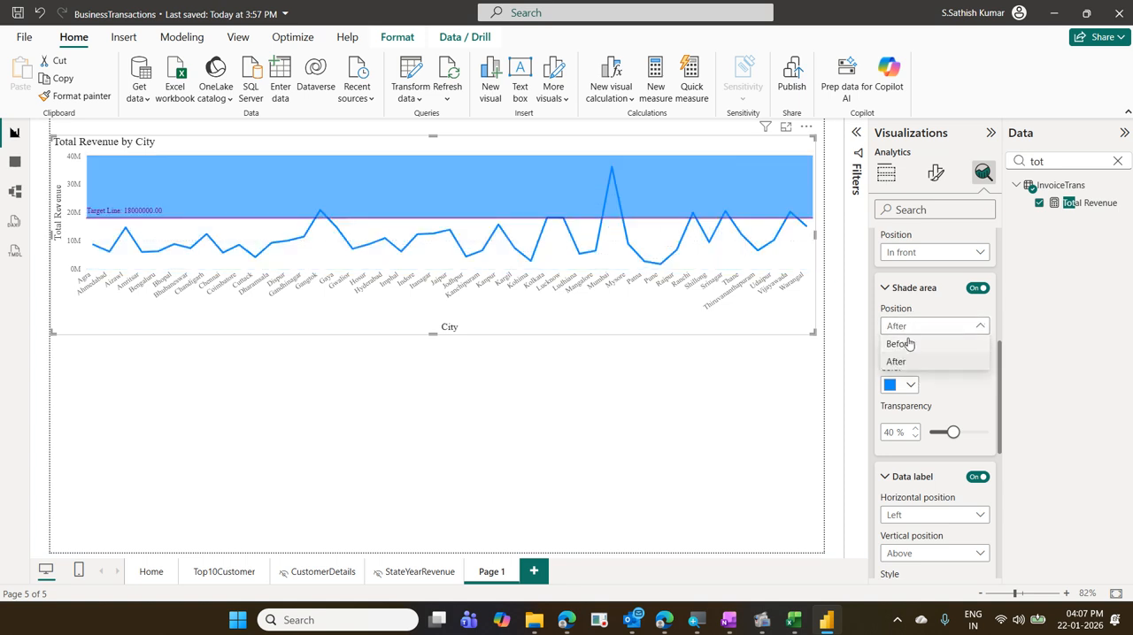
click(906, 345)
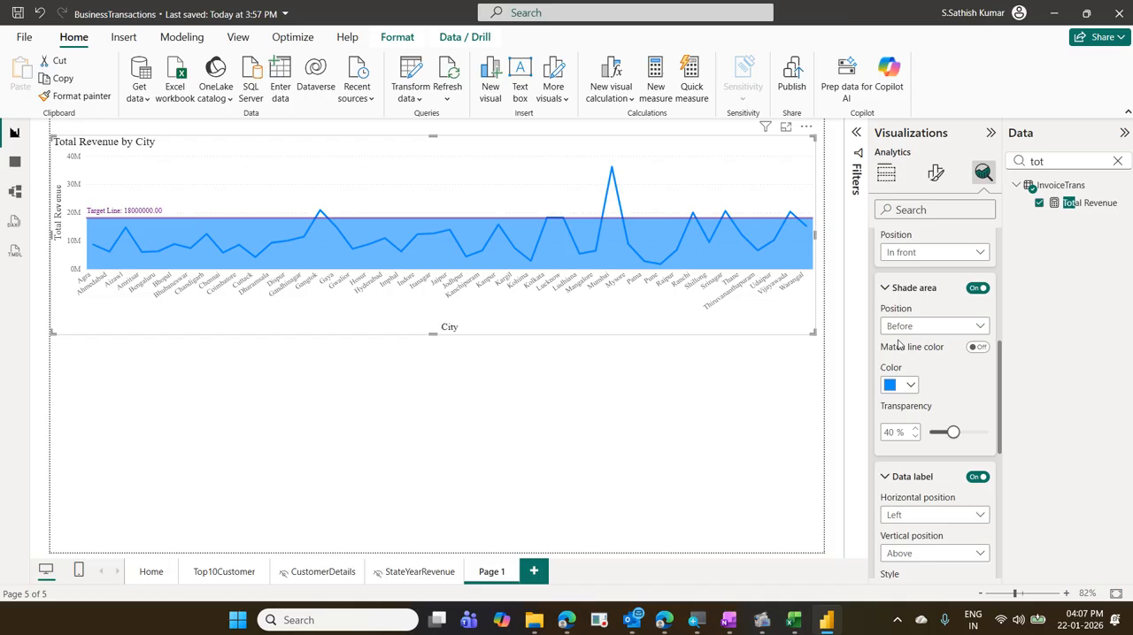
- Examine the axis sorting options of the Total Revenue by City chart
click(807, 128)
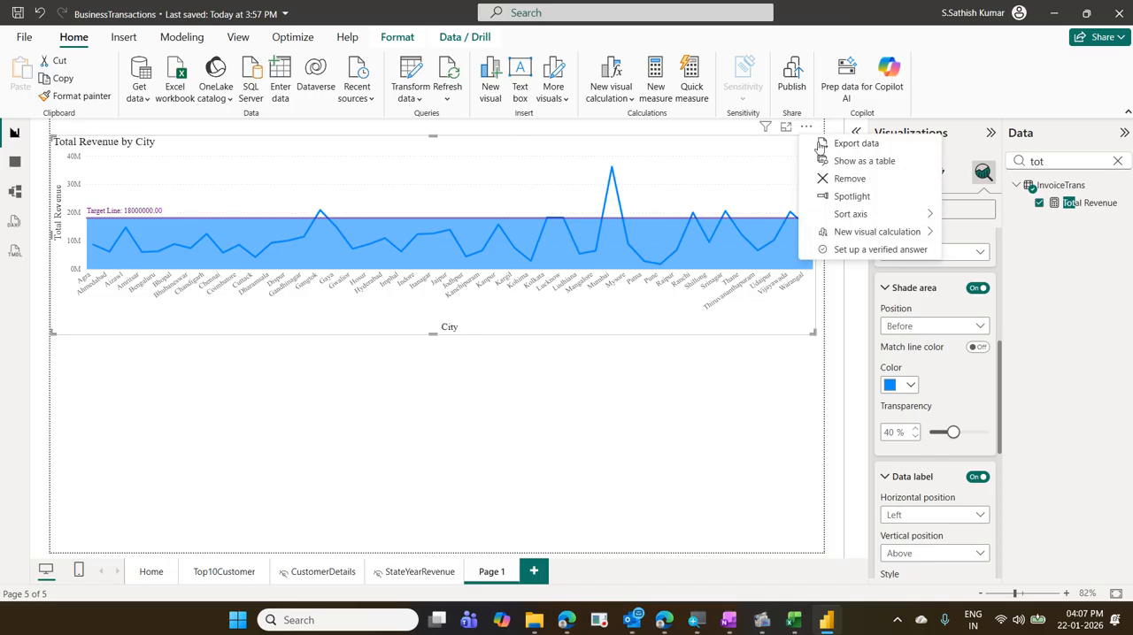
mouse_move(847, 217)
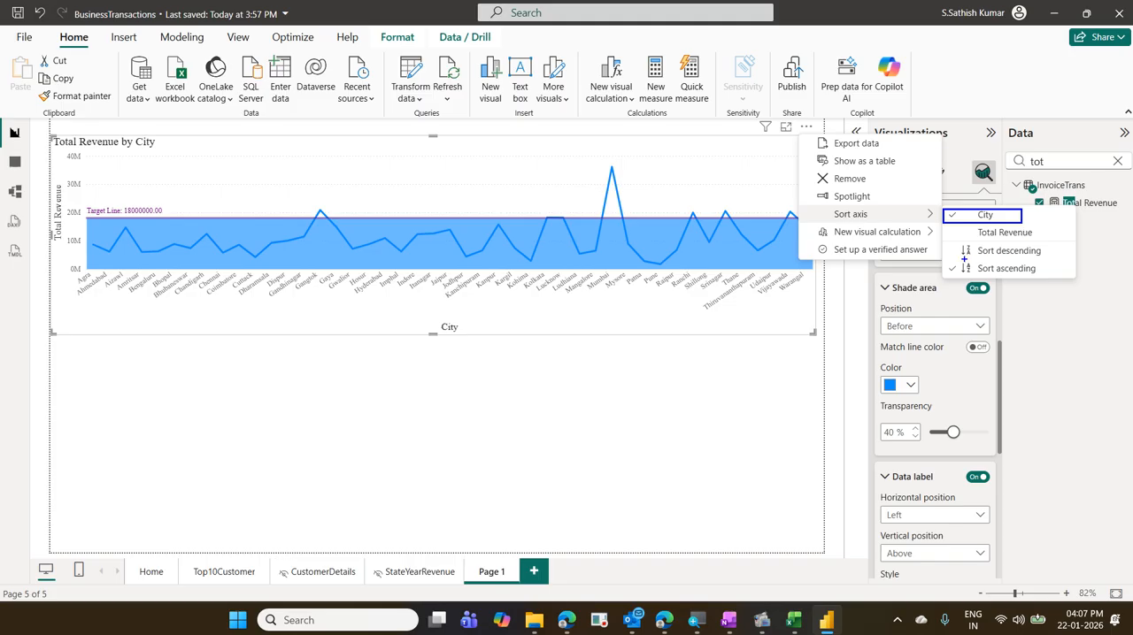
drag(947, 243, 1058, 280)
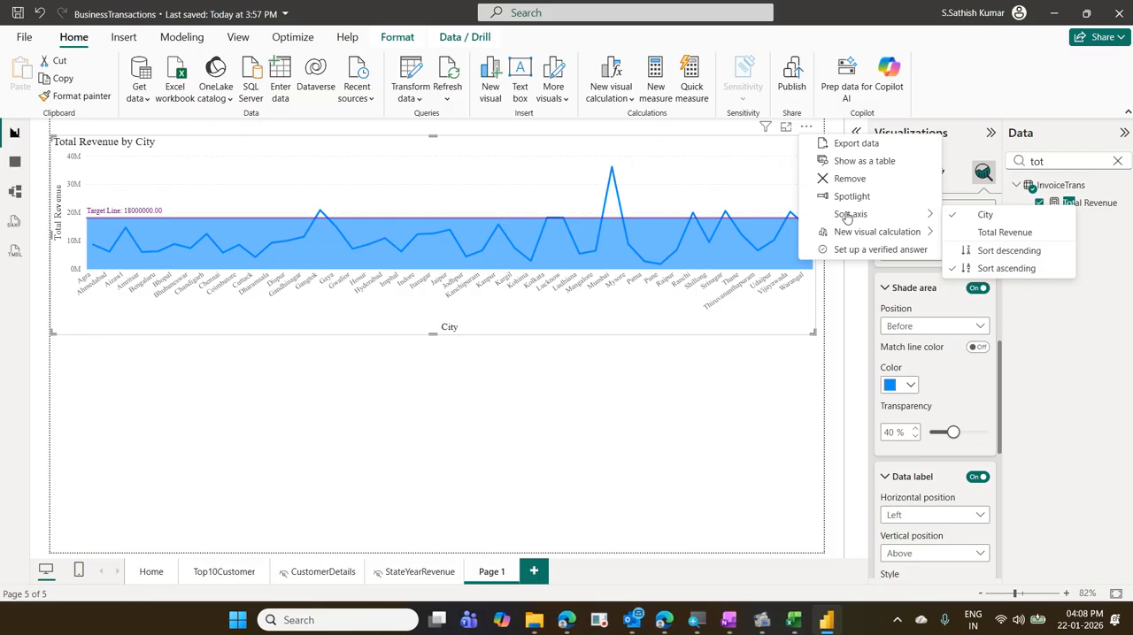
click(846, 215)
key(Escape)
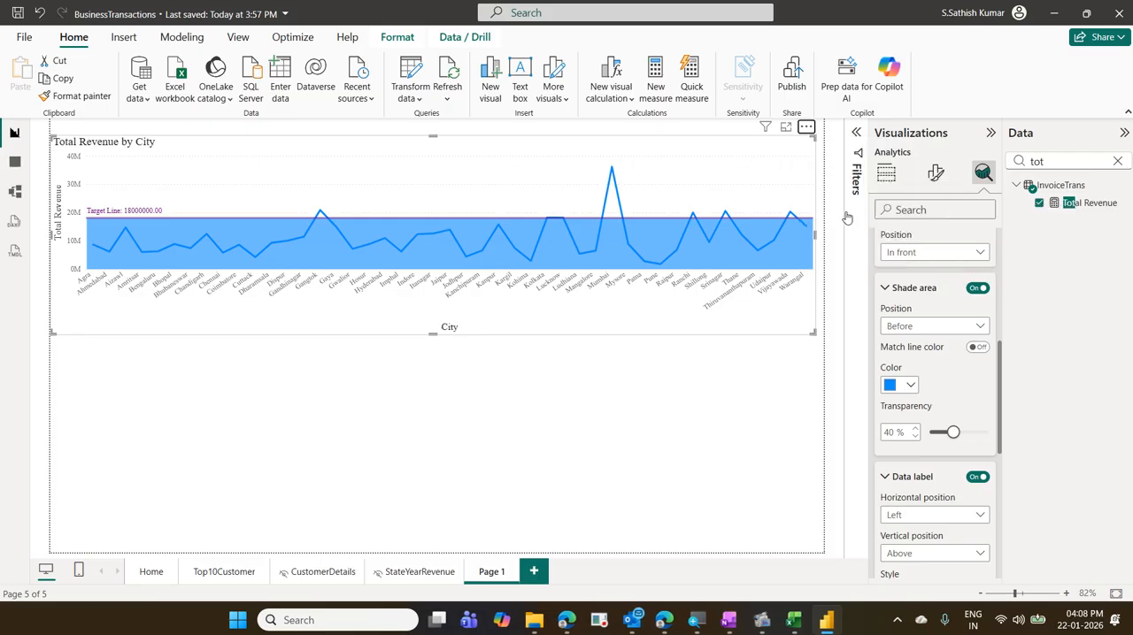
- Turn off the Target Line's shade area and close the Y-axis constant line settings
click(977, 288)
scroll(971, 288, up, 3)
scroll(969, 289, up, 2)
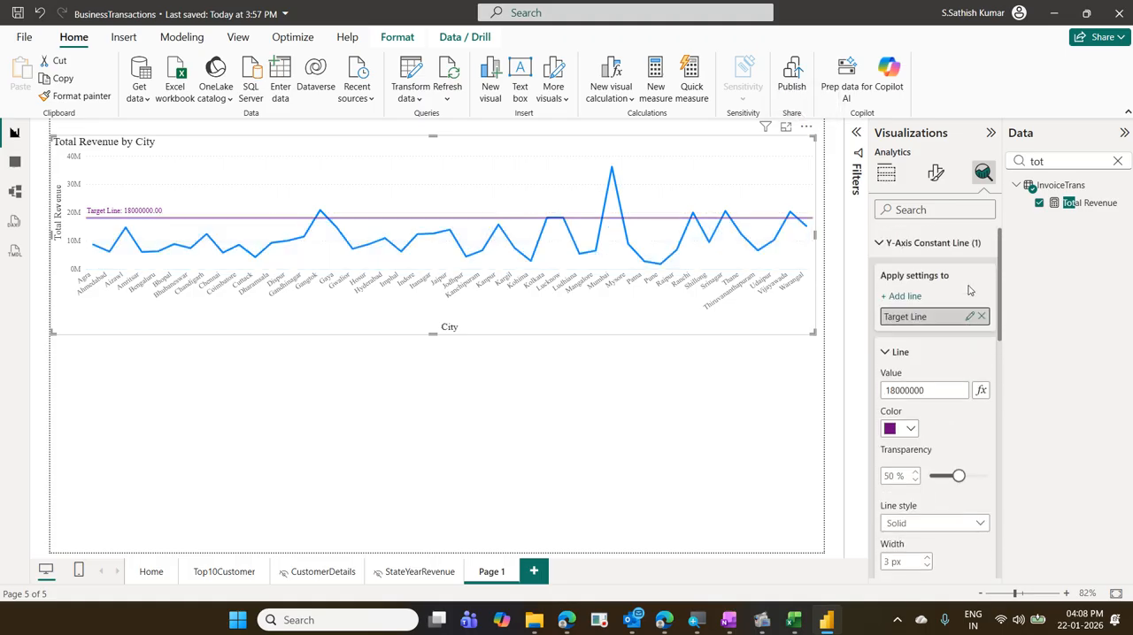
click(888, 242)
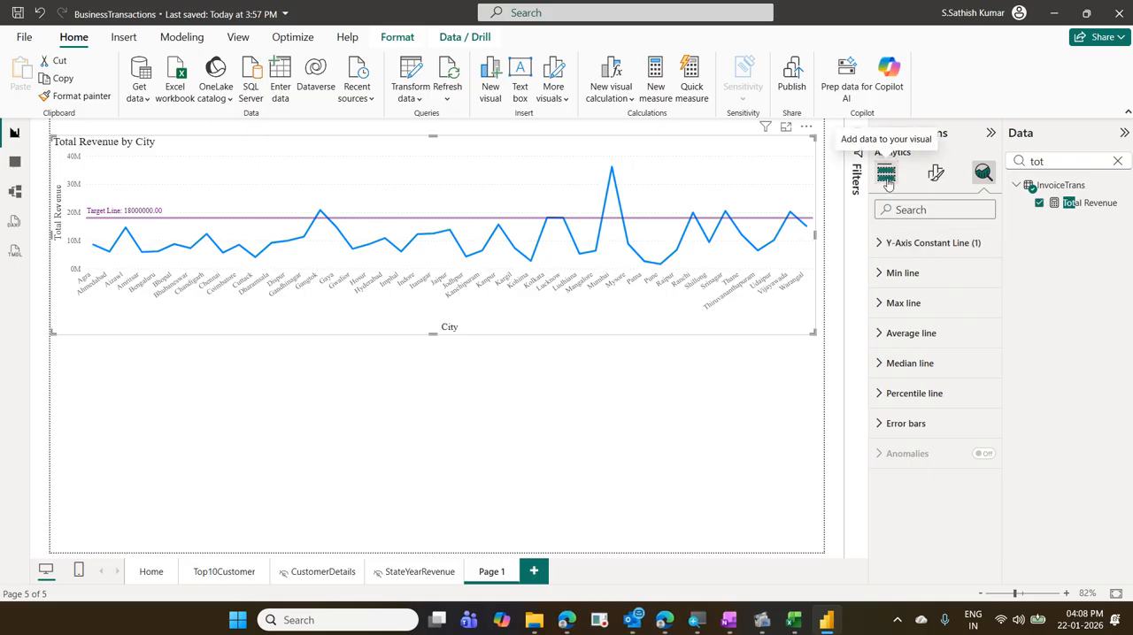
- Examine the color options in the line chart's Lines formatting, checking for conditional formatting
click(935, 174)
scroll(943, 306, down, 1)
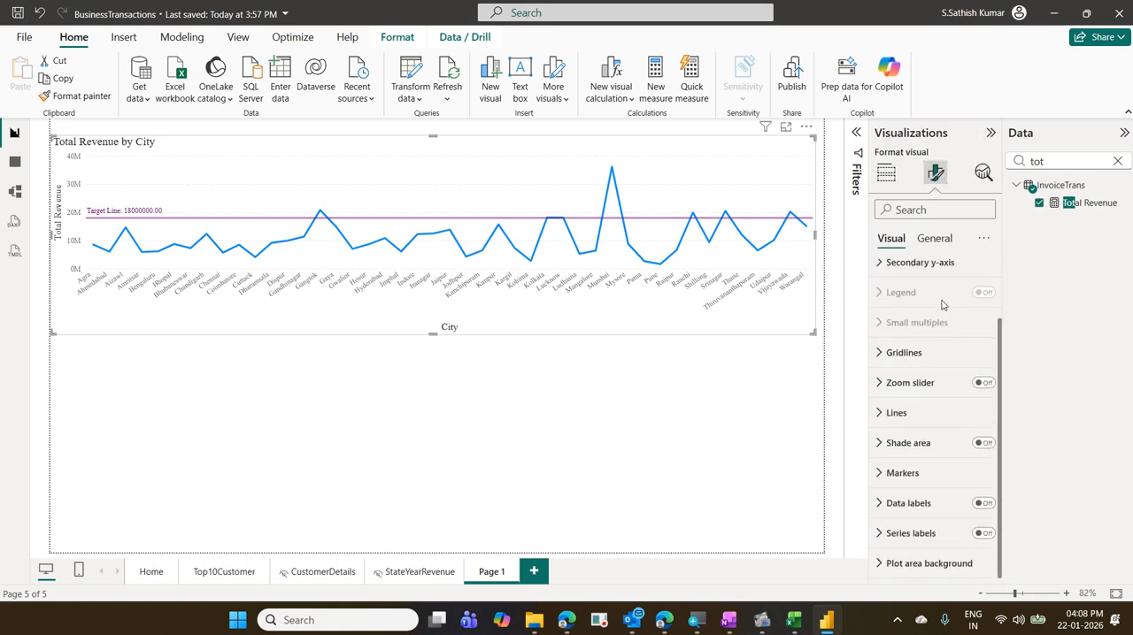
click(909, 420)
scroll(912, 420, down, 4)
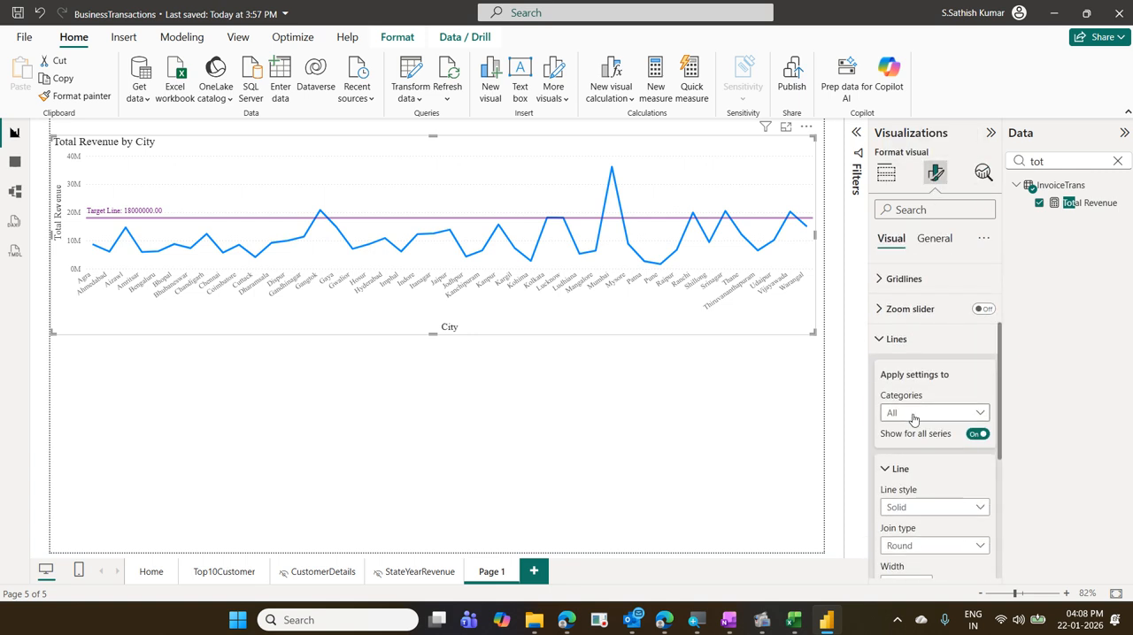
scroll(911, 416, down, 2)
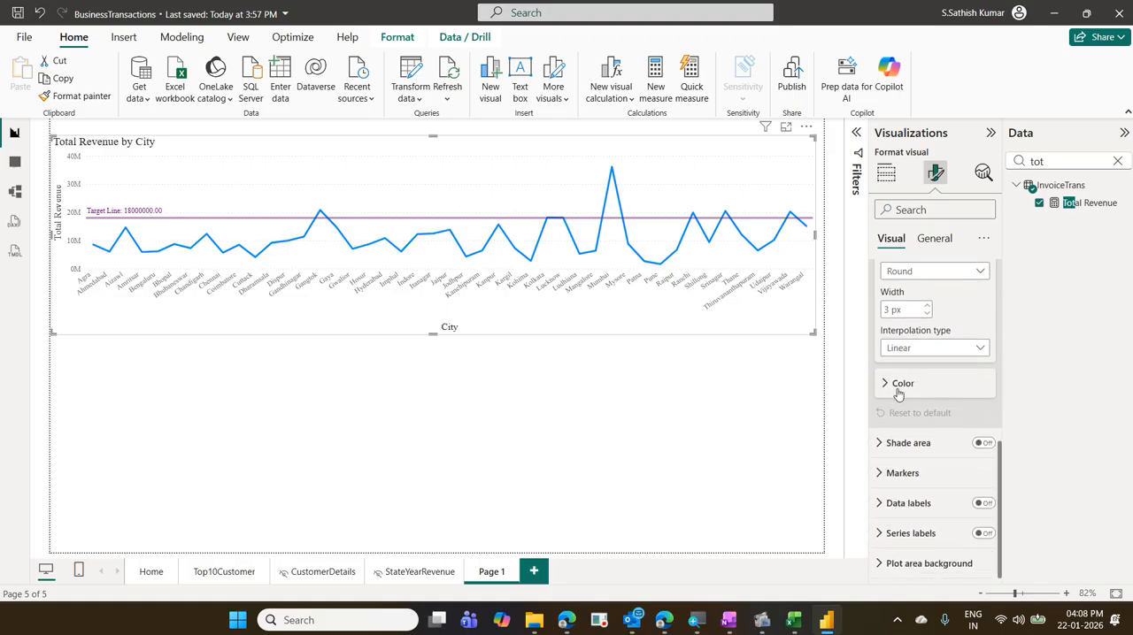
click(898, 386)
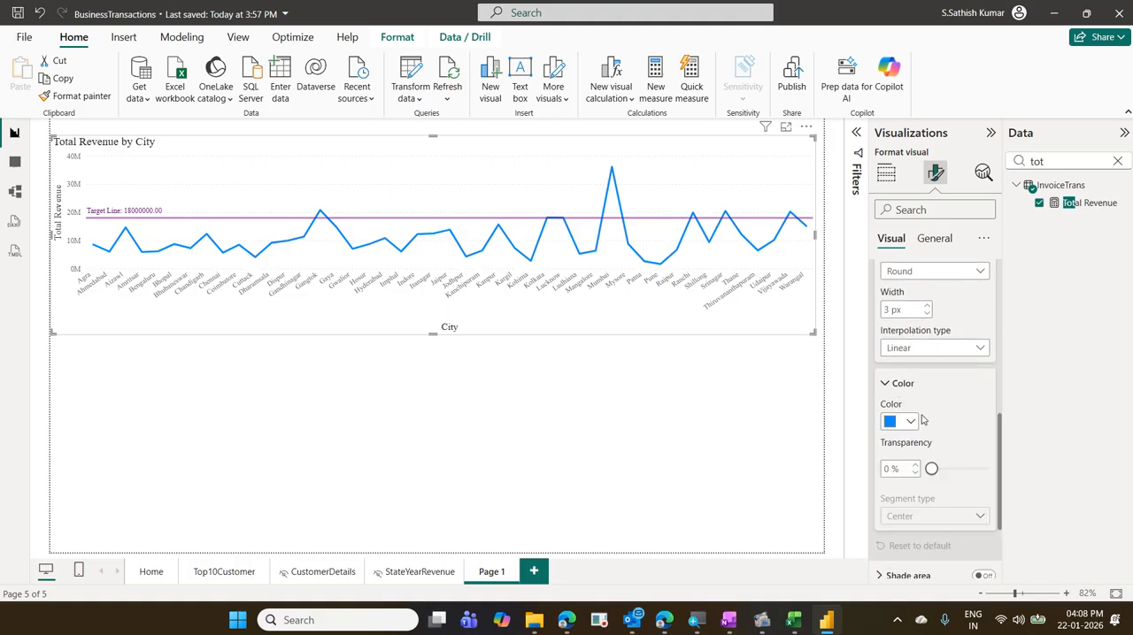
mouse_move(870, 404)
mouse_down()
mouse_move(964, 435)
mouse_move(926, 434)
mouse_move(962, 435)
mouse_move(925, 403)
mouse_move(956, 437)
mouse_move(980, 430)
mouse_up()
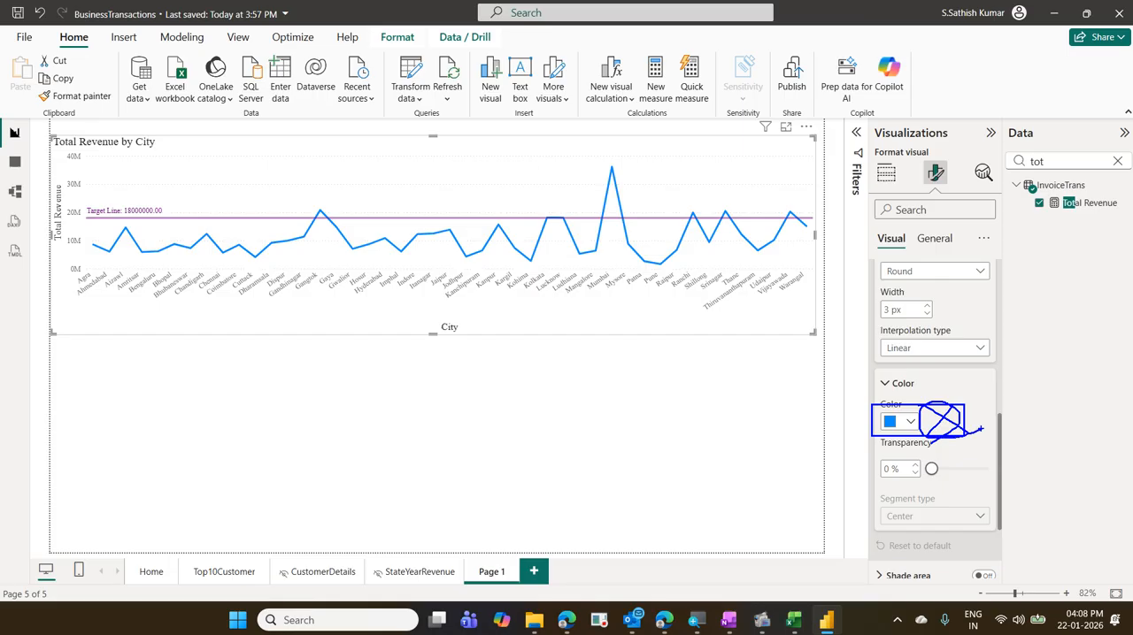
drag(898, 408, 955, 404)
key(Escape)
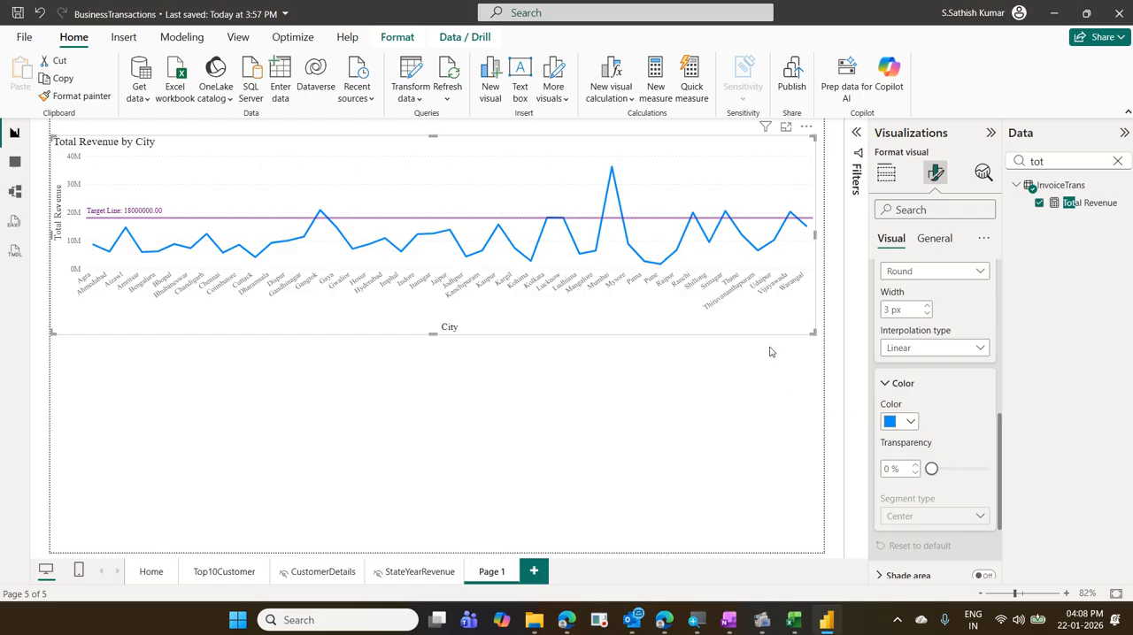
- Convert the Total Revenue by City line chart to a clustered column chart
click(887, 175)
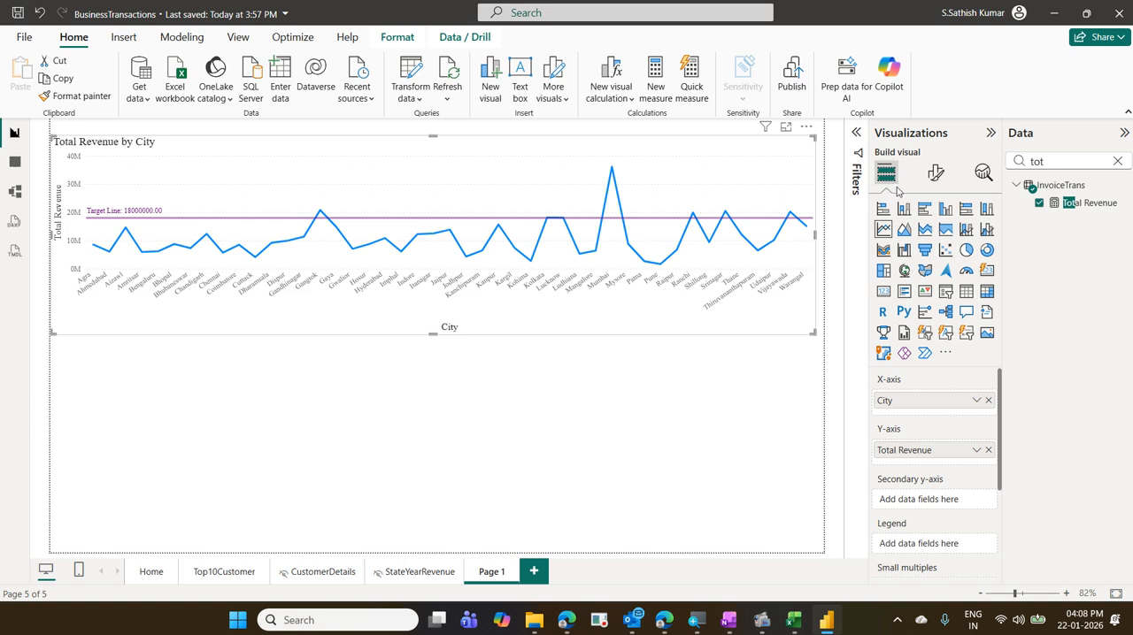
click(943, 212)
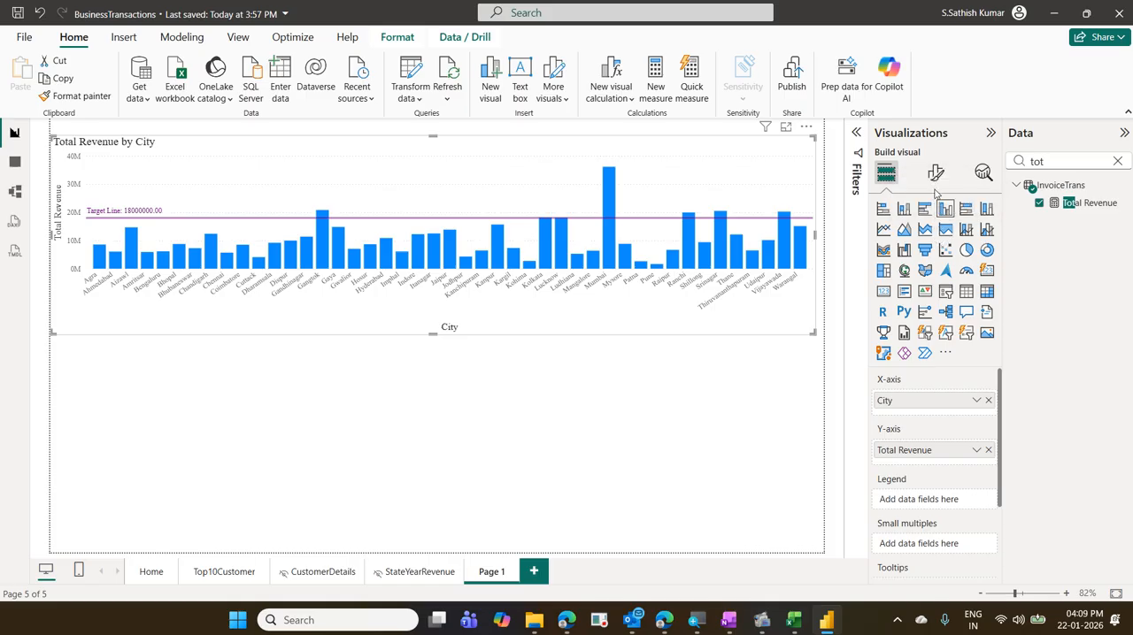
- Set up rule-based conditional formatting for the column color, based on the Total Revenue field
click(935, 177)
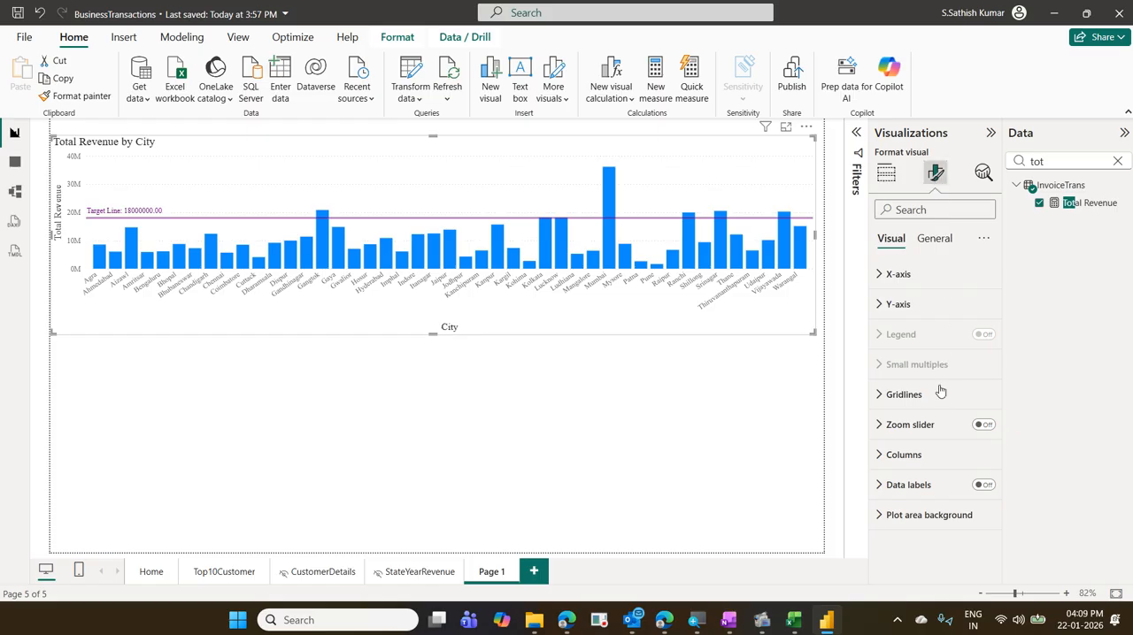
click(921, 456)
scroll(920, 456, down, 3)
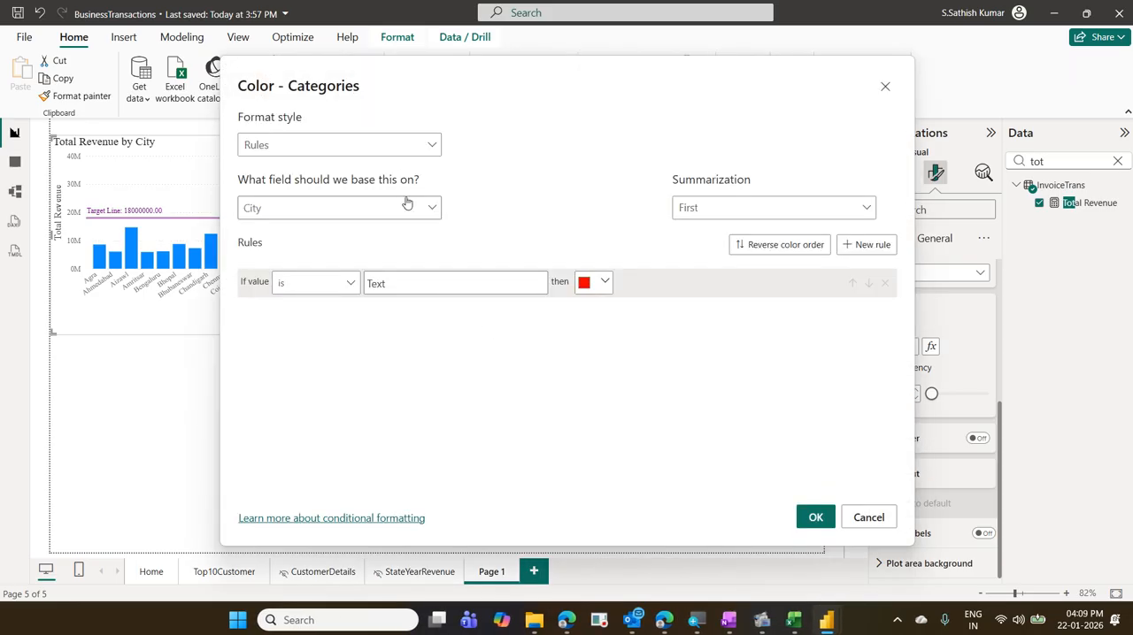
click(431, 215)
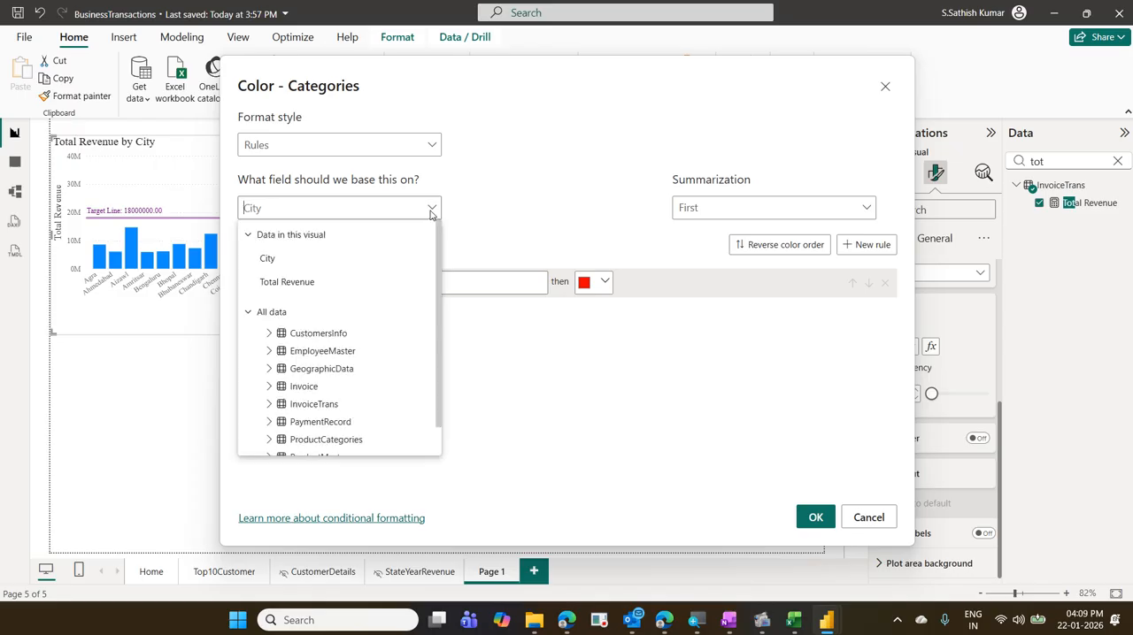
click(339, 281)
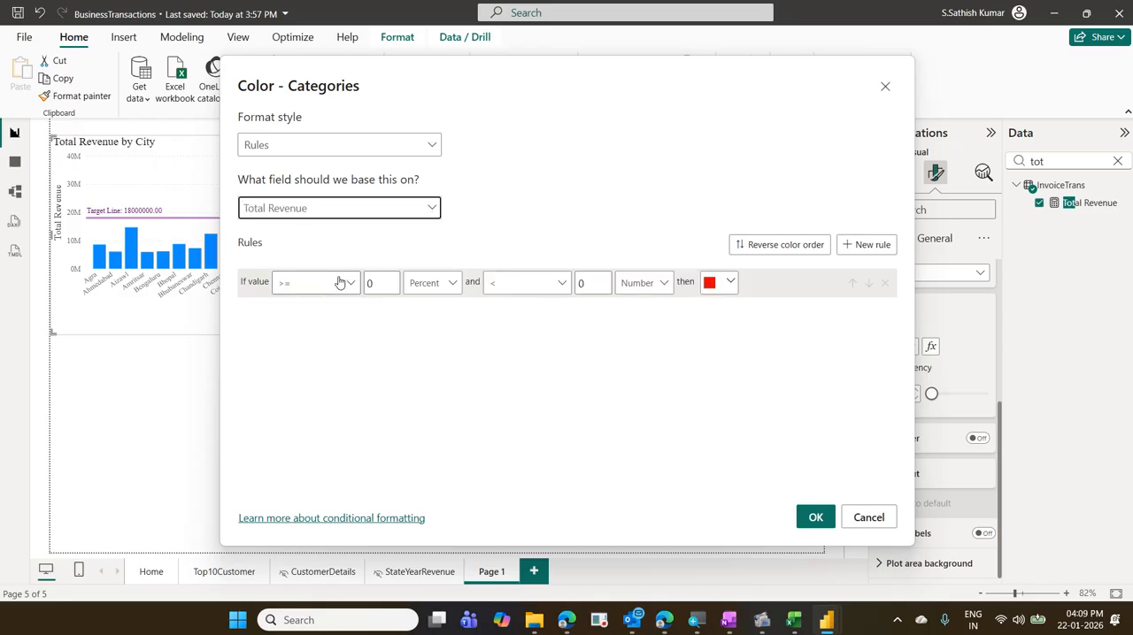
- Define the first color rule for Number values from 0 to less than 18000000
click(448, 284)
click(438, 307)
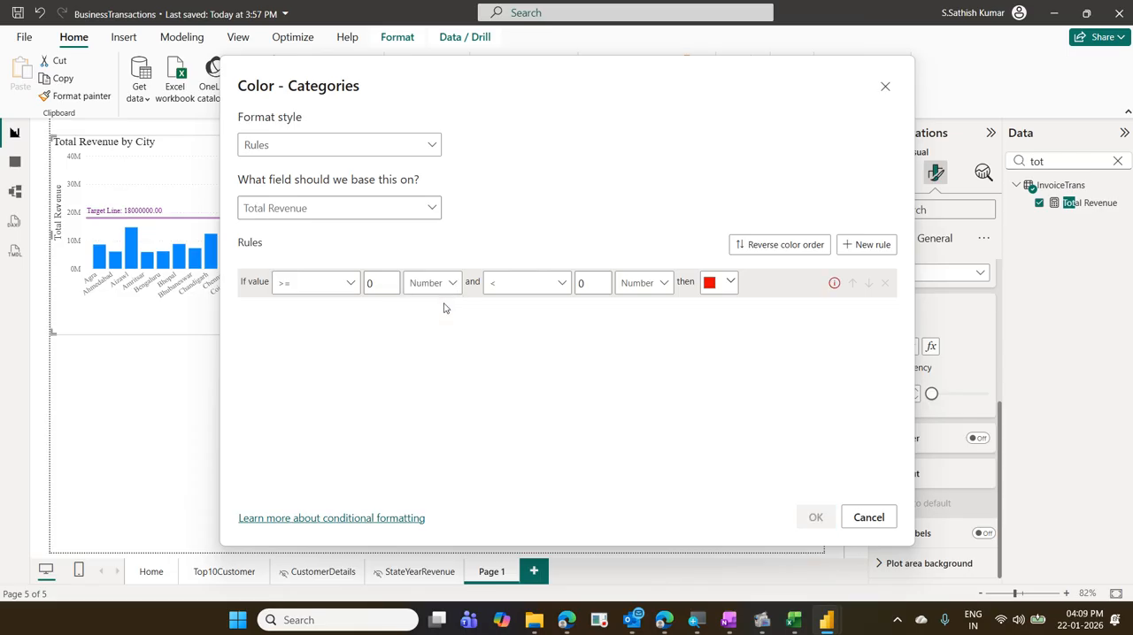
click(586, 283)
text(1800)
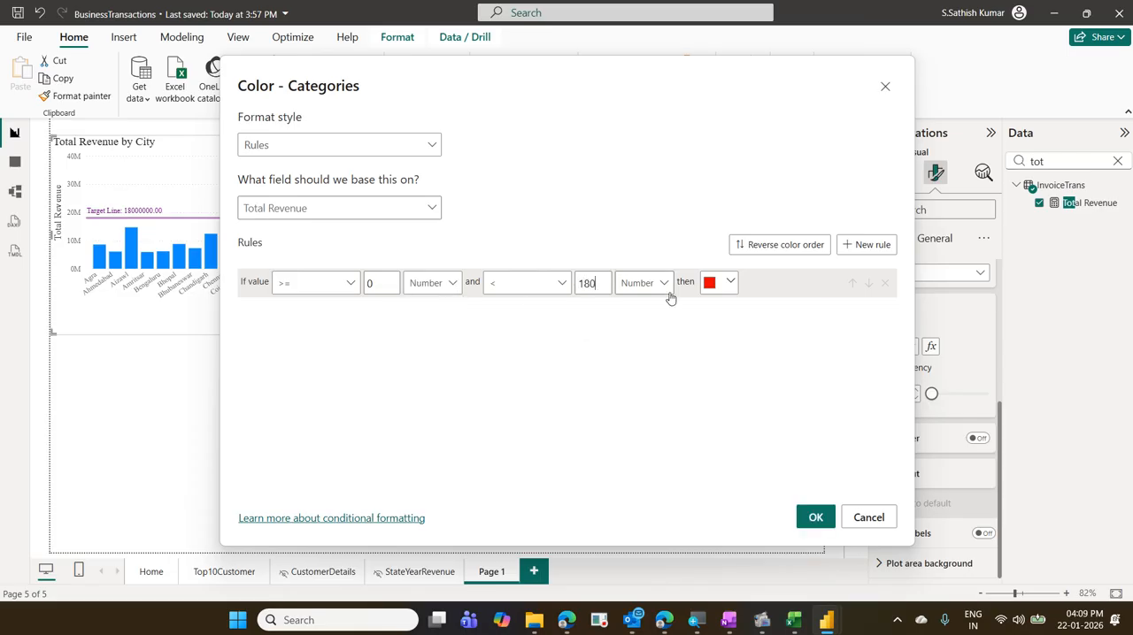
text(00000)
double_click(606, 282)
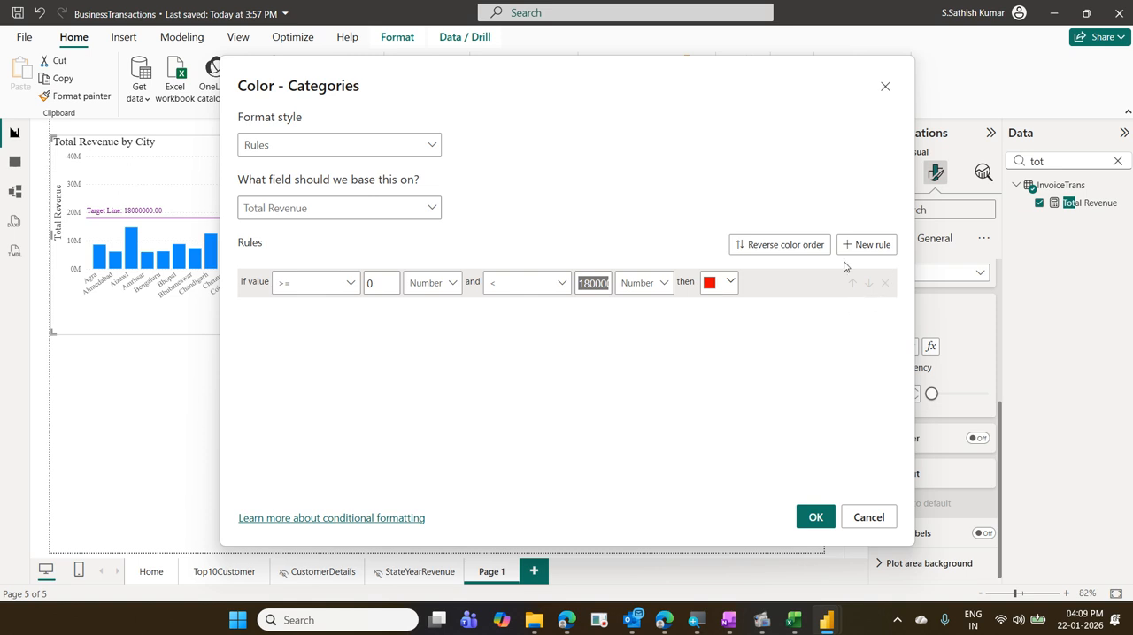
- Add a second color rule for Number values from 18000000 up to Max
click(878, 250)
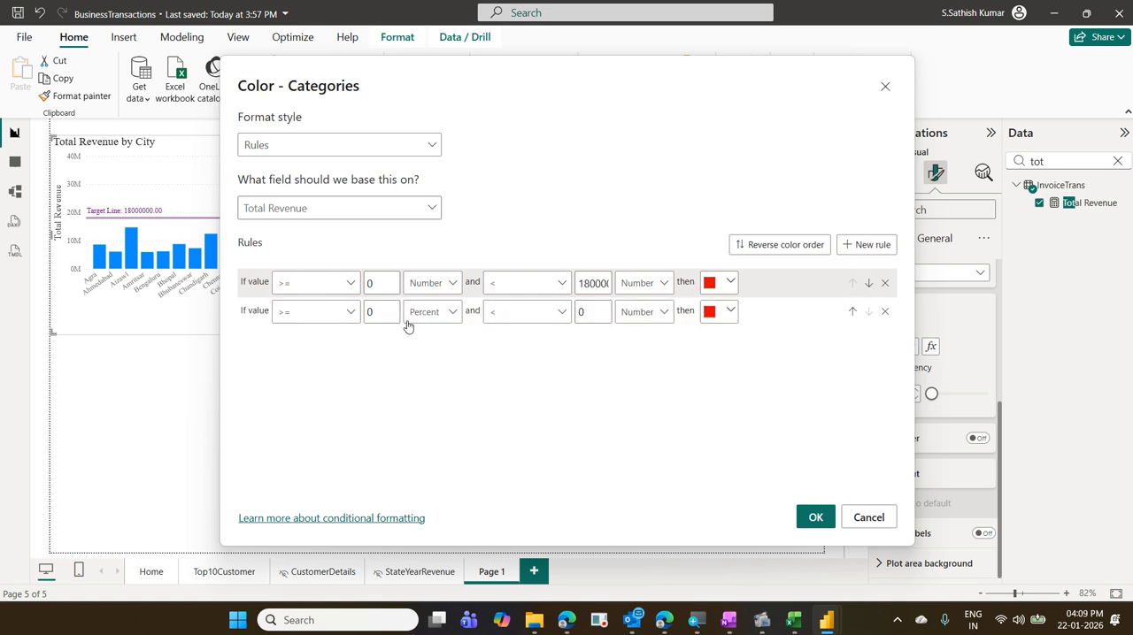
click(419, 312)
click(423, 336)
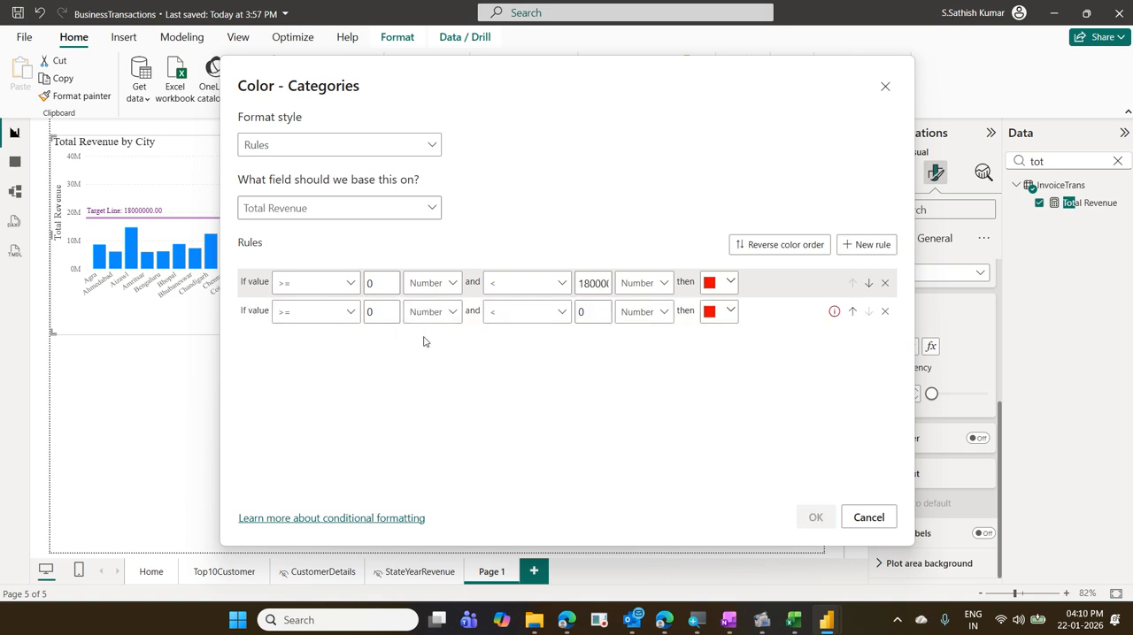
click(388, 314)
drag(388, 314, 352, 314)
text(18000000)
double_click(581, 312)
key(BackSpace)
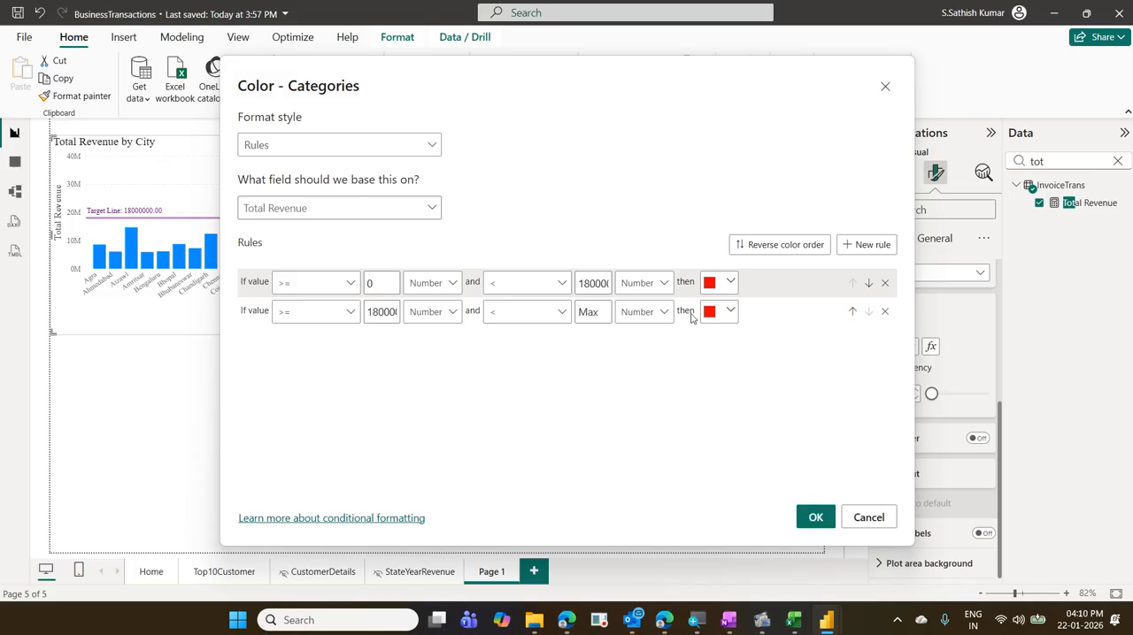
- Set the second rule's color to a light shade of the dark blue theme color and apply the rules
click(726, 315)
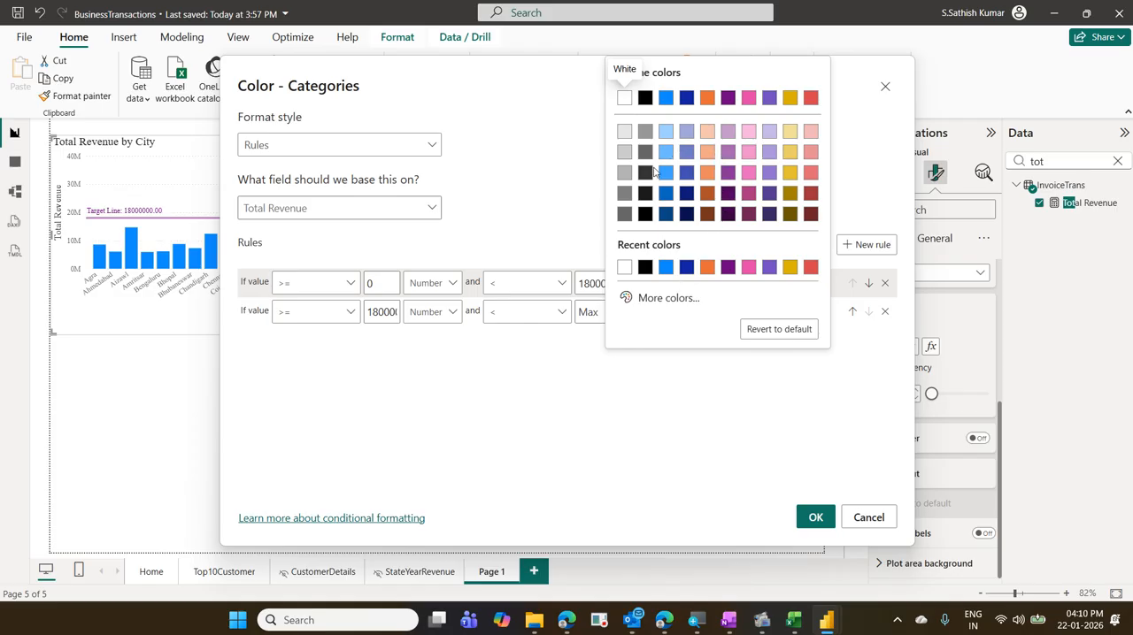
click(688, 132)
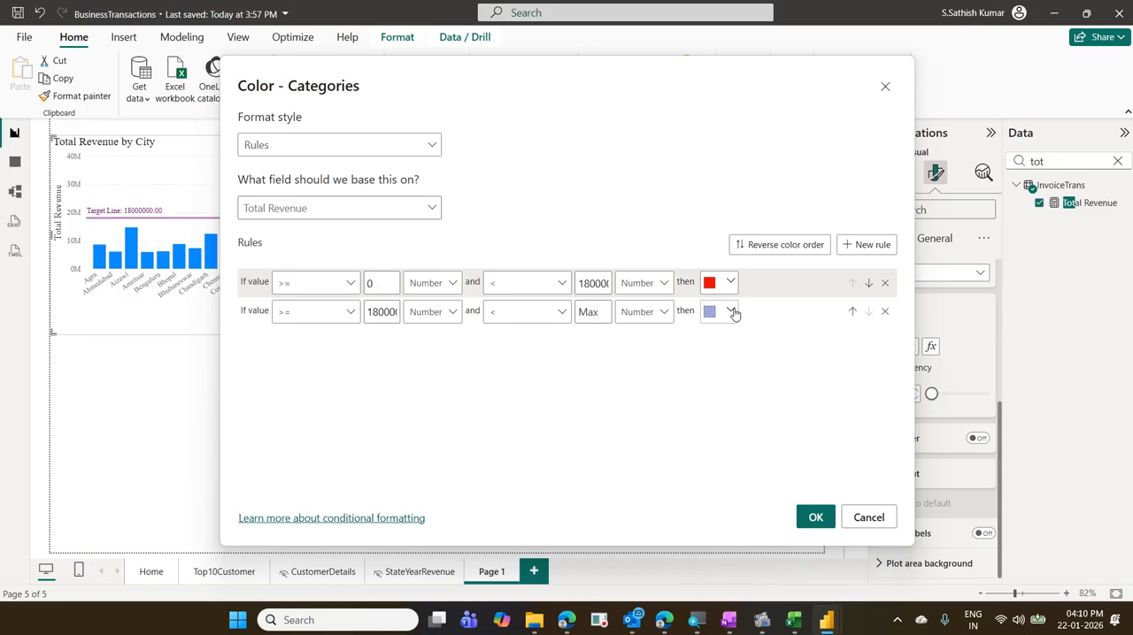
click(815, 519)
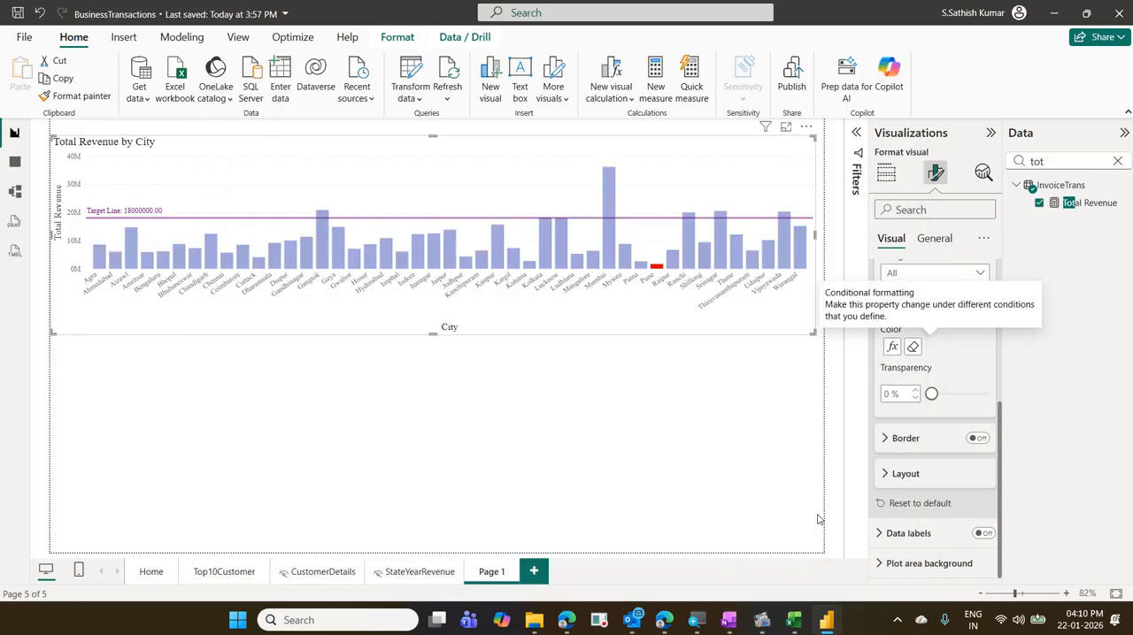
- Correct the second column color rule so its upper limit is a Number with Max as the value, and apply the rules
click(891, 347)
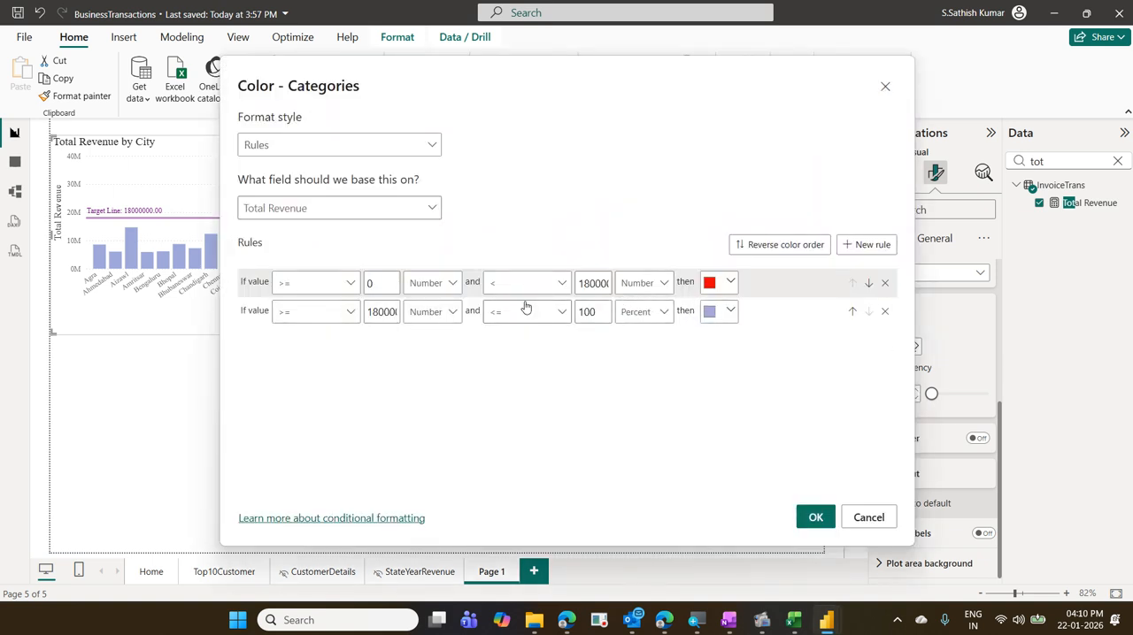
click(657, 315)
click(641, 334)
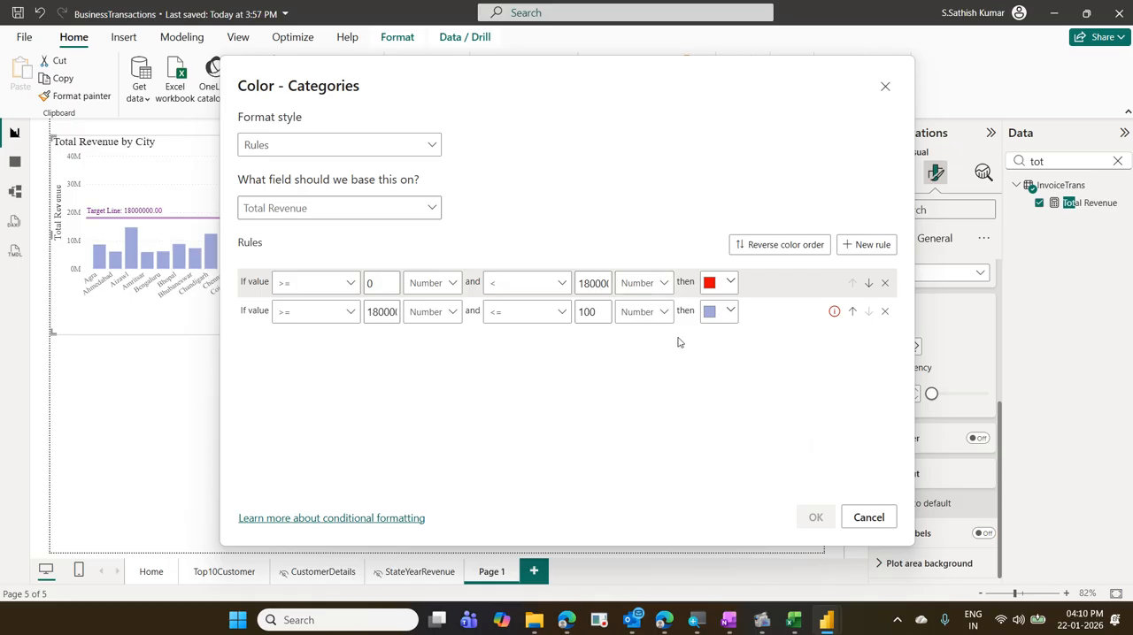
drag(607, 310, 558, 313)
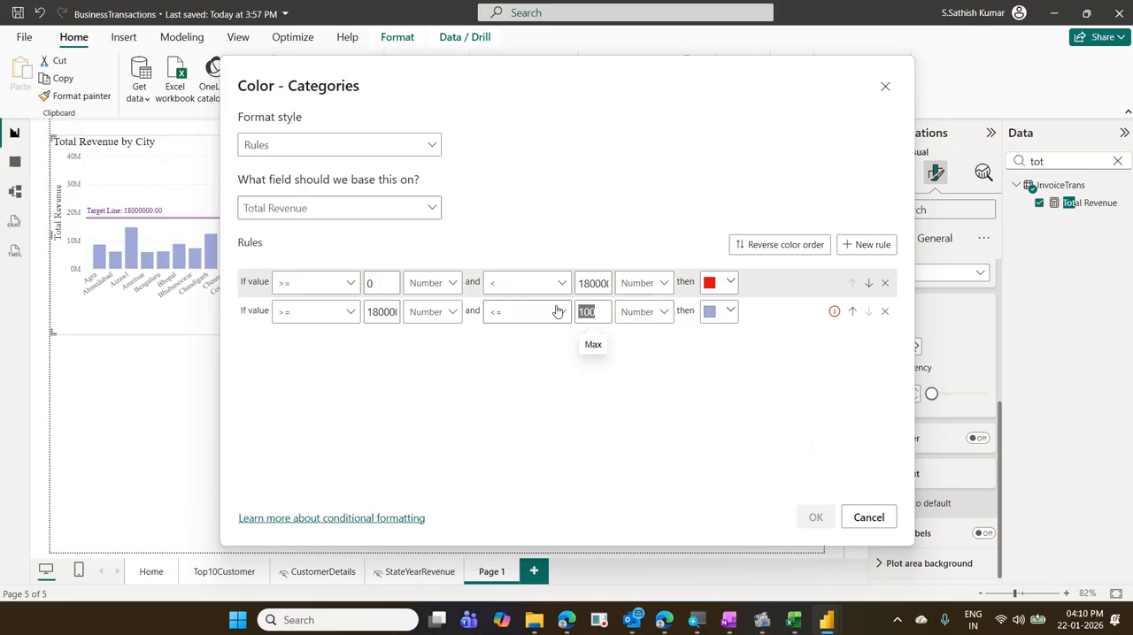
key(BackSpace)
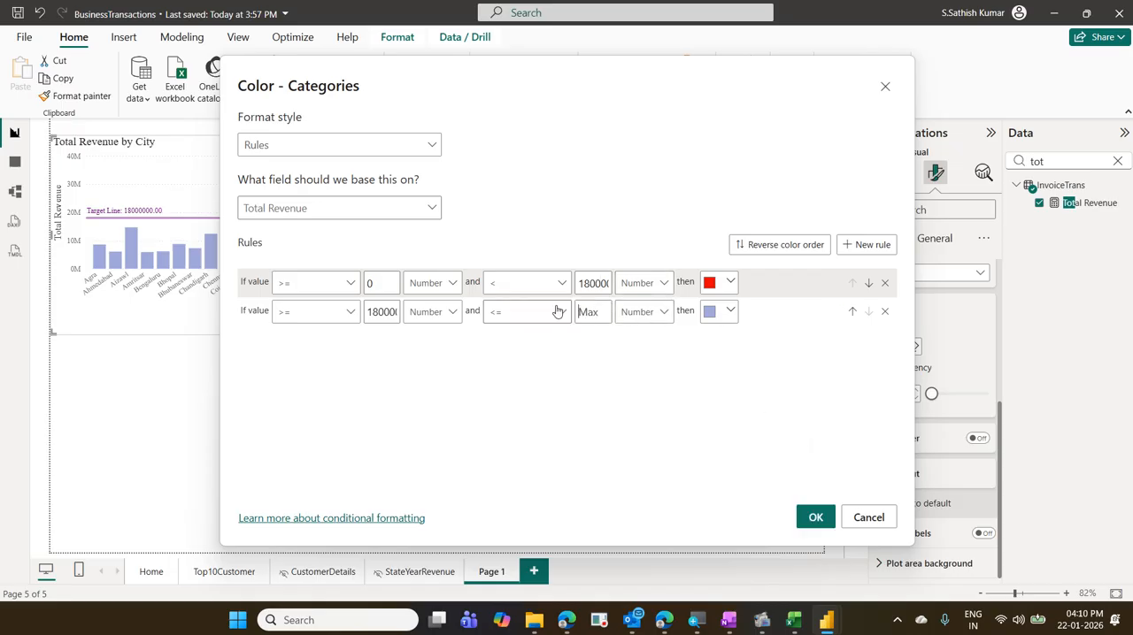
click(815, 516)
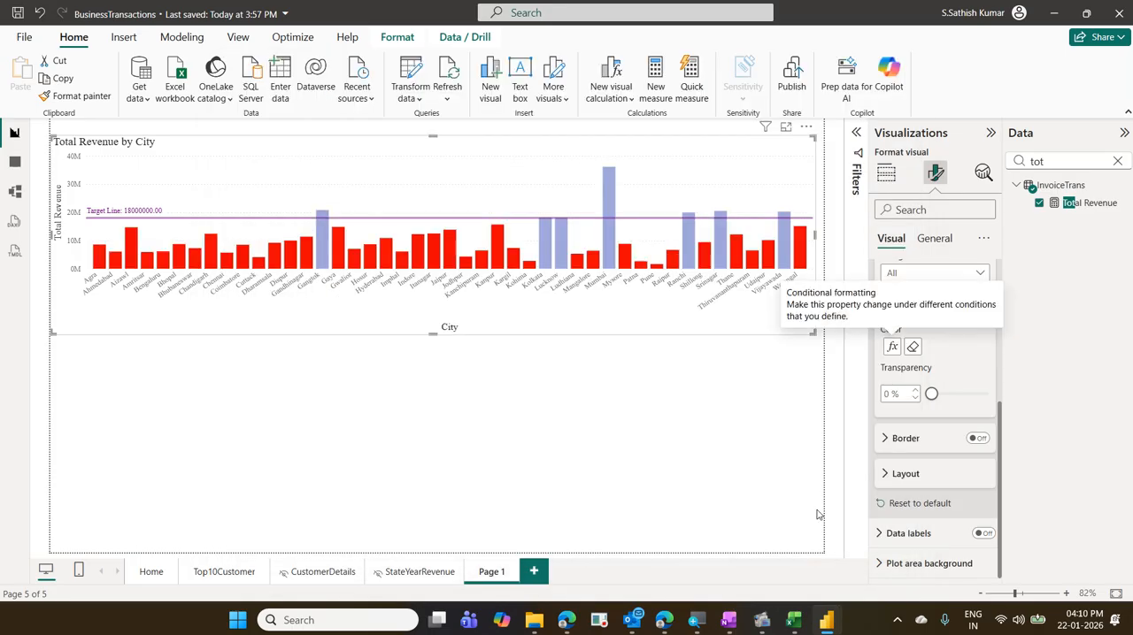
- Convert the Total Revenue by City column chart into a line chart
click(884, 181)
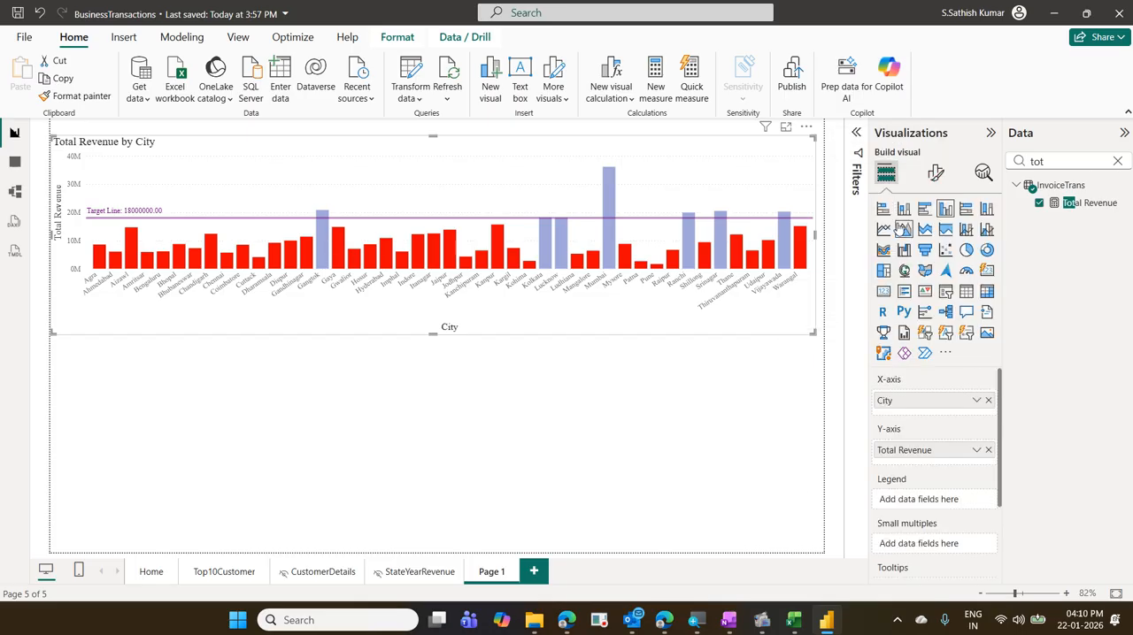
click(884, 230)
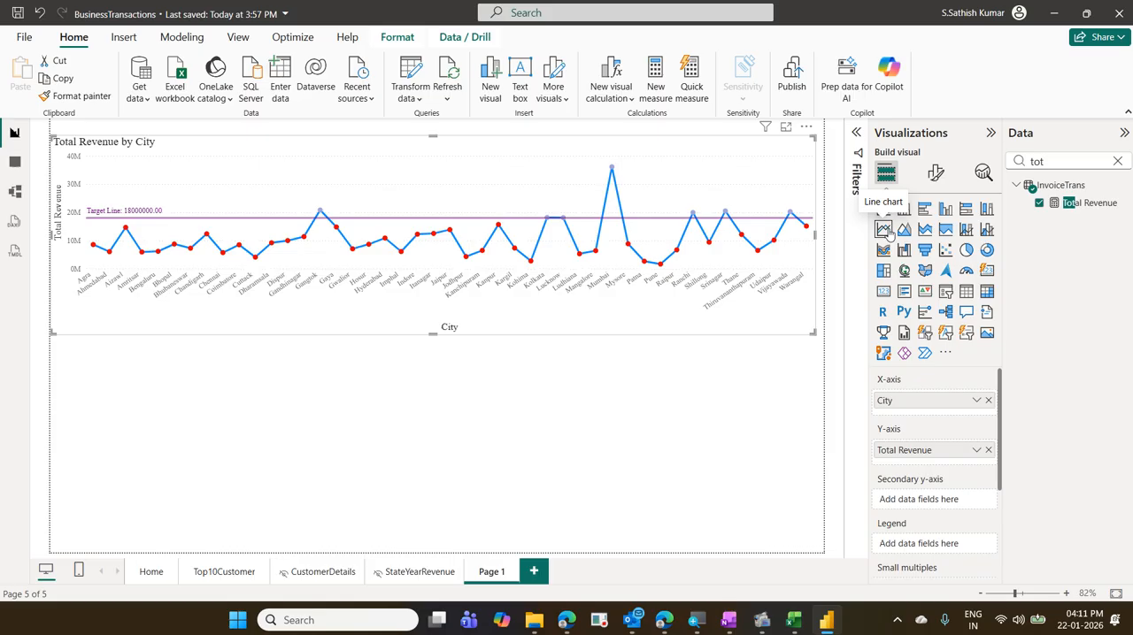
click(945, 210)
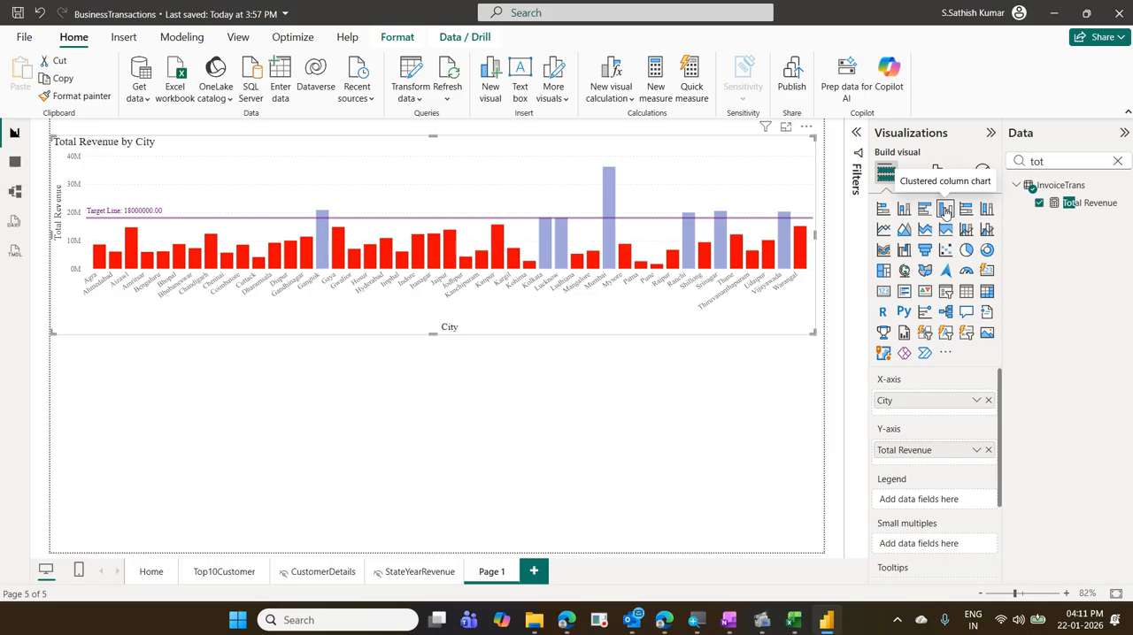
click(883, 230)
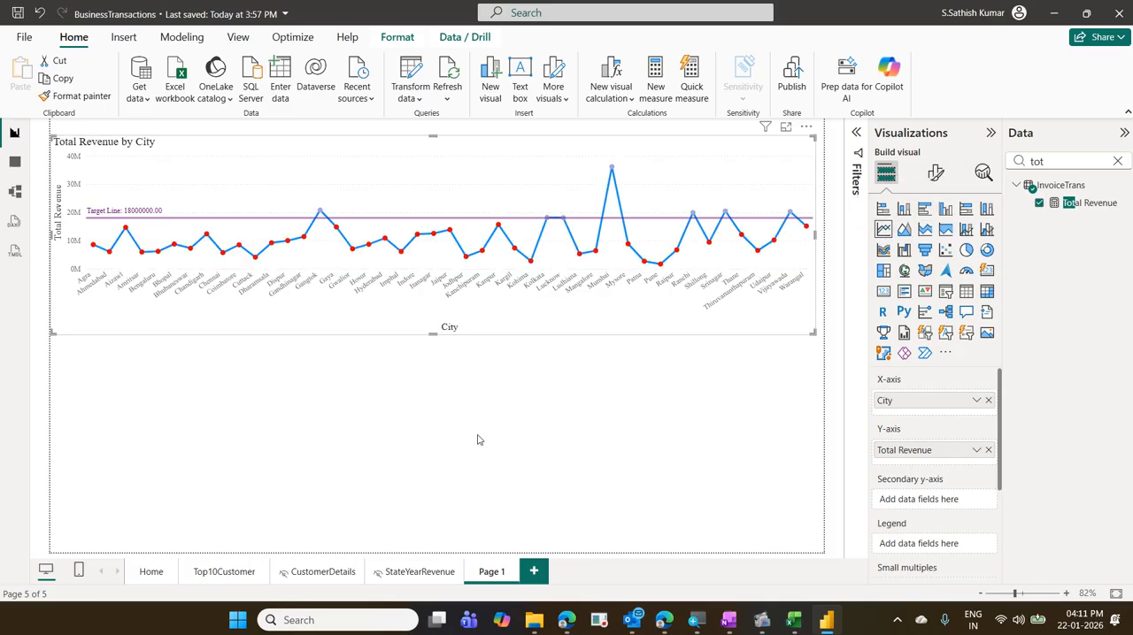
click(298, 355)
text(Insert a)
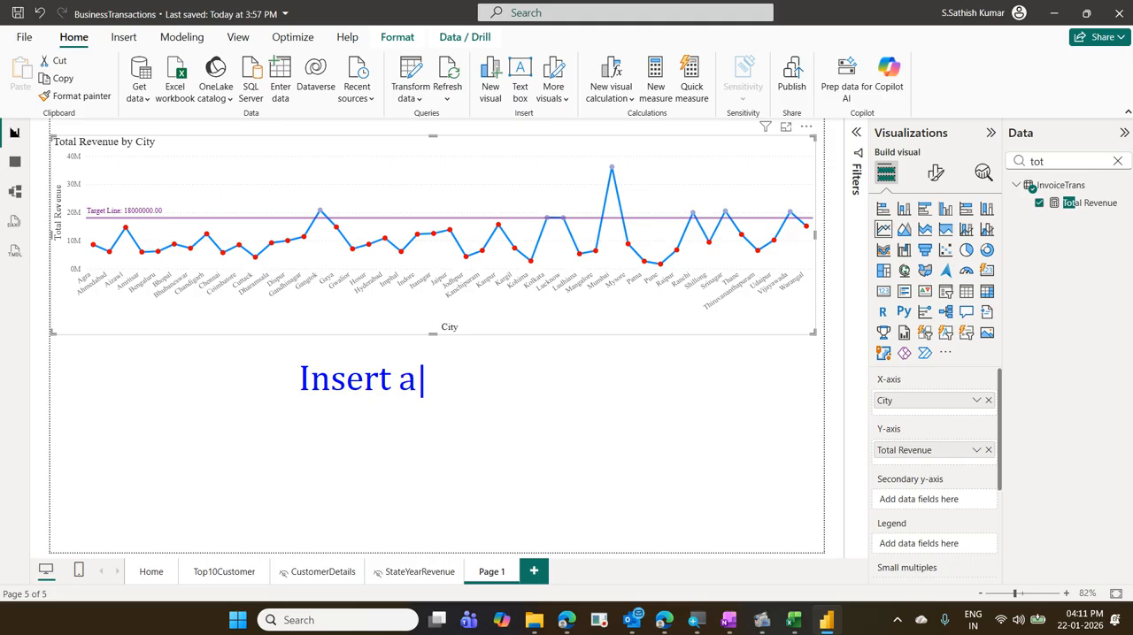
text( Line )
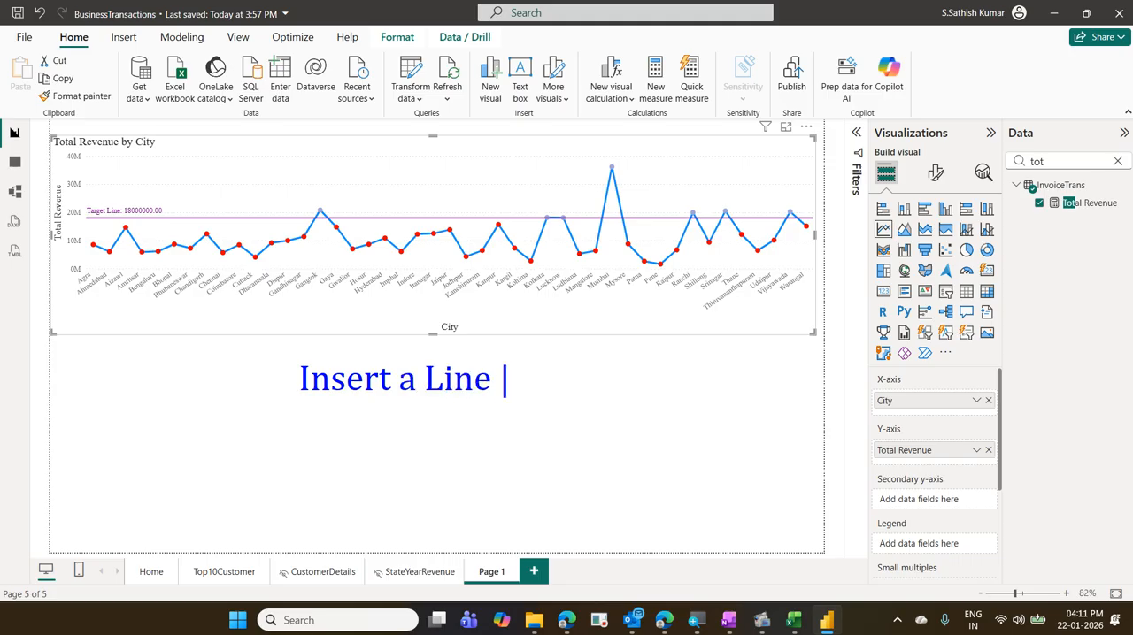
text(at Average)
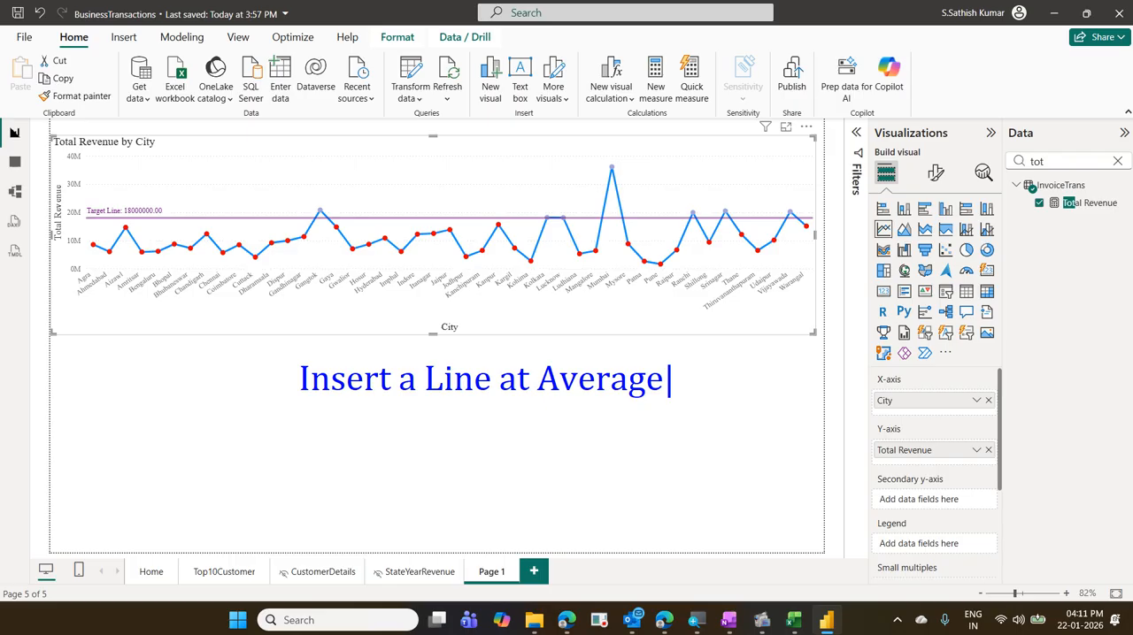
key(Return)
text(Displa)
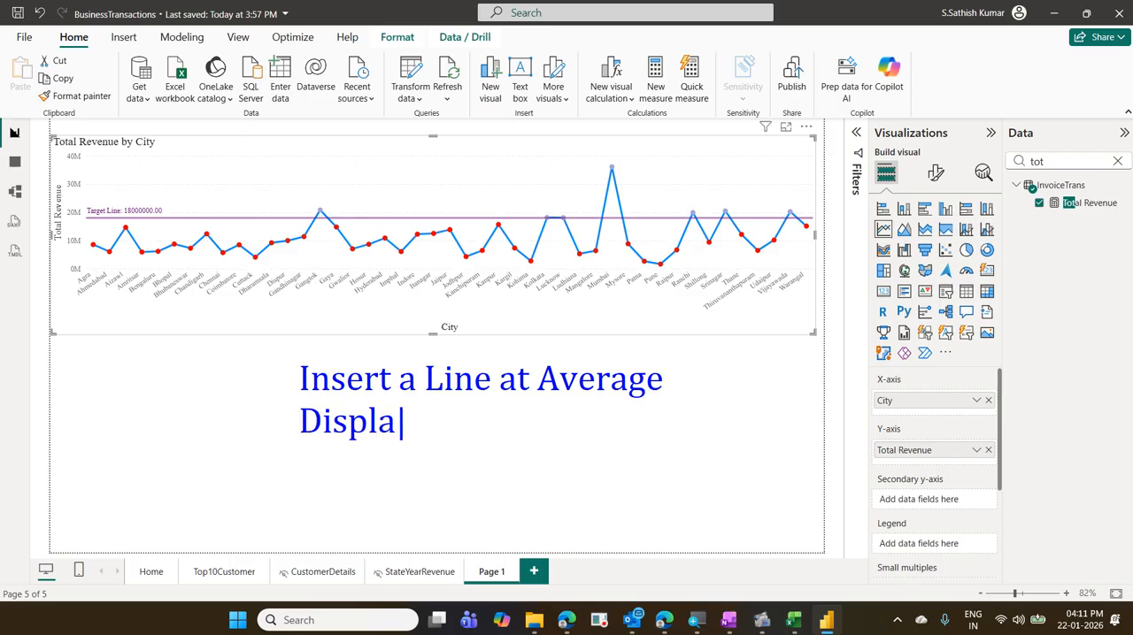
text(y the Ave)
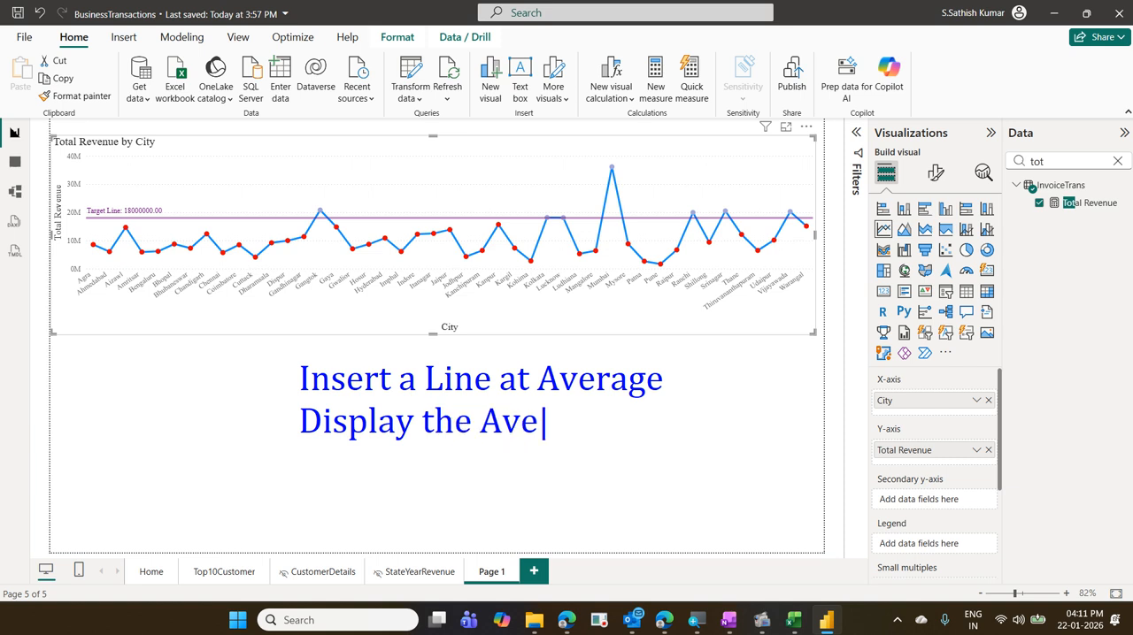
text(rage )
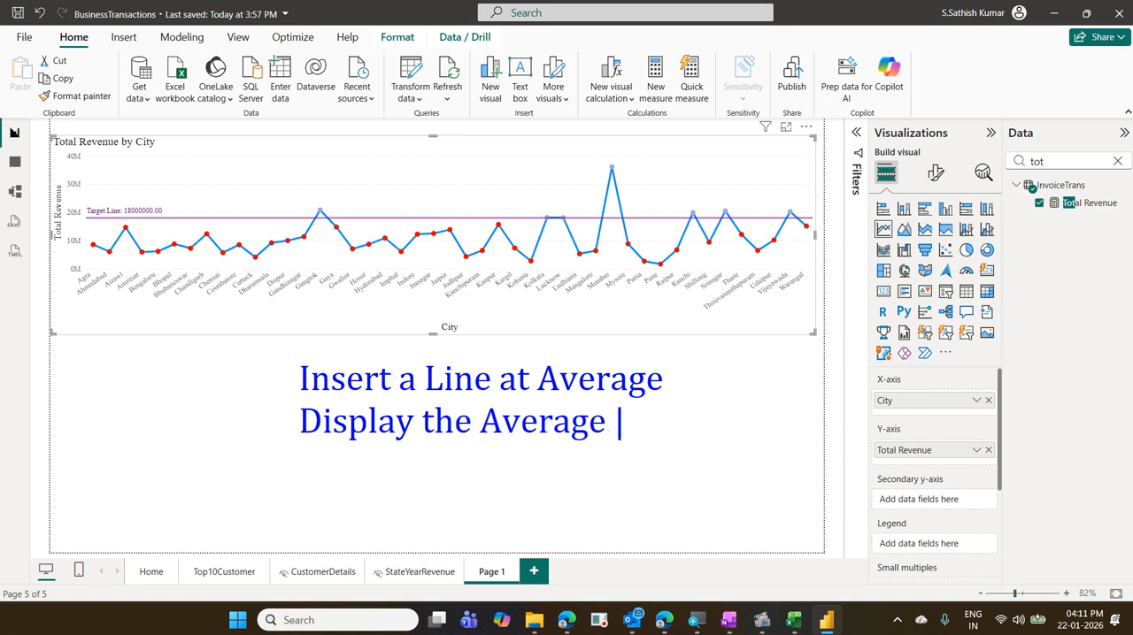
text(Val)
text(e)
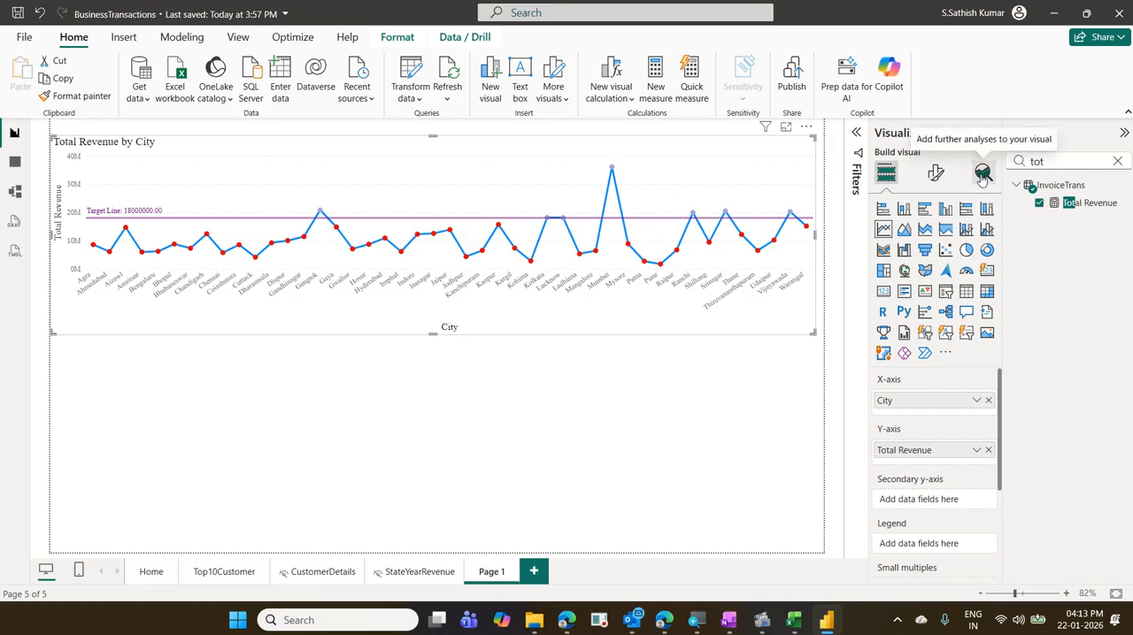
- Add an average line for the Total Revenue series to the city line chart
click(982, 173)
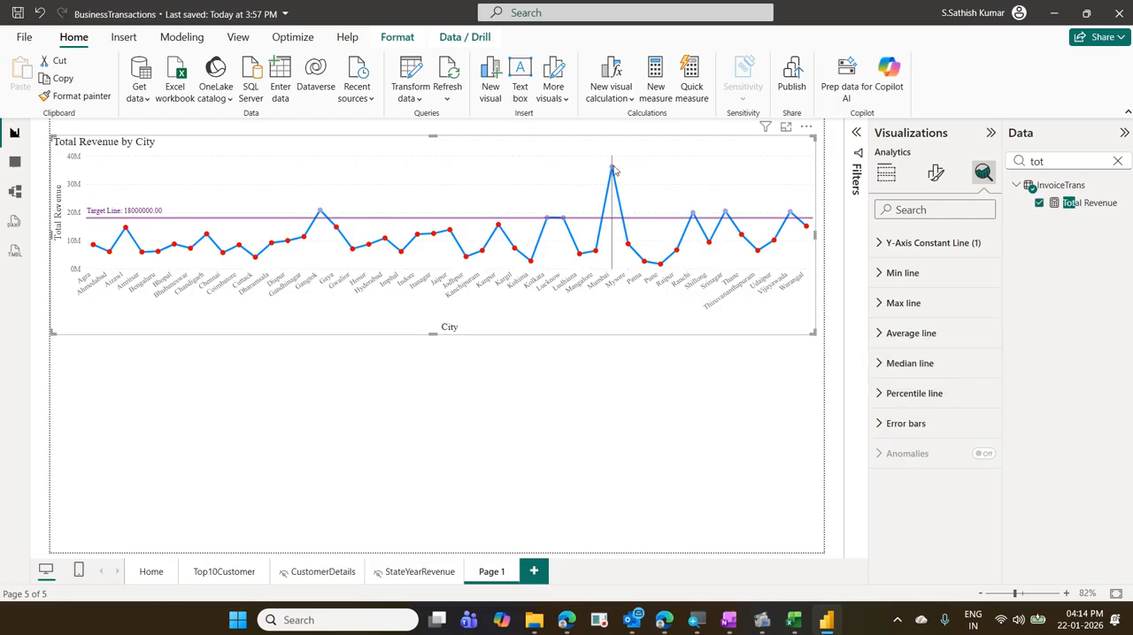
mouse_move(642, 269)
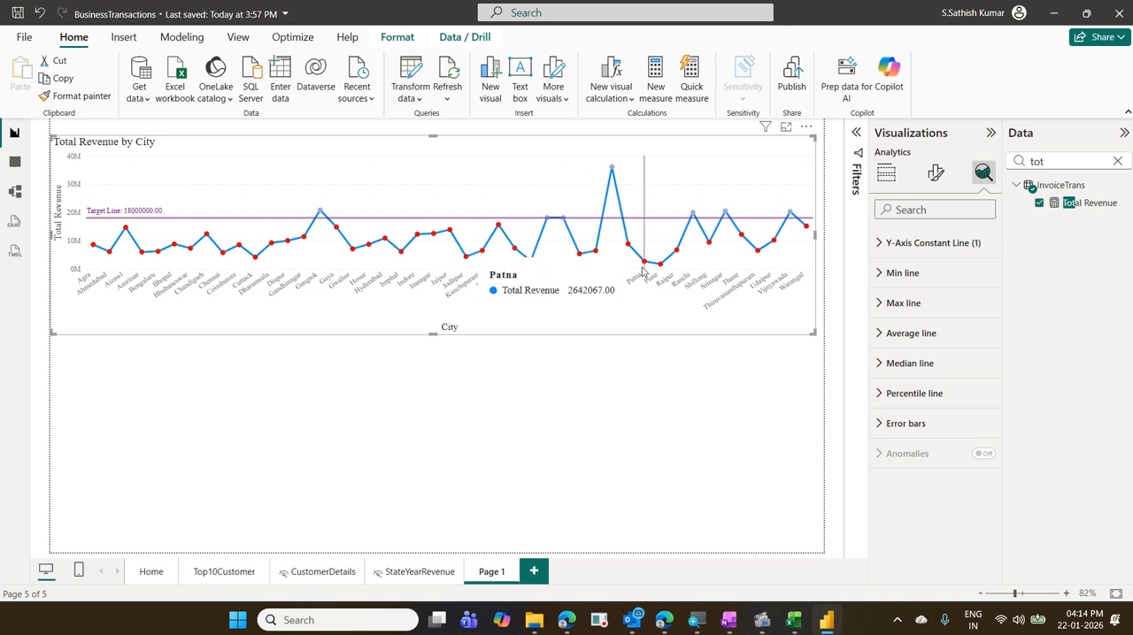
click(906, 345)
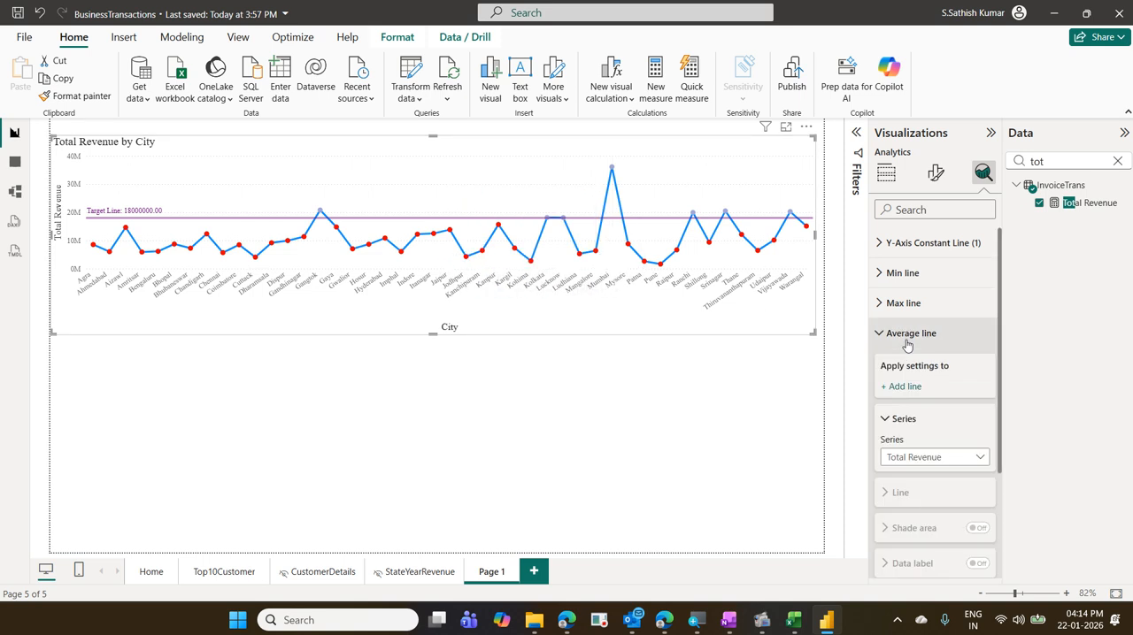
click(915, 389)
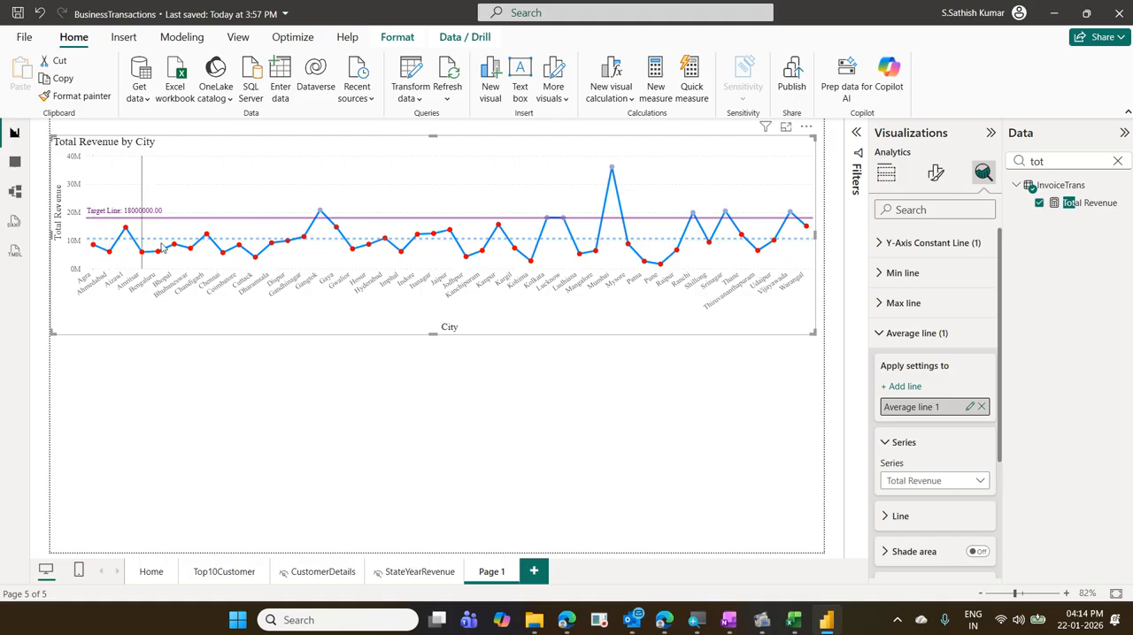
mouse_move(202, 257)
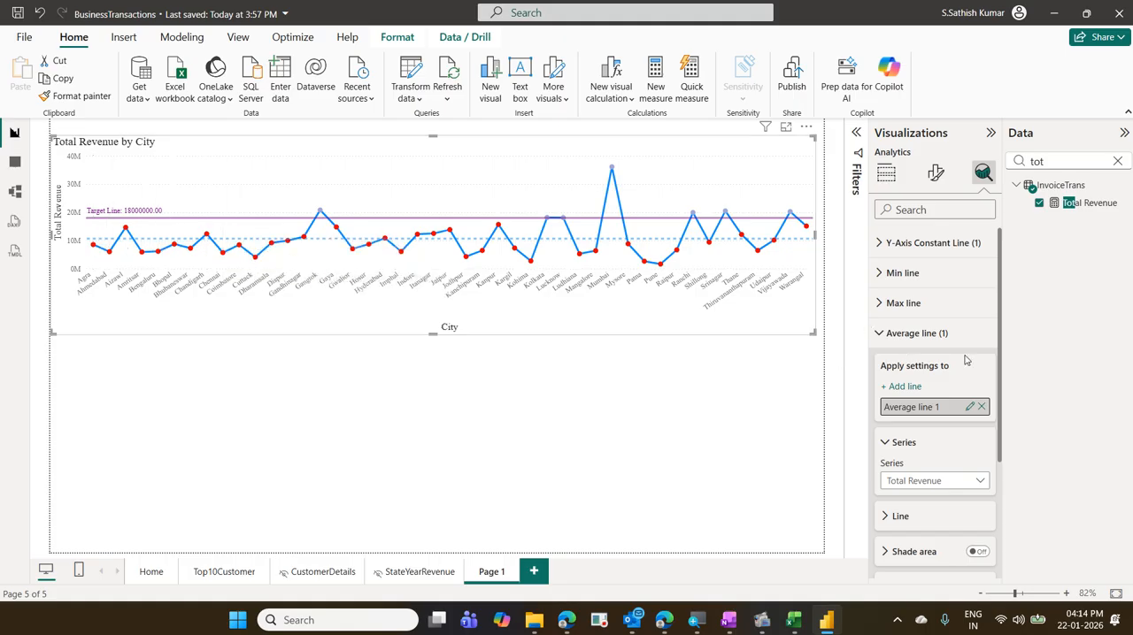
- Rename the new average line to "Average line"
scroll(973, 386, down, 3)
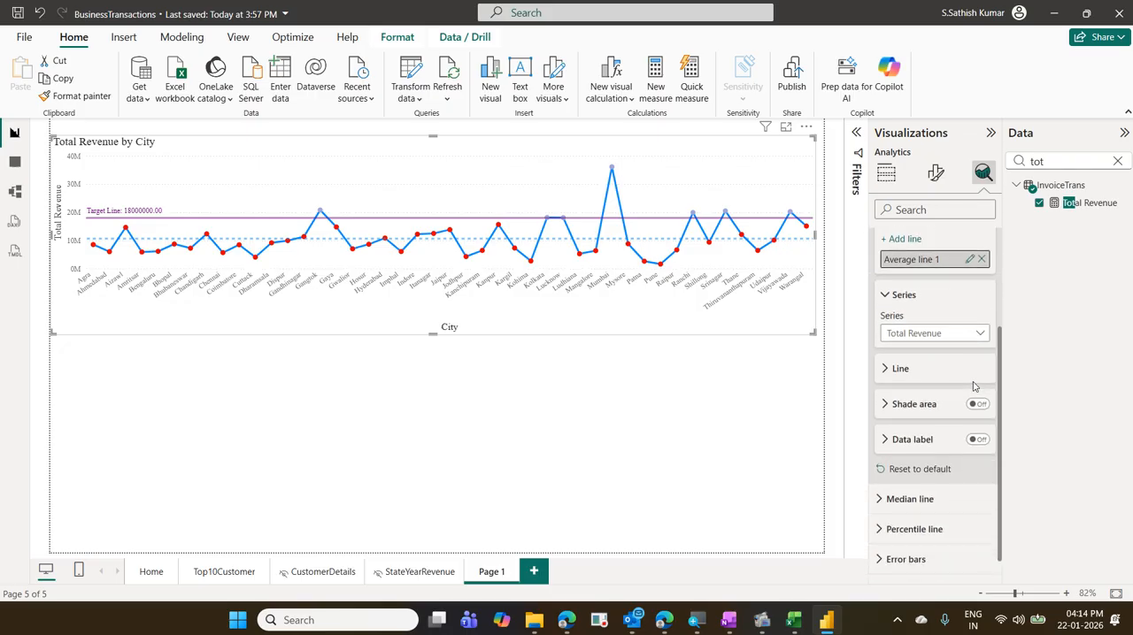
click(970, 259)
click(951, 263)
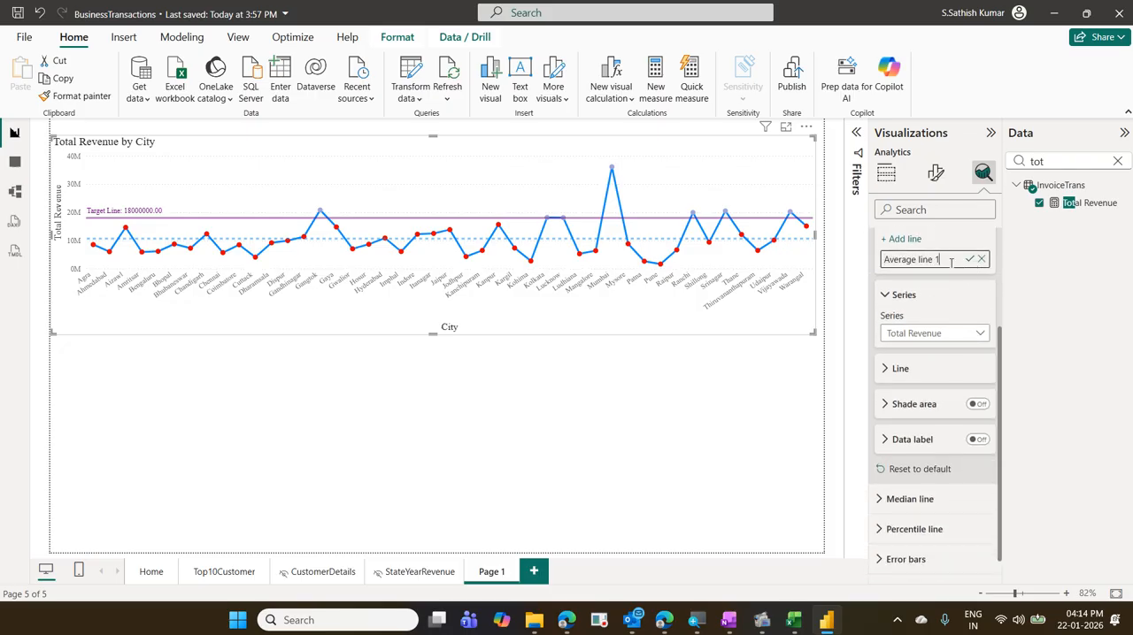
key(BackSpace)
key(Return)
scroll(916, 343, up, 2)
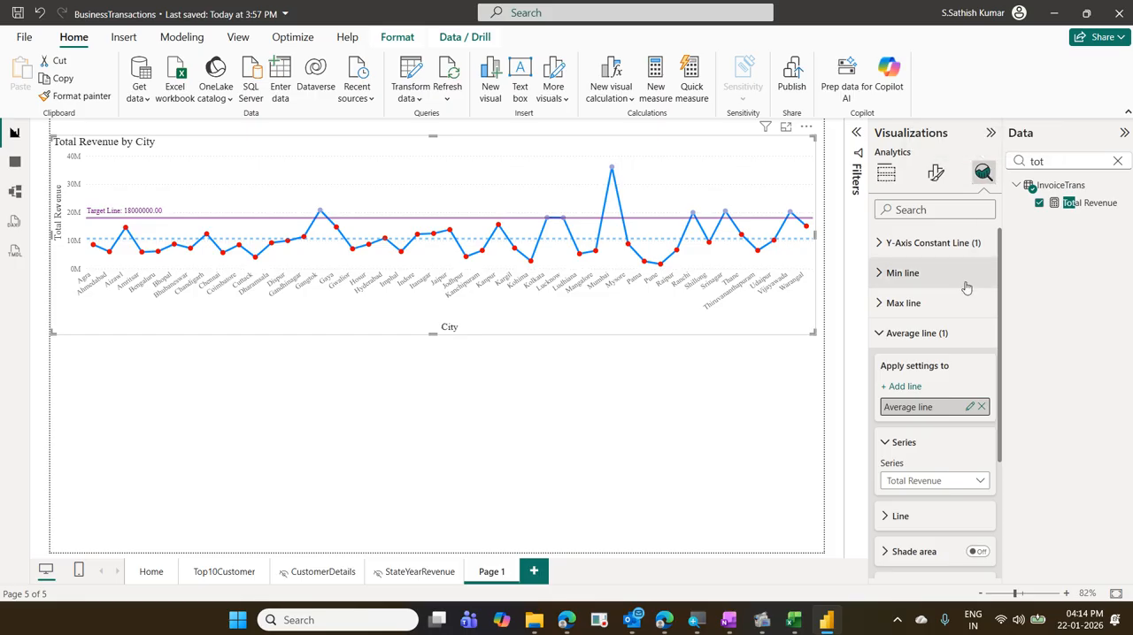
- Turn on the average line's data label and set its style to Both, showing the name and value
scroll(897, 286, down, 3)
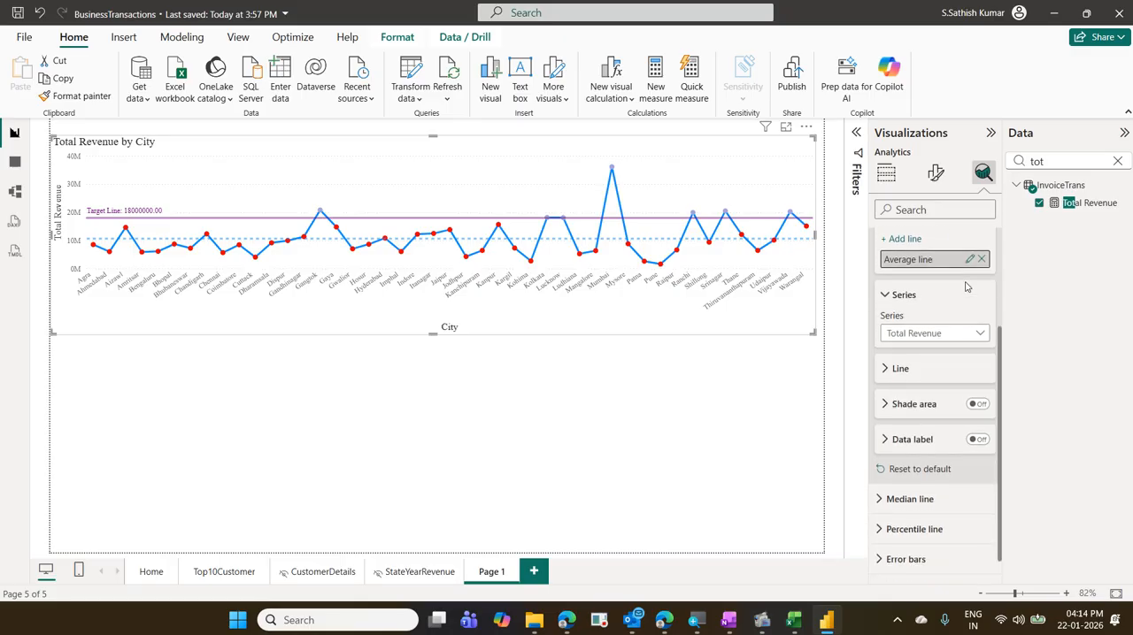
click(980, 449)
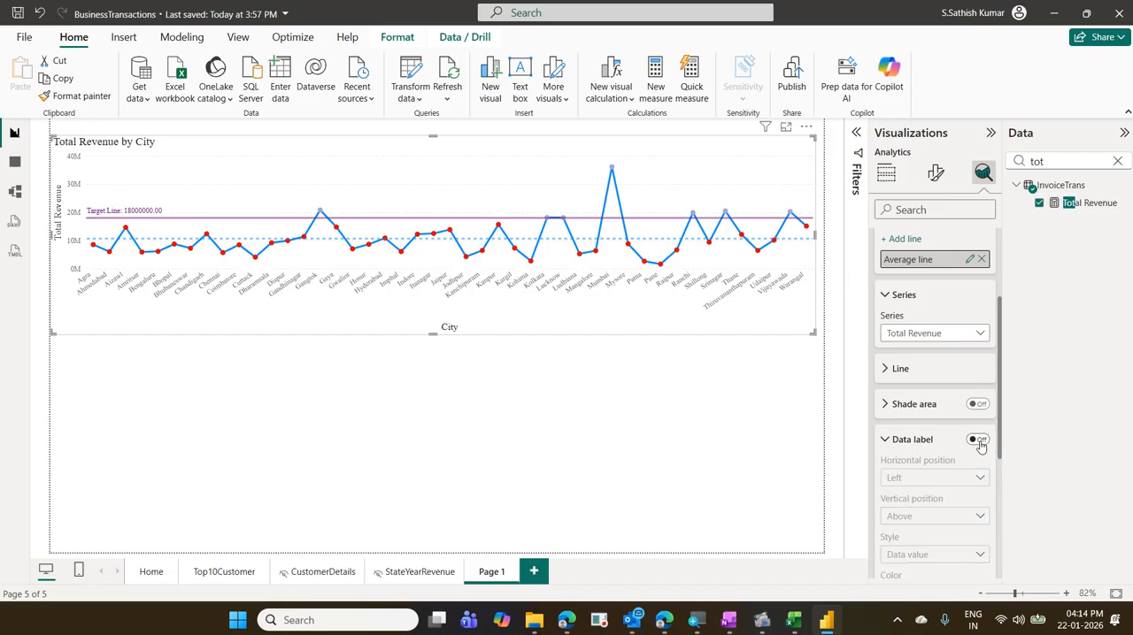
click(978, 440)
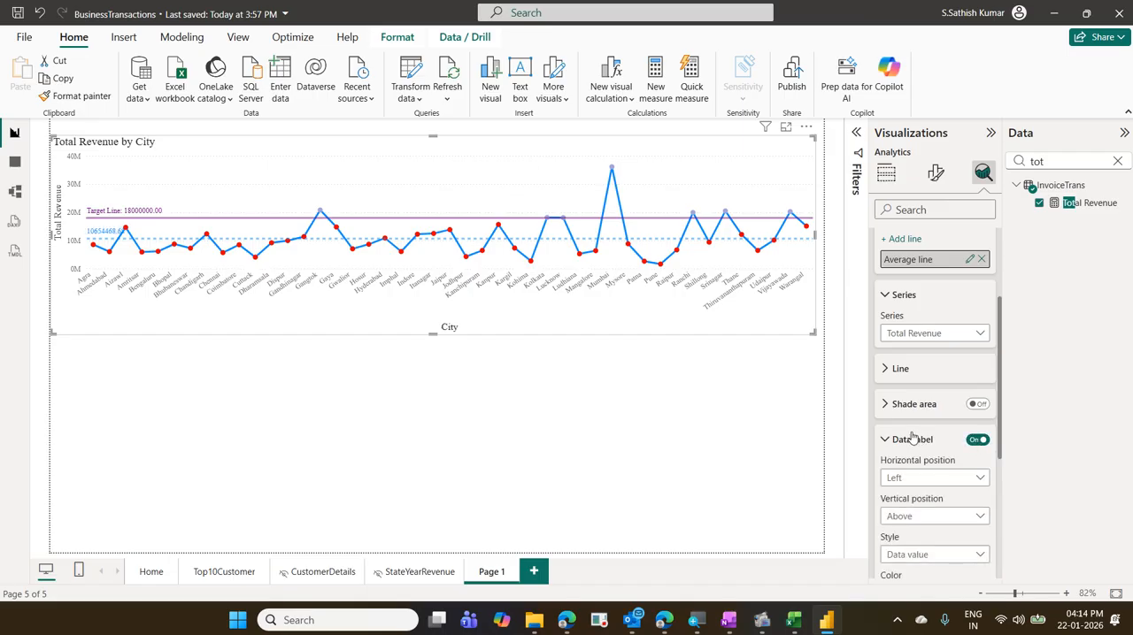
scroll(915, 440, down, 3)
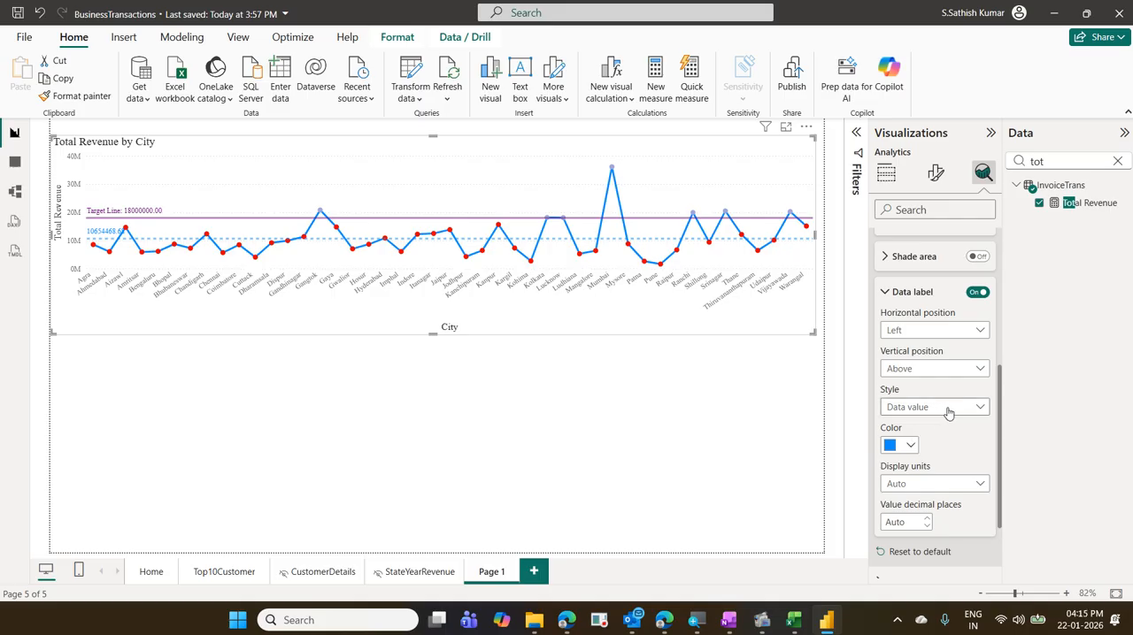
click(942, 408)
click(936, 464)
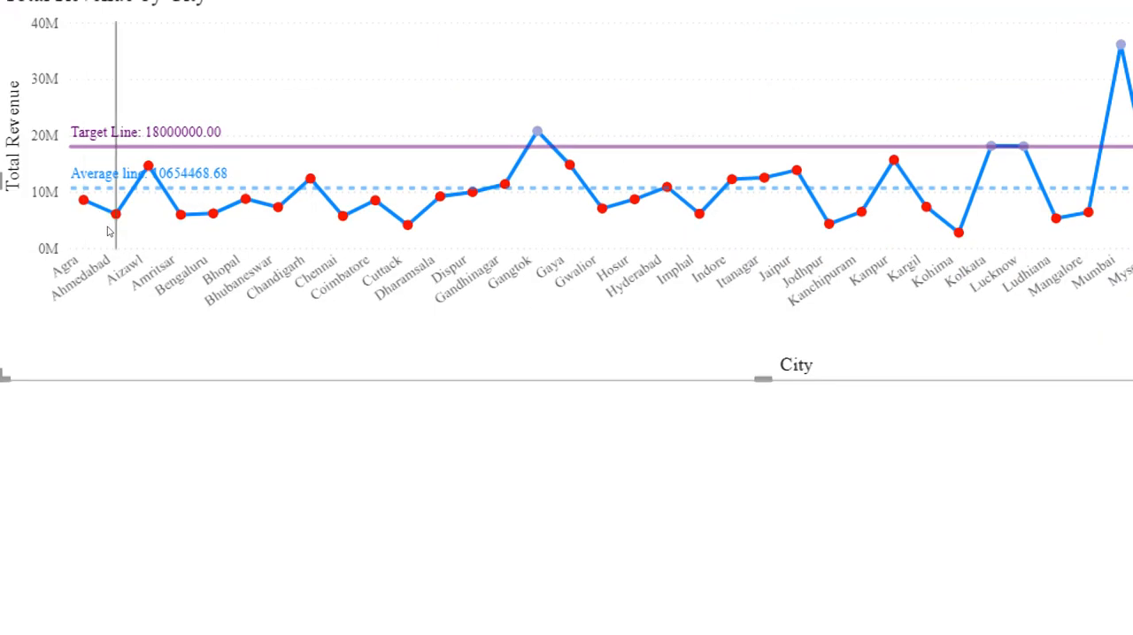
mouse_move(106, 228)
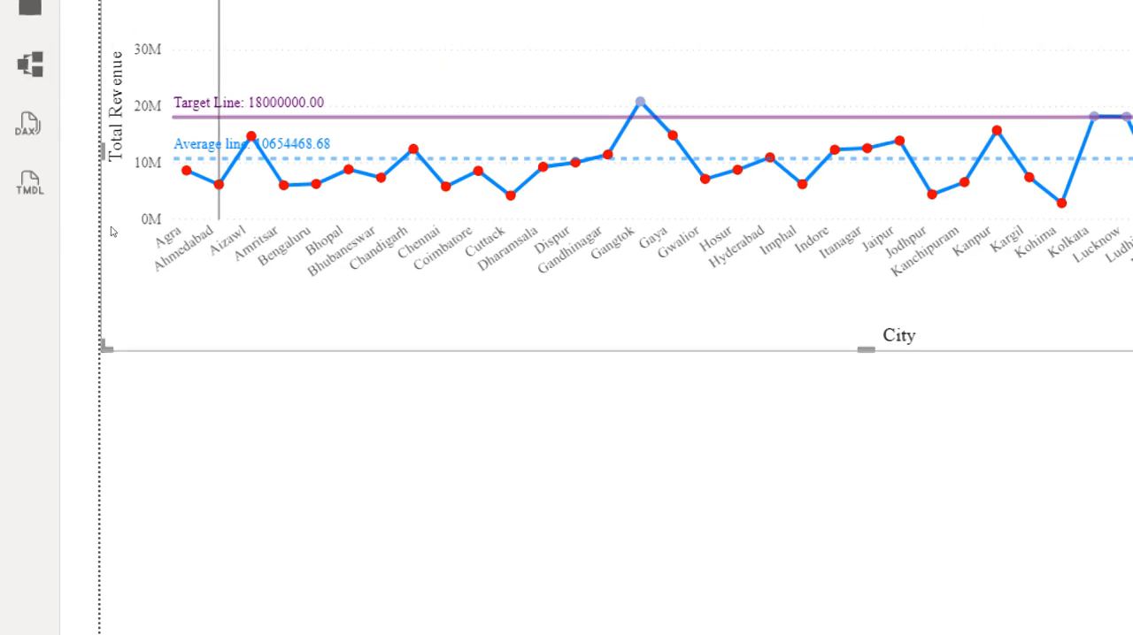
mouse_move(112, 244)
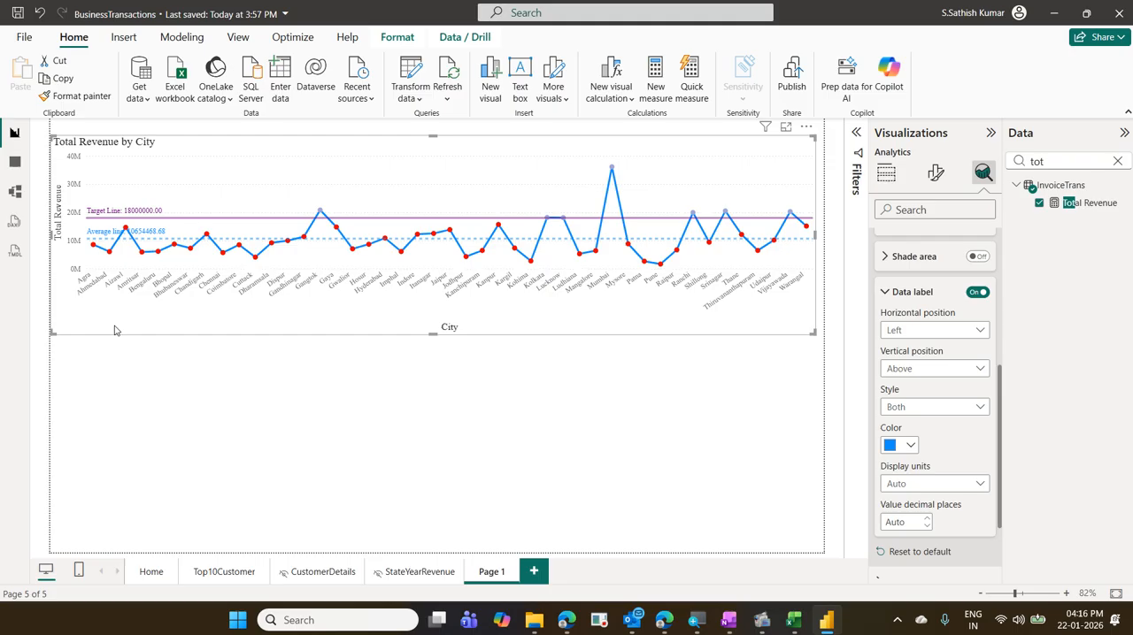
- Insert a blank line chart below the city chart and clear the field search to list all tables
click(139, 450)
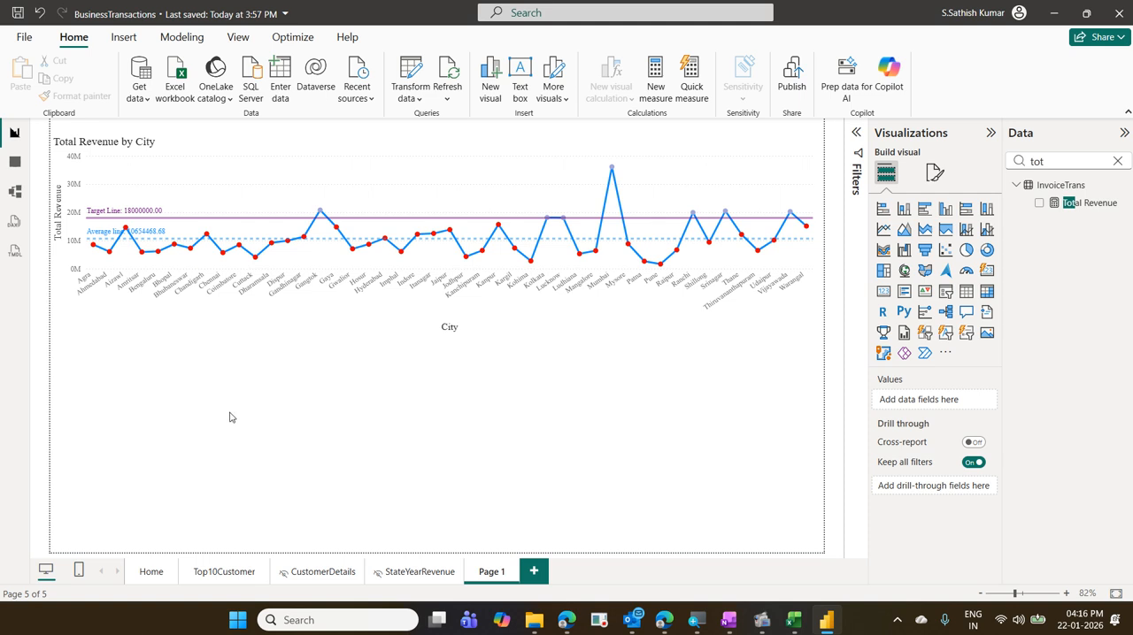
click(883, 231)
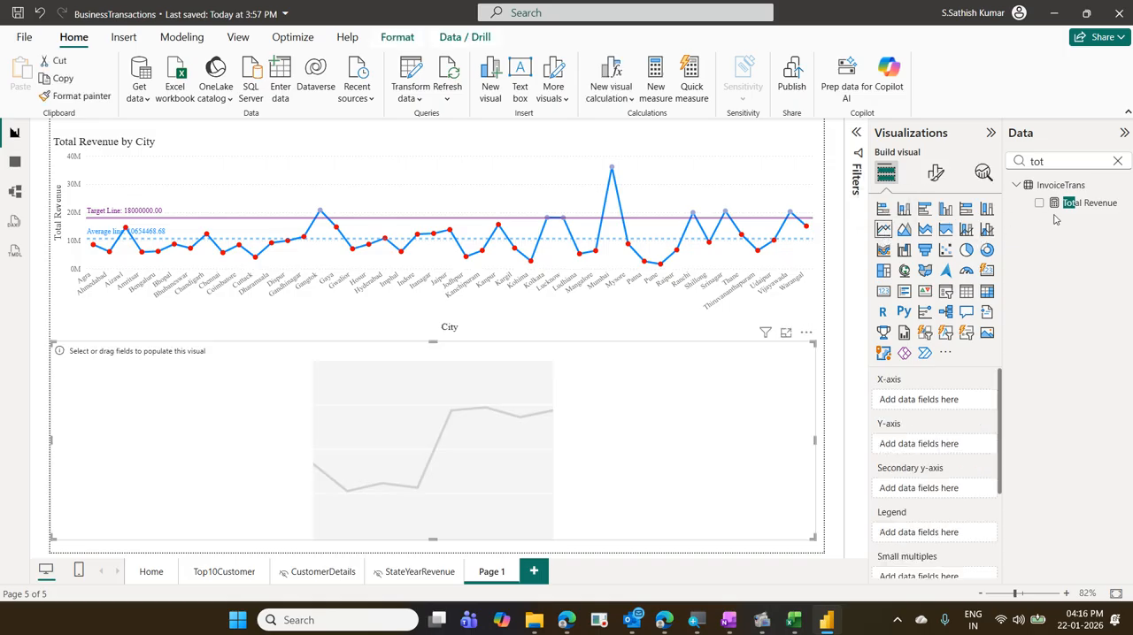
click(1118, 161)
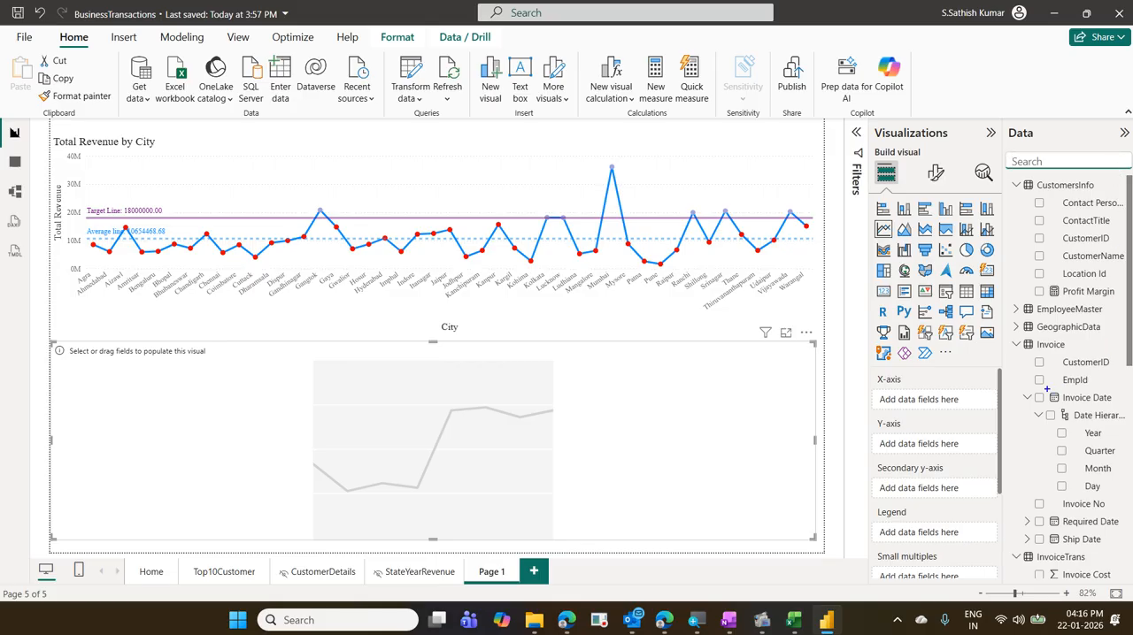
drag(1021, 390, 1121, 405)
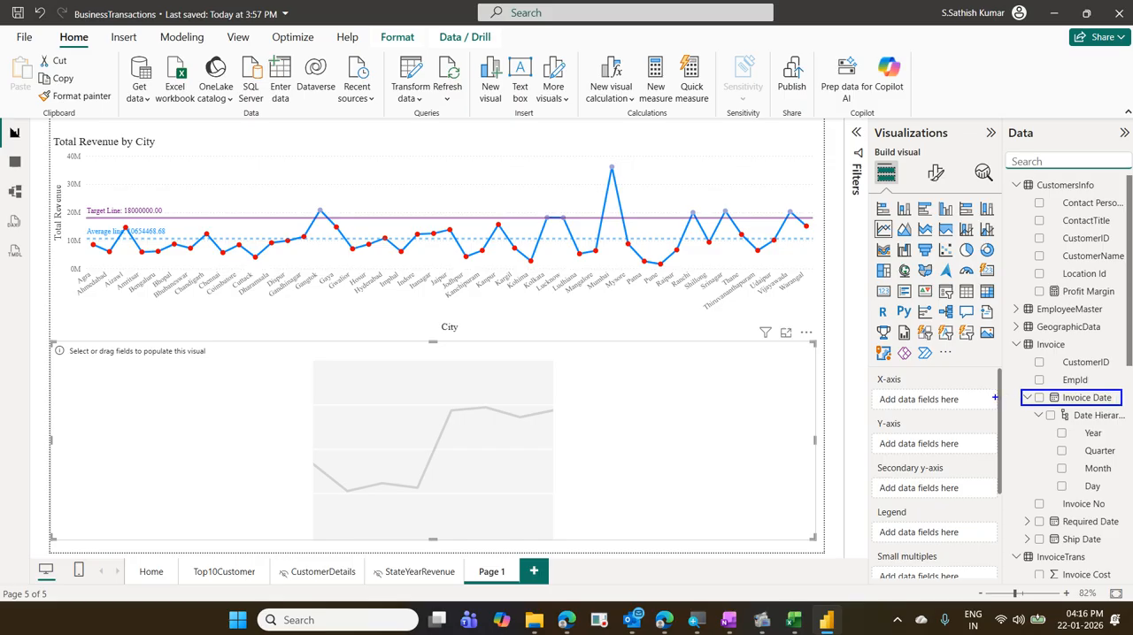
- Populate the blank line chart with the Invoice Date hierarchy on the X-axis and Profit Margin on the Y-axis
drag(995, 397, 1010, 394)
key(Escape)
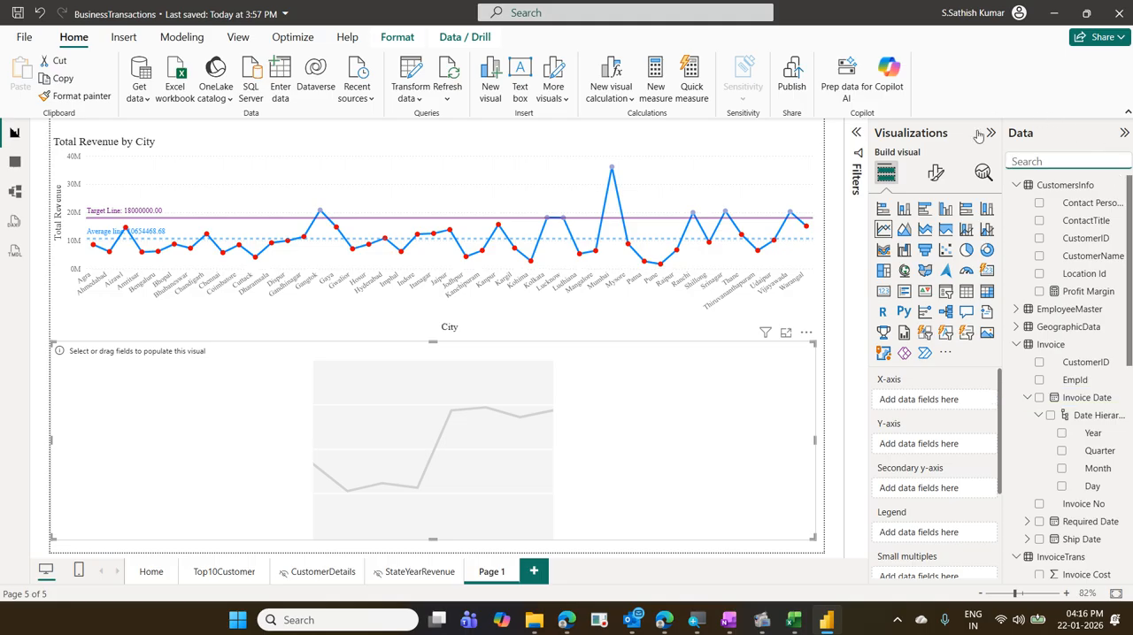
drag(1083, 398, 955, 401)
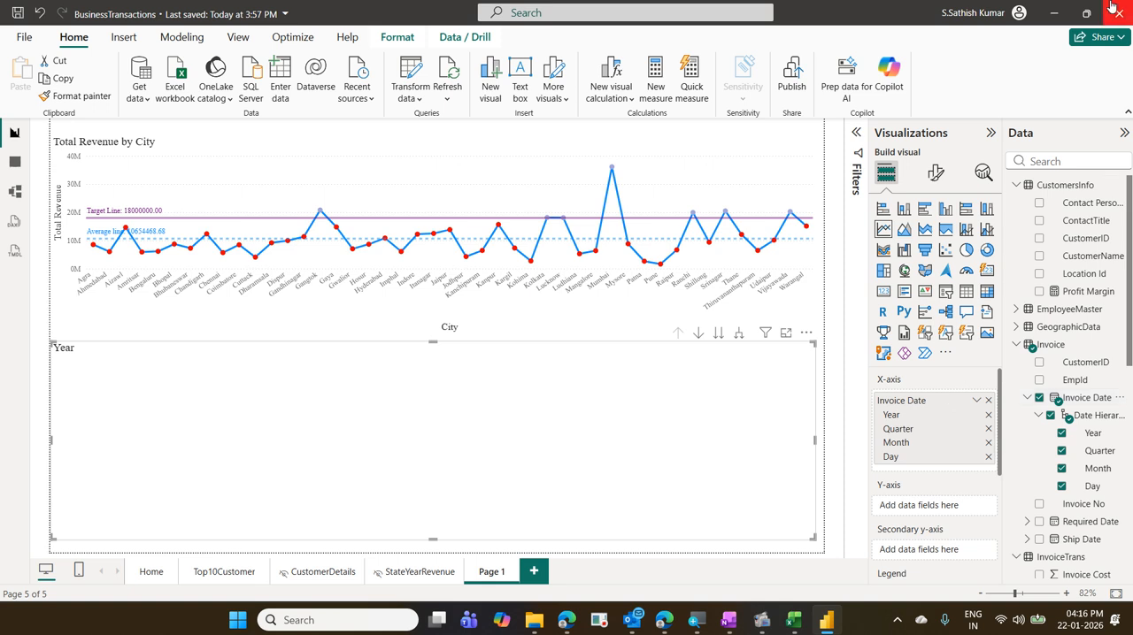
click(1065, 160)
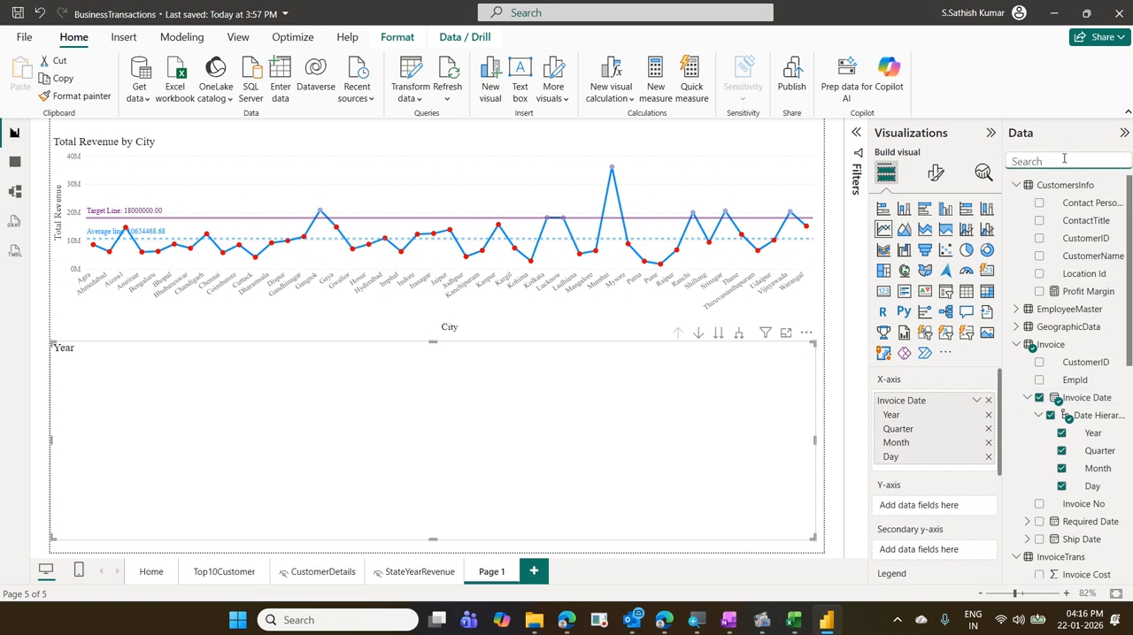
text(pro)
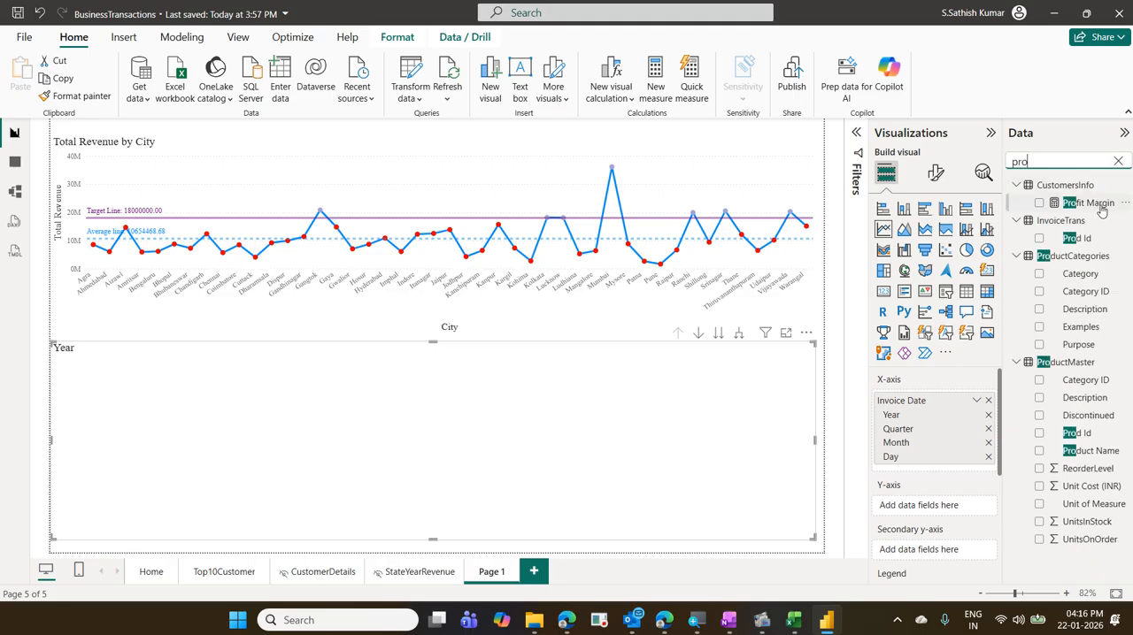
drag(1100, 207, 977, 512)
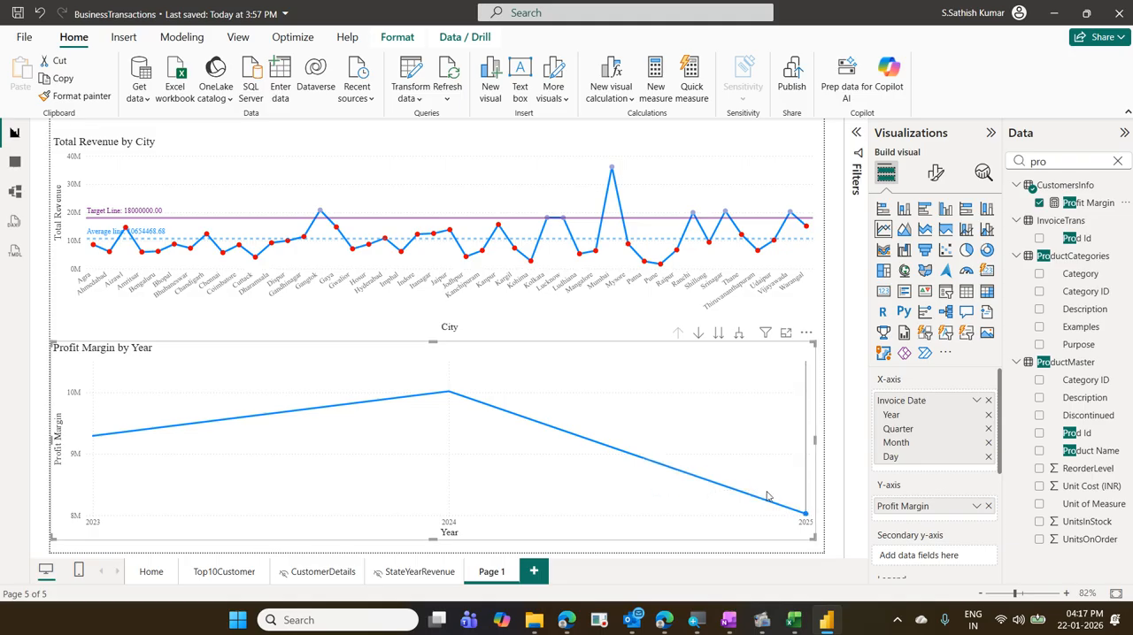
- Expand the Profit Margin chart's date hierarchy from year through quarter to month level
mouse_move(404, 443)
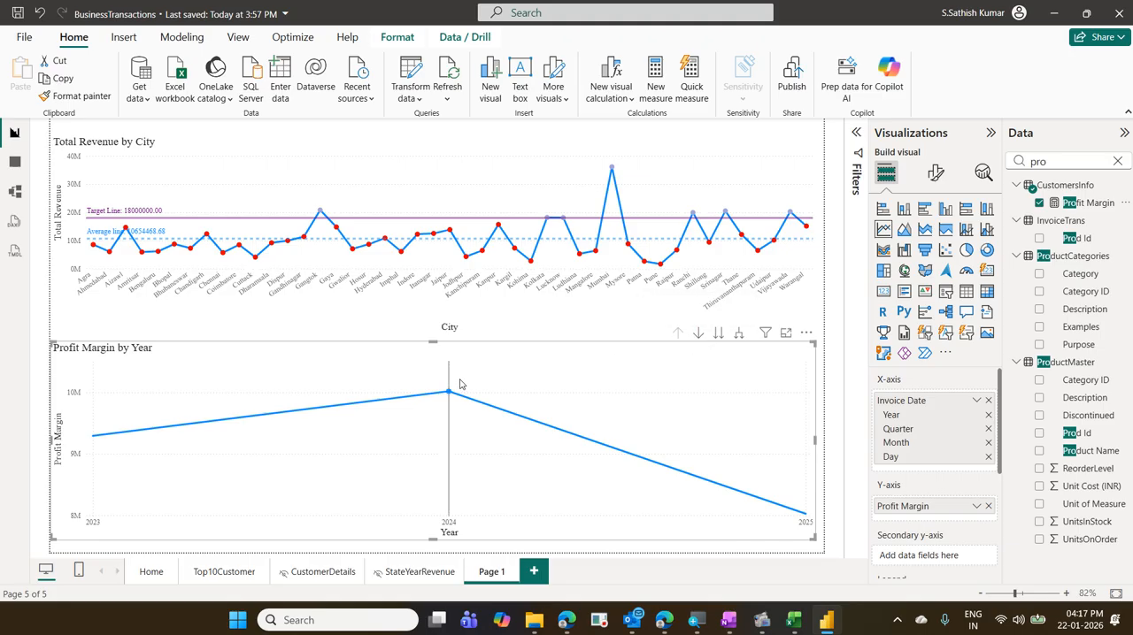
mouse_move(448, 392)
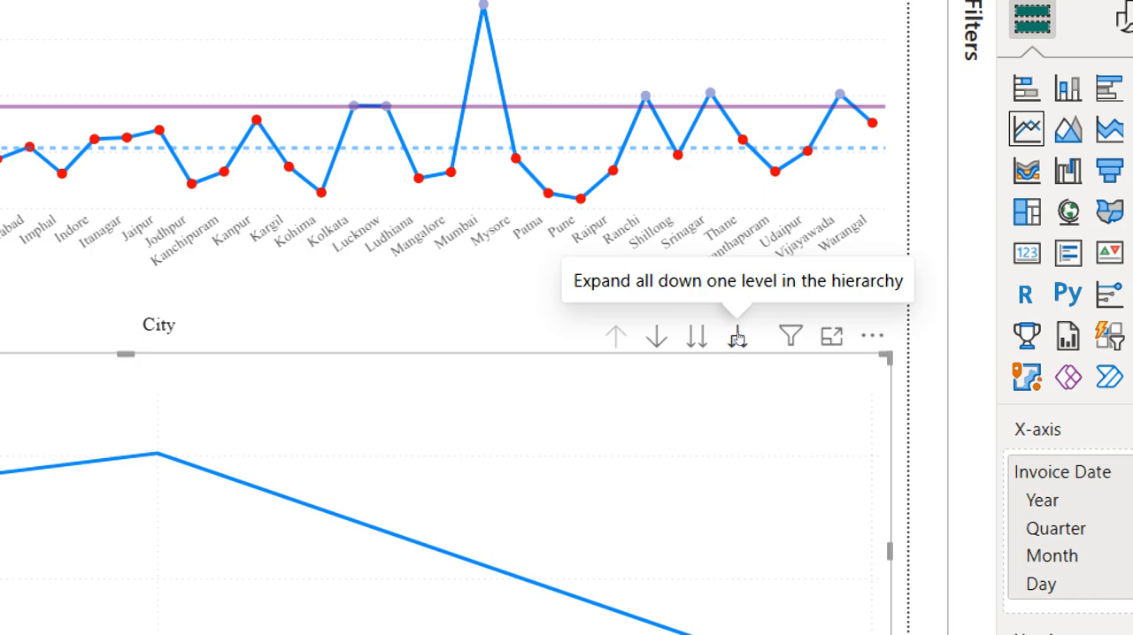
click(737, 338)
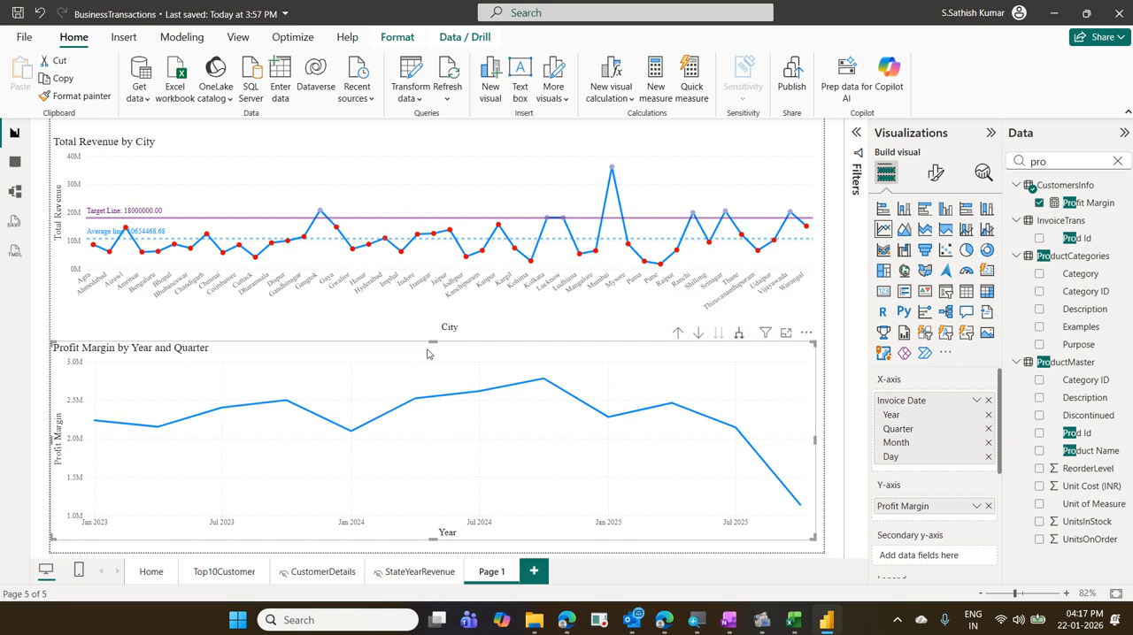
mouse_move(95, 426)
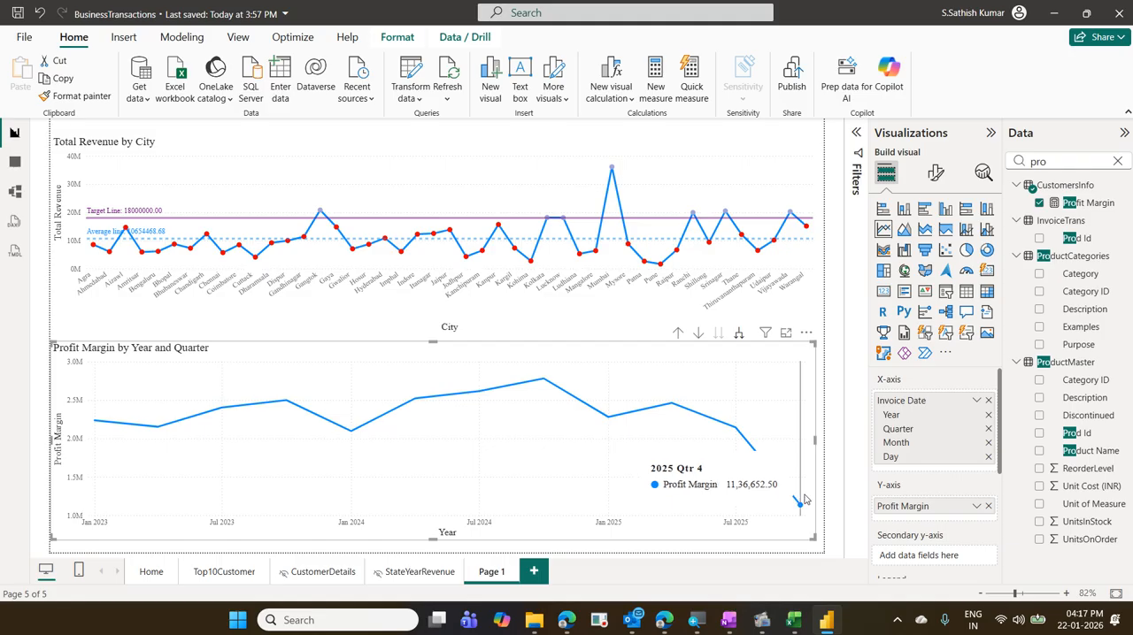
click(740, 343)
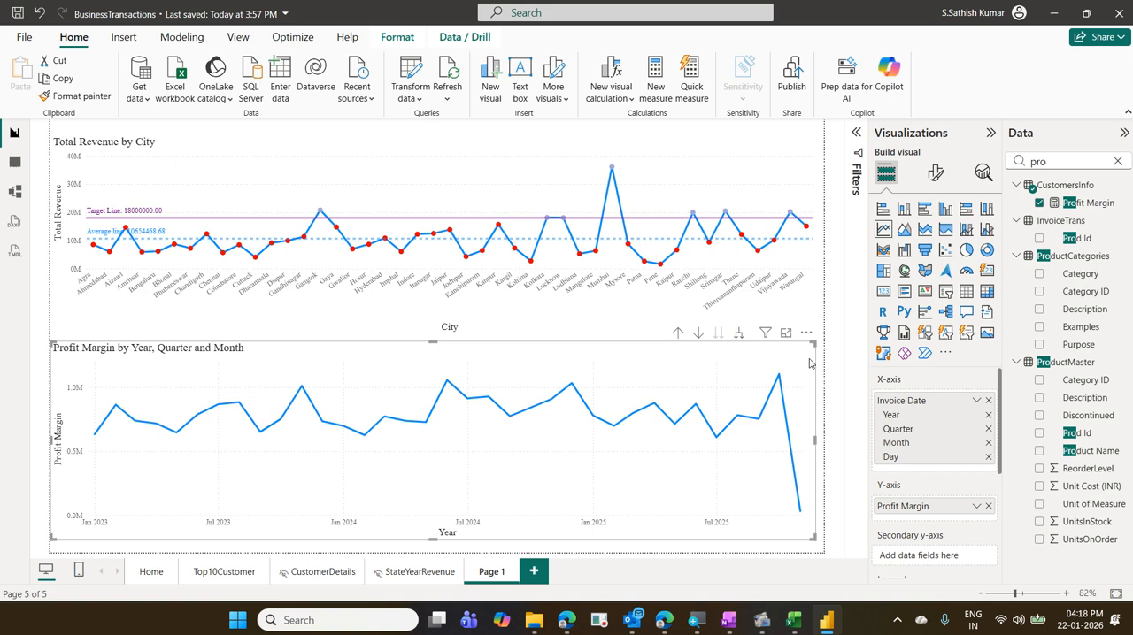
- Check the analytics options of both line charts and turn on the forecast for the Profit Margin chart
click(980, 176)
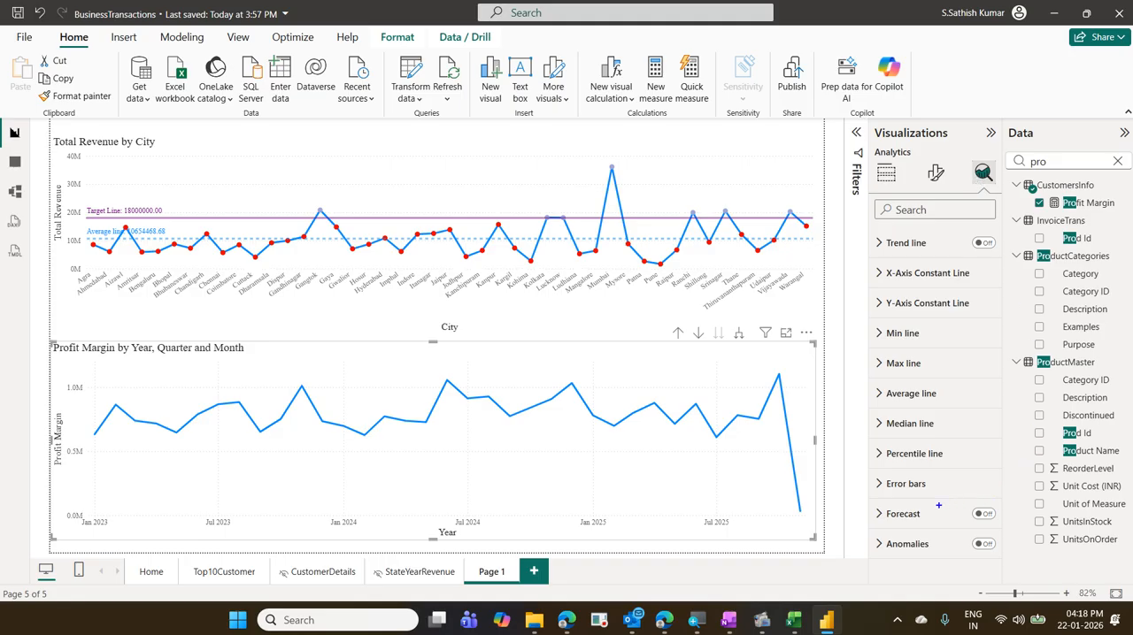
mouse_move(872, 497)
mouse_down()
mouse_move(938, 533)
mouse_move(999, 534)
mouse_up()
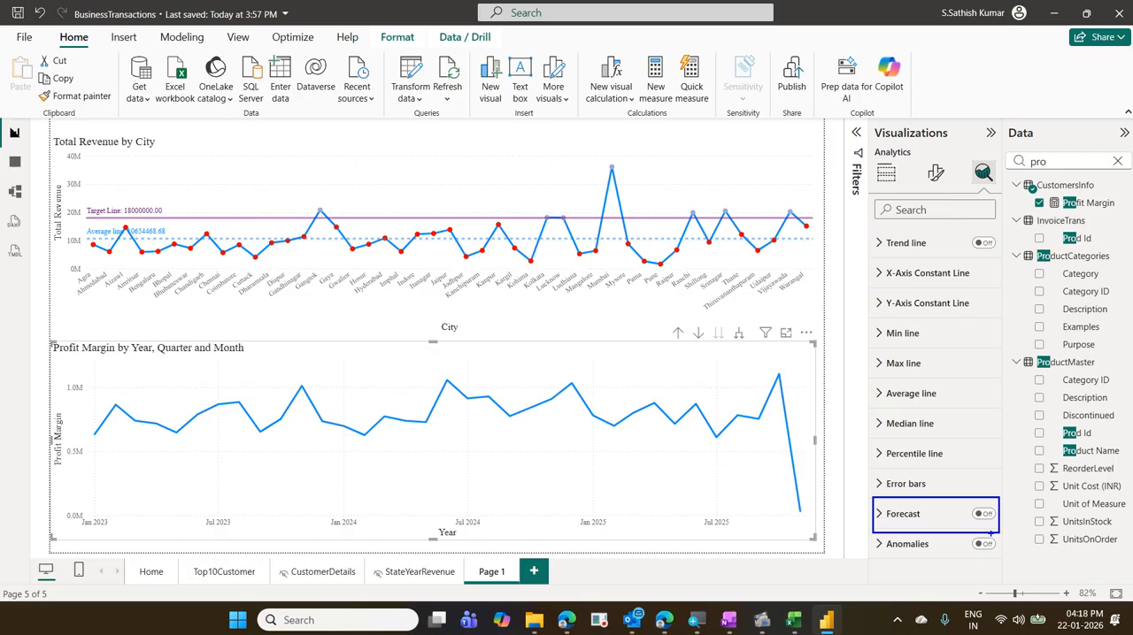
key(Escape)
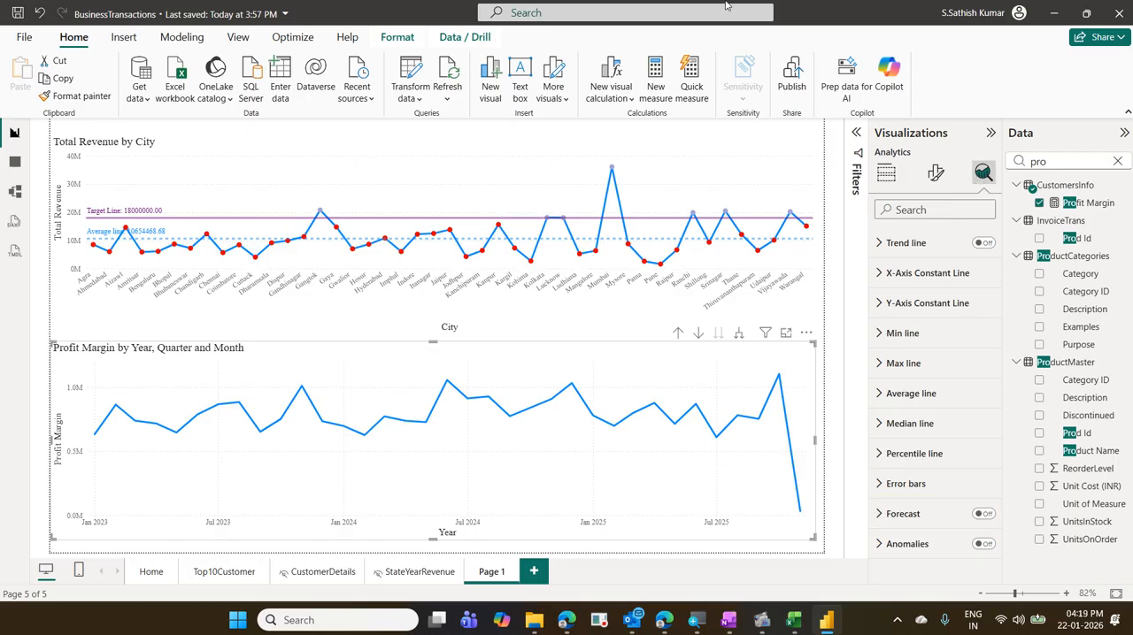
click(679, 168)
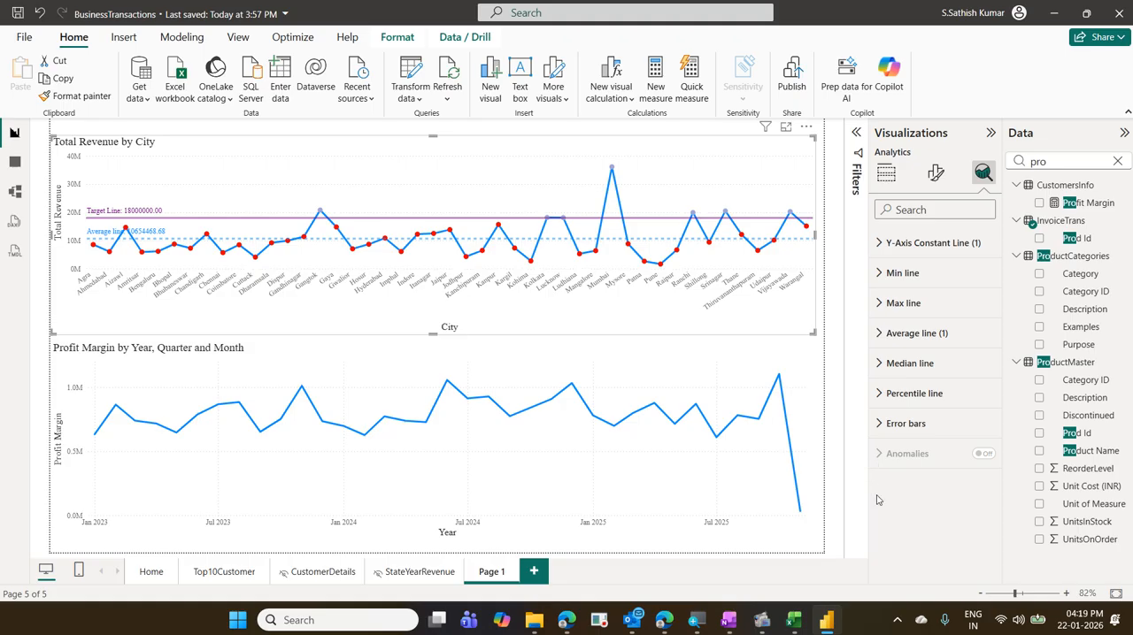
key(ctrl+2)
drag(942, 453, 897, 523)
drag(883, 433, 931, 493)
key(Escape)
click(731, 349)
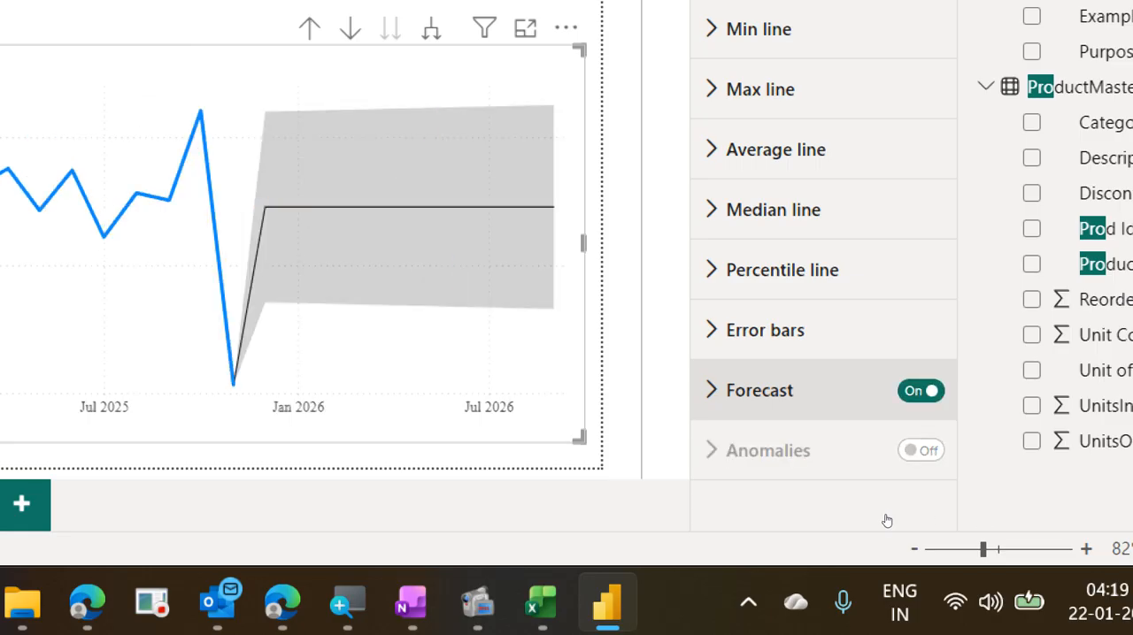
- Set the Profit Margin chart's forecast length to 2, keeping Points as the unit
click(752, 393)
scroll(924, 504, down, 2)
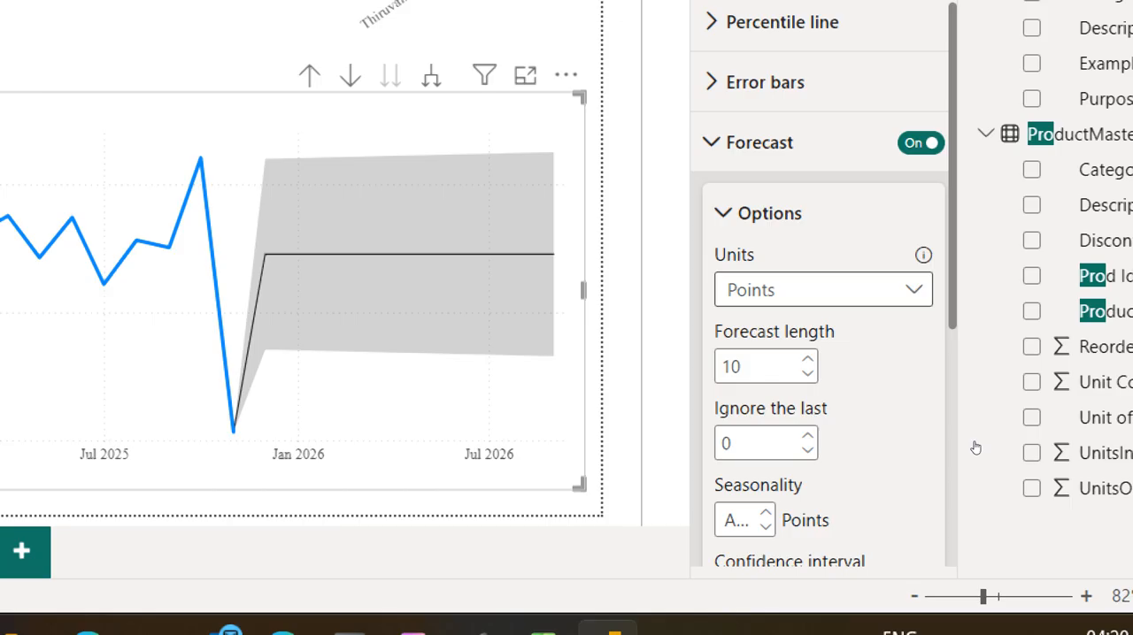
click(913, 290)
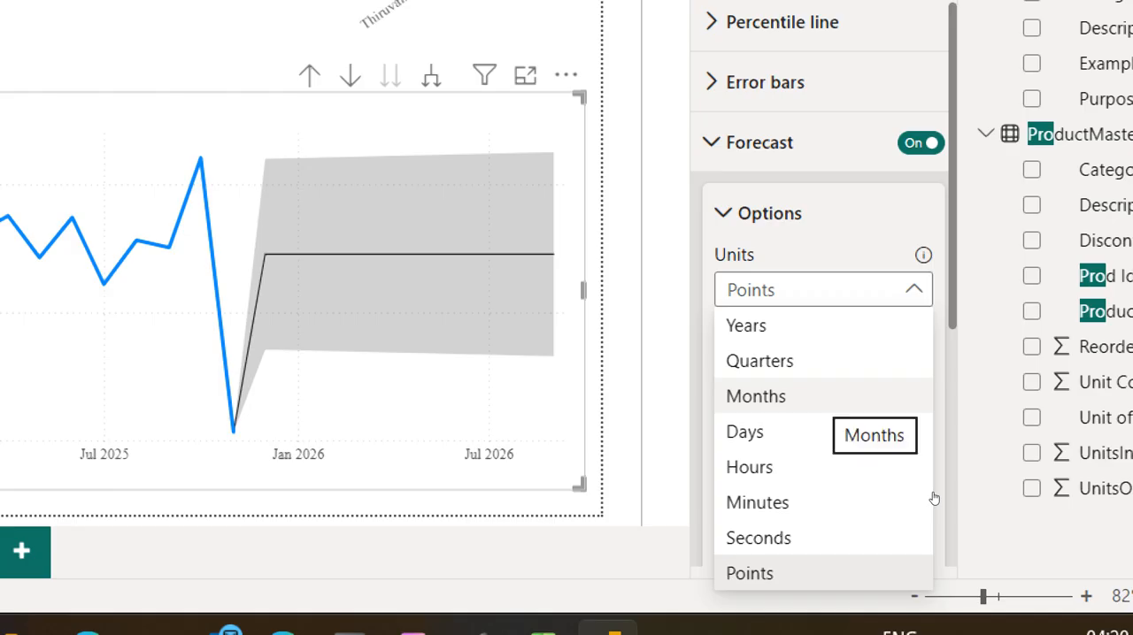
click(954, 592)
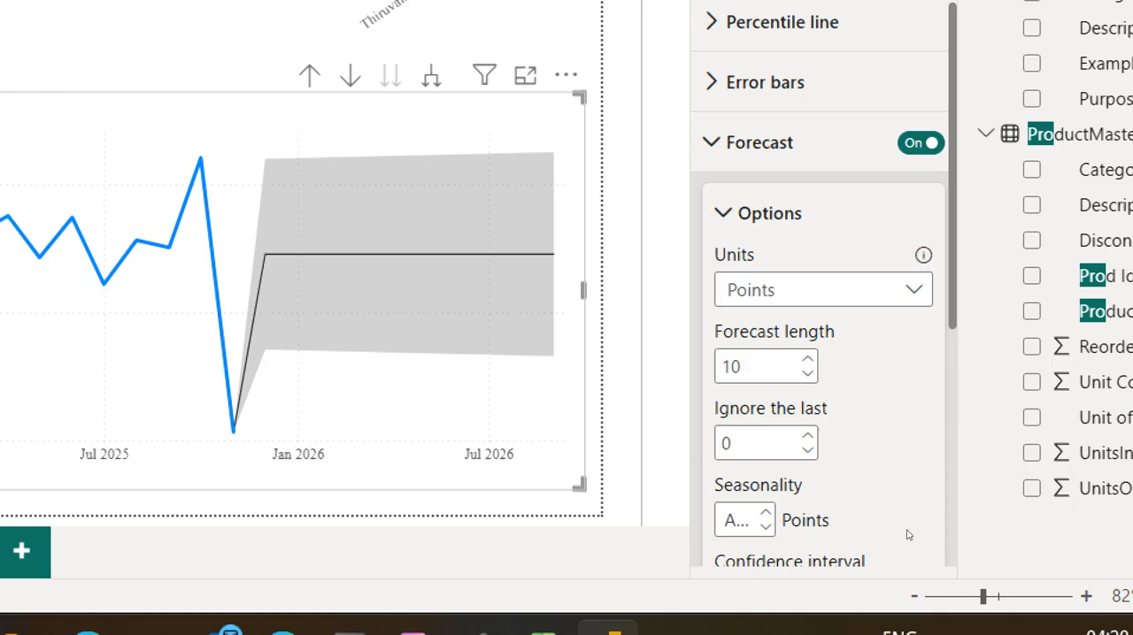
drag(897, 478, 881, 482)
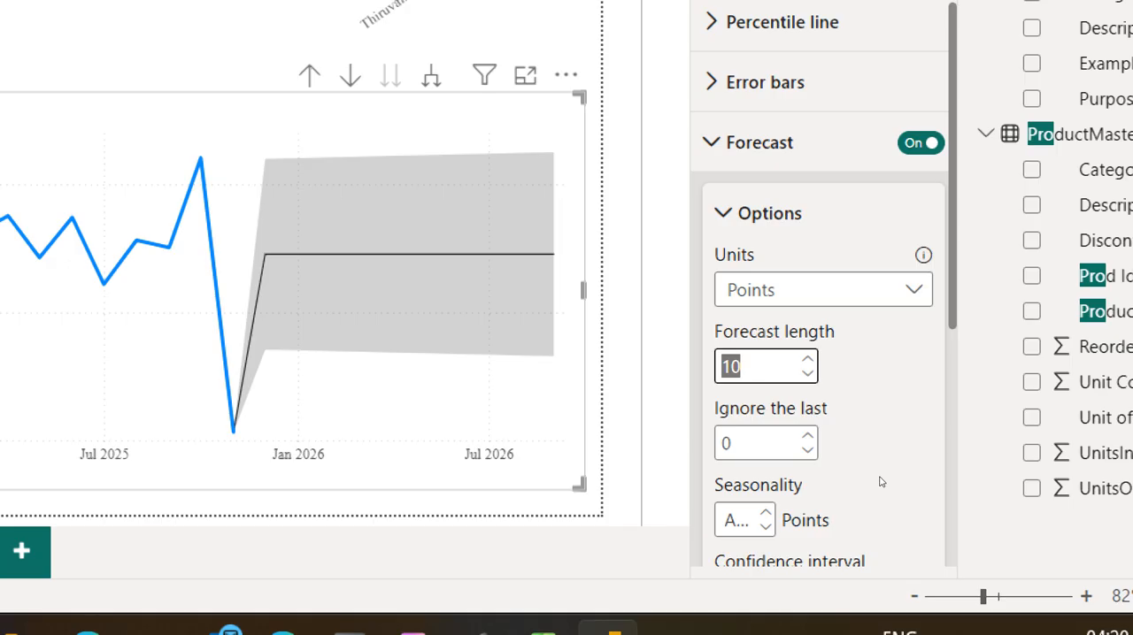
text(2)
key(Tab)
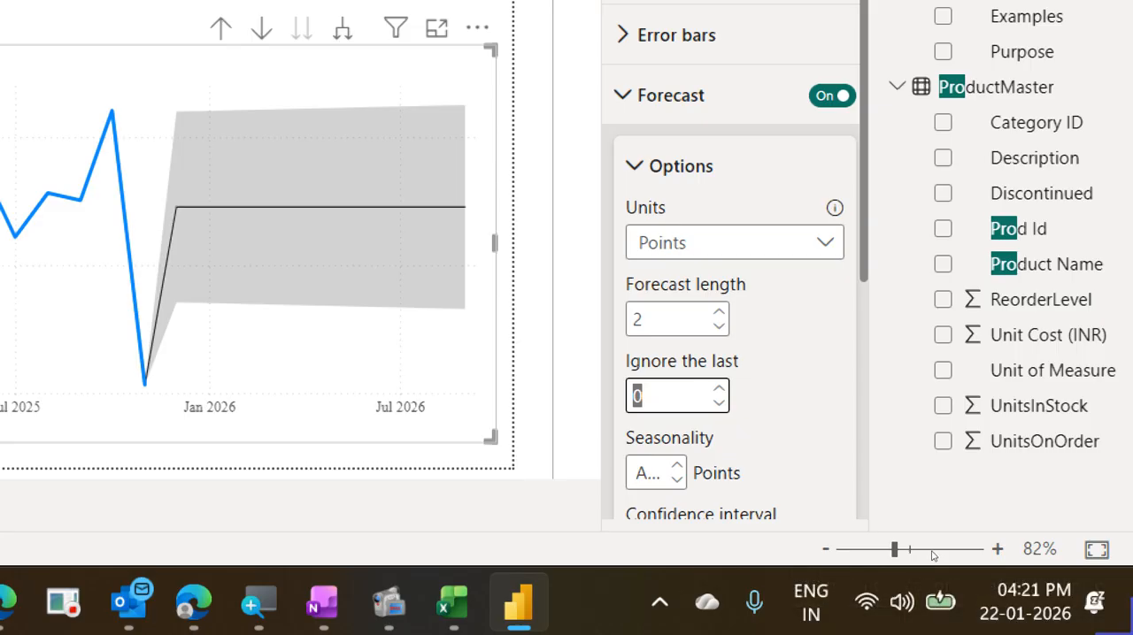
- Set the forecast to ignore the last 1 point with a 95% confidence interval, and apply these options
text(1)
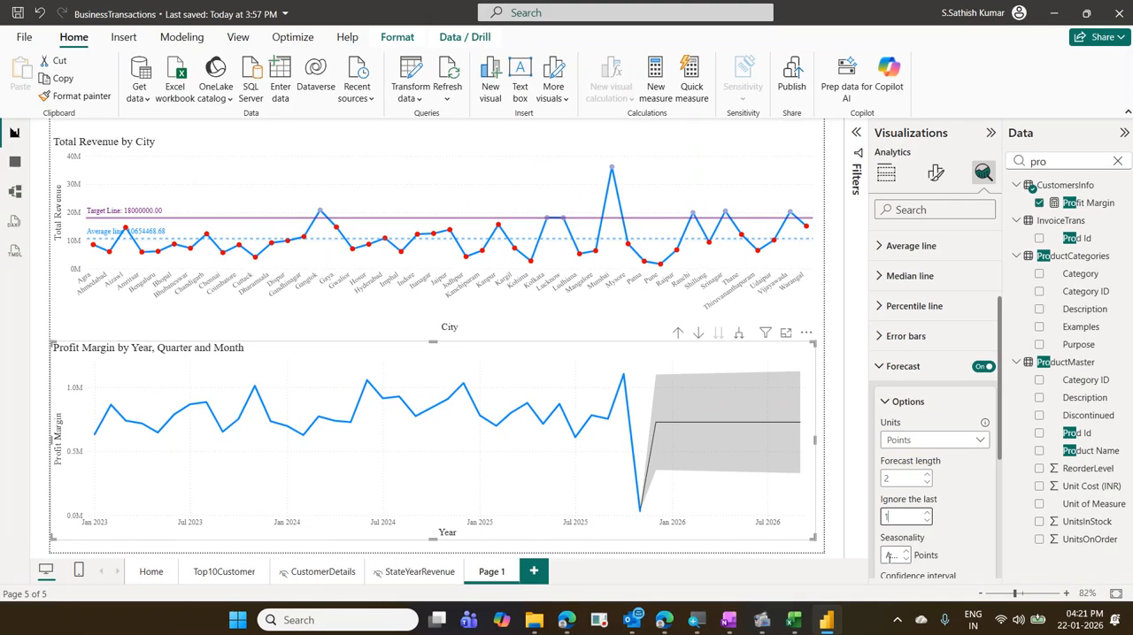
scroll(954, 530, down, 3)
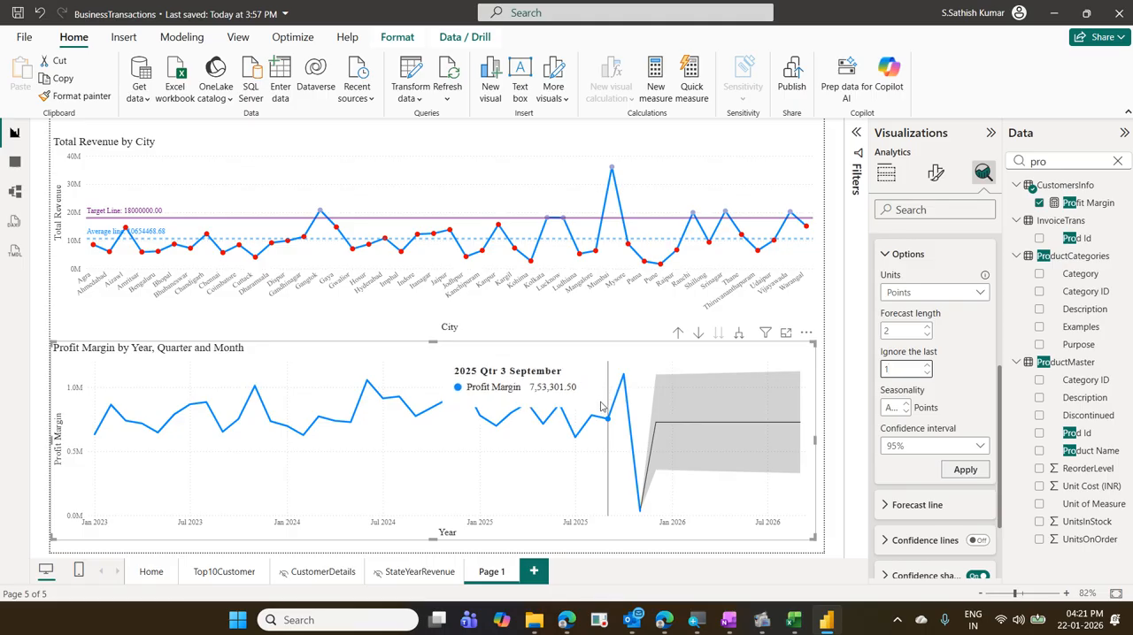
click(896, 448)
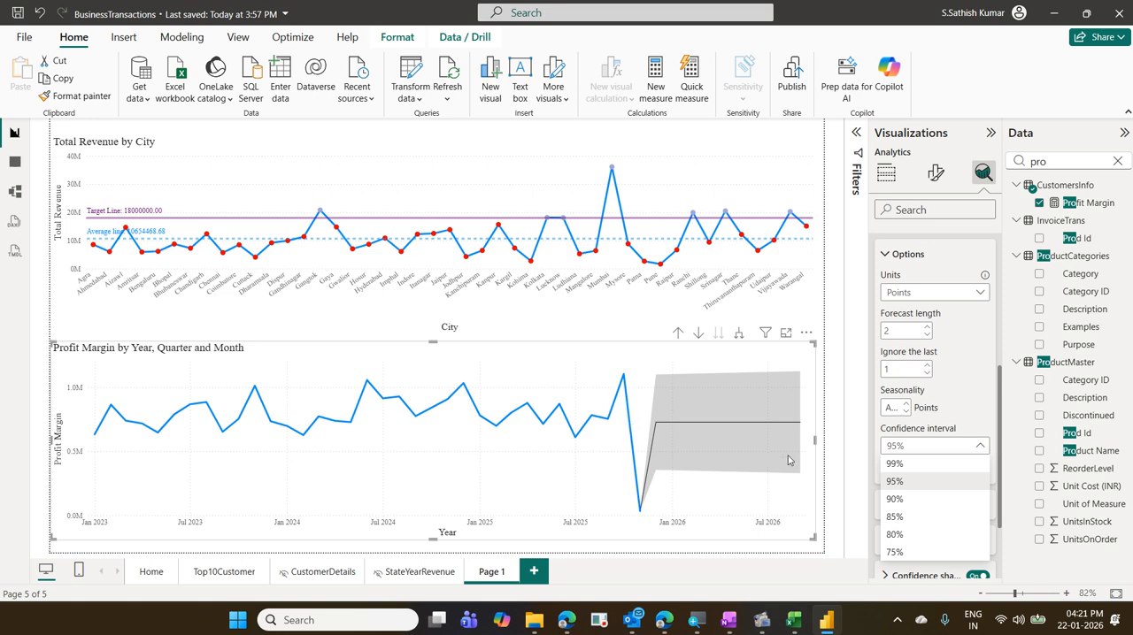
click(900, 483)
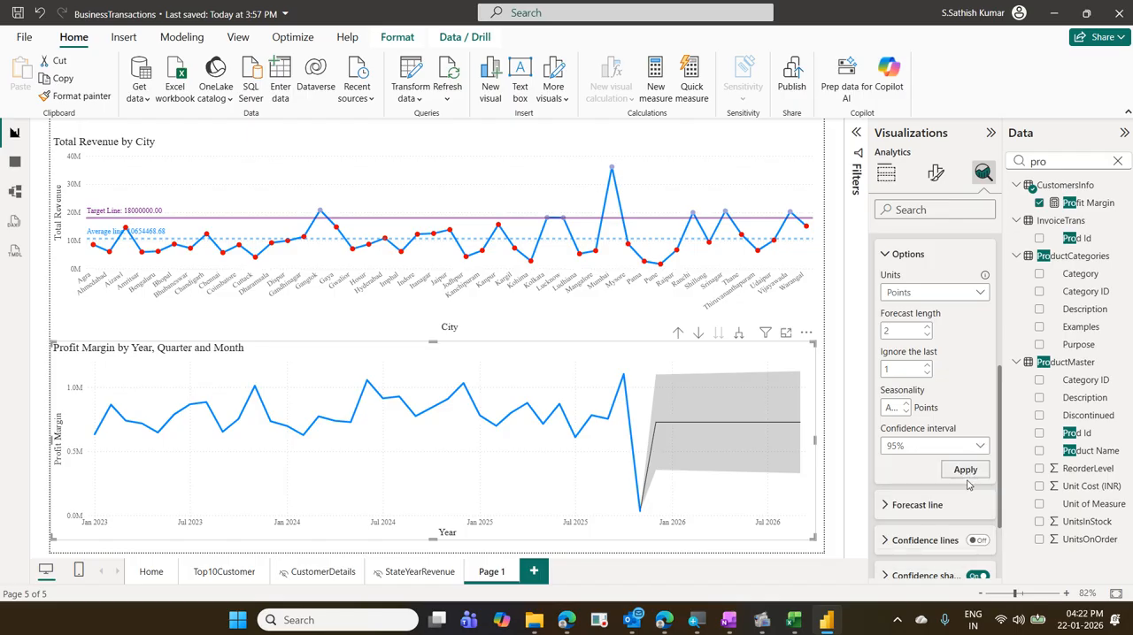
click(963, 472)
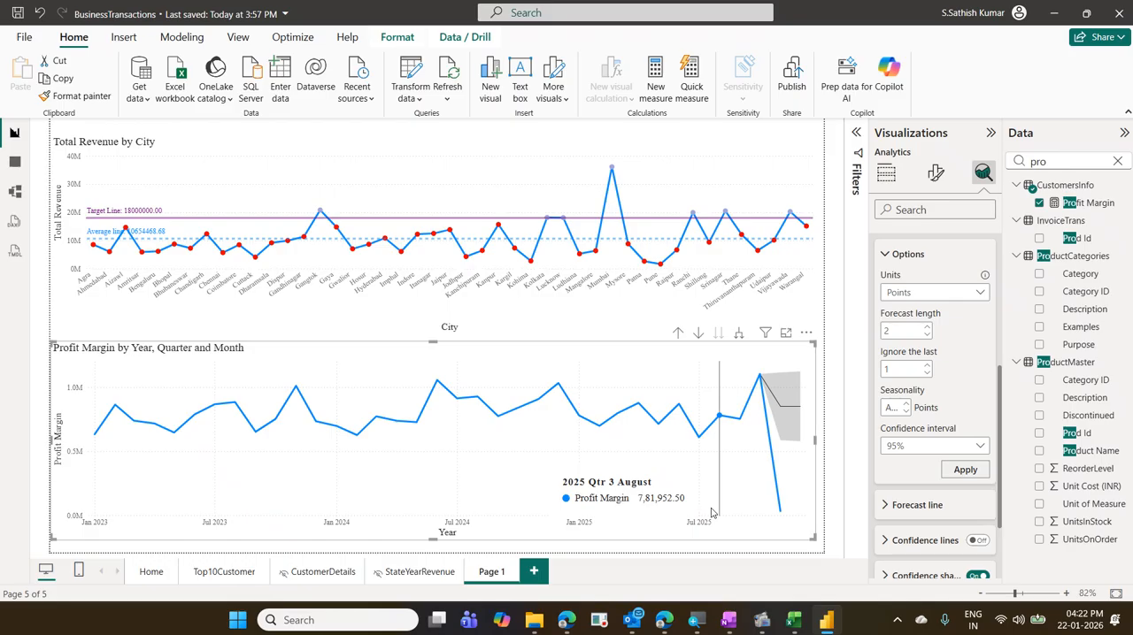
- Change the forecast to ignore the last 0 points and apply it to the Profit Margin chart
click(900, 369)
key(BackSpace)
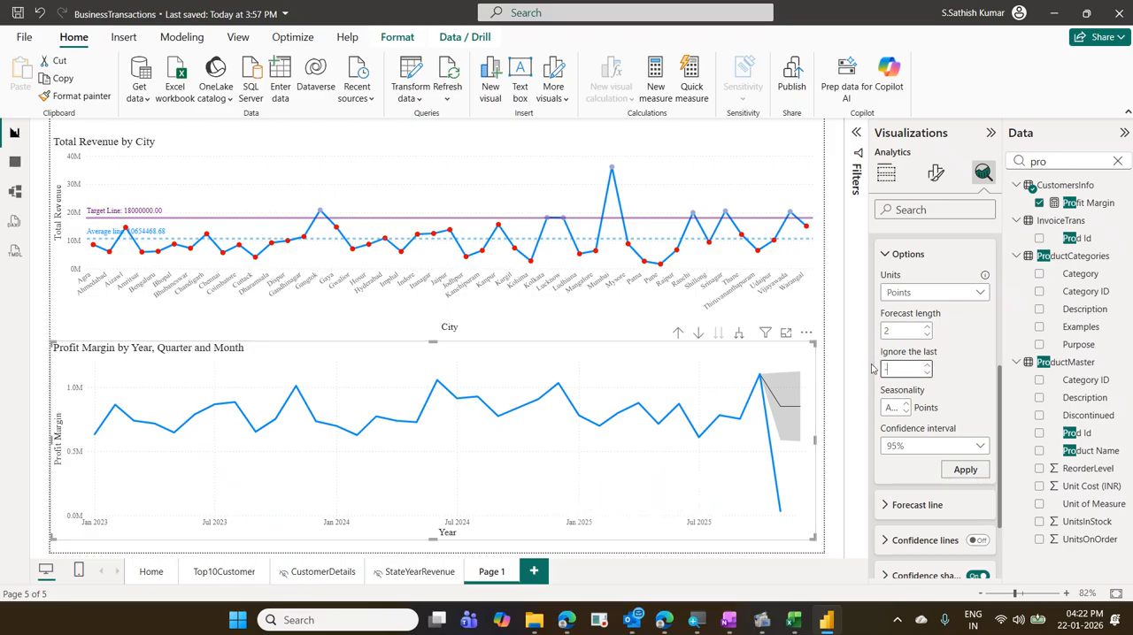
text(0)
click(965, 470)
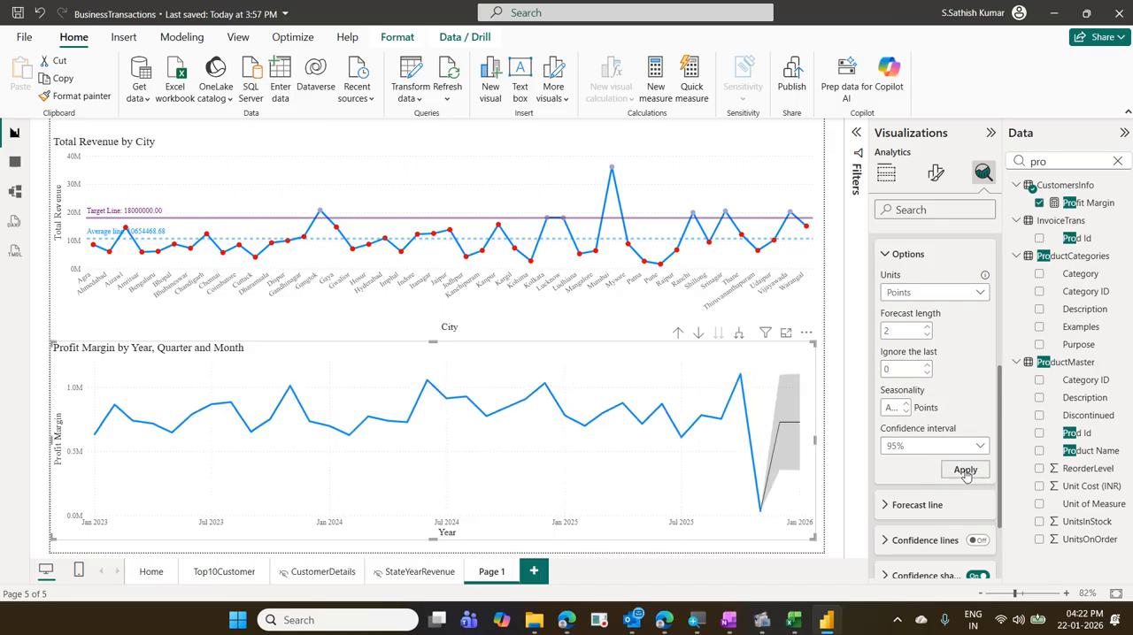
- Save the report and return to the Profit Margin chart's data field settings
mouse_move(778, 425)
key(ctrl+s)
click(887, 173)
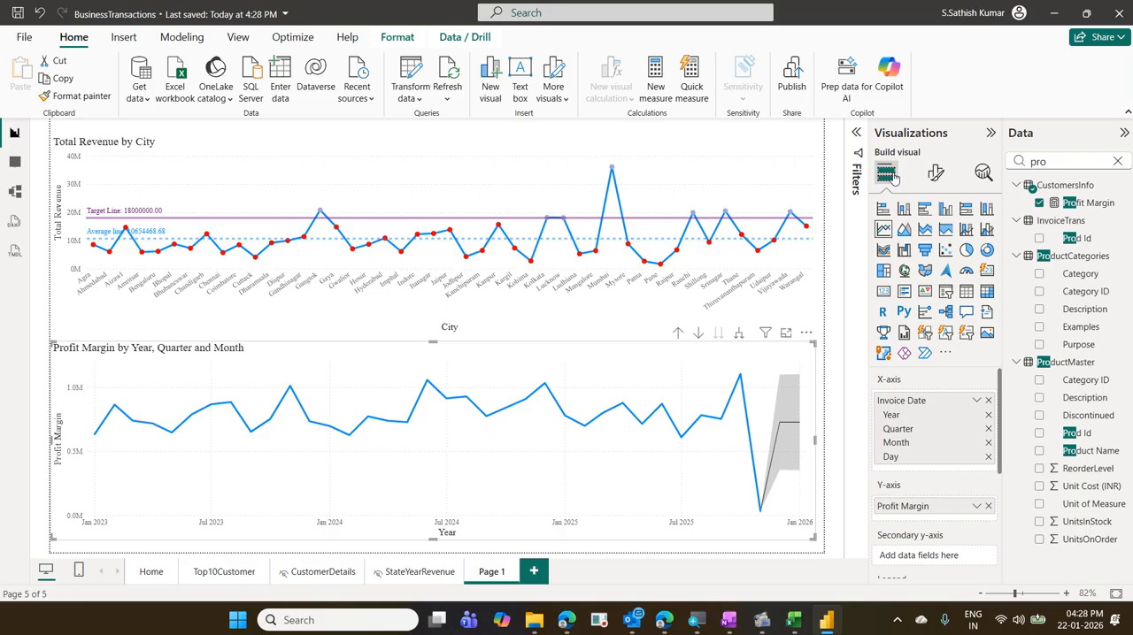
click(758, 621)
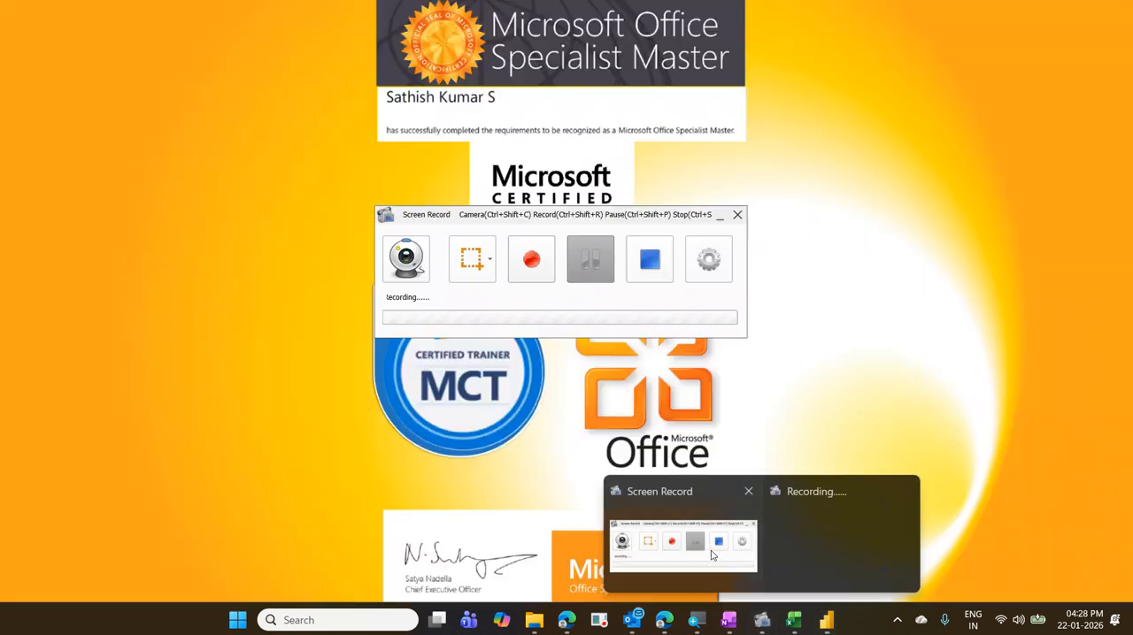
click(723, 543)
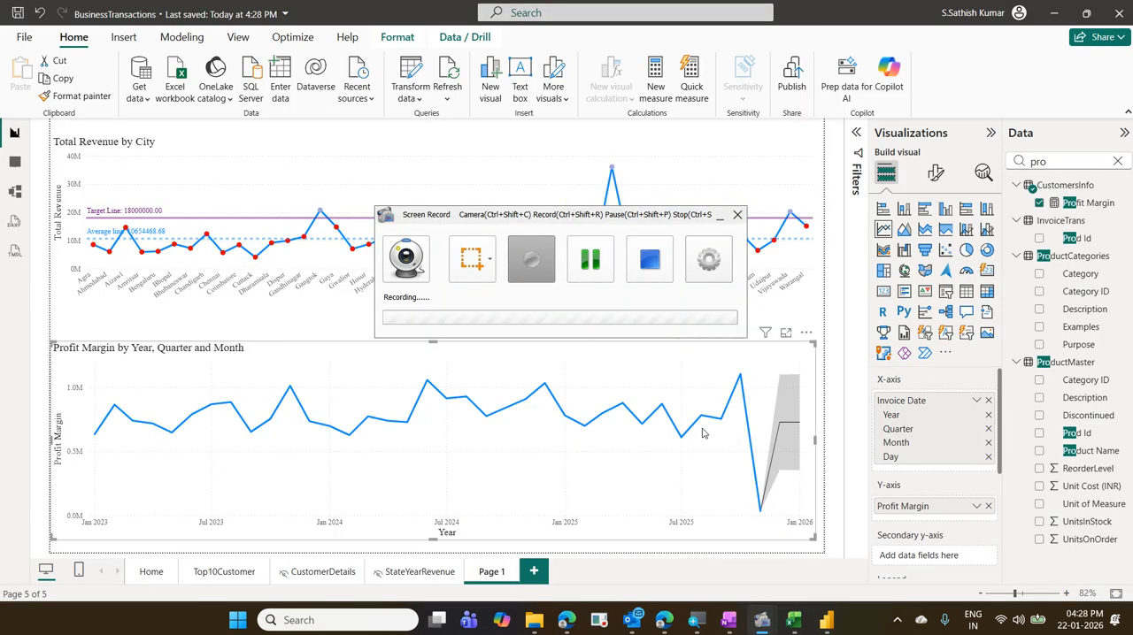